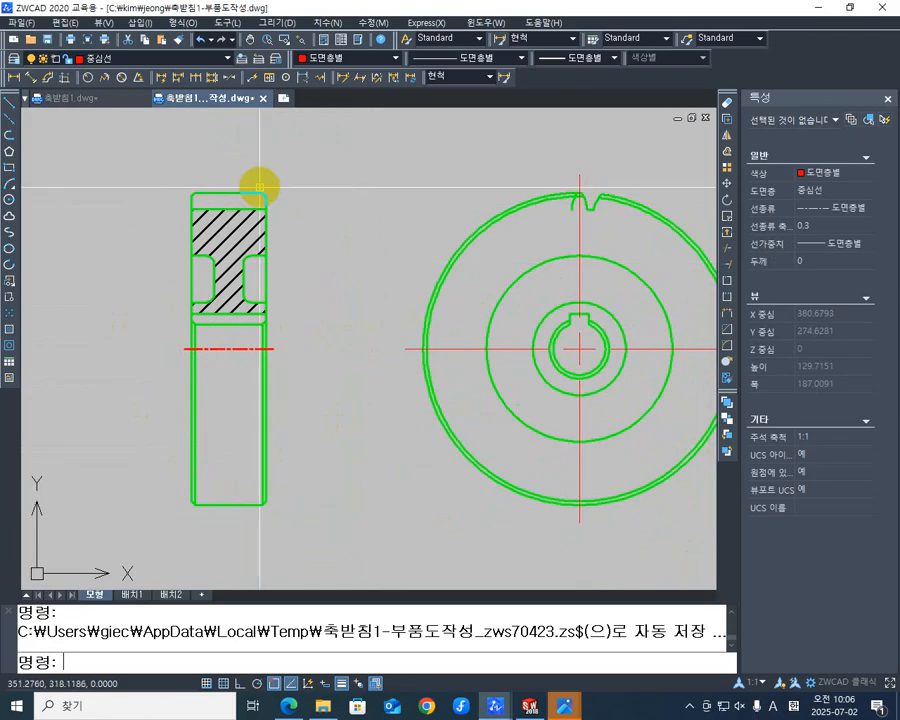
Step: Offset the gear section view's horizontal centre line upward by 40 to create the upper pitch line
{"action": "middle_click_drag", "start_coordinate": [259, 188], "coordinate": [263, 200]}
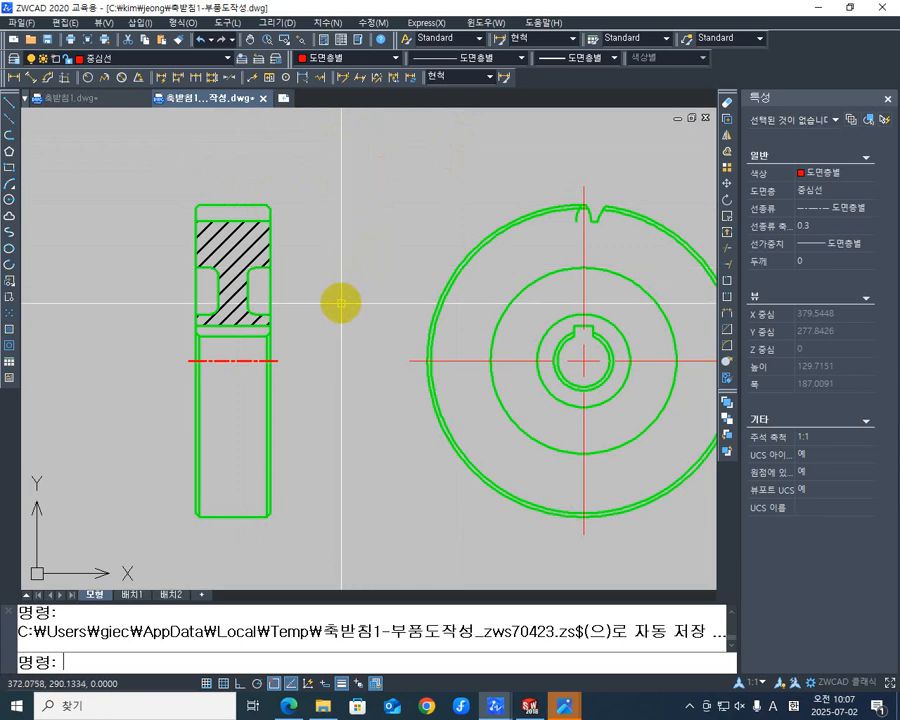
{"action": "mouse_move", "coordinate": [330, 316]}
{"action": "middle_mouse_down"}
{"action": "mouse_move", "coordinate": [344, 284]}
{"action": "mouse_move", "coordinate": [341, 333]}
{"action": "mouse_move", "coordinate": [322, 316]}
{"action": "mouse_move", "coordinate": [262, 316]}
{"action": "middle_mouse_up"}
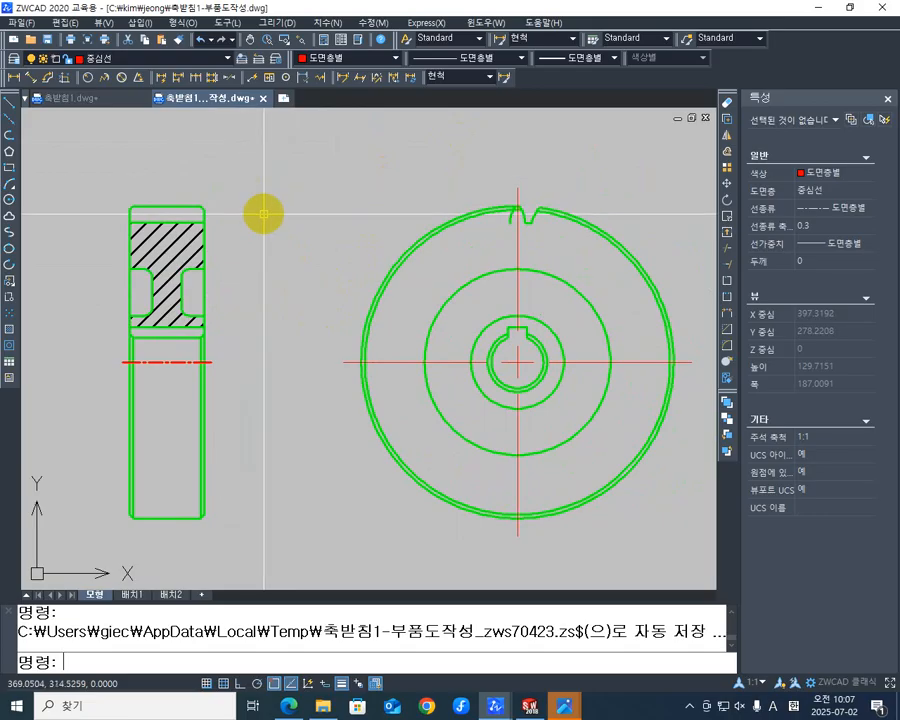
{"action": "middle_click_drag", "start_coordinate": [263, 209], "coordinate": [282, 196]}
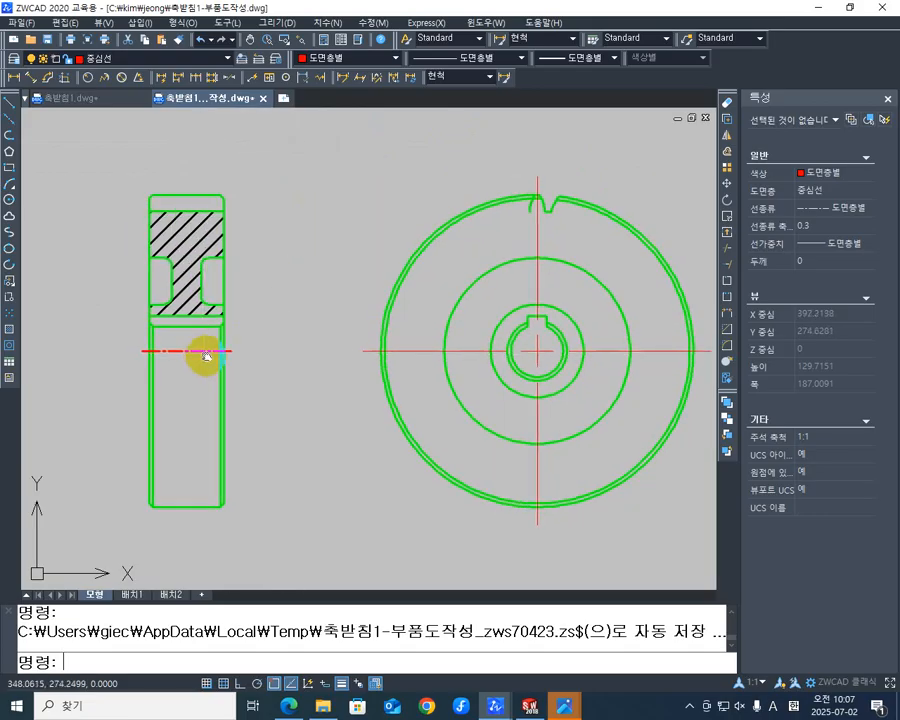
{"action": "mouse_move", "coordinate": [201, 357]}
{"action": "middle_mouse_down"}
{"action": "mouse_move", "coordinate": [240, 351]}
{"action": "mouse_move", "coordinate": [301, 374]}
{"action": "mouse_move", "coordinate": [309, 346]}
{"action": "middle_mouse_up"}
{"action": "scroll", "coordinate": [315, 366], "scroll_direction": "up", "scroll_amount": 1}
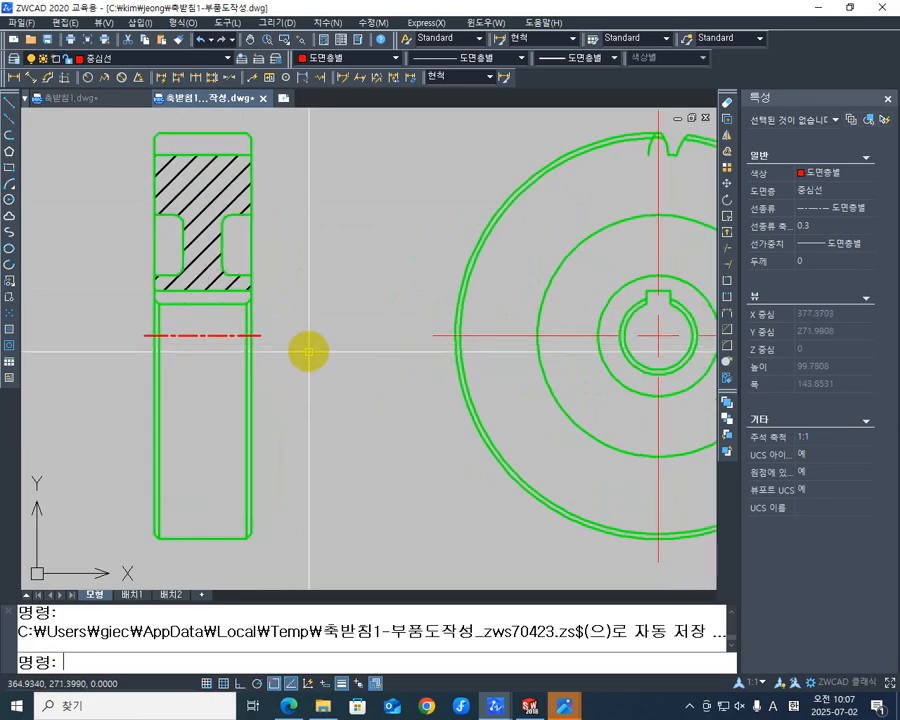
{"action": "key", "text": "Return"}
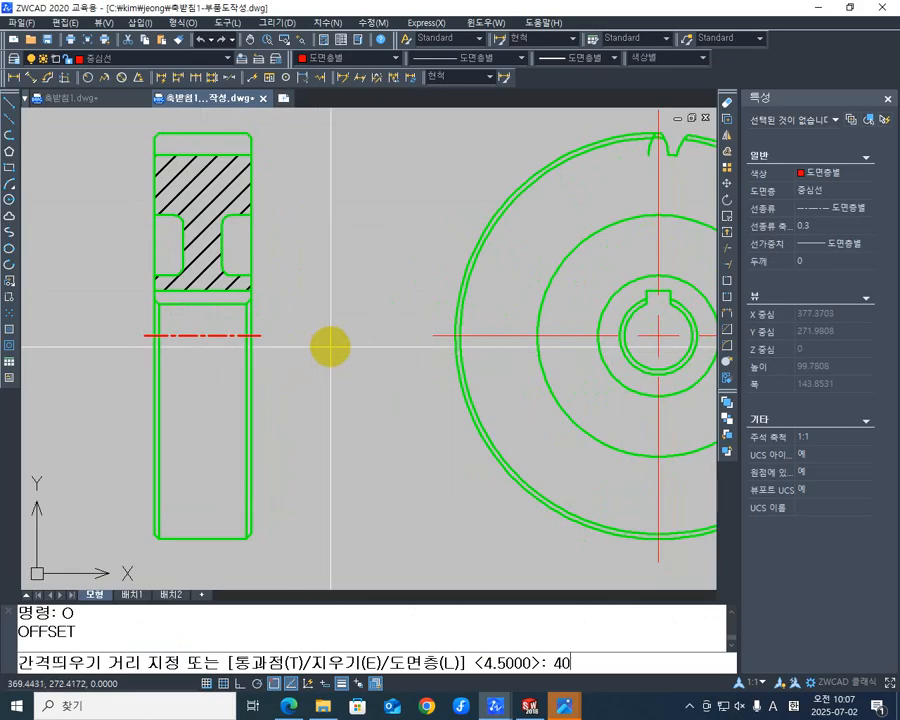
{"action": "key", "text": "Return"}
{"action": "mouse_move", "coordinate": [327, 329]}
{"action": "middle_mouse_down"}
{"action": "mouse_move", "coordinate": [334, 355]}
{"action": "mouse_move", "coordinate": [285, 453]}
{"action": "middle_mouse_up"}
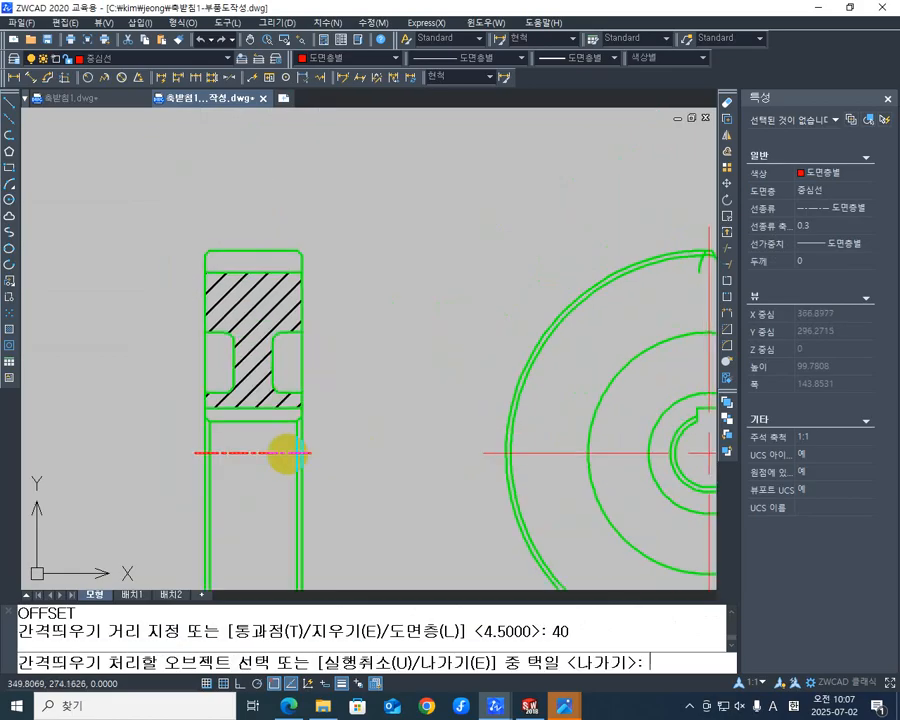
{"action": "left_click", "coordinate": [273, 452]}
{"action": "left_click", "coordinate": [337, 299]}
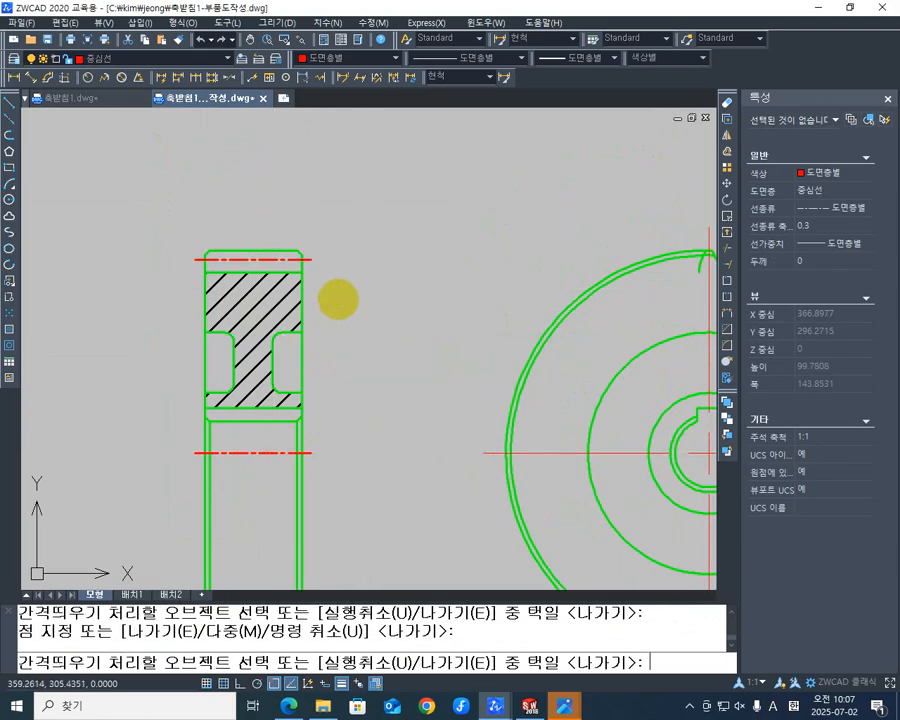
Step: Offset the same section-view centre line downward by 40 to create the lower pitch line
{"action": "scroll", "coordinate": [300, 290], "scroll_direction": "up", "scroll_amount": 3}
{"action": "scroll", "coordinate": [334, 334], "scroll_direction": "down", "scroll_amount": 8}
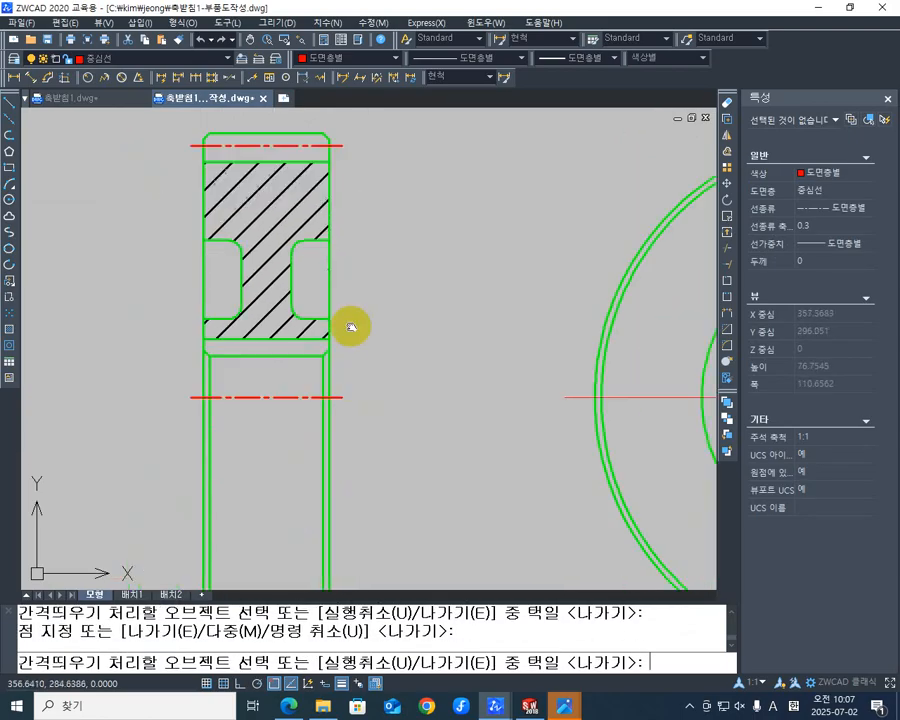
{"action": "left_click", "coordinate": [300, 365]}
{"action": "left_click", "coordinate": [356, 463]}
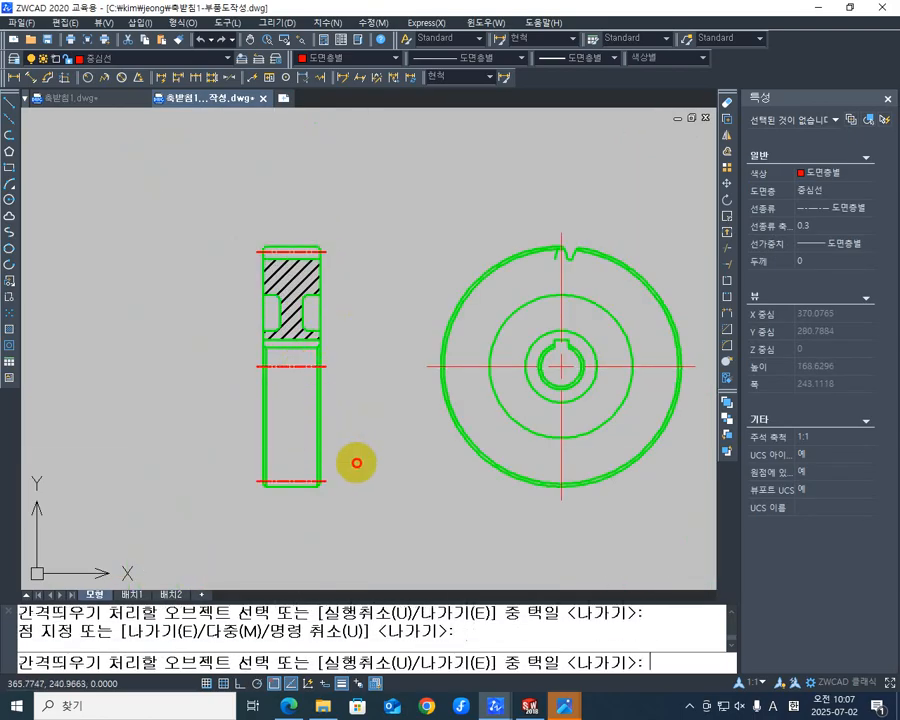
{"action": "scroll", "coordinate": [329, 368], "scroll_direction": "up", "scroll_amount": 3}
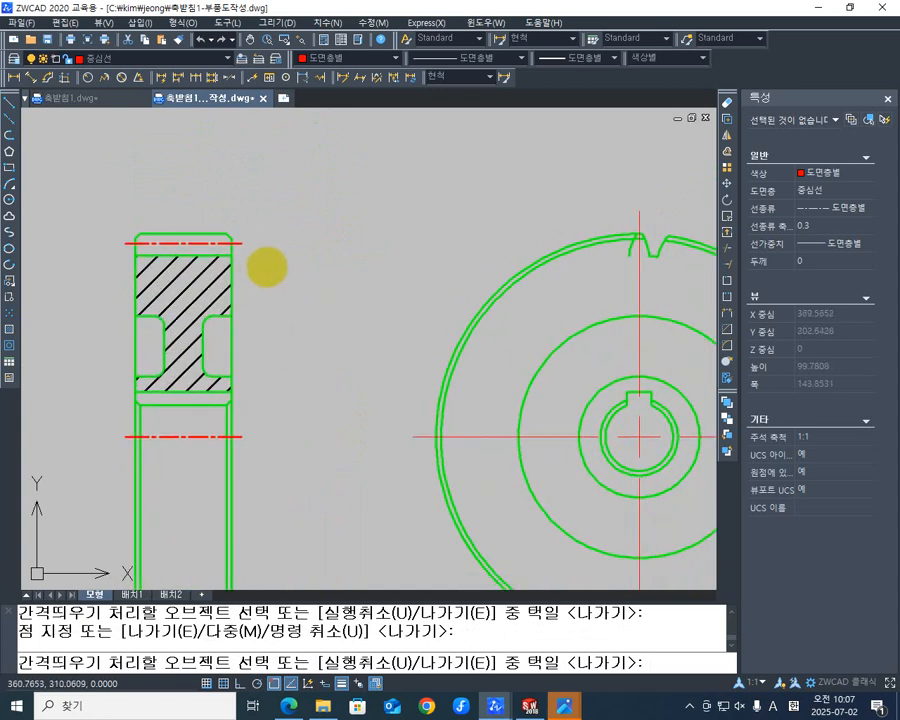
{"action": "middle_click_drag", "start_coordinate": [297, 335], "coordinate": [310, 318]}
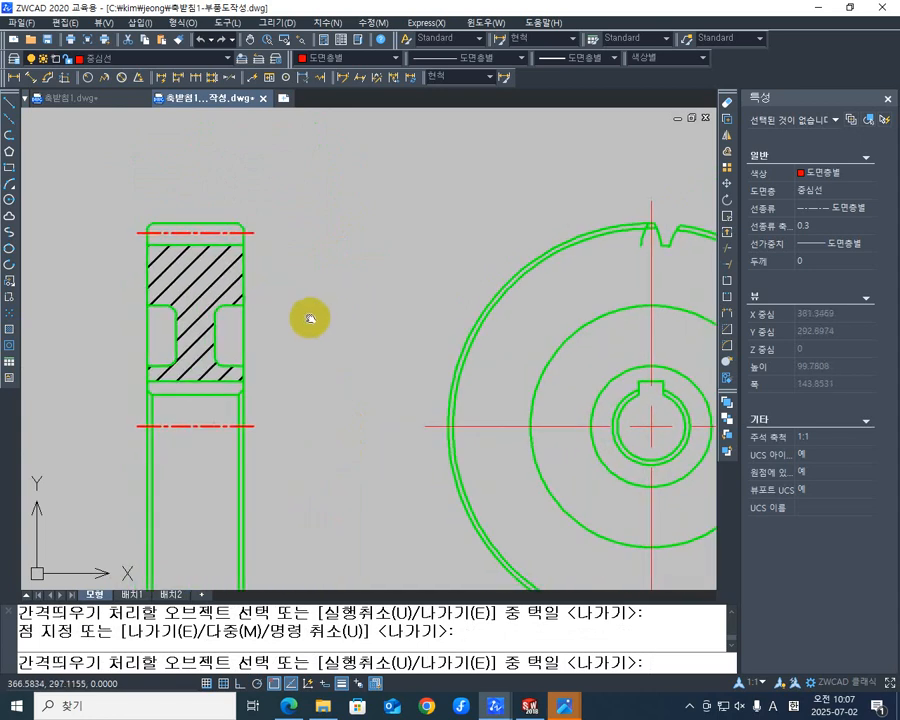
{"action": "middle_click_drag", "start_coordinate": [269, 272], "coordinate": [291, 302]}
{"action": "middle_click_drag", "start_coordinate": [262, 265], "coordinate": [265, 245]}
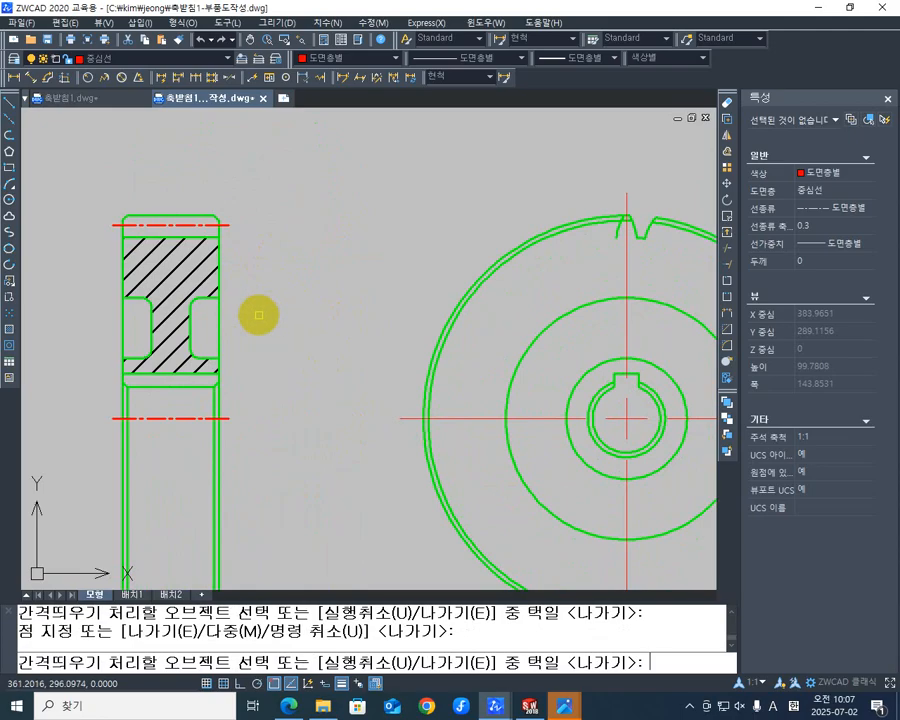
{"action": "key", "text": "Escape"}
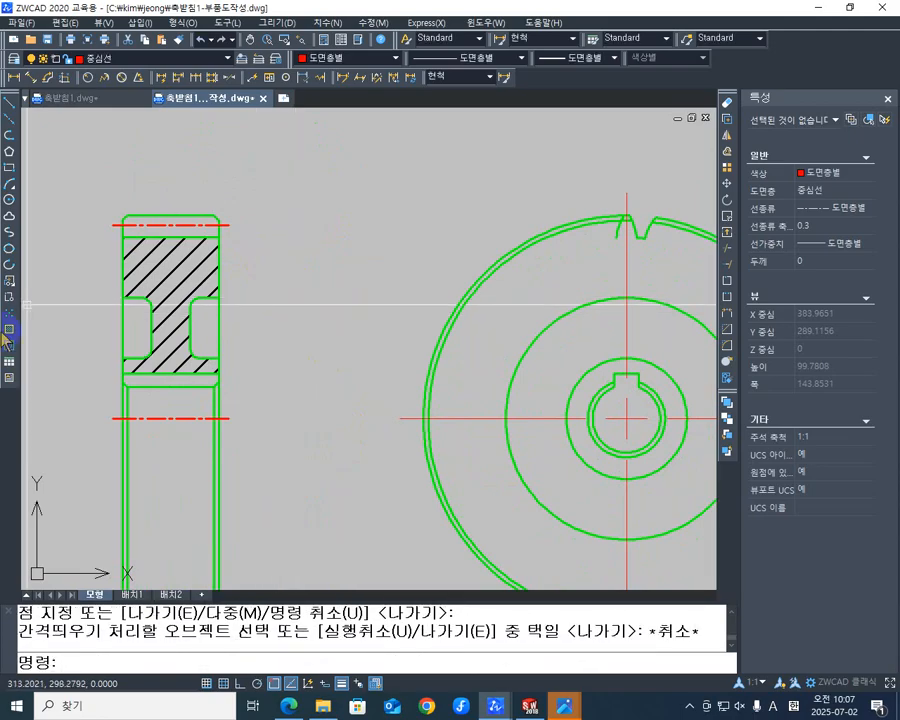
Step: Draw the pitch circle with a radius of 40 at the centre of the gear's front view
{"action": "scroll", "coordinate": [380, 287], "scroll_direction": "down", "scroll_amount": 2}
{"action": "middle_click_drag", "start_coordinate": [410, 314], "coordinate": [294, 304]}
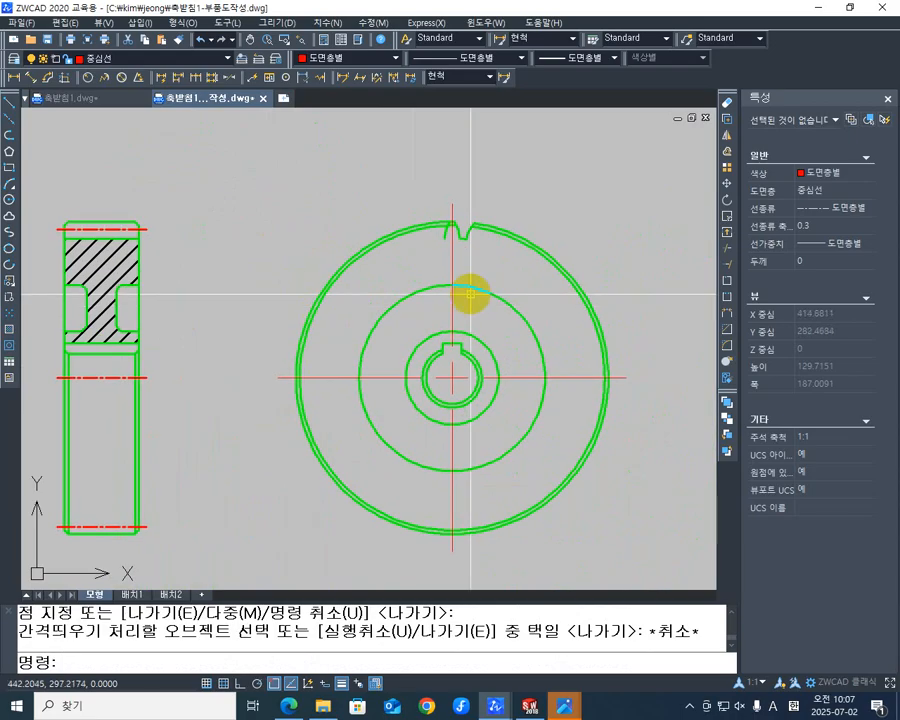
{"action": "scroll", "coordinate": [506, 257], "scroll_direction": "up", "scroll_amount": 2}
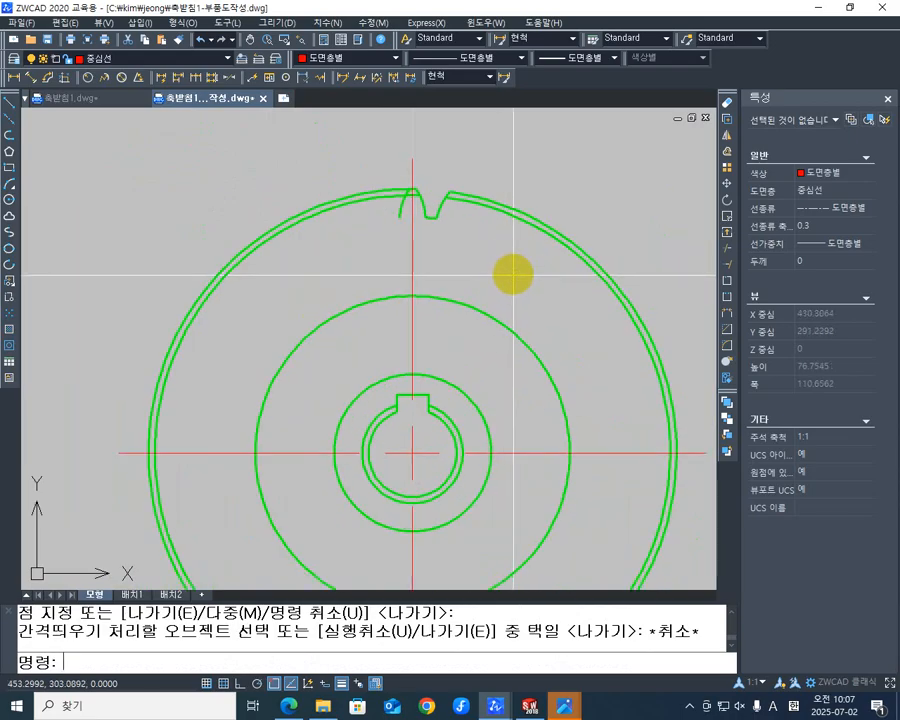
{"action": "middle_click_drag", "start_coordinate": [514, 269], "coordinate": [561, 243]}
{"action": "scroll", "coordinate": [540, 290], "scroll_direction": "down", "scroll_amount": 2}
{"action": "middle_click_drag", "start_coordinate": [528, 305], "coordinate": [488, 295]}
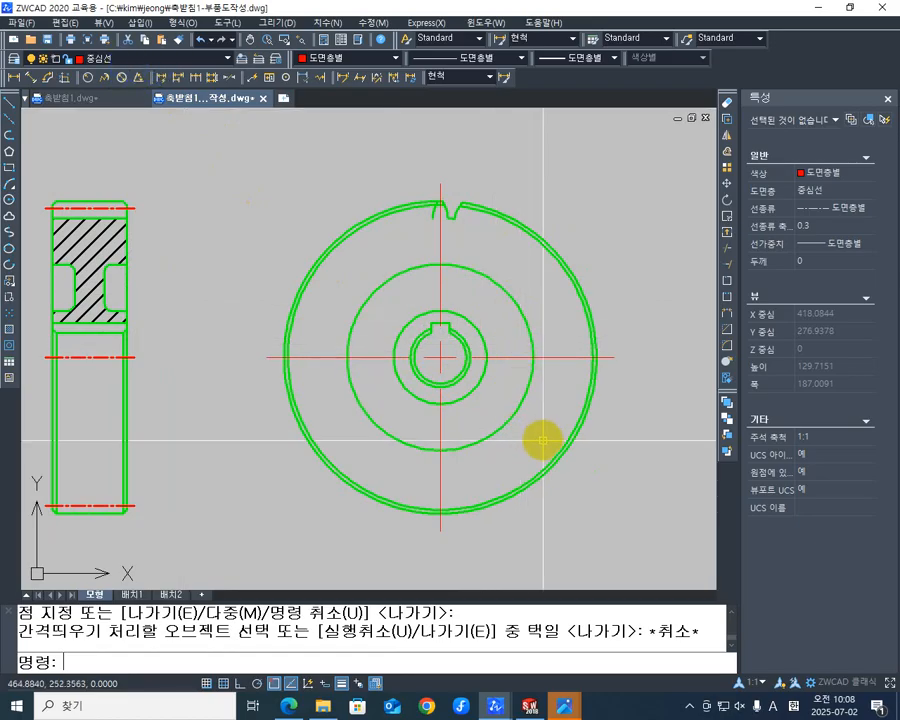
{"action": "type", "text": "C"}
{"action": "key", "text": "Return"}
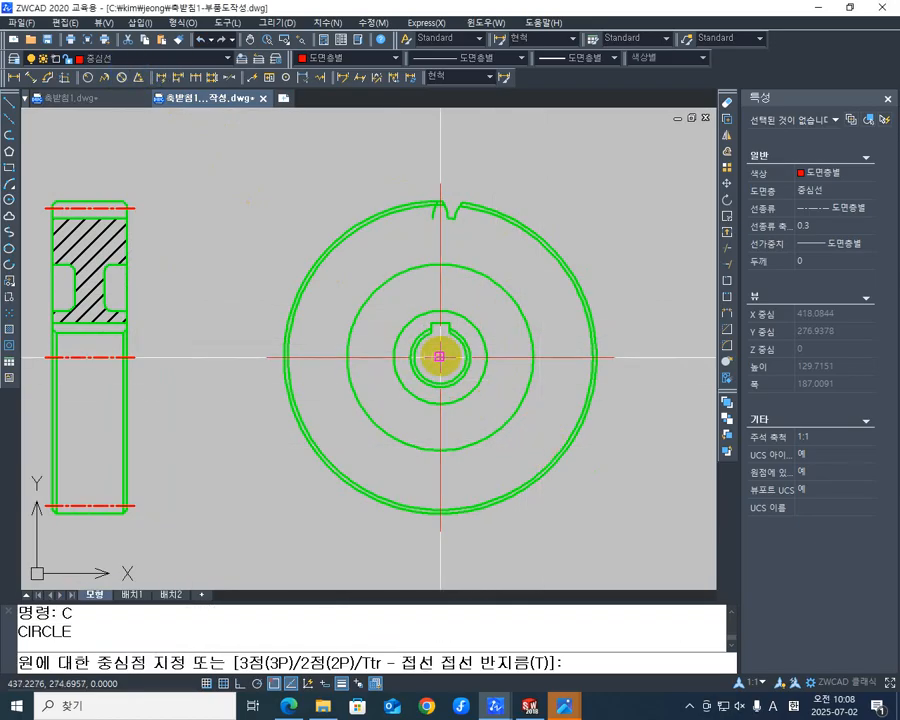
{"action": "left_click", "coordinate": [440, 357]}
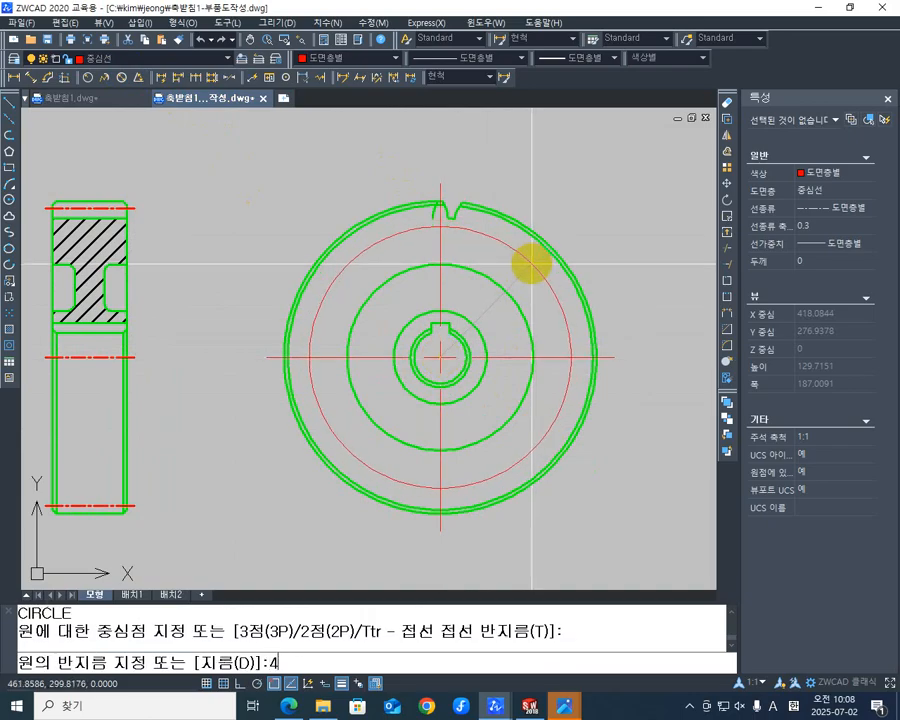
{"action": "key", "text": "Return"}
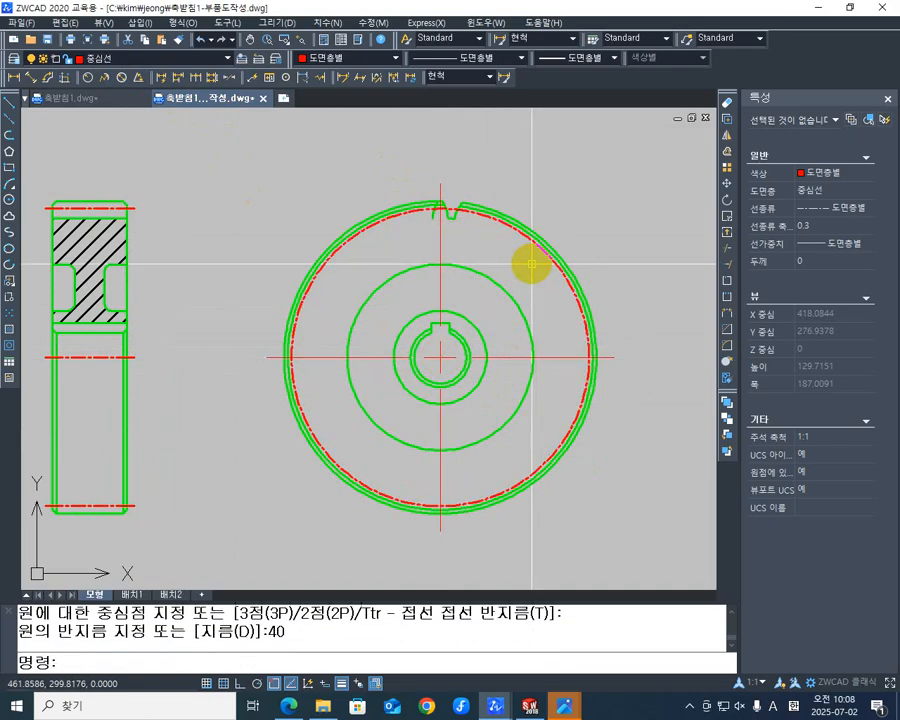
{"action": "scroll", "coordinate": [527, 259], "scroll_direction": "up", "scroll_amount": 3}
{"action": "mouse_move", "coordinate": [451, 235]}
{"action": "middle_mouse_down"}
{"action": "mouse_move", "coordinate": [416, 339]}
{"action": "mouse_move", "coordinate": [486, 232]}
{"action": "middle_mouse_up"}
{"action": "key", "text": "Escape"}
Step: Offset the outermost arc of the gear's front view inward by 4.5 to create the root arc
{"action": "middle_click_drag", "start_coordinate": [402, 235], "coordinate": [437, 203]}
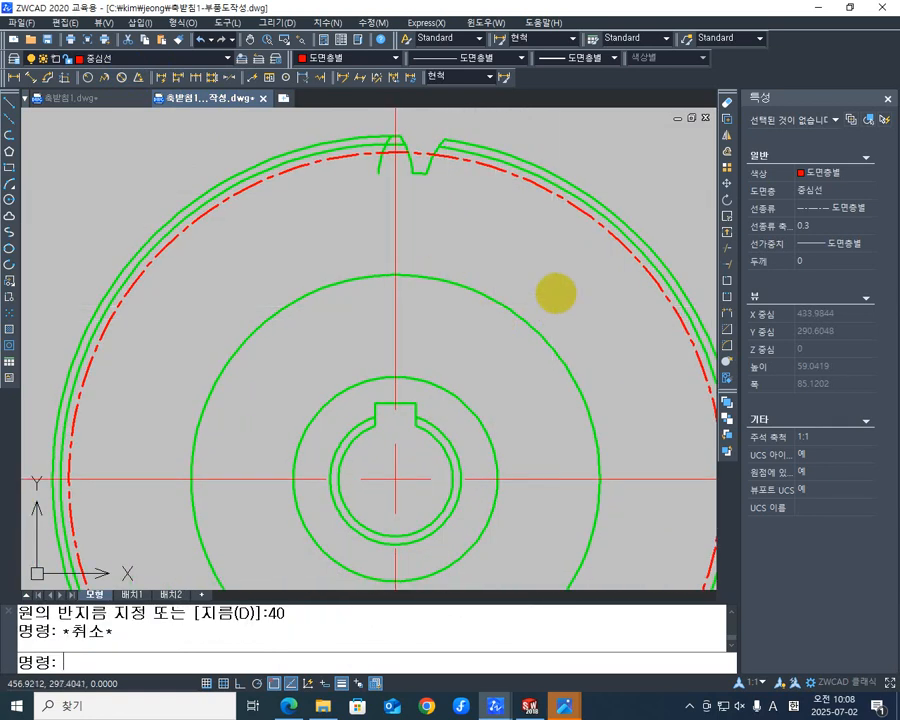
{"action": "scroll", "coordinate": [540, 285], "scroll_direction": "down", "scroll_amount": 3}
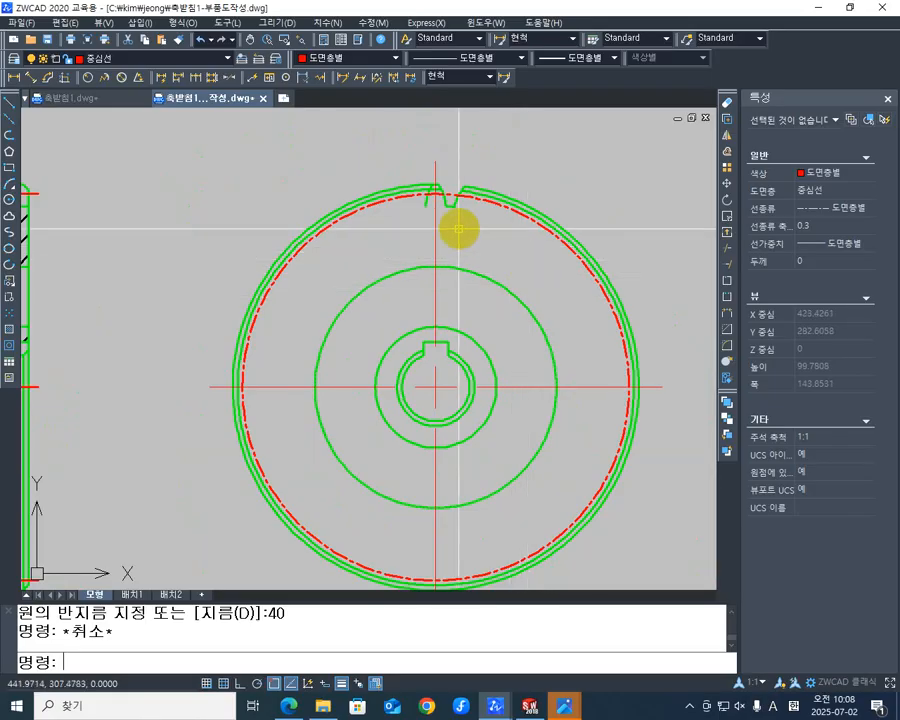
{"action": "mouse_move", "coordinate": [473, 224]}
{"action": "middle_mouse_down"}
{"action": "mouse_move", "coordinate": [525, 240]}
{"action": "mouse_move", "coordinate": [522, 268]}
{"action": "middle_mouse_up"}
{"action": "scroll", "coordinate": [470, 236], "scroll_direction": "up", "scroll_amount": 1}
{"action": "scroll", "coordinate": [538, 212], "scroll_direction": "up", "scroll_amount": 2}
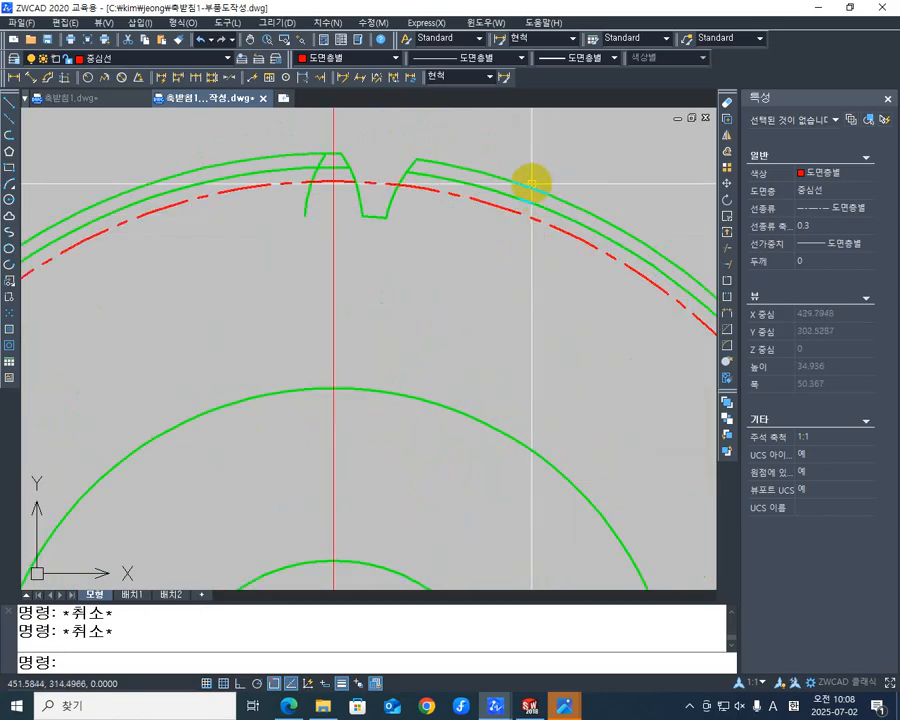
{"action": "scroll", "coordinate": [508, 225], "scroll_direction": "down", "scroll_amount": 2}
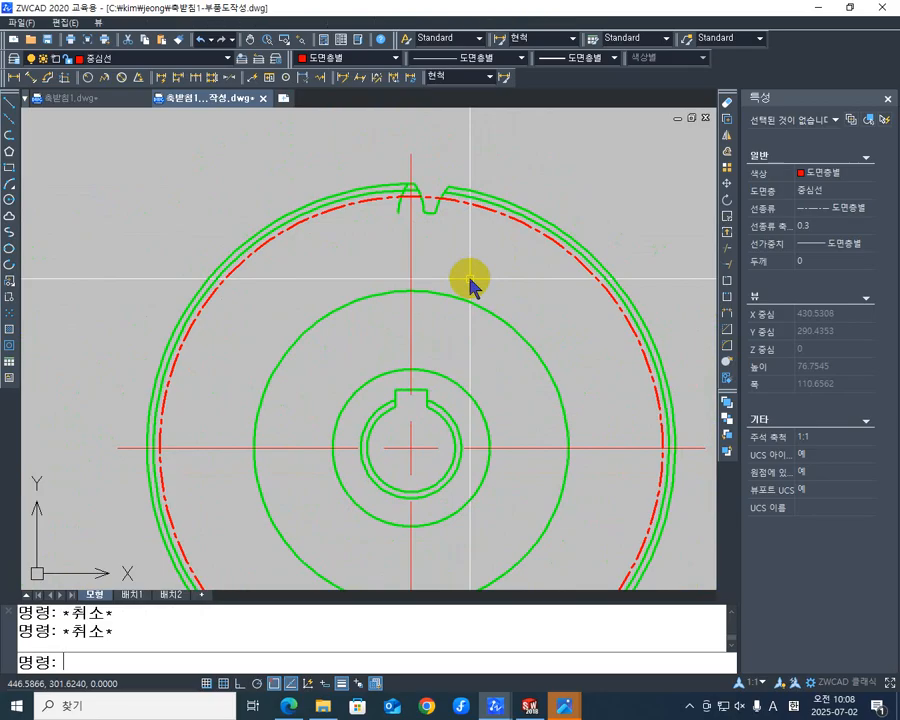
{"action": "type", "text": "o"}
{"action": "key", "text": "Return"}
{"action": "scroll", "coordinate": [500, 214], "scroll_direction": "up", "scroll_amount": 3}
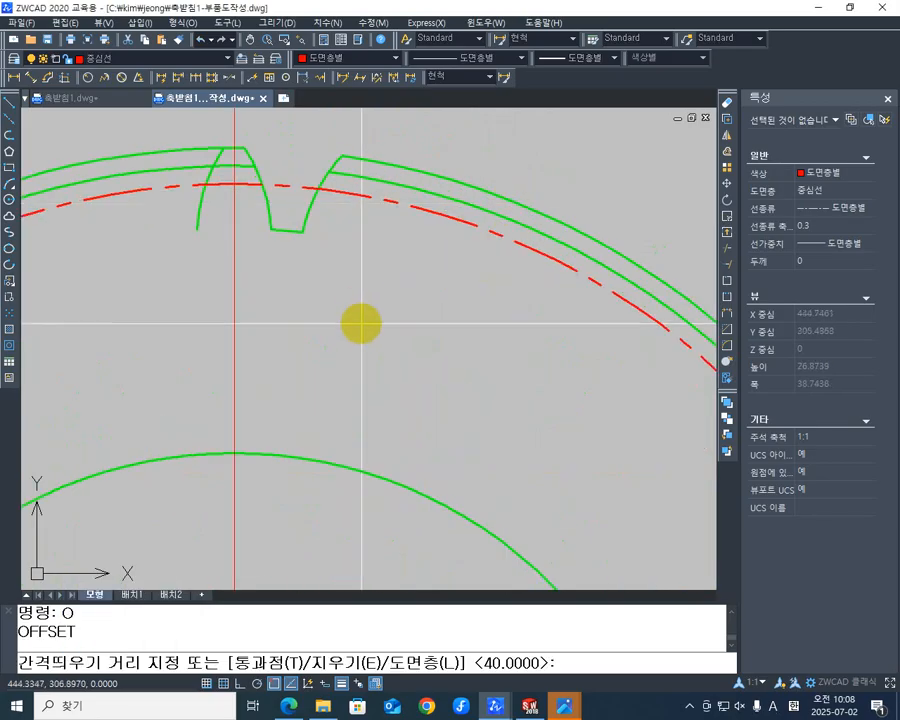
{"action": "type", "text": "4"}
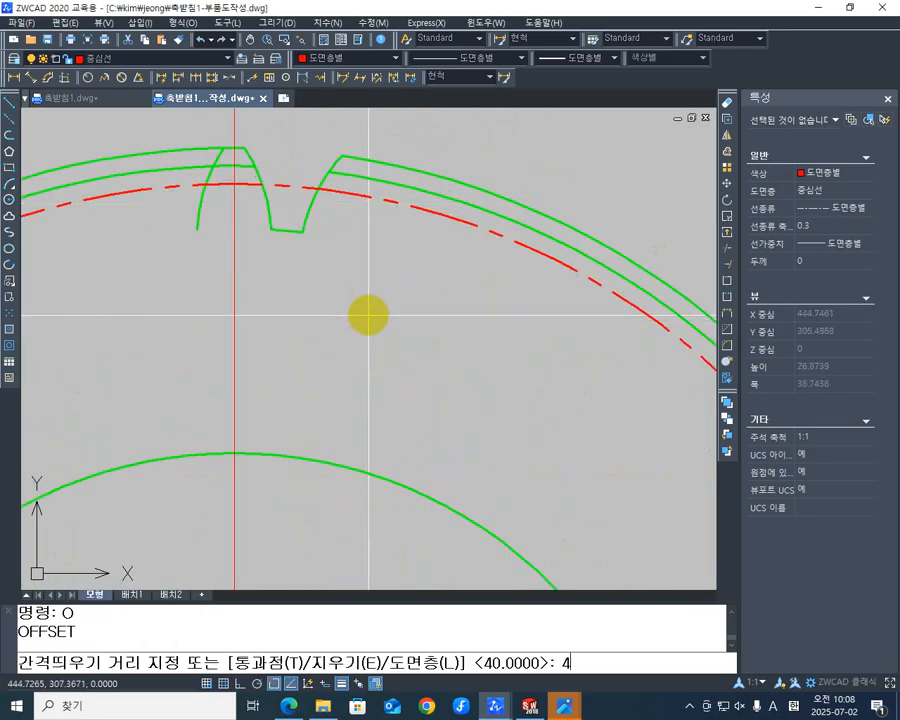
{"action": "type", "text": ".5"}
{"action": "key", "text": "Return"}
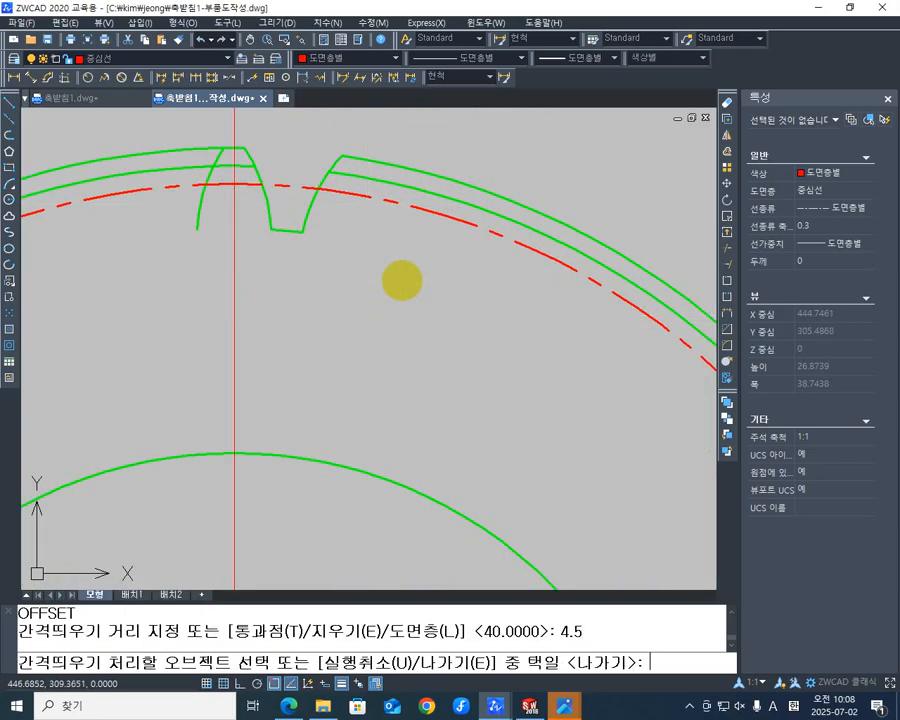
{"action": "left_click", "coordinate": [443, 177]}
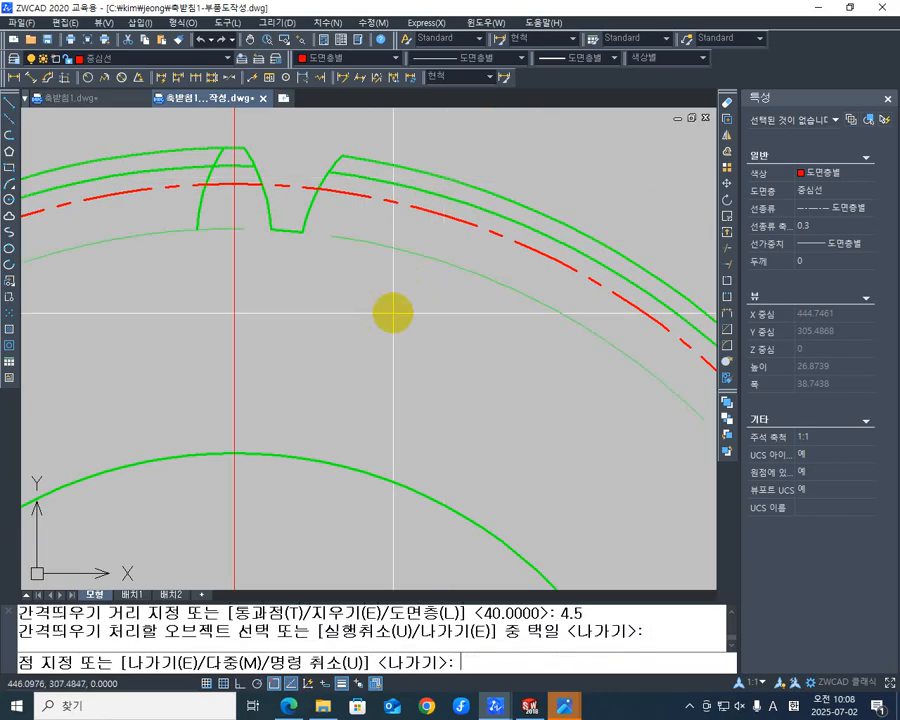
{"action": "scroll", "coordinate": [400, 300], "scroll_direction": "down", "scroll_amount": 3}
{"action": "left_click", "coordinate": [420, 285]}
{"action": "scroll", "coordinate": [418, 288], "scroll_direction": "down", "scroll_amount": 2}
{"action": "scroll", "coordinate": [414, 291], "scroll_direction": "down", "scroll_amount": 1}
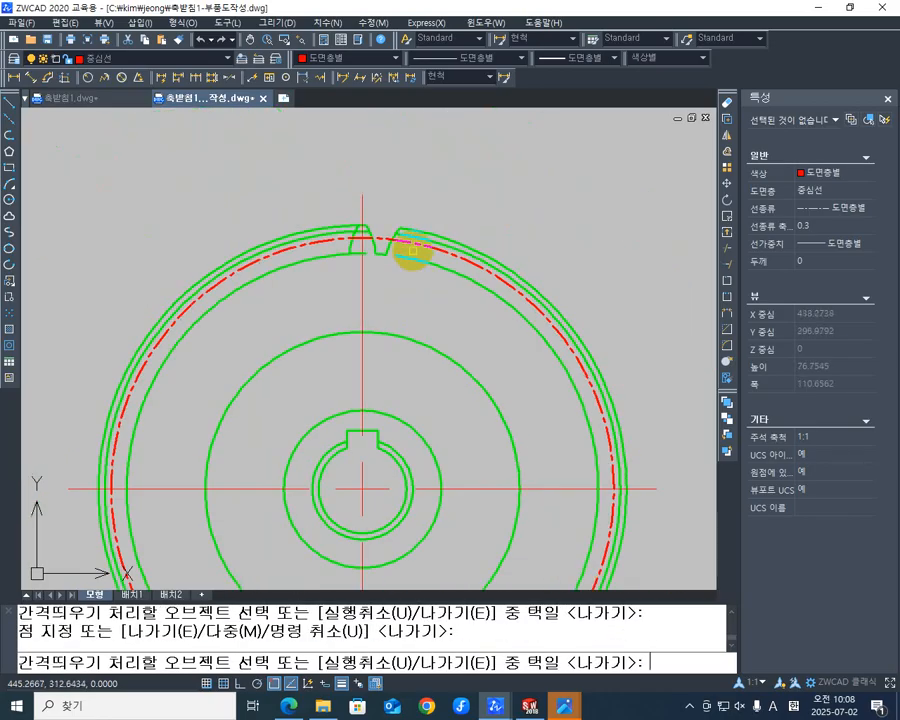
{"action": "scroll", "coordinate": [410, 250], "scroll_direction": "up", "scroll_amount": 5}
{"action": "key", "text": "Escape"}
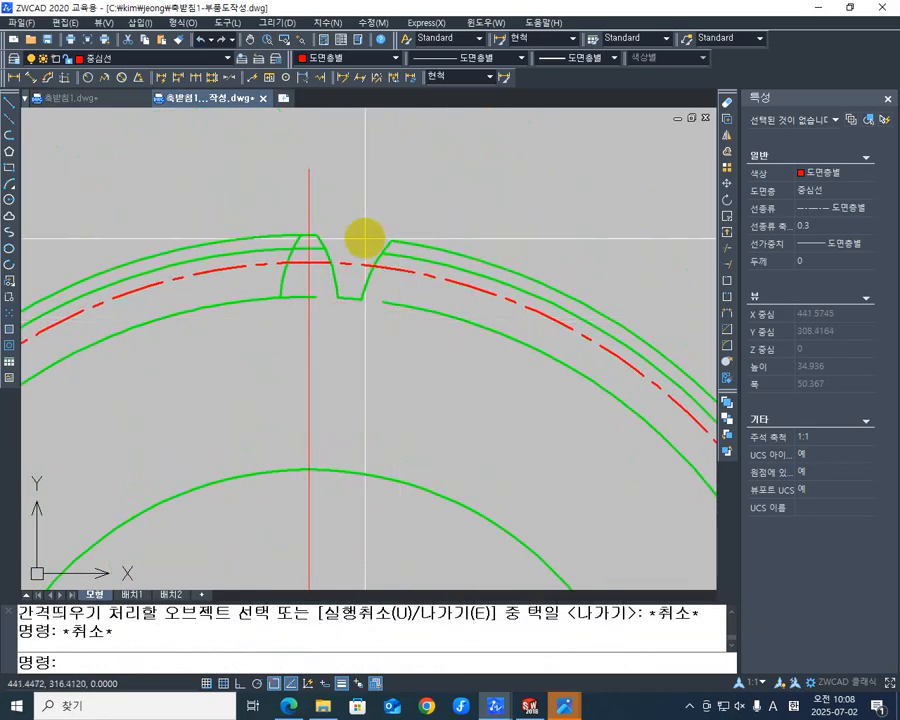
Step: Examine how the tooth profile at the top of the front view meets the pitch circle and the root arc
{"action": "middle_click_drag", "start_coordinate": [352, 321], "coordinate": [386, 295]}
{"action": "scroll", "coordinate": [397, 308], "scroll_direction": "down", "scroll_amount": 1}
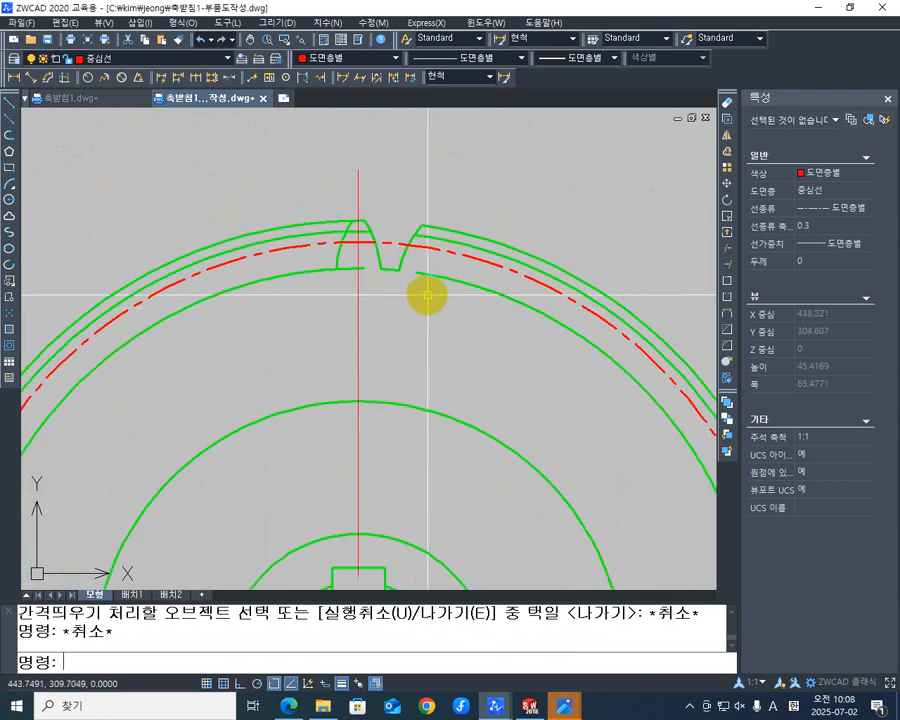
{"action": "scroll", "coordinate": [426, 296], "scroll_direction": "up", "scroll_amount": 3}
{"action": "mouse_move", "coordinate": [363, 316]}
{"action": "middle_mouse_down"}
{"action": "mouse_move", "coordinate": [424, 345]}
{"action": "mouse_move", "coordinate": [283, 368]}
{"action": "mouse_move", "coordinate": [384, 316]}
{"action": "middle_mouse_up"}
{"action": "scroll", "coordinate": [354, 356], "scroll_direction": "down", "scroll_amount": 3}
{"action": "scroll", "coordinate": [304, 334], "scroll_direction": "up", "scroll_amount": 2}
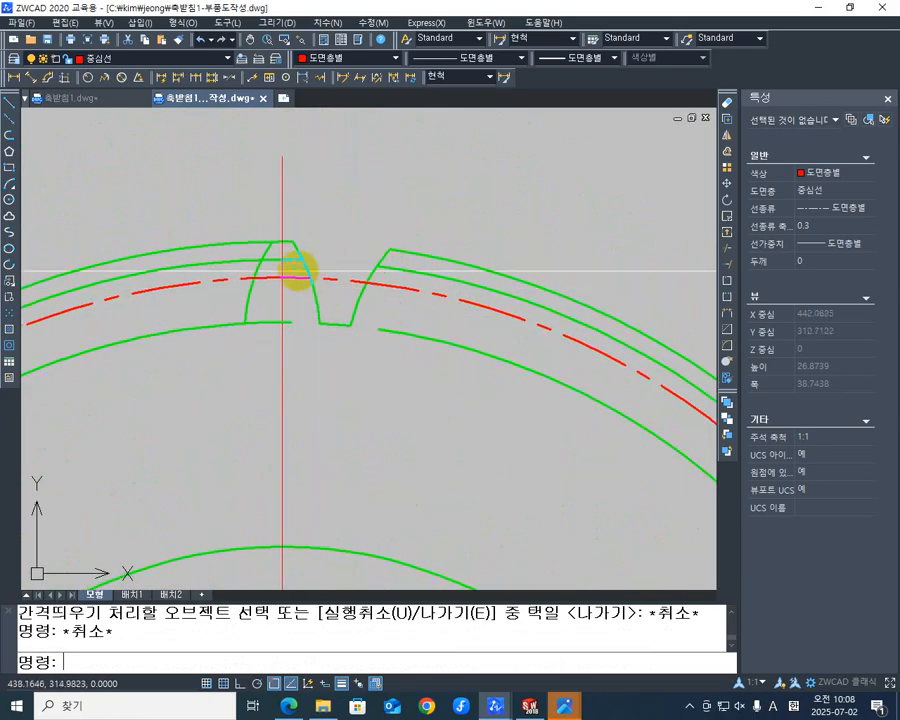
{"action": "mouse_move", "coordinate": [438, 297]}
{"action": "middle_mouse_down"}
{"action": "mouse_move", "coordinate": [473, 325]}
{"action": "mouse_move", "coordinate": [452, 324]}
{"action": "mouse_move", "coordinate": [452, 313]}
{"action": "middle_mouse_up"}
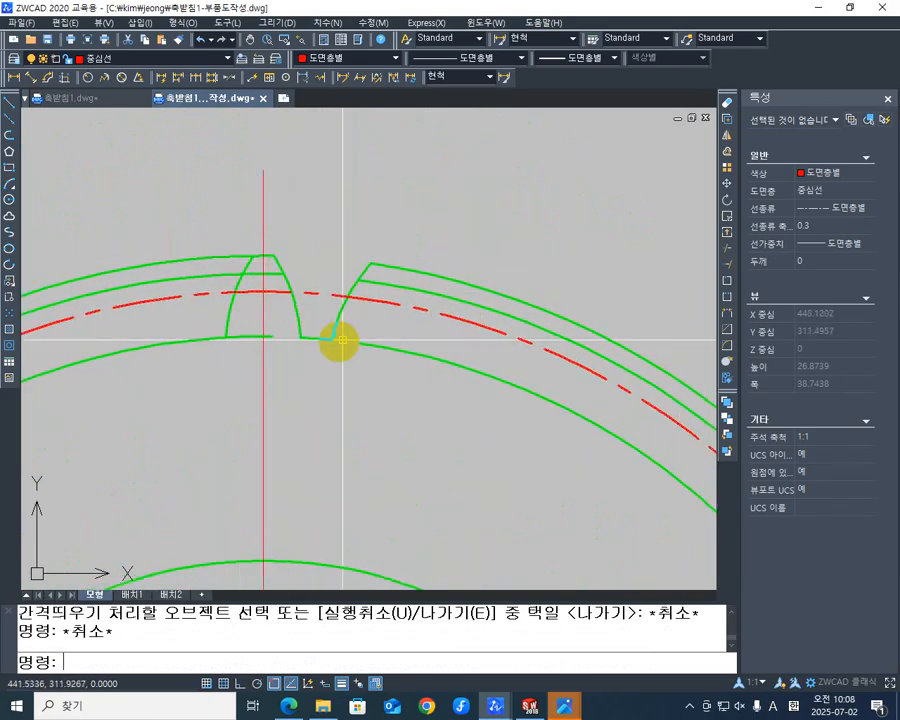
{"action": "middle_click_drag", "start_coordinate": [352, 340], "coordinate": [352, 350]}
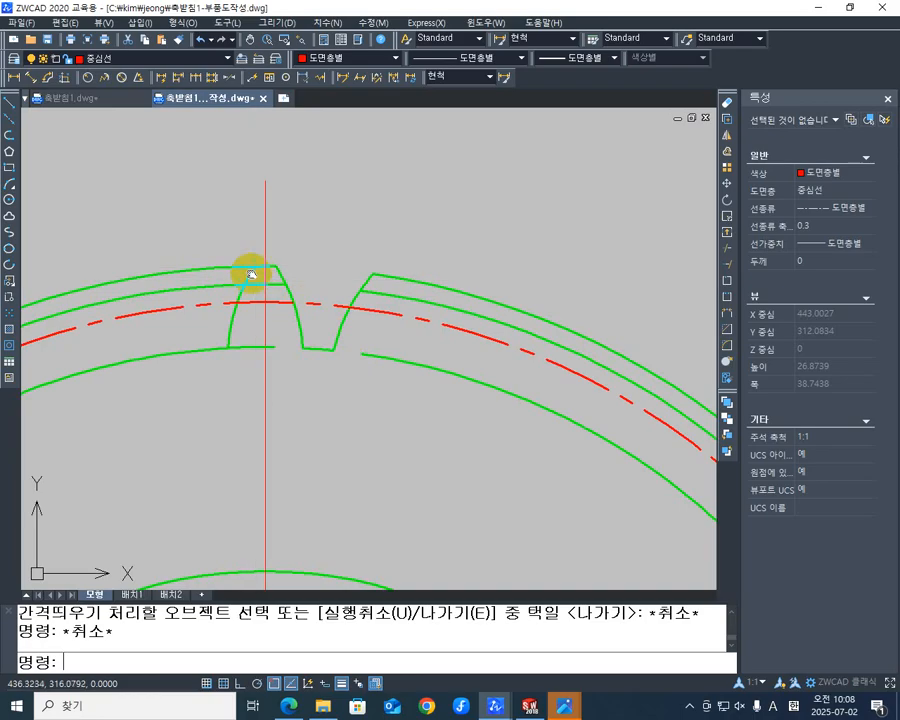
{"action": "scroll", "coordinate": [422, 320], "scroll_direction": "down", "scroll_amount": 4}
{"action": "scroll", "coordinate": [410, 330], "scroll_direction": "up", "scroll_amount": 2}
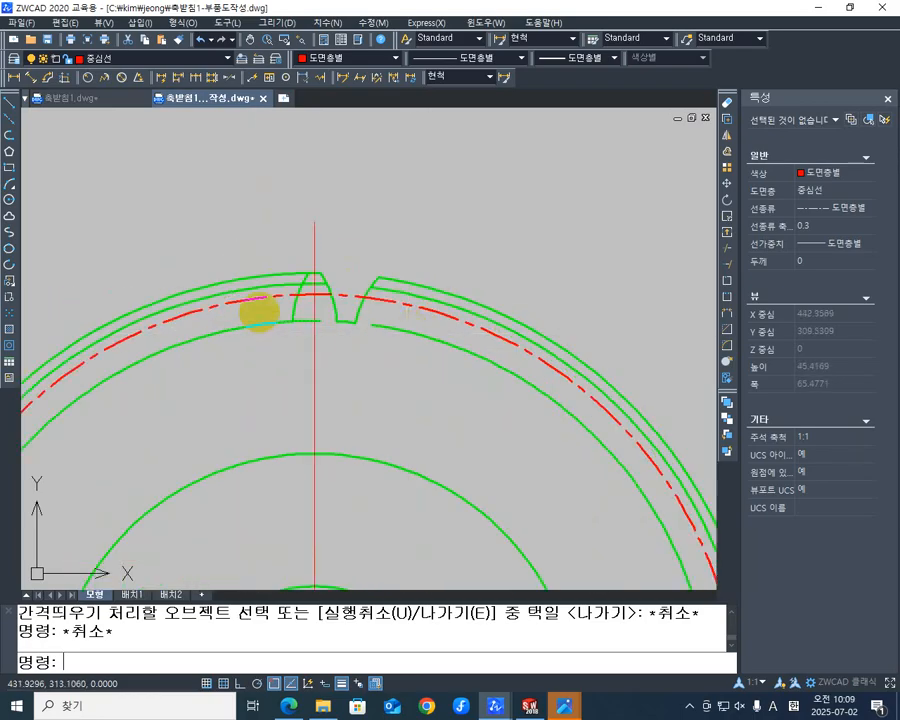
{"action": "scroll", "coordinate": [455, 345], "scroll_direction": "up", "scroll_amount": 2}
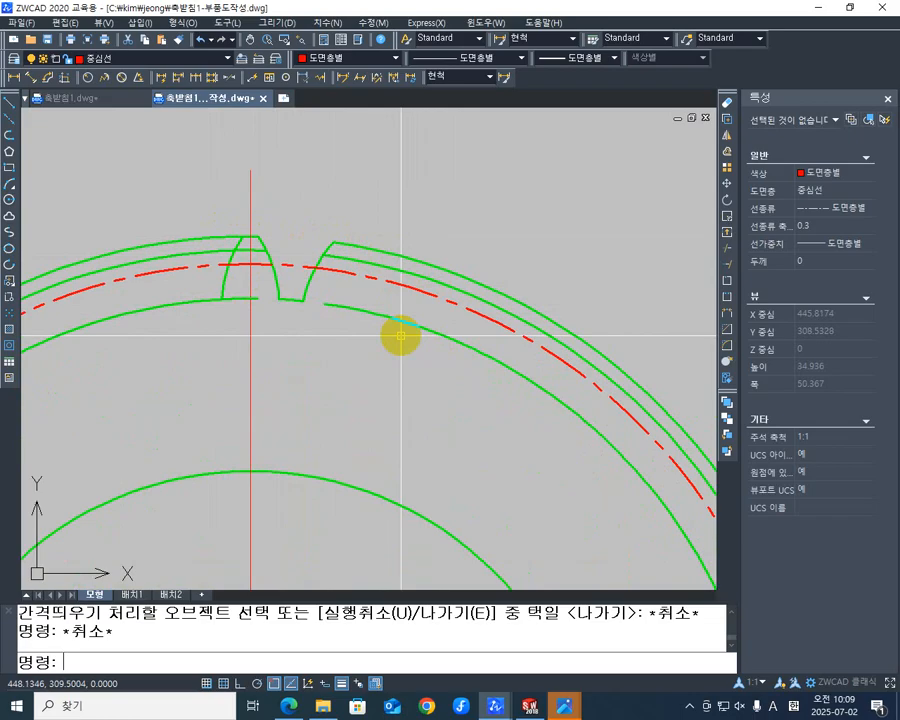
Step: Examine the flanks and root corners of the tooth space beside the vertical centre line in the front view
{"action": "middle_click_drag", "start_coordinate": [252, 258], "coordinate": [249, 255]}
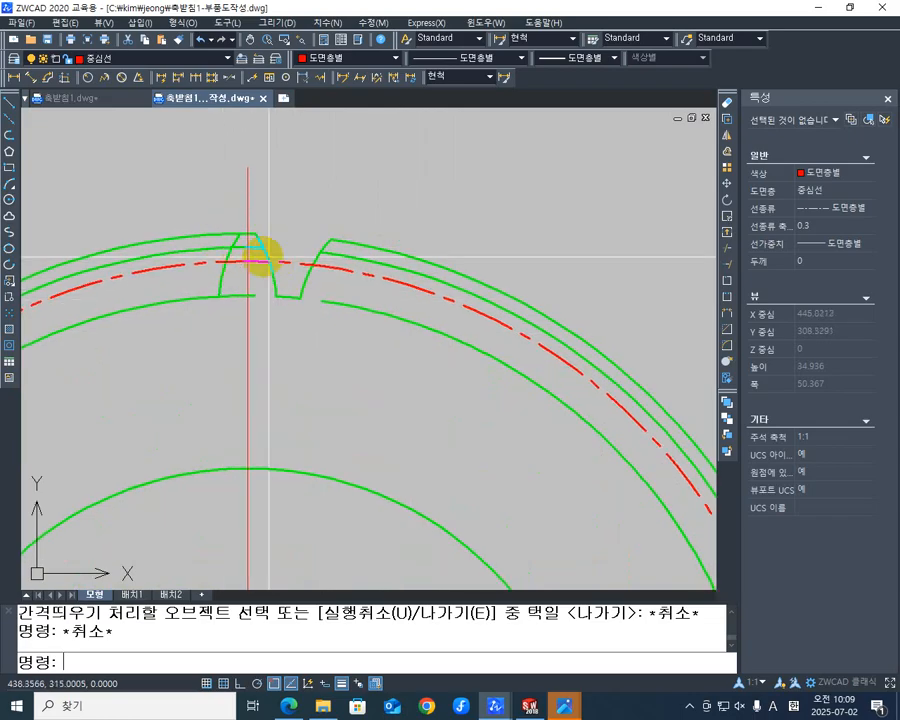
{"action": "middle_click_drag", "start_coordinate": [337, 267], "coordinate": [334, 286]}
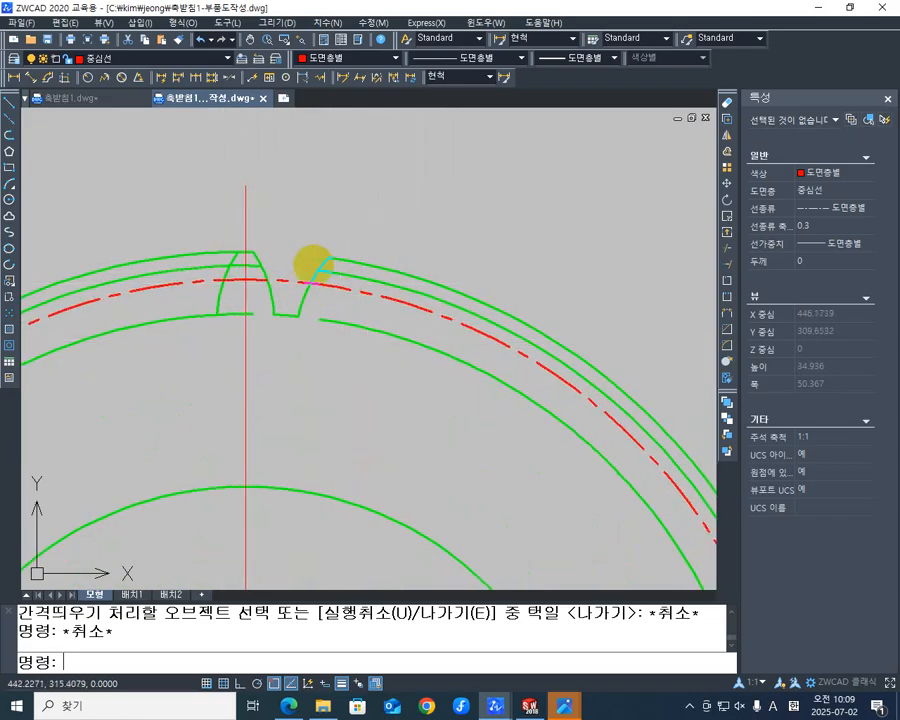
{"action": "scroll", "coordinate": [370, 296], "scroll_direction": "down", "scroll_amount": 2}
{"action": "scroll", "coordinate": [280, 276], "scroll_direction": "up", "scroll_amount": 3}
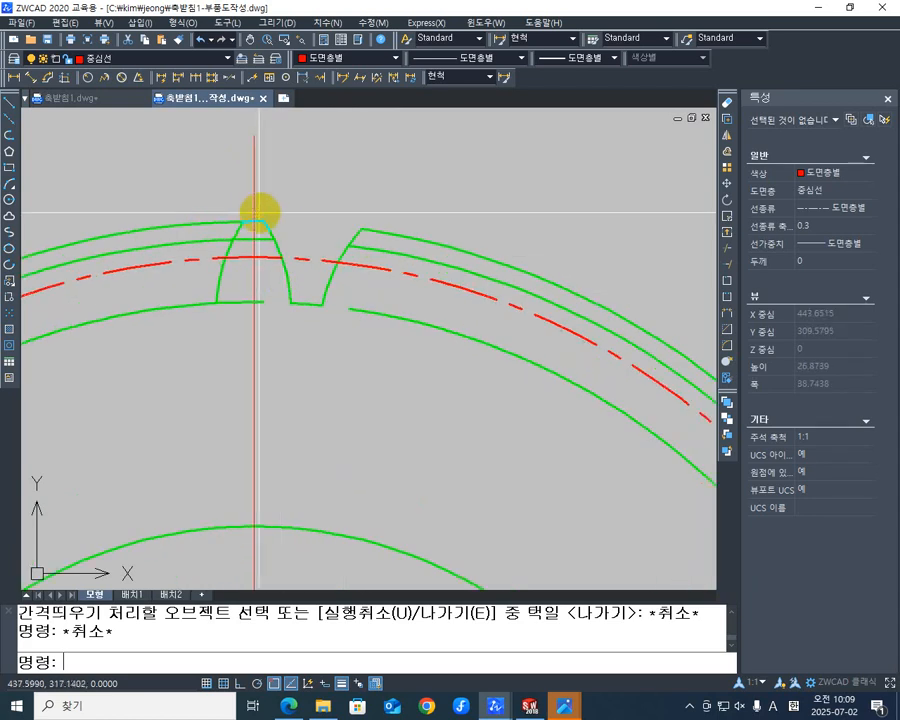
{"action": "middle_click_drag", "start_coordinate": [346, 330], "coordinate": [340, 335]}
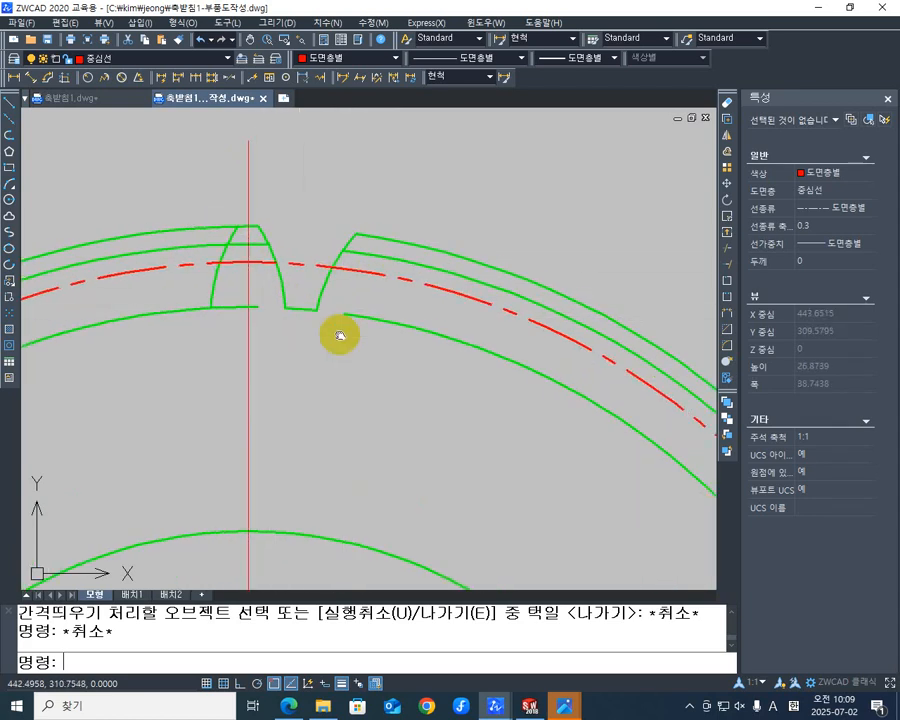
{"action": "scroll", "coordinate": [301, 307], "scroll_direction": "up", "scroll_amount": 3}
{"action": "scroll", "coordinate": [330, 365], "scroll_direction": "down", "scroll_amount": 2}
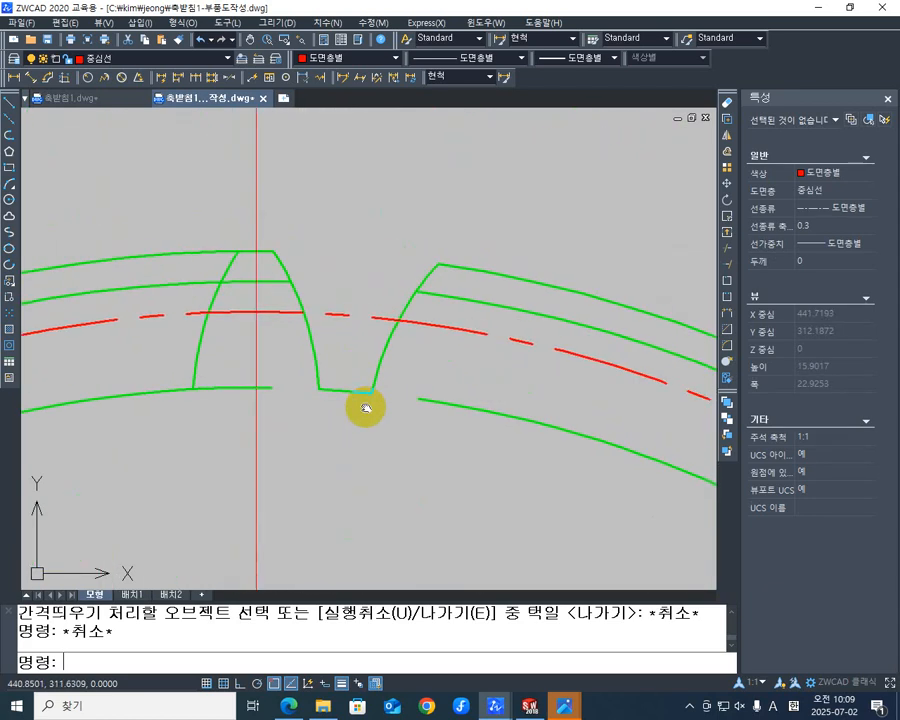
{"action": "middle_click_drag", "start_coordinate": [329, 425], "coordinate": [343, 430]}
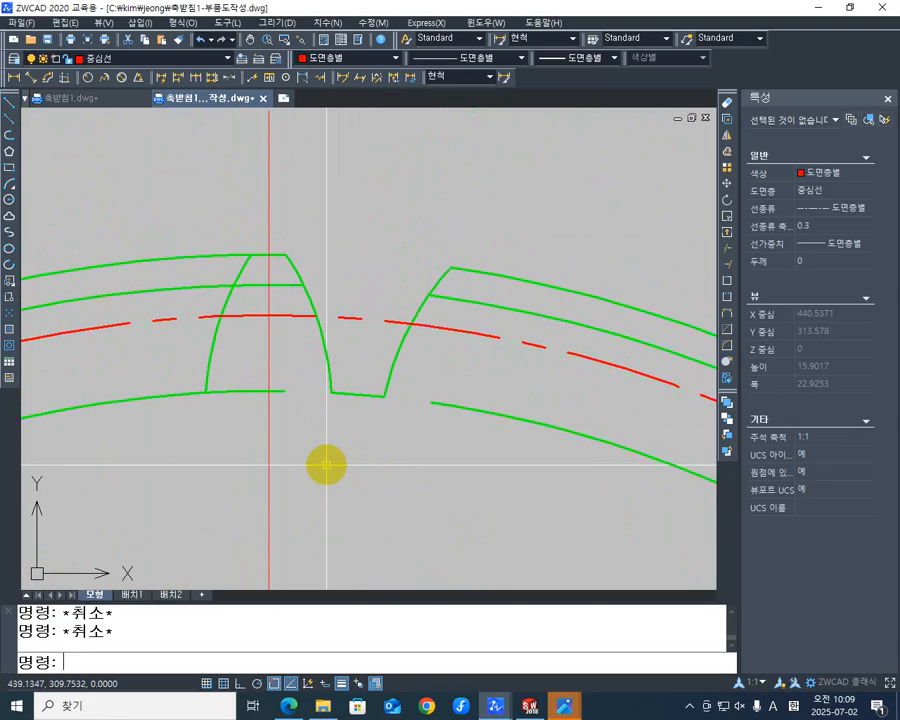
Step: Fillet both root corners of the tooth space at the top of the front view with a radius of 0.5
{"action": "type", "text": "f"}
{"action": "key", "text": "Return"}
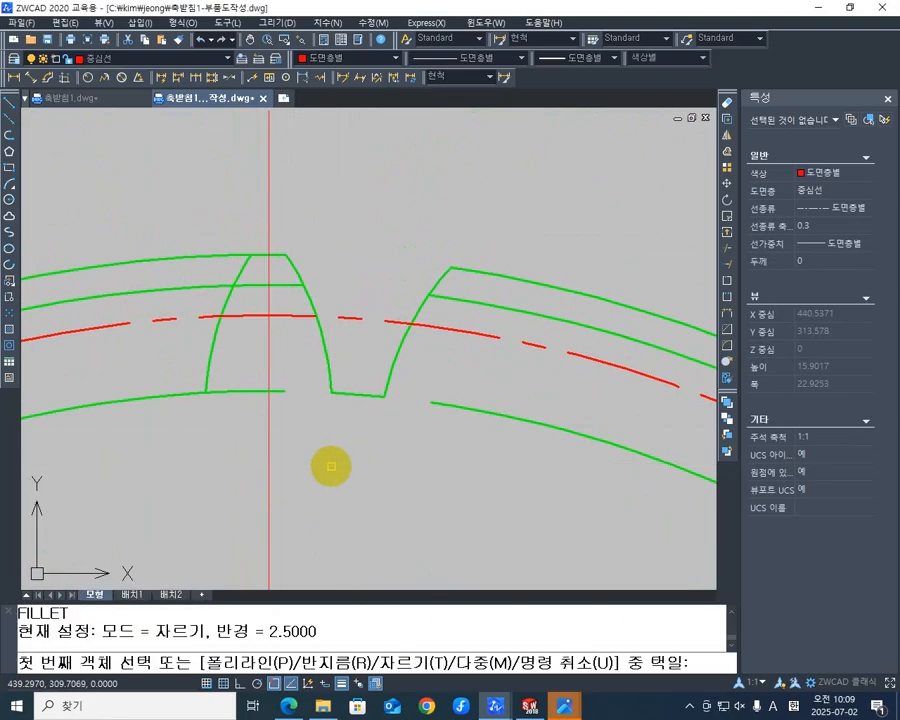
{"action": "key", "text": "Return"}
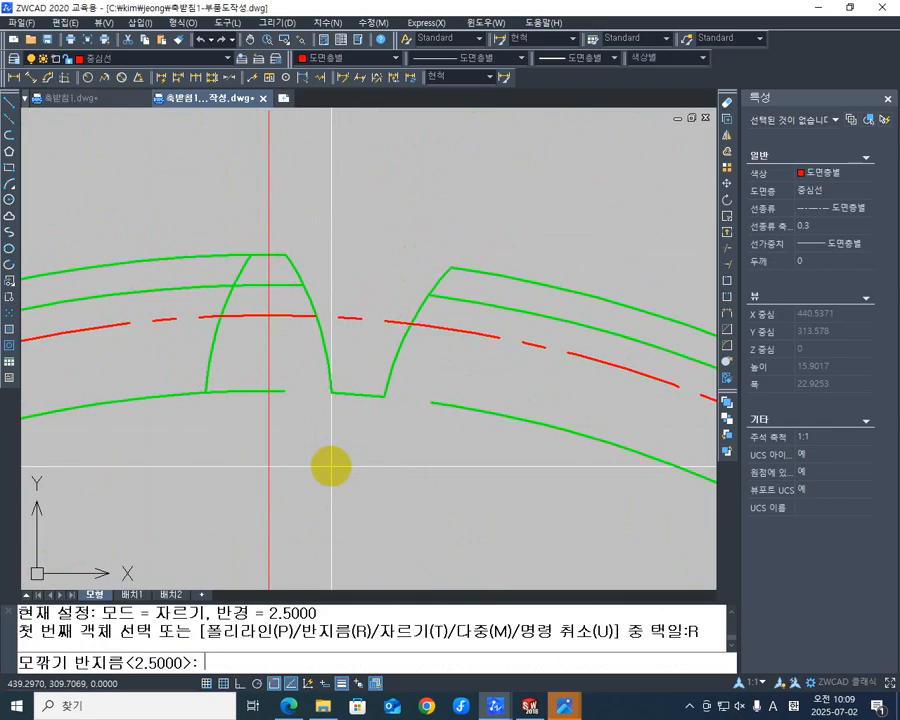
{"action": "type", "text": "0.5"}
{"action": "key", "text": "Return"}
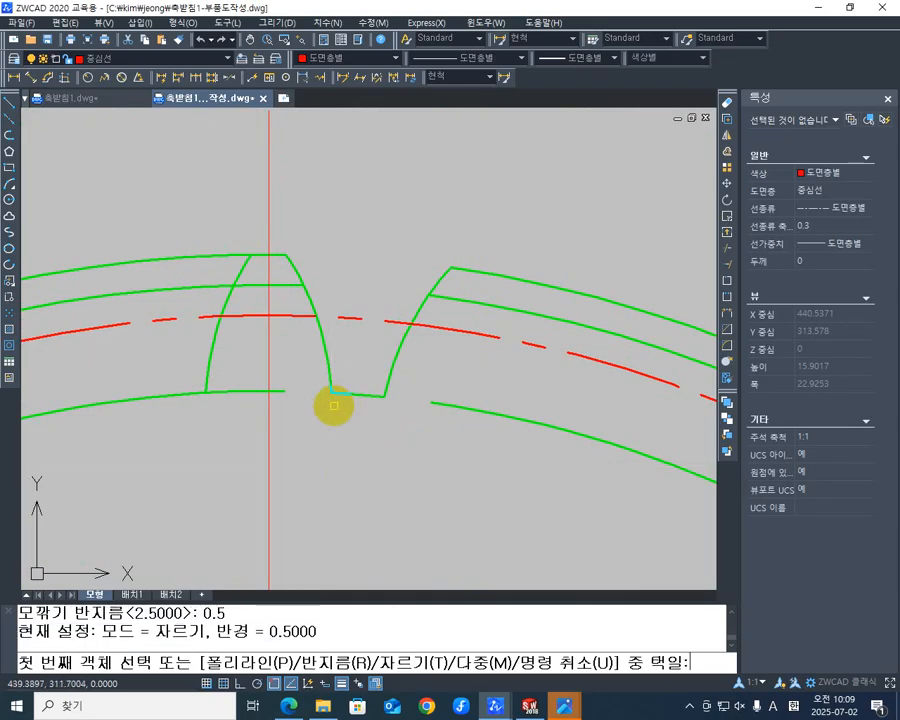
{"action": "type", "text": "M"}
{"action": "key", "text": "Return"}
{"action": "scroll", "coordinate": [340, 396], "scroll_direction": "up", "scroll_amount": 4}
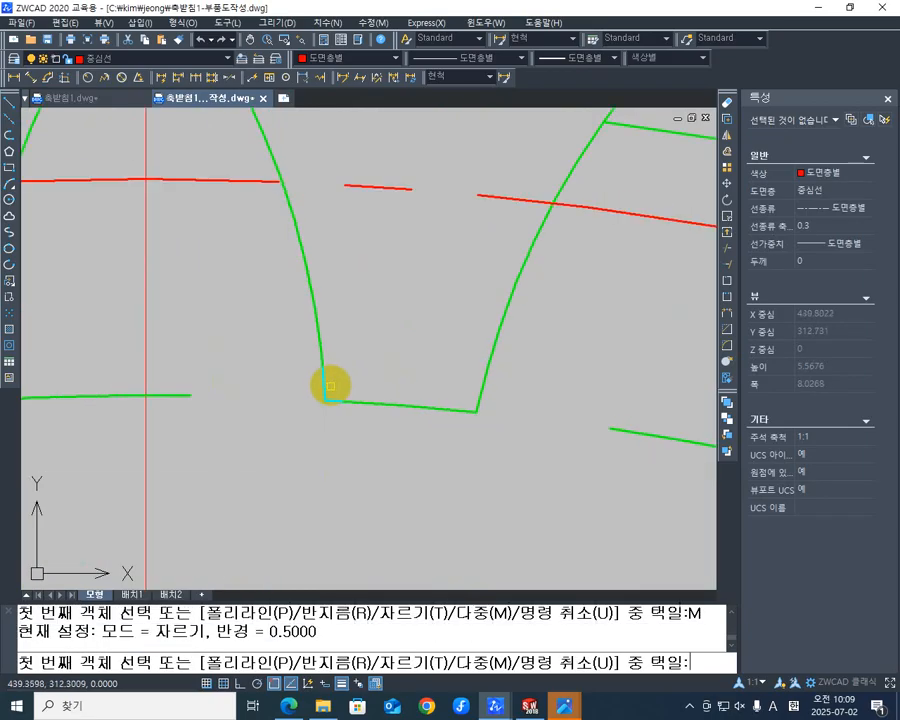
{"action": "left_click", "coordinate": [325, 386]}
{"action": "left_click", "coordinate": [340, 404]}
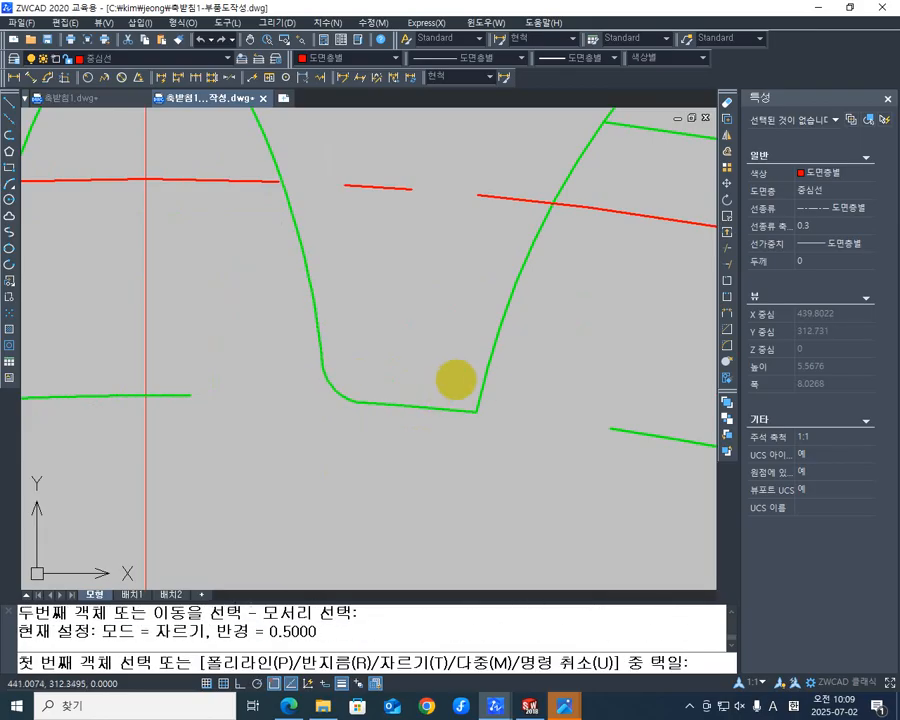
{"action": "left_click", "coordinate": [484, 383]}
{"action": "left_click", "coordinate": [459, 408]}
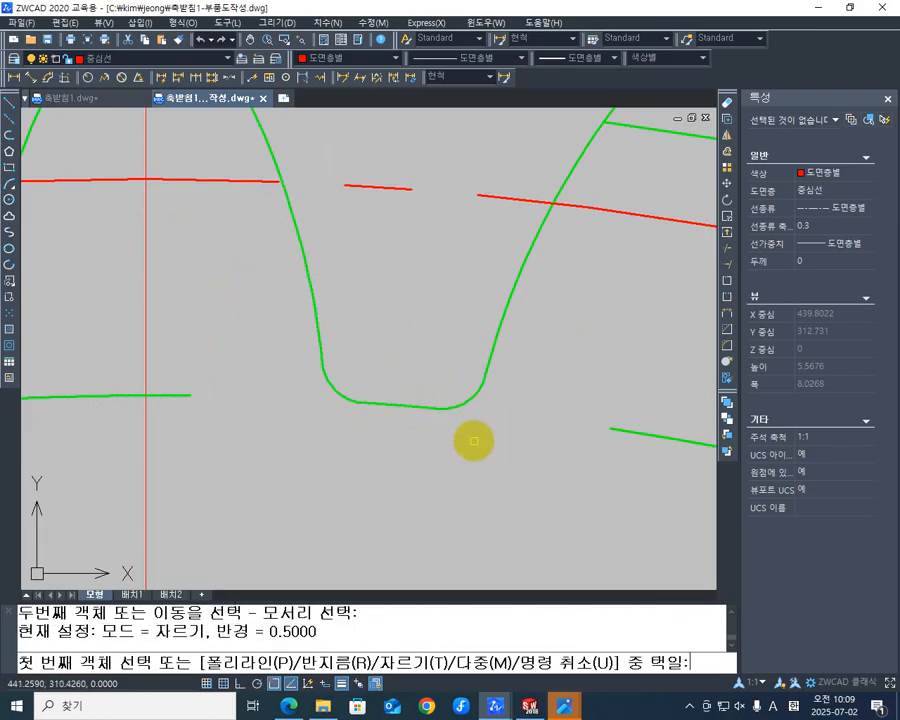
{"action": "scroll", "coordinate": [345, 458], "scroll_direction": "down", "scroll_amount": 5}
{"action": "key", "text": "Escape"}
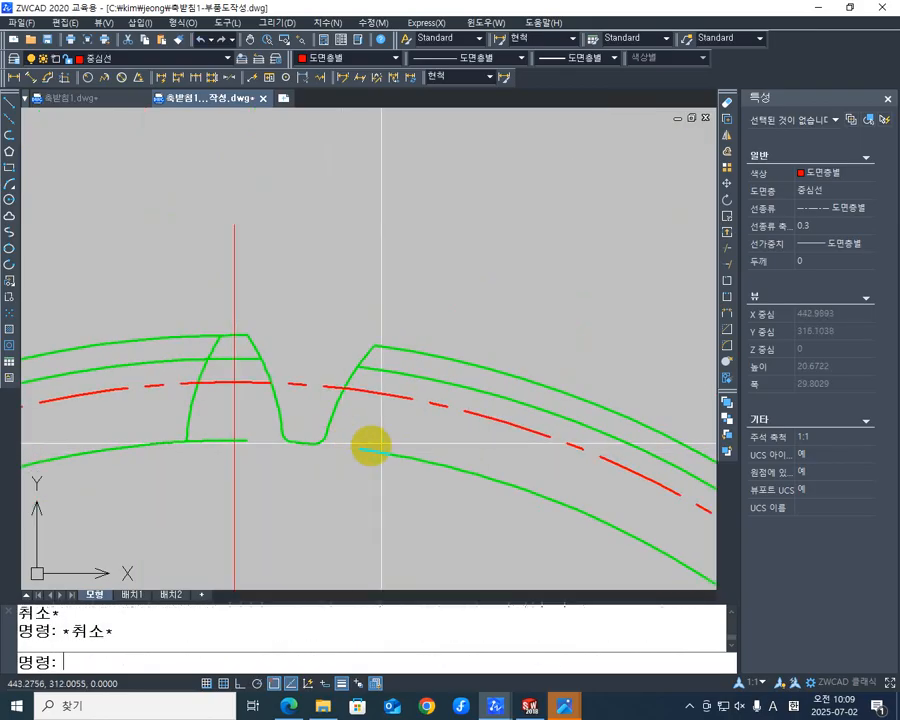
{"action": "mouse_move", "coordinate": [390, 404]}
{"action": "middle_mouse_down"}
{"action": "mouse_move", "coordinate": [414, 376]}
{"action": "mouse_move", "coordinate": [440, 370]}
{"action": "mouse_move", "coordinate": [433, 368]}
{"action": "middle_mouse_up"}
{"action": "scroll", "coordinate": [432, 366], "scroll_direction": "down", "scroll_amount": 3}
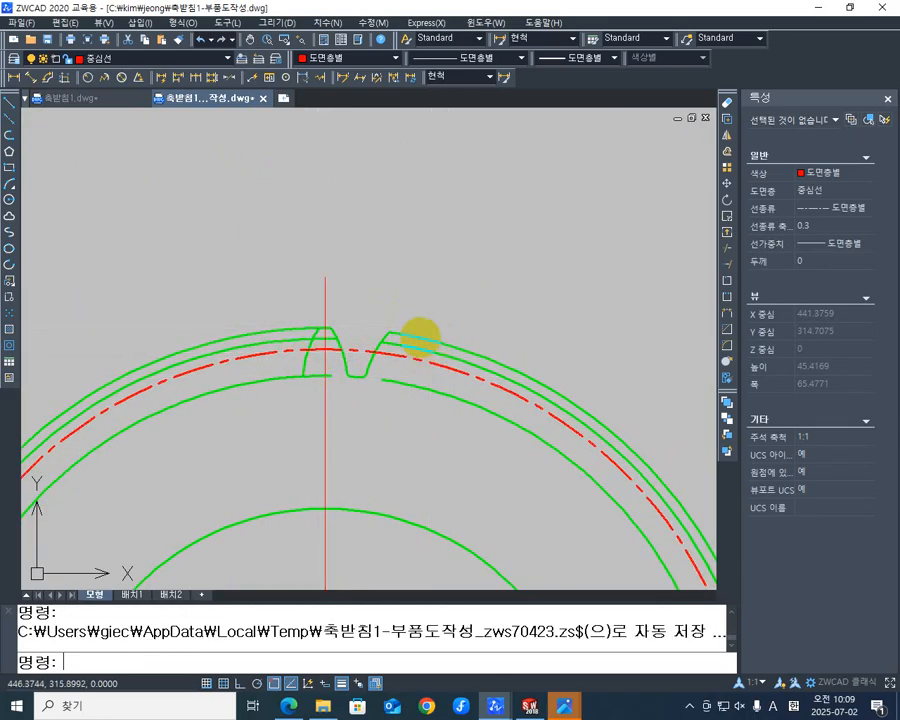
{"action": "middle_click_drag", "start_coordinate": [437, 395], "coordinate": [444, 386]}
{"action": "key", "text": "Escape"}
{"action": "key", "text": "Escape"}
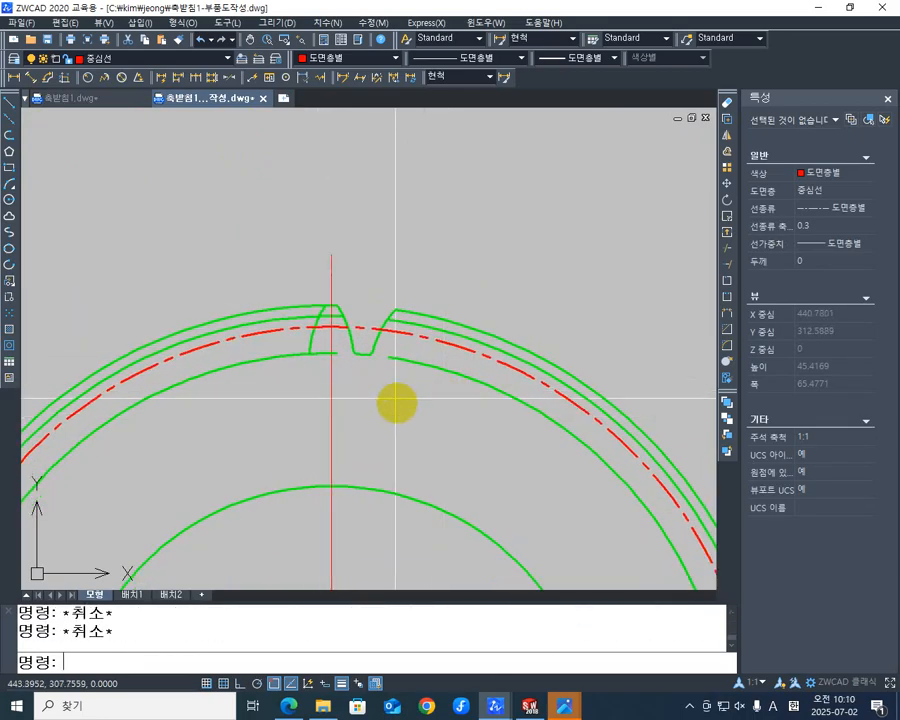
{"action": "middle_click_drag", "start_coordinate": [420, 314], "coordinate": [394, 248]}
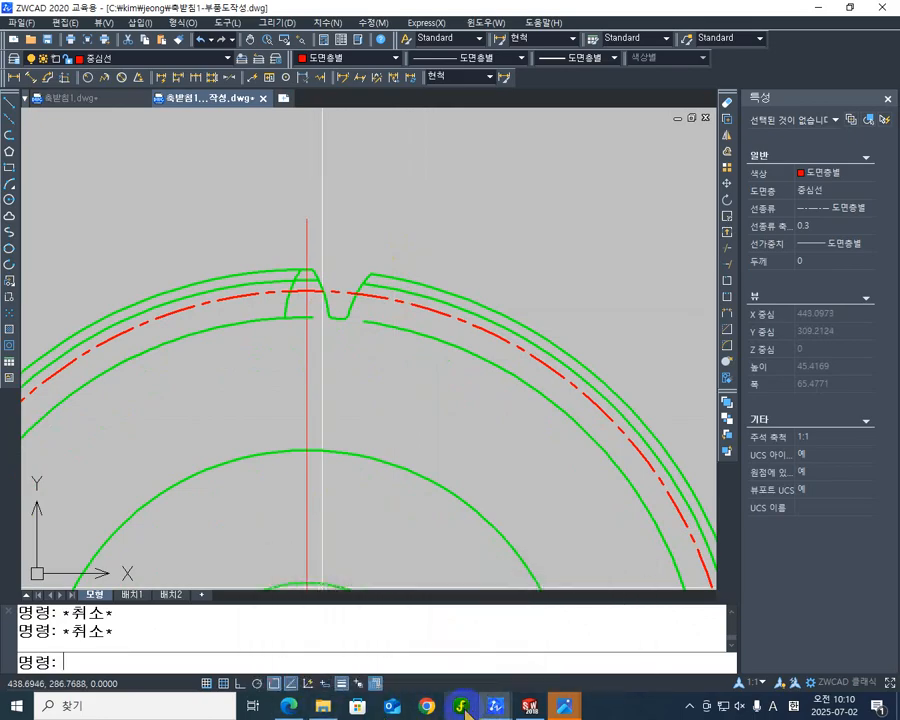
Step: Divide 360 by 40 in the Windows Calculator to get the angular pitch of the teeth, and close it
{"action": "left_click", "coordinate": [16, 705]}
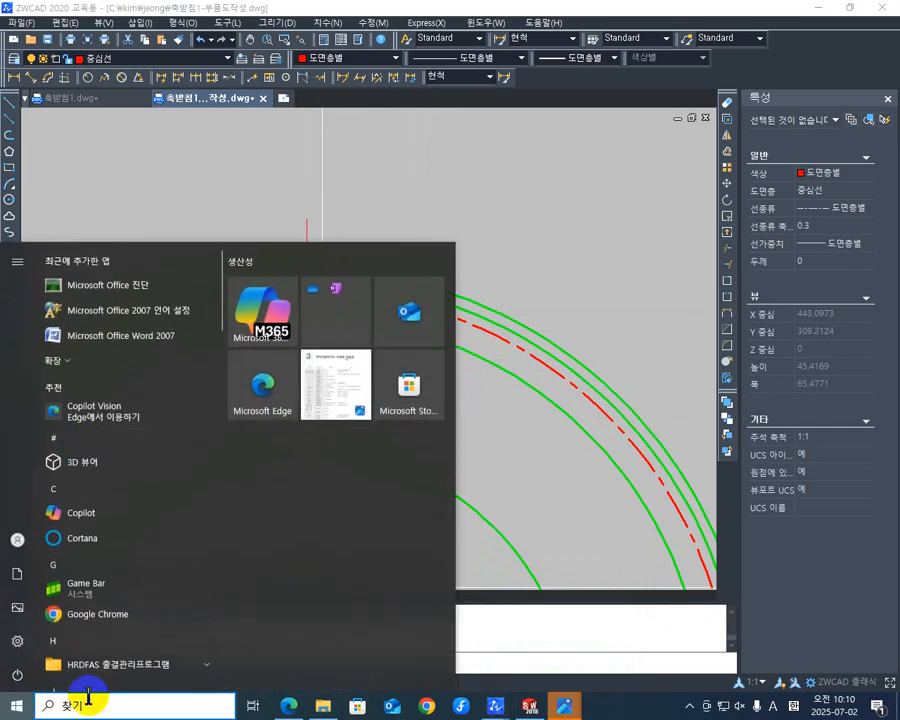
{"action": "left_click", "coordinate": [79, 707]}
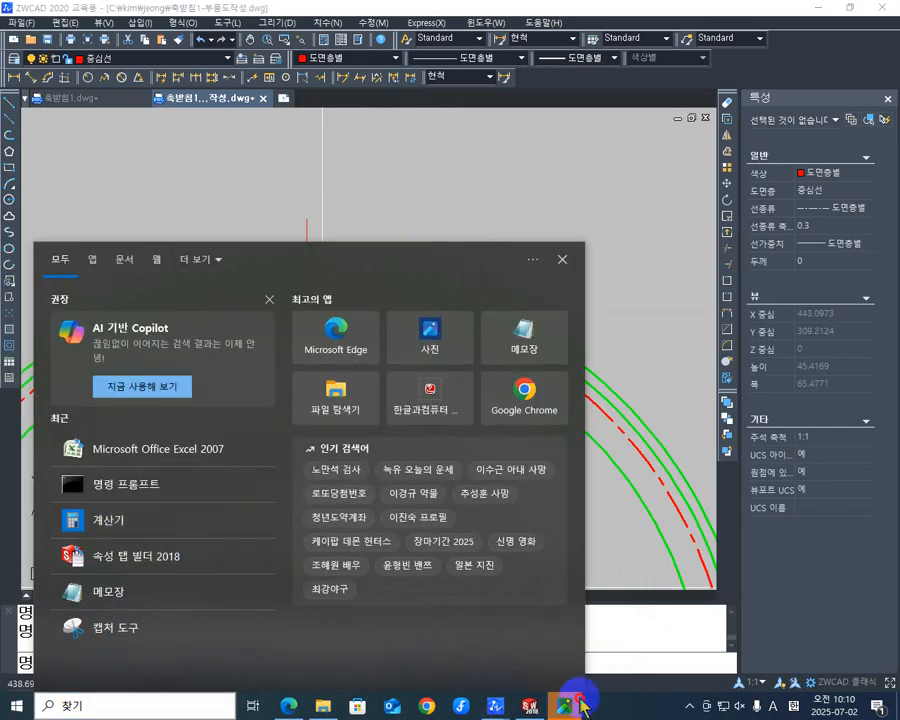
{"action": "left_click", "coordinate": [84, 522]}
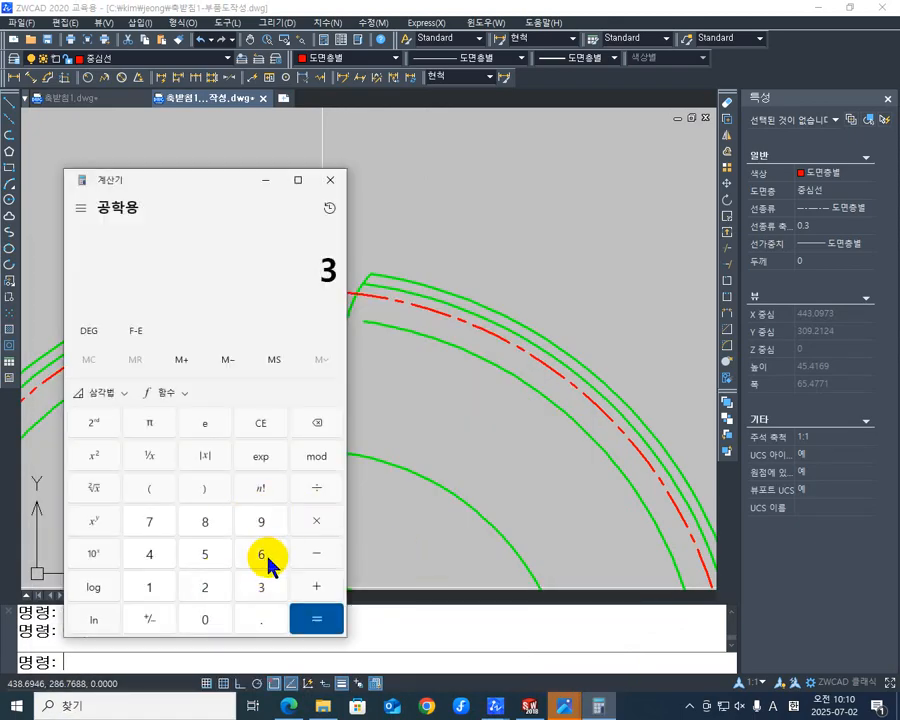
{"action": "left_click", "coordinate": [206, 624]}
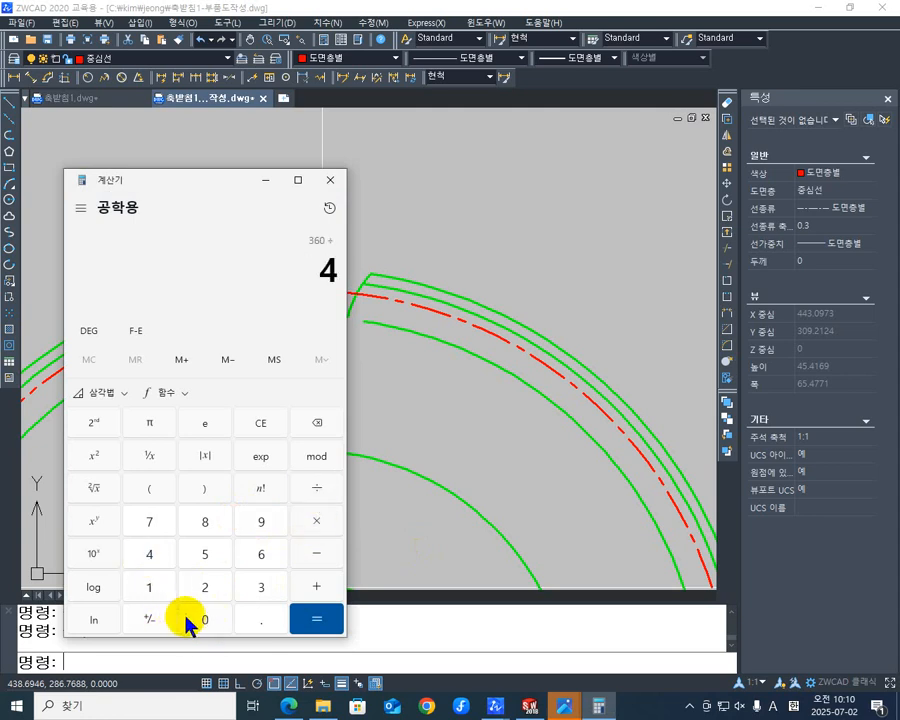
{"action": "left_click", "coordinate": [318, 619]}
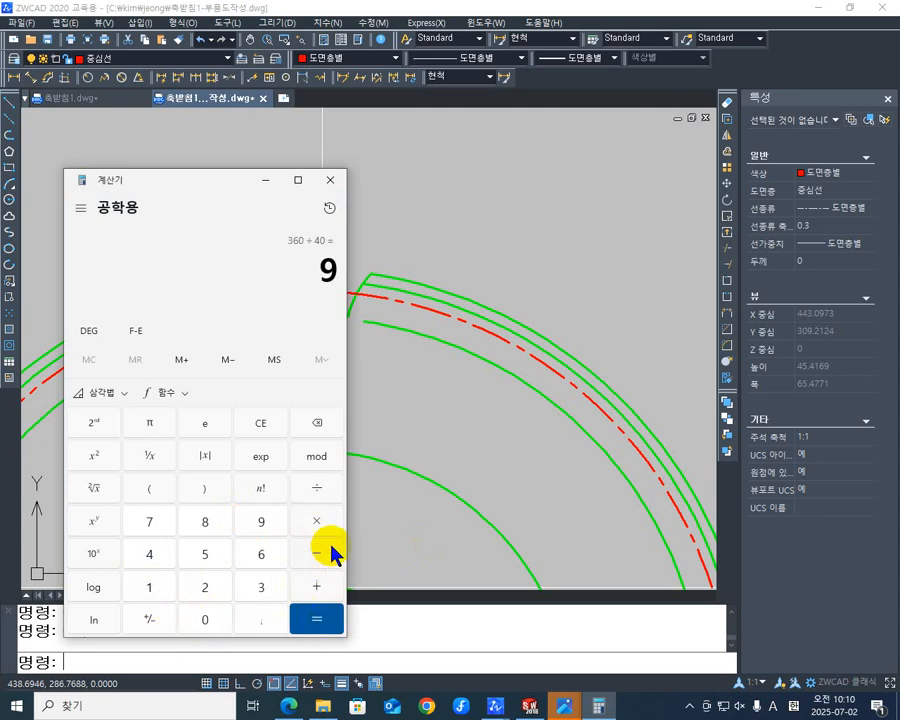
{"action": "left_click", "coordinate": [338, 186]}
Step: Make a rotated copy of the filleted tooth-space outline at -9 degrees about the centre of the gear's front view
{"action": "middle_click_drag", "start_coordinate": [334, 374], "coordinate": [332, 380]}
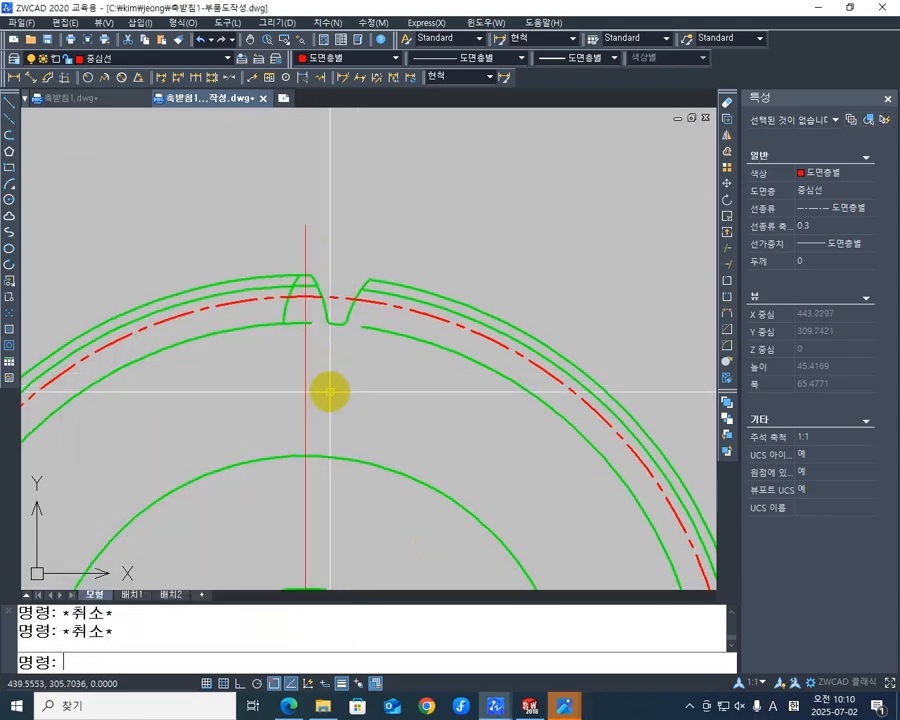
{"action": "type", "text": "RO"}
{"action": "key", "text": "Return"}
{"action": "scroll", "coordinate": [336, 302], "scroll_direction": "up", "scroll_amount": 3}
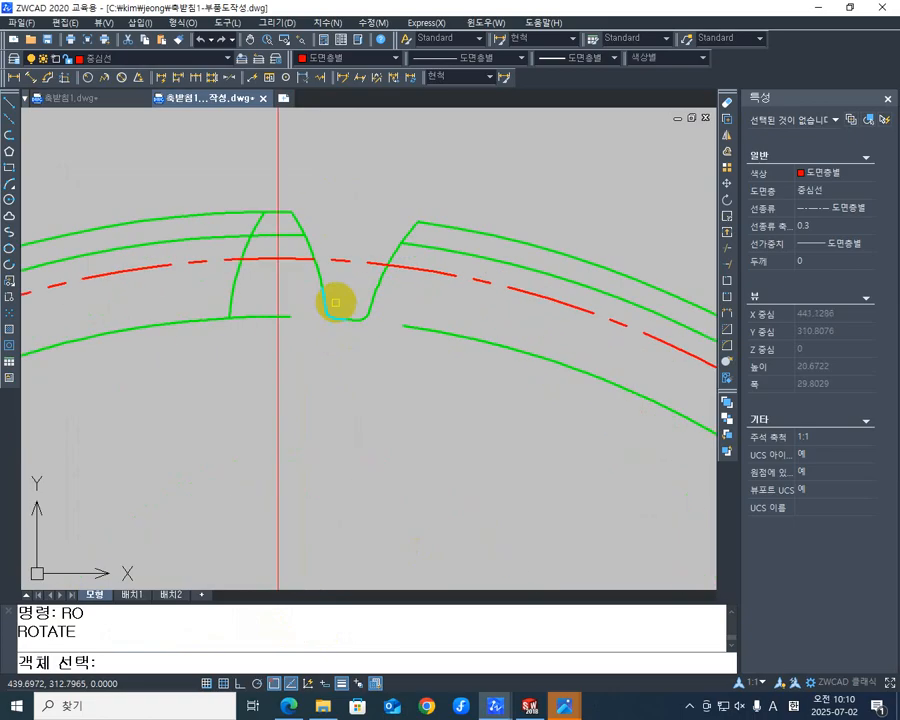
{"action": "middle_click_drag", "start_coordinate": [336, 302], "coordinate": [301, 339]}
{"action": "scroll", "coordinate": [269, 251], "scroll_direction": "up", "scroll_amount": 1}
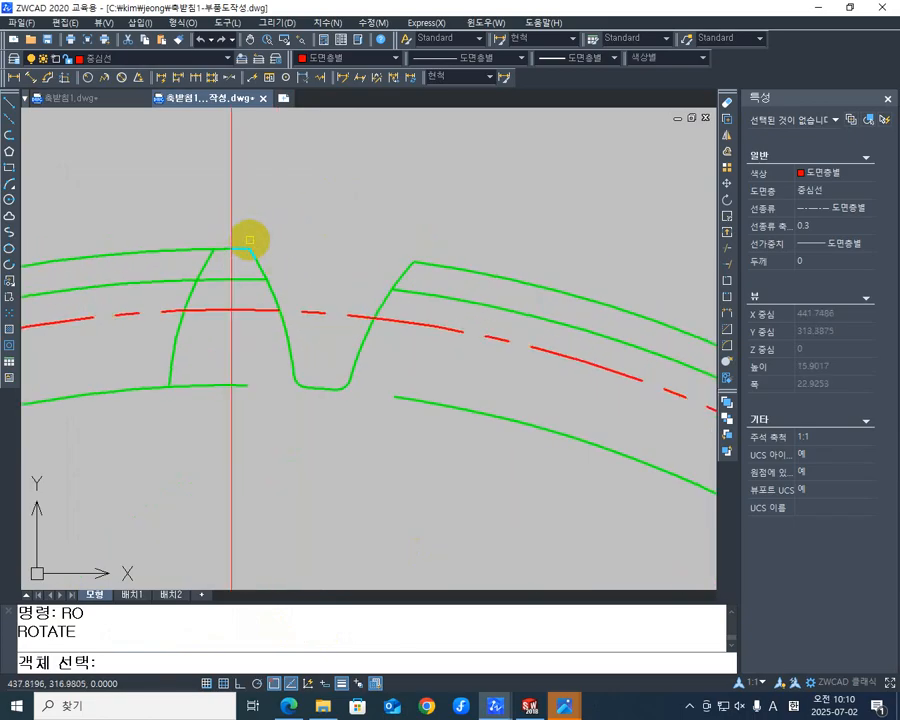
{"action": "left_click", "coordinate": [242, 213]}
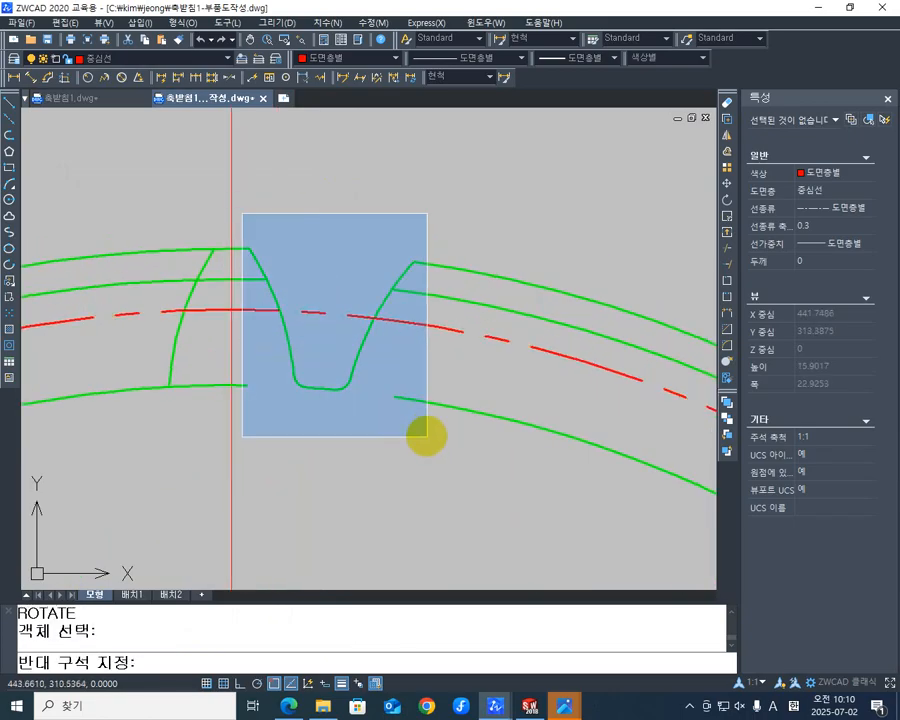
{"action": "left_click", "coordinate": [426, 432]}
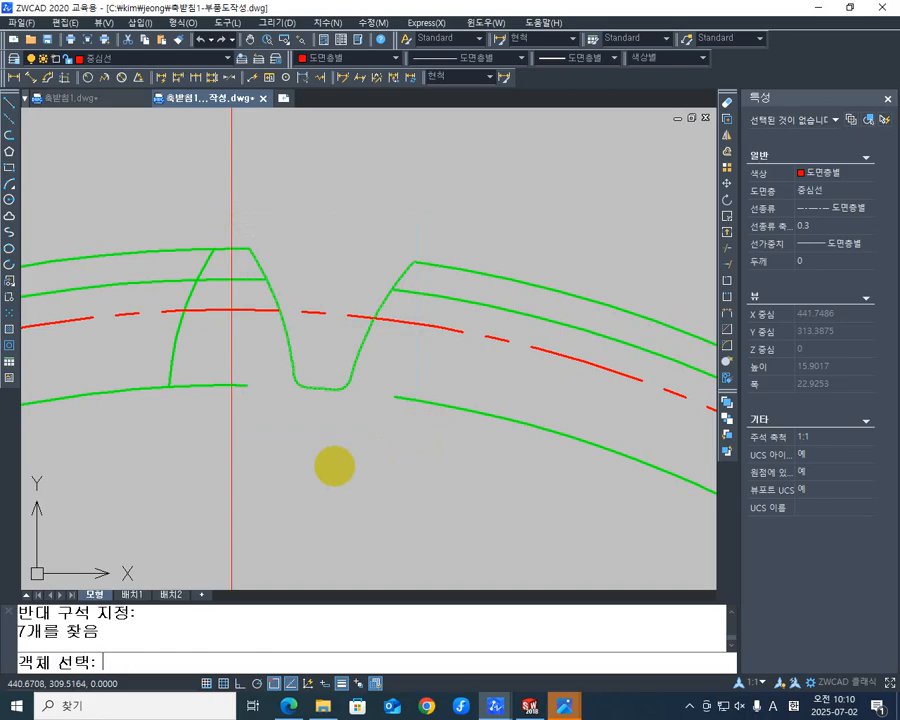
{"action": "scroll", "coordinate": [300, 414], "scroll_direction": "down", "scroll_amount": 3}
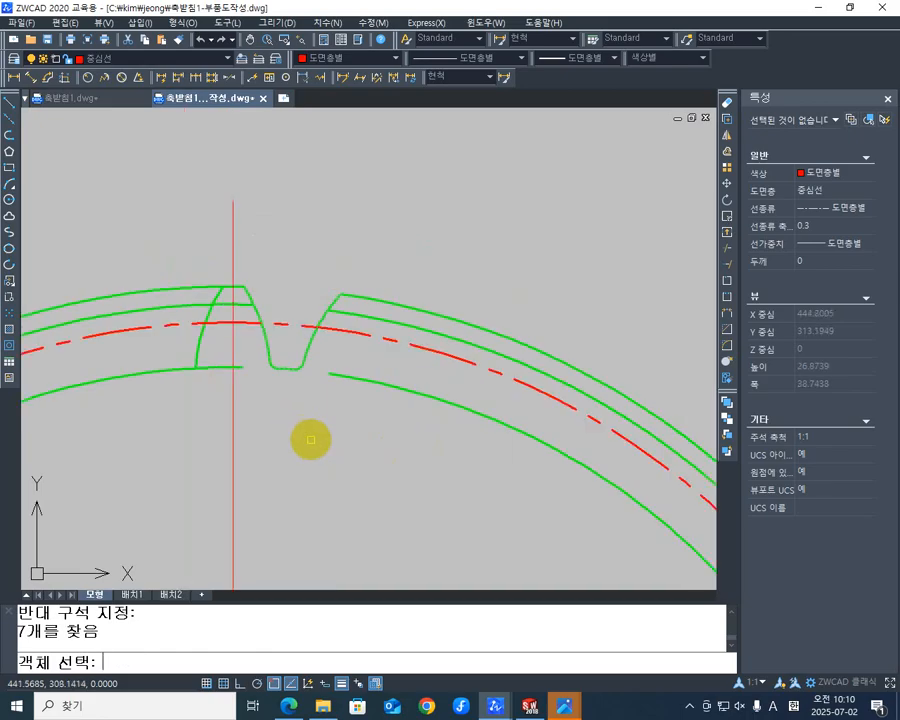
{"action": "scroll", "coordinate": [311, 440], "scroll_direction": "down", "scroll_amount": 1}
{"action": "middle_click_drag", "start_coordinate": [320, 449], "coordinate": [336, 303]}
{"action": "scroll", "coordinate": [327, 347], "scroll_direction": "down", "scroll_amount": 3}
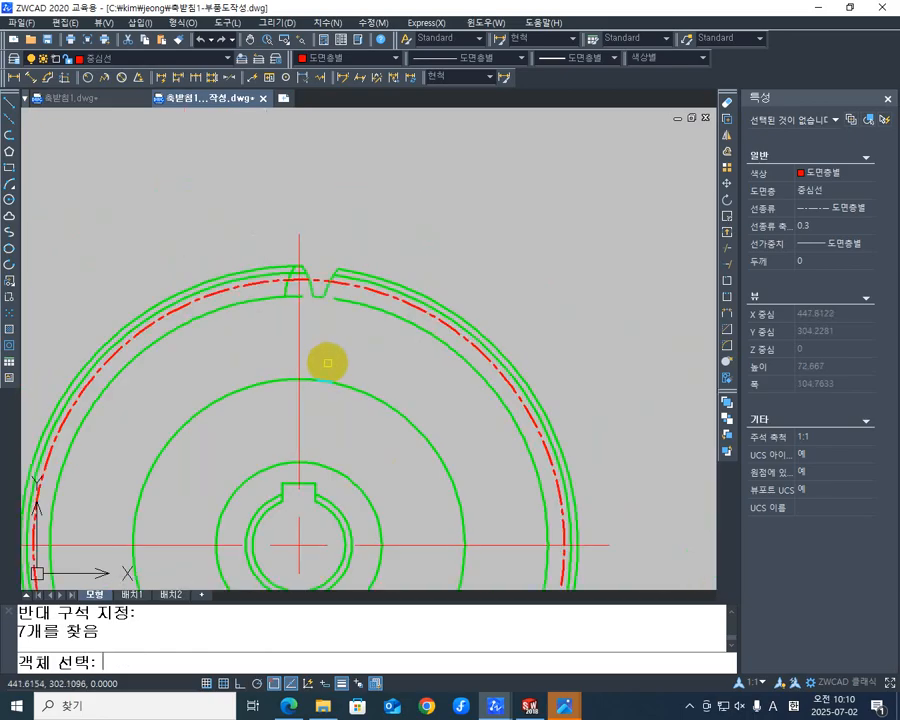
{"action": "key", "text": "Return"}
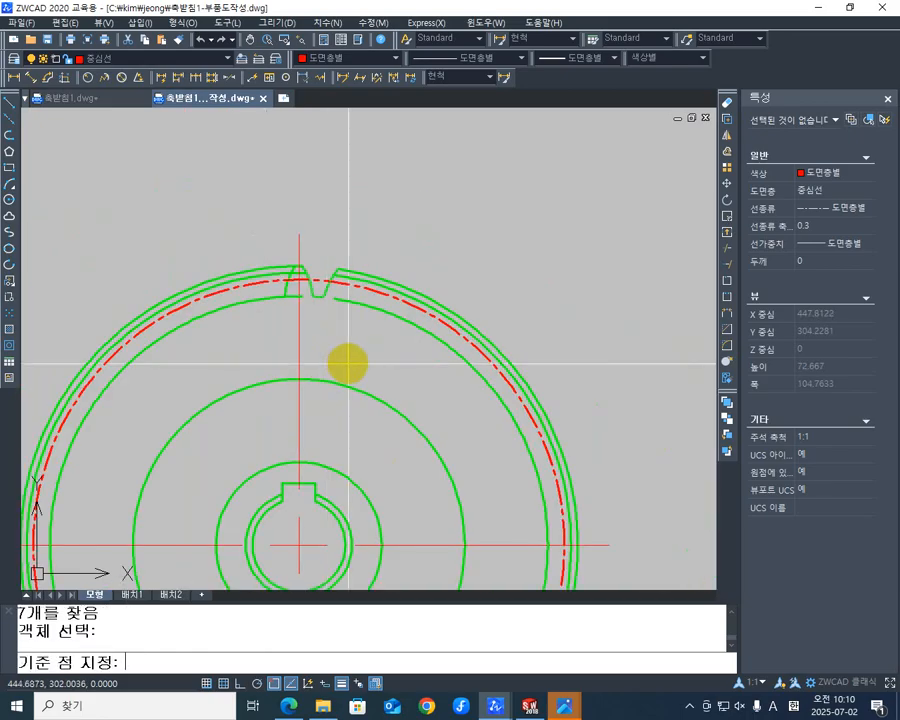
{"action": "scroll", "coordinate": [362, 362], "scroll_direction": "up", "scroll_amount": 1}
{"action": "scroll", "coordinate": [372, 350], "scroll_direction": "down", "scroll_amount": 1}
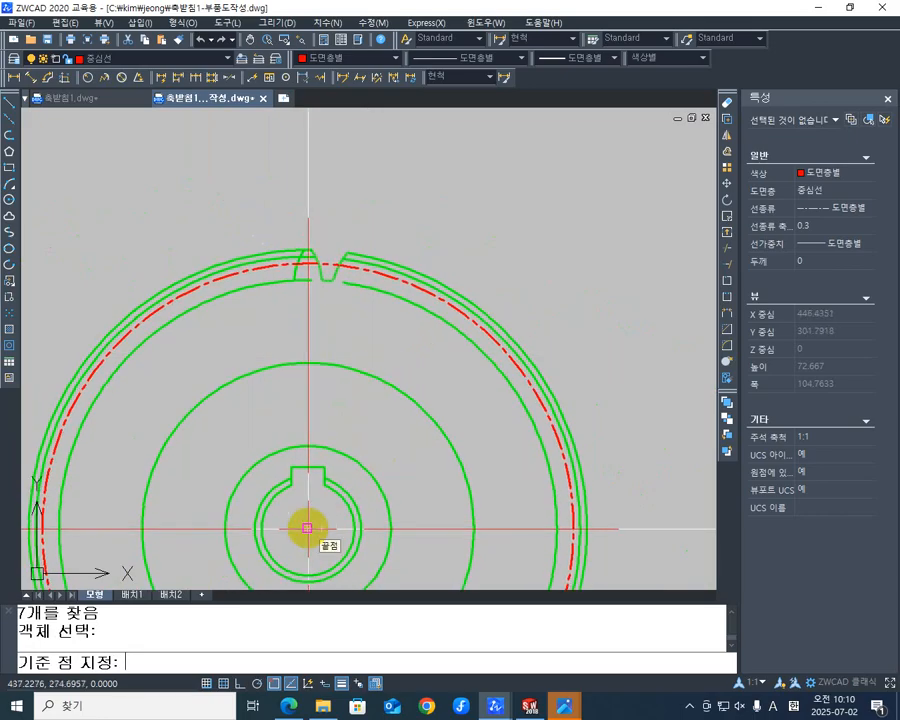
{"action": "left_click", "coordinate": [308, 528]}
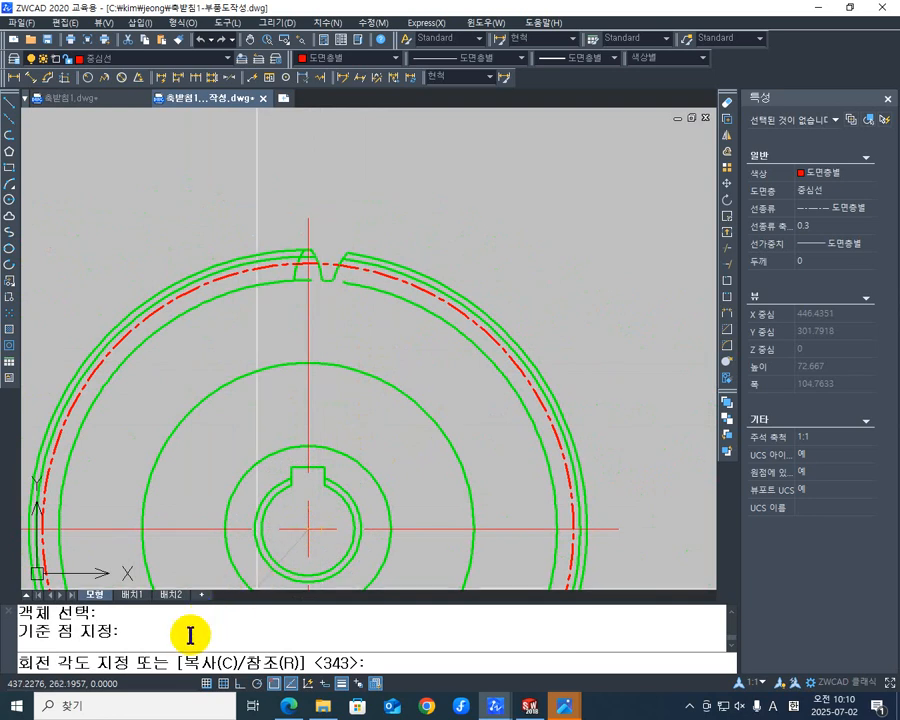
{"action": "left_click", "coordinate": [260, 607]}
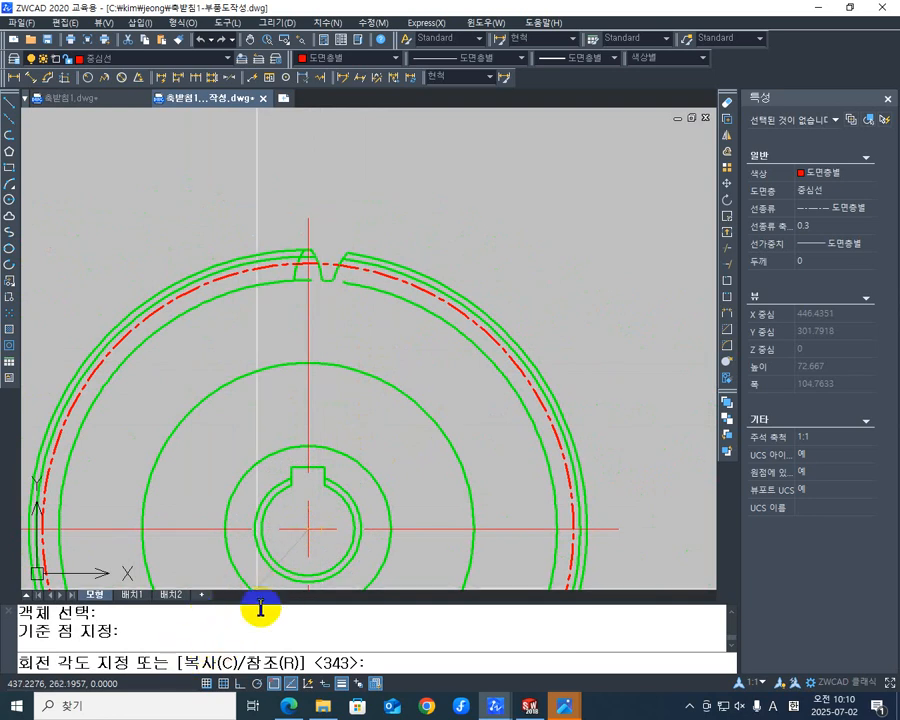
{"action": "type", "text": "C"}
{"action": "key", "text": "Return"}
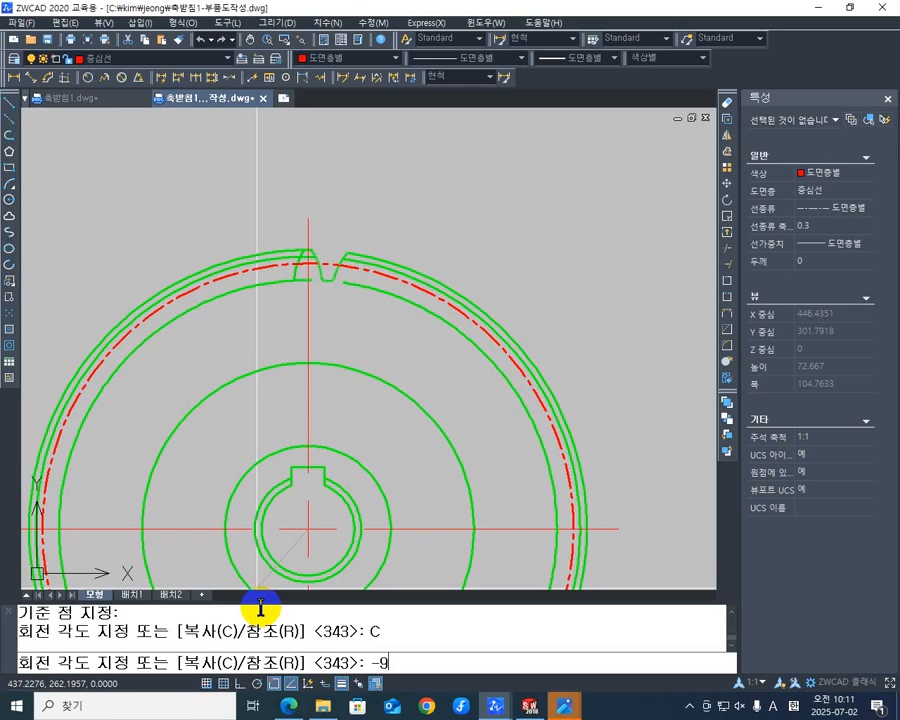
{"action": "key", "text": "Return"}
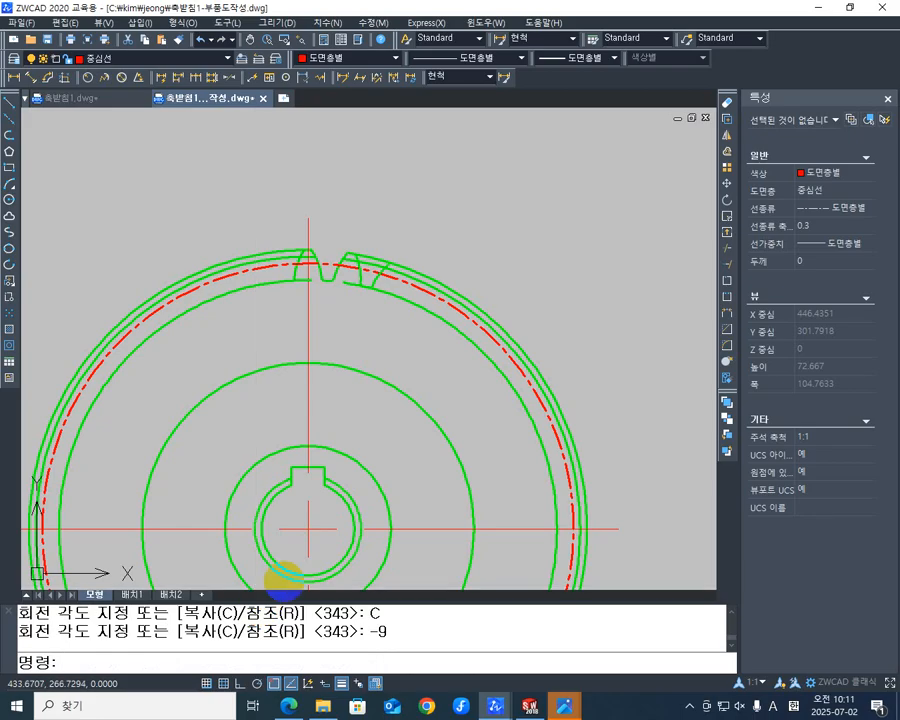
{"action": "scroll", "coordinate": [330, 385], "scroll_direction": "up", "scroll_amount": 7}
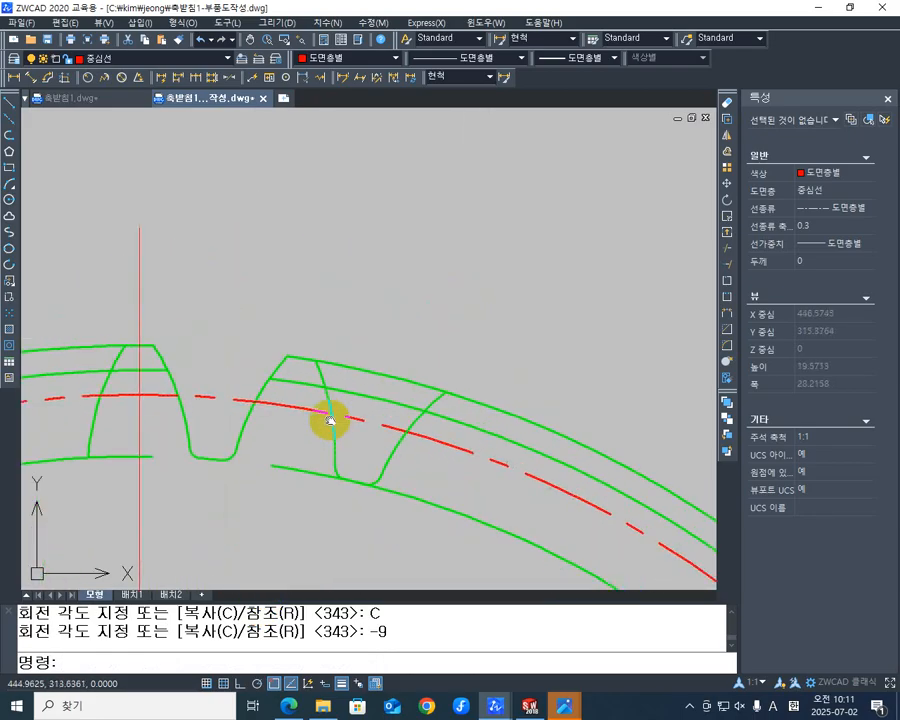
{"action": "key", "text": "Escape"}
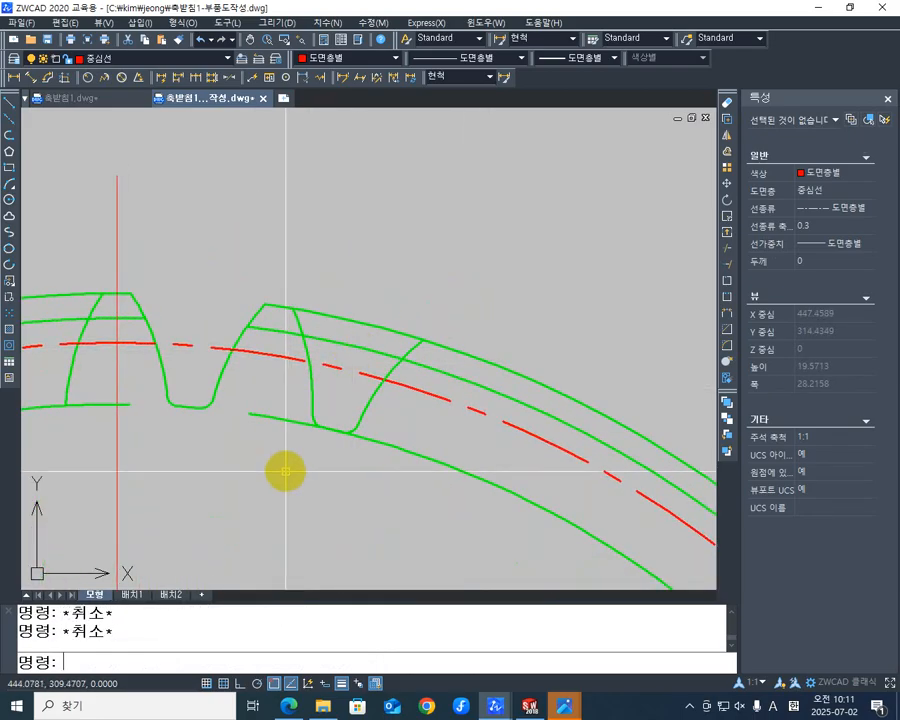
{"action": "middle_click_drag", "start_coordinate": [282, 468], "coordinate": [350, 449]}
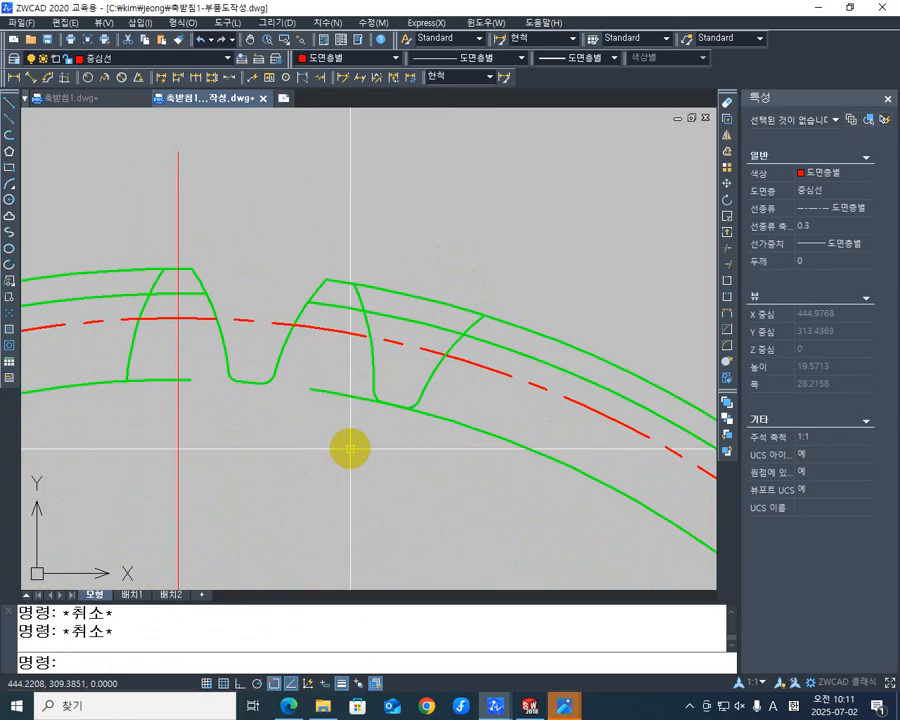
{"action": "type", "text": "TR"}
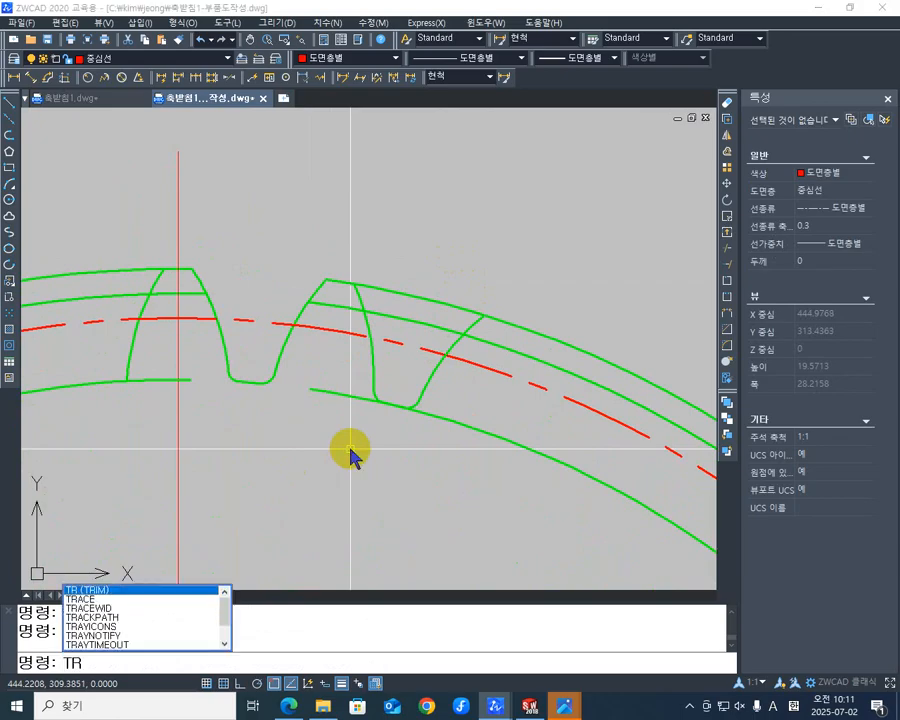
{"action": "scroll", "coordinate": [350, 452], "scroll_direction": "down", "scroll_amount": 4}
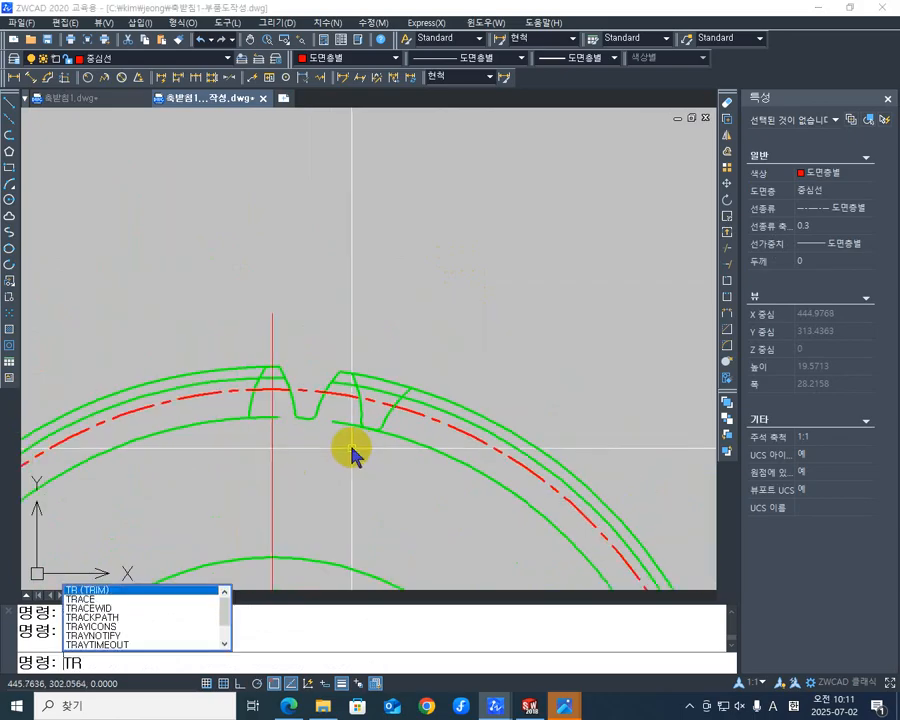
{"action": "middle_click_drag", "start_coordinate": [372, 400], "coordinate": [396, 292]}
{"action": "key", "text": "Escape"}
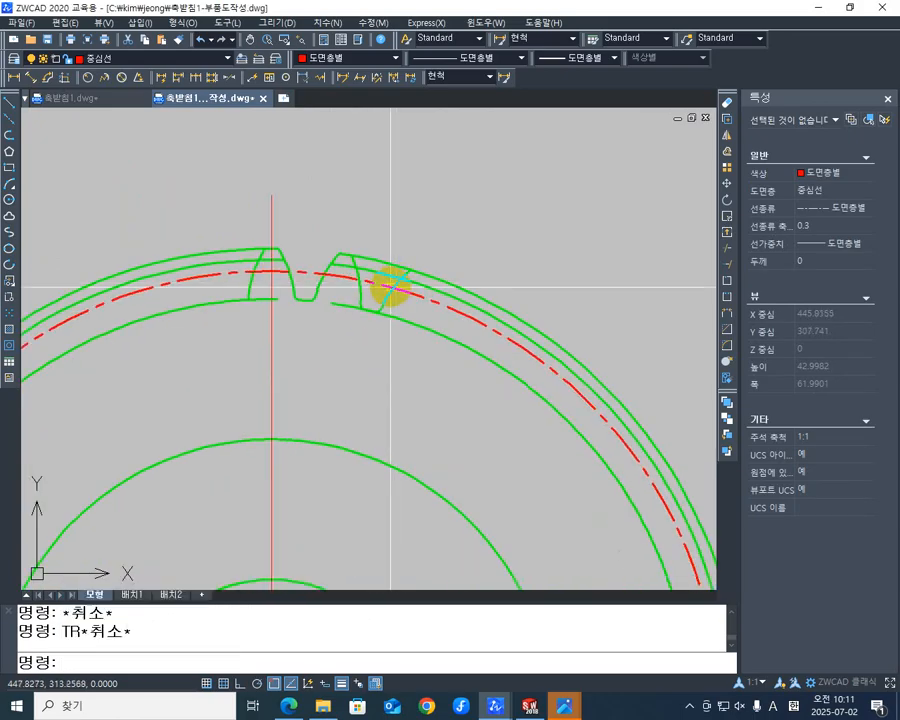
{"action": "key", "text": "Escape"}
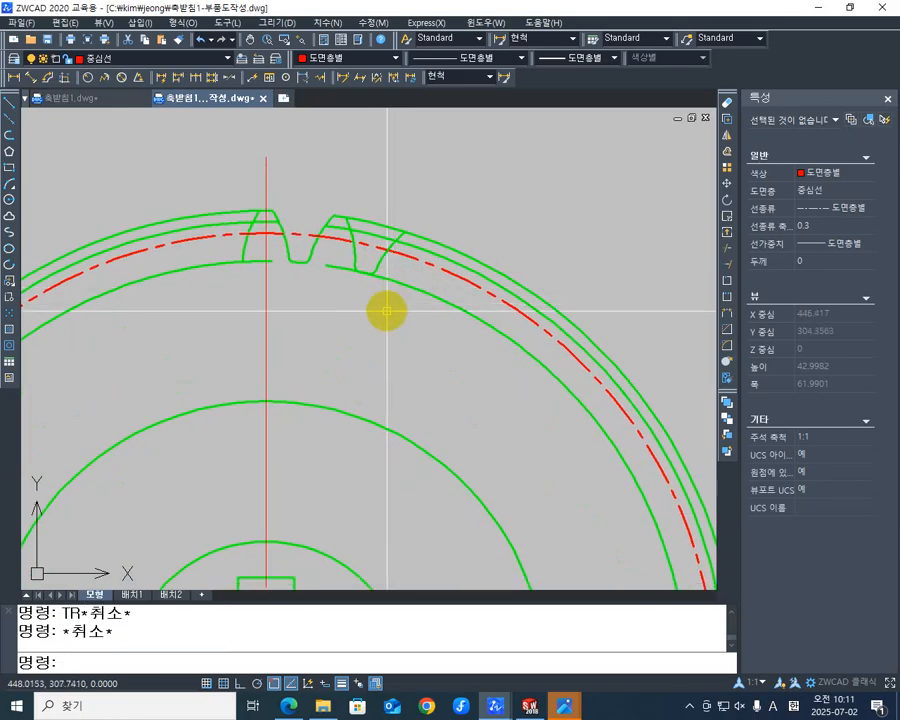
Step: Undo the last rotated copy of the tooth-space outline in the gear's front view
{"action": "scroll", "coordinate": [385, 308], "scroll_direction": "down", "scroll_amount": 2}
{"action": "key", "text": "ctrl+z"}
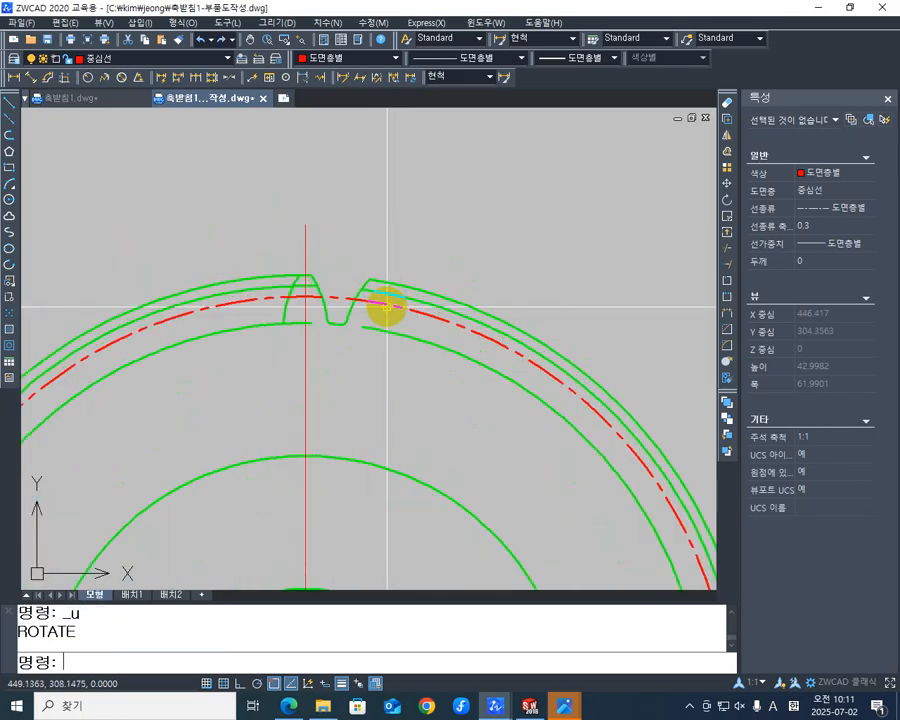
{"action": "scroll", "coordinate": [308, 390], "scroll_direction": "down", "scroll_amount": 4}
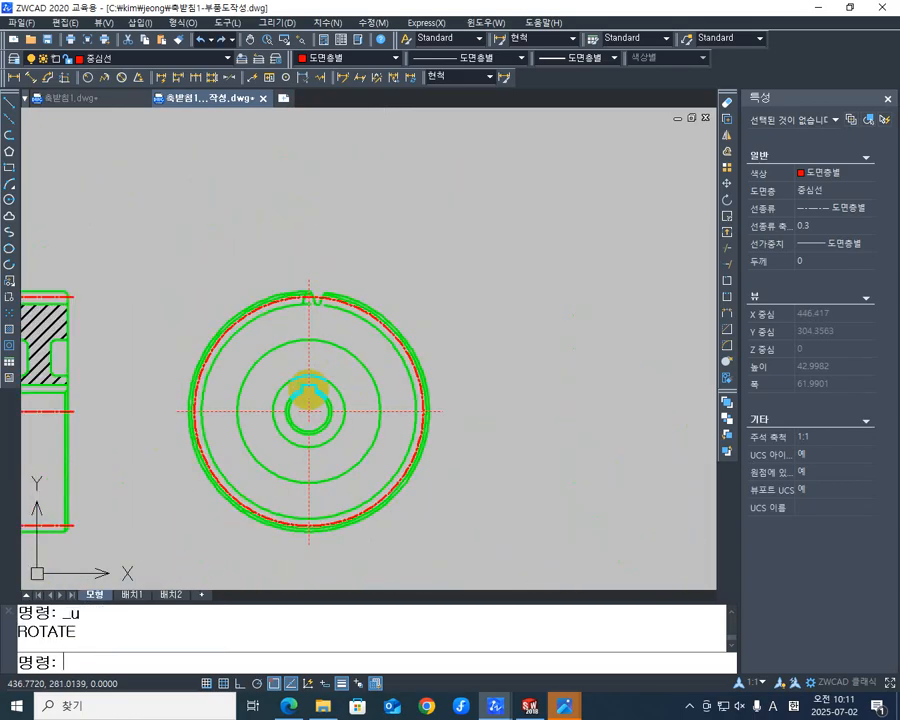
Step: Recalculate the angular tooth pitch as 360 divided by 40 in the Windows Calculator, and minimise it
{"action": "left_click", "coordinate": [66, 706]}
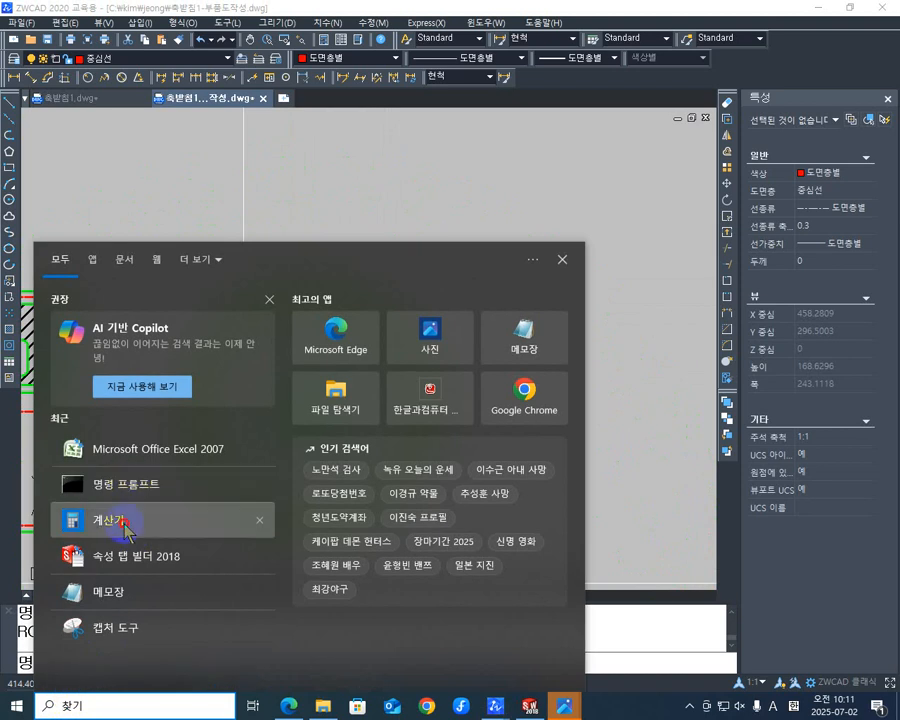
{"action": "left_click", "coordinate": [120, 520]}
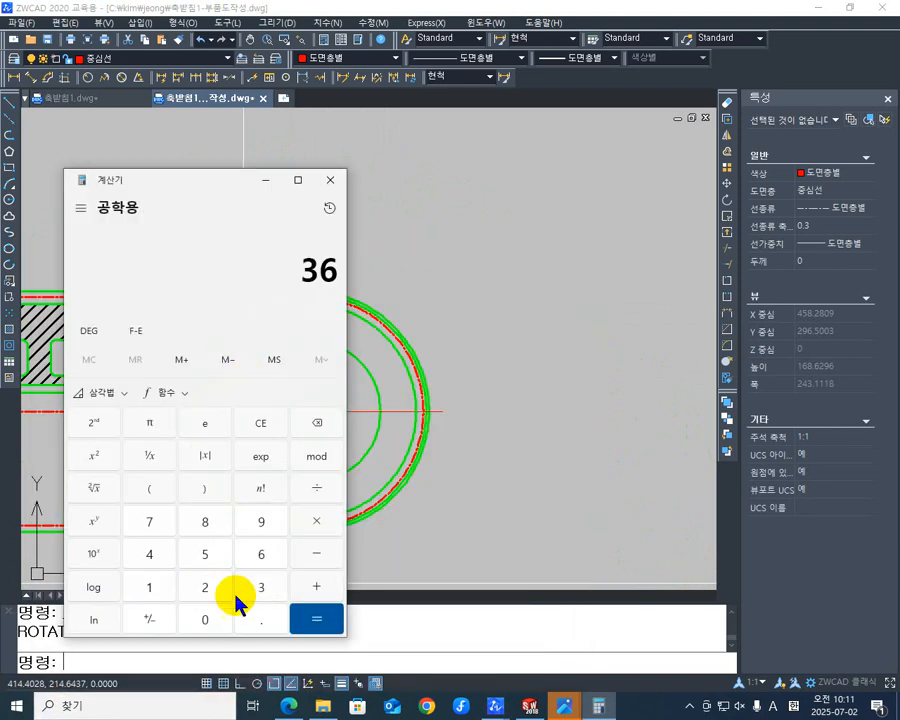
{"action": "left_click", "coordinate": [207, 620]}
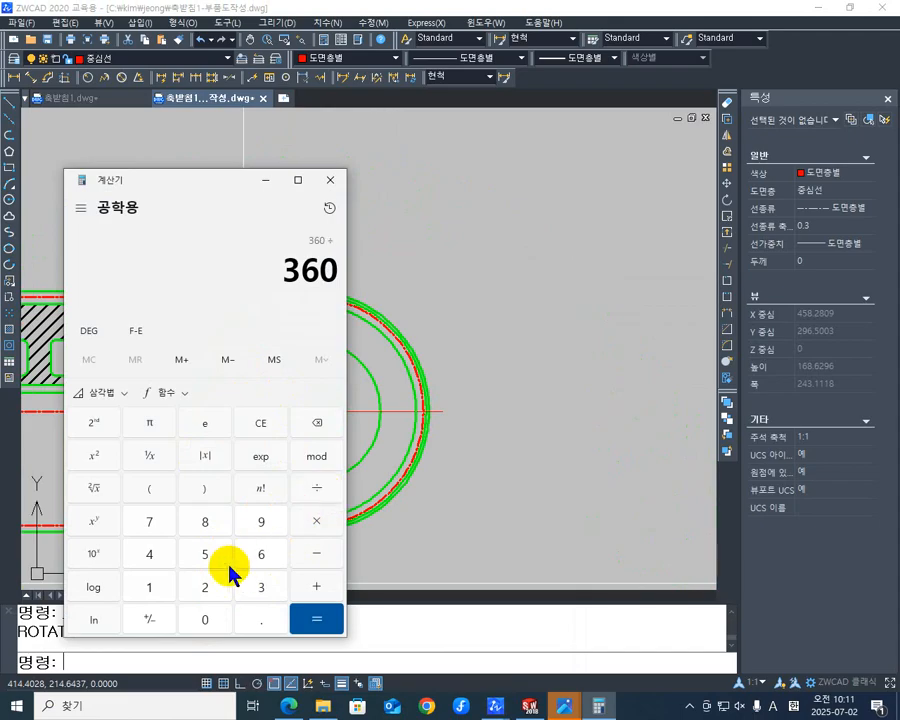
{"action": "left_click", "coordinate": [141, 564]}
{"action": "left_click", "coordinate": [207, 620]}
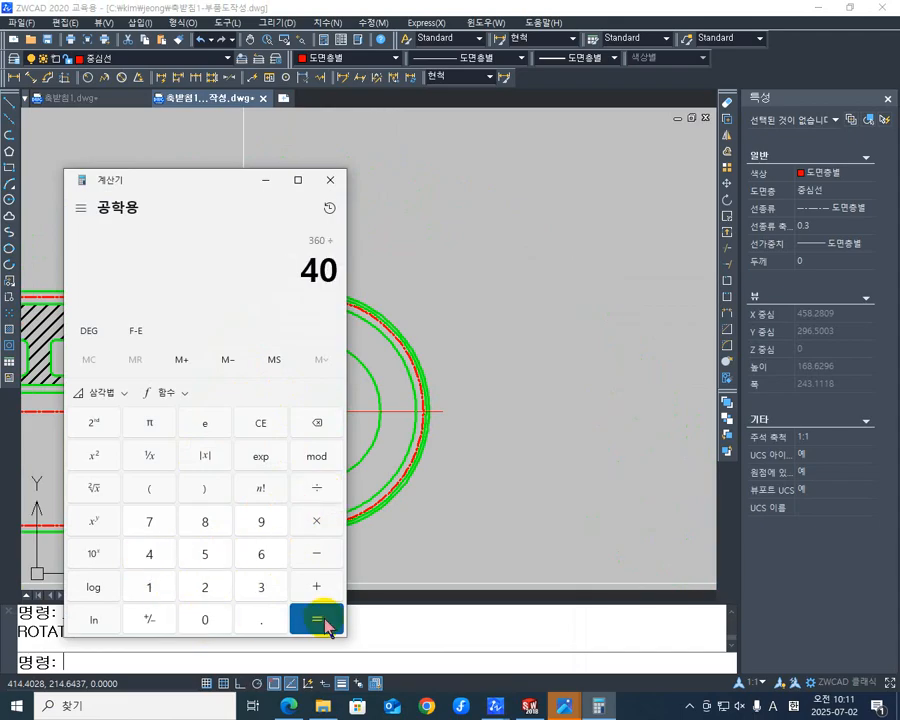
{"action": "left_click", "coordinate": [318, 620]}
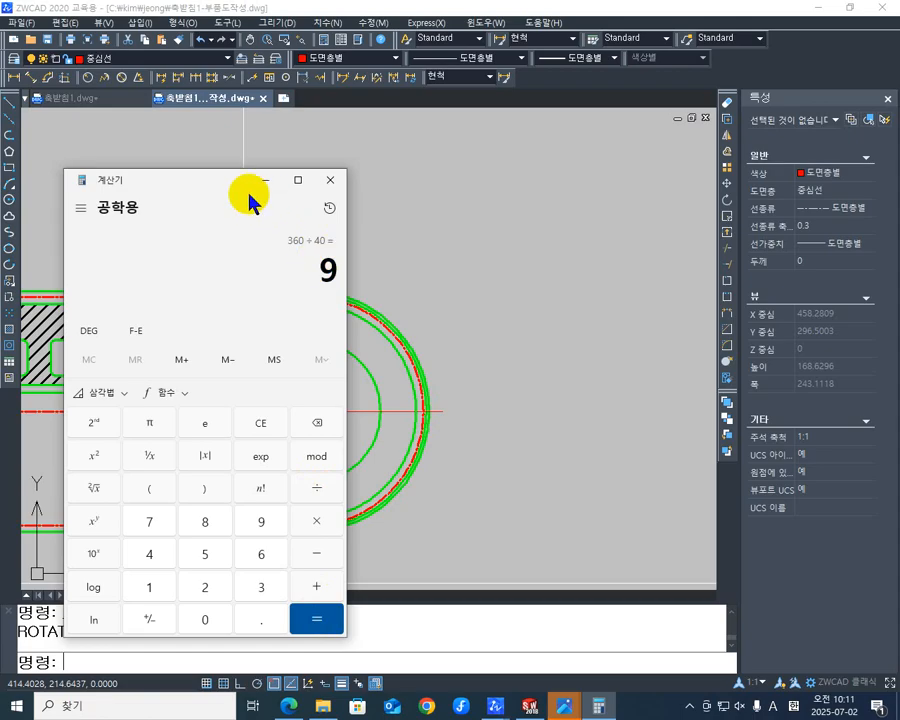
{"action": "mouse_move", "coordinate": [251, 201]}
{"action": "left_mouse_down"}
{"action": "mouse_move", "coordinate": [114, 187]}
{"action": "mouse_move", "coordinate": [496, 368]}
{"action": "mouse_move", "coordinate": [372, 323]}
{"action": "left_mouse_up"}
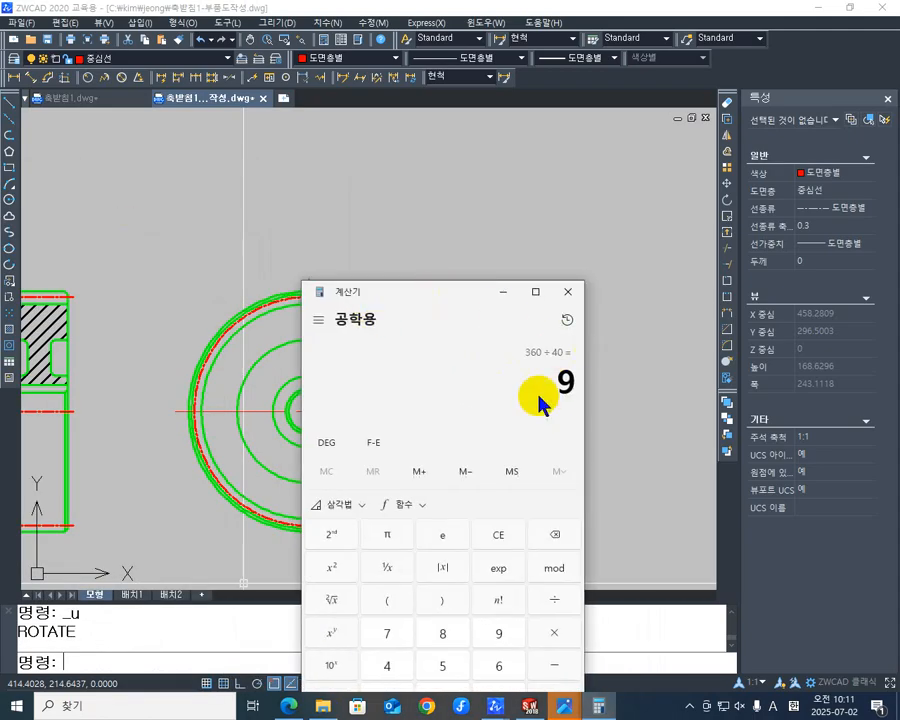
{"action": "left_click", "coordinate": [507, 293]}
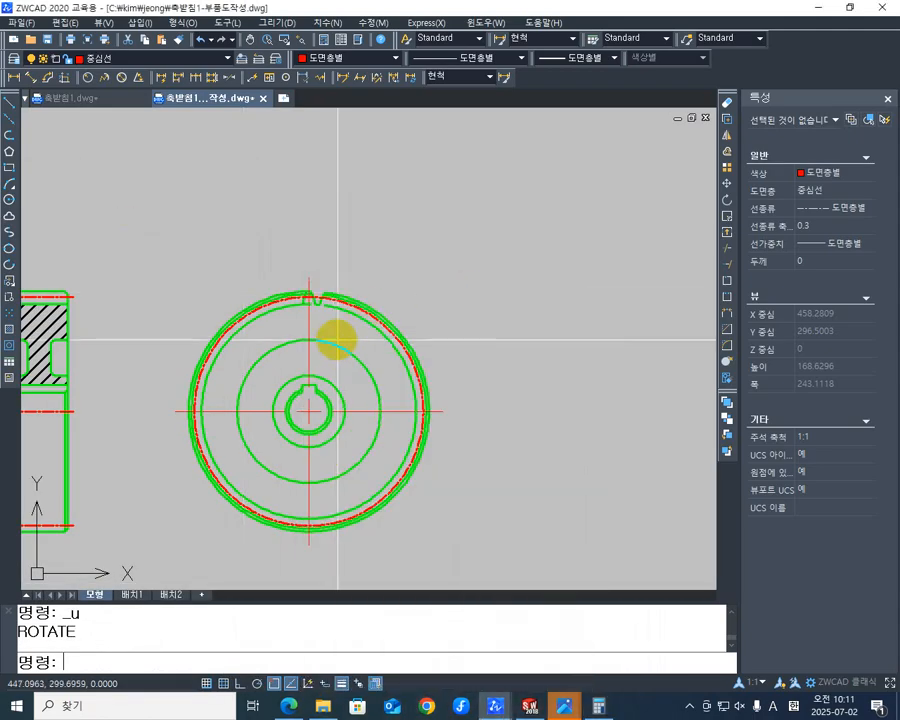
Step: Rotate a copy of the filleted tooth-space outline by -9 degrees about the centre of the gear's front view
{"action": "middle_click_drag", "start_coordinate": [334, 336], "coordinate": [392, 265]}
{"action": "scroll", "coordinate": [368, 298], "scroll_direction": "up", "scroll_amount": 5}
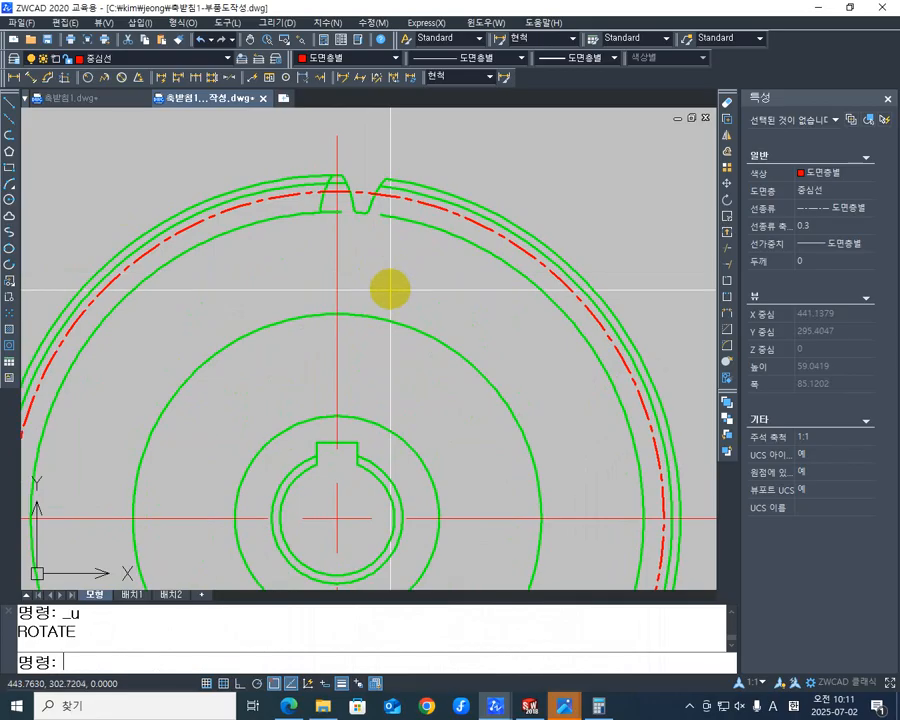
{"action": "scroll", "coordinate": [402, 297], "scroll_direction": "down", "scroll_amount": 4}
{"action": "type", "text": "RO"}
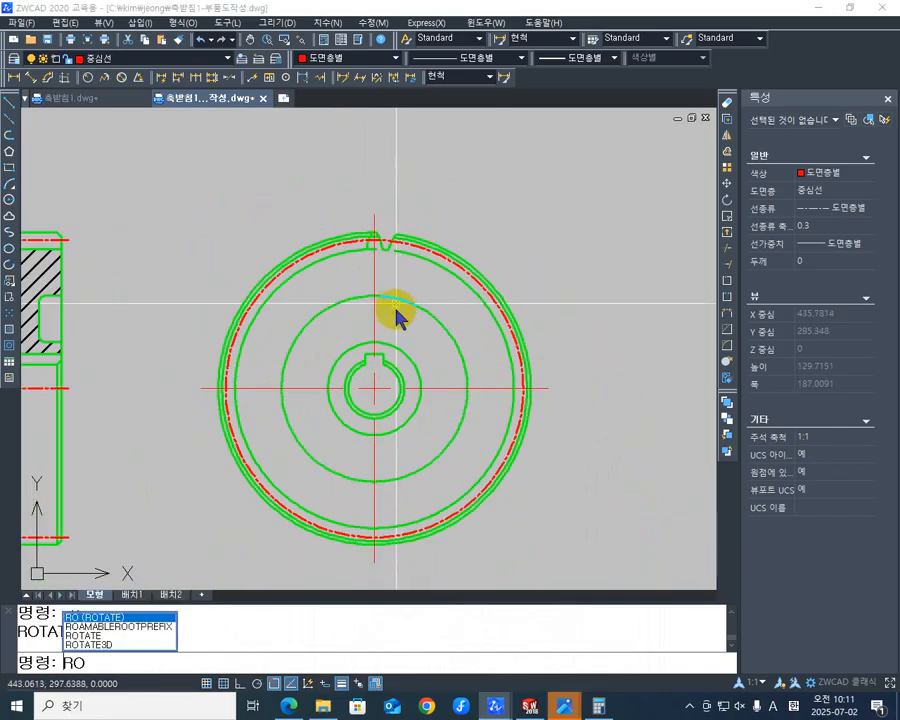
{"action": "key", "text": "Return"}
{"action": "scroll", "coordinate": [392, 241], "scroll_direction": "up", "scroll_amount": 5}
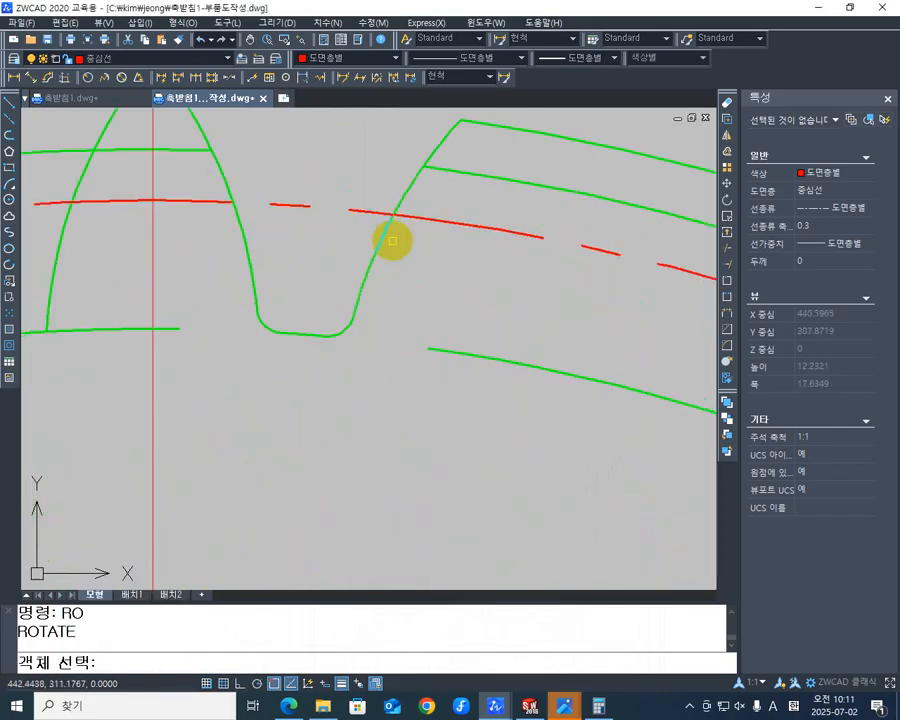
{"action": "middle_click_drag", "start_coordinate": [392, 241], "coordinate": [438, 424]}
{"action": "scroll", "coordinate": [437, 378], "scroll_direction": "down", "scroll_amount": 2}
{"action": "middle_click_drag", "start_coordinate": [437, 378], "coordinate": [374, 263]}
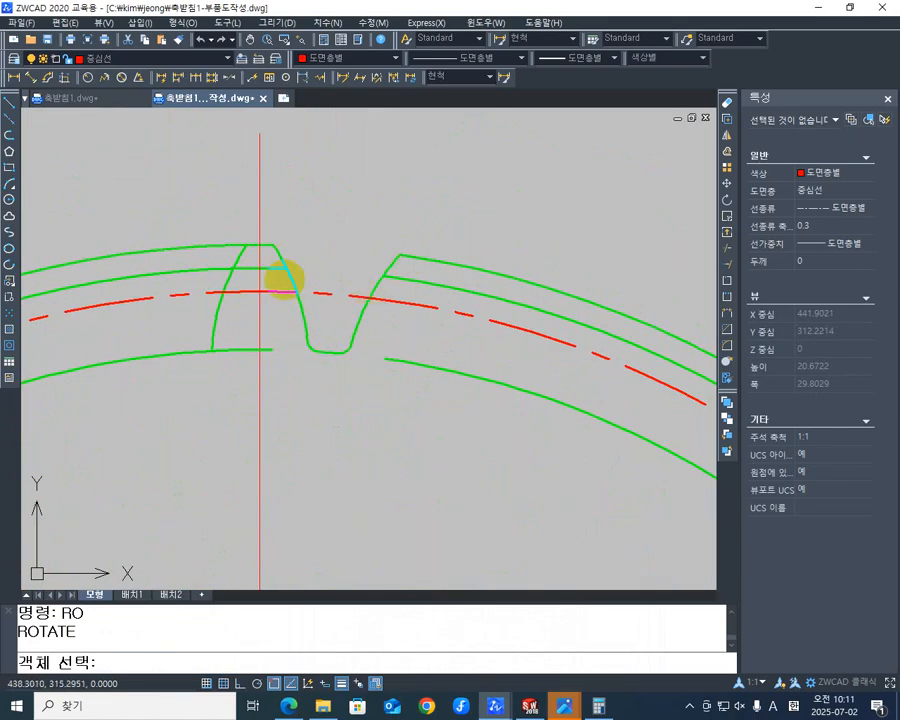
{"action": "left_click", "coordinate": [263, 213]}
{"action": "left_click", "coordinate": [436, 394]}
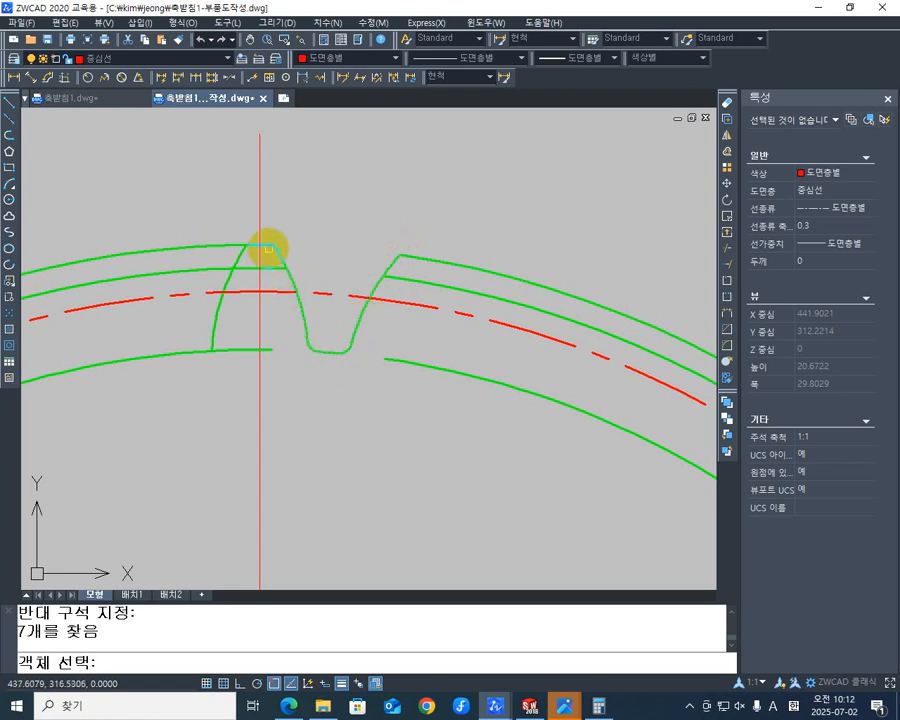
{"action": "scroll", "coordinate": [406, 340], "scroll_direction": "down", "scroll_amount": 6}
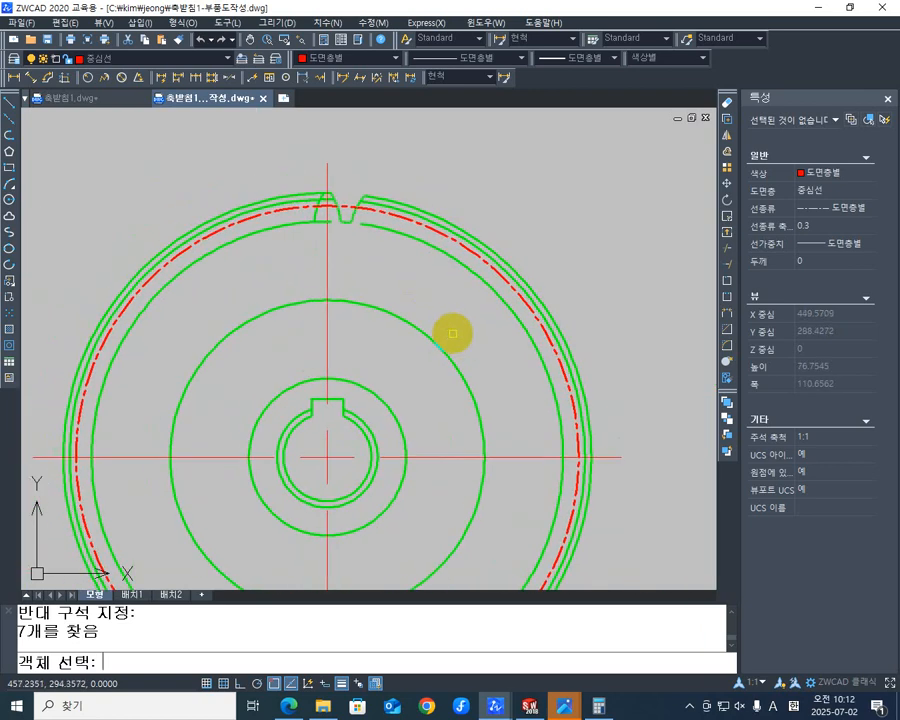
{"action": "key", "text": "Return"}
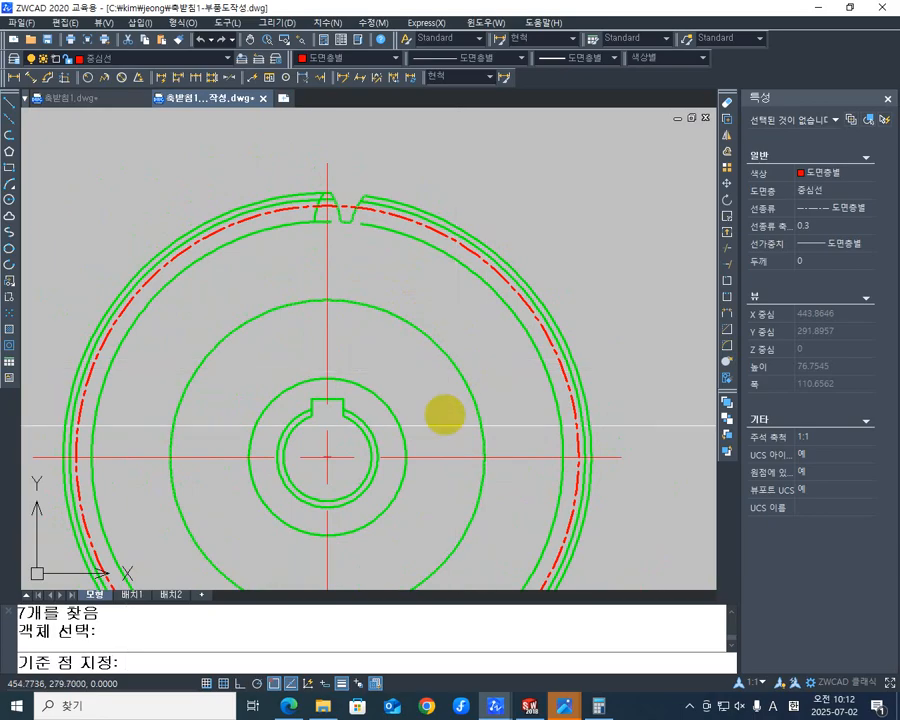
{"action": "middle_click_drag", "start_coordinate": [311, 358], "coordinate": [324, 350]}
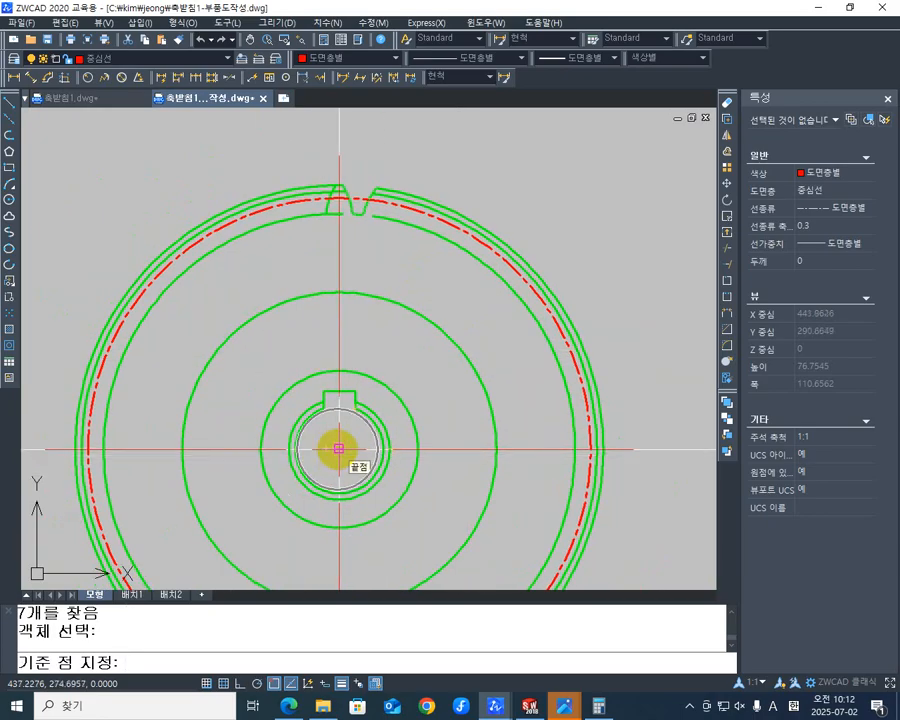
{"action": "left_click", "coordinate": [339, 449]}
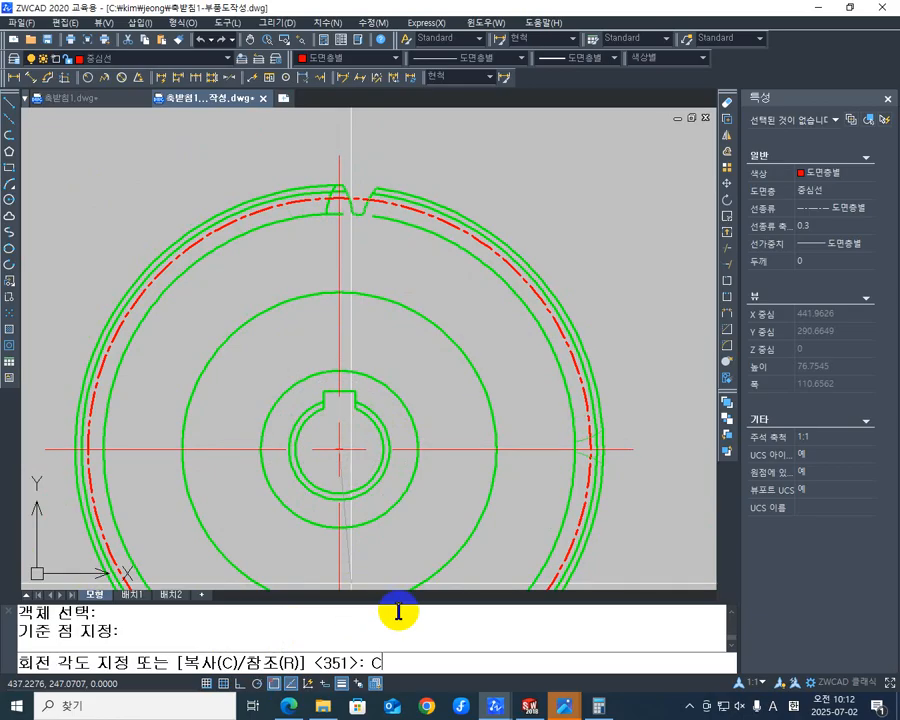
{"action": "key", "text": "Return"}
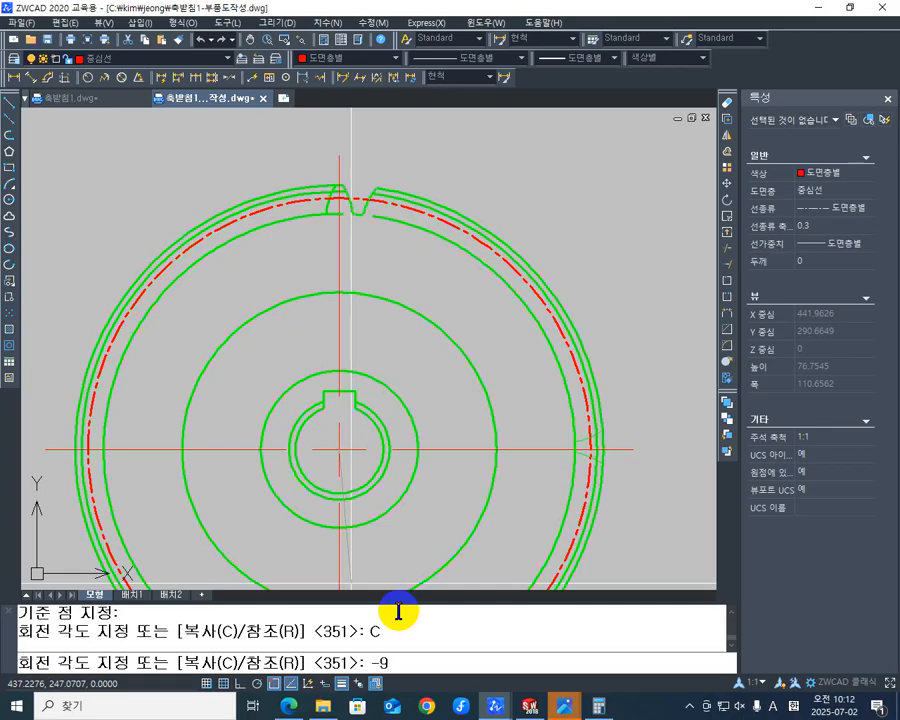
{"action": "key", "text": "Return"}
Step: Erase the extra green arc lying between the outer circle and the red pitch circle in the front view
{"action": "scroll", "coordinate": [414, 257], "scroll_direction": "up", "scroll_amount": 6}
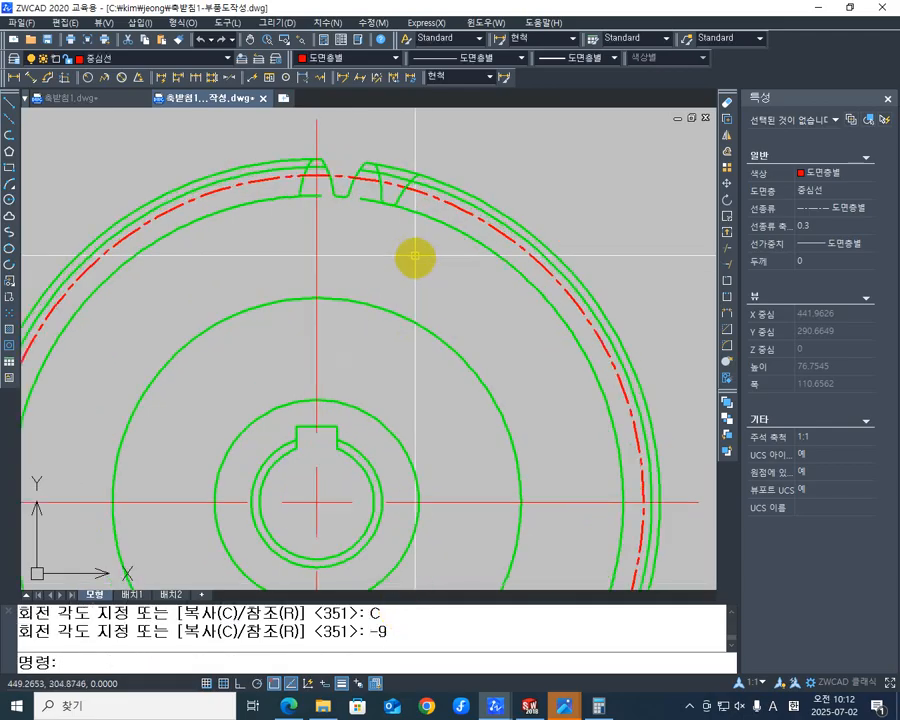
{"action": "mouse_move", "coordinate": [363, 356]}
{"action": "middle_mouse_down"}
{"action": "mouse_move", "coordinate": [474, 326]}
{"action": "mouse_move", "coordinate": [418, 323]}
{"action": "middle_mouse_up"}
{"action": "scroll", "coordinate": [504, 330], "scroll_direction": "down", "scroll_amount": 4}
{"action": "scroll", "coordinate": [500, 316], "scroll_direction": "up", "scroll_amount": 2}
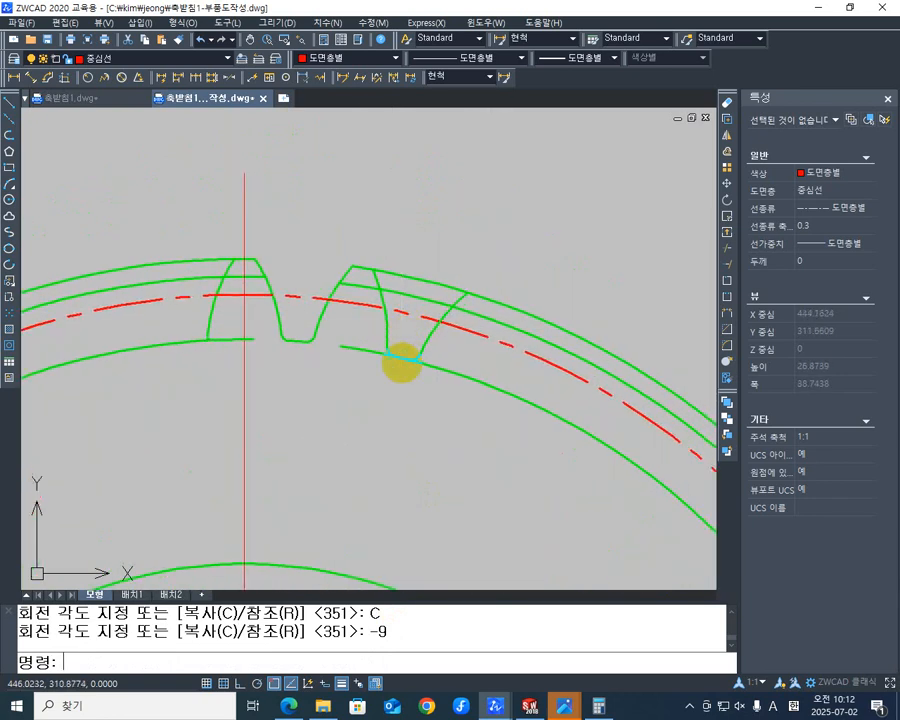
{"action": "middle_click_drag", "start_coordinate": [422, 386], "coordinate": [418, 376]}
{"action": "scroll", "coordinate": [418, 377], "scroll_direction": "down", "scroll_amount": 1}
{"action": "middle_click_drag", "start_coordinate": [460, 404], "coordinate": [414, 398]}
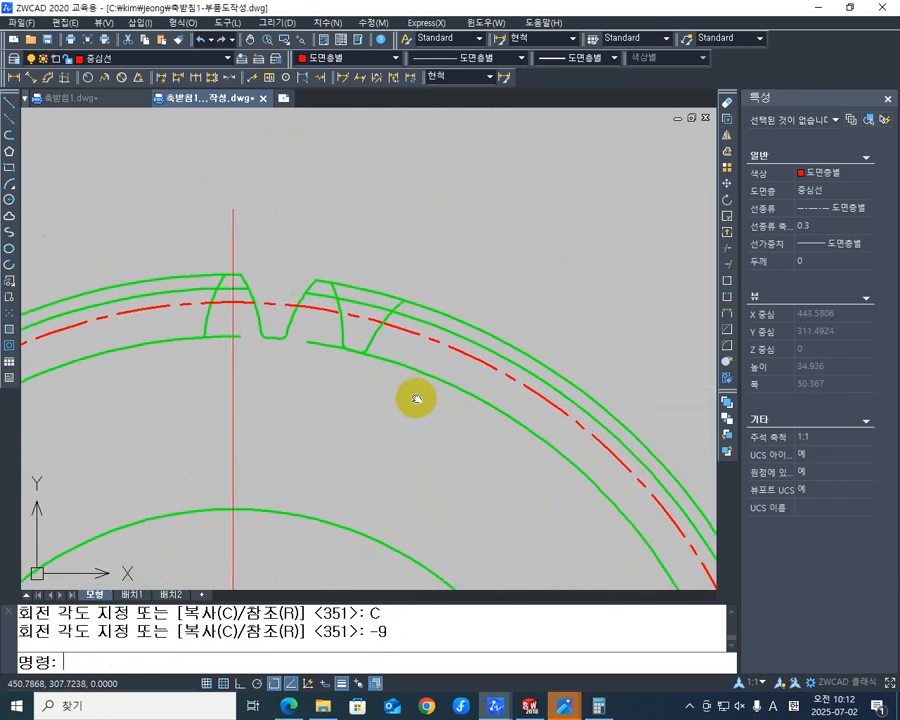
{"action": "left_click", "coordinate": [455, 333]}
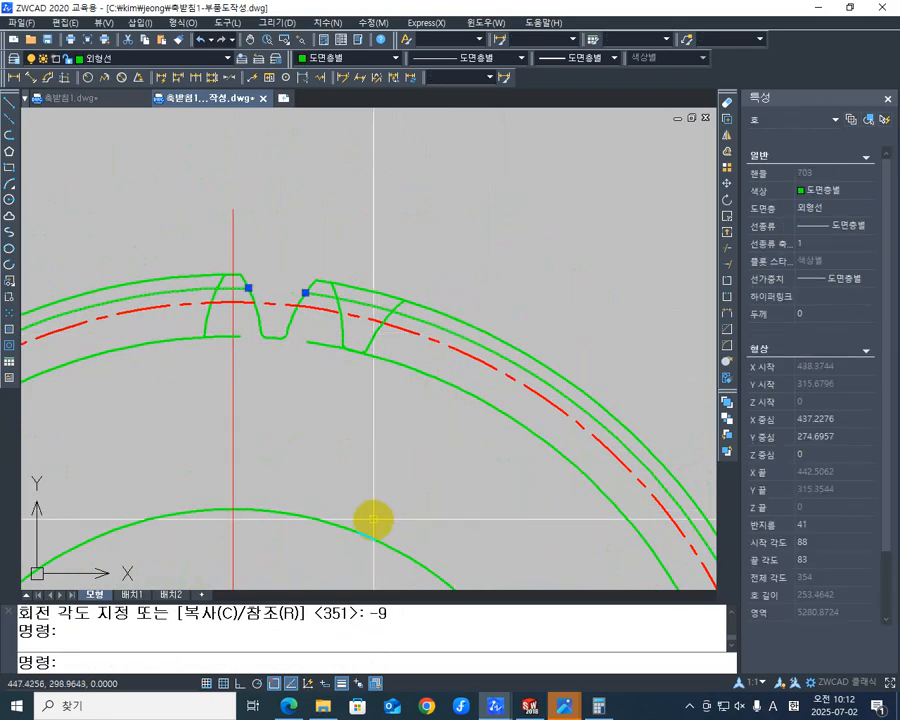
{"action": "type", "text": "e"}
{"action": "key", "text": "Return"}
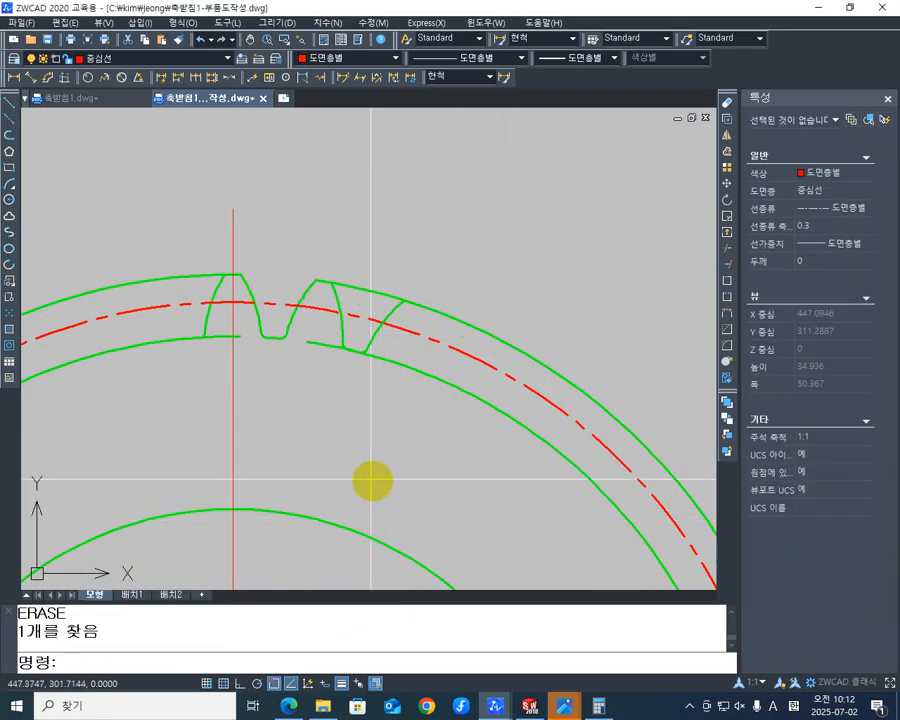
Step: Examine the two neighbouring tooth spaces and the leftover circle arcs around them in the gear's front view
{"action": "middle_click_drag", "start_coordinate": [372, 478], "coordinate": [434, 466]}
{"action": "middle_click_drag", "start_coordinate": [437, 370], "coordinate": [396, 381]}
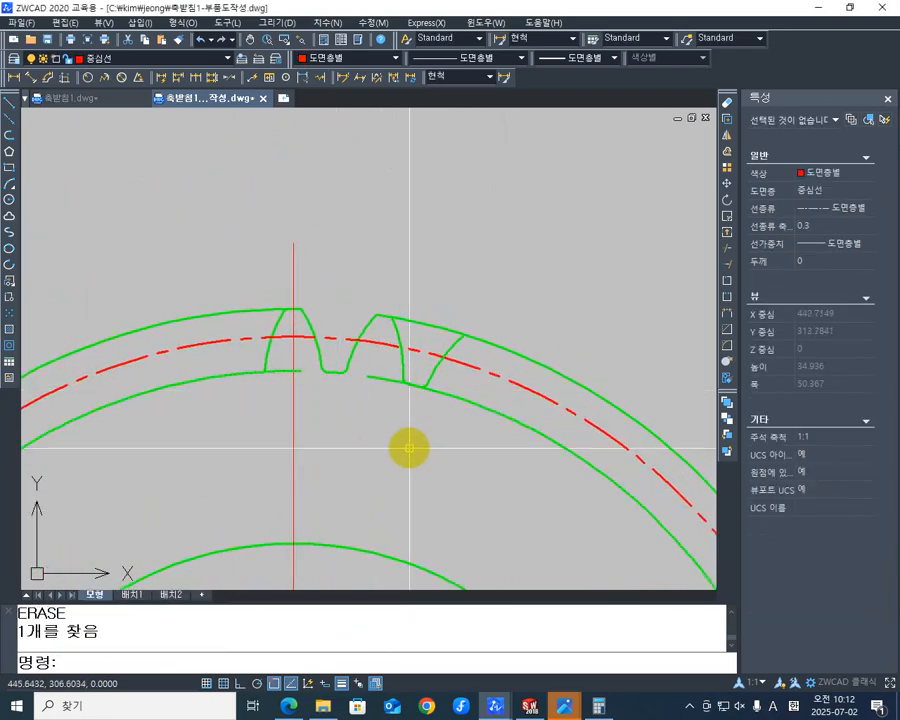
{"action": "middle_click_drag", "start_coordinate": [340, 430], "coordinate": [352, 441]}
{"action": "middle_click_drag", "start_coordinate": [388, 404], "coordinate": [338, 412]}
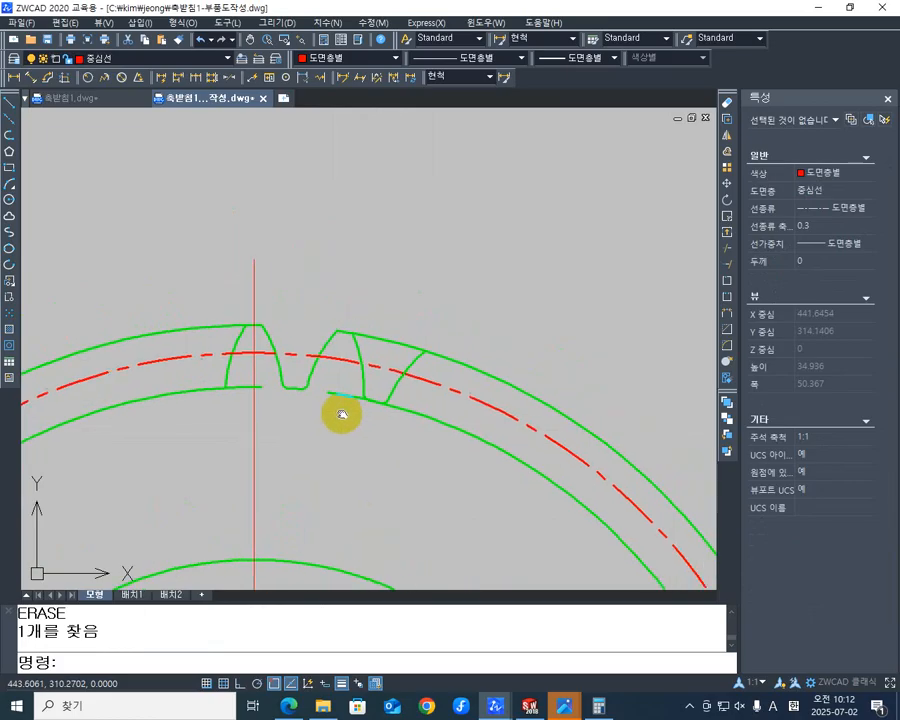
{"action": "middle_click_drag", "start_coordinate": [466, 388], "coordinate": [448, 374]}
{"action": "scroll", "coordinate": [426, 362], "scroll_direction": "down", "scroll_amount": 3}
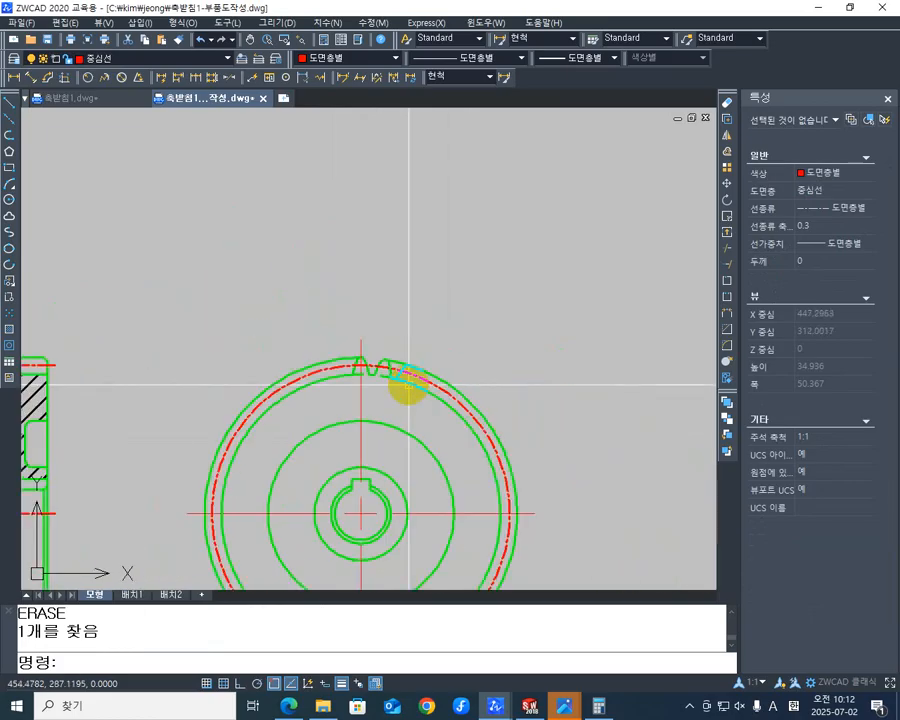
{"action": "scroll", "coordinate": [400, 384], "scroll_direction": "up", "scroll_amount": 2}
{"action": "middle_click_drag", "start_coordinate": [393, 398], "coordinate": [424, 391]}
{"action": "scroll", "coordinate": [362, 363], "scroll_direction": "up", "scroll_amount": 2}
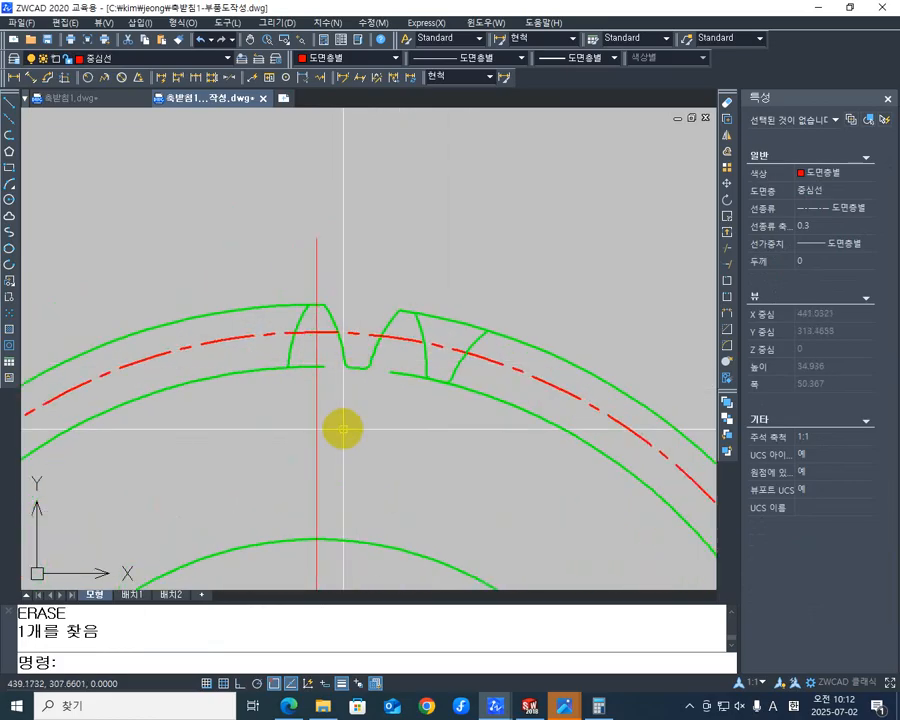
Step: Trim the outer-circle arc across the second tooth space and the root-circle stub beneath the second tooth
{"action": "middle_click_drag", "start_coordinate": [342, 428], "coordinate": [350, 435]}
{"action": "type", "text": "TR"}
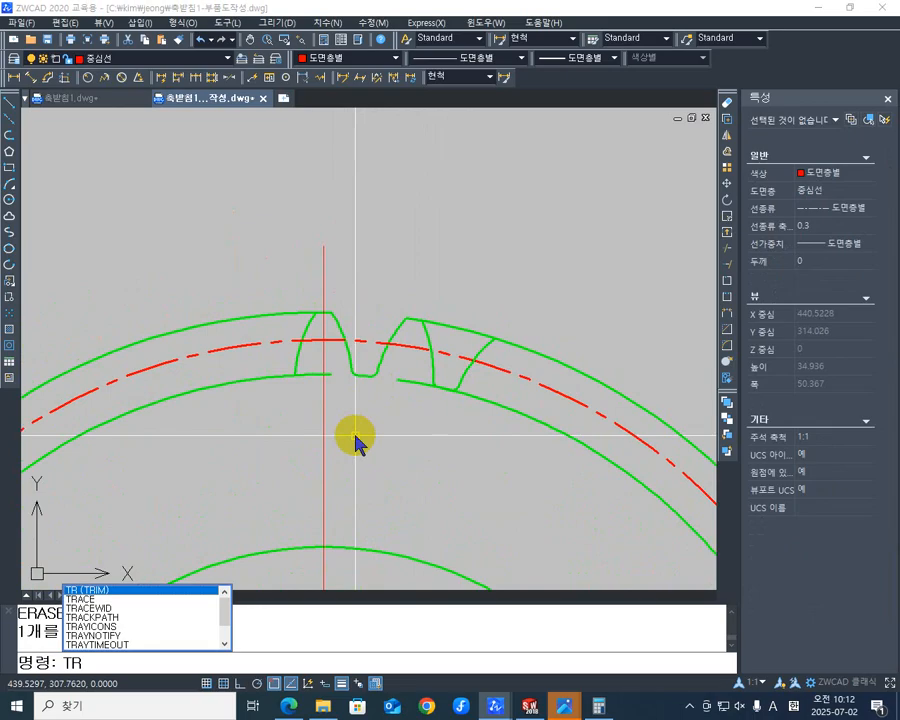
{"action": "key", "text": "Return"}
{"action": "key", "text": "Return"}
{"action": "scroll", "coordinate": [443, 348], "scroll_direction": "up", "scroll_amount": 3}
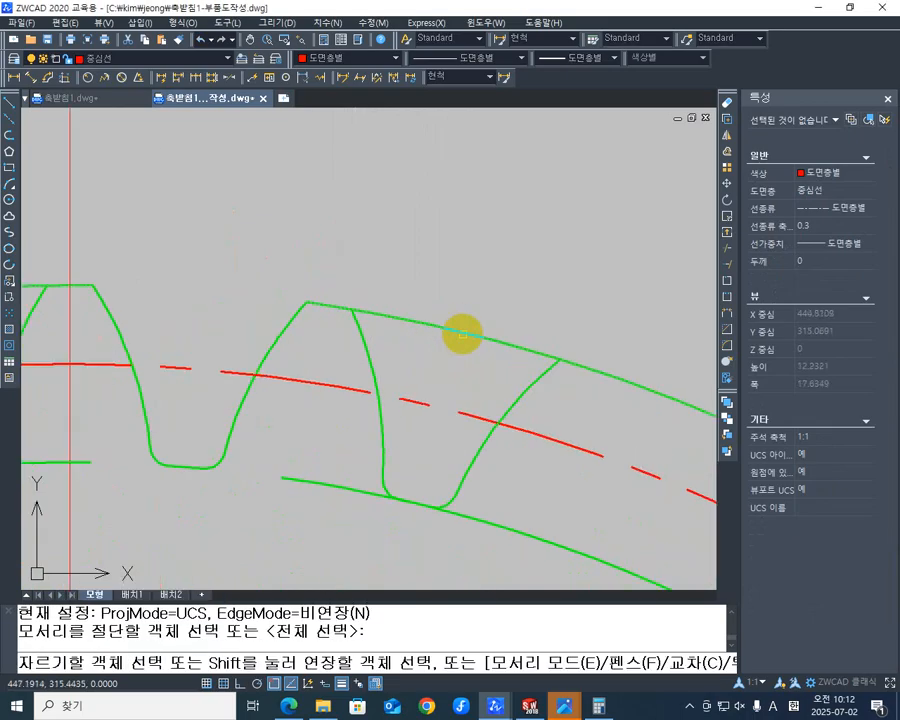
{"action": "left_click", "coordinate": [462, 335]}
{"action": "scroll", "coordinate": [425, 378], "scroll_direction": "down", "scroll_amount": 3}
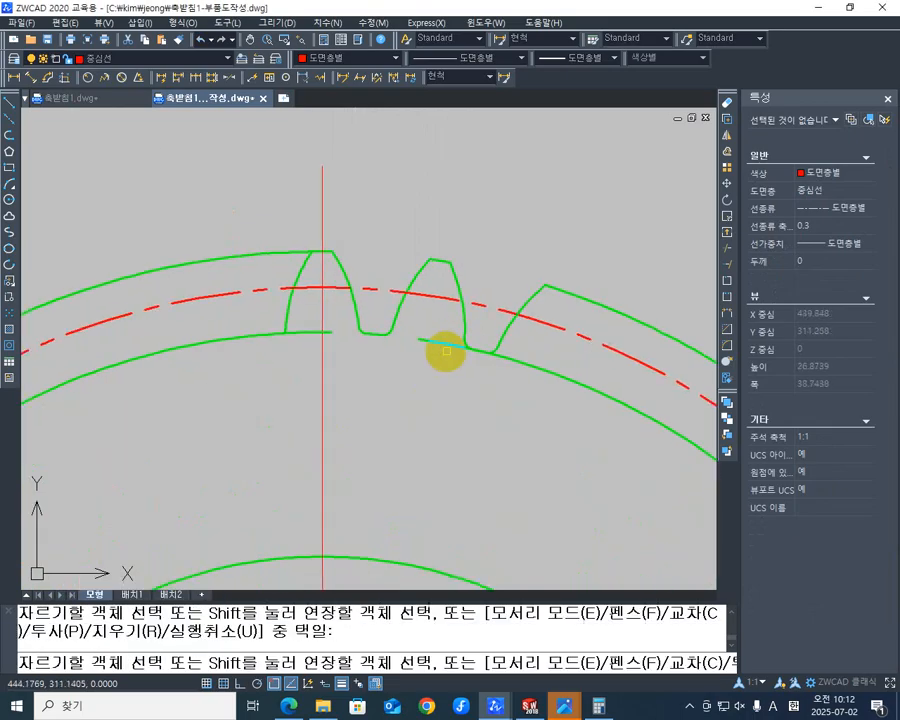
{"action": "left_click", "coordinate": [447, 343]}
Step: Trim the leftover root-circle stub beneath the first tooth at the vertical centreline, and finish trimming
{"action": "middle_click_drag", "start_coordinate": [326, 380], "coordinate": [388, 418]}
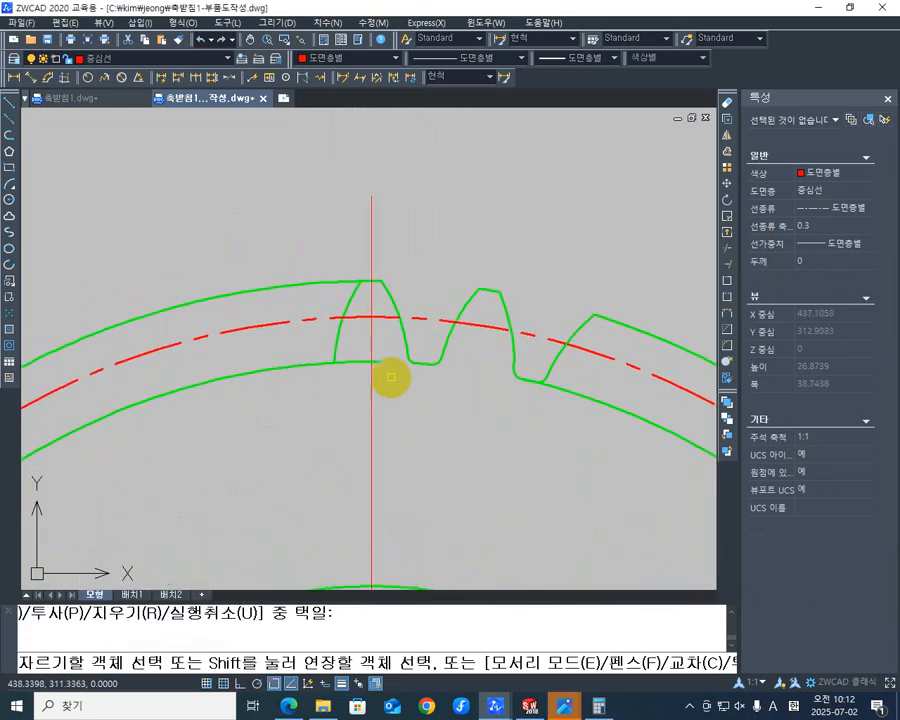
{"action": "left_click", "coordinate": [384, 362]}
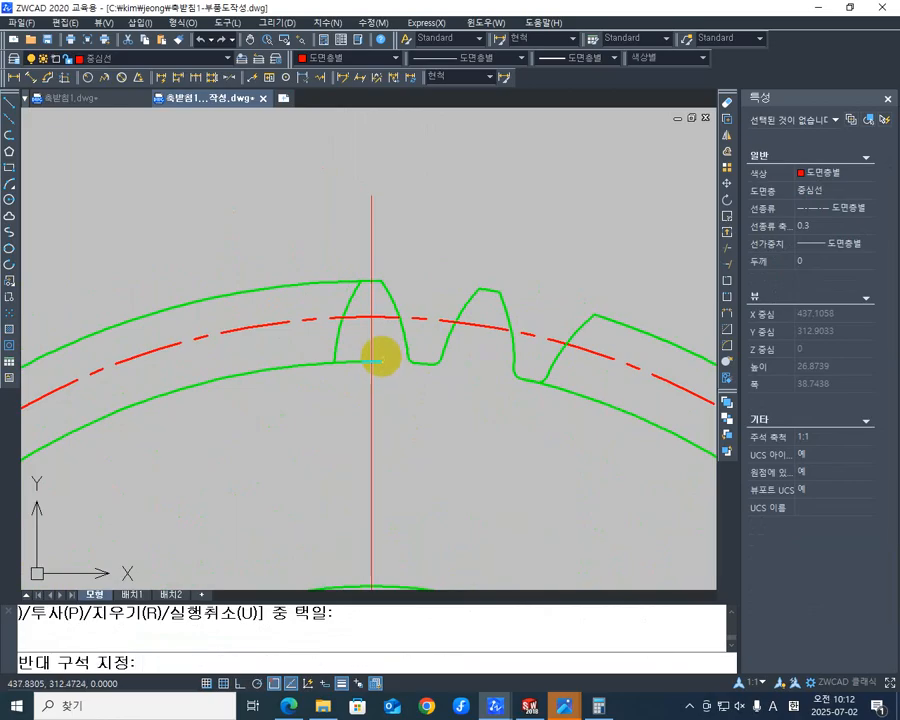
{"action": "left_click", "coordinate": [378, 359]}
{"action": "left_click", "coordinate": [356, 362]}
{"action": "scroll", "coordinate": [392, 414], "scroll_direction": "down", "scroll_amount": 4}
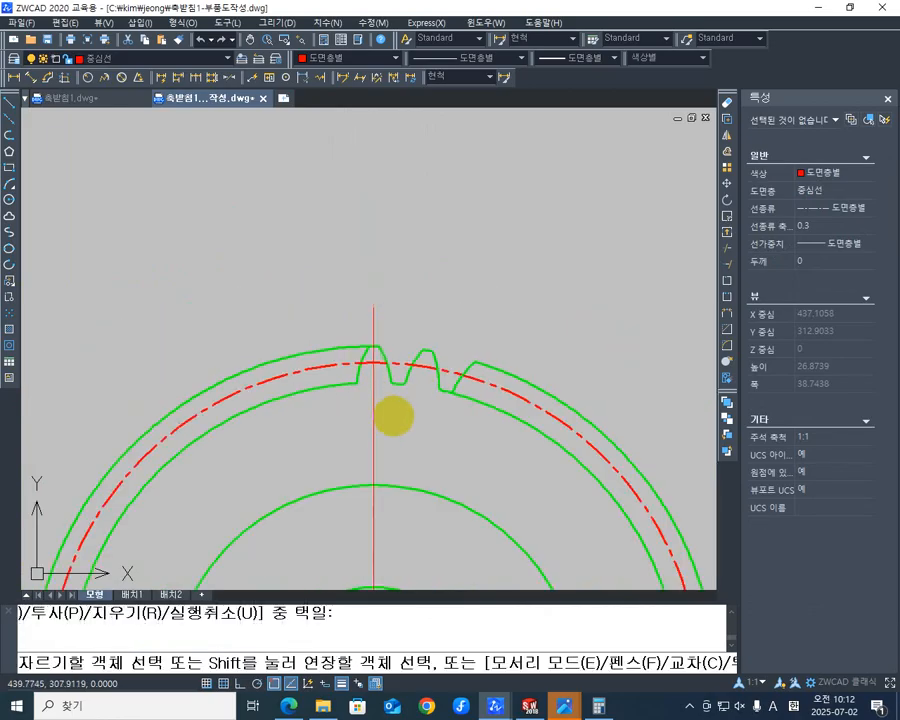
{"action": "middle_click_drag", "start_coordinate": [392, 414], "coordinate": [383, 395]}
{"action": "scroll", "coordinate": [372, 385], "scroll_direction": "up", "scroll_amount": 1}
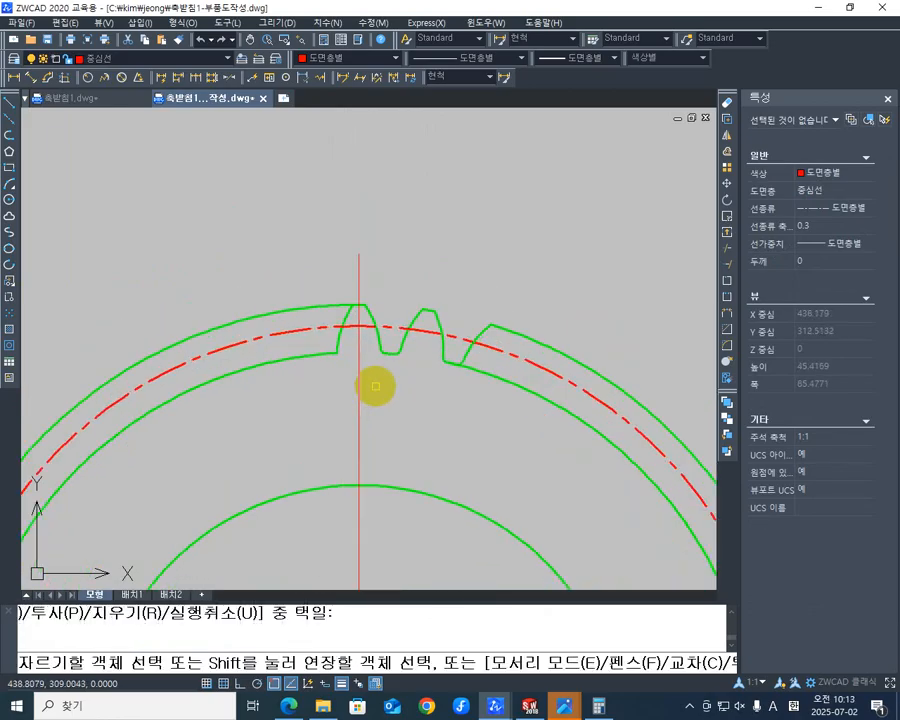
{"action": "key", "text": "Escape"}
Step: Examine the trimmed tooth outlines in relation to the whole front view of the gear
{"action": "mouse_move", "coordinate": [416, 406]}
{"action": "middle_mouse_down"}
{"action": "mouse_move", "coordinate": [398, 397]}
{"action": "mouse_move", "coordinate": [396, 362]}
{"action": "mouse_move", "coordinate": [321, 364]}
{"action": "mouse_move", "coordinate": [337, 379]}
{"action": "middle_mouse_up"}
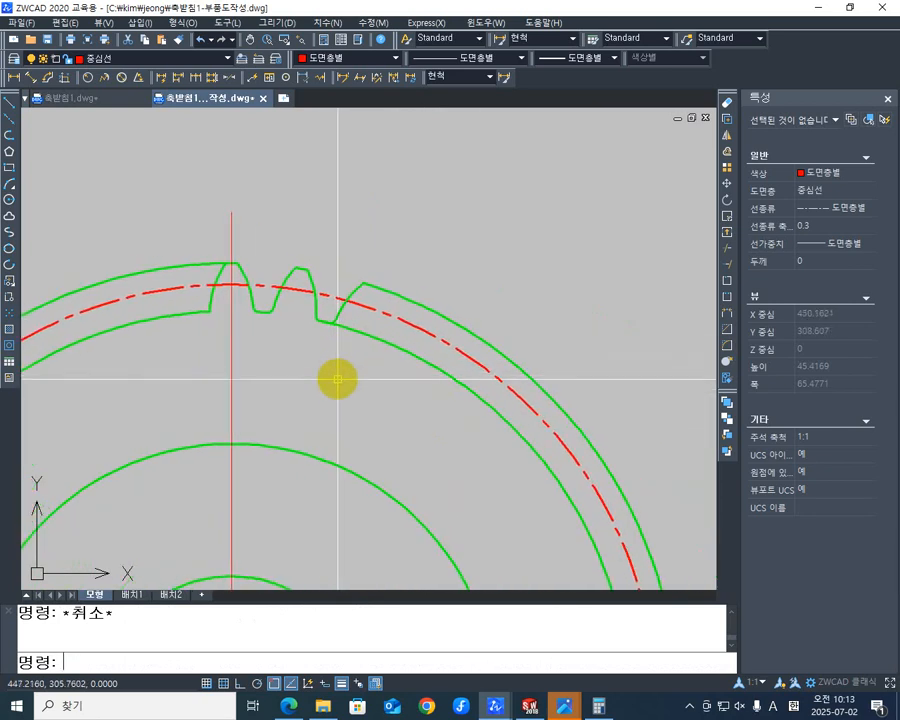
{"action": "scroll", "coordinate": [381, 381], "scroll_direction": "down", "scroll_amount": 2}
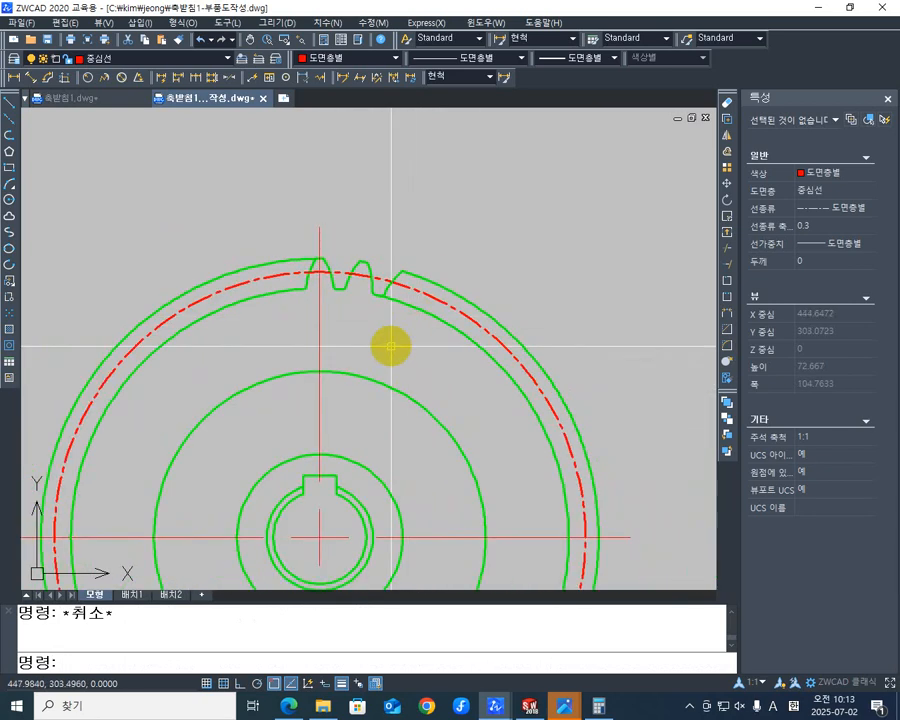
{"action": "middle_click_drag", "start_coordinate": [390, 344], "coordinate": [394, 335]}
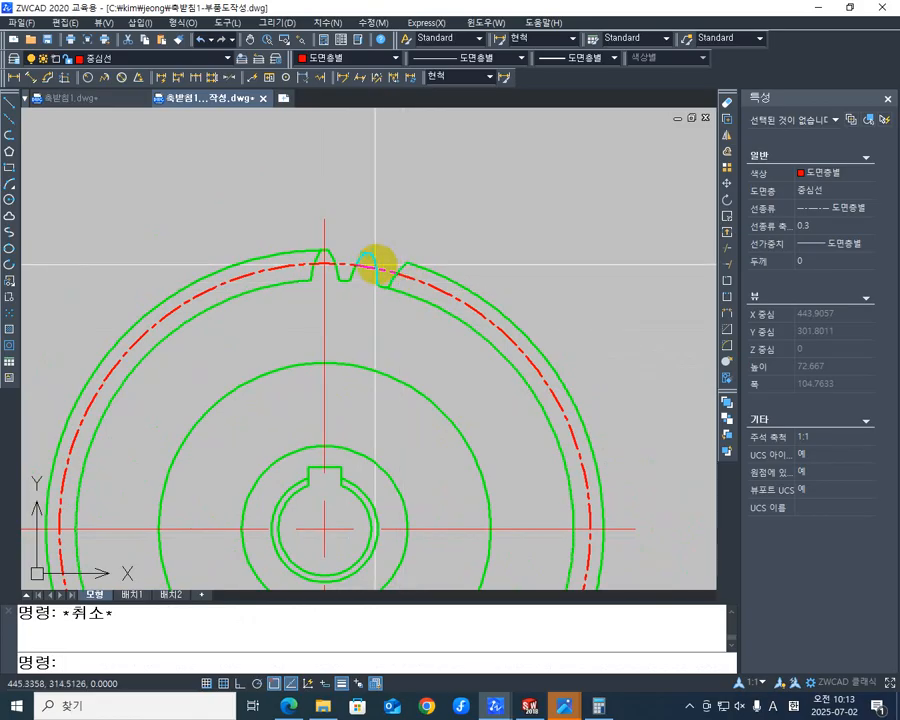
{"action": "scroll", "coordinate": [358, 400], "scroll_direction": "down", "scroll_amount": 2}
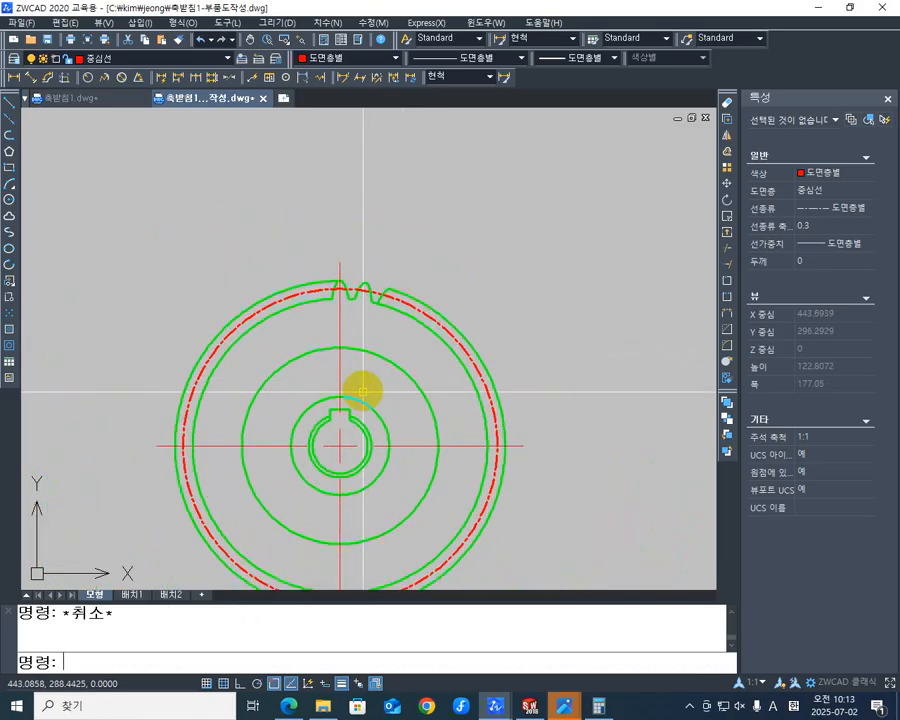
{"action": "mouse_move", "coordinate": [357, 437]}
{"action": "middle_mouse_down"}
{"action": "mouse_move", "coordinate": [337, 381]}
{"action": "mouse_move", "coordinate": [335, 401]}
{"action": "middle_mouse_up"}
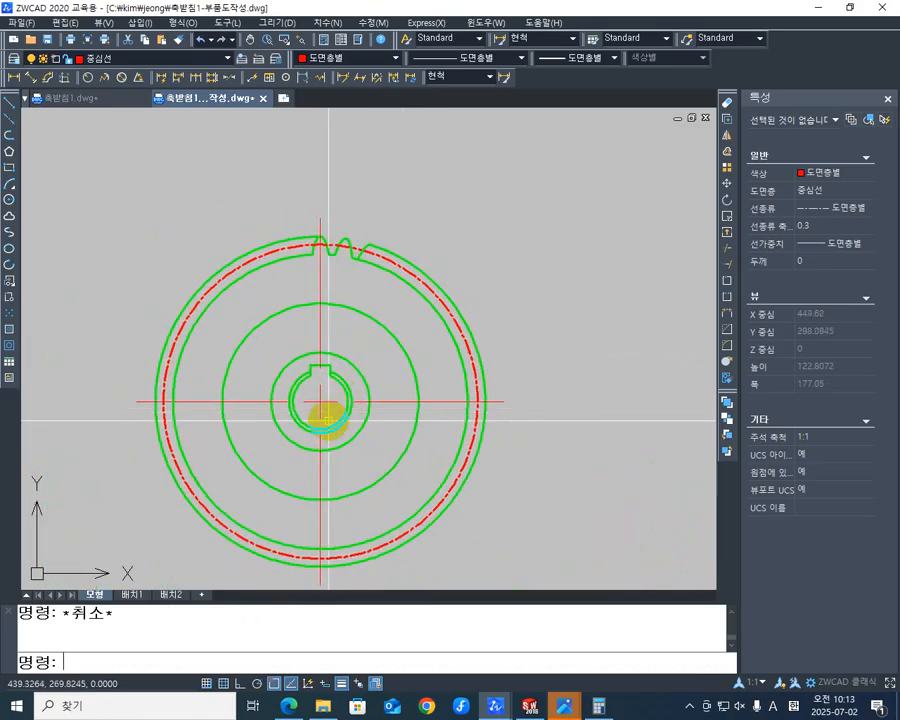
{"action": "scroll", "coordinate": [350, 283], "scroll_direction": "up", "scroll_amount": 2}
{"action": "mouse_move", "coordinate": [356, 283]}
{"action": "middle_mouse_down"}
{"action": "mouse_move", "coordinate": [336, 317]}
{"action": "mouse_move", "coordinate": [429, 296]}
{"action": "middle_mouse_up"}
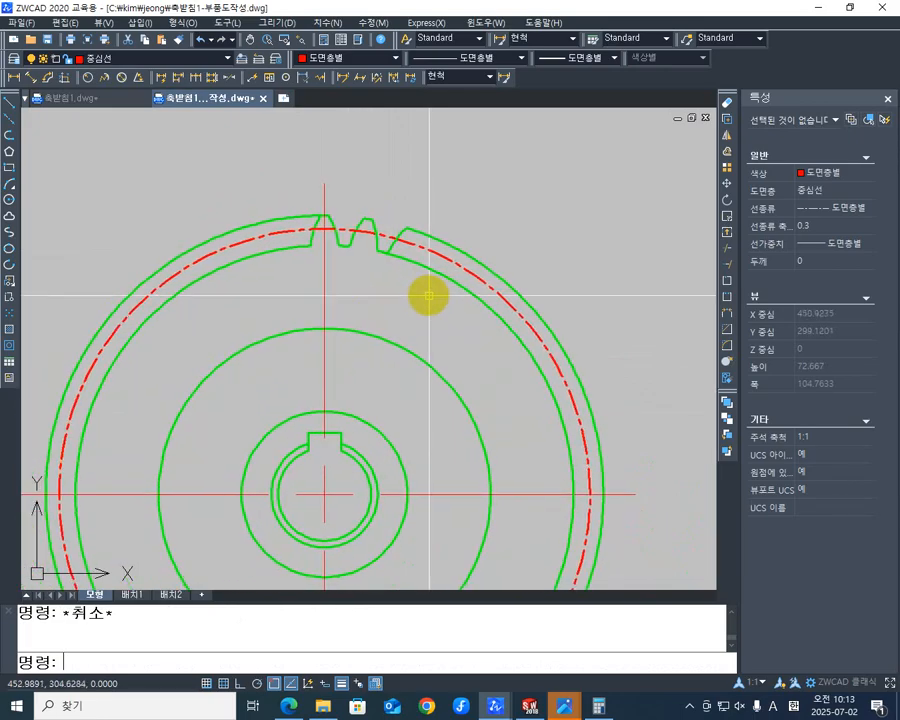
{"action": "middle_click_drag", "start_coordinate": [443, 240], "coordinate": [447, 233]}
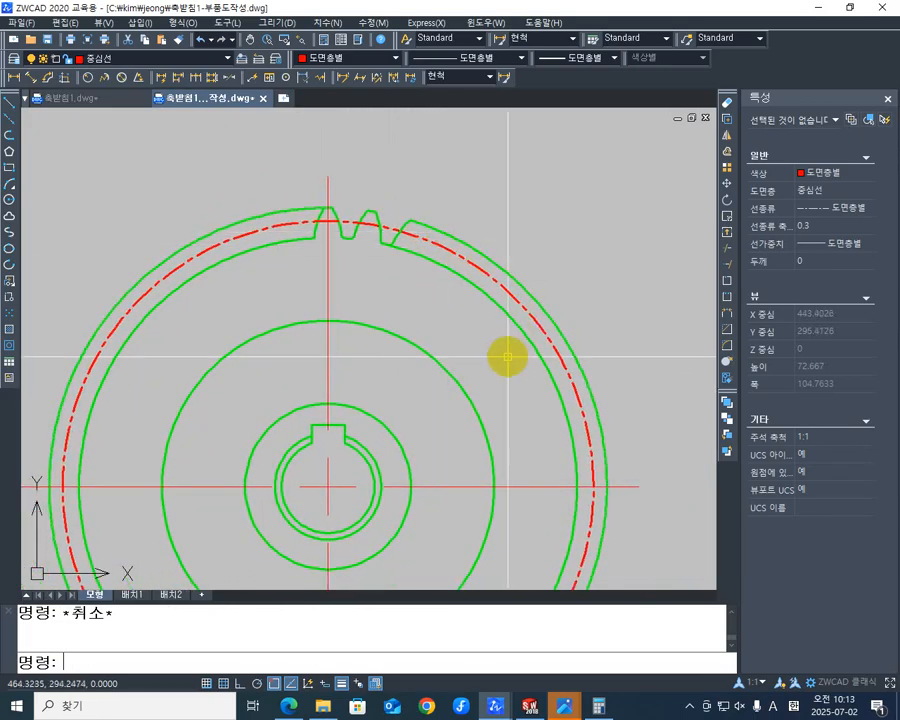
Step: Draw a centreline from the gear's centre at an 81-degree angle, ending just above the second tooth
{"action": "middle_click_drag", "start_coordinate": [442, 393], "coordinate": [446, 347]}
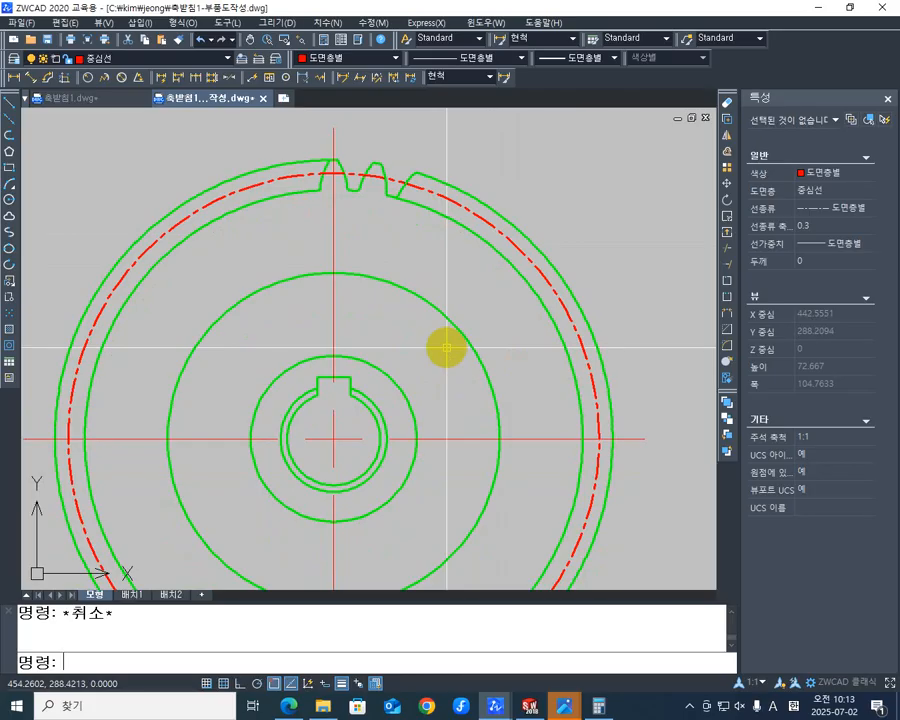
{"action": "type", "text": "L"}
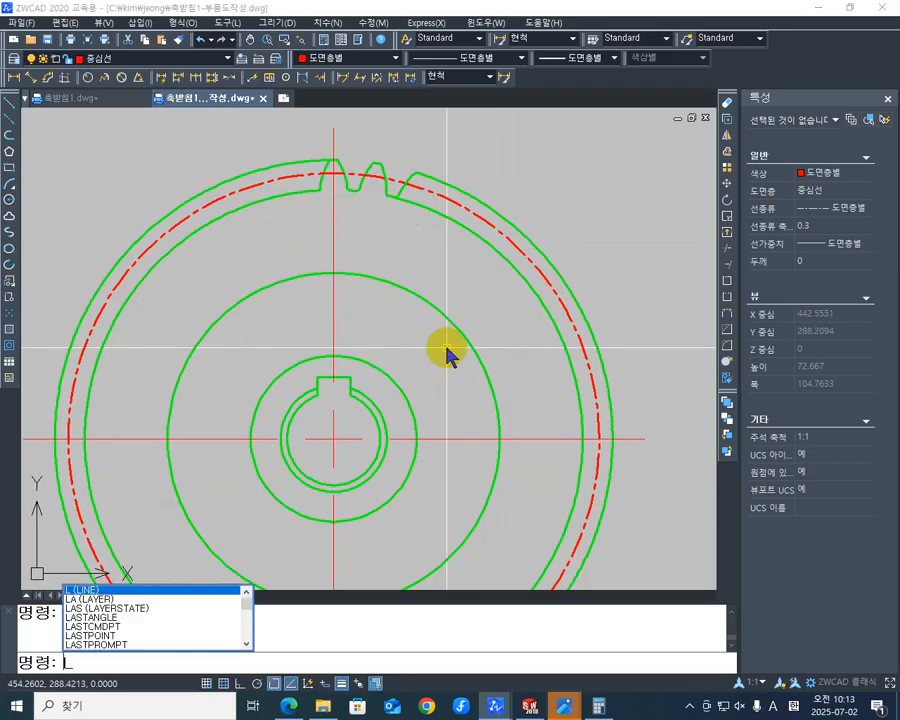
{"action": "key", "text": "Return"}
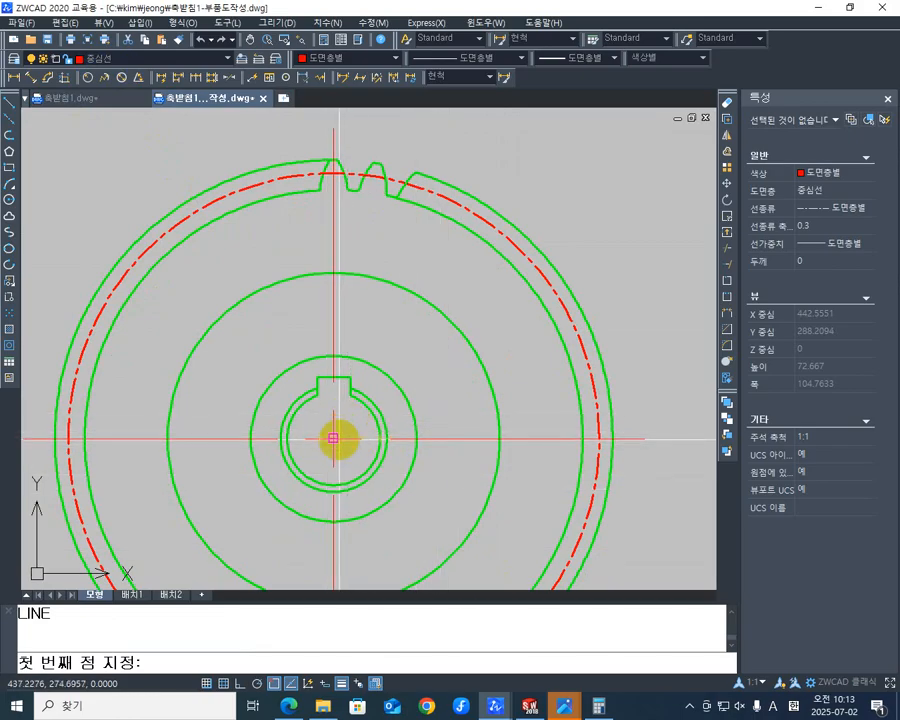
{"action": "left_click", "coordinate": [333, 438]}
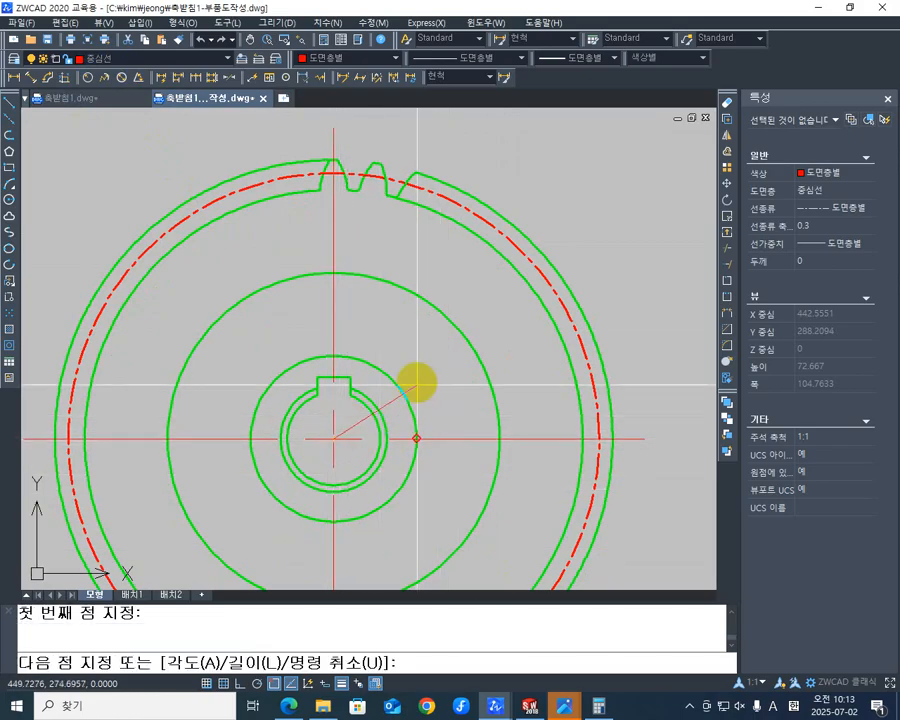
{"action": "middle_click_drag", "start_coordinate": [461, 251], "coordinate": [478, 368]}
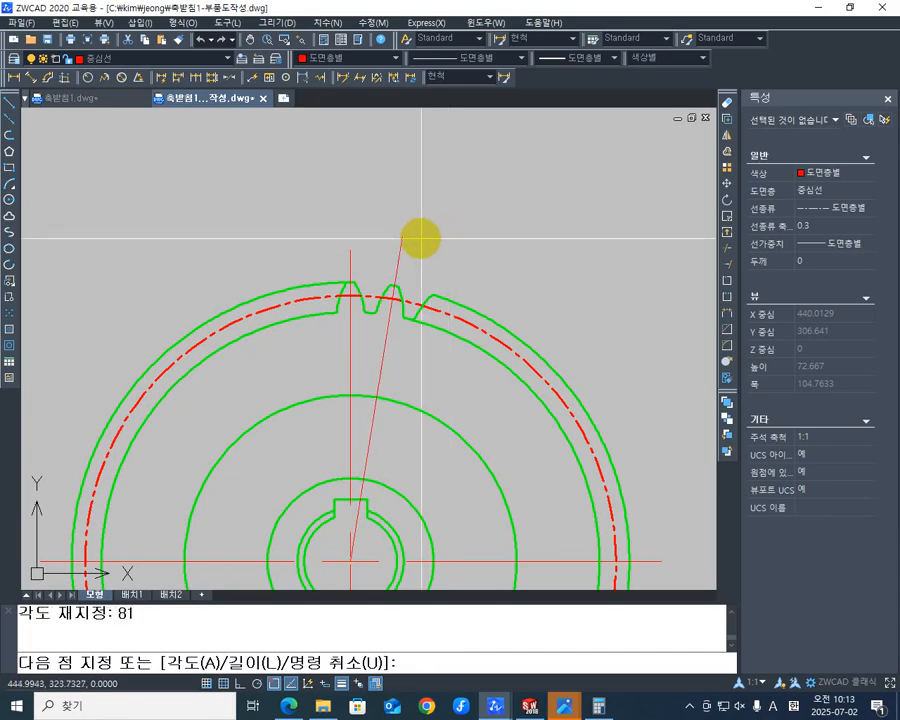
{"action": "scroll", "coordinate": [404, 253], "scroll_direction": "up", "scroll_amount": 2}
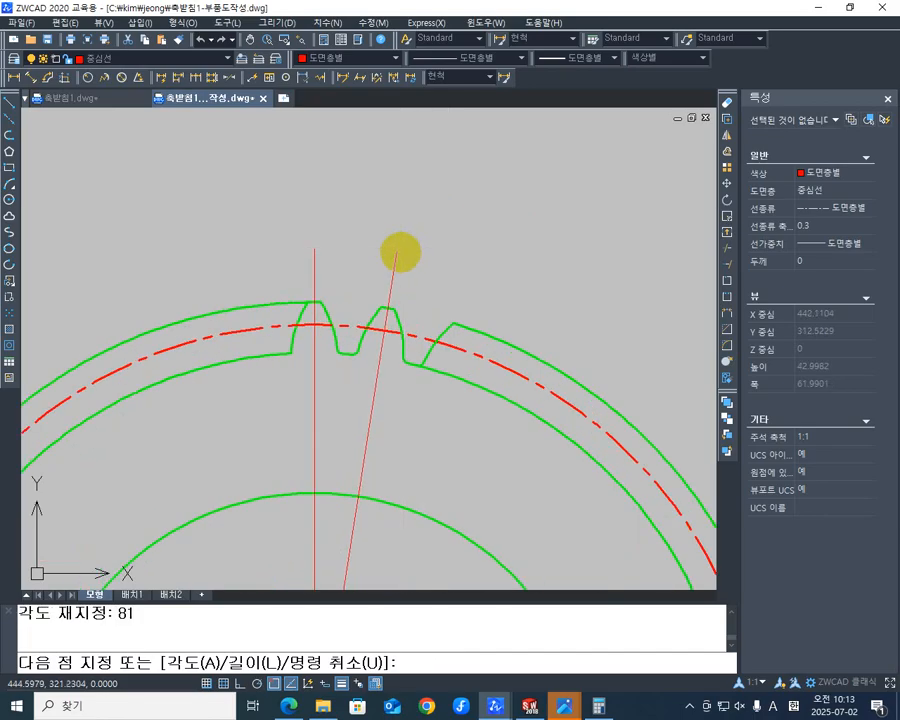
{"action": "left_click", "coordinate": [400, 253]}
{"action": "key", "text": "Escape"}
{"action": "scroll", "coordinate": [386, 218], "scroll_direction": "down", "scroll_amount": 4}
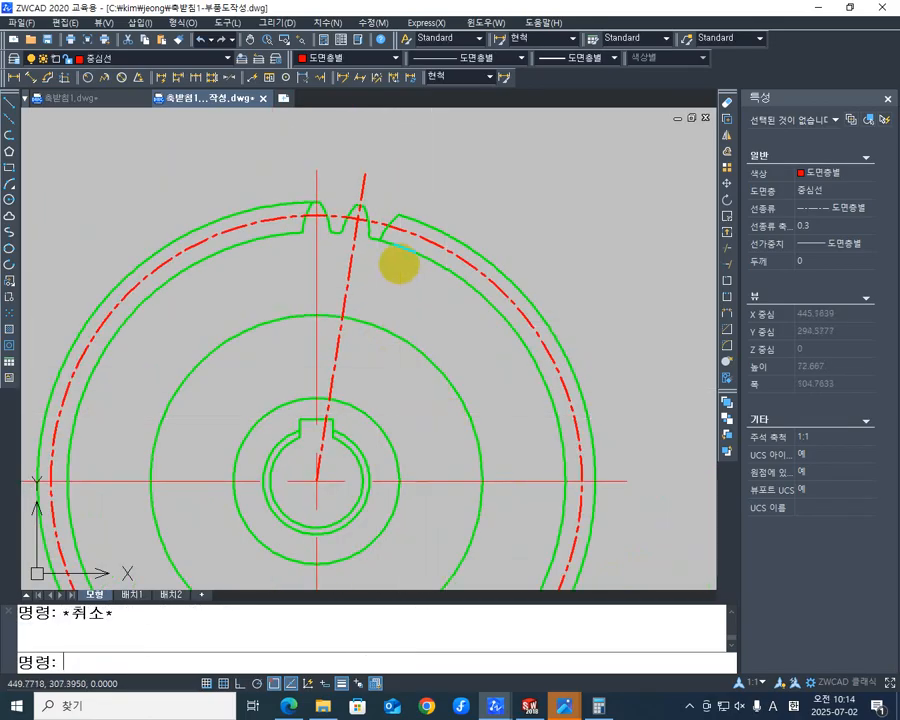
Step: Examine how the inclined centreline passes through the second tooth relative to the vertical centreline and pitch circle
{"action": "mouse_move", "coordinate": [392, 260]}
{"action": "middle_mouse_down"}
{"action": "mouse_move", "coordinate": [424, 302]}
{"action": "mouse_move", "coordinate": [432, 258]}
{"action": "mouse_move", "coordinate": [508, 257]}
{"action": "middle_mouse_up"}
{"action": "middle_click_drag", "start_coordinate": [404, 368], "coordinate": [372, 295]}
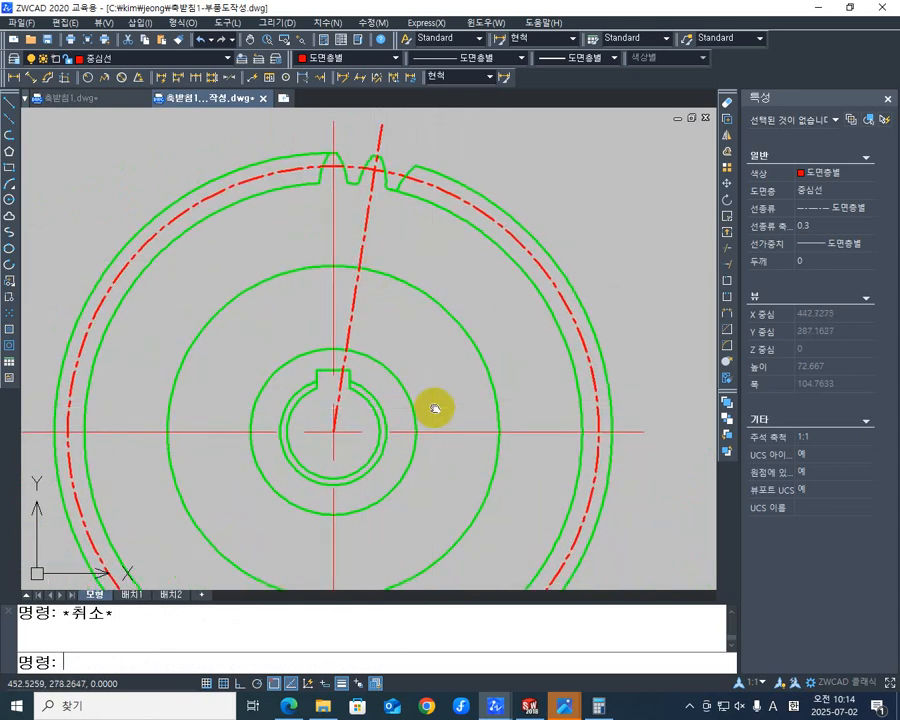
{"action": "scroll", "coordinate": [432, 405], "scroll_direction": "down", "scroll_amount": 2}
{"action": "scroll", "coordinate": [424, 411], "scroll_direction": "up", "scroll_amount": 2}
{"action": "mouse_move", "coordinate": [414, 340]}
{"action": "middle_mouse_down"}
{"action": "mouse_move", "coordinate": [480, 380]}
{"action": "mouse_move", "coordinate": [378, 365]}
{"action": "middle_mouse_up"}
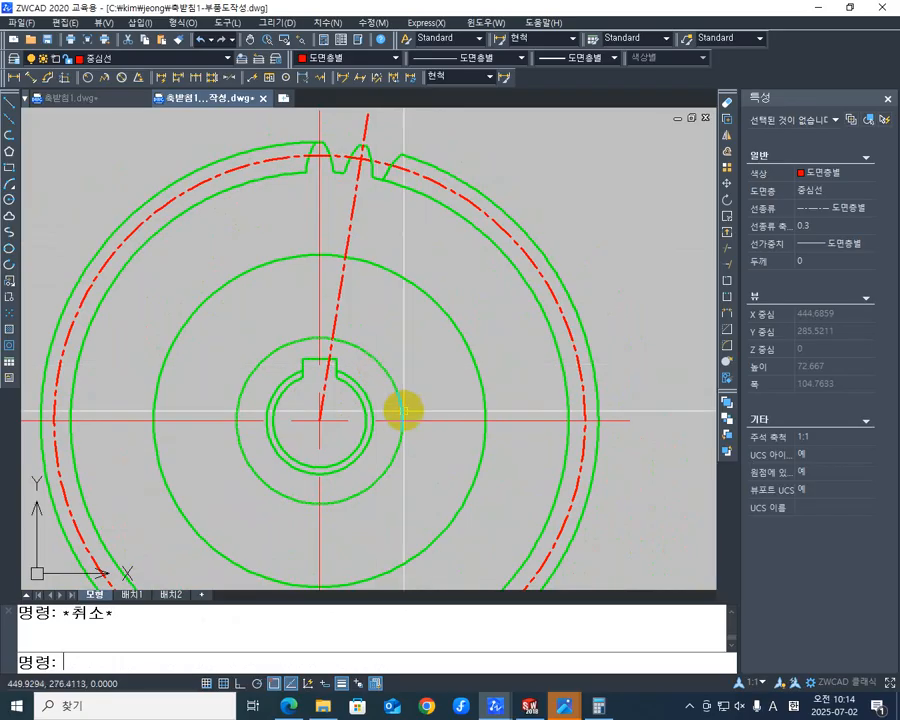
{"action": "scroll", "coordinate": [440, 415], "scroll_direction": "down", "scroll_amount": 3}
{"action": "scroll", "coordinate": [412, 305], "scroll_direction": "up", "scroll_amount": 6}
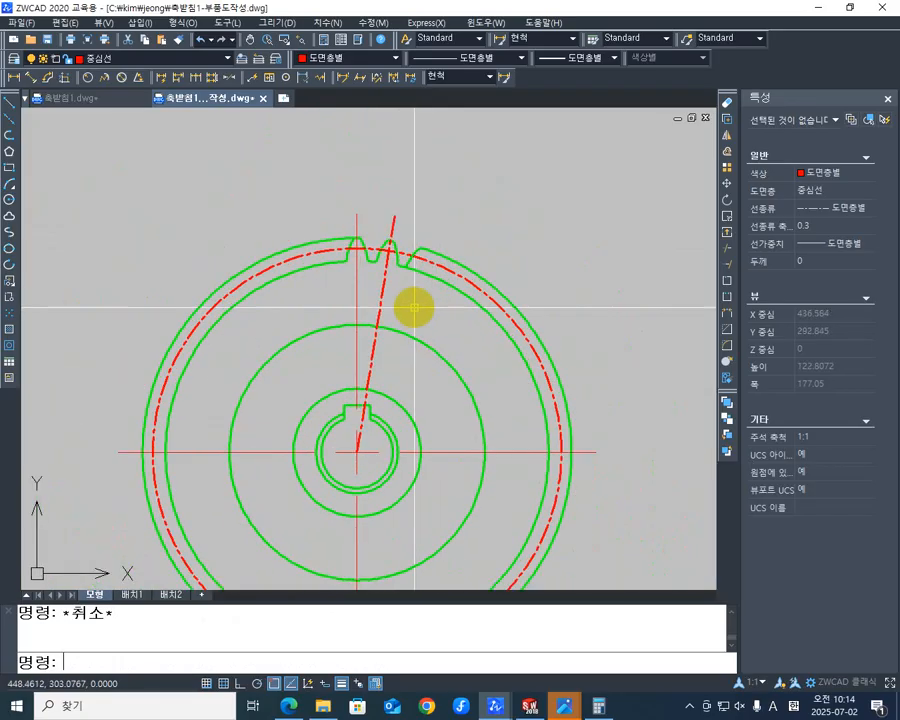
{"action": "middle_click_drag", "start_coordinate": [396, 349], "coordinate": [352, 324]}
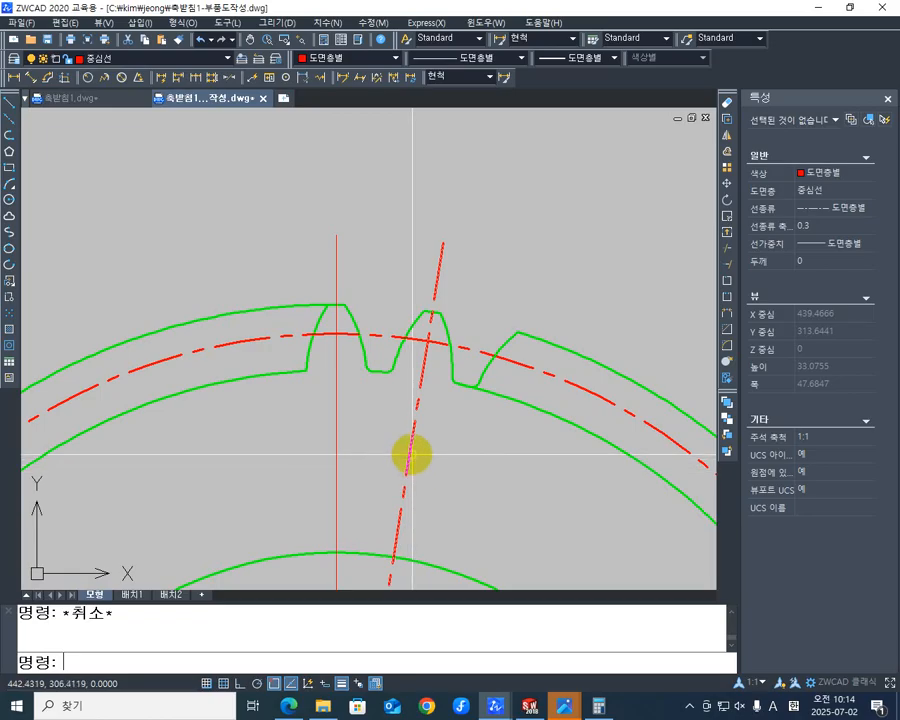
{"action": "middle_click_drag", "start_coordinate": [420, 382], "coordinate": [406, 333]}
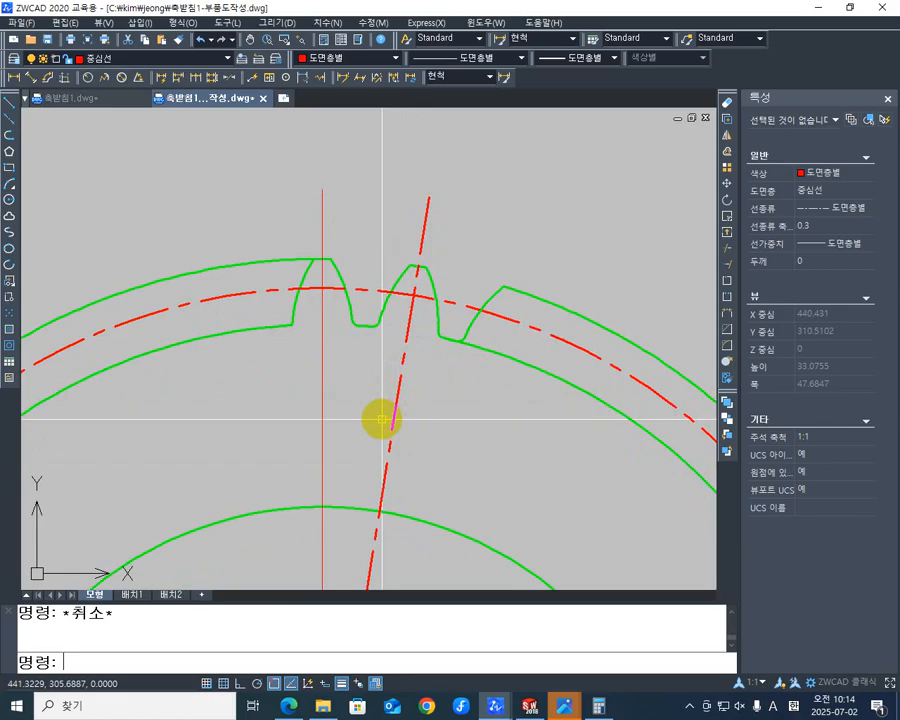
{"action": "scroll", "coordinate": [410, 365], "scroll_direction": "down", "scroll_amount": 4}
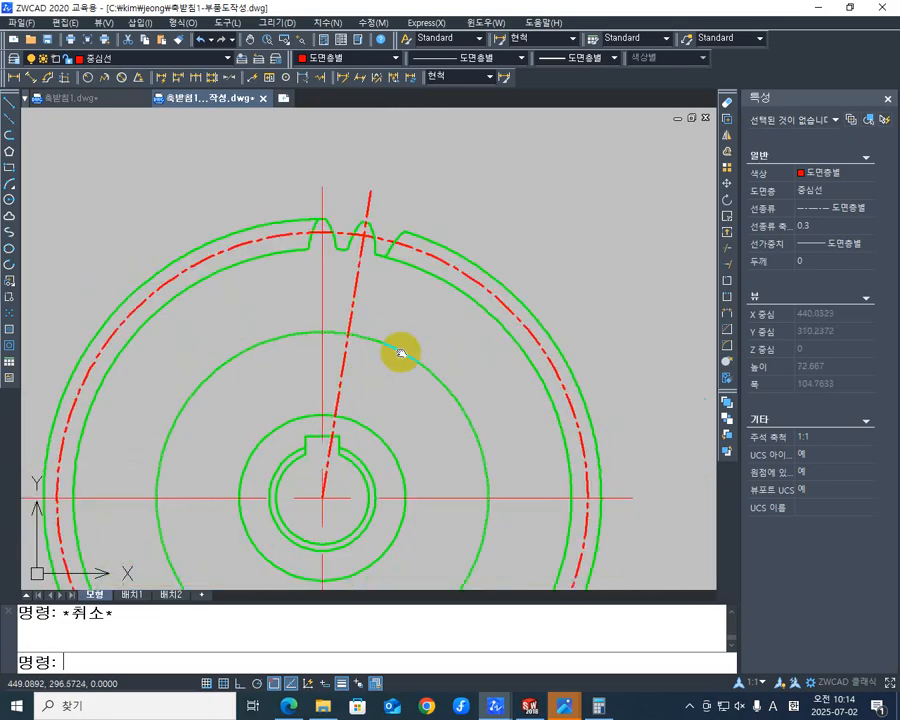
{"action": "mouse_move", "coordinate": [401, 352]}
{"action": "middle_mouse_down"}
{"action": "mouse_move", "coordinate": [395, 326]}
{"action": "mouse_move", "coordinate": [403, 378]}
{"action": "middle_mouse_up"}
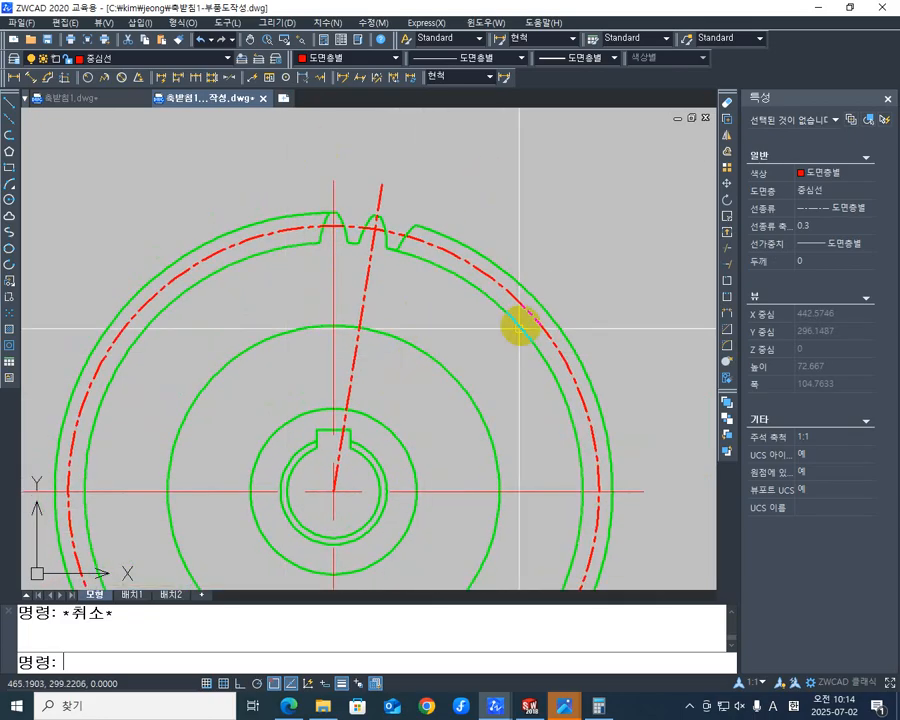
{"action": "middle_click_drag", "start_coordinate": [519, 329], "coordinate": [535, 348]}
{"action": "mouse_move", "coordinate": [463, 371]}
{"action": "middle_mouse_down"}
{"action": "mouse_move", "coordinate": [474, 269]}
{"action": "mouse_move", "coordinate": [480, 346]}
{"action": "mouse_move", "coordinate": [464, 271]}
{"action": "middle_mouse_up"}
{"action": "scroll", "coordinate": [466, 282], "scroll_direction": "down", "scroll_amount": 1}
{"action": "middle_click_drag", "start_coordinate": [458, 197], "coordinate": [457, 317]}
{"action": "scroll", "coordinate": [375, 232], "scroll_direction": "up", "scroll_amount": 3}
{"action": "middle_click_drag", "start_coordinate": [498, 253], "coordinate": [456, 321]}
{"action": "scroll", "coordinate": [332, 336], "scroll_direction": "up", "scroll_amount": 1}
{"action": "scroll", "coordinate": [352, 299], "scroll_direction": "up", "scroll_amount": 1}
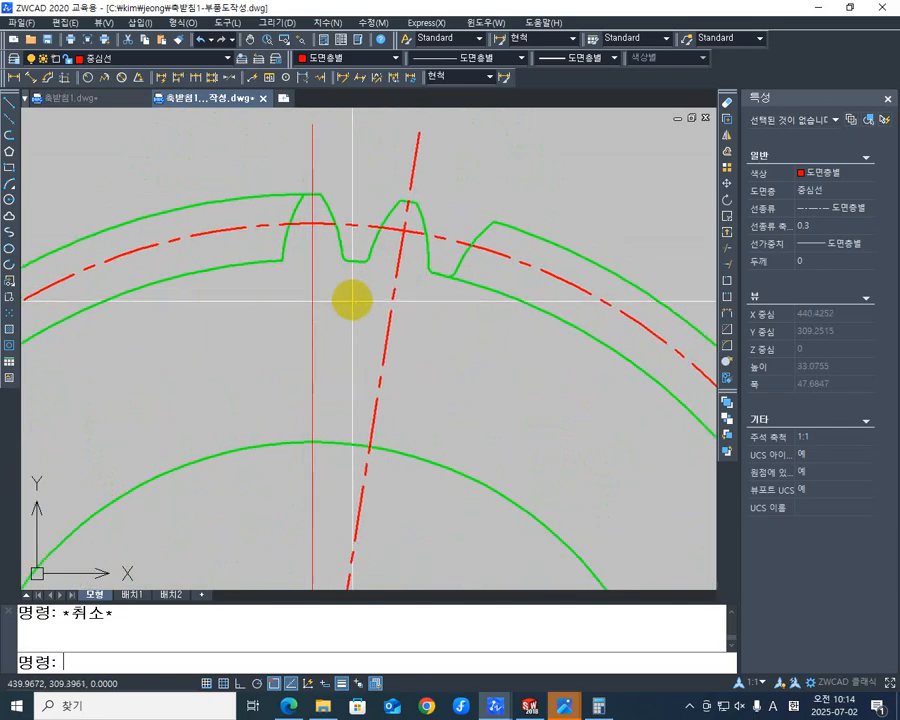
{"action": "scroll", "coordinate": [352, 299], "scroll_direction": "down", "scroll_amount": 1}
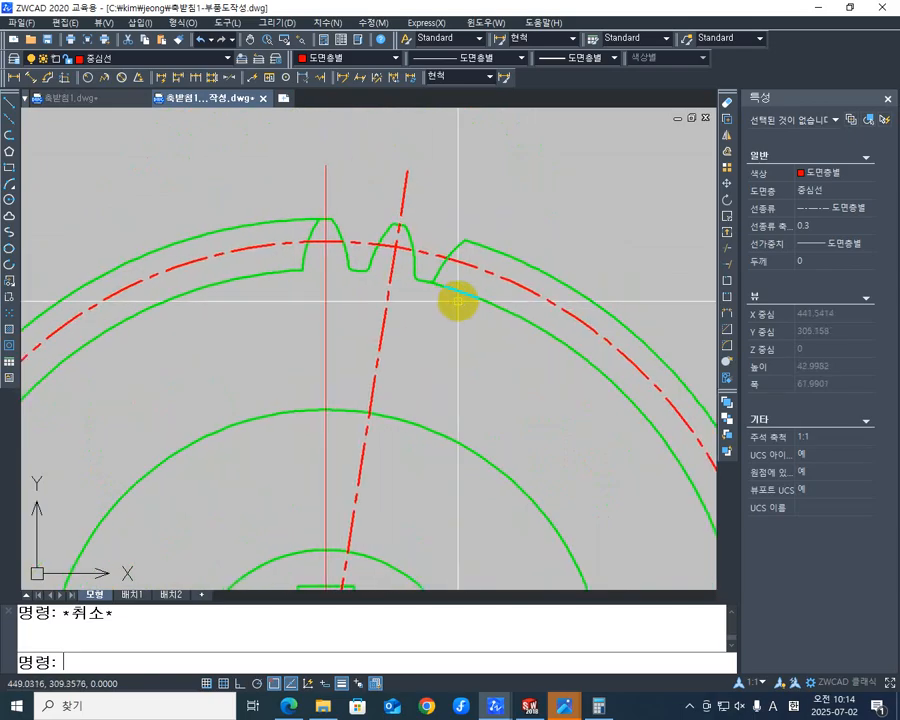
{"action": "scroll", "coordinate": [456, 233], "scroll_direction": "down", "scroll_amount": 1}
{"action": "scroll", "coordinate": [460, 300], "scroll_direction": "down", "scroll_amount": 1}
{"action": "middle_click_drag", "start_coordinate": [454, 344], "coordinate": [455, 302]}
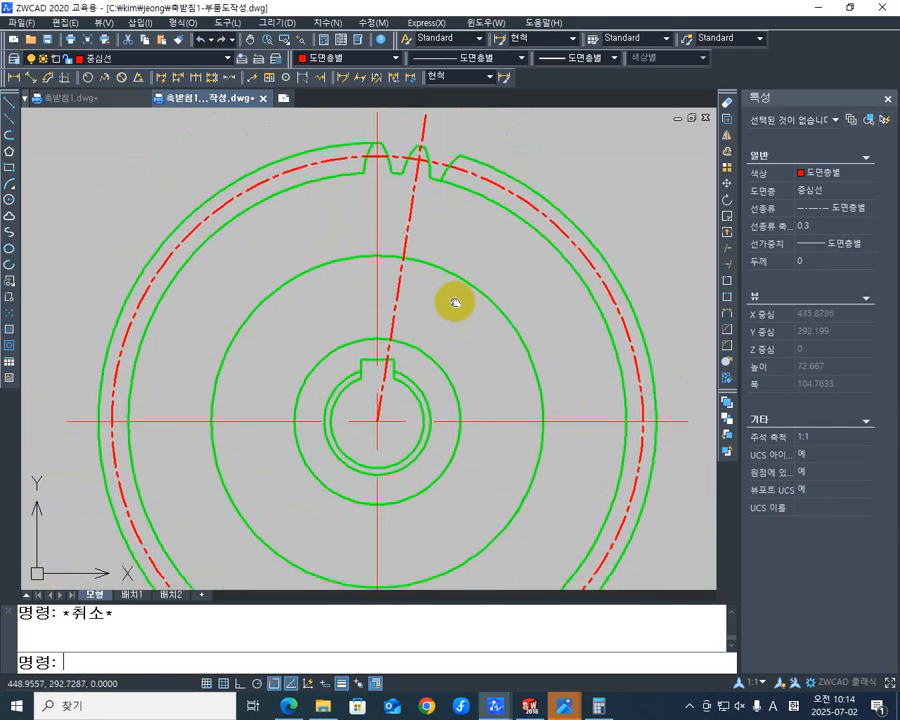
Step: Examine the gear's front view, its two tooth outlines and the inclined centreline together with the neighbouring section view
{"action": "scroll", "coordinate": [455, 302], "scroll_direction": "down", "scroll_amount": 2}
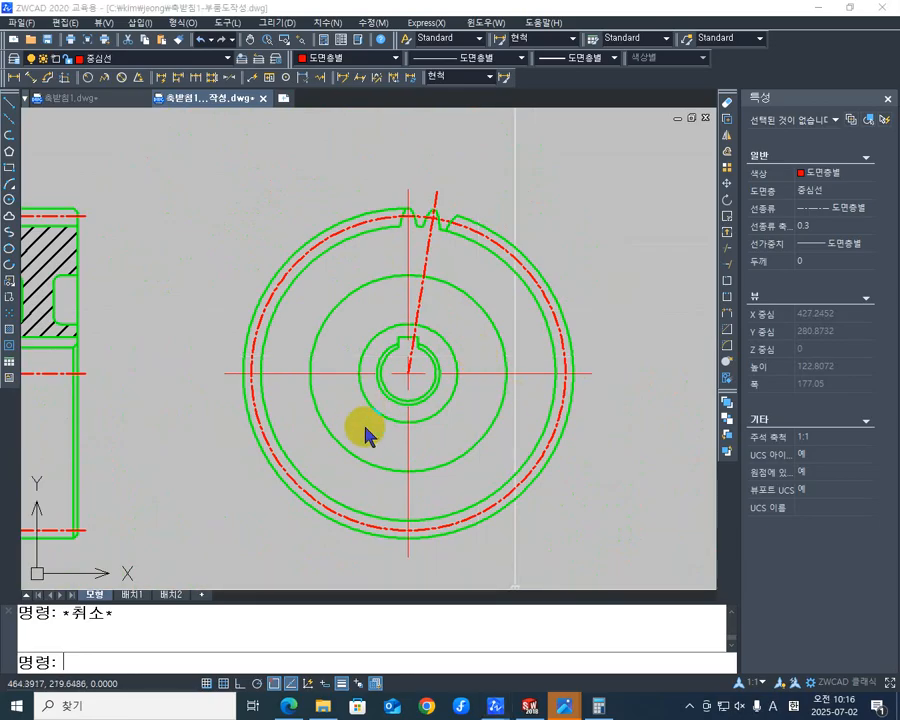
{"action": "scroll", "coordinate": [474, 243], "scroll_direction": "down", "scroll_amount": 1}
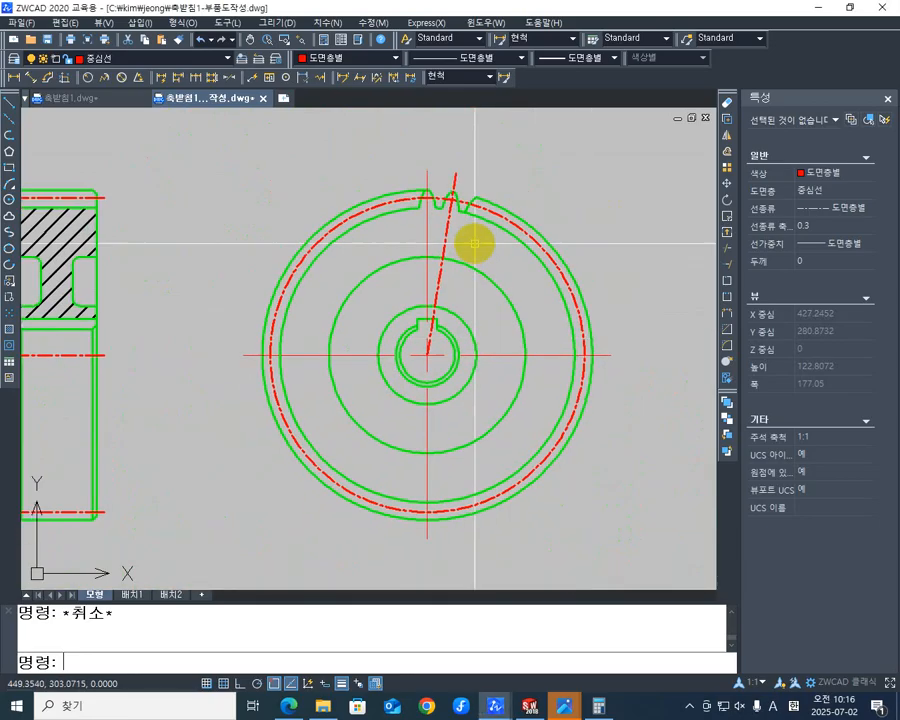
{"action": "scroll", "coordinate": [458, 288], "scroll_direction": "down", "scroll_amount": 2}
{"action": "scroll", "coordinate": [420, 252], "scroll_direction": "up", "scroll_amount": 1}
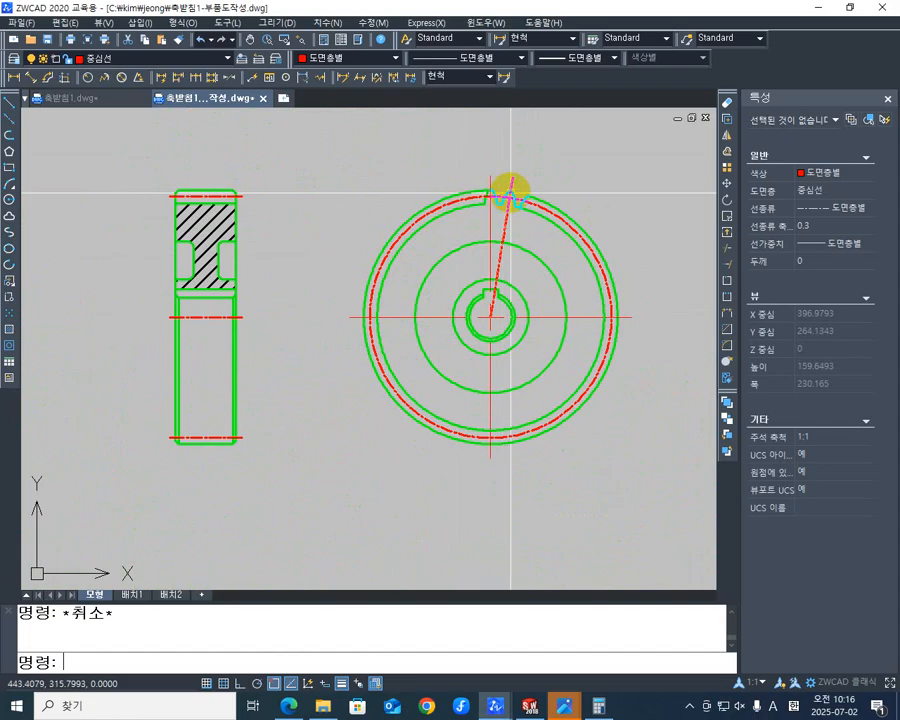
{"action": "scroll", "coordinate": [490, 245], "scroll_direction": "up", "scroll_amount": 2}
{"action": "mouse_move", "coordinate": [492, 261]}
{"action": "middle_mouse_down"}
{"action": "mouse_move", "coordinate": [386, 301]}
{"action": "mouse_move", "coordinate": [388, 311]}
{"action": "middle_mouse_up"}
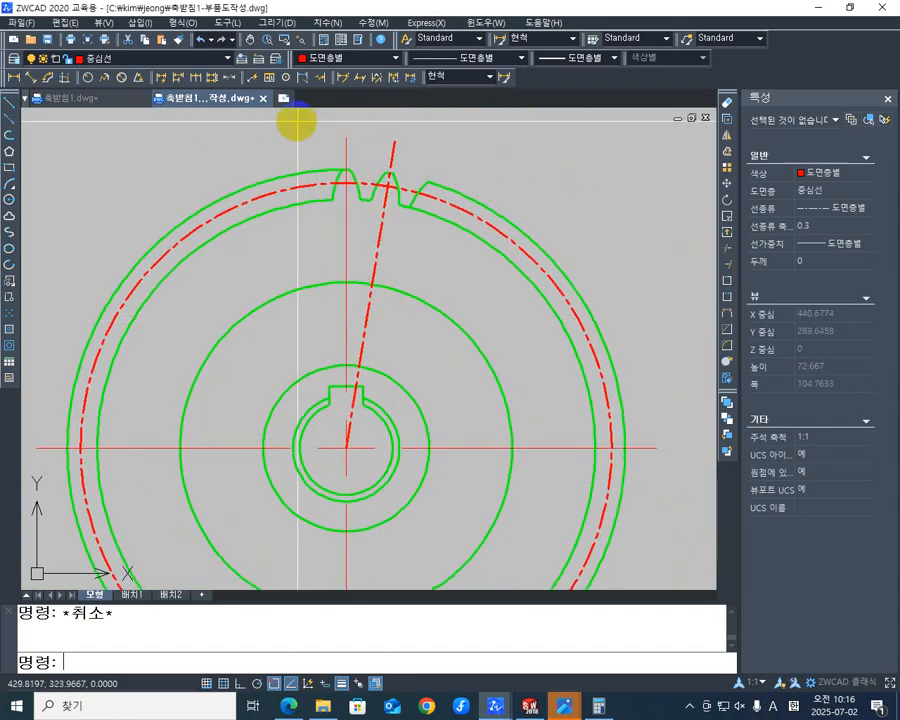
{"action": "middle_click_drag", "start_coordinate": [365, 125], "coordinate": [398, 160]}
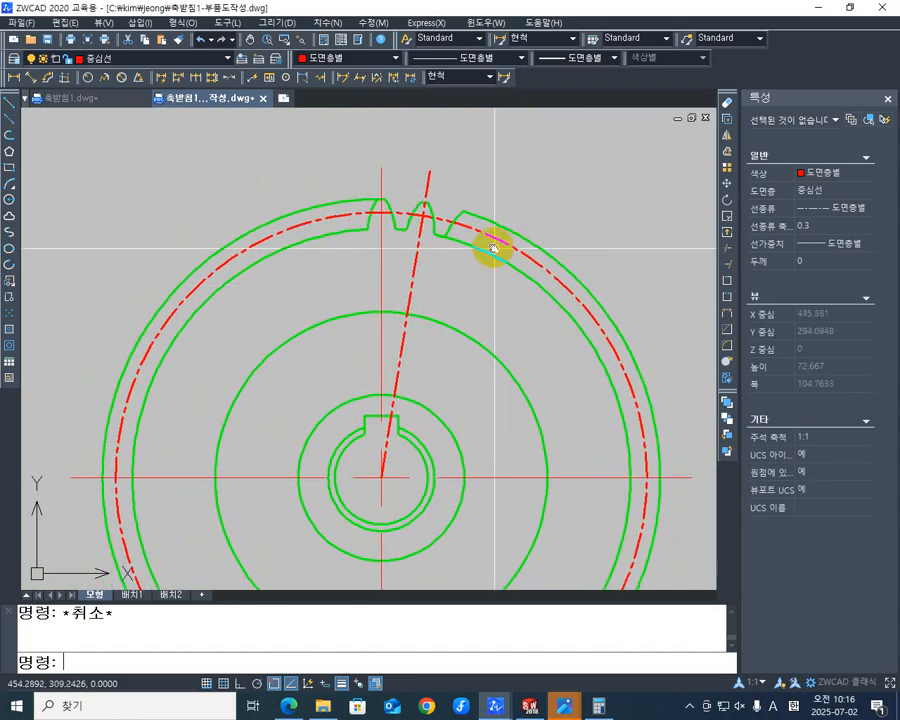
{"action": "scroll", "coordinate": [482, 242], "scroll_direction": "down", "scroll_amount": 2}
{"action": "scroll", "coordinate": [474, 310], "scroll_direction": "up", "scroll_amount": 1}
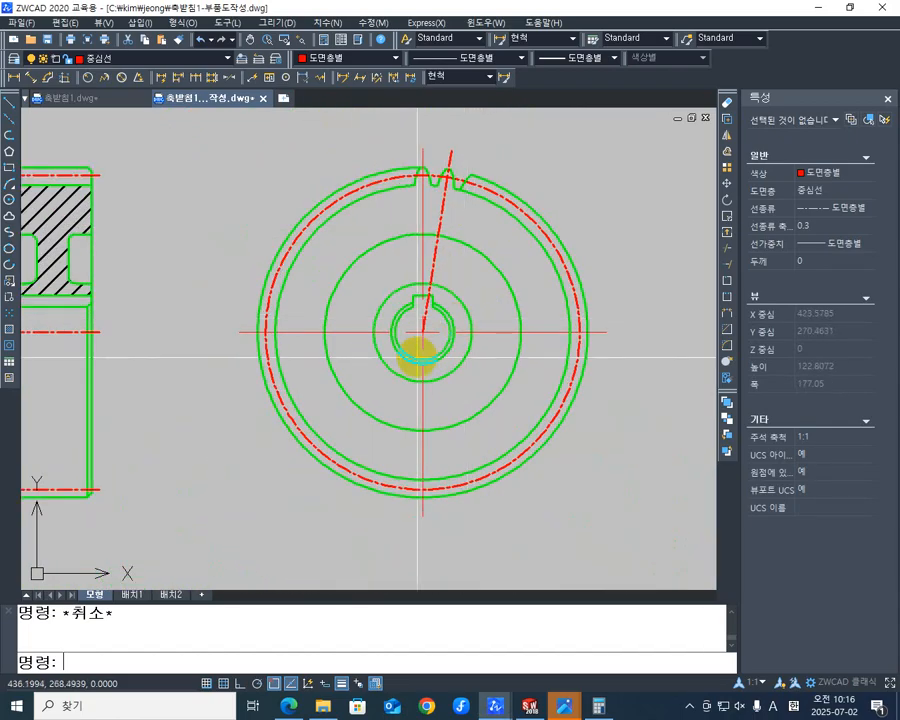
{"action": "scroll", "coordinate": [305, 308], "scroll_direction": "down", "scroll_amount": 3}
{"action": "scroll", "coordinate": [347, 378], "scroll_direction": "up", "scroll_amount": 1}
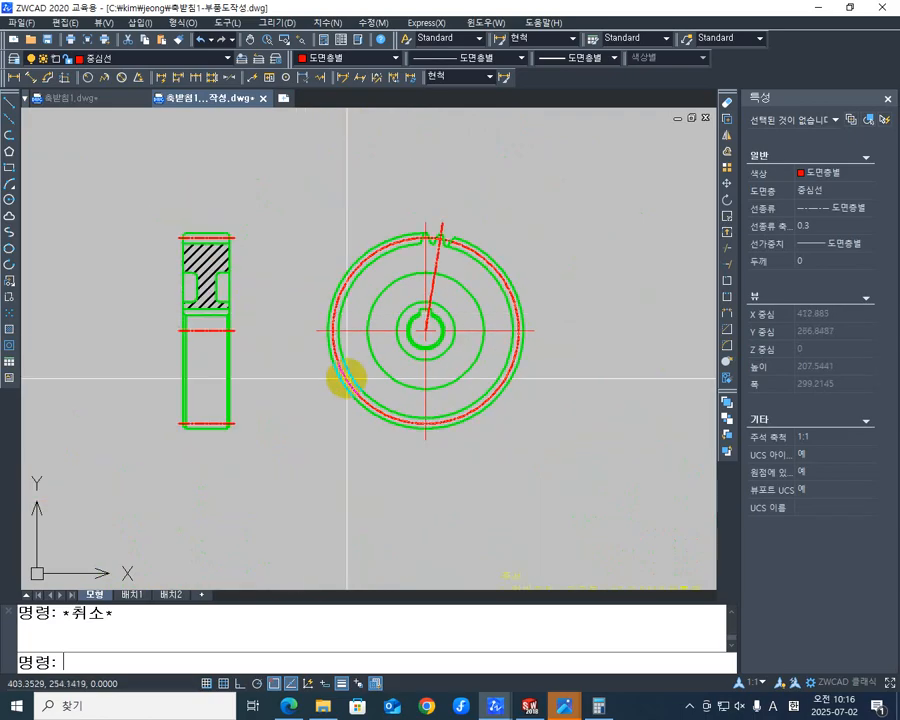
Step: Examine the dimensioned pulley section and its keyway detail as a reference for dimensioning the gear
{"action": "mouse_move", "coordinate": [244, 338]}
{"action": "middle_mouse_down"}
{"action": "mouse_move", "coordinate": [281, 321]}
{"action": "mouse_move", "coordinate": [358, 342]}
{"action": "mouse_move", "coordinate": [237, 360]}
{"action": "mouse_move", "coordinate": [281, 348]}
{"action": "mouse_move", "coordinate": [305, 378]}
{"action": "mouse_move", "coordinate": [283, 357]}
{"action": "mouse_move", "coordinate": [311, 301]}
{"action": "mouse_move", "coordinate": [357, 297]}
{"action": "mouse_move", "coordinate": [305, 330]}
{"action": "mouse_move", "coordinate": [344, 295]}
{"action": "mouse_move", "coordinate": [277, 339]}
{"action": "mouse_move", "coordinate": [267, 333]}
{"action": "mouse_move", "coordinate": [315, 371]}
{"action": "mouse_move", "coordinate": [546, 346]}
{"action": "middle_mouse_up"}
{"action": "scroll", "coordinate": [303, 316], "scroll_direction": "up", "scroll_amount": 1}
{"action": "scroll", "coordinate": [303, 316], "scroll_direction": "up", "scroll_amount": 2}
{"action": "scroll", "coordinate": [370, 316], "scroll_direction": "down", "scroll_amount": 1}
{"action": "scroll", "coordinate": [298, 333], "scroll_direction": "down", "scroll_amount": 3}
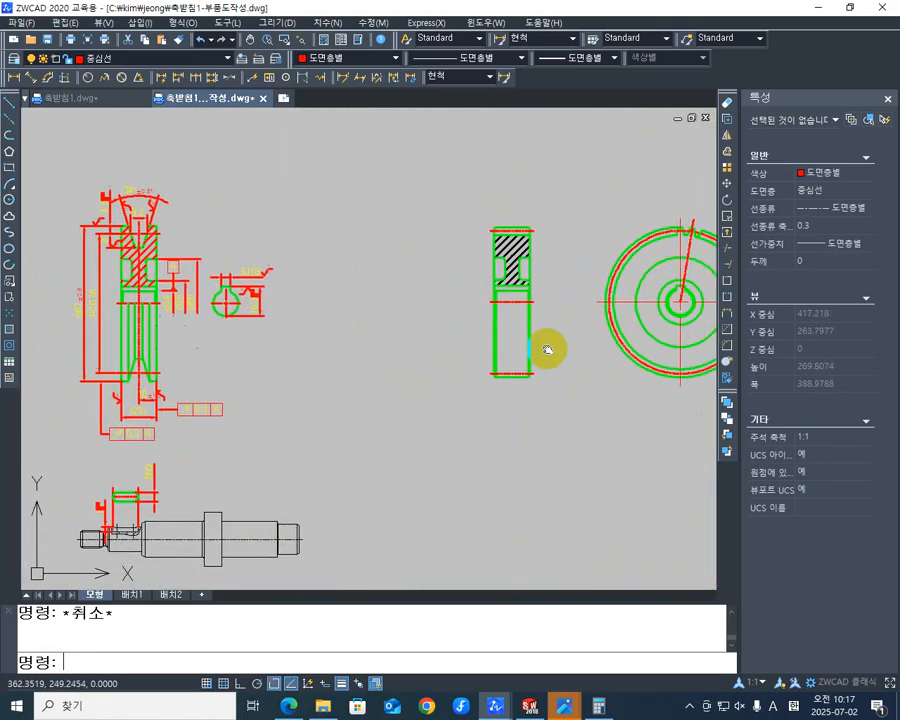
{"action": "scroll", "coordinate": [153, 291], "scroll_direction": "up", "scroll_amount": 2}
{"action": "left_click", "coordinate": [230, 296]}
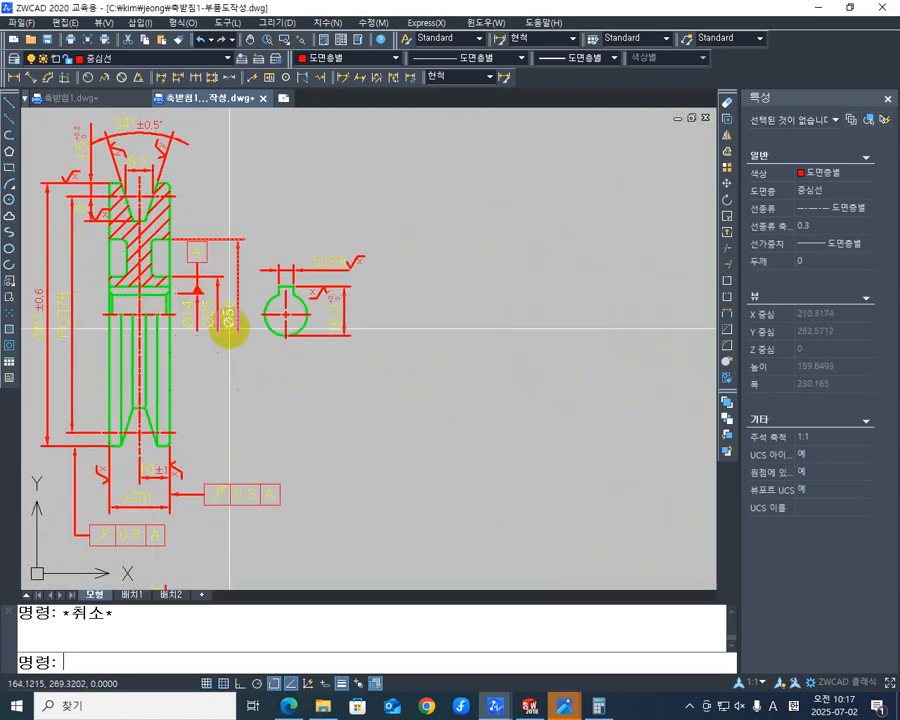
{"action": "mouse_move", "coordinate": [230, 328]}
{"action": "middle_mouse_down"}
{"action": "mouse_move", "coordinate": [223, 338]}
{"action": "mouse_move", "coordinate": [241, 378]}
{"action": "mouse_move", "coordinate": [230, 378]}
{"action": "middle_mouse_up"}
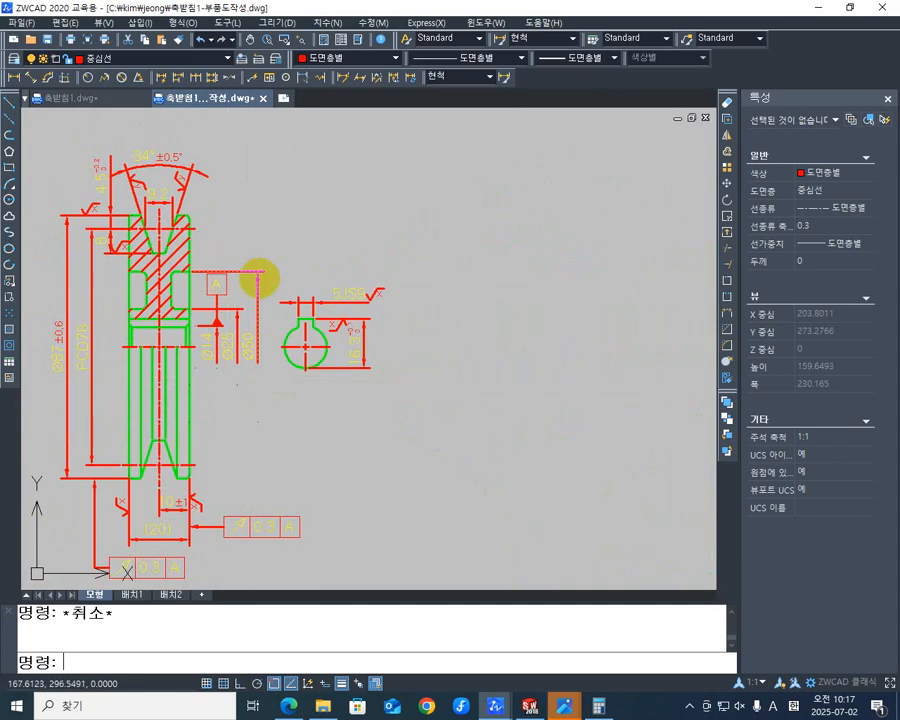
{"action": "scroll", "coordinate": [250, 346], "scroll_direction": "up", "scroll_amount": 3}
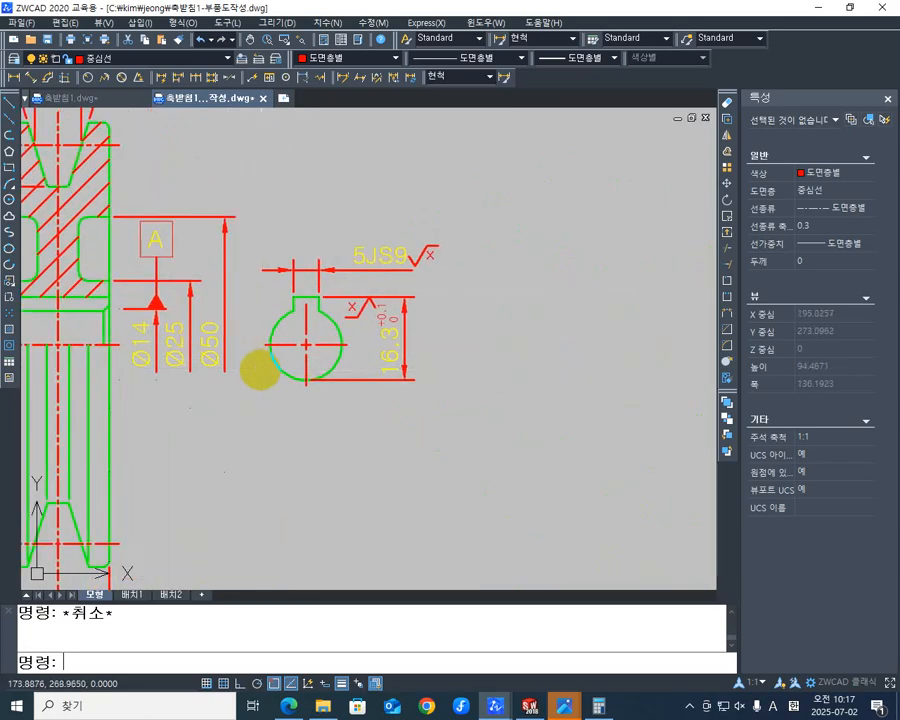
{"action": "scroll", "coordinate": [296, 365], "scroll_direction": "down", "scroll_amount": 3}
Step: Compare the undimensioned gear section with the pulley's groove, diameter and surface finish annotations
{"action": "mouse_move", "coordinate": [426, 362]}
{"action": "middle_mouse_down"}
{"action": "mouse_move", "coordinate": [8, 337]}
{"action": "mouse_move", "coordinate": [117, 354]}
{"action": "mouse_move", "coordinate": [167, 346]}
{"action": "middle_mouse_up"}
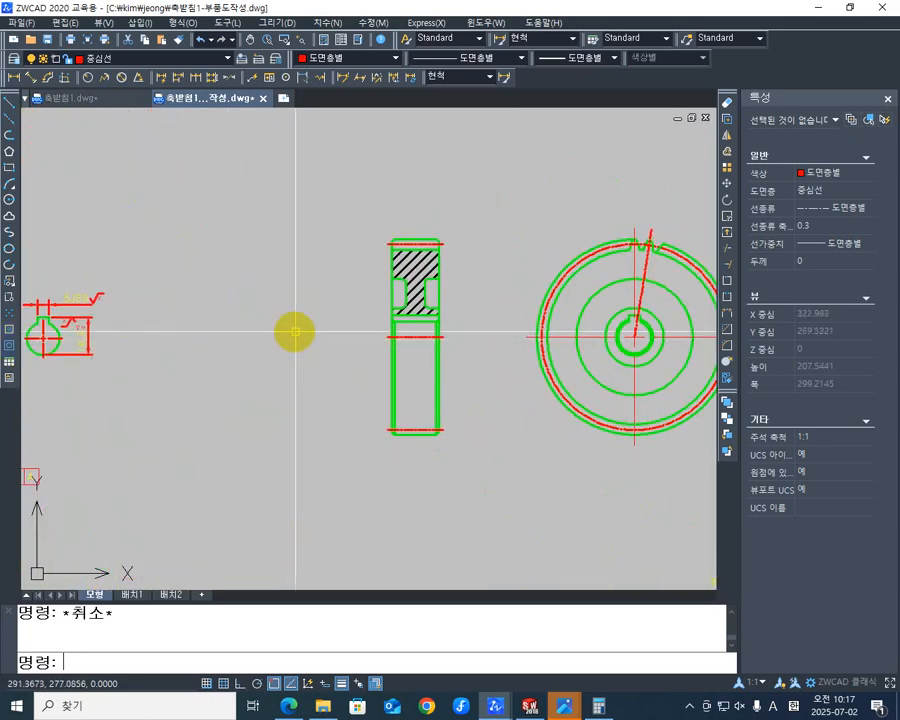
{"action": "middle_click_drag", "start_coordinate": [225, 332], "coordinate": [335, 349]}
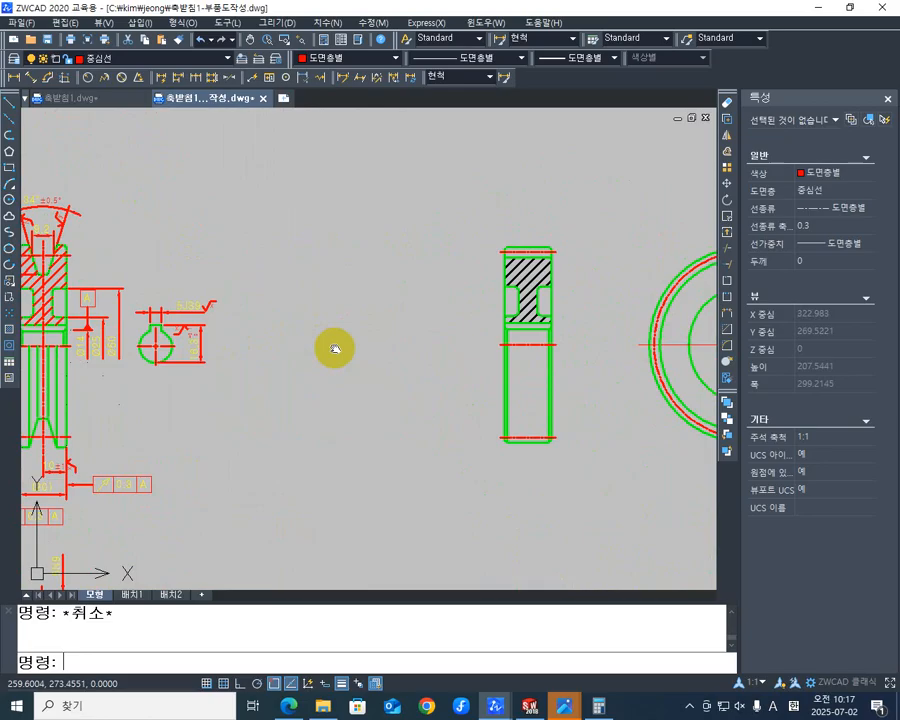
{"action": "scroll", "coordinate": [566, 277], "scroll_direction": "up", "scroll_amount": 2}
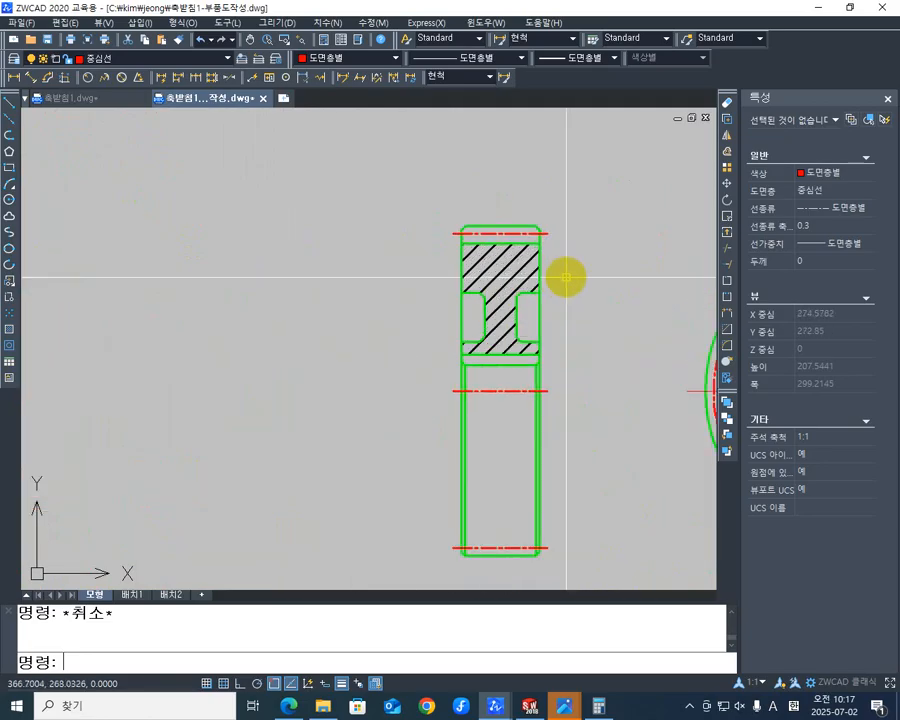
{"action": "middle_click_drag", "start_coordinate": [566, 277], "coordinate": [635, 241]}
{"action": "scroll", "coordinate": [420, 310], "scroll_direction": "down", "scroll_amount": 4}
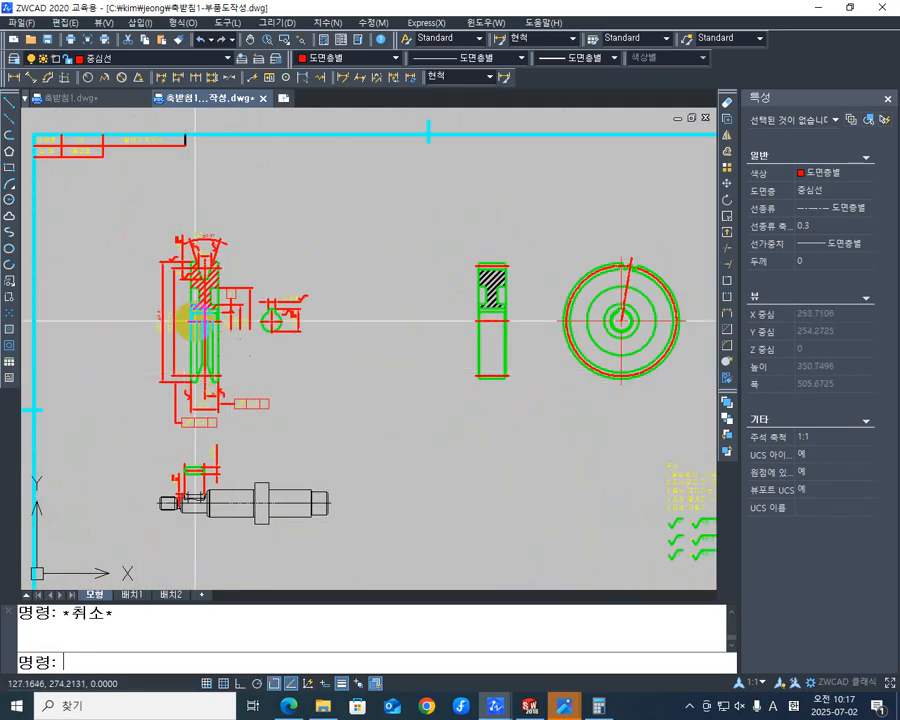
{"action": "scroll", "coordinate": [199, 320], "scroll_direction": "up", "scroll_amount": 3}
{"action": "middle_click_drag", "start_coordinate": [374, 310], "coordinate": [396, 378]}
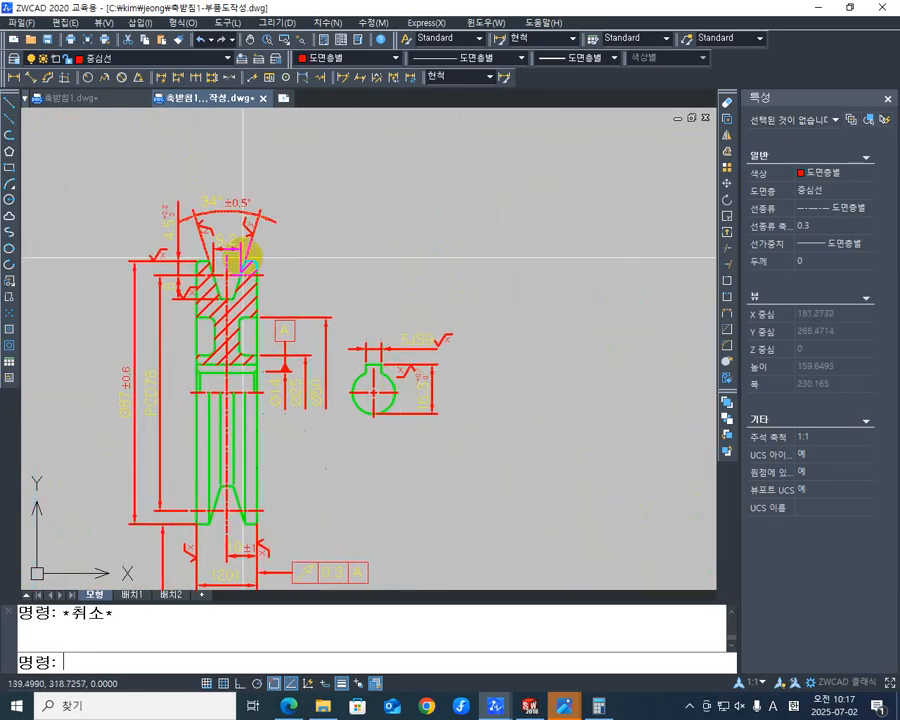
{"action": "scroll", "coordinate": [255, 270], "scroll_direction": "up", "scroll_amount": 3}
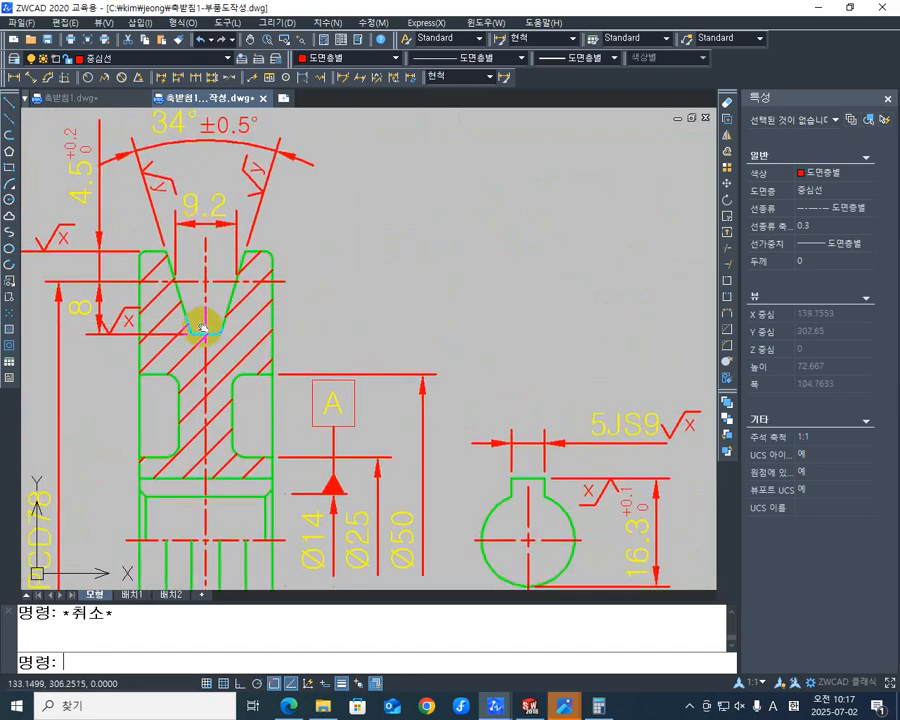
{"action": "scroll", "coordinate": [344, 288], "scroll_direction": "down", "scroll_amount": 2}
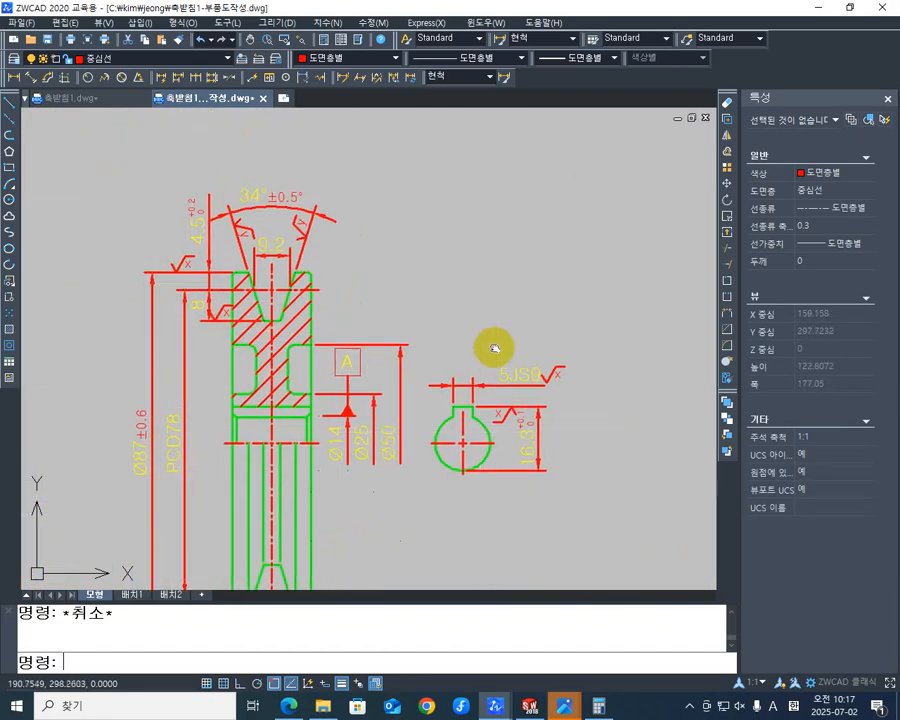
Step: Examine the gear's section view, including its hatching, pitch lines and bore, beside the front view
{"action": "middle_click_drag", "start_coordinate": [494, 348], "coordinate": [146, 309]}
{"action": "scroll", "coordinate": [348, 338], "scroll_direction": "down", "scroll_amount": 3}
{"action": "mouse_move", "coordinate": [554, 341]}
{"action": "middle_mouse_down"}
{"action": "mouse_move", "coordinate": [355, 353]}
{"action": "mouse_move", "coordinate": [416, 301]}
{"action": "middle_mouse_up"}
{"action": "scroll", "coordinate": [338, 296], "scroll_direction": "up", "scroll_amount": 2}
{"action": "scroll", "coordinate": [418, 310], "scroll_direction": "up", "scroll_amount": 2}
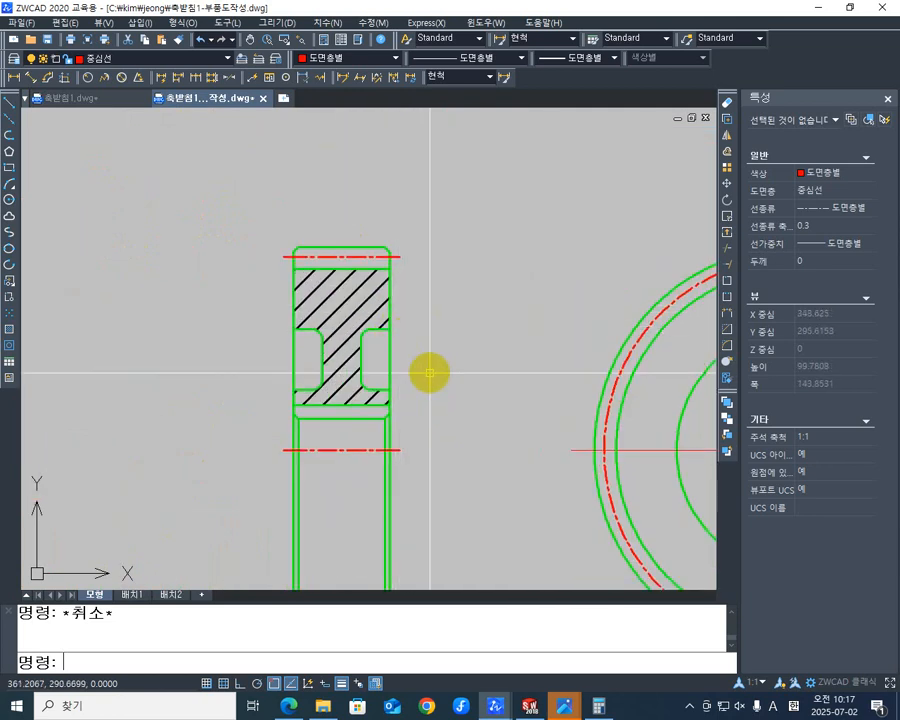
{"action": "scroll", "coordinate": [415, 395], "scroll_direction": "down", "scroll_amount": 1}
{"action": "scroll", "coordinate": [406, 341], "scroll_direction": "down", "scroll_amount": 2}
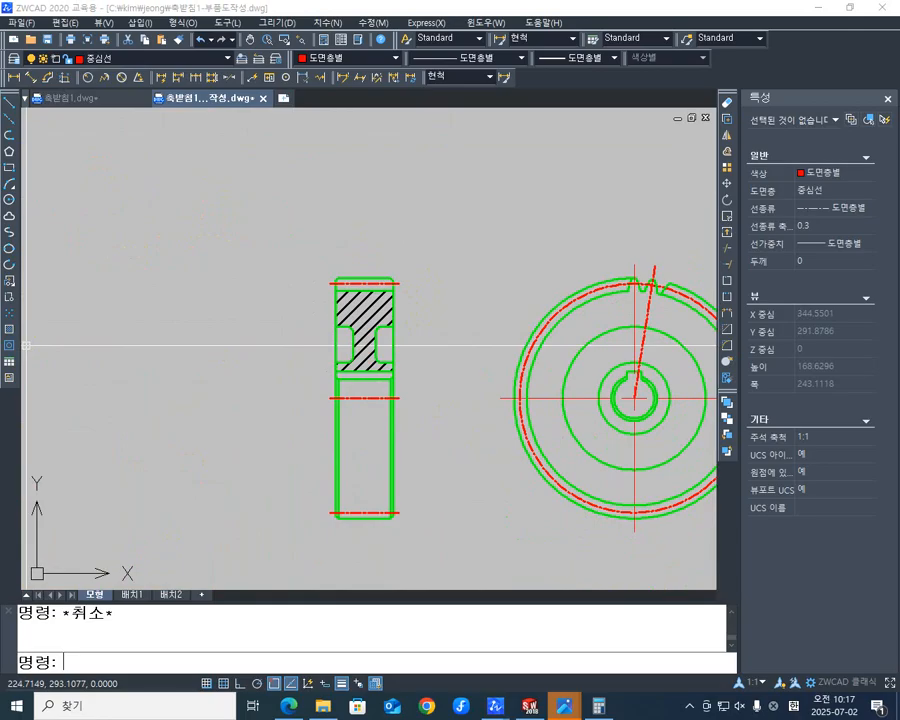
Step: Bring up the reference image 스퍼기어요목표 (2).png, maximize it, and study the spur gear's dimensions and specification table
{"action": "left_click_drag", "start_coordinate": [0, 190], "coordinate": [391, 146]}
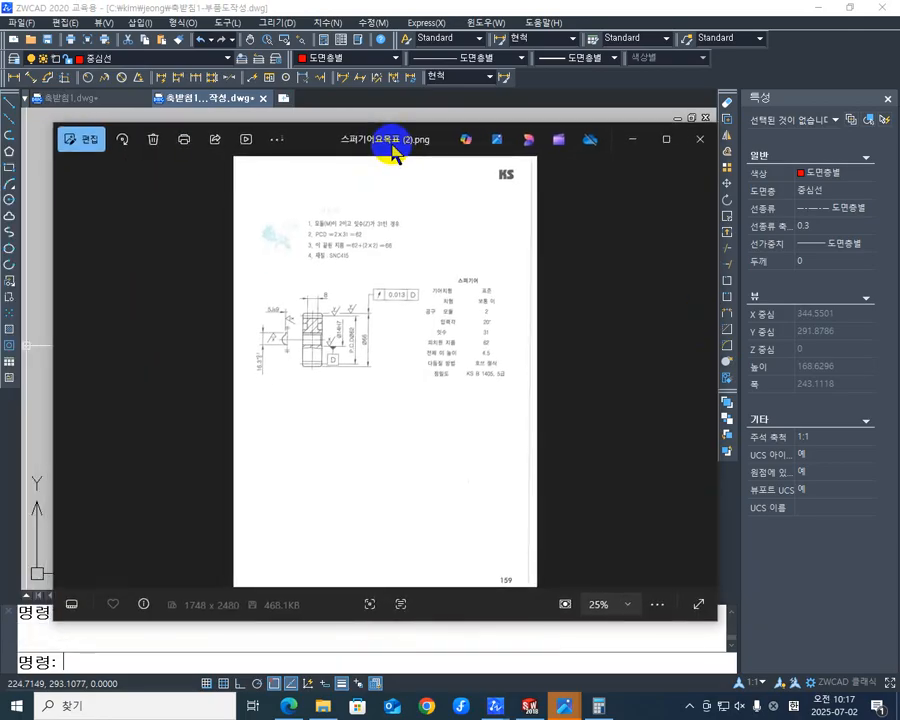
{"action": "left_click", "coordinate": [666, 143]}
{"action": "scroll", "coordinate": [532, 235], "scroll_direction": "up", "scroll_amount": 5}
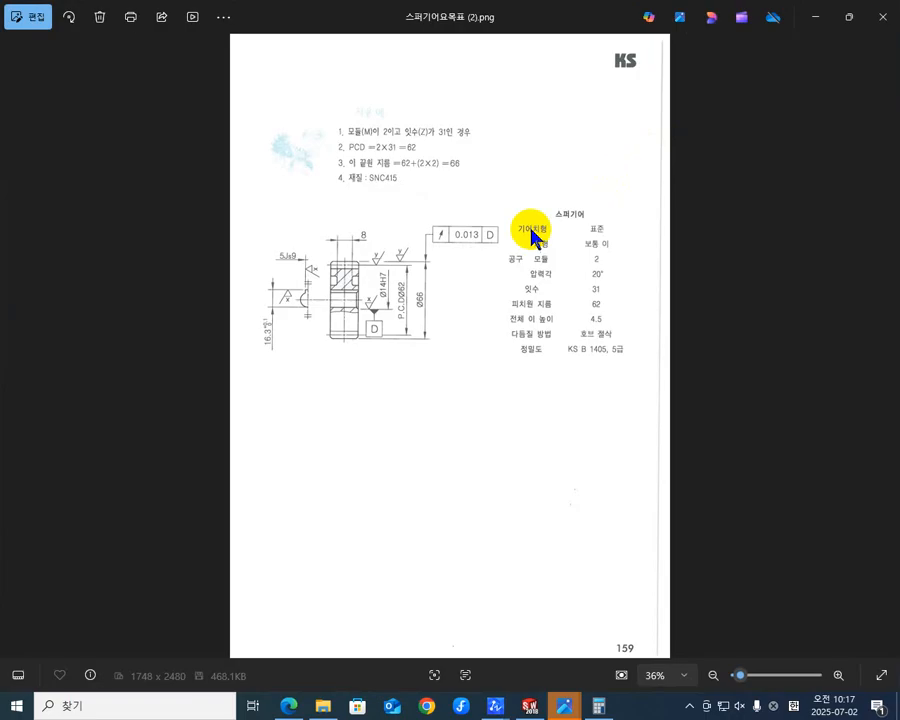
{"action": "left_click_drag", "start_coordinate": [332, 376], "coordinate": [342, 393]}
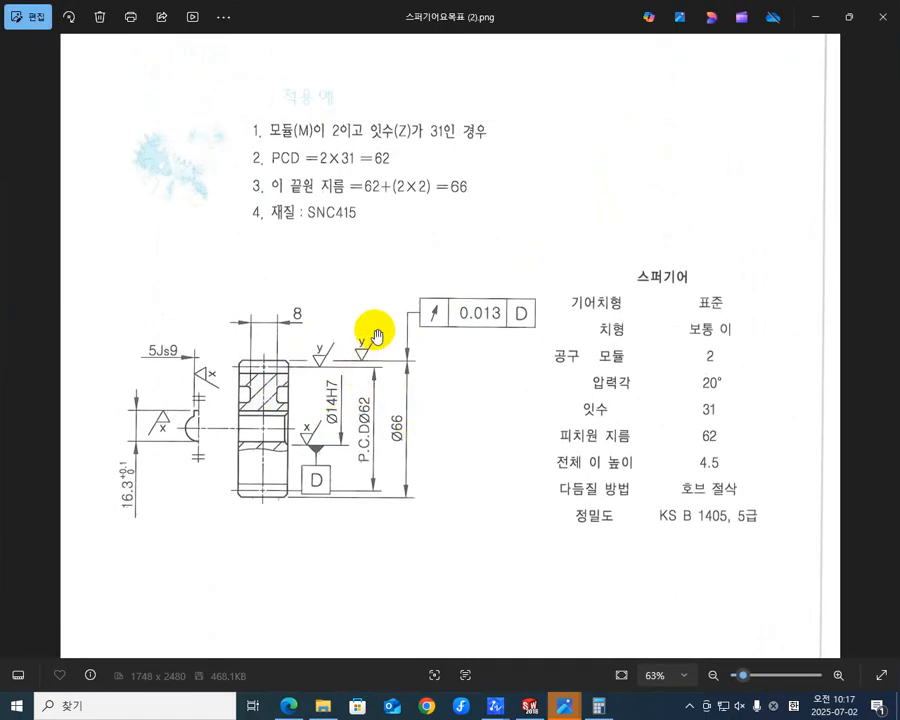
{"action": "scroll", "coordinate": [260, 400], "scroll_direction": "up", "scroll_amount": 2}
{"action": "left_click_drag", "start_coordinate": [251, 392], "coordinate": [366, 253]}
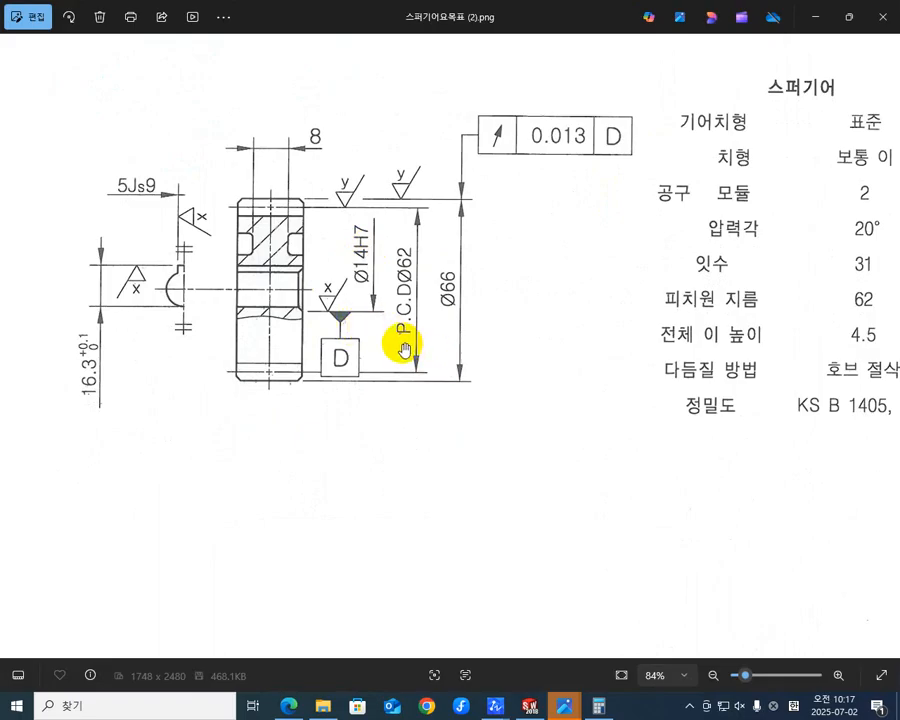
{"action": "left_click_drag", "start_coordinate": [392, 315], "coordinate": [392, 361]}
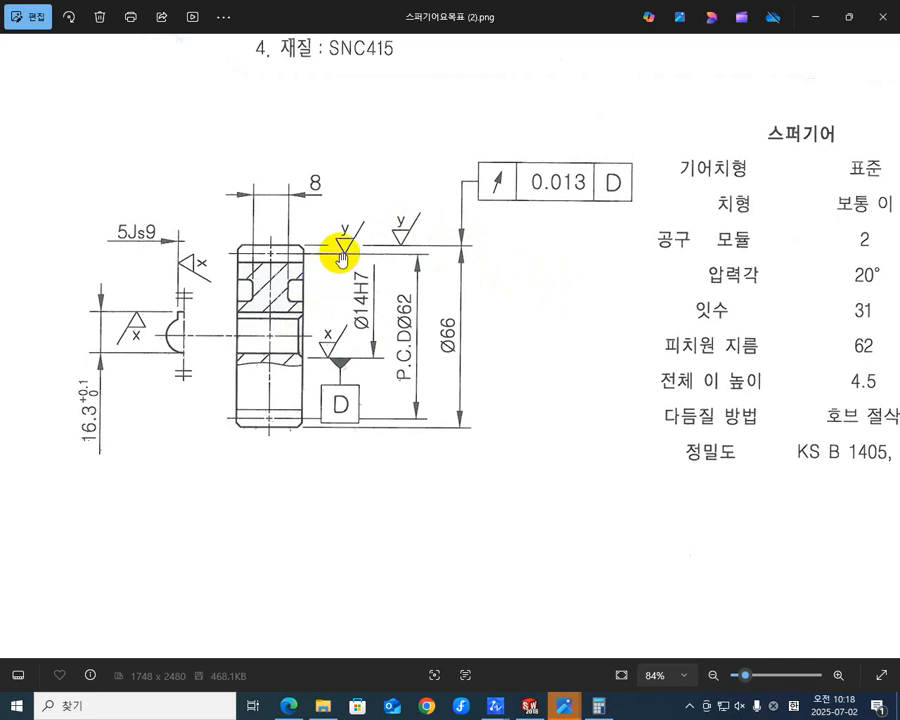
Step: Examine the surface finish symbols on the reference gear's tooth tip, pitch line and bore
{"action": "scroll", "coordinate": [375, 255], "scroll_direction": "up", "scroll_amount": 2}
{"action": "left_click_drag", "start_coordinate": [346, 263], "coordinate": [482, 293]}
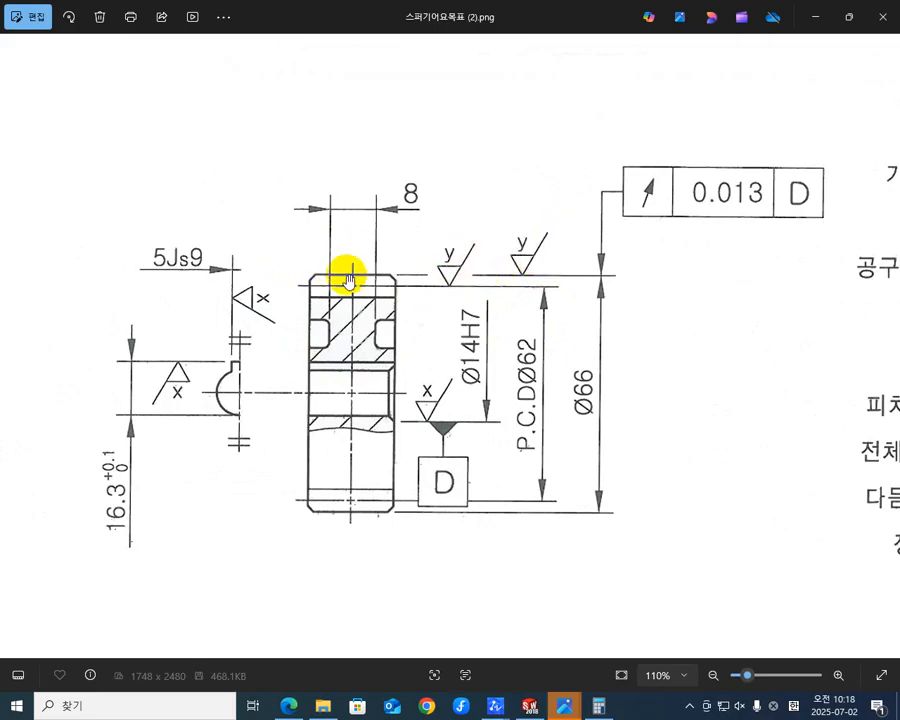
{"action": "scroll", "coordinate": [583, 249], "scroll_direction": "down", "scroll_amount": 1}
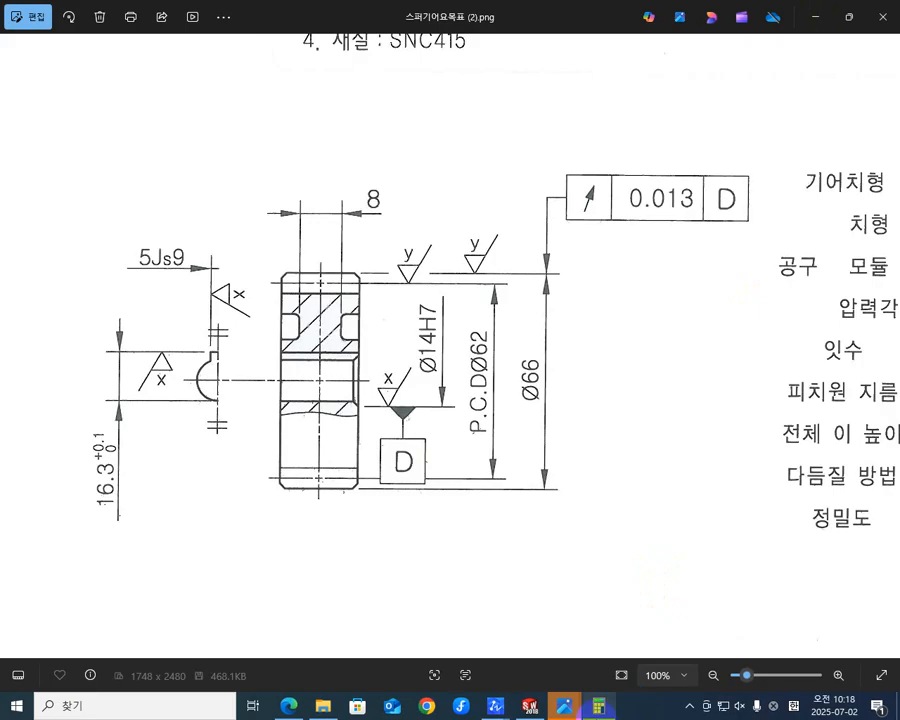
Step: Switch to the SOLIDWORKS assembly 축받침1.SLDASM and examine the tooth space cut into the spur gear up close
{"action": "left_click", "coordinate": [531, 706]}
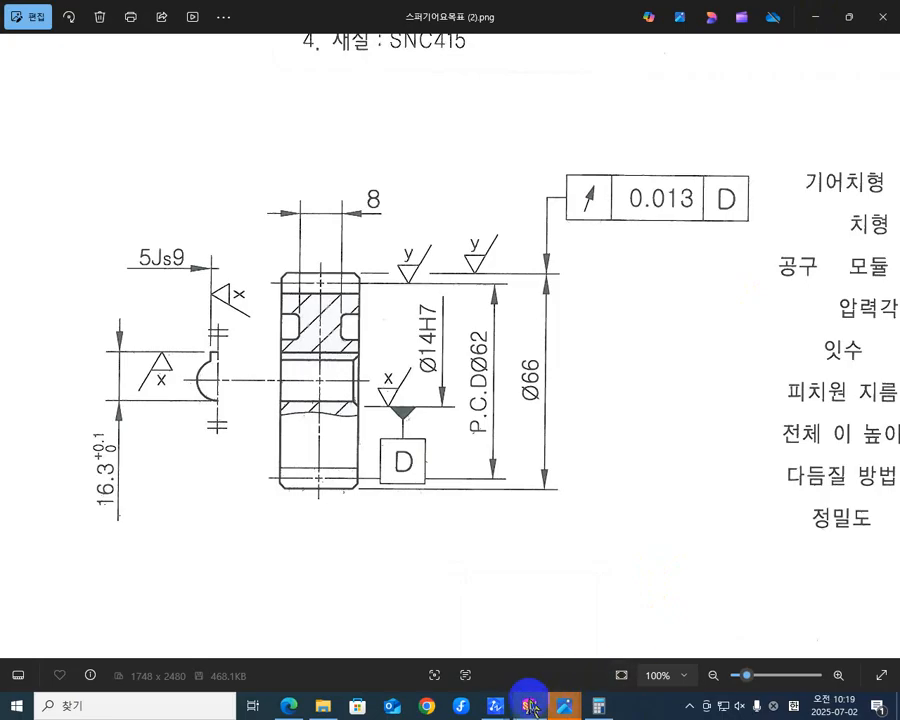
{"action": "scroll", "coordinate": [675, 526], "scroll_direction": "up", "scroll_amount": 1}
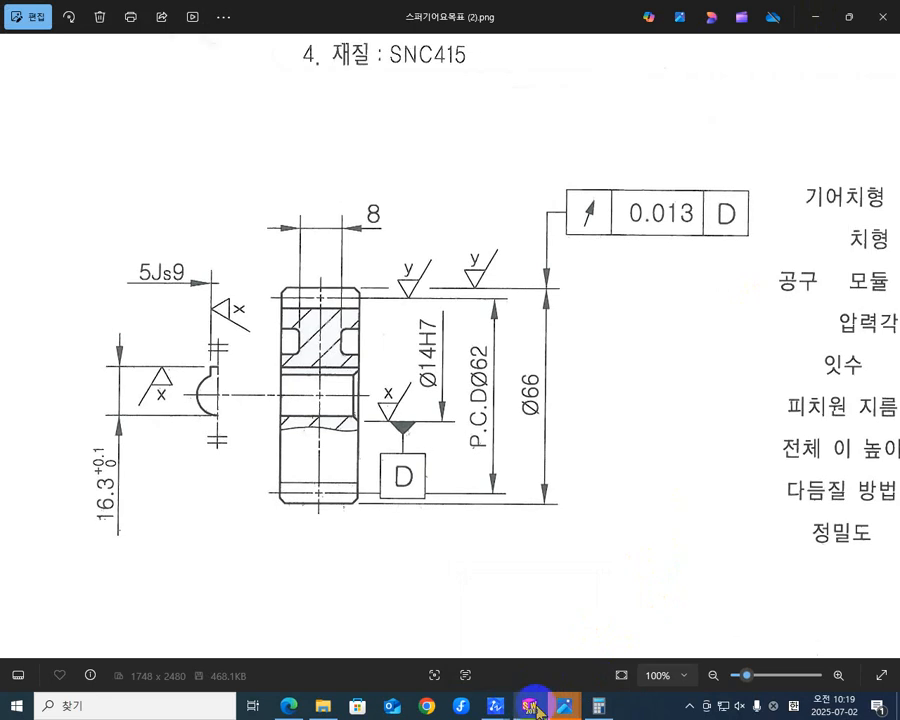
{"action": "left_click", "coordinate": [537, 707]}
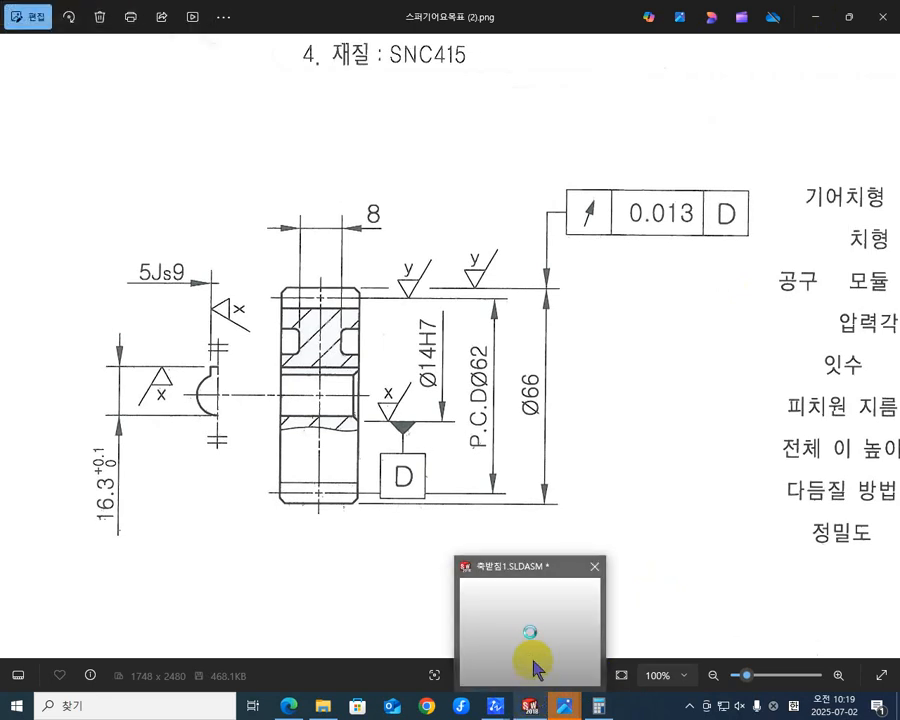
{"action": "left_click", "coordinate": [533, 660]}
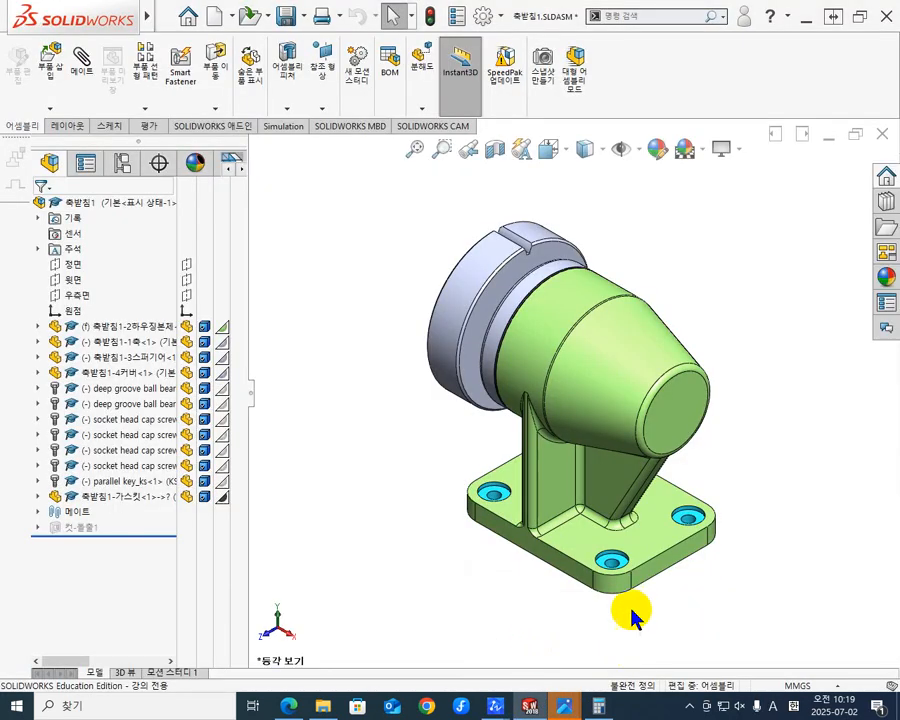
{"action": "scroll", "coordinate": [537, 248], "scroll_direction": "up", "scroll_amount": 3}
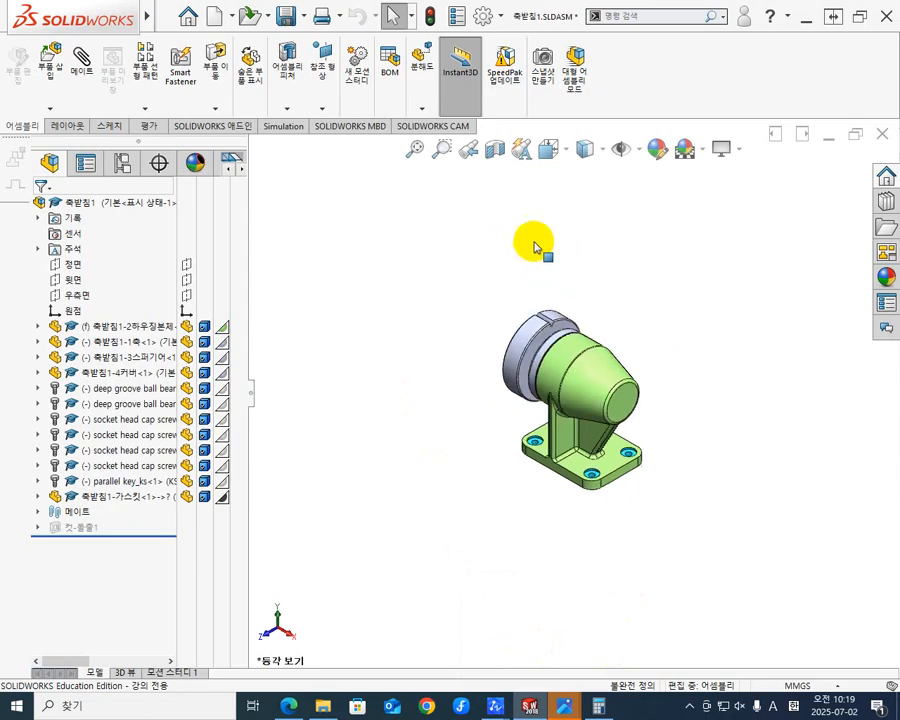
{"action": "scroll", "coordinate": [537, 247], "scroll_direction": "down", "scroll_amount": 6}
{"action": "scroll", "coordinate": [595, 460], "scroll_direction": "down", "scroll_amount": 1}
{"action": "middle_click_drag", "start_coordinate": [597, 464], "coordinate": [567, 509]}
{"action": "scroll", "coordinate": [560, 464], "scroll_direction": "up", "scroll_amount": 4}
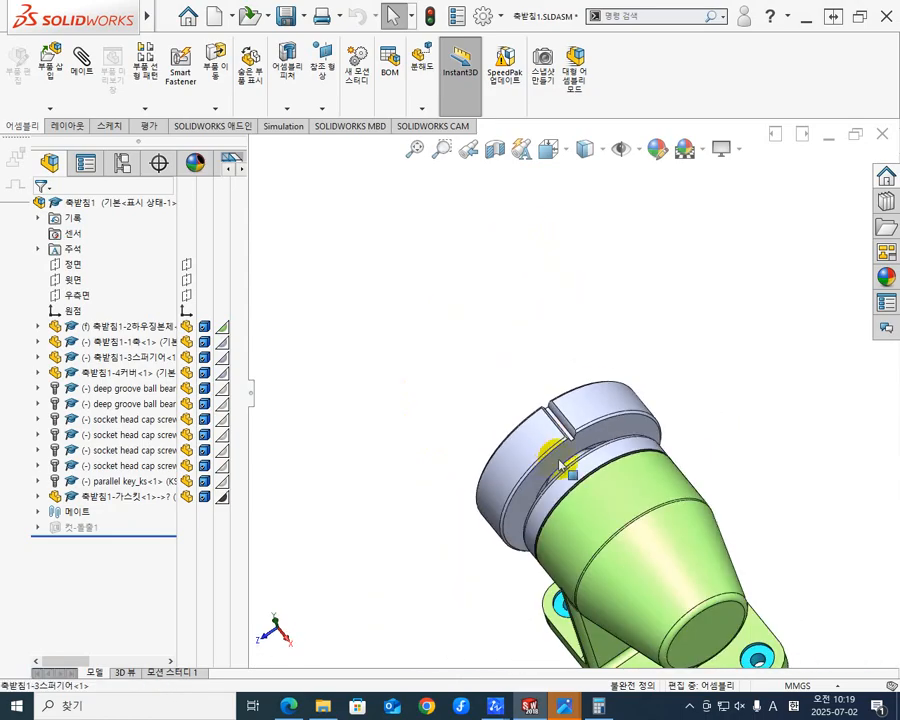
{"action": "scroll", "coordinate": [562, 466], "scroll_direction": "down", "scroll_amount": 8}
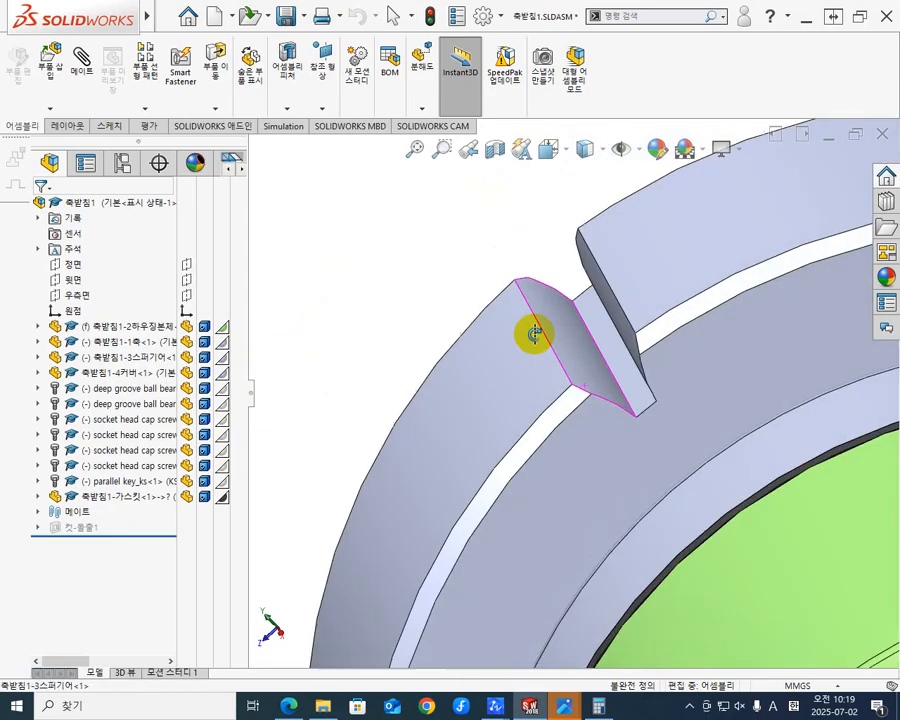
{"action": "middle_click_drag", "start_coordinate": [534, 335], "coordinate": [580, 404]}
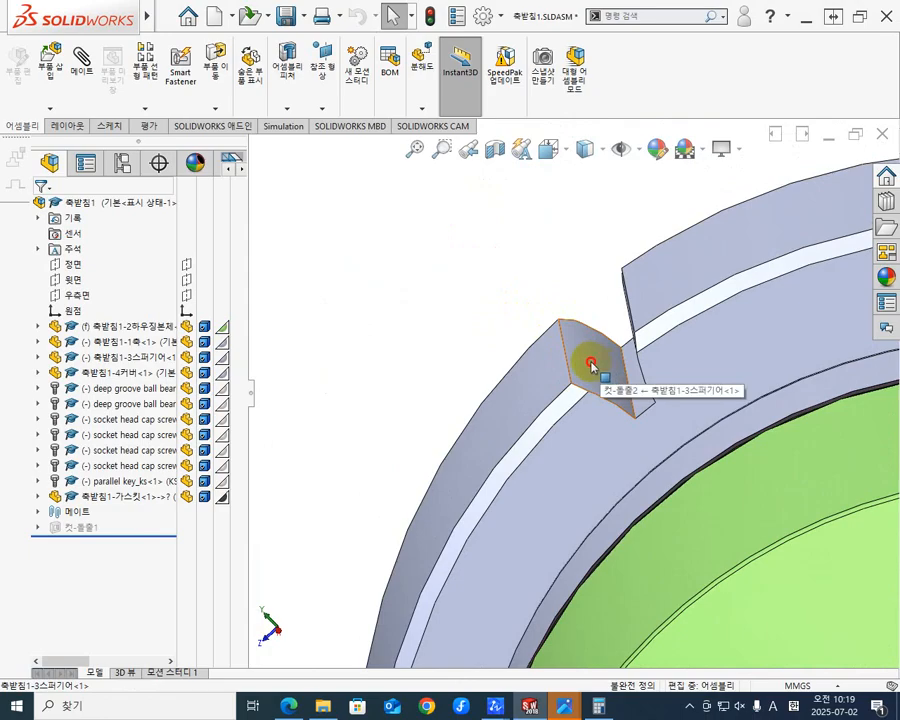
Step: Select the tooth flank face of the spur gear's tooth space, inspect it, and minimize the SOLIDWORKS assembly
{"action": "left_click", "coordinate": [592, 364]}
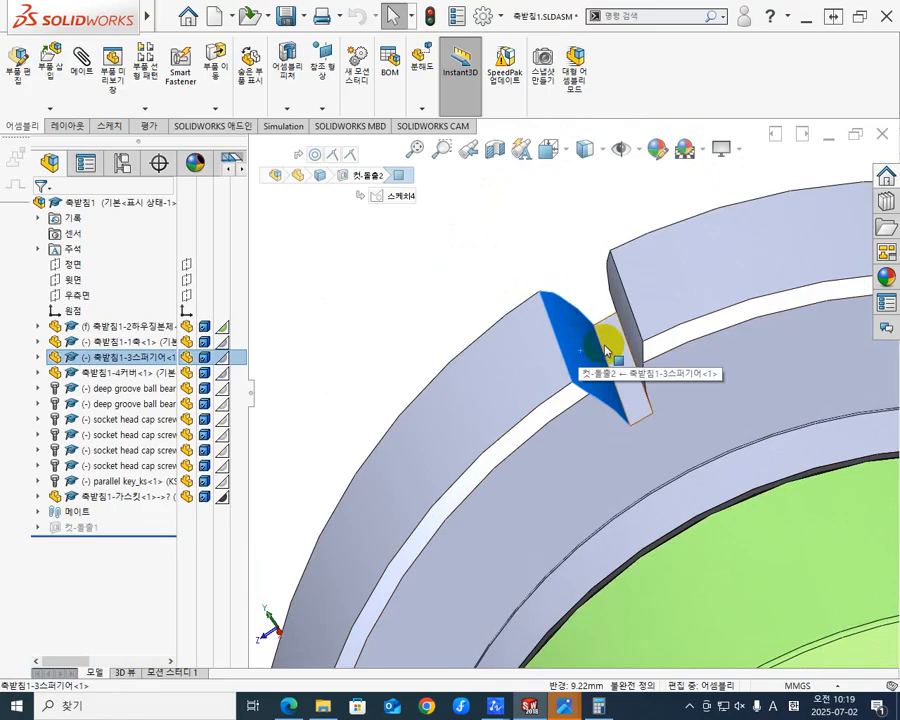
{"action": "mouse_move", "coordinate": [584, 362]}
{"action": "middle_mouse_down"}
{"action": "mouse_move", "coordinate": [575, 360]}
{"action": "mouse_move", "coordinate": [576, 338]}
{"action": "mouse_move", "coordinate": [569, 378]}
{"action": "mouse_move", "coordinate": [573, 313]}
{"action": "mouse_move", "coordinate": [568, 333]}
{"action": "mouse_move", "coordinate": [622, 340]}
{"action": "mouse_move", "coordinate": [633, 330]}
{"action": "mouse_move", "coordinate": [568, 360]}
{"action": "middle_mouse_up"}
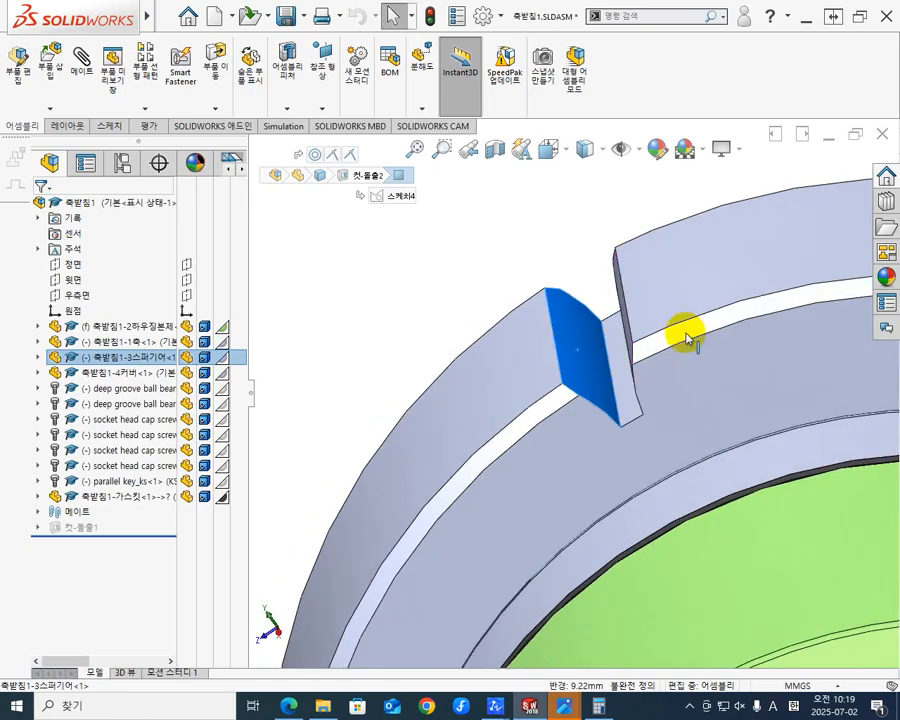
{"action": "left_click", "coordinate": [807, 19]}
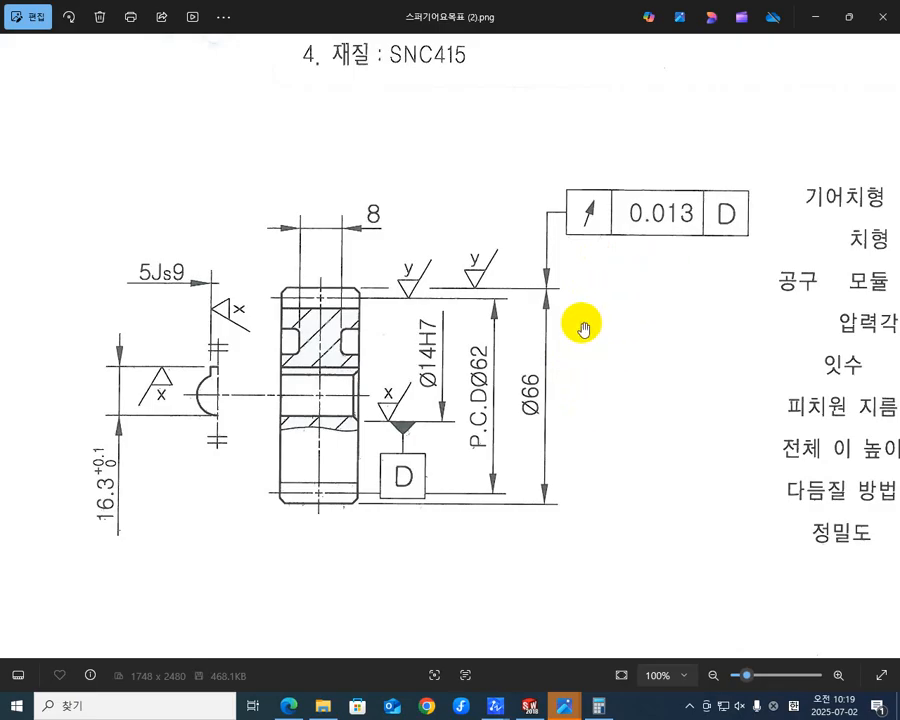
Step: Study the reference spur gear's dimensions and specification table, and move the image window aside to return to the ZWCAD drawing
{"action": "scroll", "coordinate": [542, 422], "scroll_direction": "down", "scroll_amount": 2}
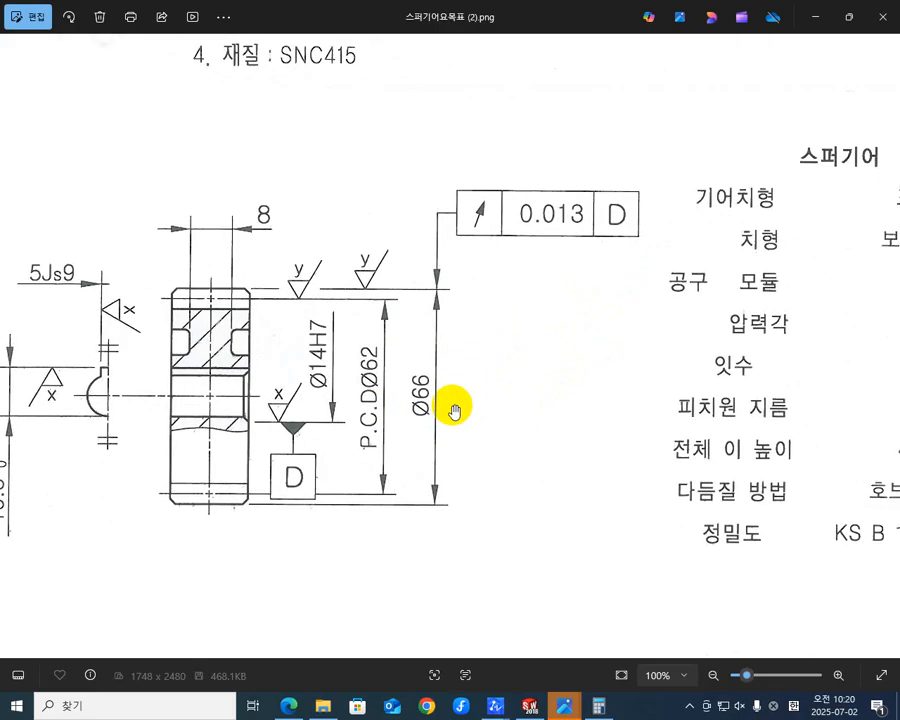
{"action": "left_click_drag", "start_coordinate": [567, 342], "coordinate": [388, 378]}
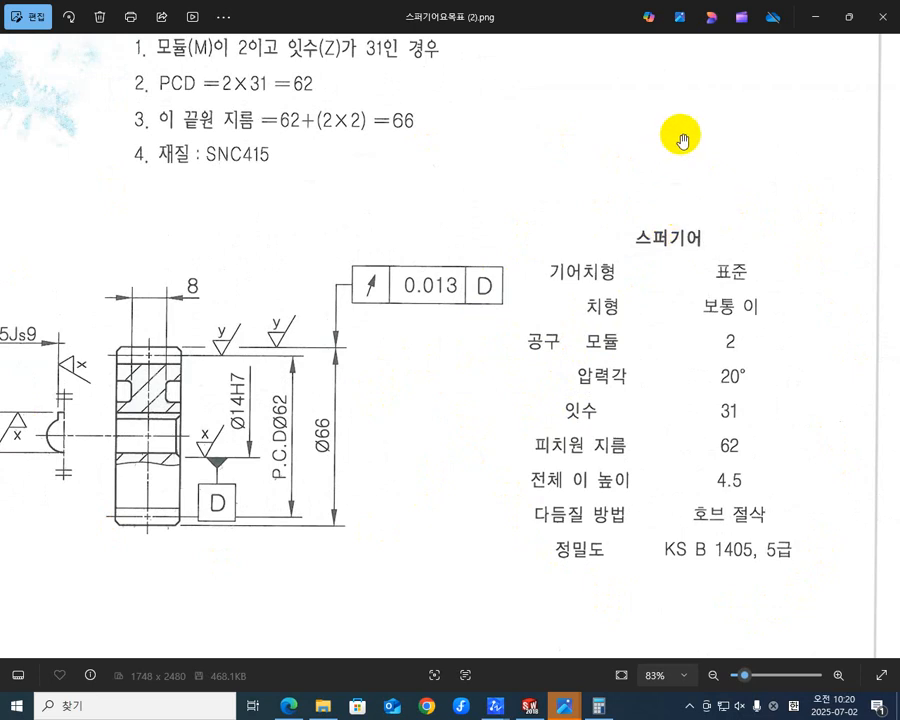
{"action": "left_click_drag", "start_coordinate": [526, 28], "coordinate": [2, 55]}
{"action": "left_click", "coordinate": [26, 345]}
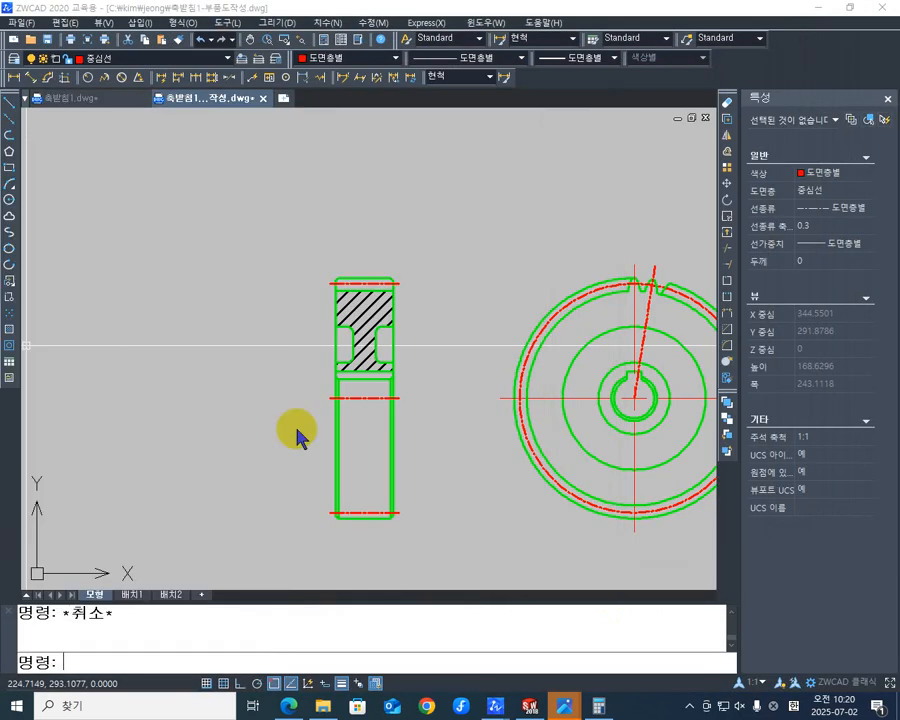
Step: Switch to the KS standards PDF and examine the 스퍼기어 요목표 rows for module, number of teeth, whole tooth height and pitch diameter
{"action": "left_click", "coordinate": [300, 710]}
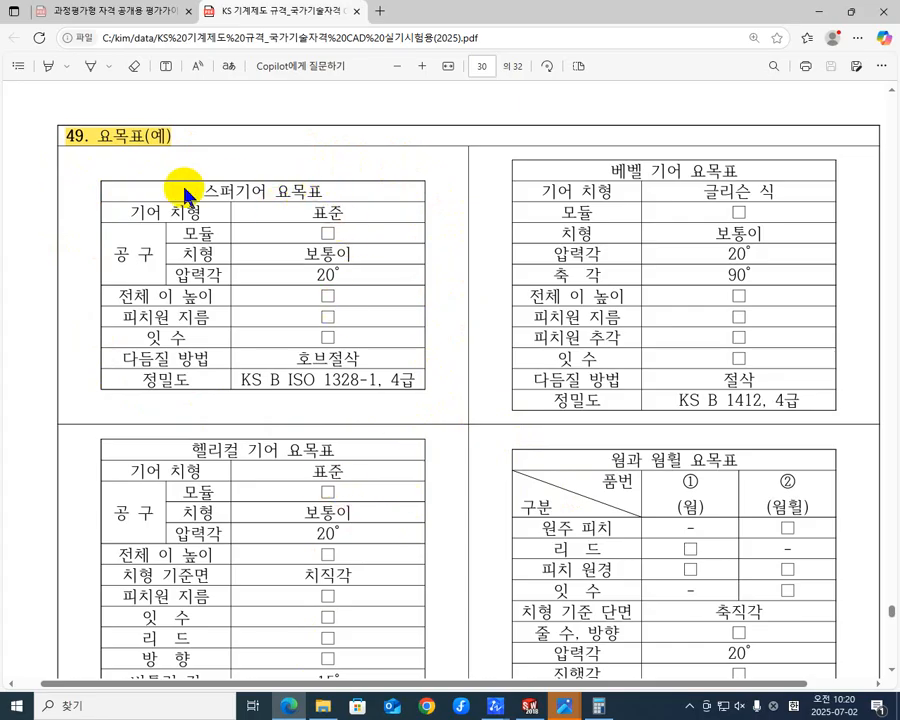
{"action": "left_click_drag", "start_coordinate": [151, 214], "coordinate": [217, 238]}
{"action": "left_click", "coordinate": [226, 299]}
{"action": "left_click", "coordinate": [478, 304]}
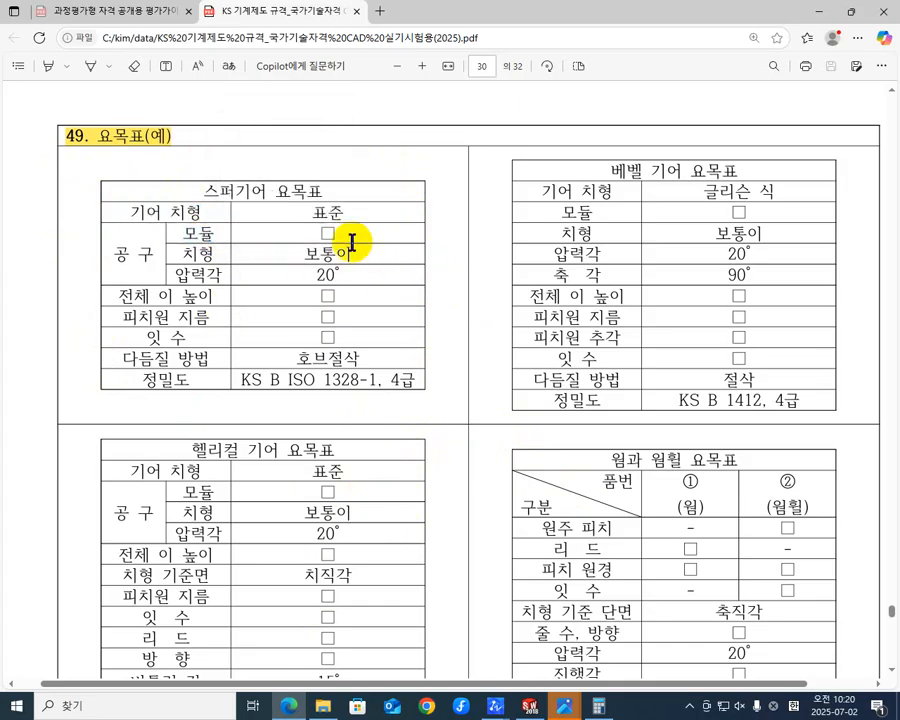
{"action": "left_click_drag", "start_coordinate": [328, 233], "coordinate": [330, 242]}
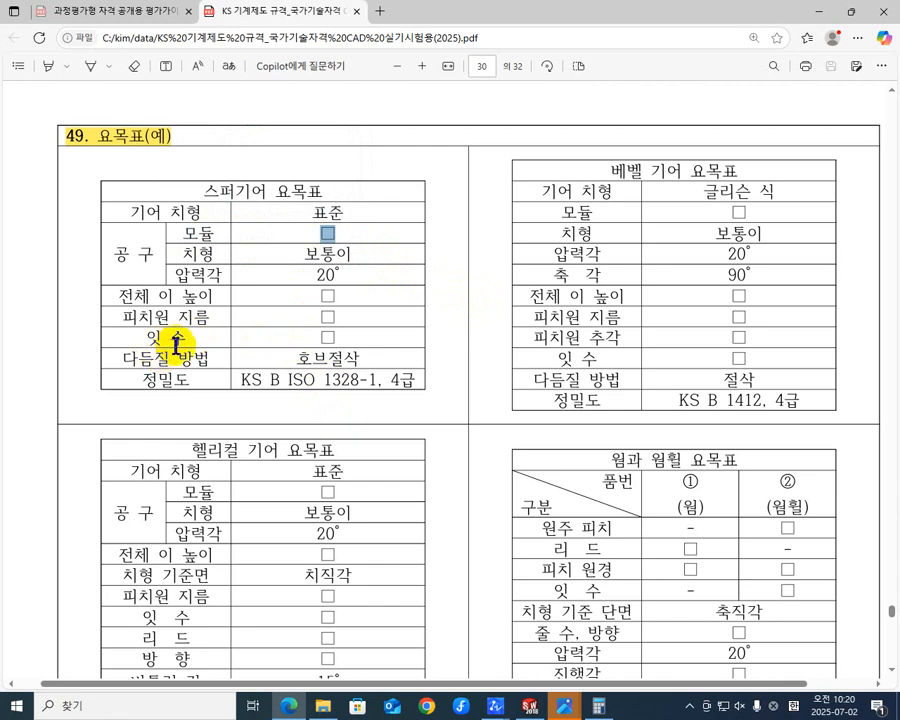
{"action": "left_click_drag", "start_coordinate": [322, 336], "coordinate": [333, 339]}
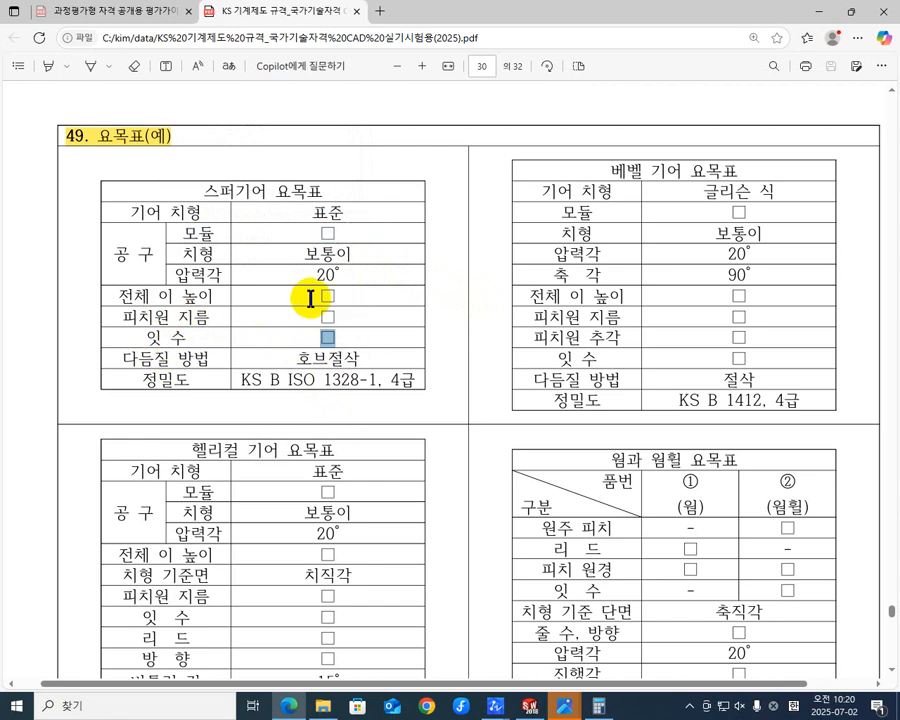
{"action": "left_click_drag", "start_coordinate": [317, 296], "coordinate": [345, 295]}
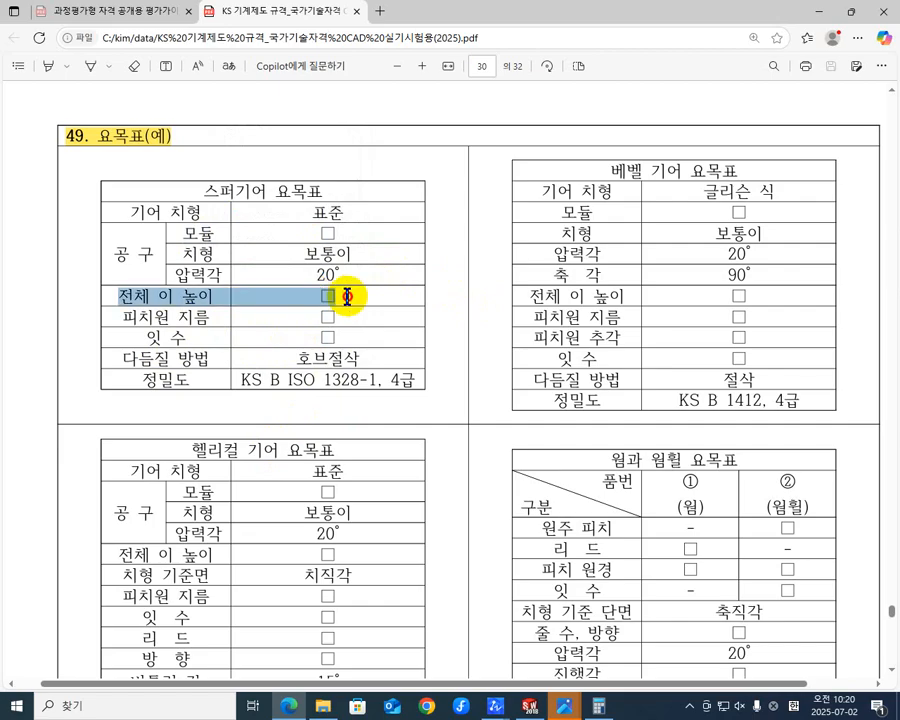
{"action": "left_click", "coordinate": [162, 313]}
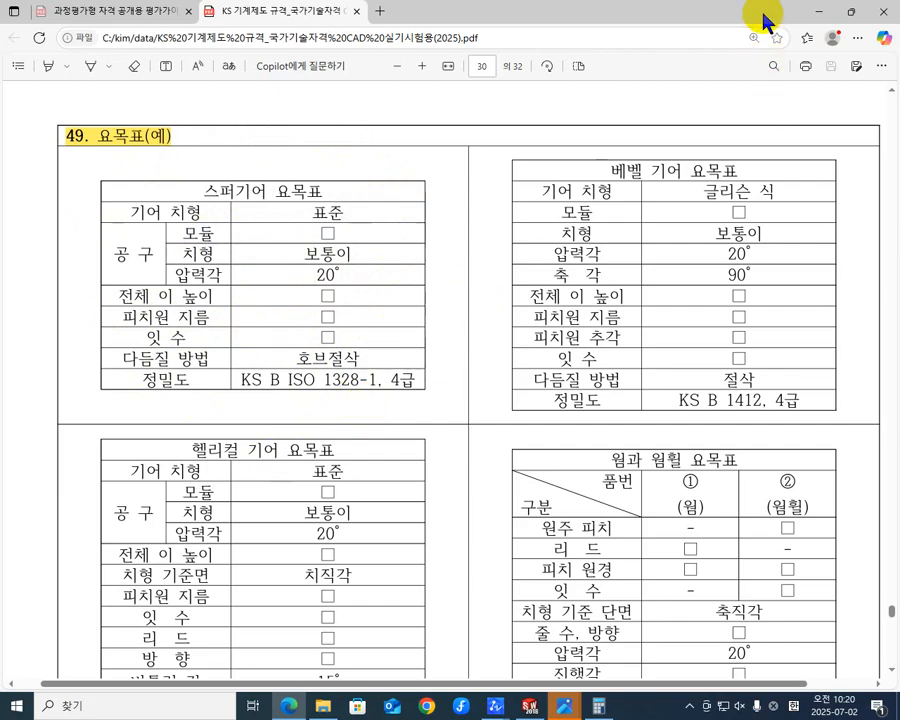
Step: Move the PDF window aside to uncover the ZWCAD drawing and close its Properties palette
{"action": "mouse_move", "coordinate": [762, 22]}
{"action": "left_mouse_down"}
{"action": "mouse_move", "coordinate": [321, 100]}
{"action": "mouse_move", "coordinate": [2, 99]}
{"action": "left_mouse_up"}
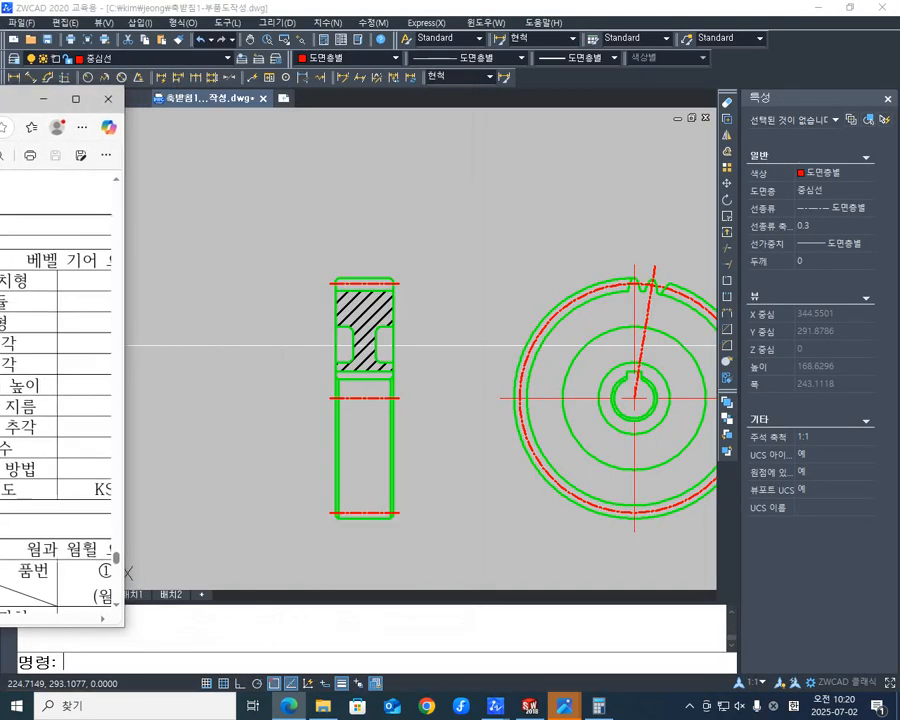
{"action": "left_click", "coordinate": [307, 366]}
{"action": "key", "text": "Escape"}
{"action": "middle_click_drag", "start_coordinate": [144, 386], "coordinate": [189, 410]}
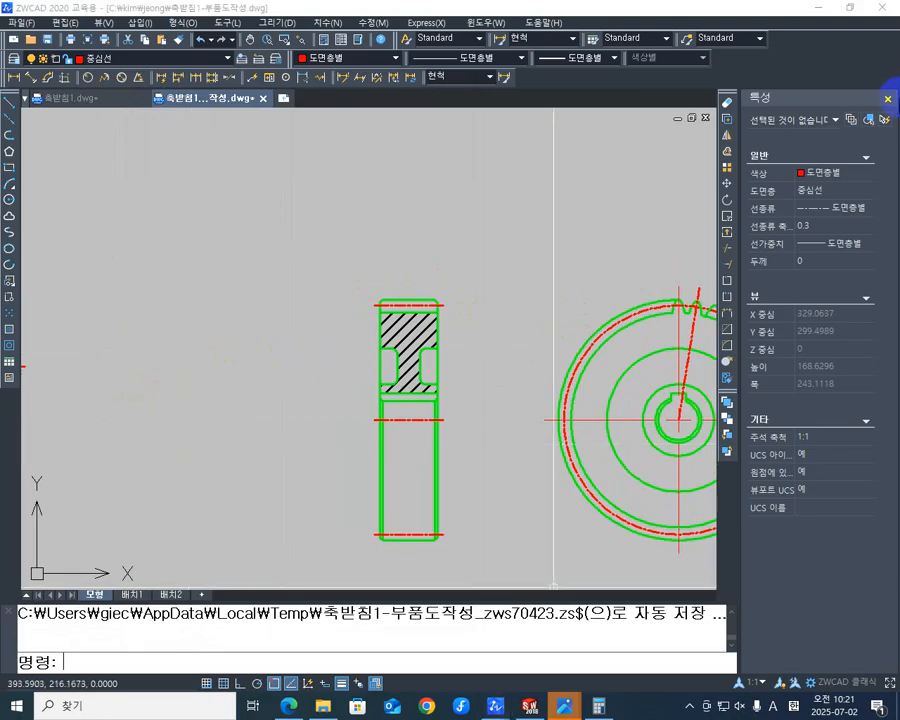
{"action": "left_click", "coordinate": [887, 99]}
{"action": "scroll", "coordinate": [508, 336], "scroll_direction": "down", "scroll_amount": 2}
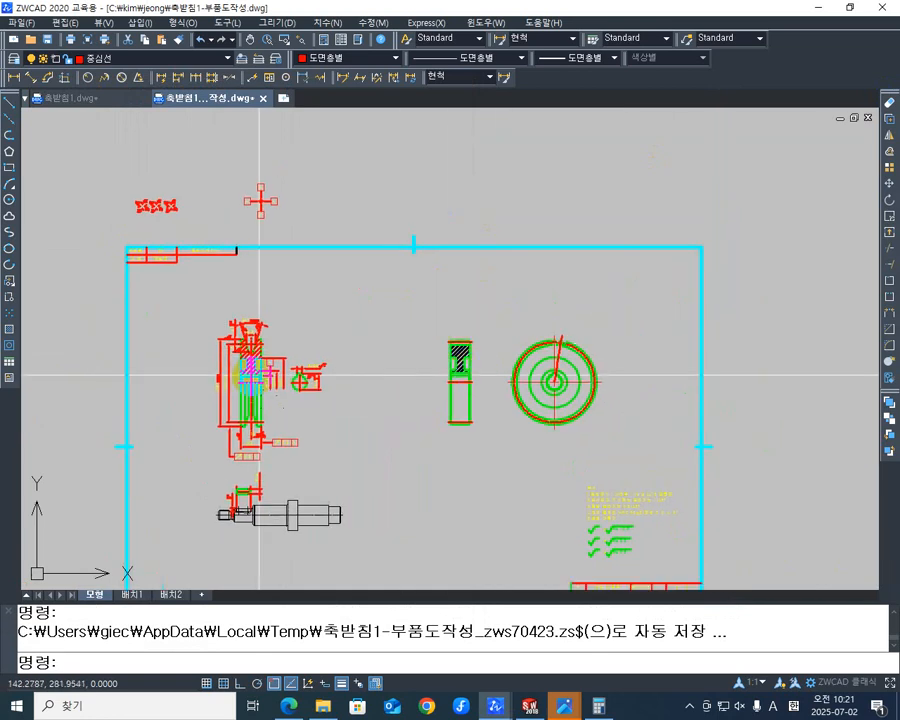
Step: Arrange the ZWCAD window beside the PDF so the whole 스퍼기어 요목표 table stays readable next to the drawing
{"action": "left_click", "coordinate": [849, 7]}
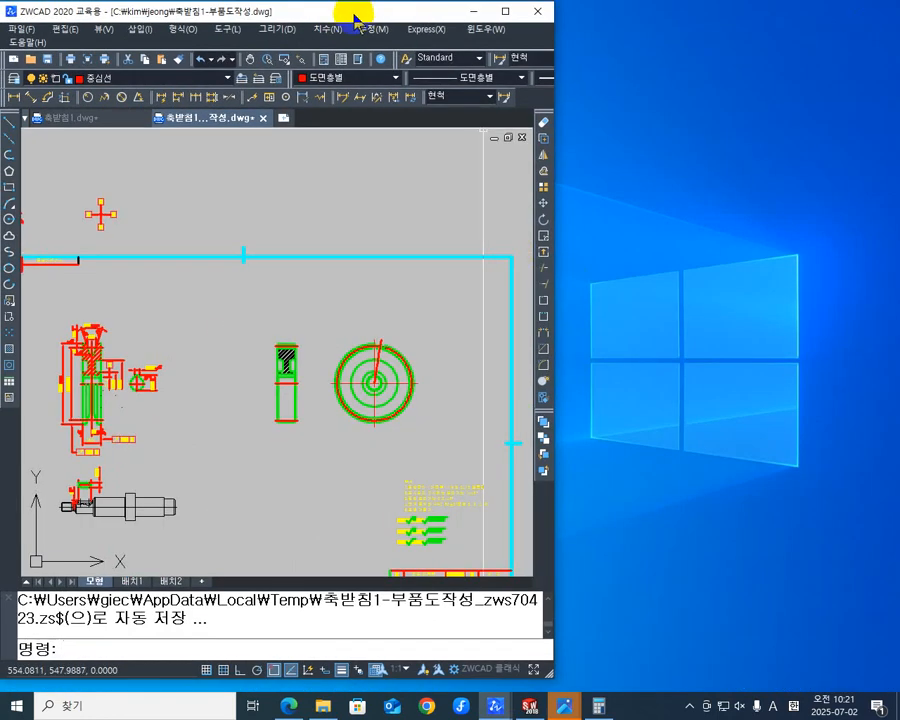
{"action": "left_click_drag", "start_coordinate": [355, 18], "coordinate": [687, 25]}
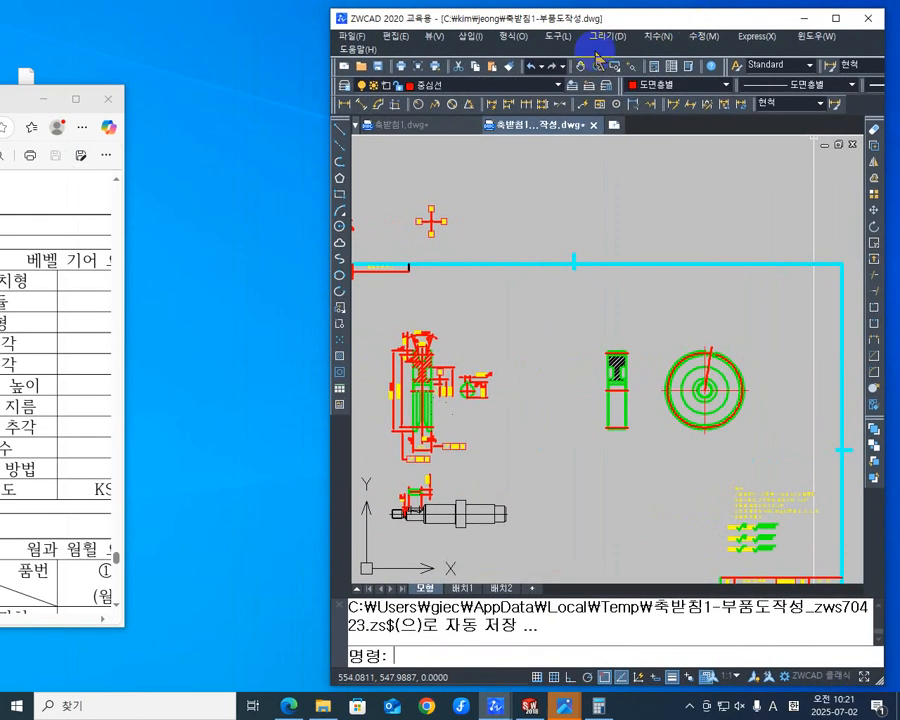
{"action": "mouse_move", "coordinate": [60, 99]}
{"action": "left_mouse_down"}
{"action": "mouse_move", "coordinate": [392, 104]}
{"action": "mouse_move", "coordinate": [321, 88]}
{"action": "left_mouse_up"}
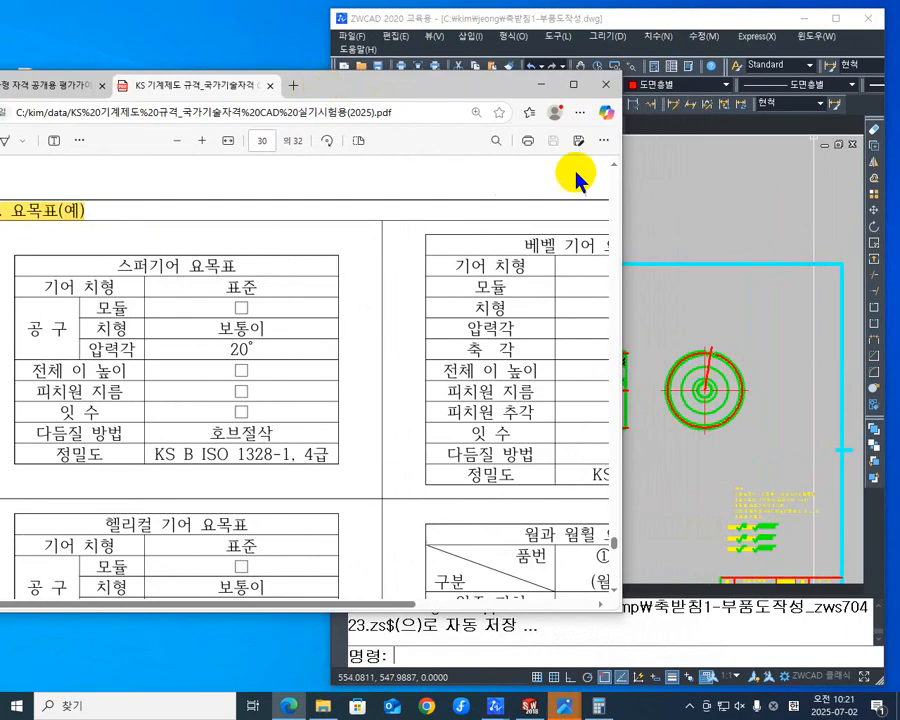
{"action": "left_click", "coordinate": [682, 187]}
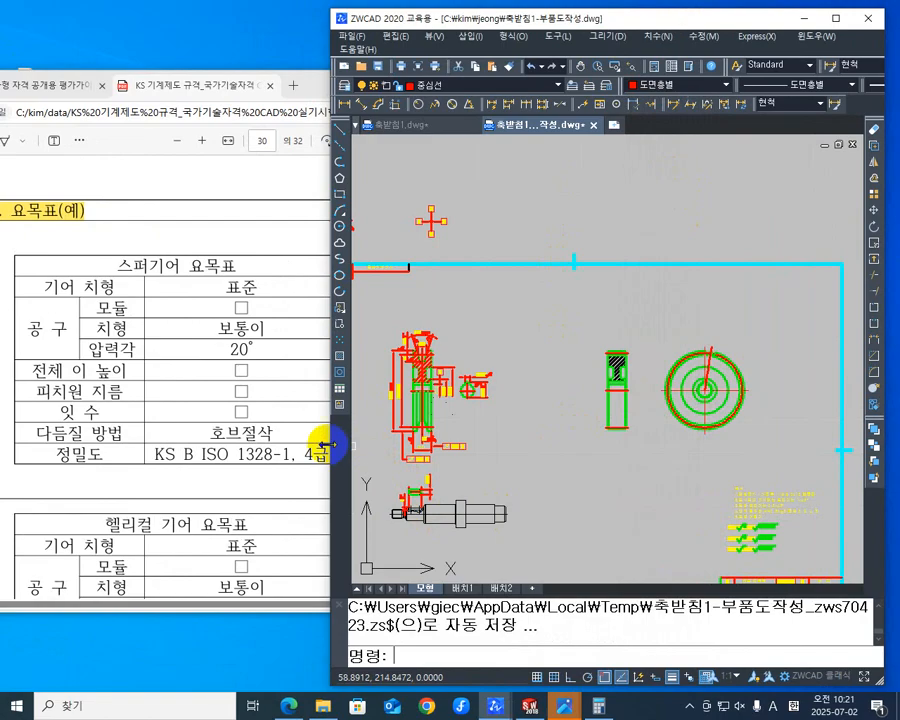
{"action": "left_click_drag", "start_coordinate": [331, 446], "coordinate": [363, 457]}
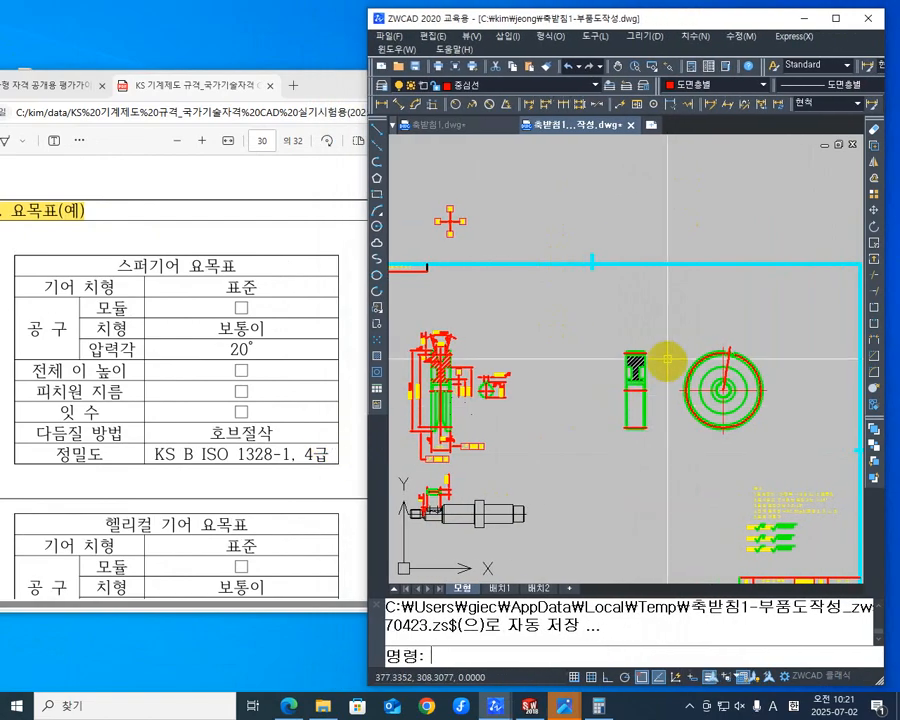
Step: Examine the empty sheet area above the gear's section view as the location for the spur gear specification table
{"action": "scroll", "coordinate": [610, 335], "scroll_direction": "up", "scroll_amount": 3}
{"action": "scroll", "coordinate": [574, 343], "scroll_direction": "up", "scroll_amount": 2}
{"action": "mouse_move", "coordinate": [488, 298]}
{"action": "middle_mouse_down"}
{"action": "mouse_move", "coordinate": [546, 345]}
{"action": "mouse_move", "coordinate": [627, 376]}
{"action": "mouse_move", "coordinate": [594, 380]}
{"action": "middle_mouse_up"}
{"action": "scroll", "coordinate": [625, 376], "scroll_direction": "up", "scroll_amount": 2}
{"action": "scroll", "coordinate": [594, 380], "scroll_direction": "down", "scroll_amount": 1}
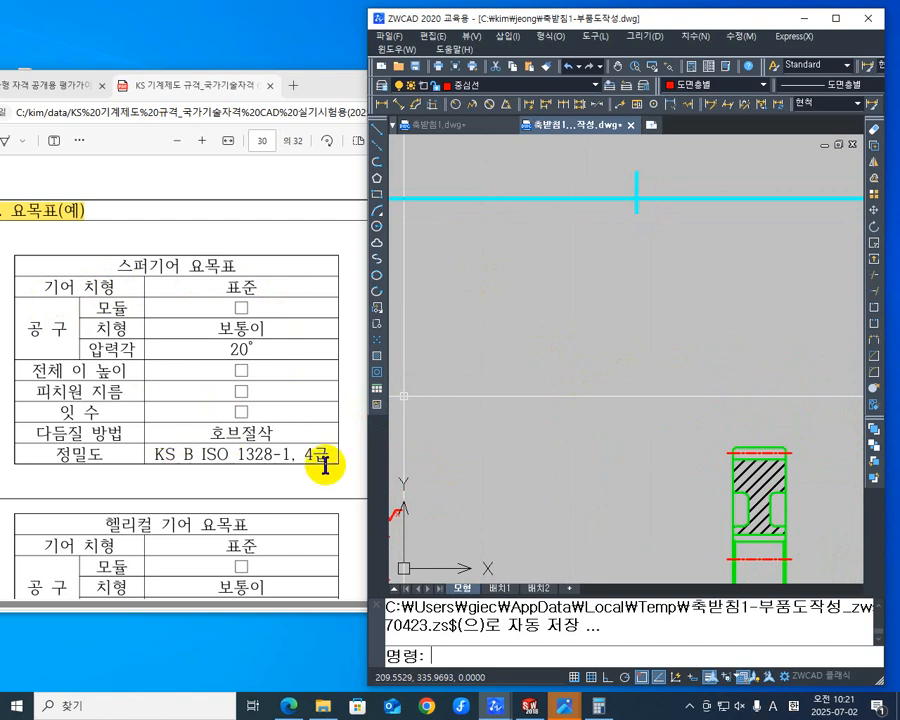
{"action": "left_click", "coordinate": [476, 362]}
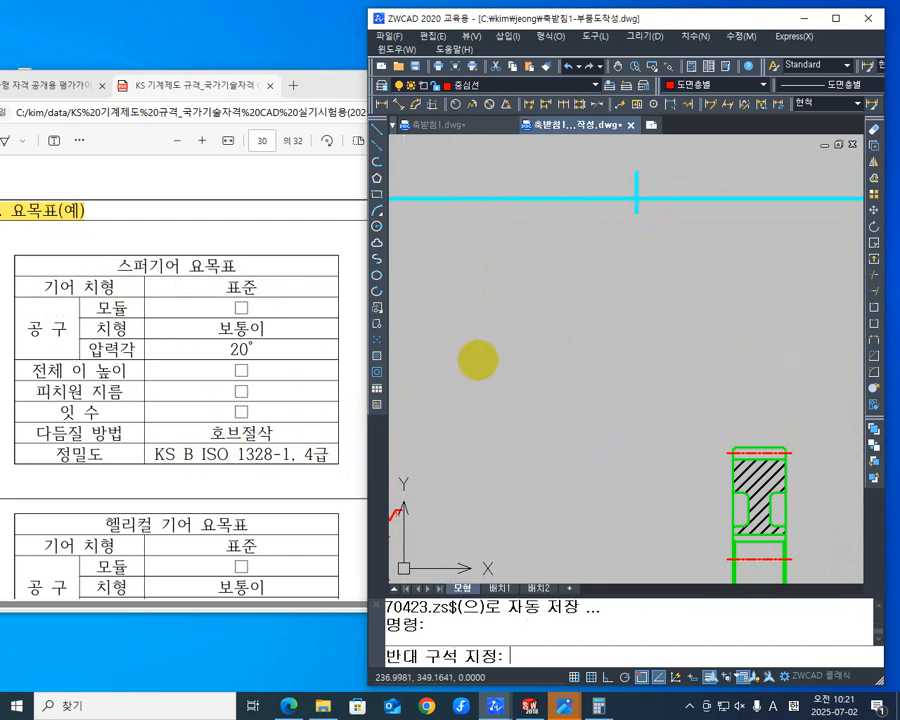
{"action": "mouse_move", "coordinate": [528, 351]}
{"action": "middle_mouse_down"}
{"action": "mouse_move", "coordinate": [470, 384]}
{"action": "mouse_move", "coordinate": [477, 395]}
{"action": "mouse_move", "coordinate": [497, 355]}
{"action": "mouse_move", "coordinate": [596, 316]}
{"action": "mouse_move", "coordinate": [542, 368]}
{"action": "mouse_move", "coordinate": [516, 348]}
{"action": "mouse_move", "coordinate": [512, 360]}
{"action": "middle_mouse_up"}
{"action": "left_click", "coordinate": [471, 359]}
{"action": "scroll", "coordinate": [587, 321], "scroll_direction": "down", "scroll_amount": 1}
{"action": "scroll", "coordinate": [586, 345], "scroll_direction": "down", "scroll_amount": 1}
{"action": "scroll", "coordinate": [588, 349], "scroll_direction": "up", "scroll_amount": 1}
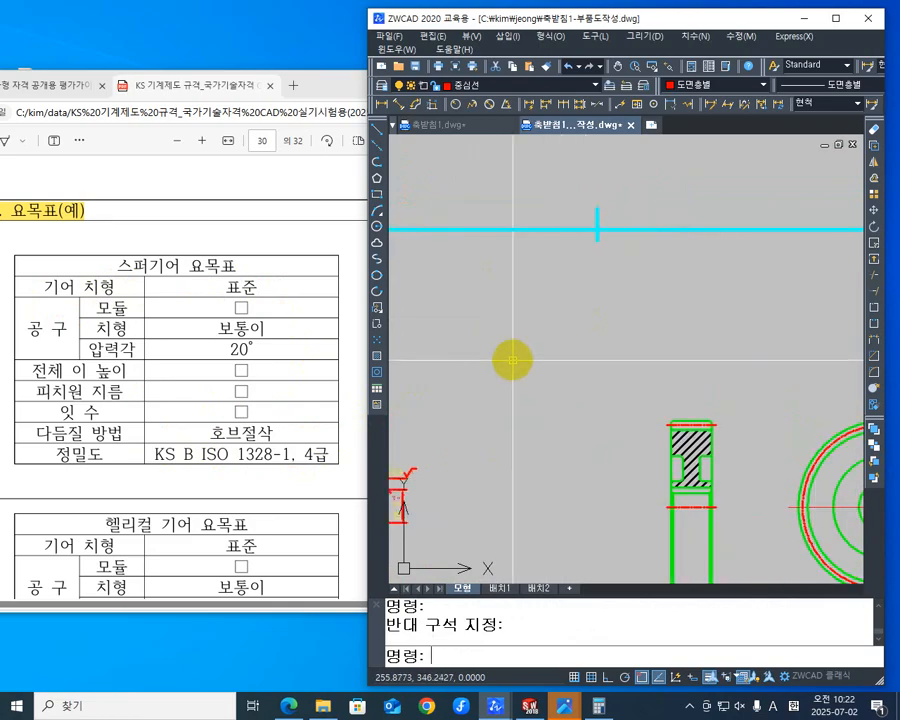
Step: Turn on ortho mode and draw a 90 mm horizontal line above the gear's section view on the 중심선 layer
{"action": "type", "text": "L"}
{"action": "key", "text": "Return"}
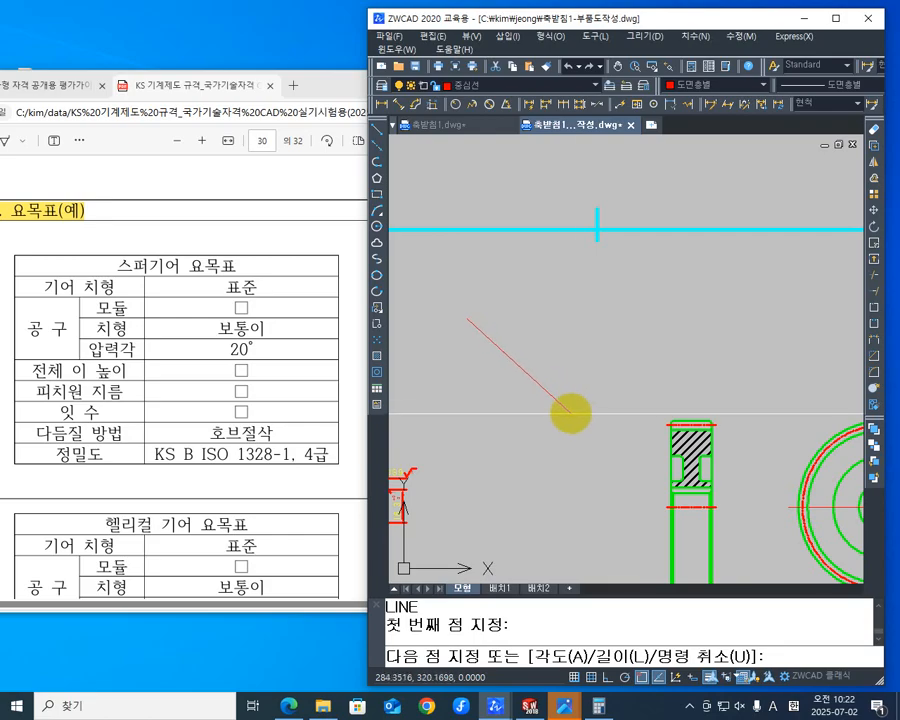
{"action": "key", "text": "F8"}
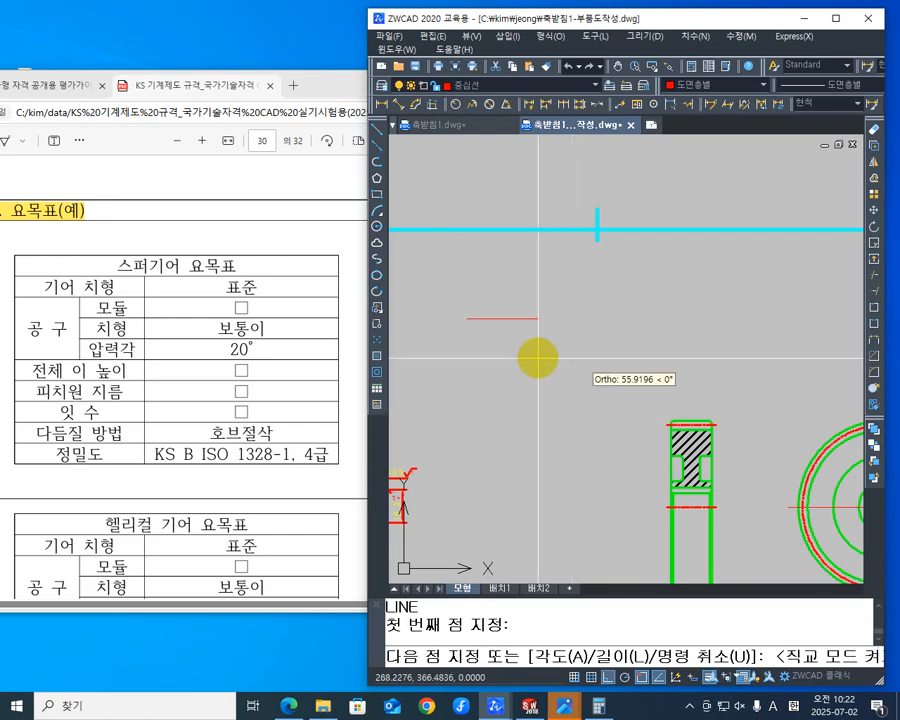
{"action": "left_click", "coordinate": [399, 356]}
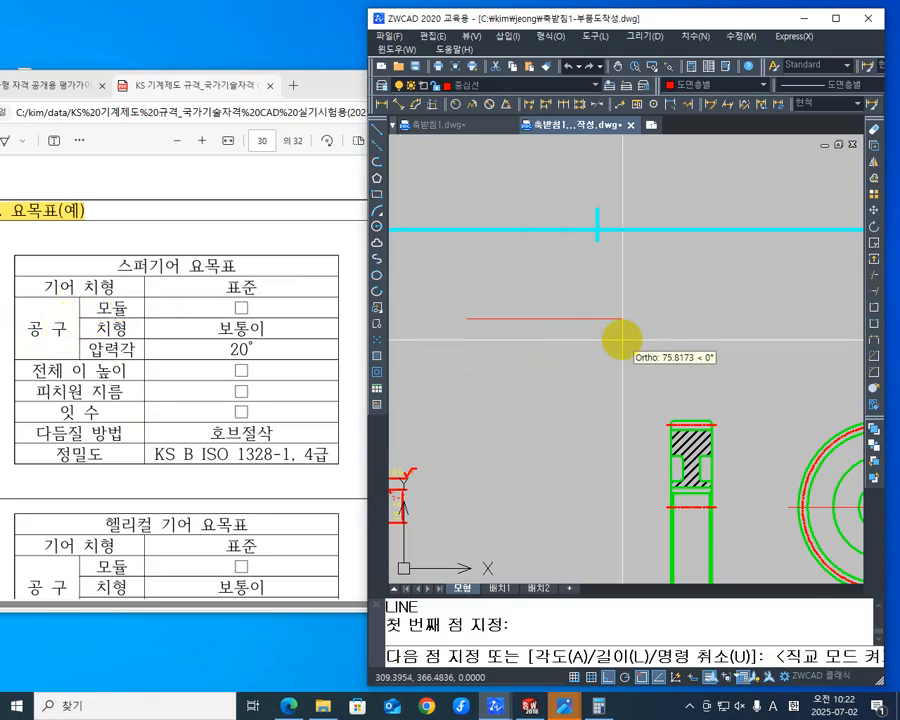
{"action": "type", "text": "90"}
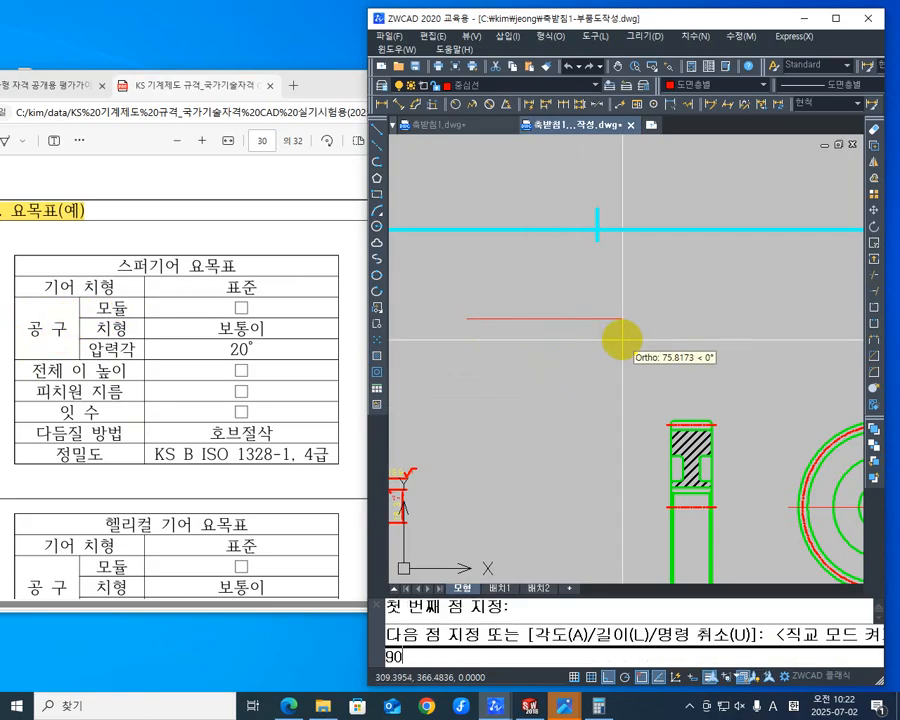
{"action": "key", "text": "Return"}
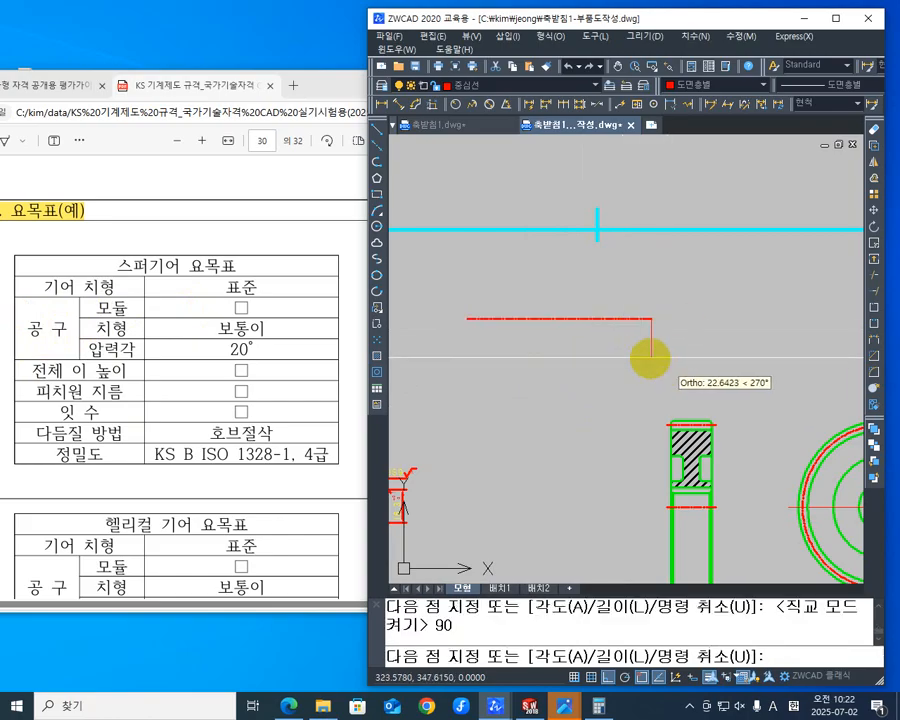
{"action": "scroll", "coordinate": [625, 349], "scroll_direction": "up", "scroll_amount": 3}
{"action": "key", "text": "Escape"}
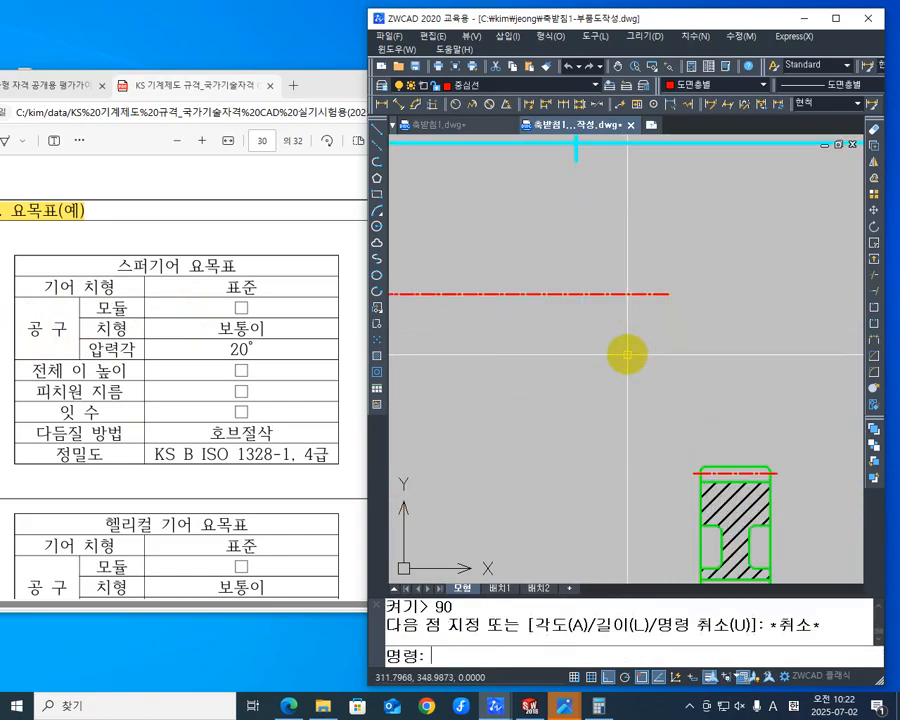
Step: Erase the 90 mm horizontal line drawn on the 중심선 layer
{"action": "middle_click_drag", "start_coordinate": [624, 350], "coordinate": [746, 442]}
{"action": "left_click", "coordinate": [746, 442]}
{"action": "left_click", "coordinate": [636, 346]}
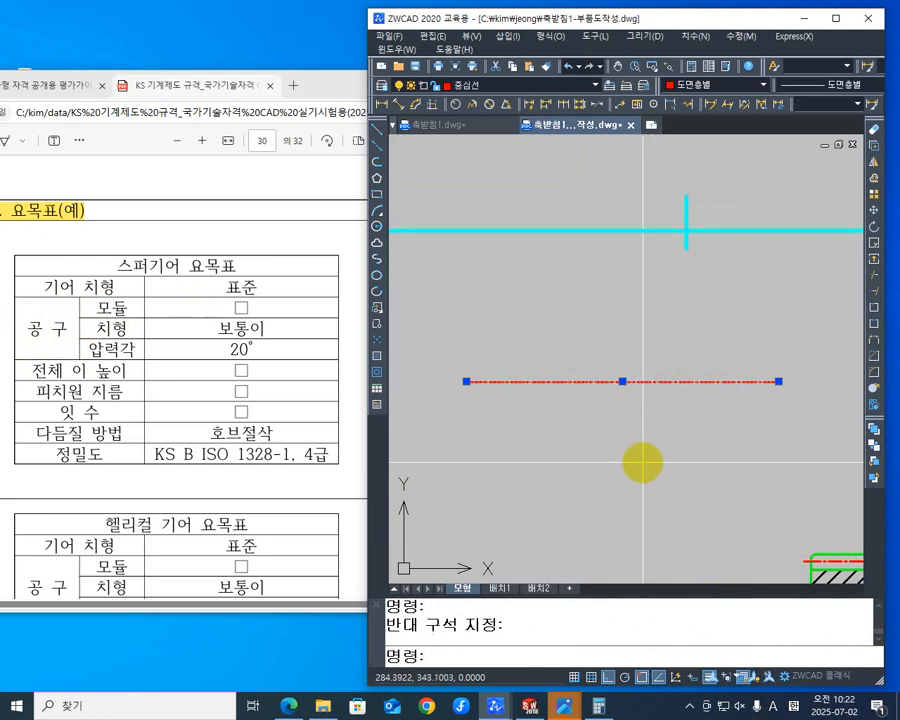
{"action": "key", "text": "Delete"}
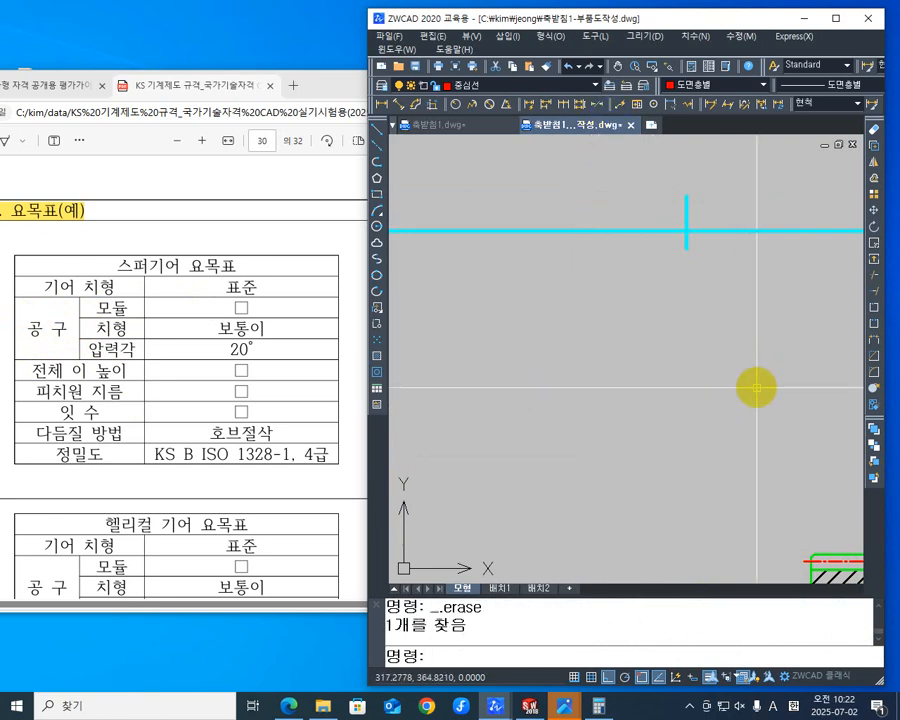
Step: Make 가는실선 the current layer for drawing the specification table above the part views
{"action": "scroll", "coordinate": [760, 398], "scroll_direction": "down", "scroll_amount": 2}
{"action": "middle_click_drag", "start_coordinate": [787, 412], "coordinate": [713, 402]}
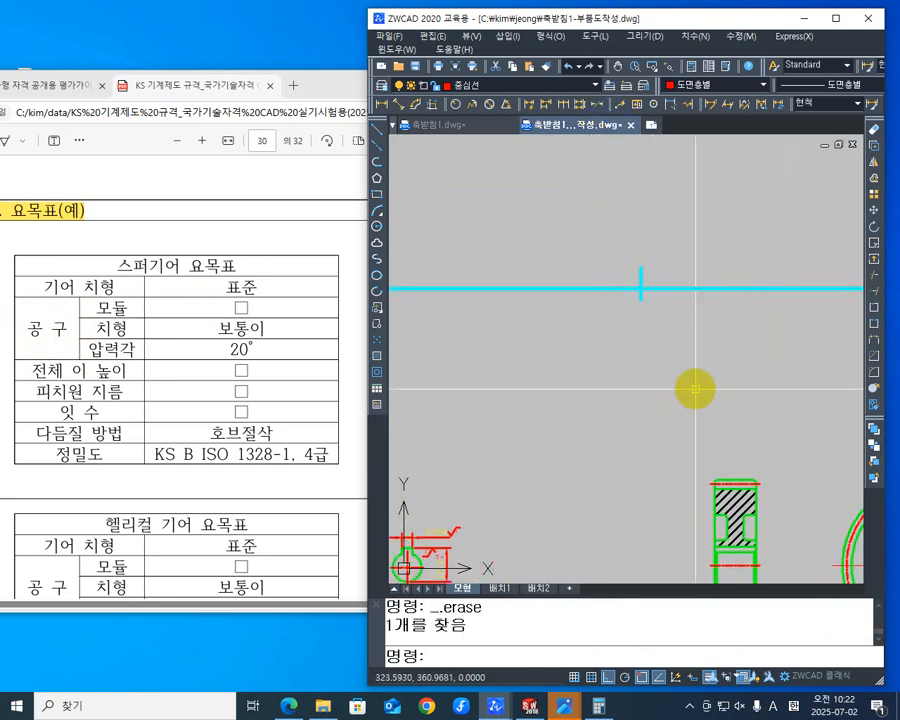
{"action": "left_click", "coordinate": [596, 86]}
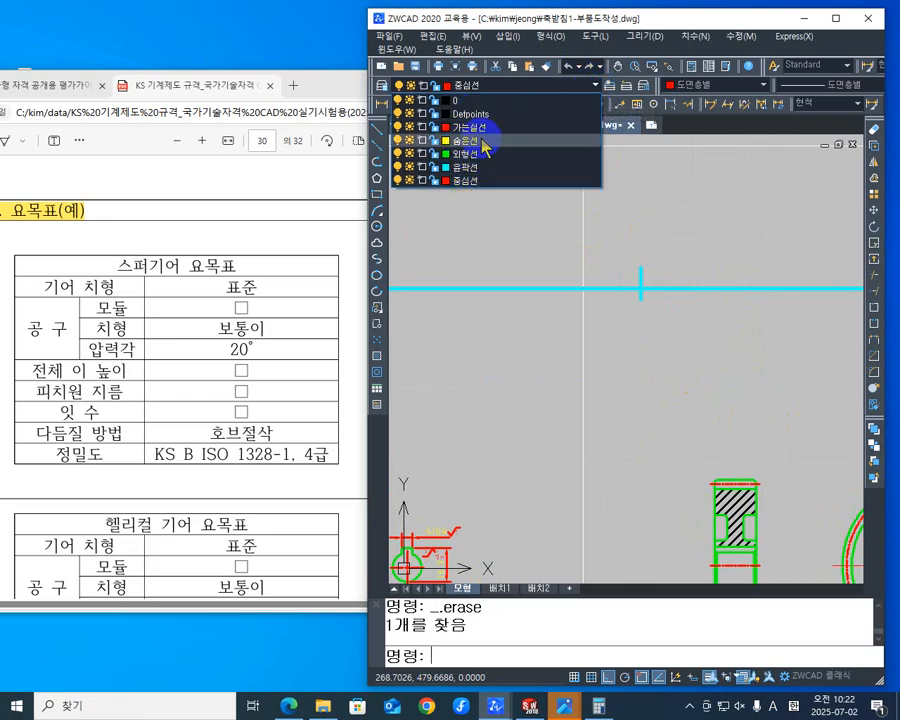
{"action": "left_click", "coordinate": [468, 127]}
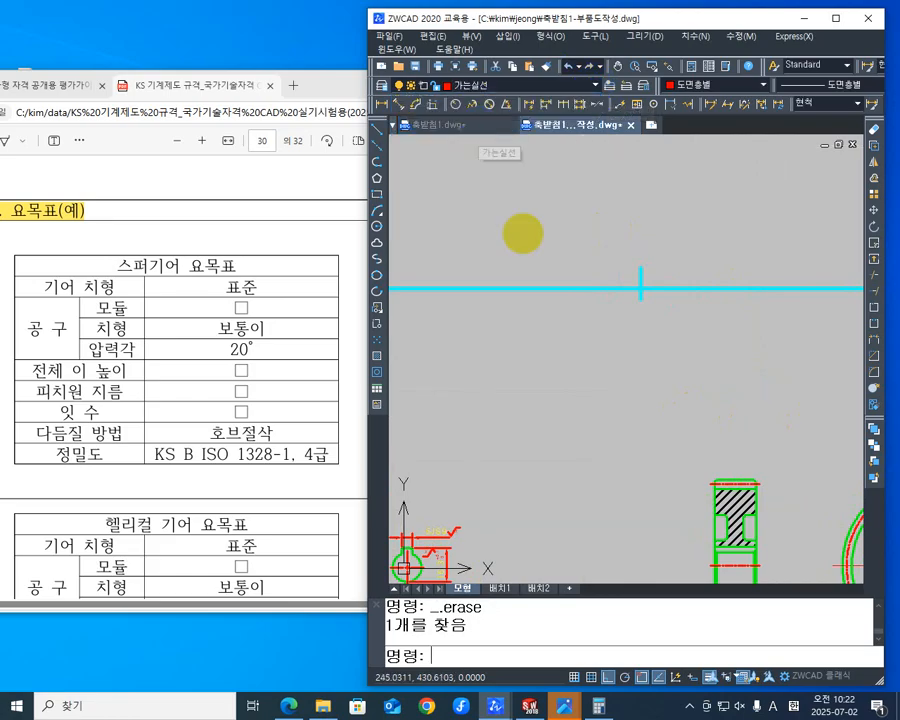
{"action": "scroll", "coordinate": [644, 324], "scroll_direction": "down", "scroll_amount": 4}
{"action": "mouse_move", "coordinate": [658, 364]}
{"action": "middle_mouse_down"}
{"action": "mouse_move", "coordinate": [535, 402]}
{"action": "mouse_move", "coordinate": [689, 315]}
{"action": "mouse_move", "coordinate": [674, 338]}
{"action": "middle_mouse_up"}
{"action": "scroll", "coordinate": [532, 392], "scroll_direction": "up", "scroll_amount": 4}
{"action": "key", "text": "Escape"}
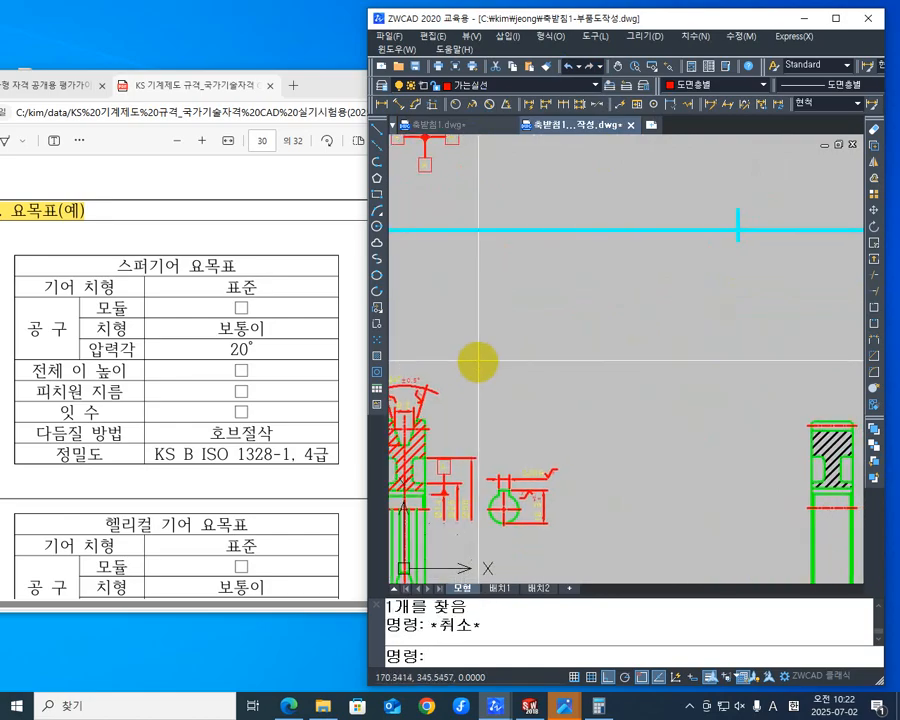
Step: Draw a 90 mm horizontal line on the 가는실선 layer above the gear's section view
{"action": "mouse_move", "coordinate": [546, 309]}
{"action": "middle_mouse_down"}
{"action": "mouse_move", "coordinate": [546, 317]}
{"action": "mouse_move", "coordinate": [562, 309]}
{"action": "middle_mouse_up"}
{"action": "mouse_move", "coordinate": [625, 338]}
{"action": "middle_mouse_down"}
{"action": "mouse_move", "coordinate": [526, 412]}
{"action": "mouse_move", "coordinate": [493, 378]}
{"action": "middle_mouse_up"}
{"action": "type", "text": "L"}
{"action": "key", "text": "Return"}
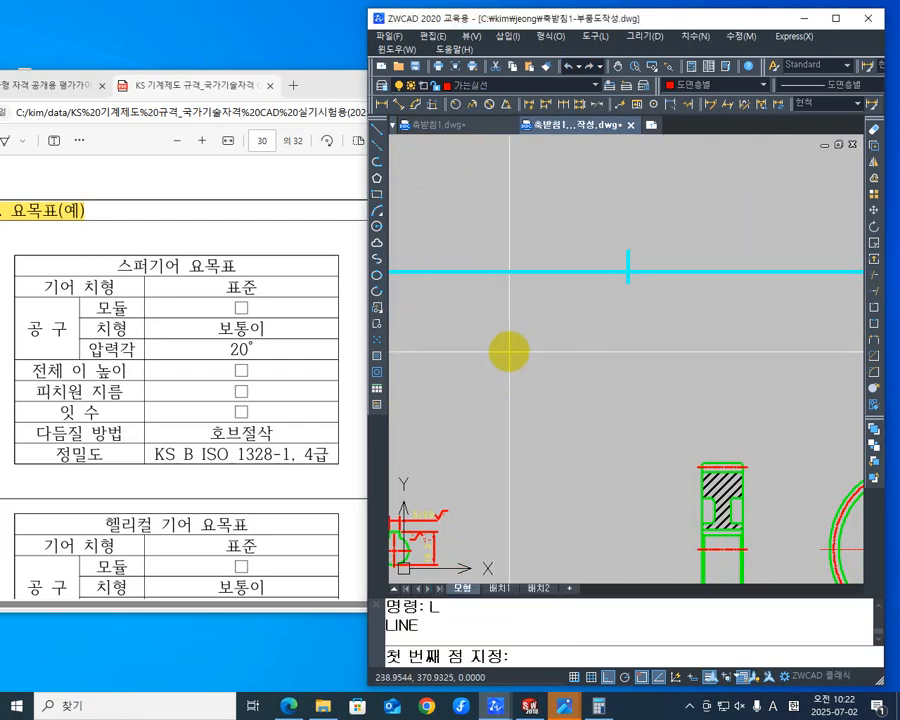
{"action": "left_click", "coordinate": [510, 351]}
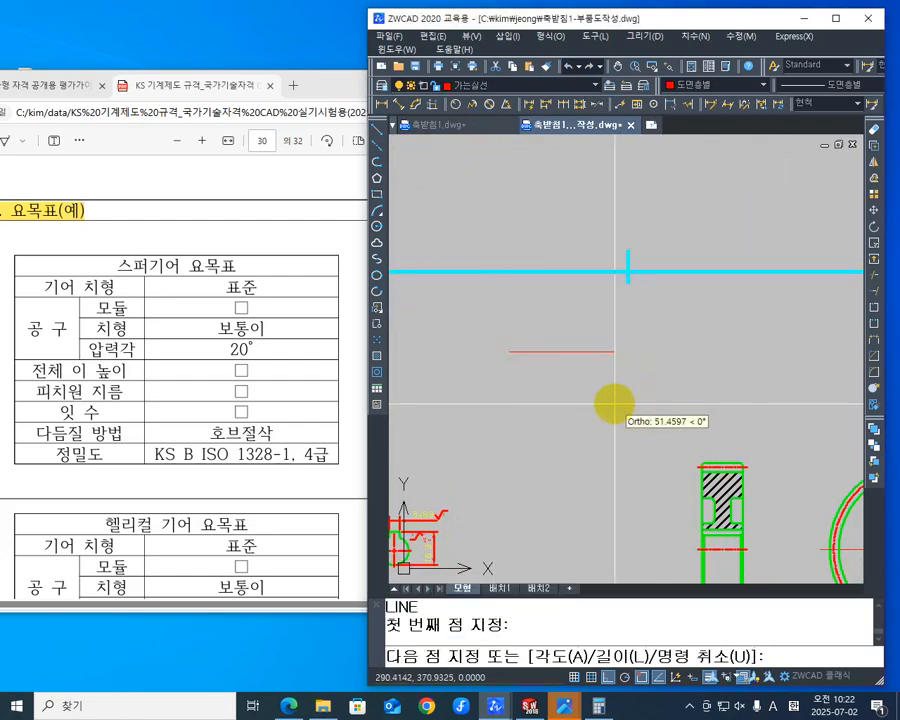
{"action": "type", "text": "90"}
{"action": "key", "text": "Return"}
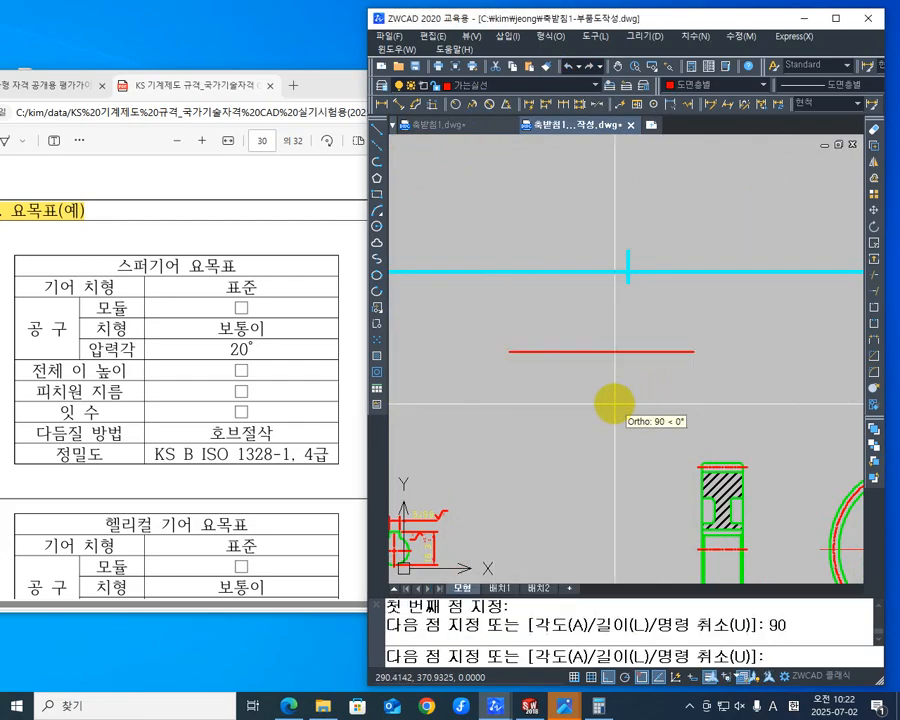
{"action": "key", "text": "Return"}
{"action": "middle_click_drag", "start_coordinate": [690, 400], "coordinate": [759, 404]}
{"action": "middle_click_drag", "start_coordinate": [753, 359], "coordinate": [704, 373]}
{"action": "scroll", "coordinate": [647, 402], "scroll_direction": "down", "scroll_amount": 5}
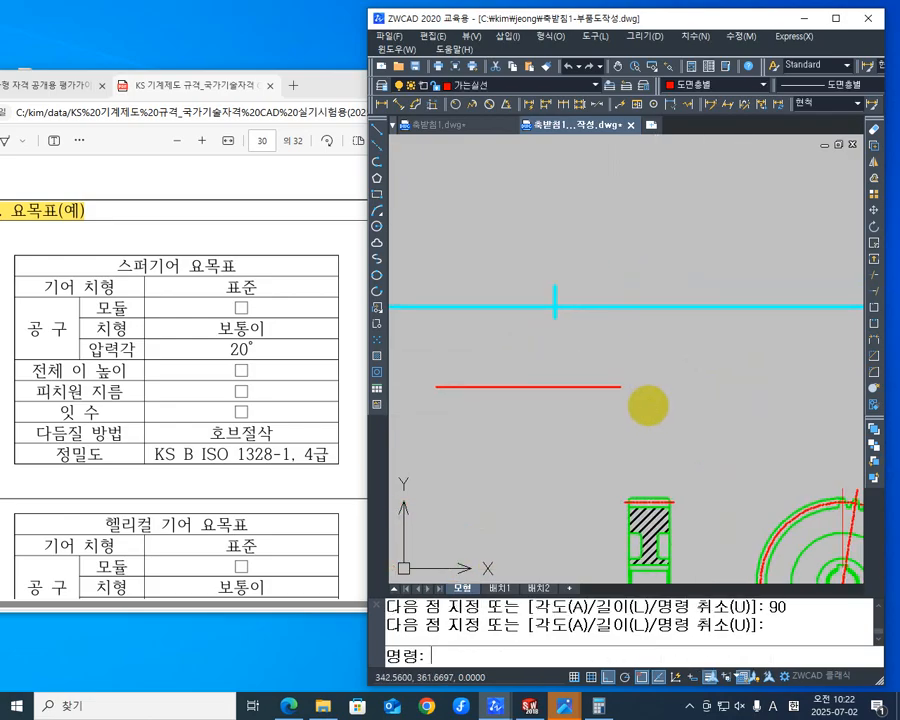
{"action": "scroll", "coordinate": [675, 394], "scroll_direction": "up", "scroll_amount": 4}
{"action": "middle_click_drag", "start_coordinate": [635, 396], "coordinate": [685, 386]}
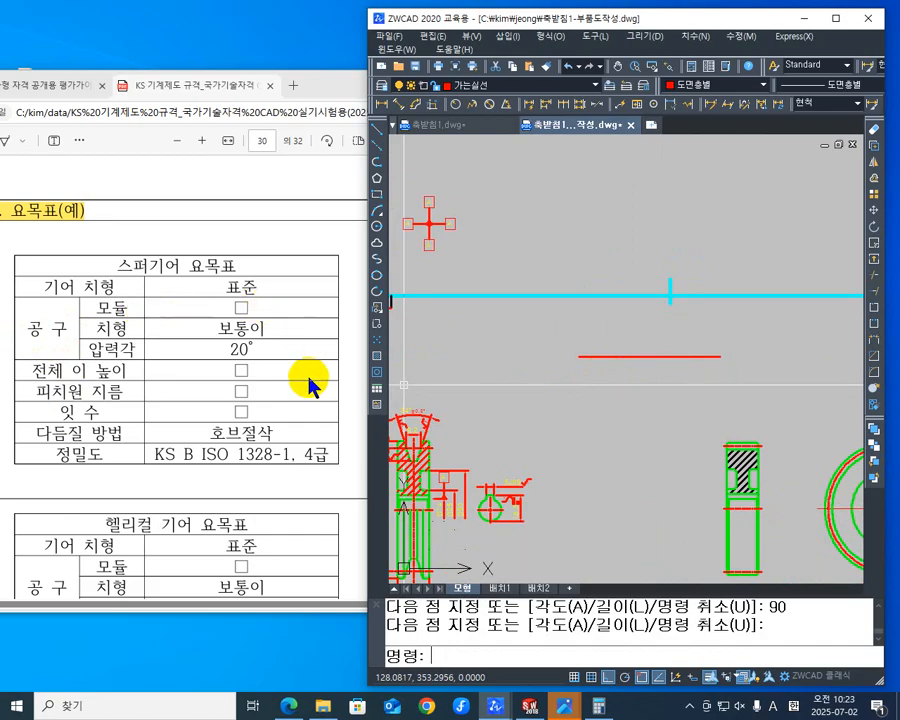
Step: Erase the 90 mm horizontal line drawn on the 가는실선 layer
{"action": "mouse_move", "coordinate": [741, 362]}
{"action": "middle_mouse_down"}
{"action": "mouse_move", "coordinate": [721, 391]}
{"action": "mouse_move", "coordinate": [750, 414]}
{"action": "middle_mouse_up"}
{"action": "scroll", "coordinate": [727, 384], "scroll_direction": "up", "scroll_amount": 3}
{"action": "left_click", "coordinate": [668, 426]}
{"action": "left_click", "coordinate": [538, 362]}
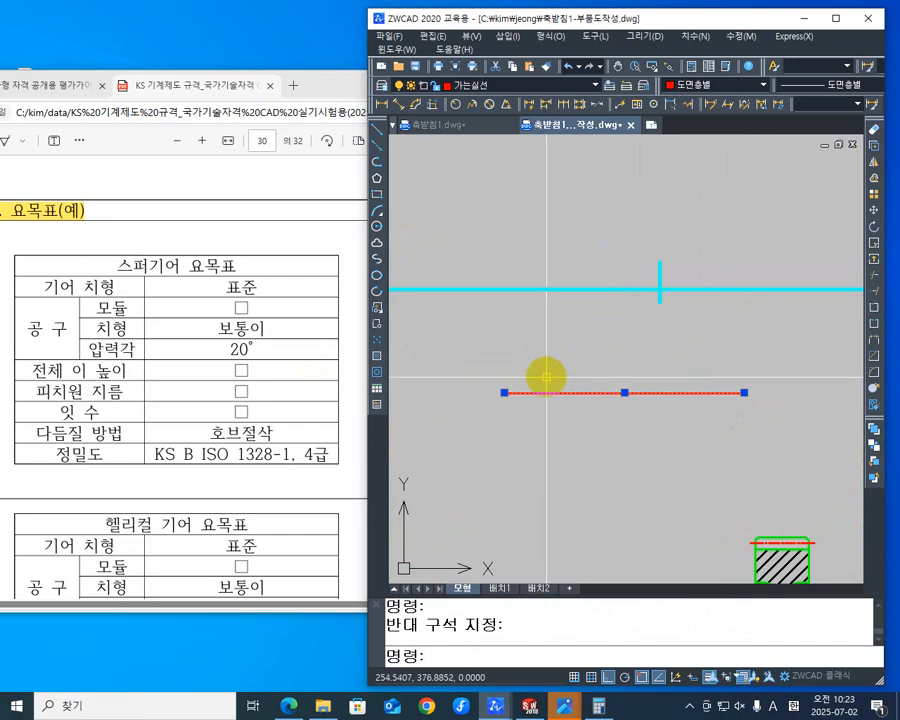
{"action": "key", "text": "Delete"}
{"action": "middle_click_drag", "start_coordinate": [565, 418], "coordinate": [560, 388]}
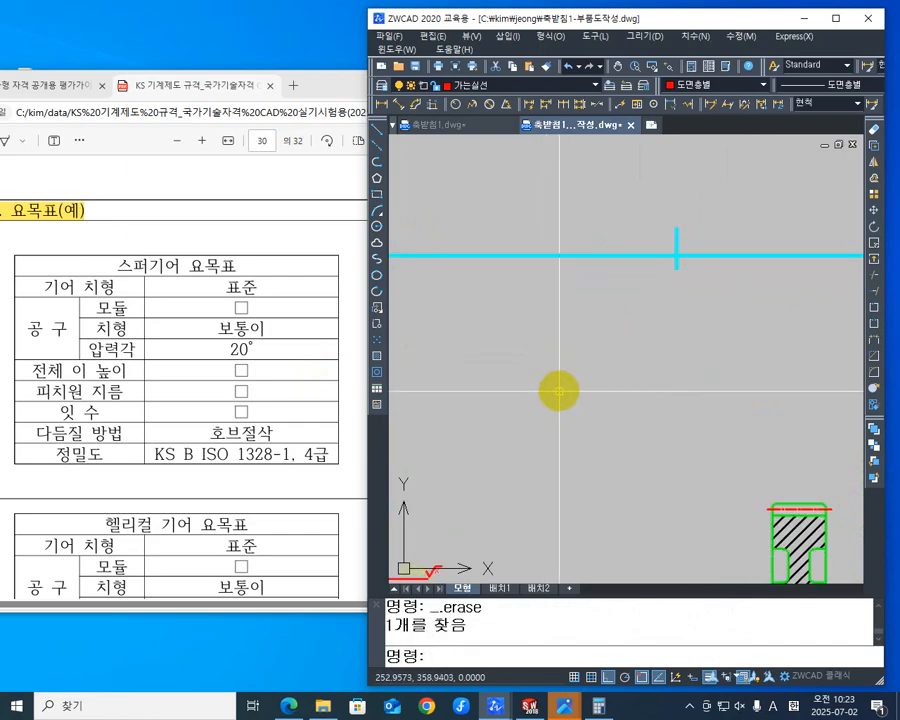
Step: Draw a 70 mm horizontal line above the gear's section view as the specification table's top edge
{"action": "type", "text": "l"}
{"action": "key", "text": "Return"}
{"action": "left_click", "coordinate": [485, 360]}
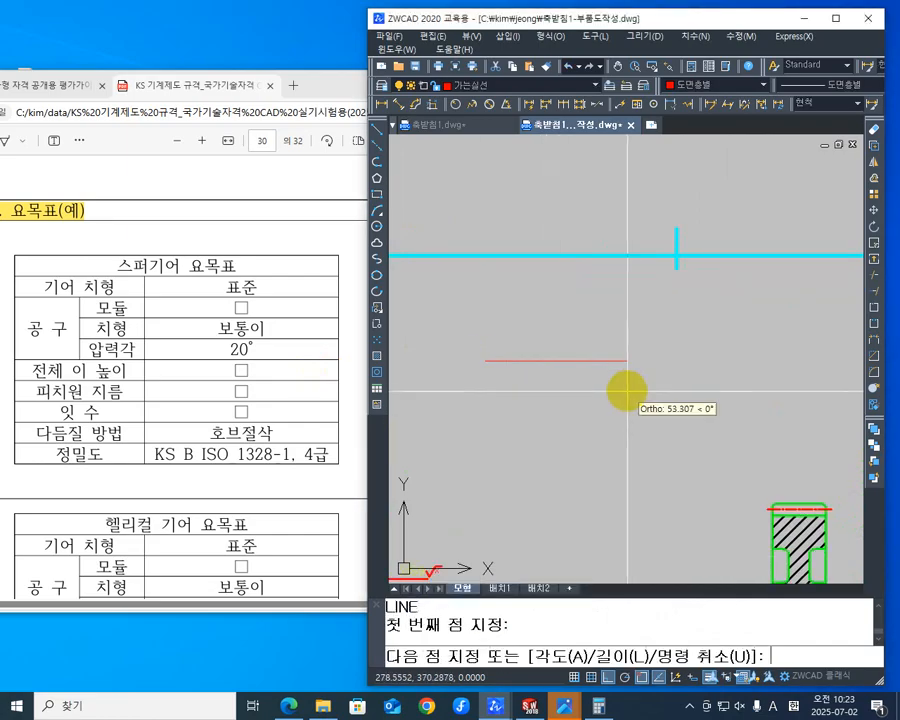
{"action": "type", "text": "70"}
{"action": "key", "text": "Return"}
{"action": "key", "text": "Return"}
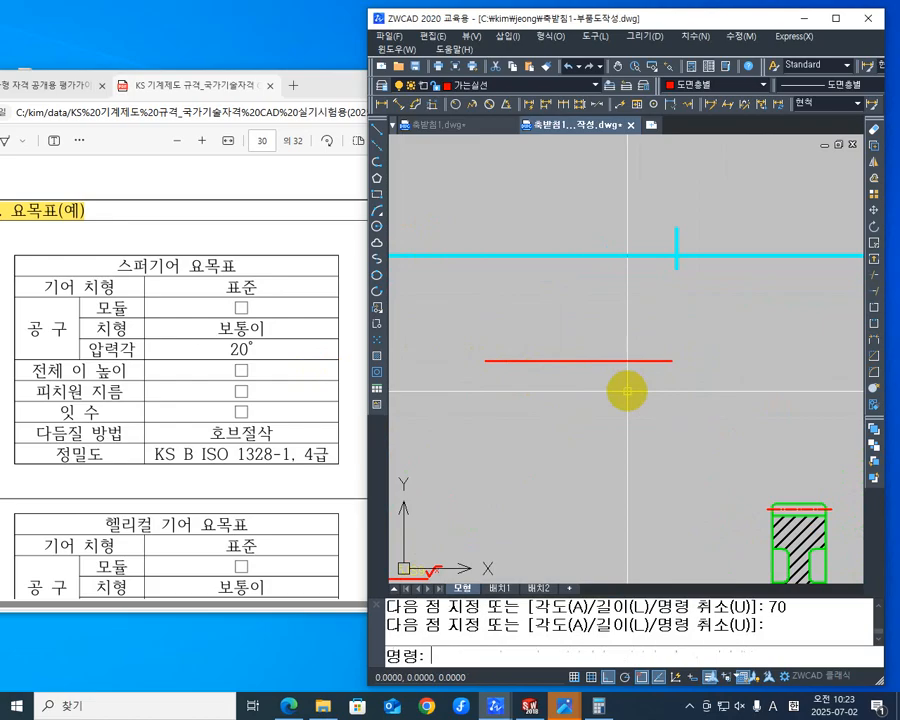
{"action": "middle_click_drag", "start_coordinate": [593, 412], "coordinate": [606, 388]}
{"action": "key", "text": "Escape"}
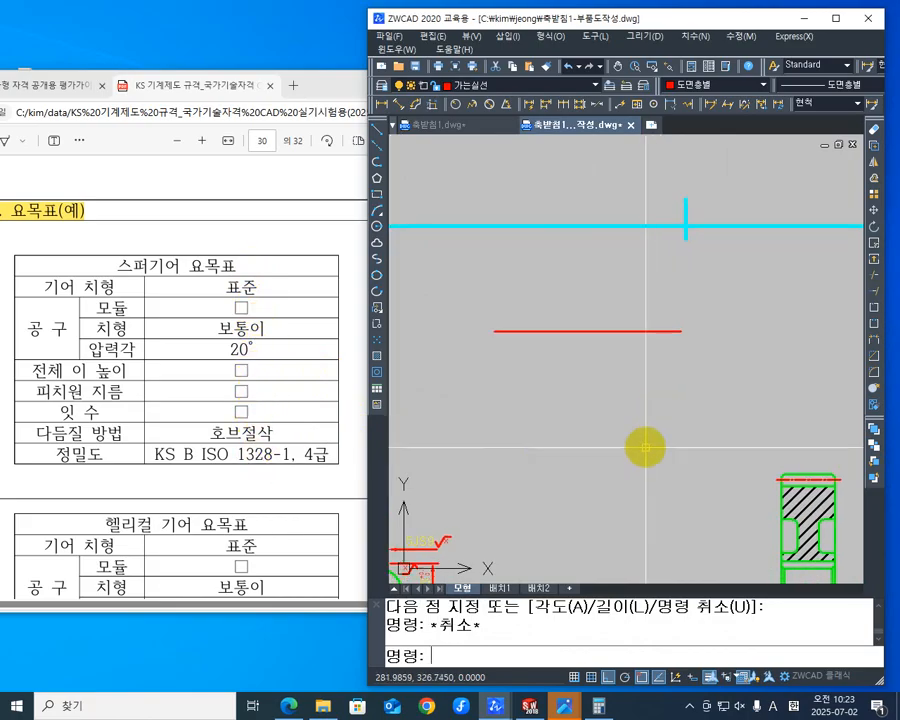
{"action": "key", "text": "Escape"}
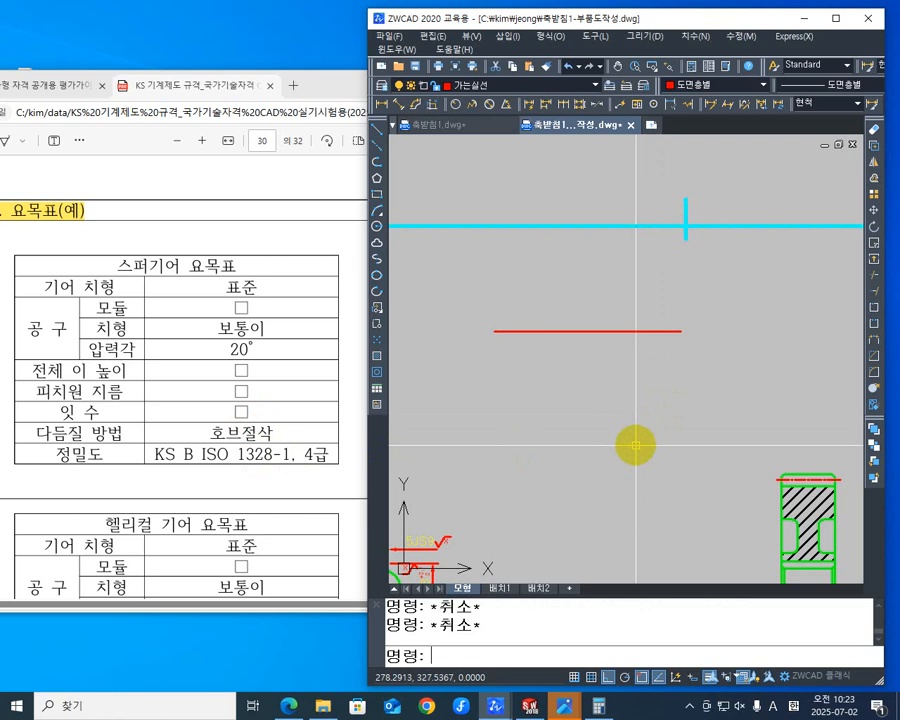
Step: Array the 70 mm line downward in a rectangular pattern of 11 rows and 1 column with a row spacing of -8
{"action": "type", "text": "AR"}
{"action": "key", "text": "Return"}
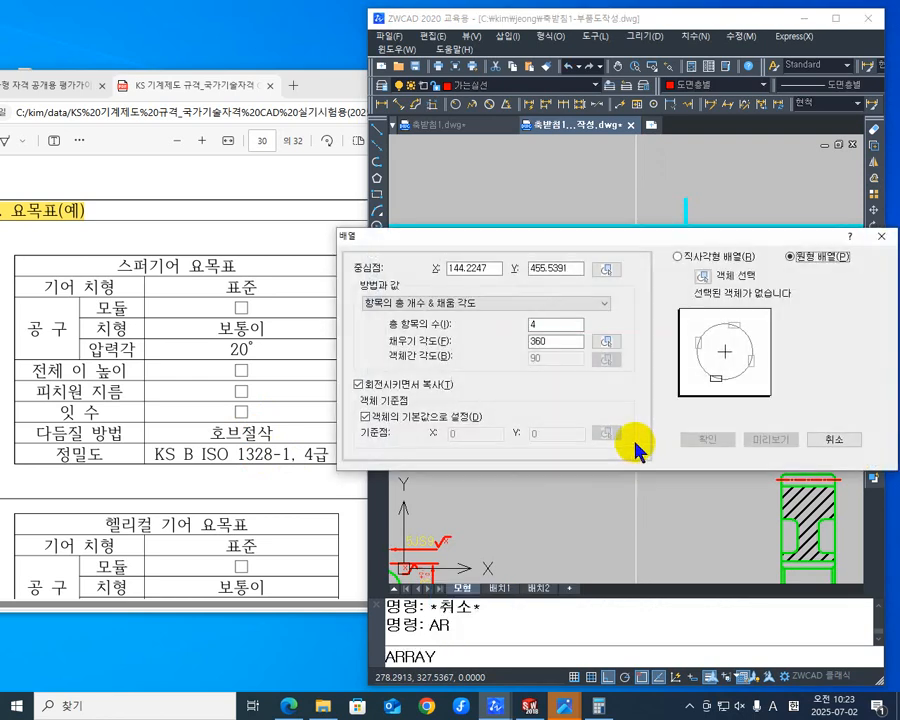
{"action": "left_click", "coordinate": [710, 258]}
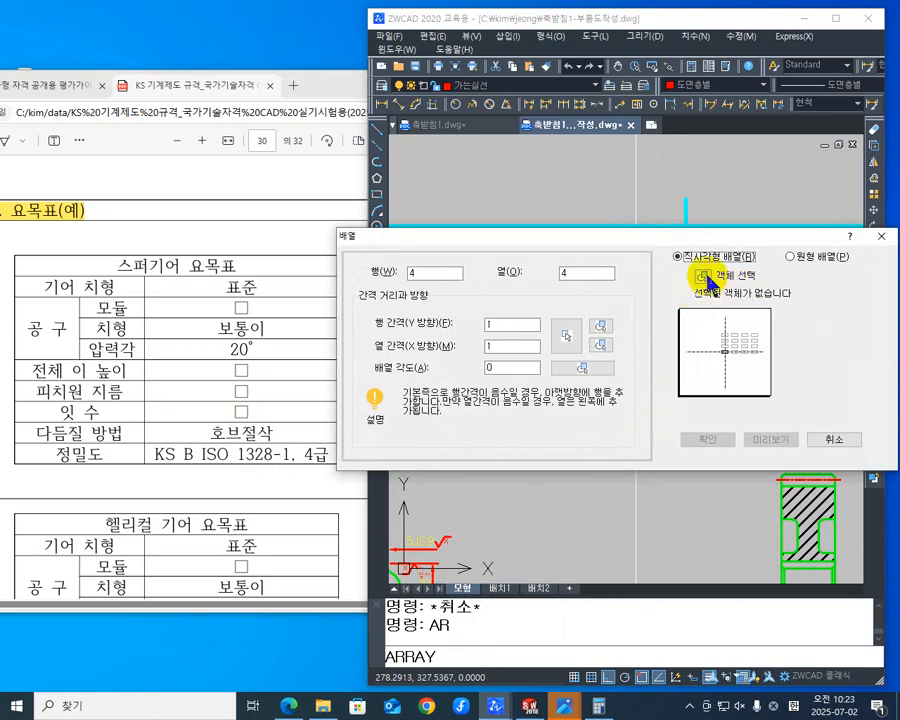
{"action": "left_click", "coordinate": [706, 277]}
{"action": "left_click", "coordinate": [613, 331]}
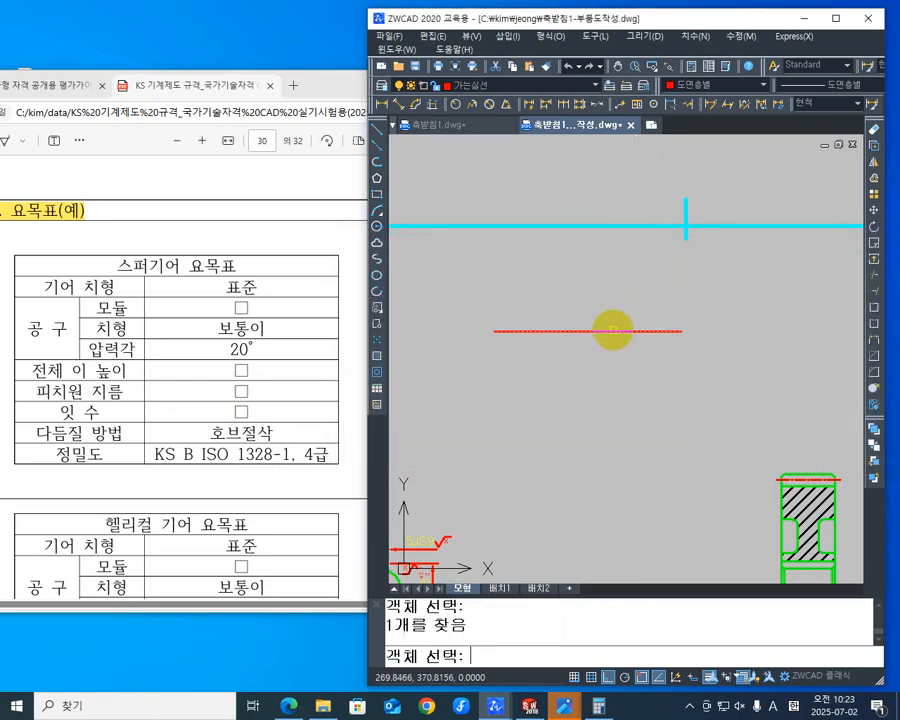
{"action": "key", "text": "Return"}
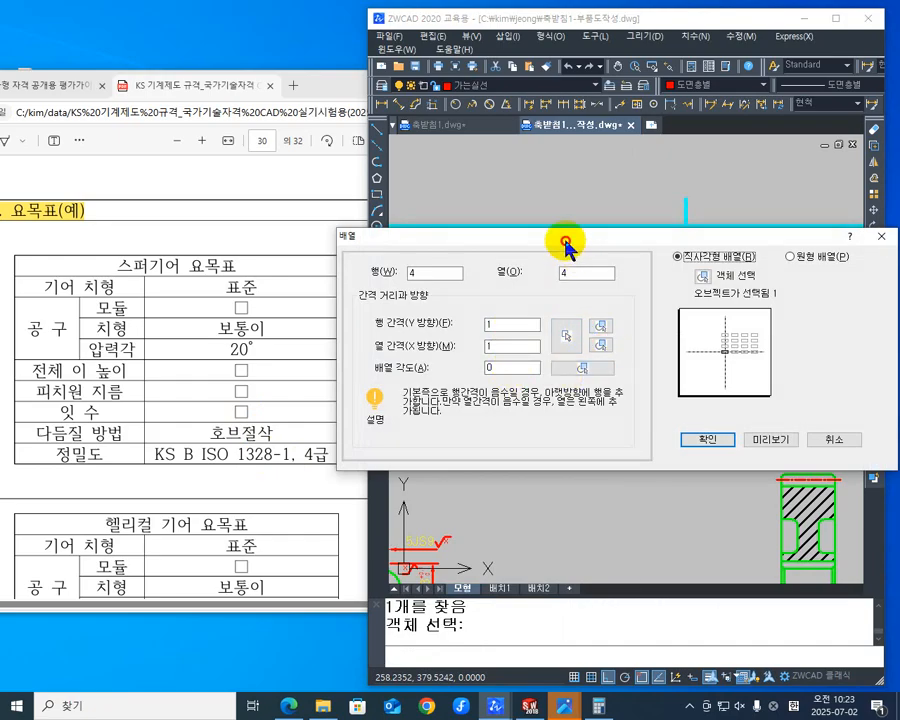
{"action": "left_click_drag", "start_coordinate": [565, 243], "coordinate": [569, 300]}
{"action": "double_click", "coordinate": [575, 331]}
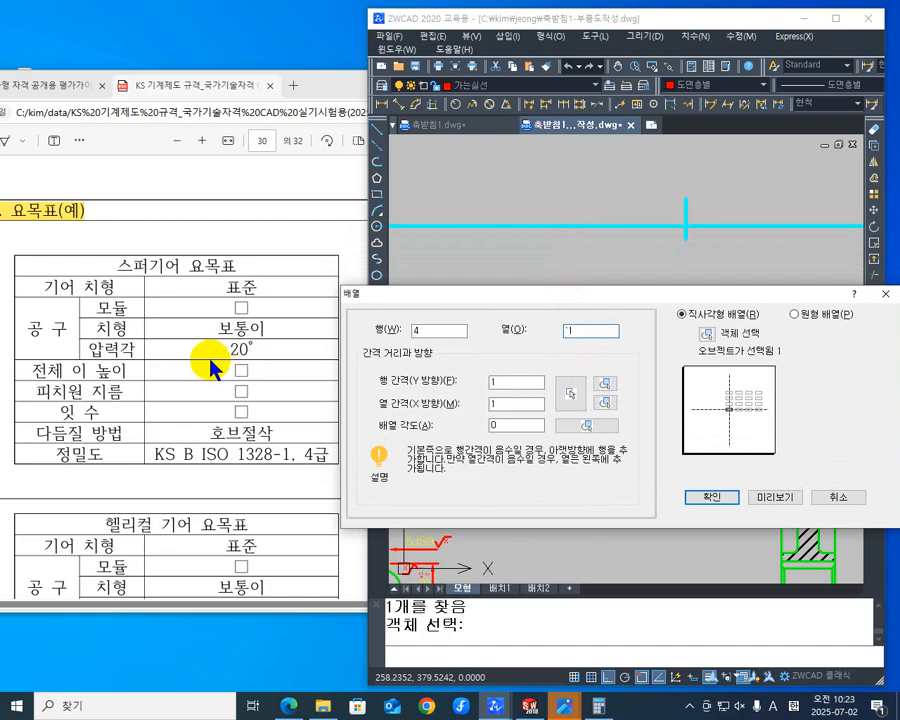
{"action": "double_click", "coordinate": [577, 331]}
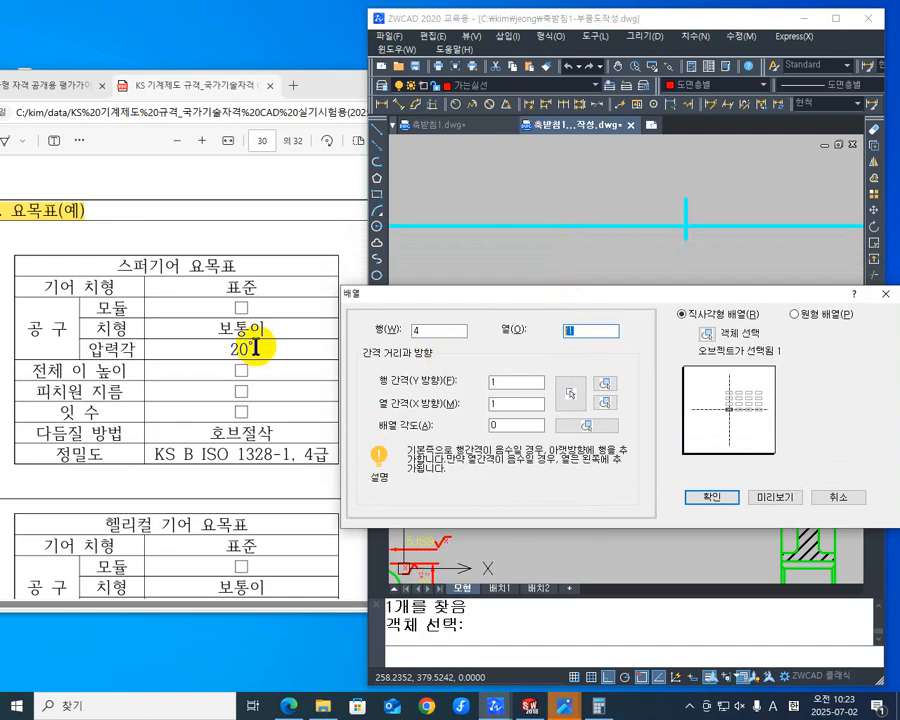
{"action": "double_click", "coordinate": [428, 331]}
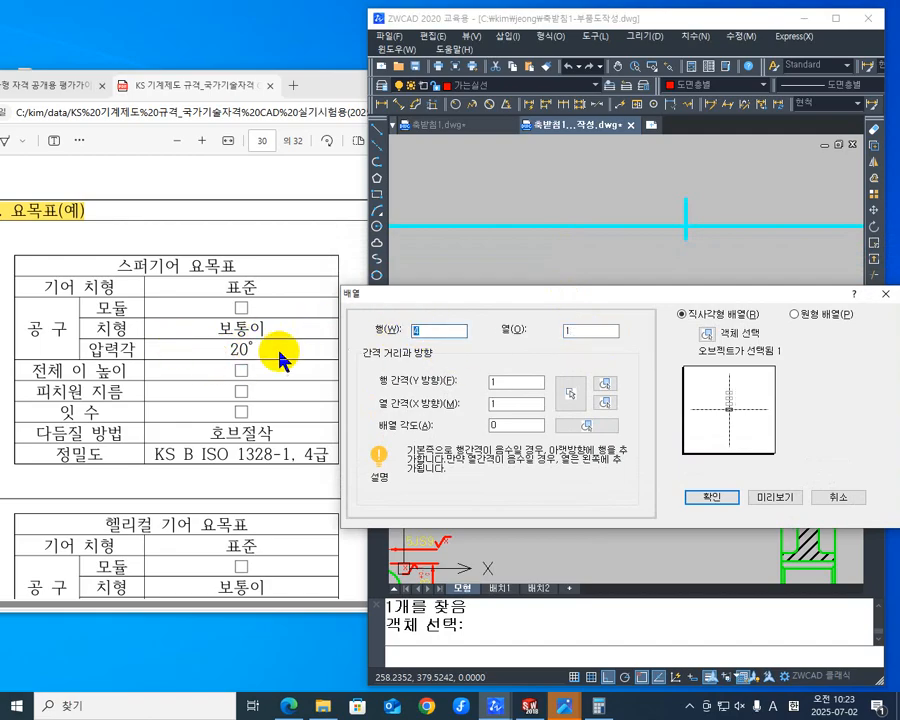
{"action": "type", "text": "11"}
{"action": "left_click", "coordinate": [517, 386]}
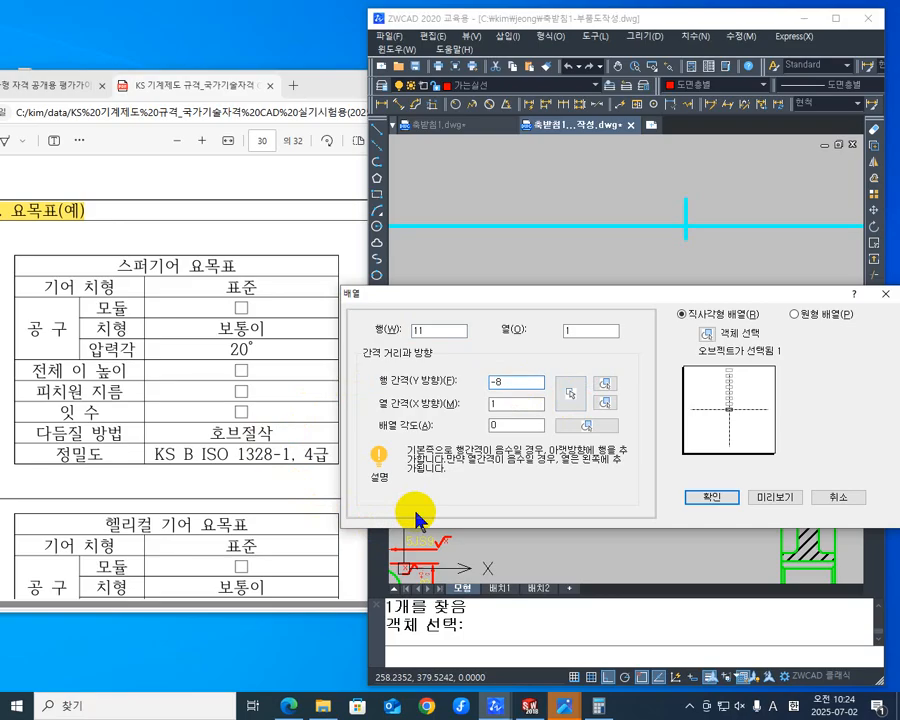
{"action": "left_click_drag", "start_coordinate": [662, 299], "coordinate": [278, 246]}
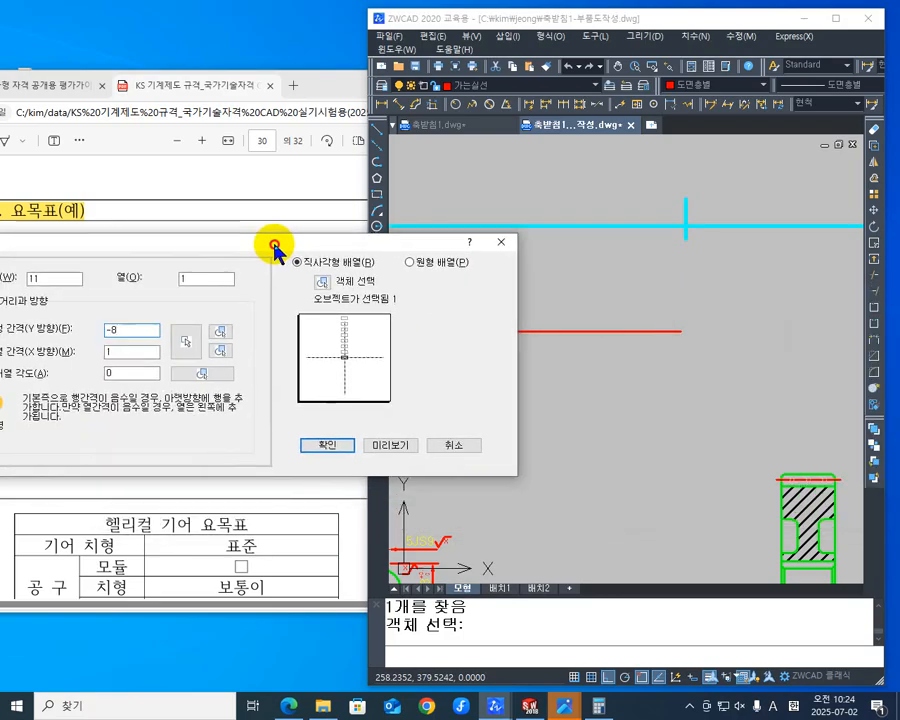
{"action": "left_click", "coordinate": [336, 446]}
{"action": "scroll", "coordinate": [474, 410], "scroll_direction": "up", "scroll_amount": 3}
{"action": "scroll", "coordinate": [606, 447], "scroll_direction": "down", "scroll_amount": 2}
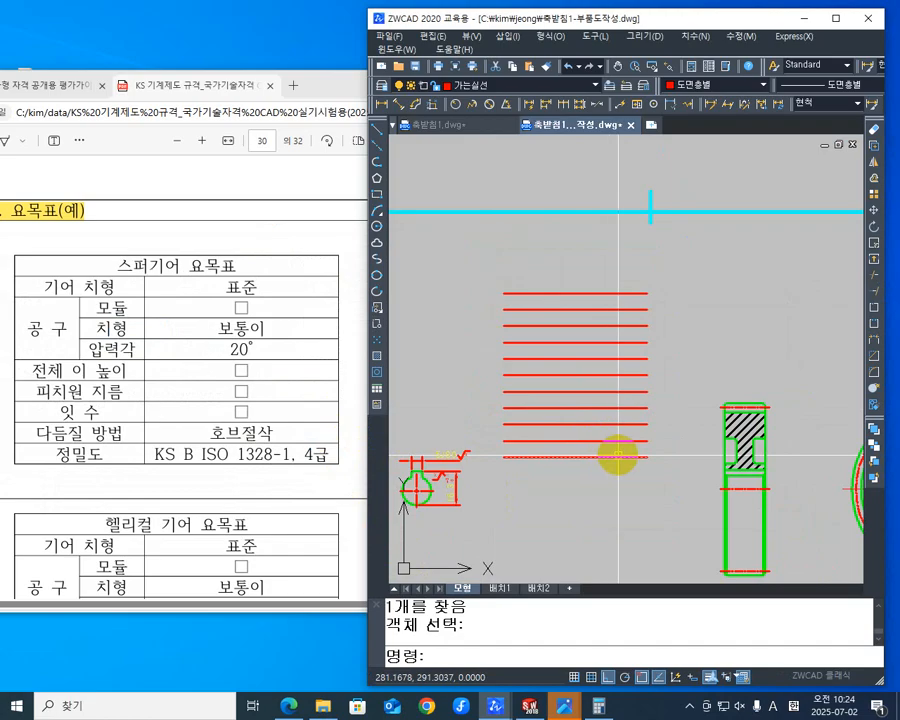
Step: Close the table's left side with a vertical line from the top row line's end, stretched down to the bottom row line
{"action": "middle_click_drag", "start_coordinate": [574, 460], "coordinate": [595, 458]}
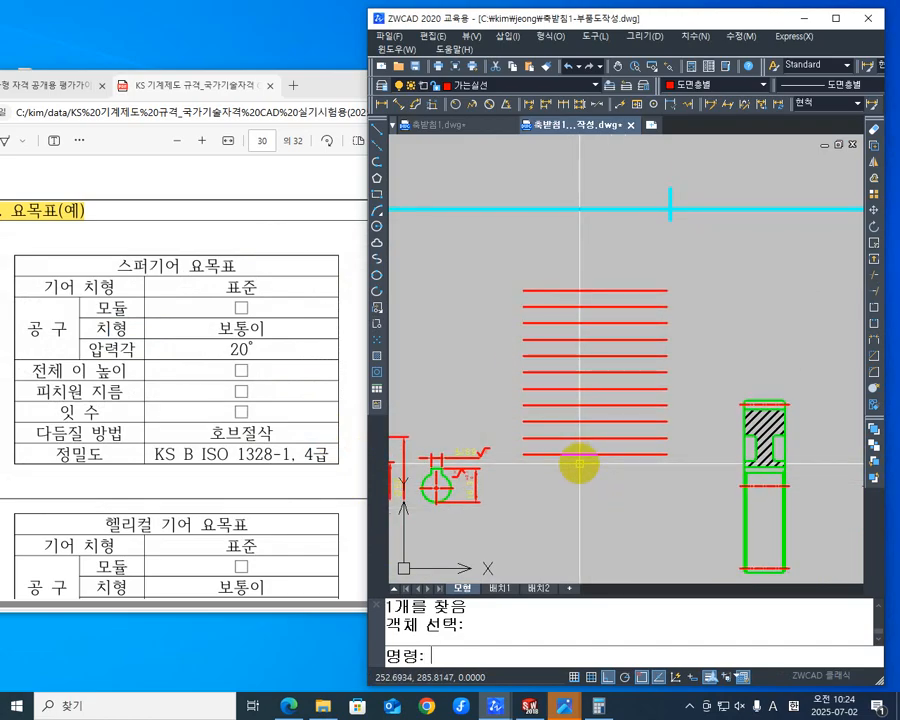
{"action": "type", "text": "L"}
{"action": "key", "text": "Return"}
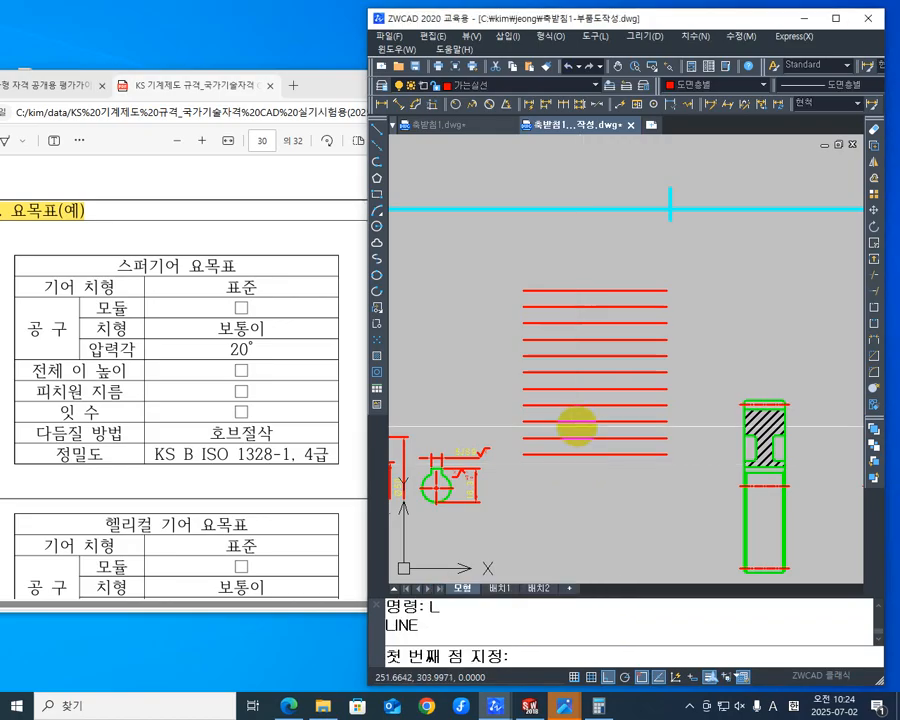
{"action": "left_click", "coordinate": [523, 290]}
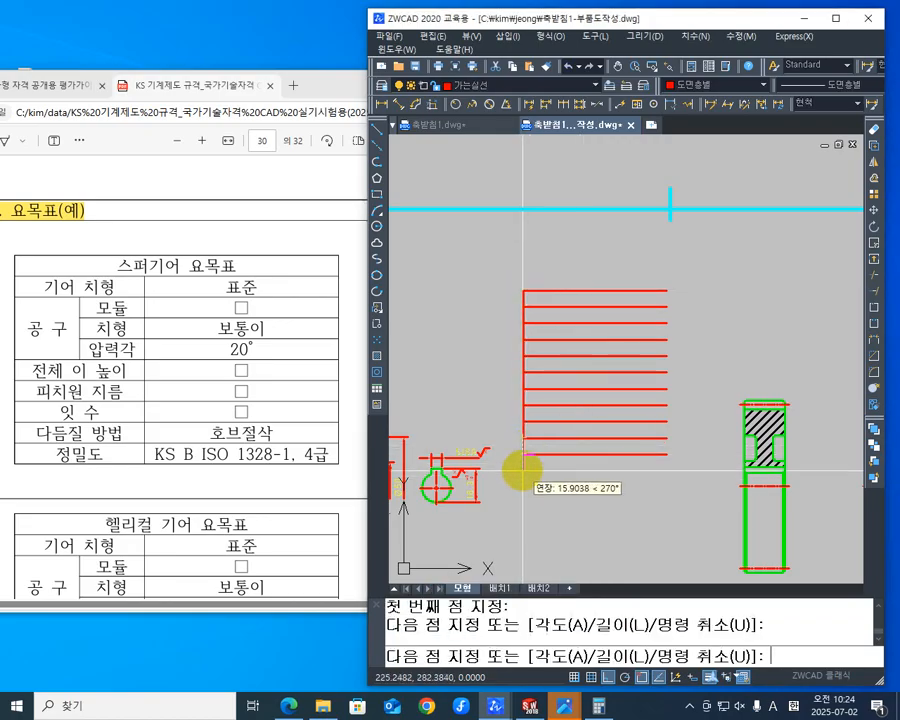
{"action": "left_click", "coordinate": [523, 438]}
{"action": "key", "text": "Escape"}
{"action": "left_click", "coordinate": [523, 438]}
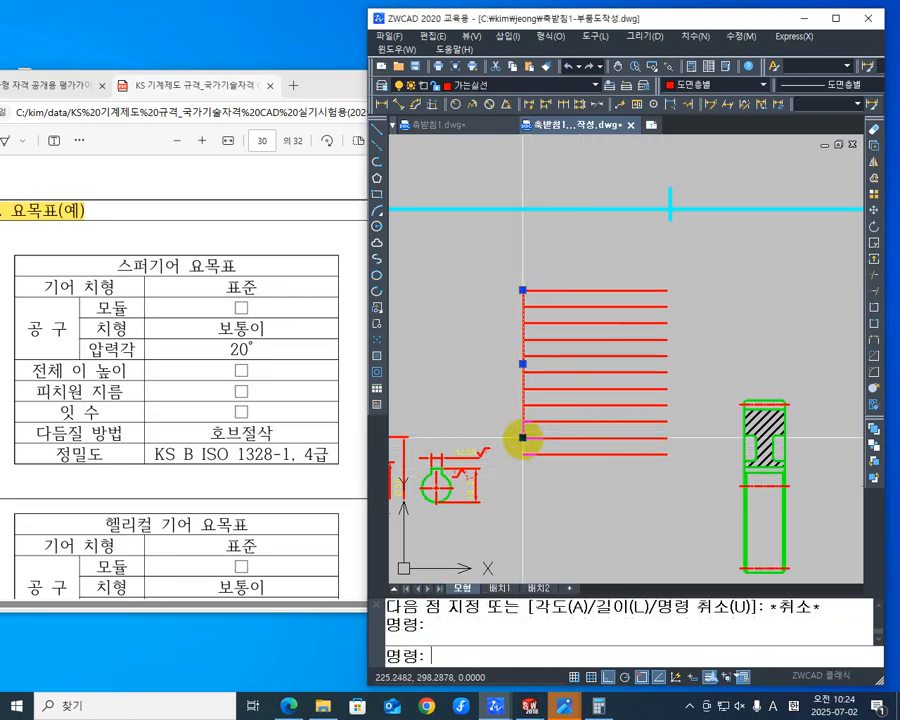
{"action": "left_click", "coordinate": [523, 438]}
{"action": "left_click", "coordinate": [523, 454]}
{"action": "key", "text": "Escape"}
{"action": "middle_click_drag", "start_coordinate": [547, 498], "coordinate": [564, 518]}
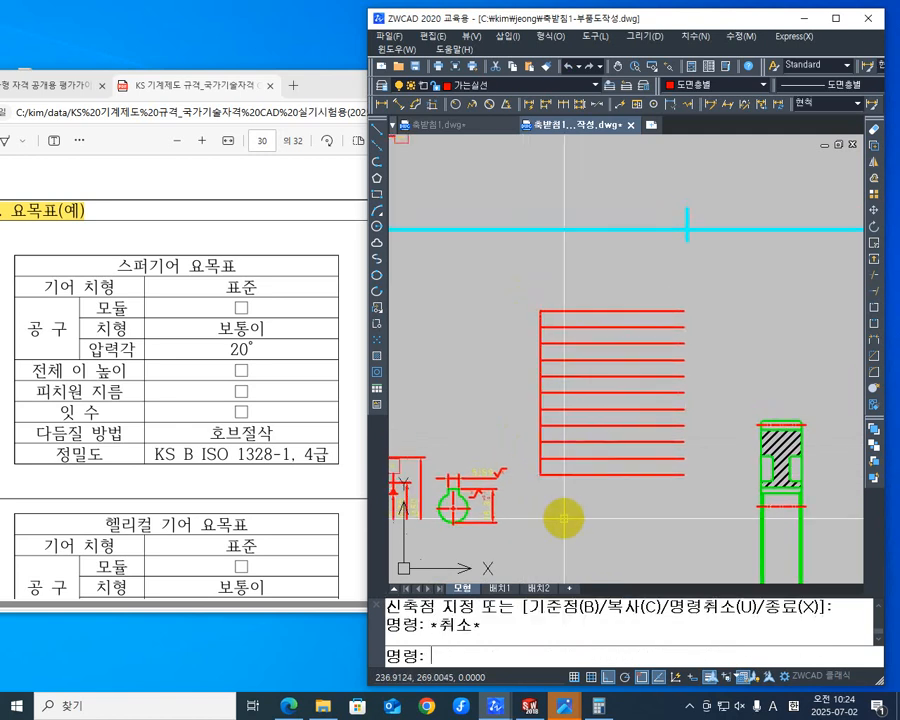
Step: Close the table's right side with a vertical line joining the right ends of the top and bottom row lines
{"action": "key", "text": "Return"}
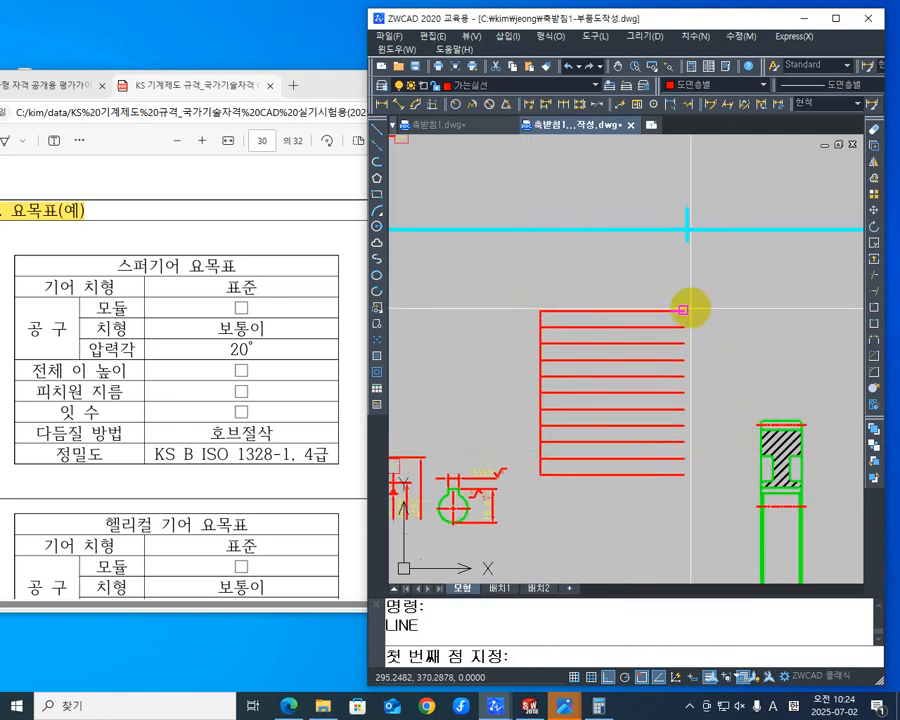
{"action": "left_click", "coordinate": [683, 310]}
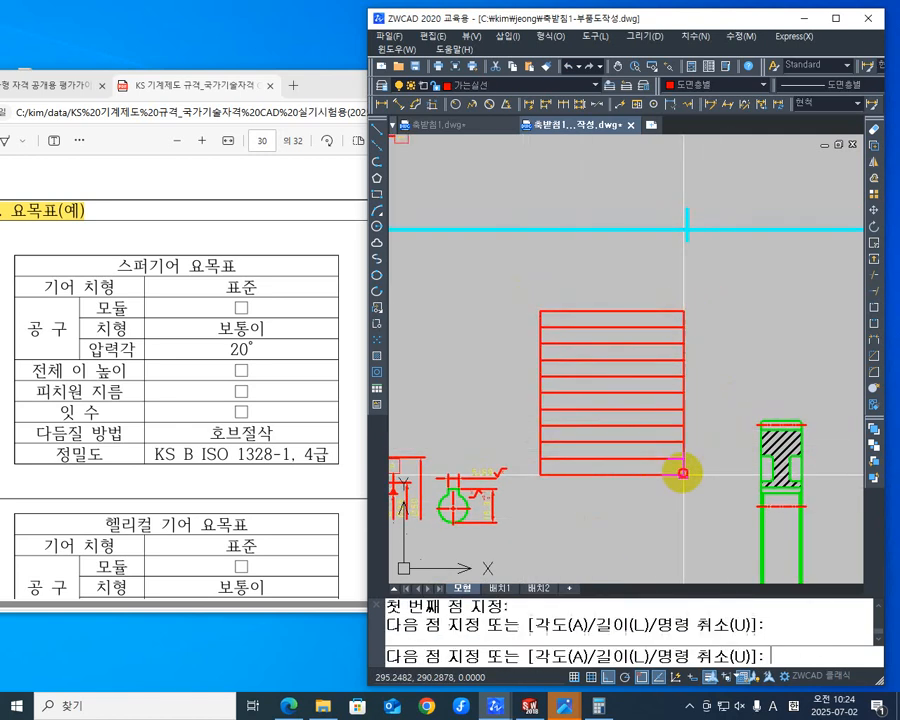
{"action": "left_click", "coordinate": [683, 472]}
{"action": "key", "text": "Return"}
{"action": "middle_click_drag", "start_coordinate": [626, 498], "coordinate": [630, 458]}
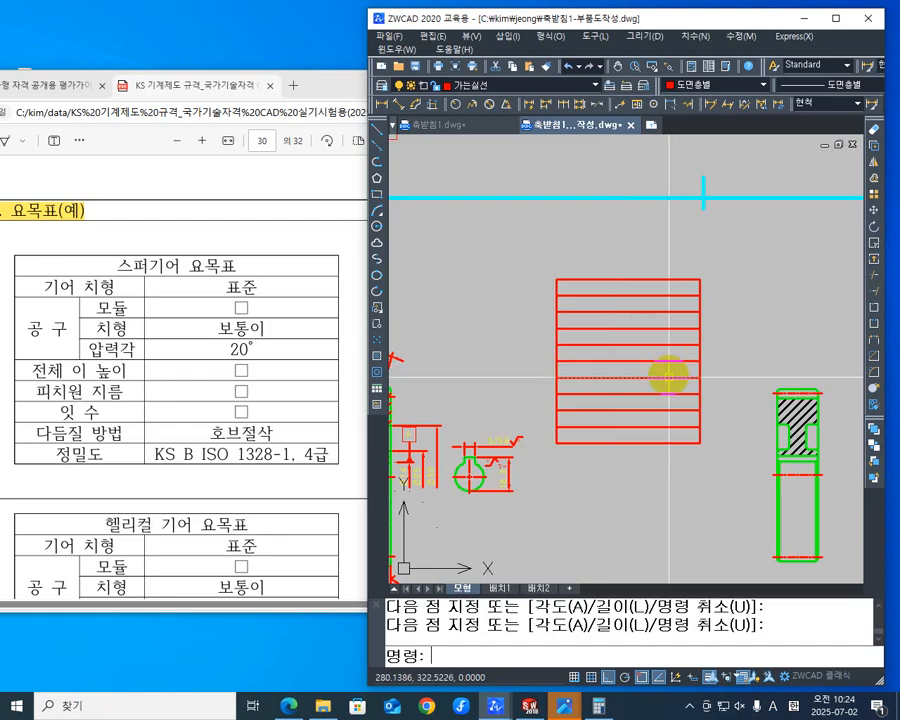
Step: Offset the table's left edge inward twice by 15 mm to create two vertical column lines
{"action": "scroll", "coordinate": [590, 400], "scroll_direction": "up", "scroll_amount": 3}
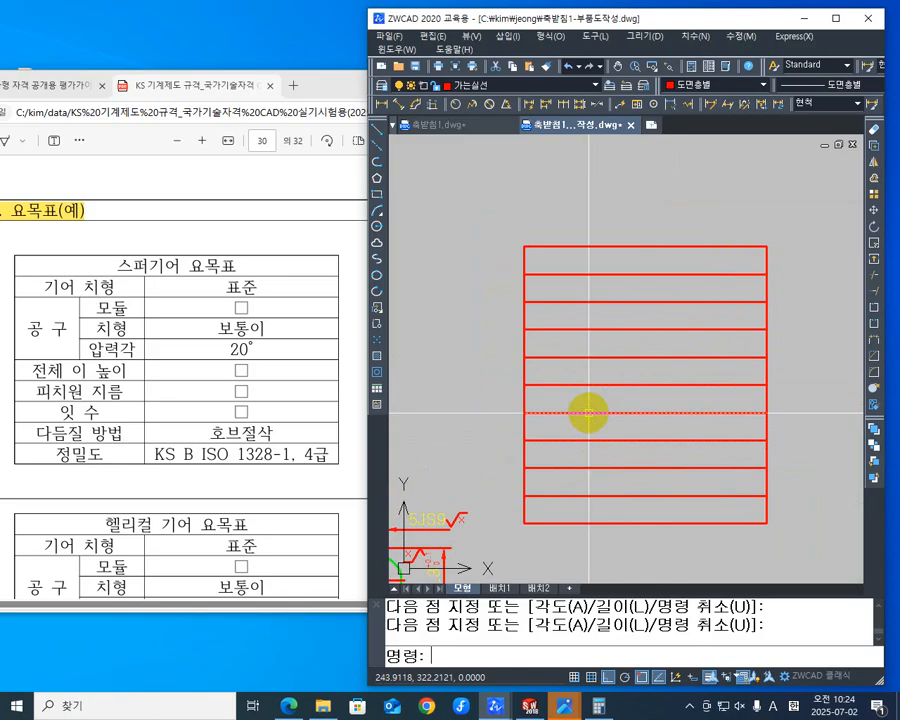
{"action": "type", "text": "o"}
{"action": "key", "text": "Return"}
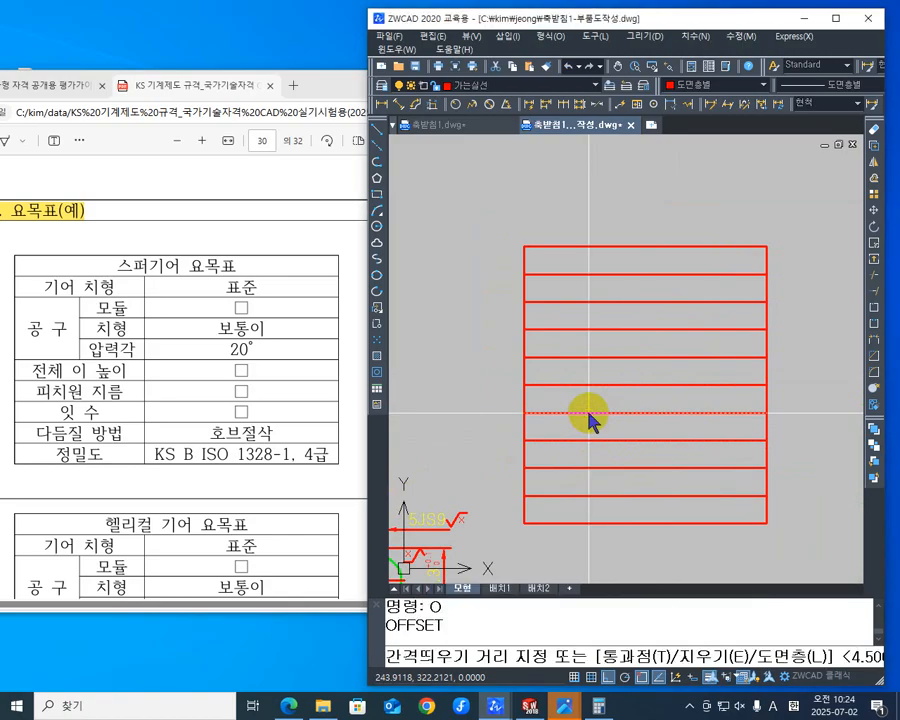
{"action": "type", "text": "15"}
{"action": "key", "text": "Return"}
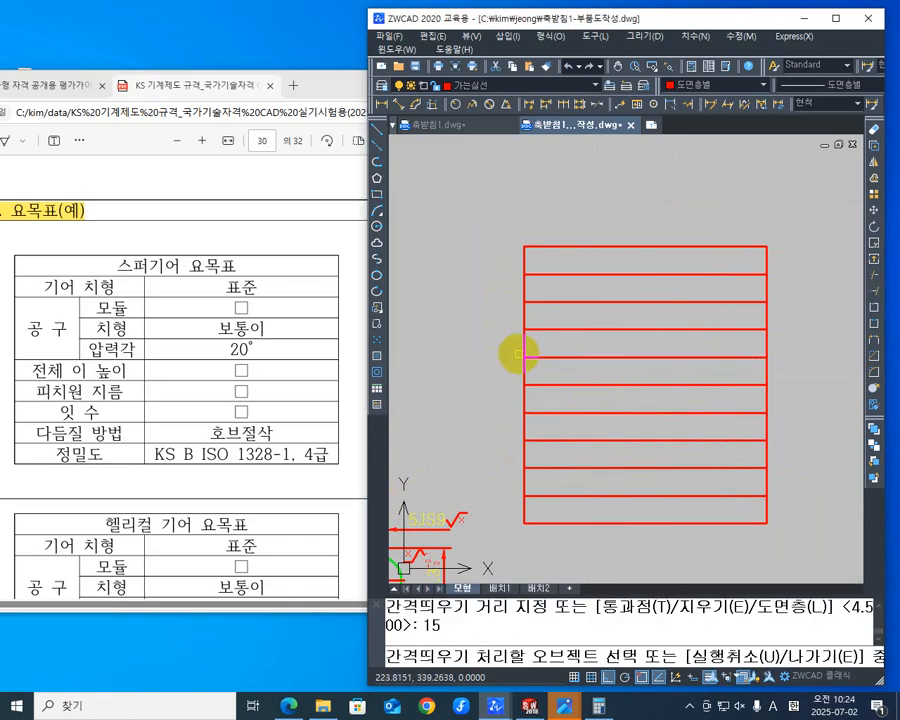
{"action": "left_click", "coordinate": [524, 343]}
{"action": "left_click", "coordinate": [638, 343]}
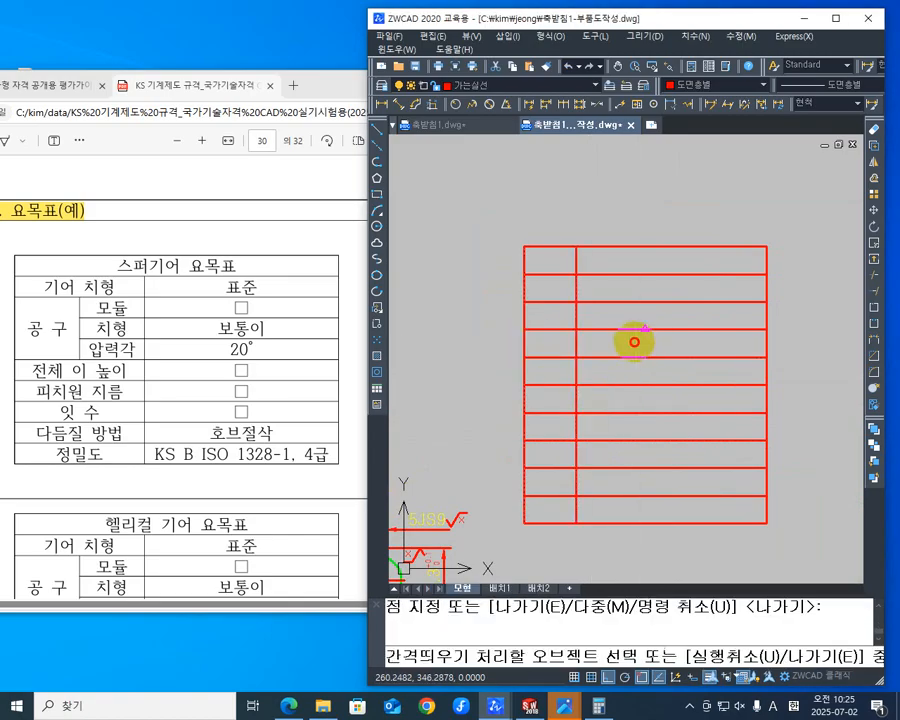
{"action": "left_click", "coordinate": [602, 341]}
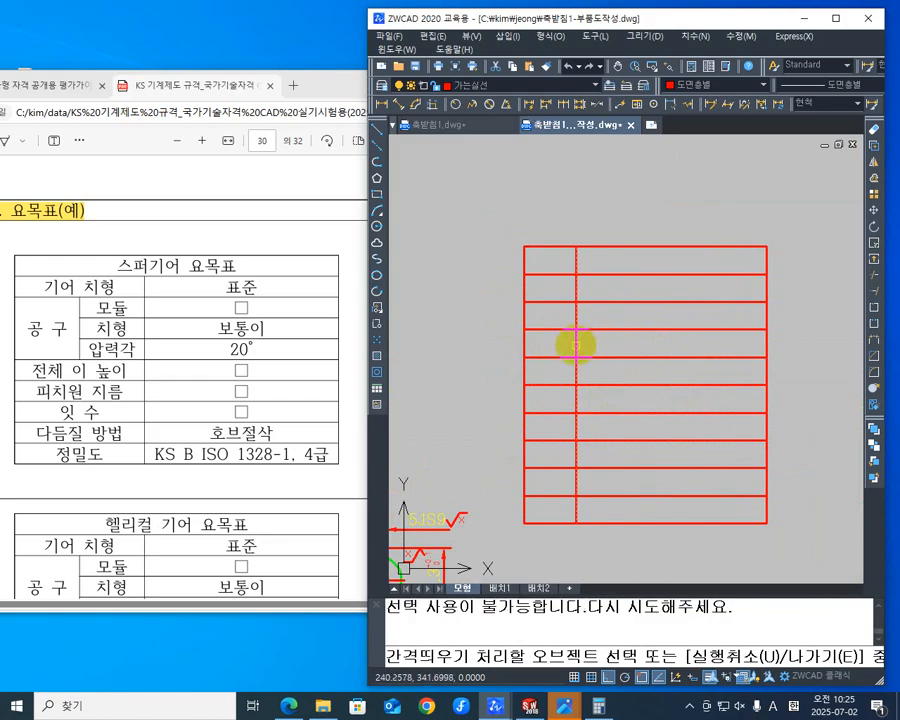
{"action": "left_click", "coordinate": [576, 343]}
{"action": "left_click", "coordinate": [658, 343]}
{"action": "middle_click_drag", "start_coordinate": [652, 344], "coordinate": [648, 362]}
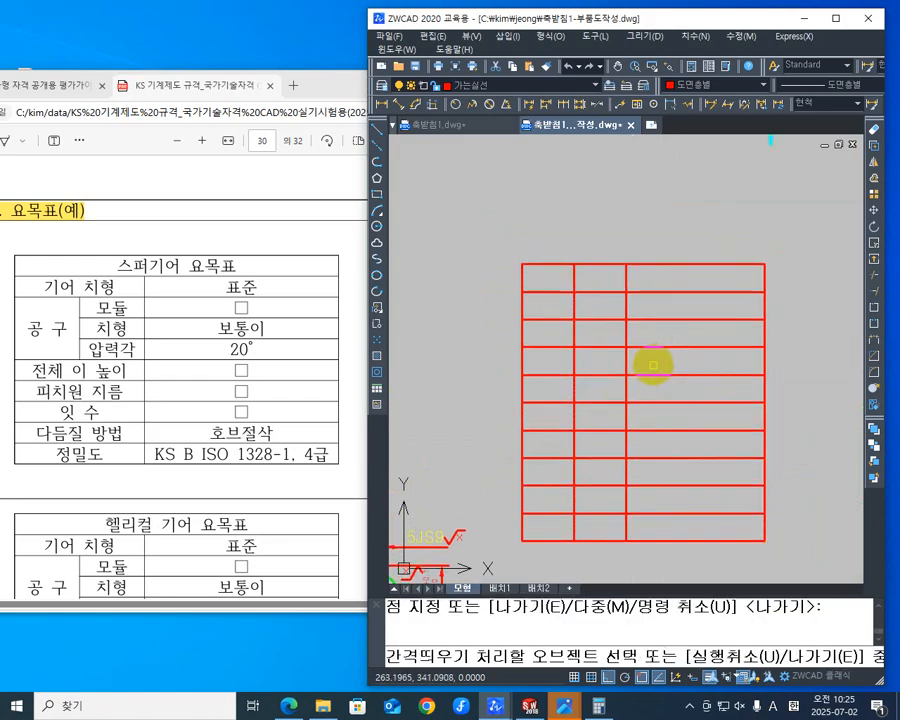
Step: Trim the table's first inner column line above the third row and below the fifth row, using those rows' outer lines as cutting edges
{"action": "key", "text": "Escape"}
{"action": "middle_click_drag", "start_coordinate": [643, 285], "coordinate": [651, 277]}
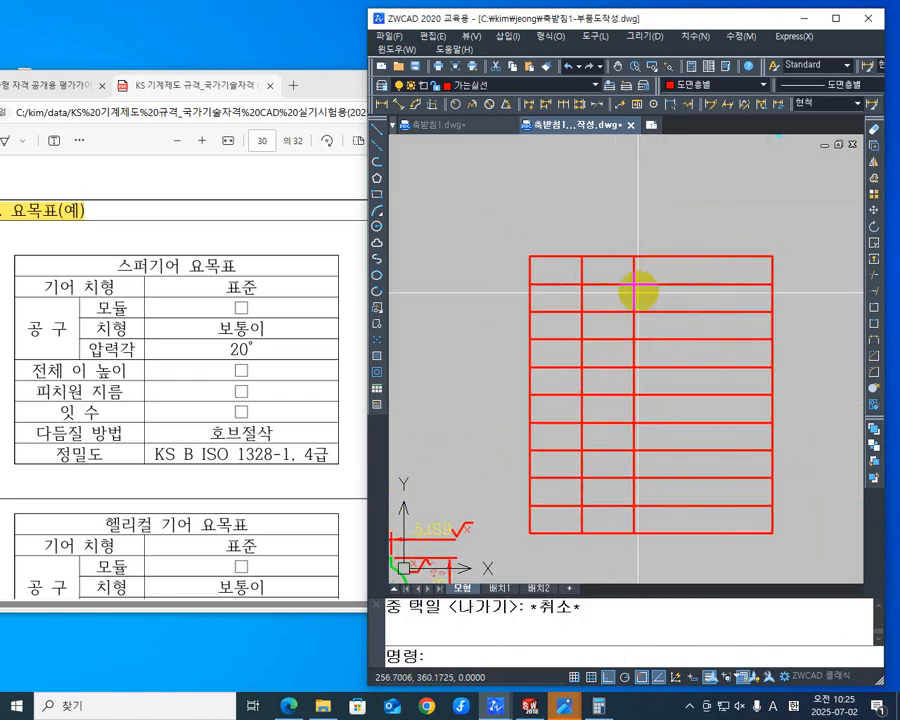
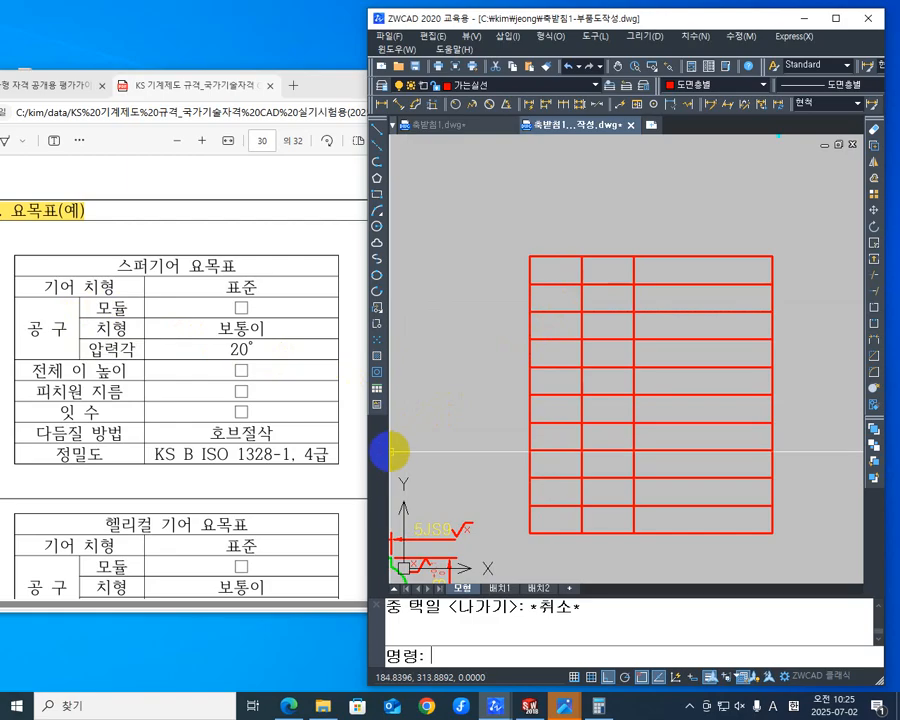
{"action": "type", "text": "TO"}
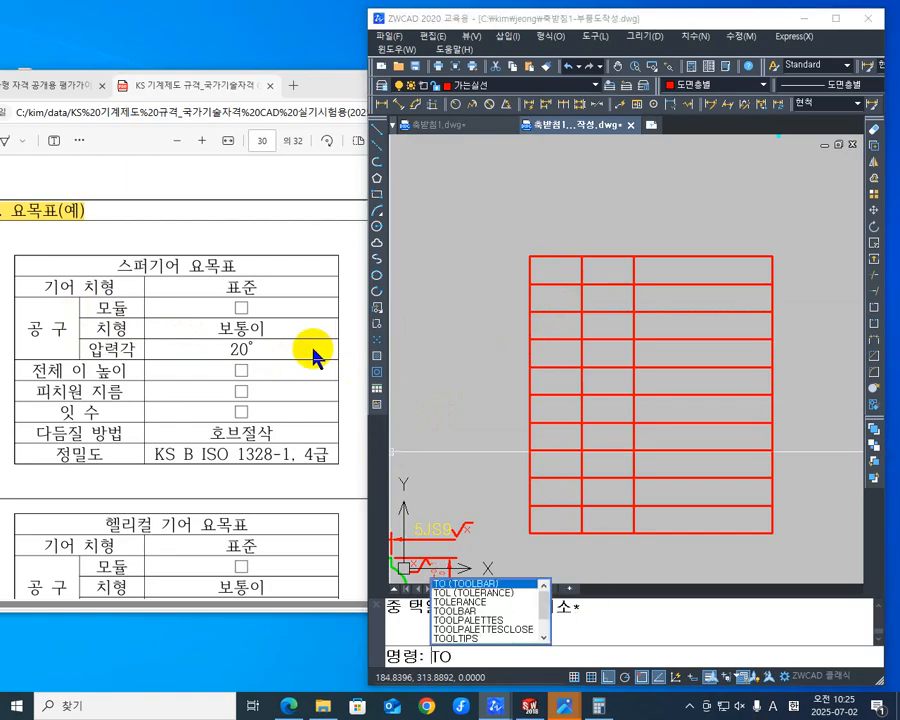
{"action": "key", "text": "BackSpace"}
{"action": "type", "text": "R"}
{"action": "key", "text": "Return"}
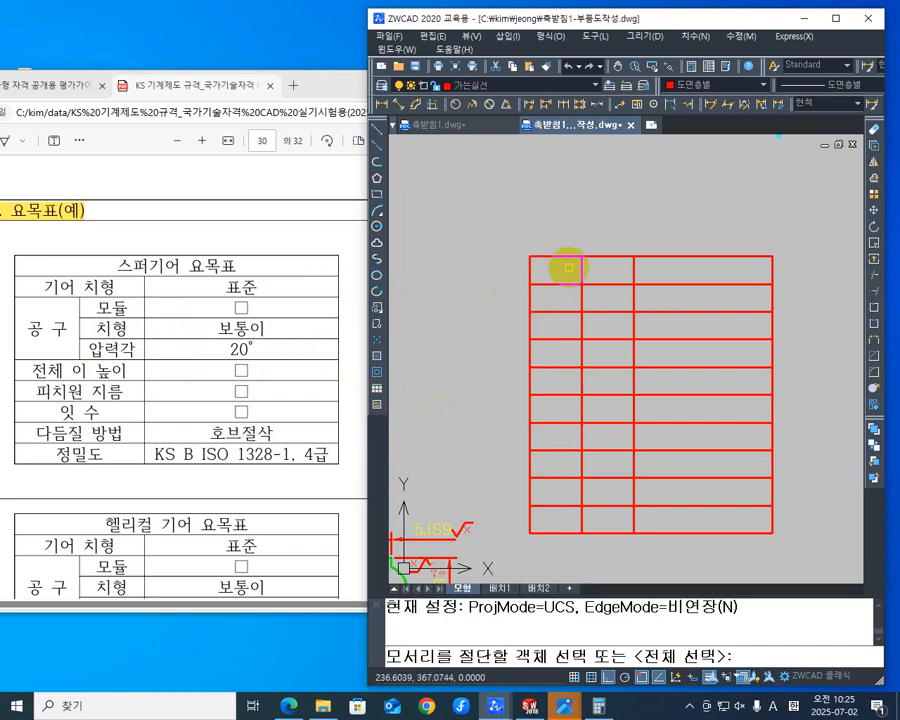
{"action": "left_click", "coordinate": [560, 311]}
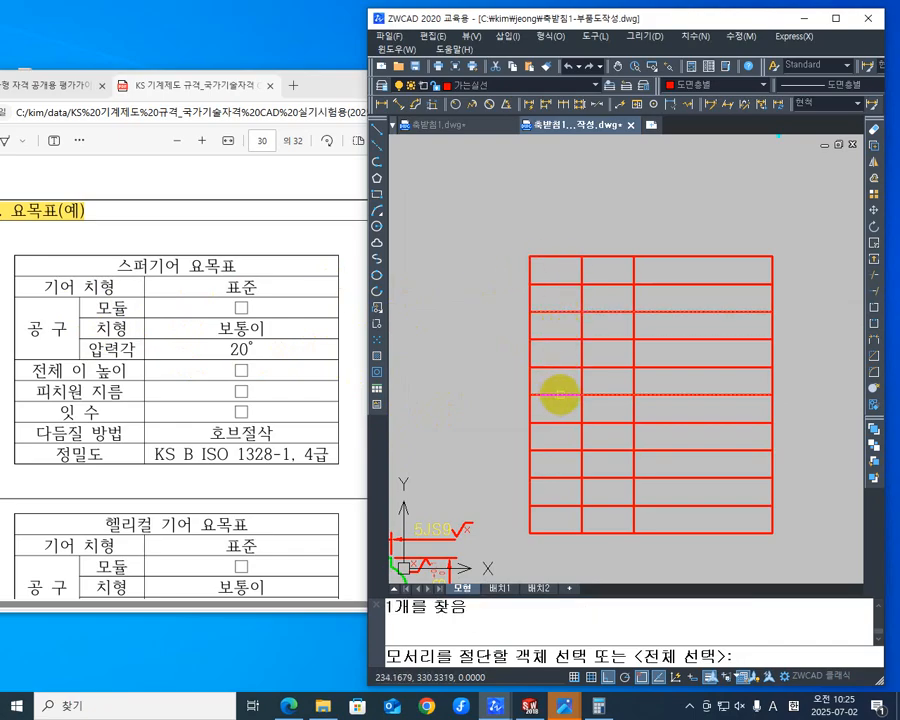
{"action": "left_click", "coordinate": [560, 395]}
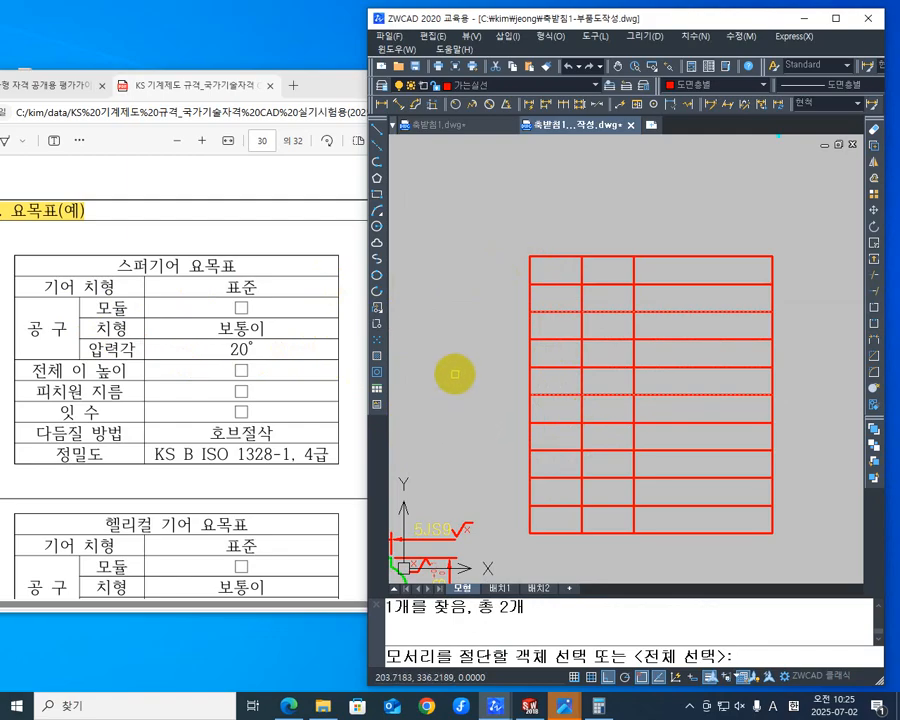
{"action": "key", "text": "Return"}
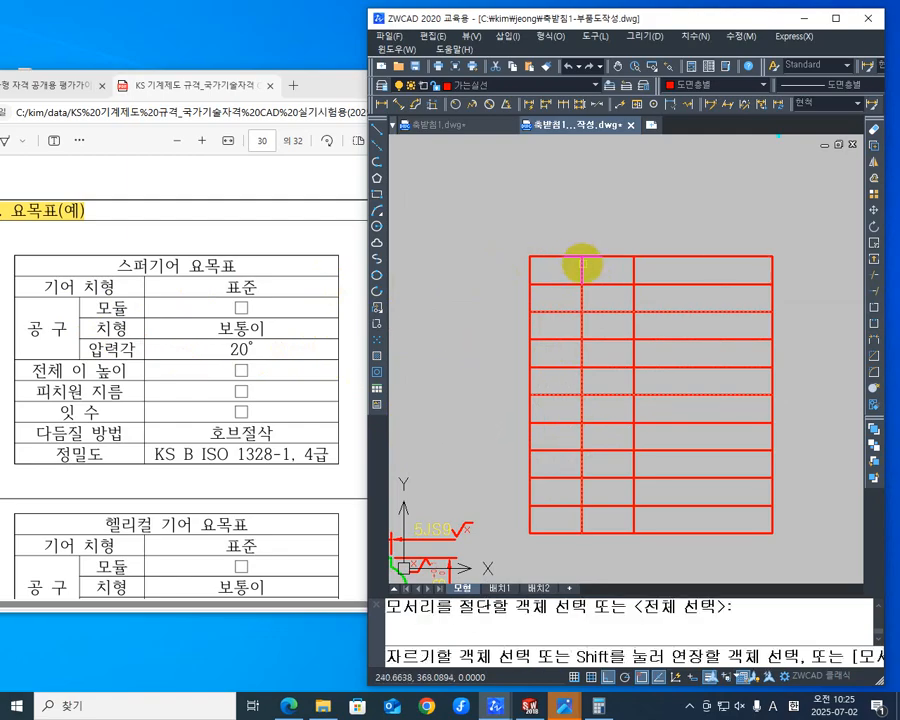
{"action": "left_click", "coordinate": [582, 265]}
{"action": "left_click", "coordinate": [582, 298]}
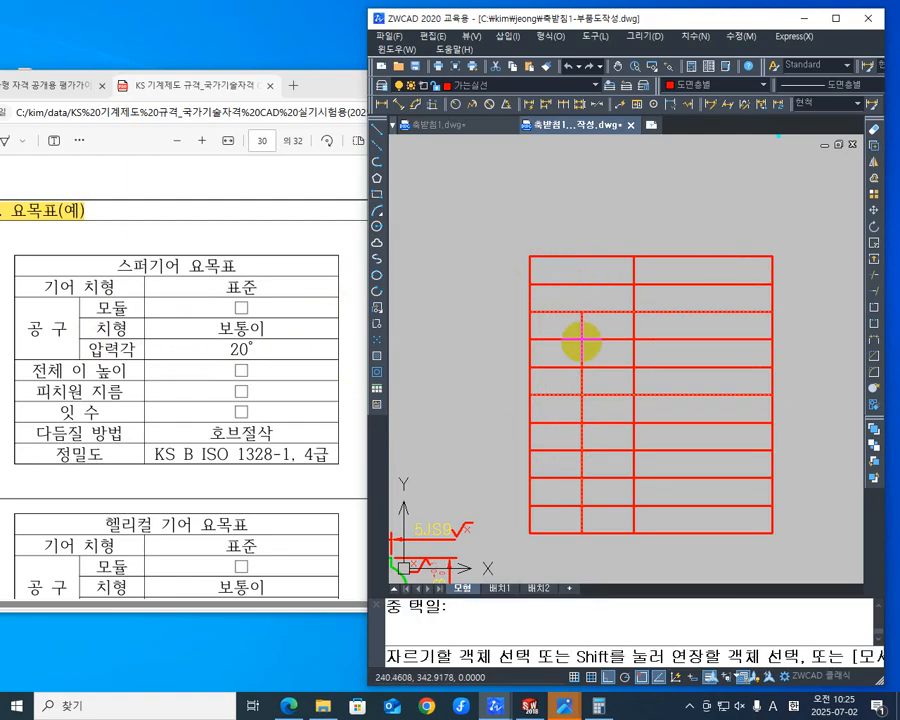
{"action": "left_click", "coordinate": [583, 466]}
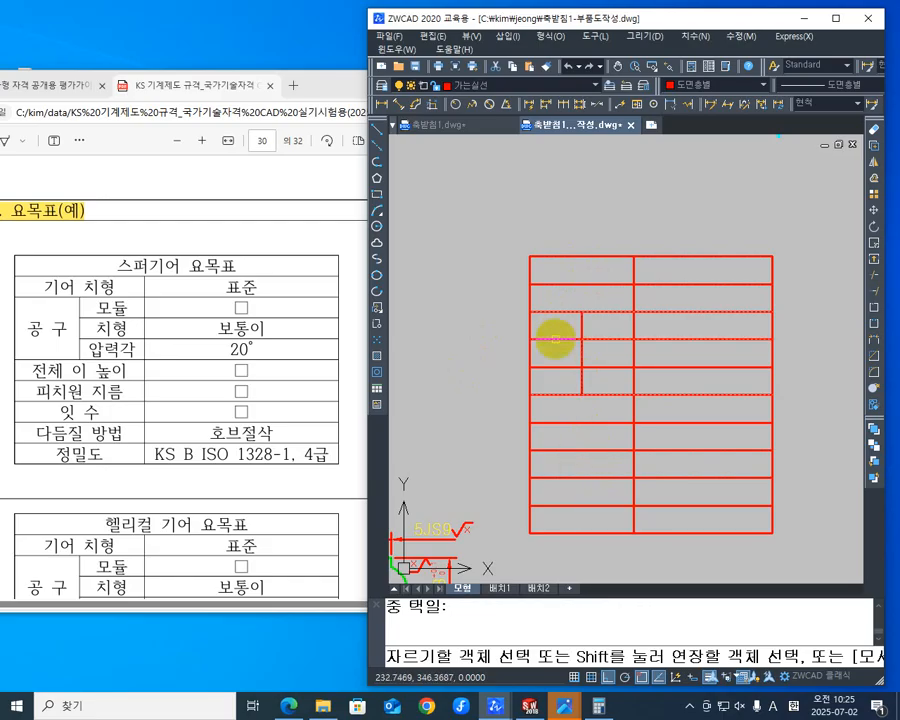
{"action": "key", "text": "Escape"}
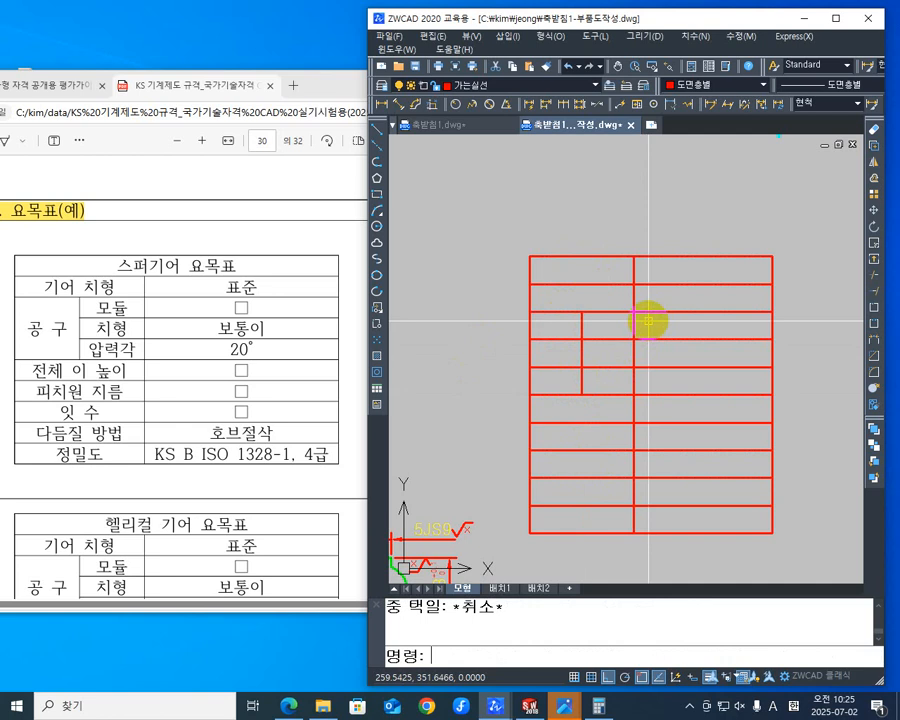
Step: Try trimming the fourth-row segment of the main column divider against all edges, and undo that trim
{"action": "type", "text": "tr"}
{"action": "key", "text": "Return"}
{"action": "key", "text": "Return"}
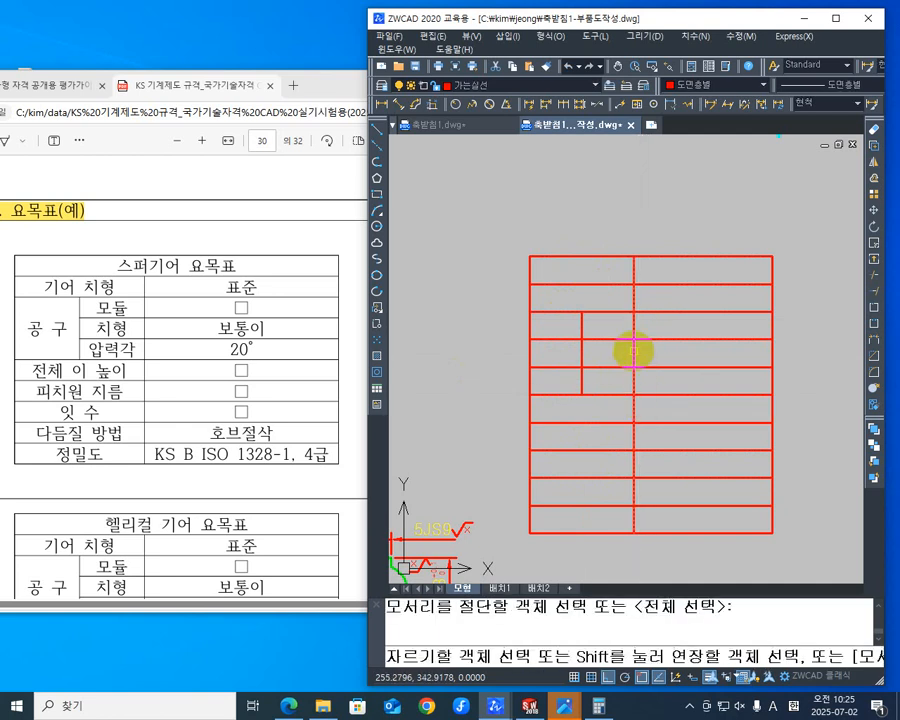
{"action": "left_click", "coordinate": [634, 351]}
{"action": "key", "text": "Escape"}
{"action": "key", "text": "Escape"}
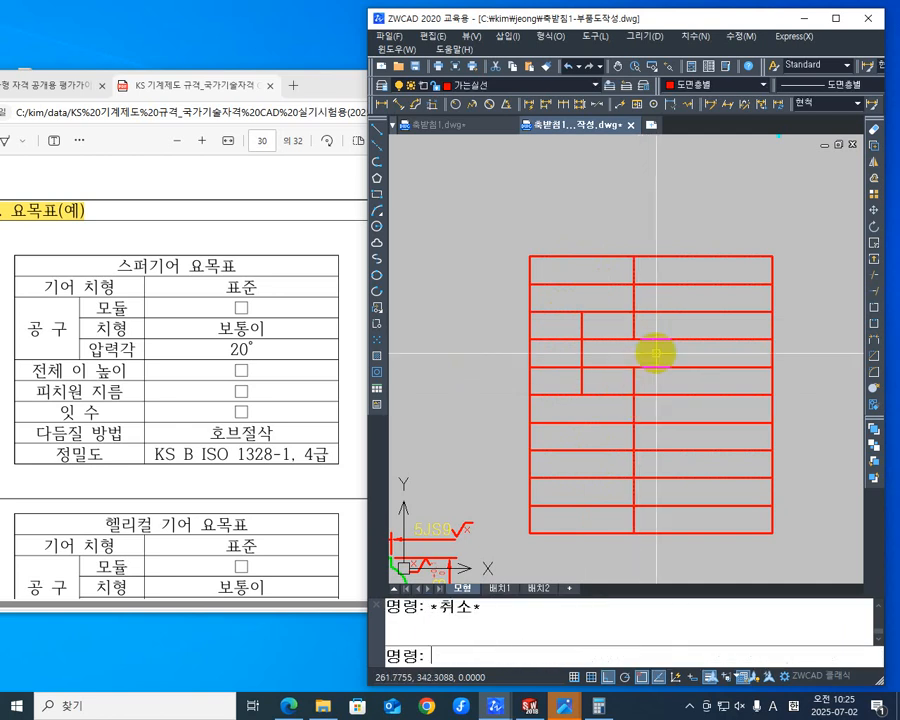
{"action": "key", "text": "Return"}
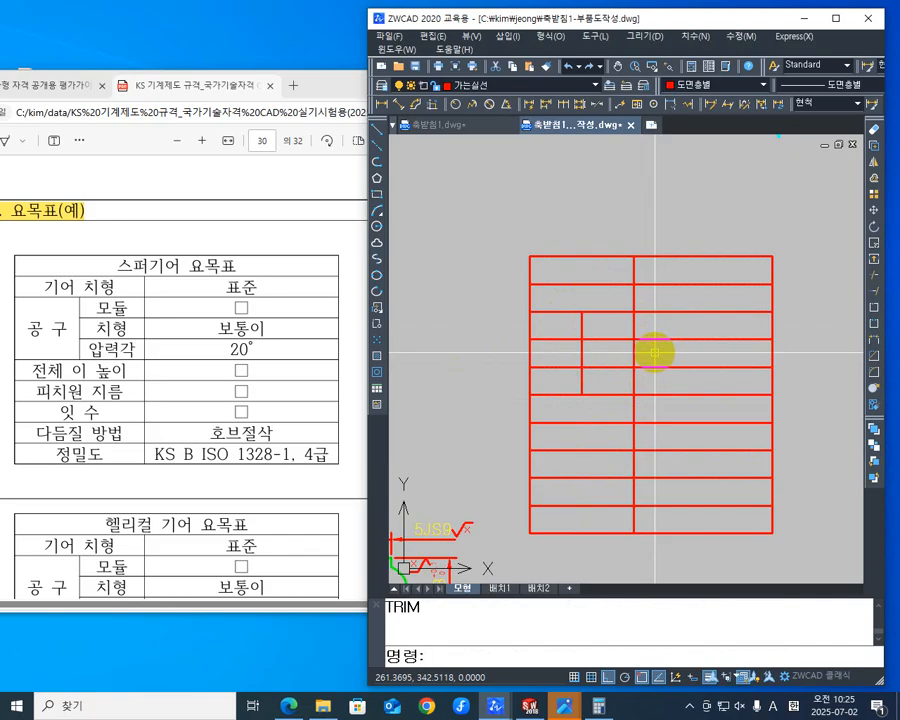
Step: Trim the two row lines inside the first column between the third and fifth rows to form one merged tool (공구) cell
{"action": "type", "text": "TR"}
{"action": "key", "text": "Return"}
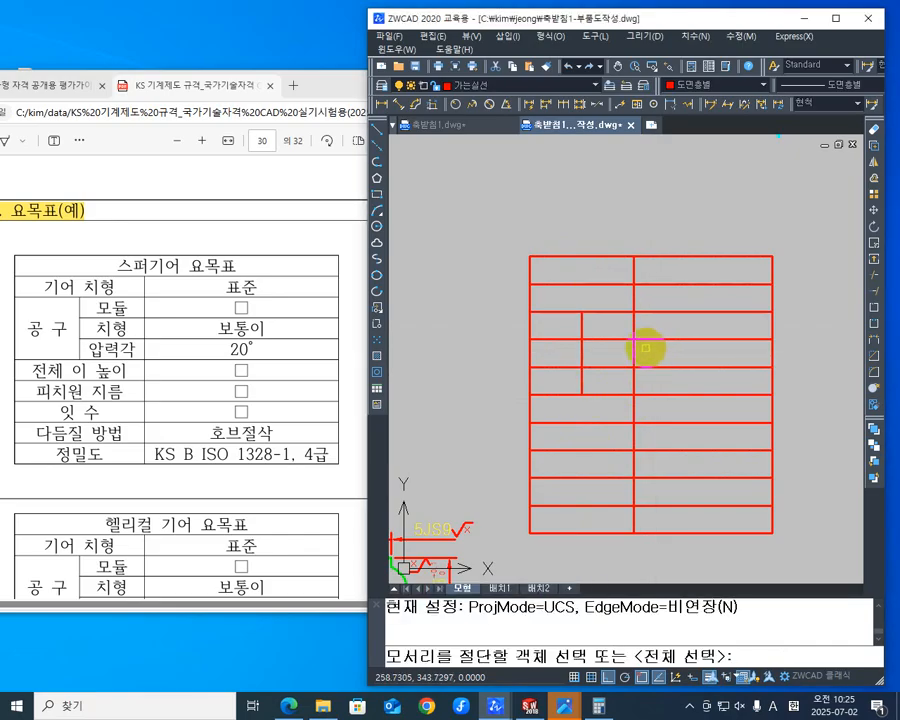
{"action": "left_click", "coordinate": [634, 352]}
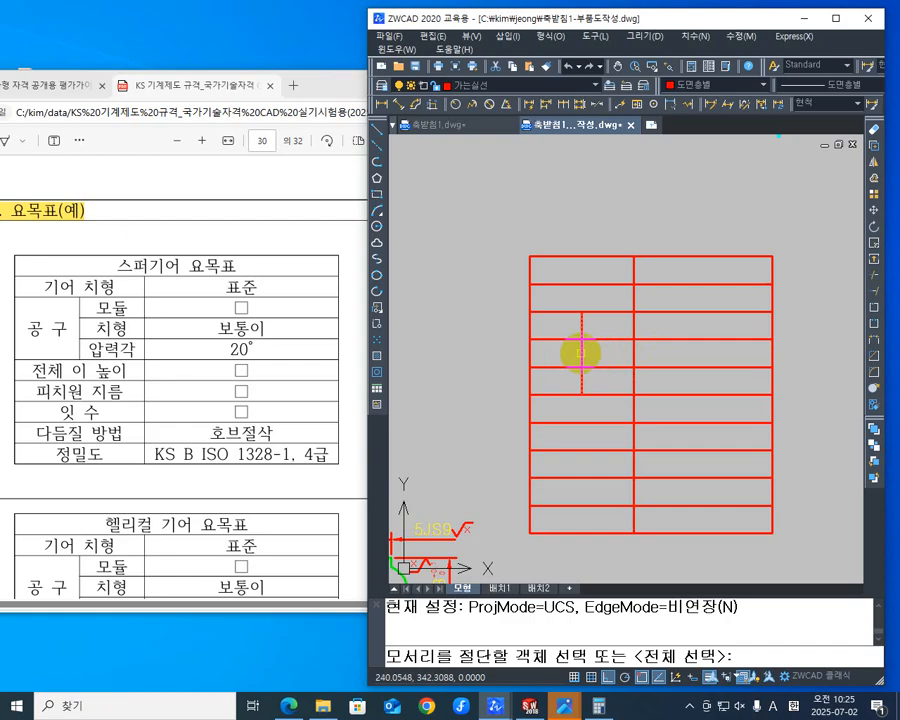
{"action": "left_click", "coordinate": [582, 352]}
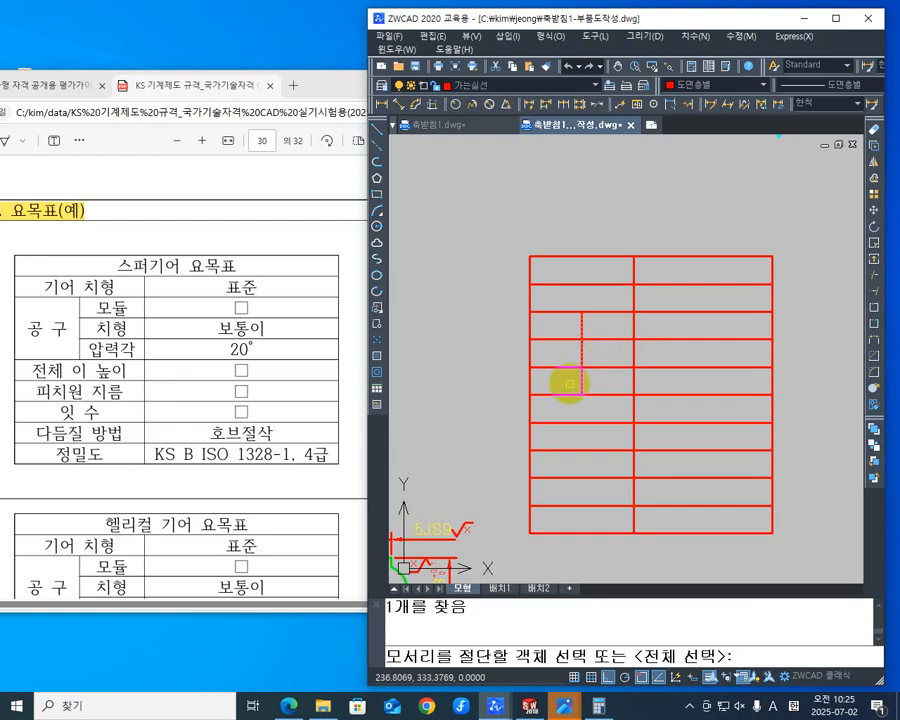
{"action": "left_click", "coordinate": [571, 380]}
{"action": "left_click", "coordinate": [558, 333]}
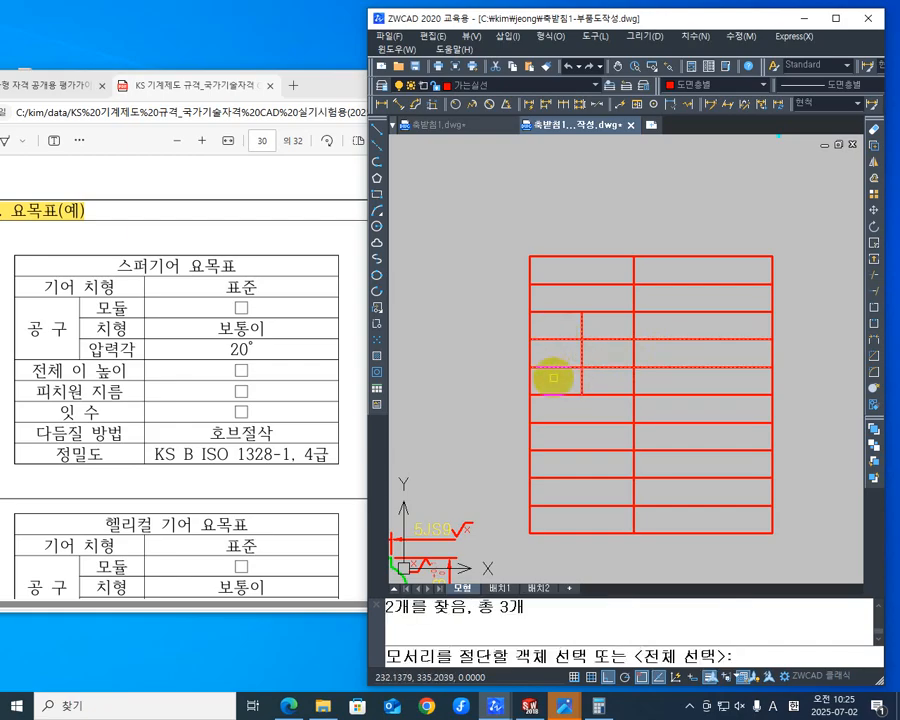
{"action": "key", "text": "Return"}
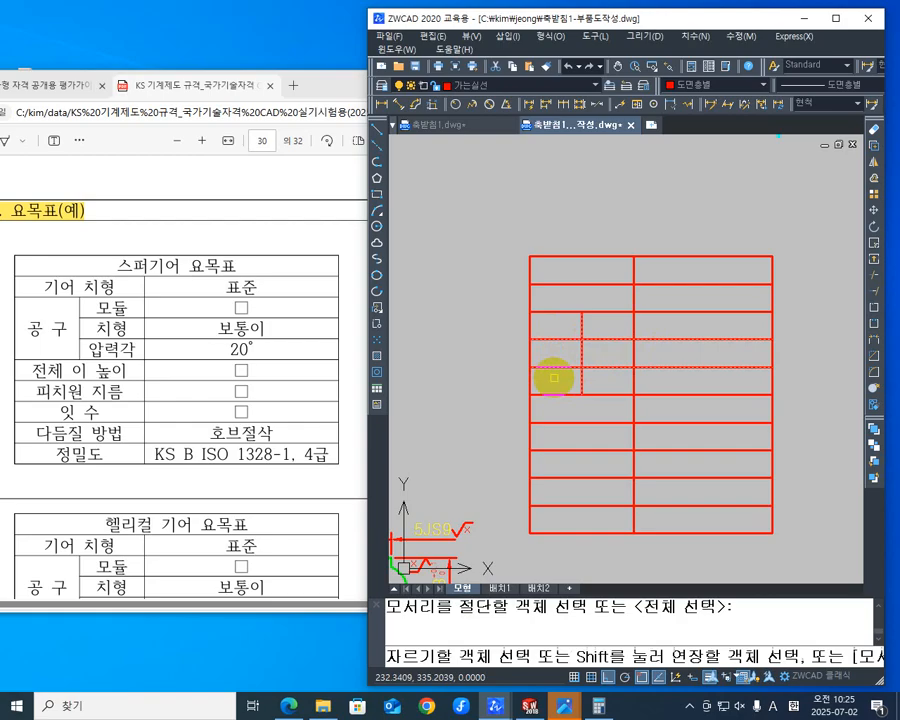
{"action": "left_click", "coordinate": [564, 375]}
{"action": "left_click", "coordinate": [542, 323]}
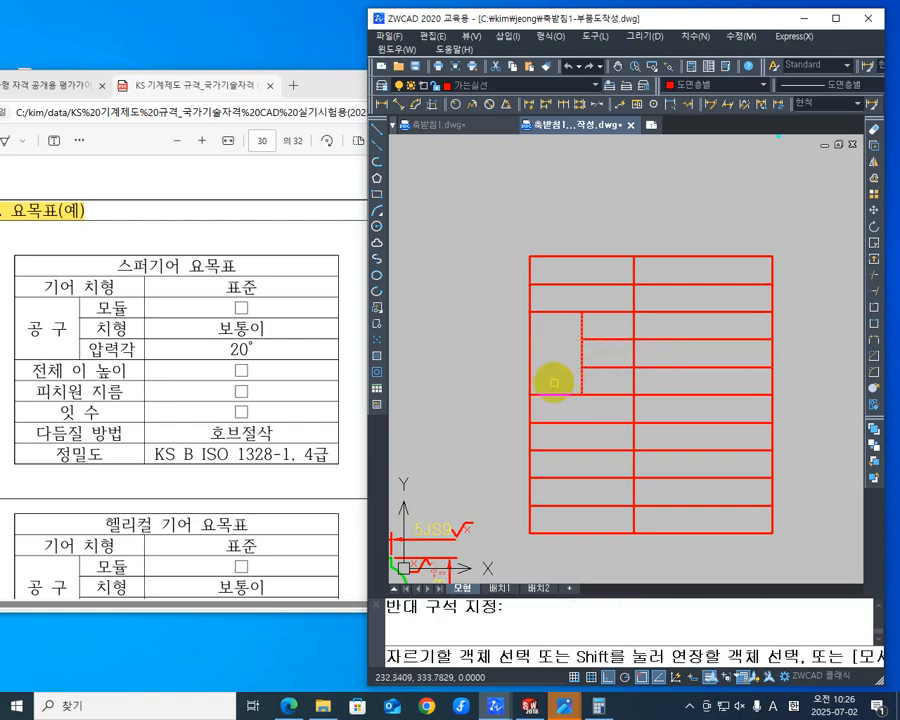
{"action": "key", "text": "Escape"}
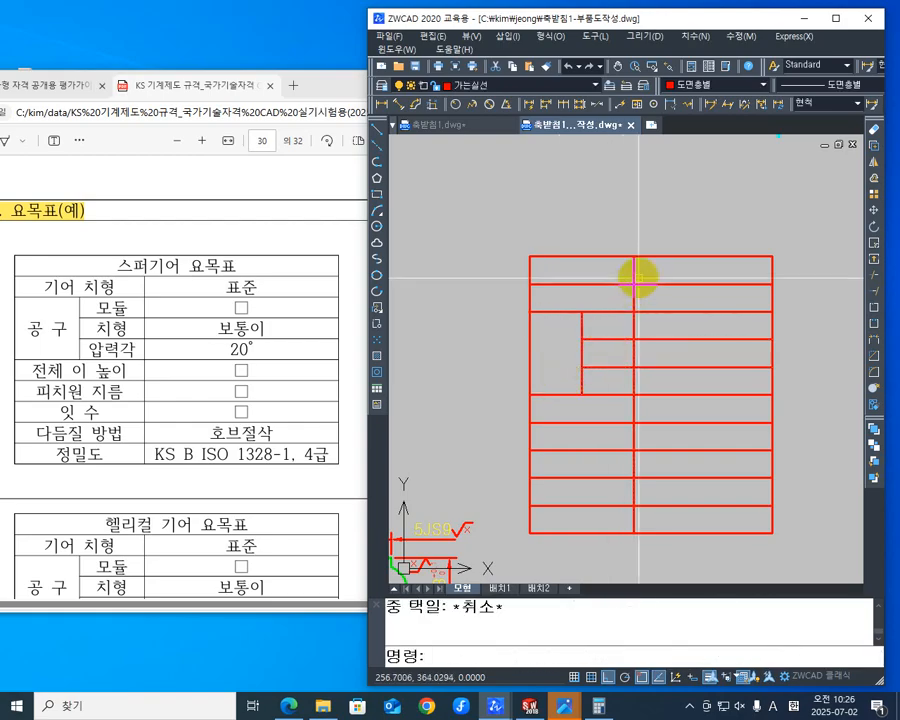
{"action": "type", "text": "tr"}
{"action": "key", "text": "Return"}
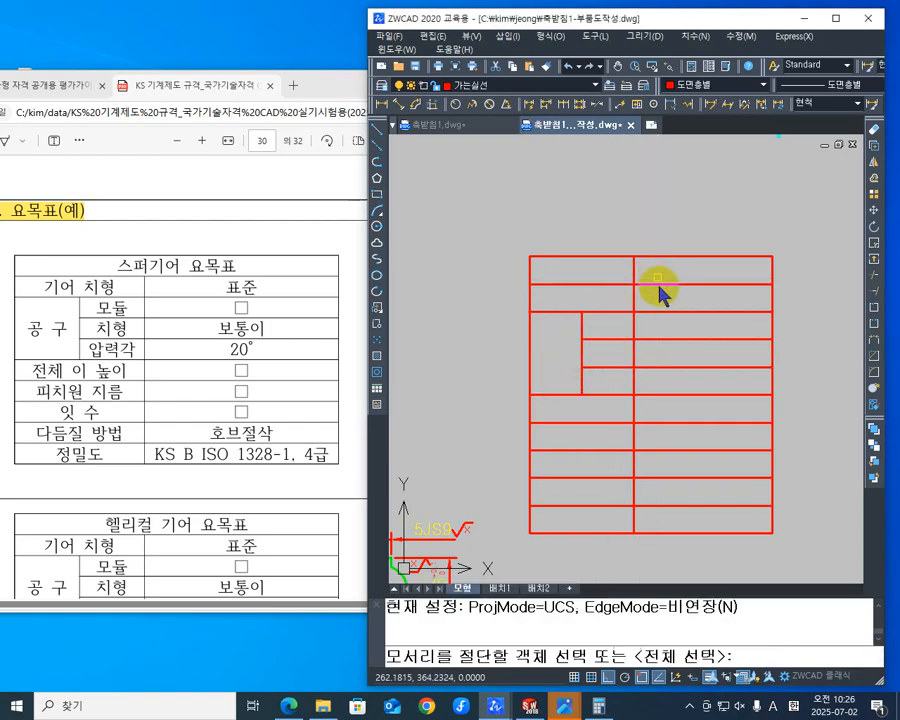
{"action": "left_click", "coordinate": [656, 272]}
{"action": "left_click", "coordinate": [611, 270]}
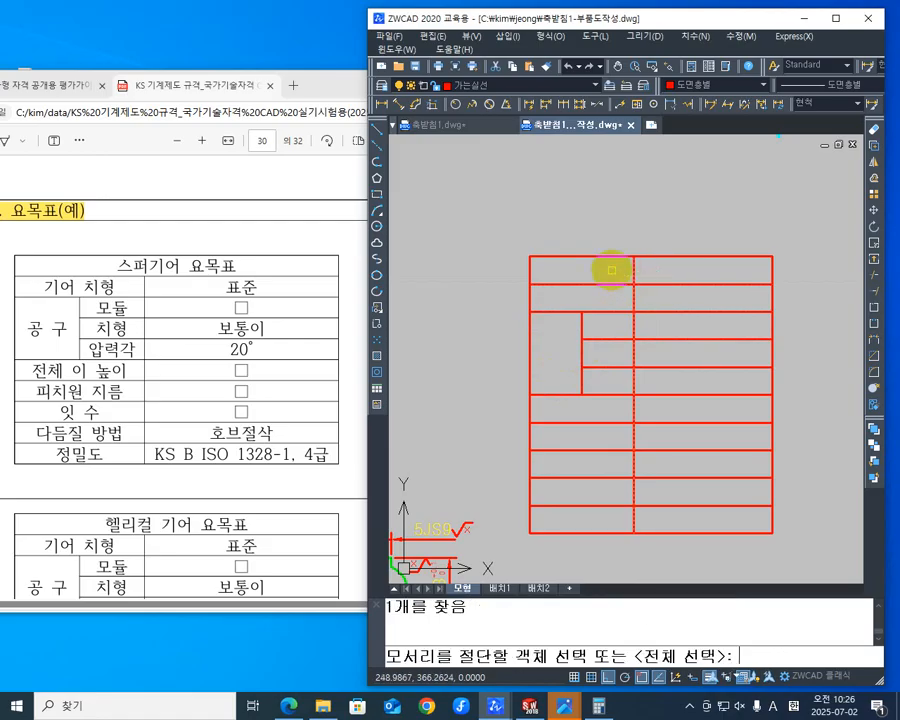
{"action": "key", "text": "Escape"}
{"action": "type", "text": "t"}
{"action": "key", "text": "Return"}
{"action": "type", "text": "b"}
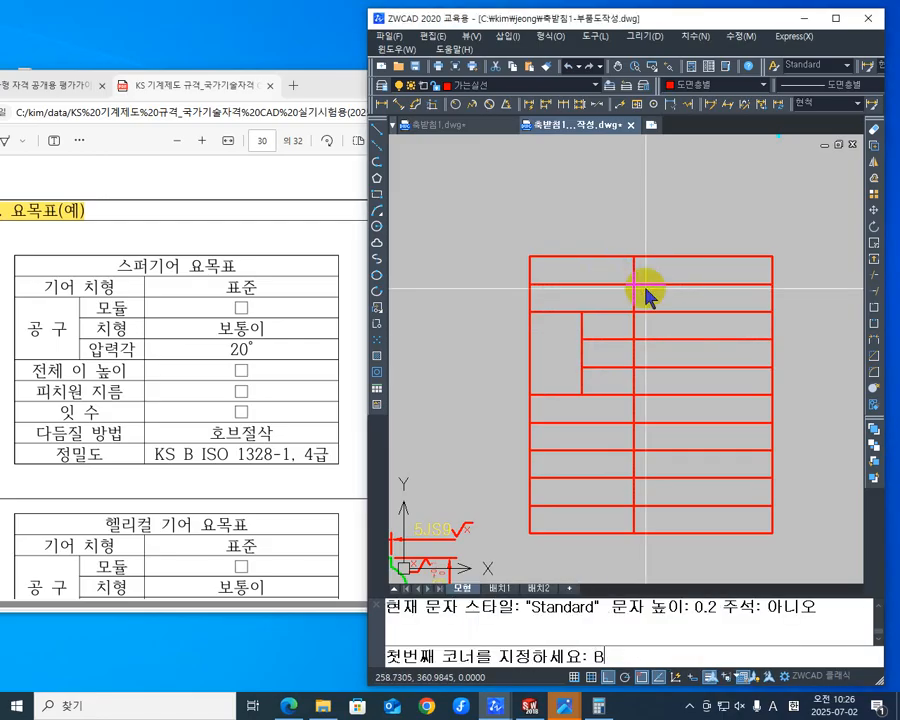
{"action": "key", "text": "Escape"}
Step: Trim the main column divider out of the top row to leave one full-width title cell
{"action": "type", "text": "tr"}
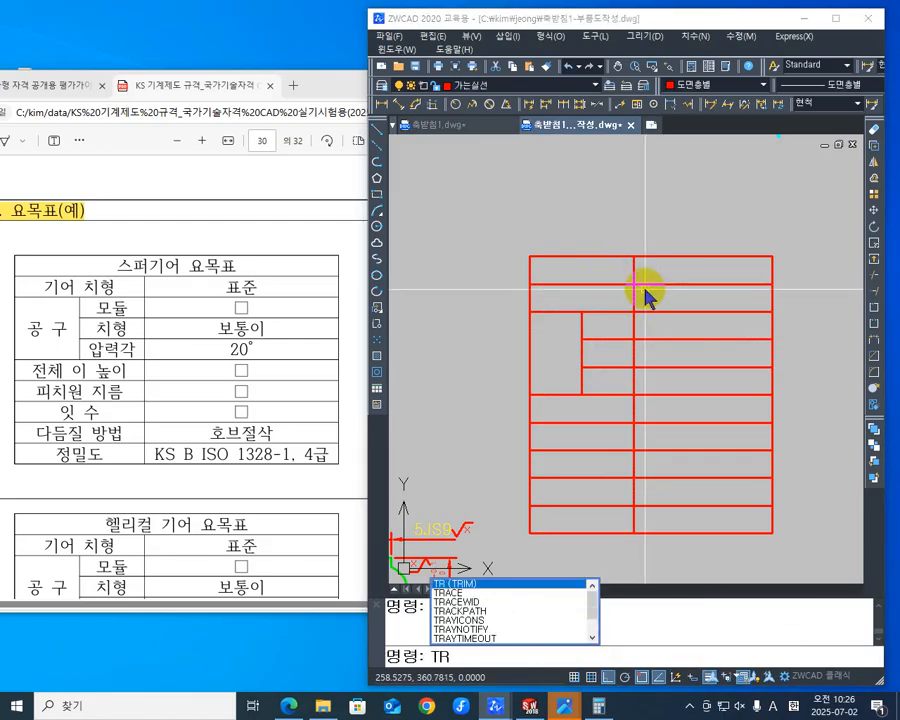
{"action": "key", "text": "Return"}
{"action": "key", "text": "Return"}
{"action": "left_click", "coordinate": [634, 271]}
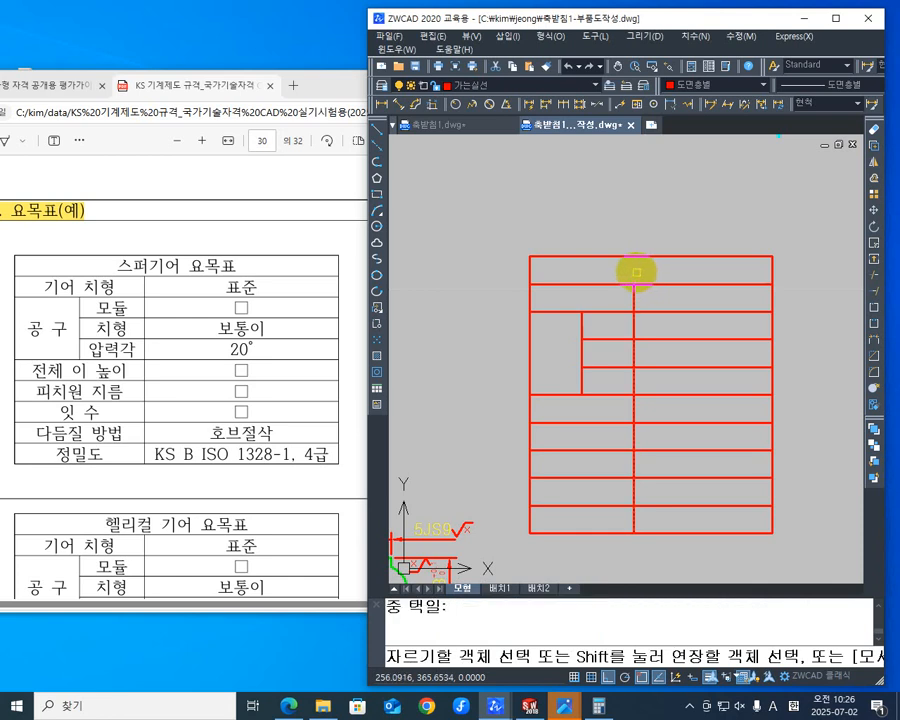
{"action": "key", "text": "Escape"}
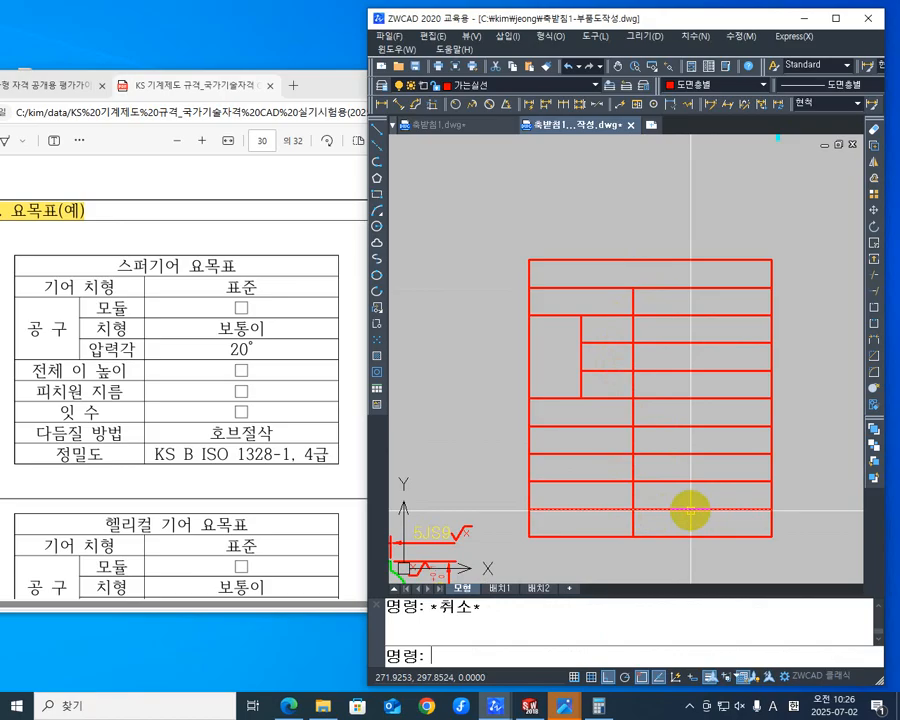
Step: Make the yellow 숨은선 layer current for the table text
{"action": "middle_click_drag", "start_coordinate": [651, 442], "coordinate": [595, 418]}
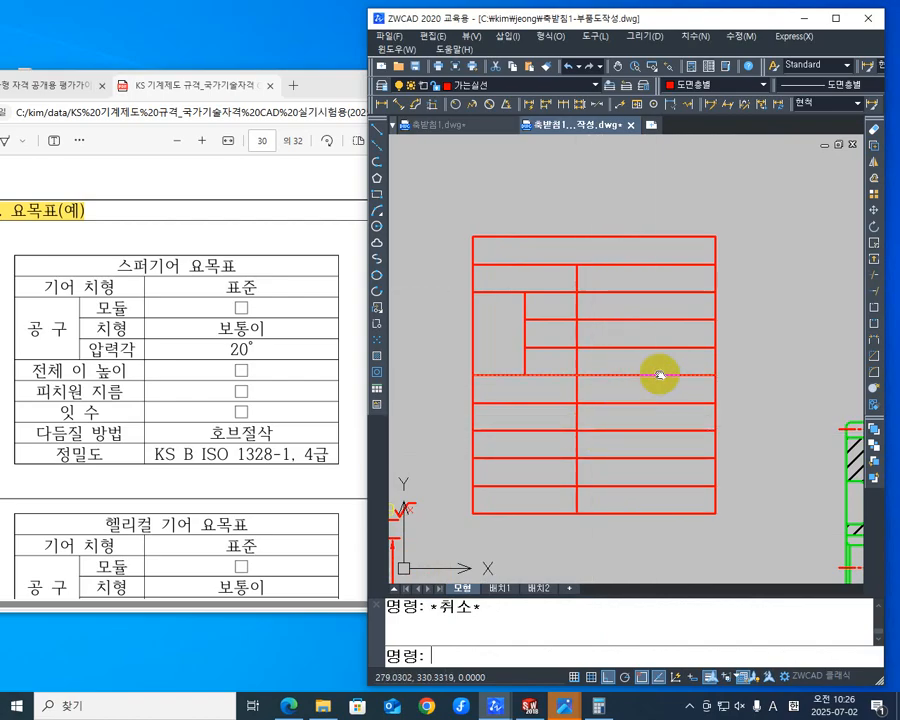
{"action": "middle_click_drag", "start_coordinate": [610, 377], "coordinate": [603, 363]}
{"action": "left_click", "coordinate": [567, 88]}
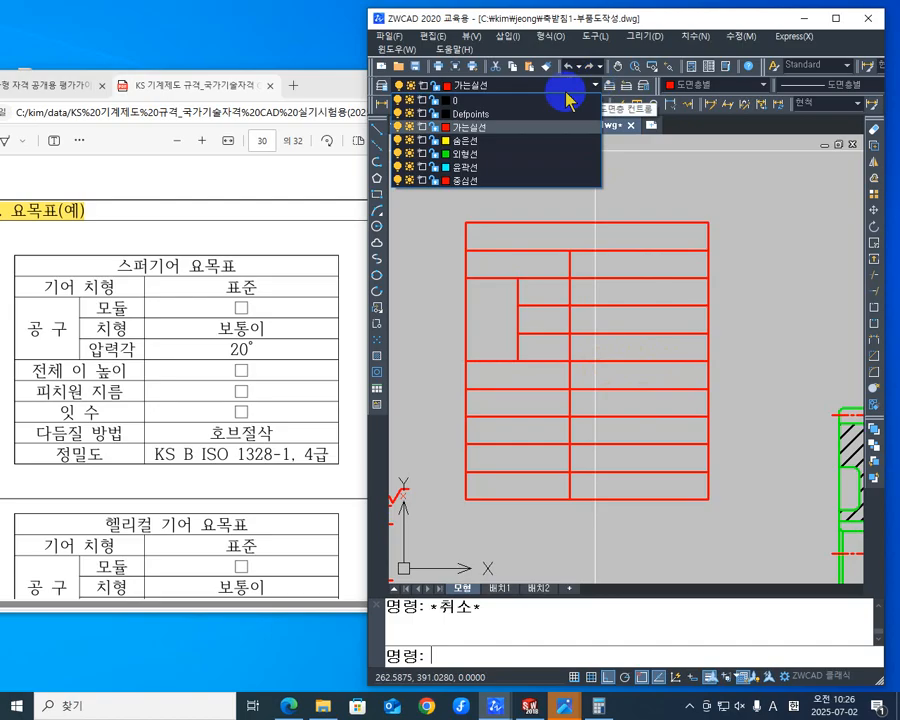
{"action": "left_click", "coordinate": [512, 148]}
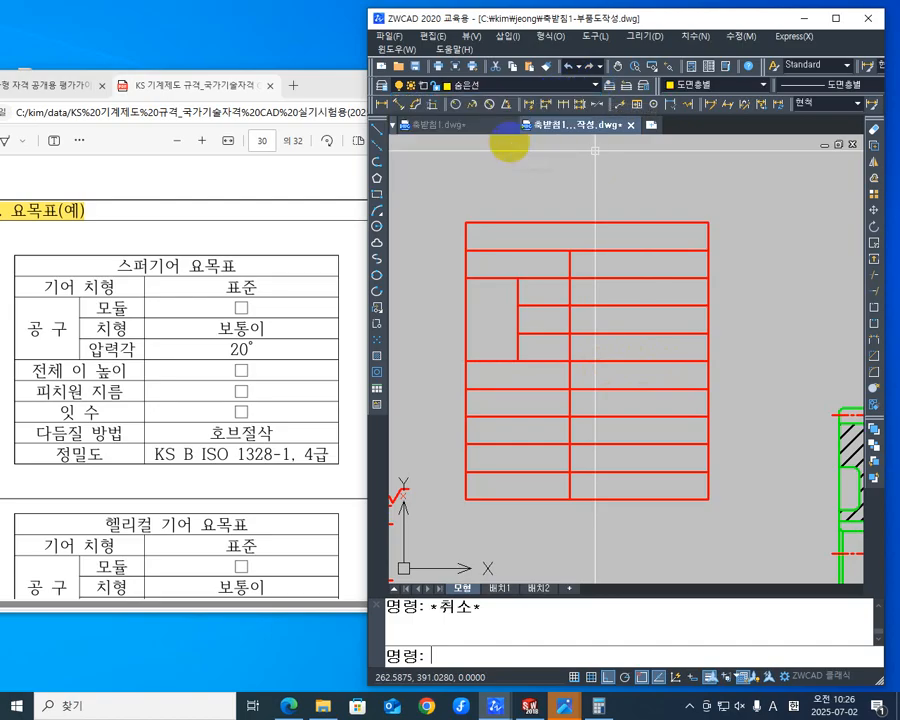
Step: Examine the spur gear table (스퍼기어 요목표) on the KS reference sheet alongside the enlarged blank table in the drawing
{"action": "mouse_move", "coordinate": [671, 380]}
{"action": "middle_mouse_down"}
{"action": "mouse_move", "coordinate": [677, 374]}
{"action": "mouse_move", "coordinate": [683, 392]}
{"action": "mouse_move", "coordinate": [693, 368]}
{"action": "middle_mouse_up"}
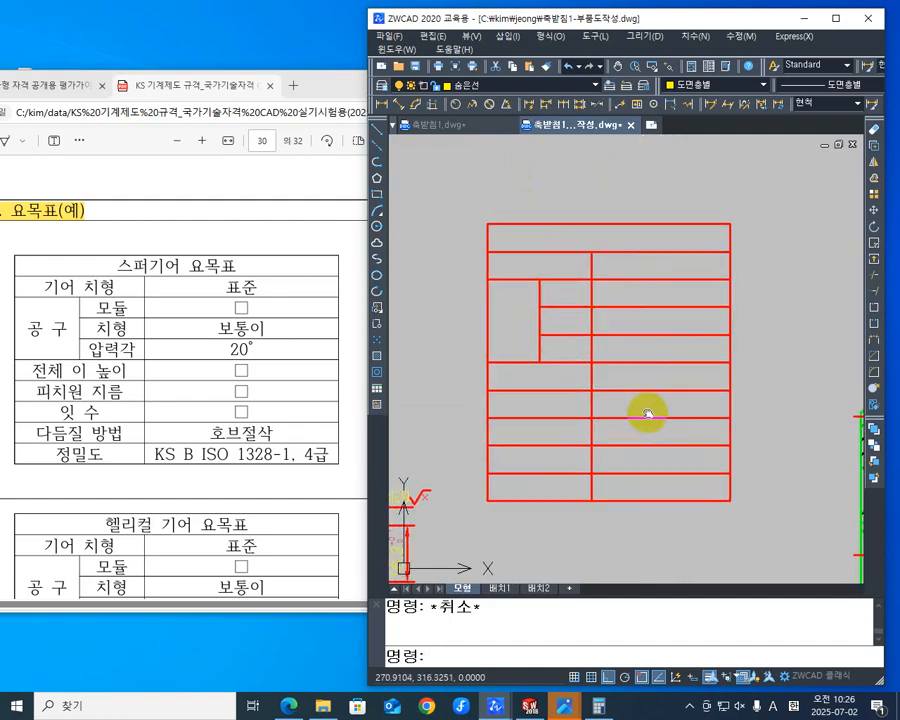
{"action": "middle_click_drag", "start_coordinate": [643, 412], "coordinate": [677, 426]}
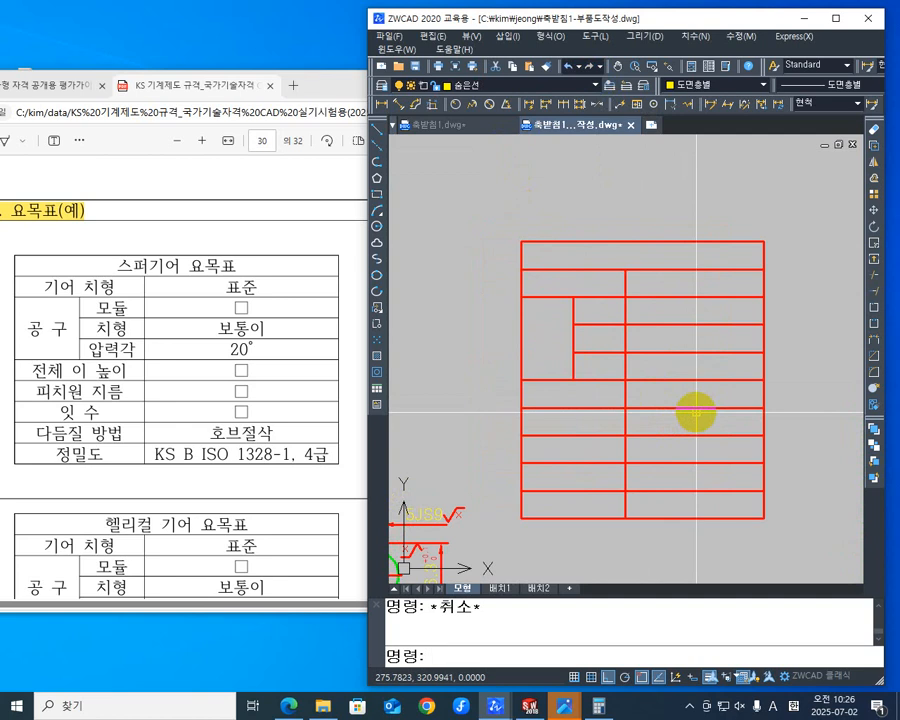
{"action": "scroll", "coordinate": [500, 345], "scroll_direction": "up", "scroll_amount": 1}
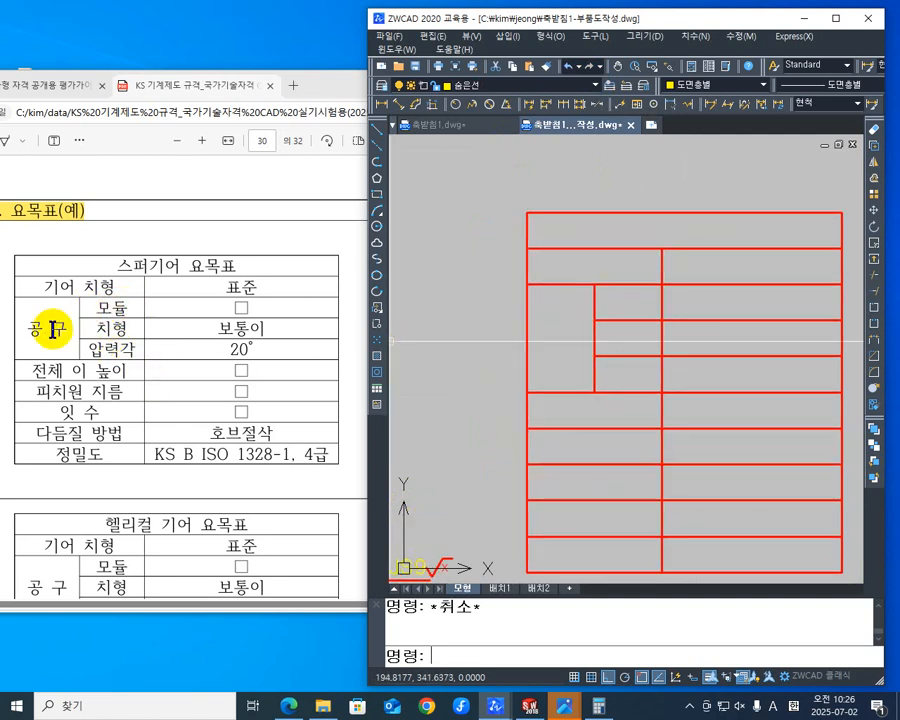
{"action": "left_click", "coordinate": [190, 350]}
{"action": "scroll", "coordinate": [270, 356], "scroll_direction": "right", "scroll_amount": 3}
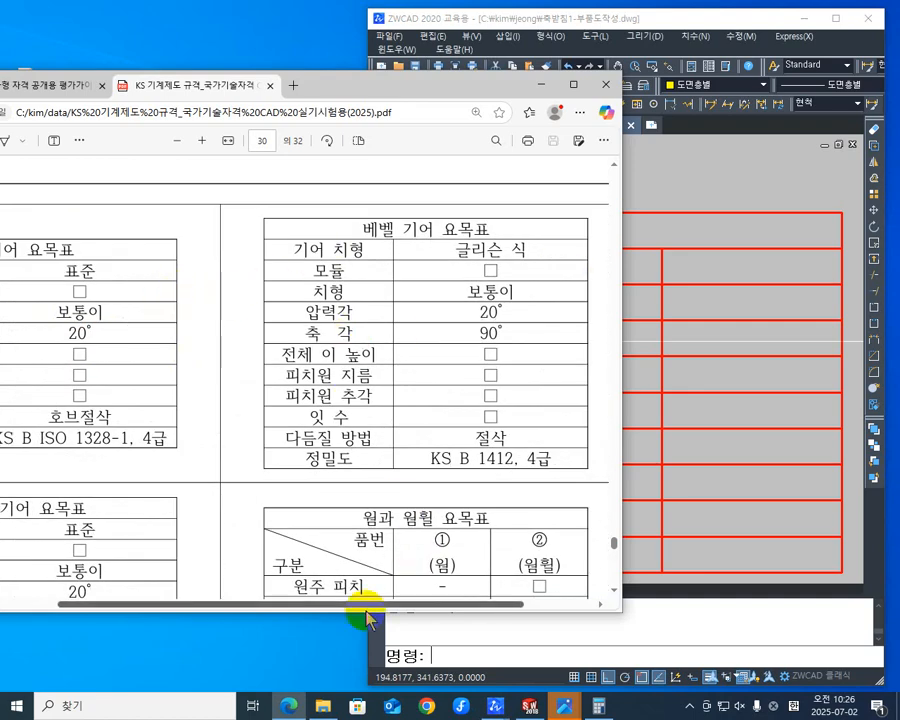
{"action": "left_click_drag", "start_coordinate": [370, 605], "coordinate": [245, 597]}
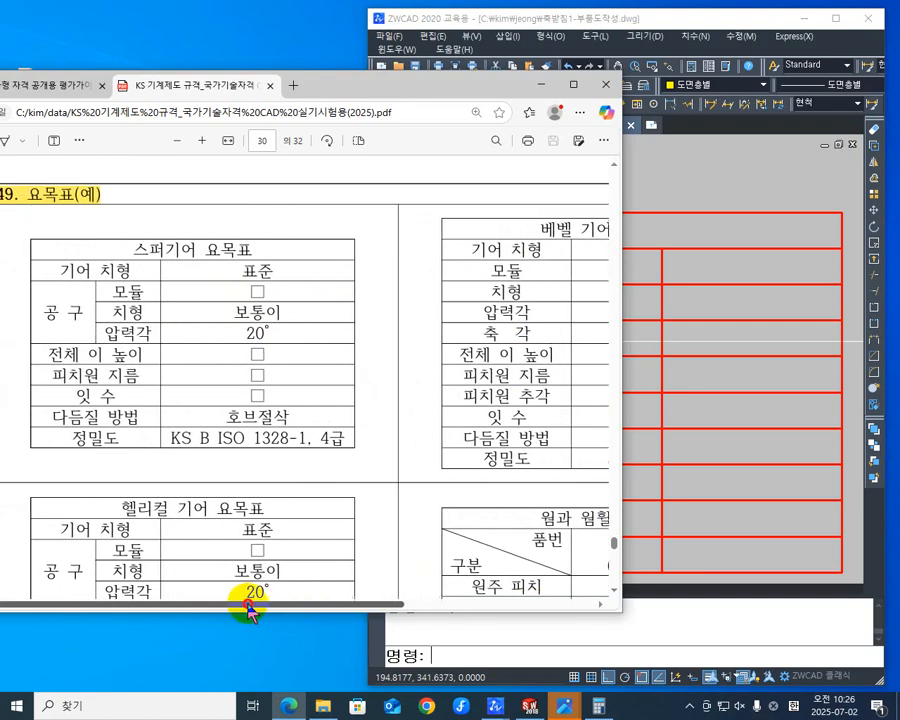
{"action": "left_click", "coordinate": [769, 275]}
{"action": "key", "text": "Escape"}
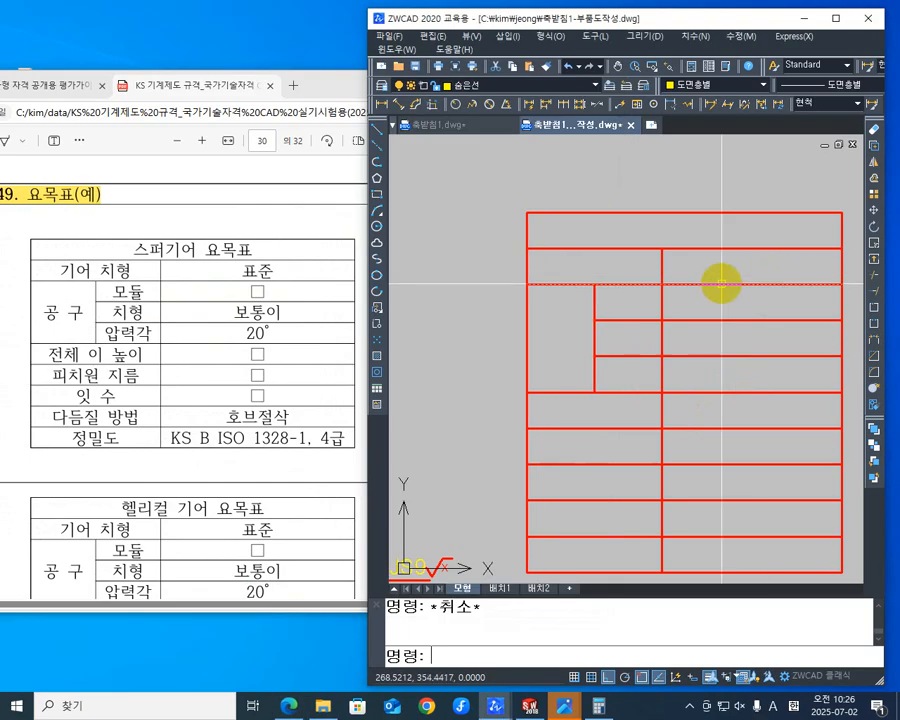
Step: Draw a zigzag polyline running diagonally across the title cell, then the second row's value cell and label cell
{"action": "mouse_move", "coordinate": [720, 330]}
{"action": "middle_mouse_down"}
{"action": "mouse_move", "coordinate": [640, 320]}
{"action": "mouse_move", "coordinate": [648, 317]}
{"action": "middle_mouse_up"}
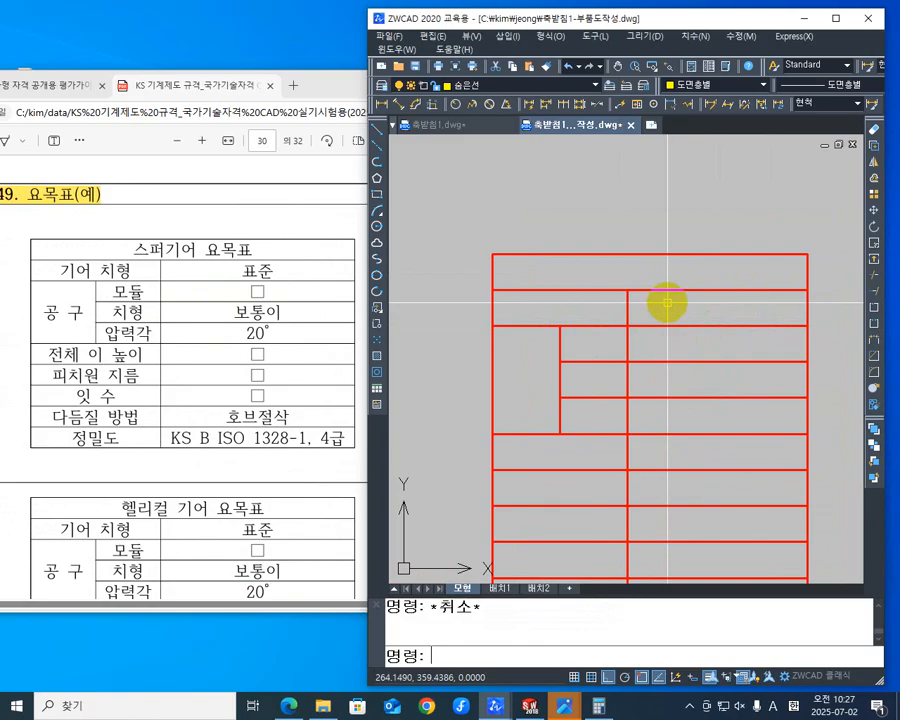
{"action": "type", "text": "PL"}
{"action": "key", "text": "Return"}
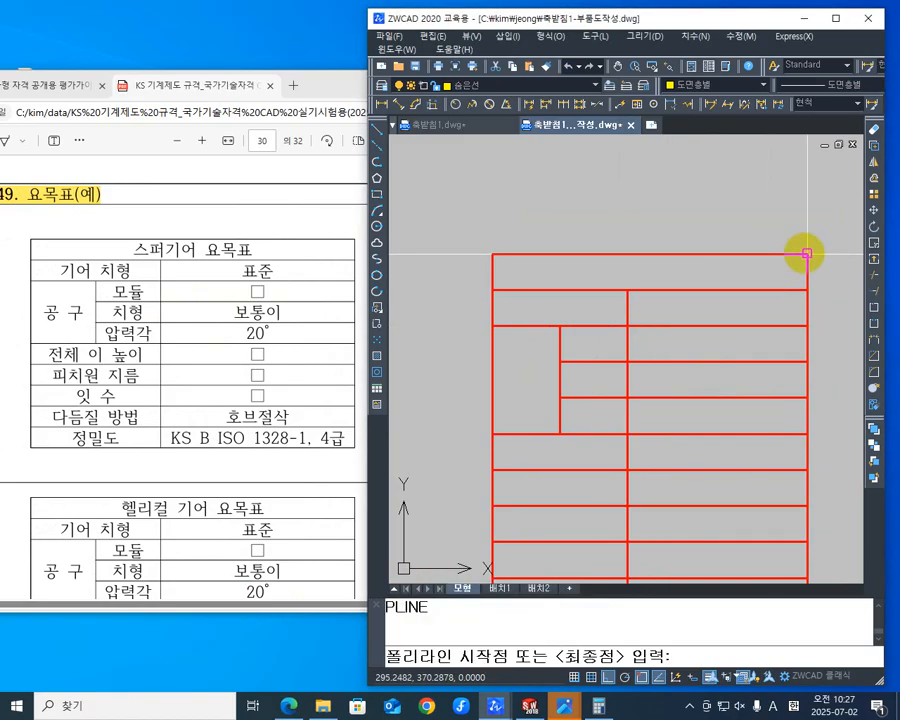
{"action": "left_click", "coordinate": [492, 255]}
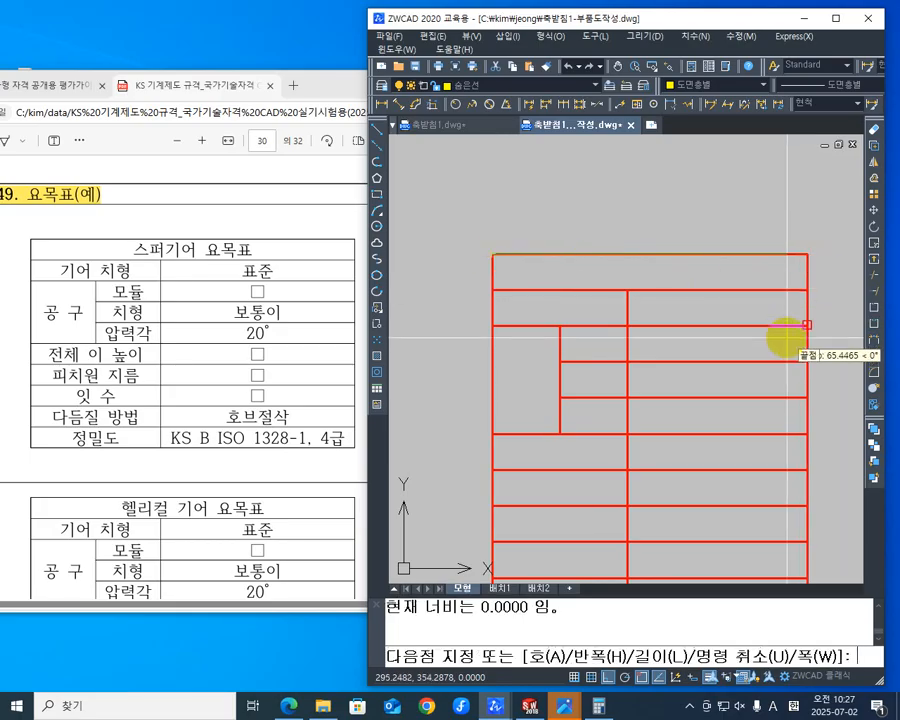
{"action": "key", "text": "F8"}
{"action": "left_click", "coordinate": [807, 290]}
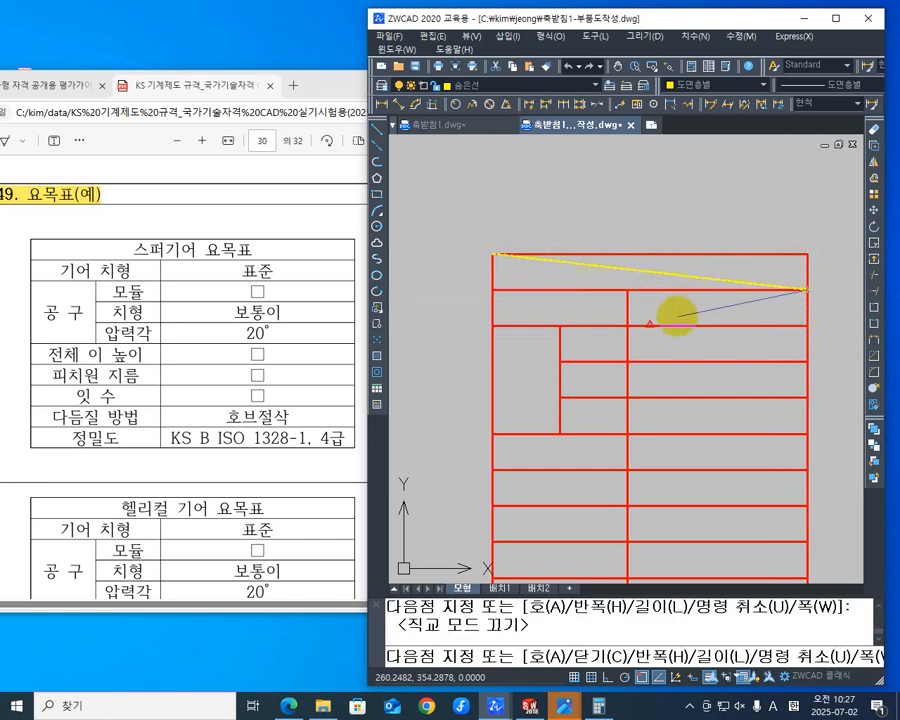
{"action": "left_click", "coordinate": [627, 325]}
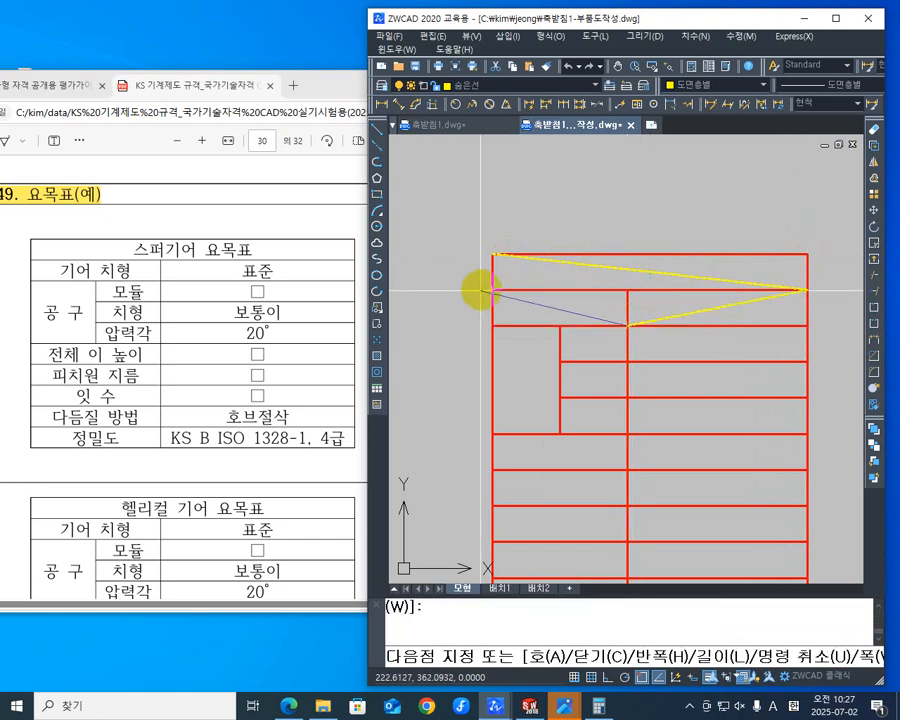
{"action": "left_click", "coordinate": [491, 289]}
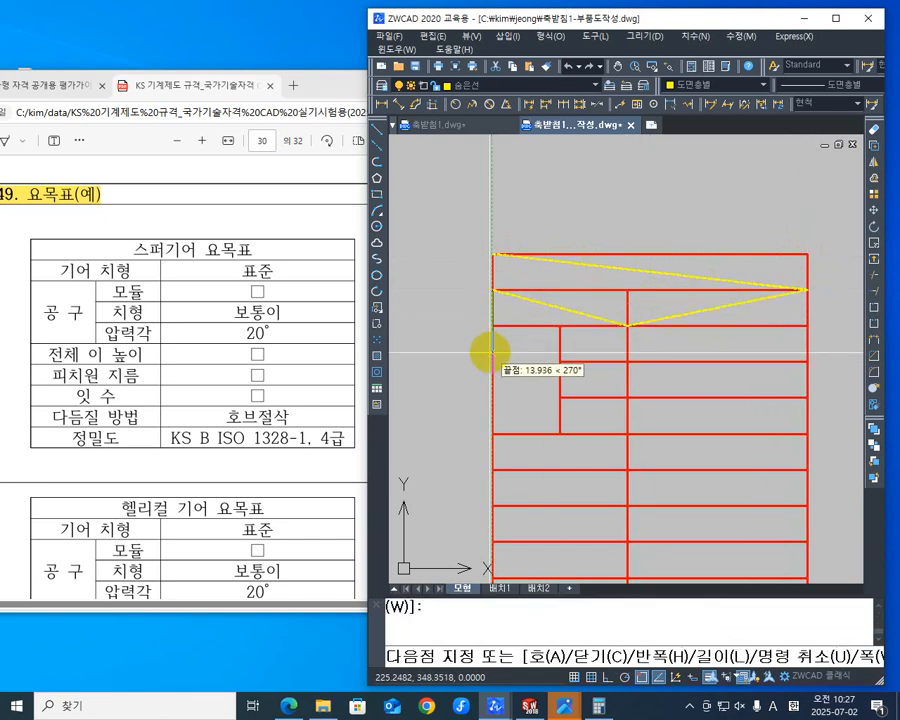
Step: Extend the polyline down the second row's outer edge, then diagonally across the merged 공구 cell and the fifth row's label cell
{"action": "left_click", "coordinate": [492, 324]}
{"action": "left_click", "coordinate": [560, 433]}
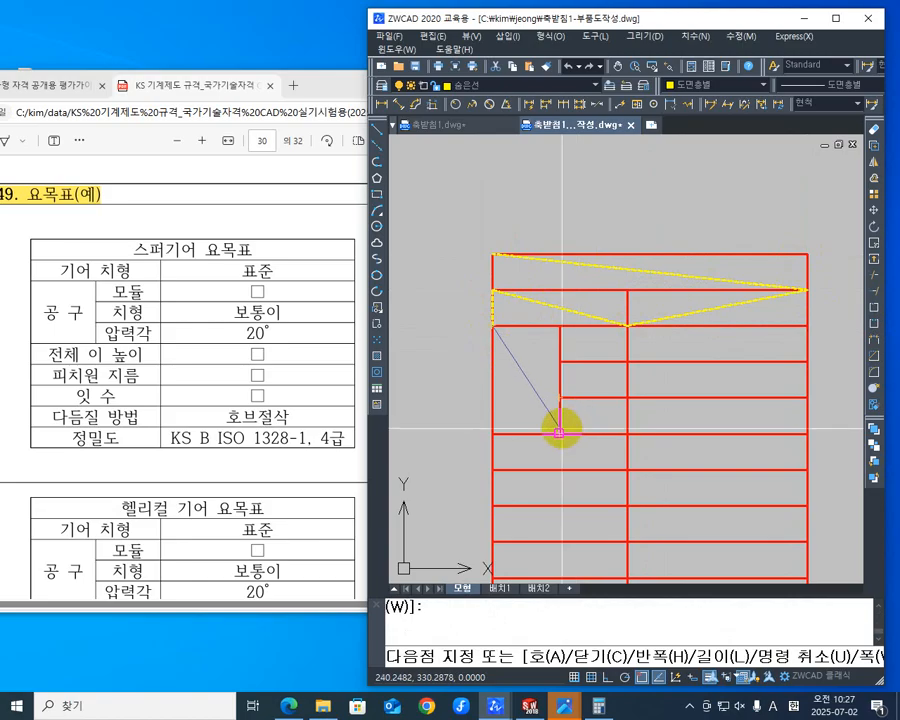
{"action": "left_click", "coordinate": [629, 397]}
{"action": "middle_click_drag", "start_coordinate": [627, 392], "coordinate": [648, 366]}
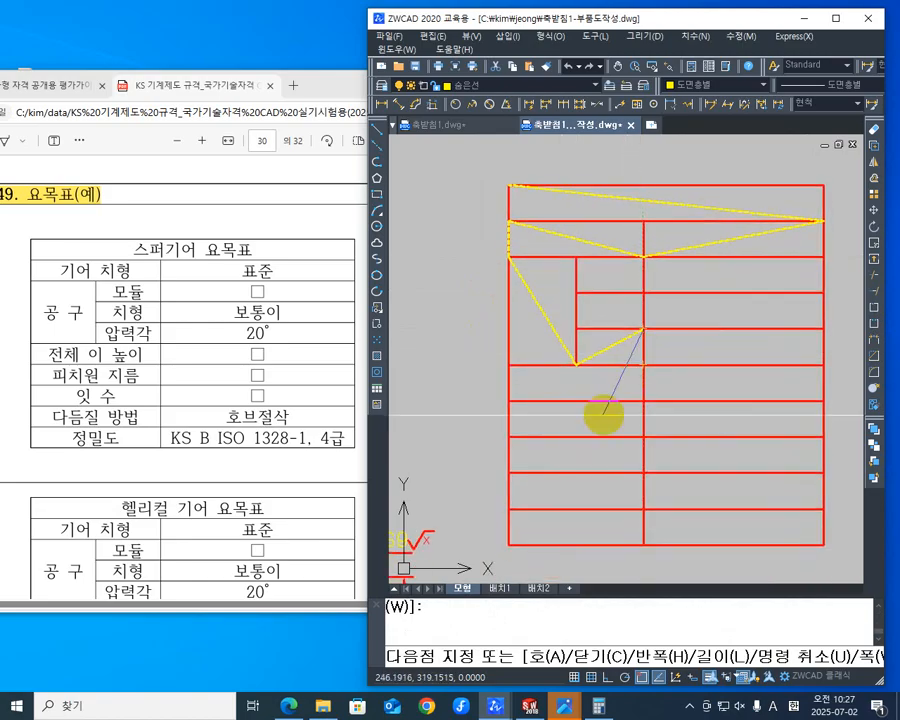
{"action": "key", "text": "Escape"}
{"action": "mouse_move", "coordinate": [606, 410]}
{"action": "middle_mouse_down"}
{"action": "mouse_move", "coordinate": [600, 434]}
{"action": "mouse_move", "coordinate": [575, 453]}
{"action": "middle_mouse_up"}
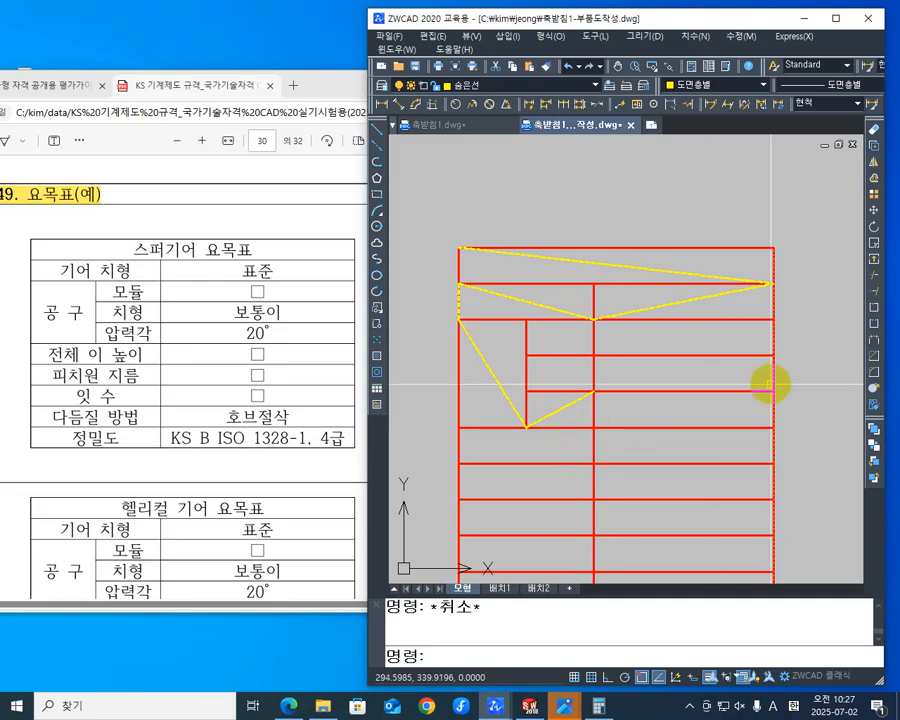
{"action": "type", "text": "DT"}
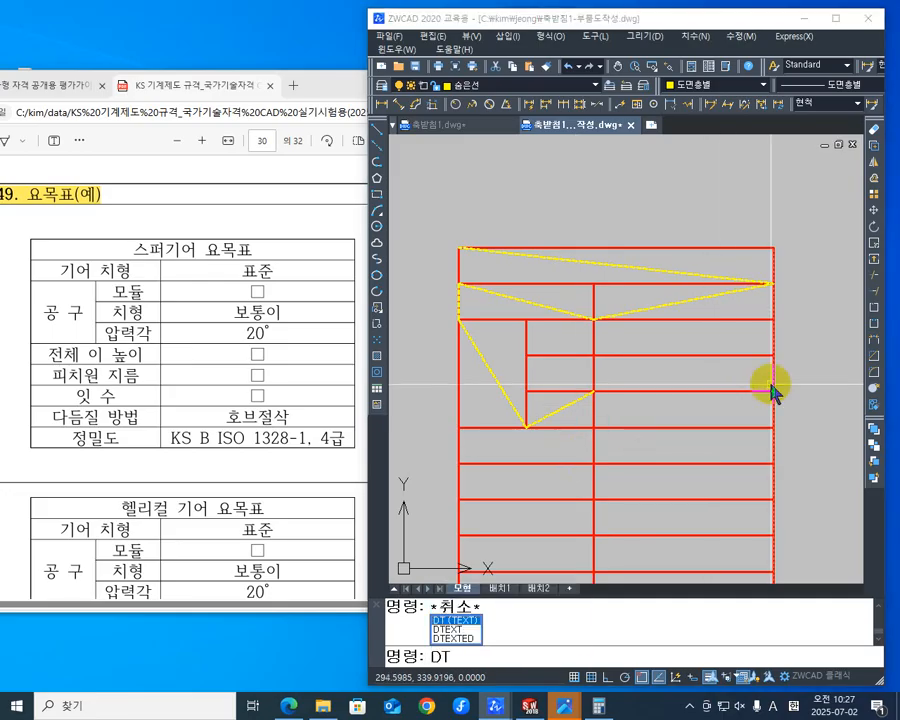
{"action": "key", "text": "Return"}
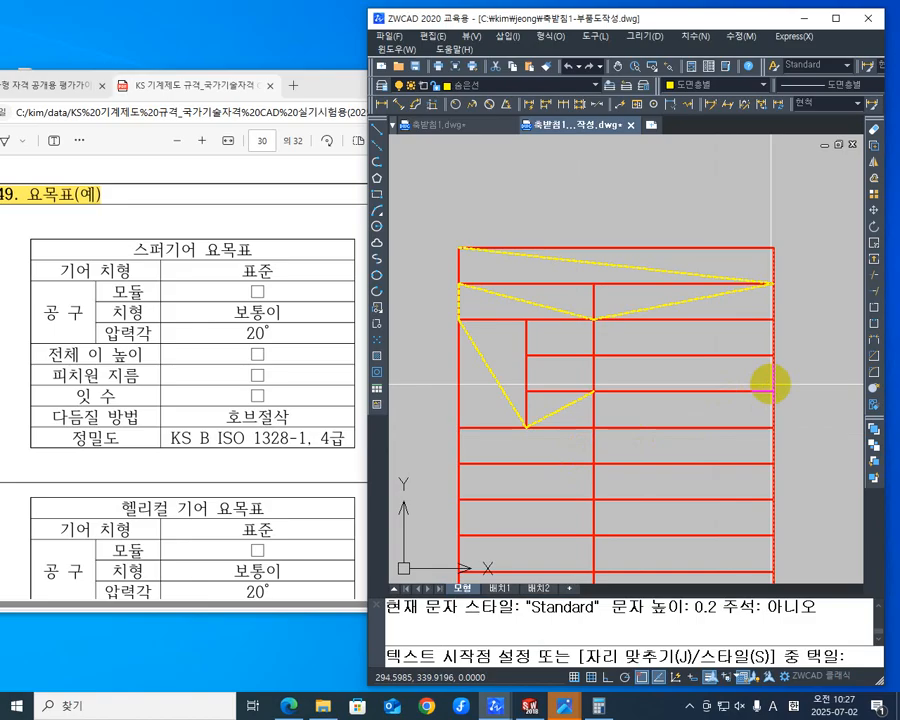
{"action": "type", "text": "J"}
{"action": "key", "text": "Return"}
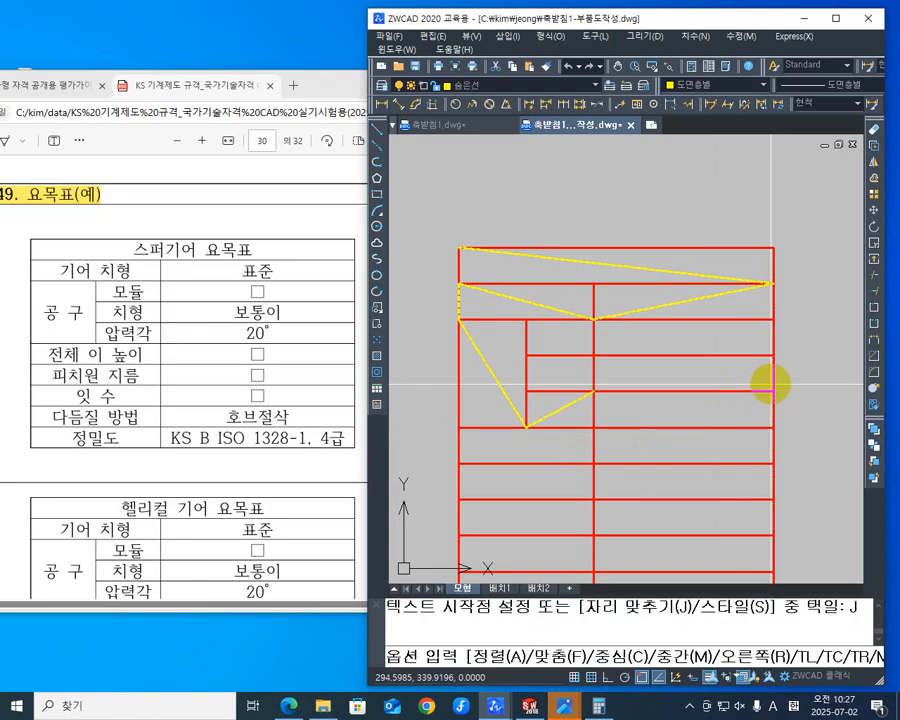
{"action": "type", "text": "MC"}
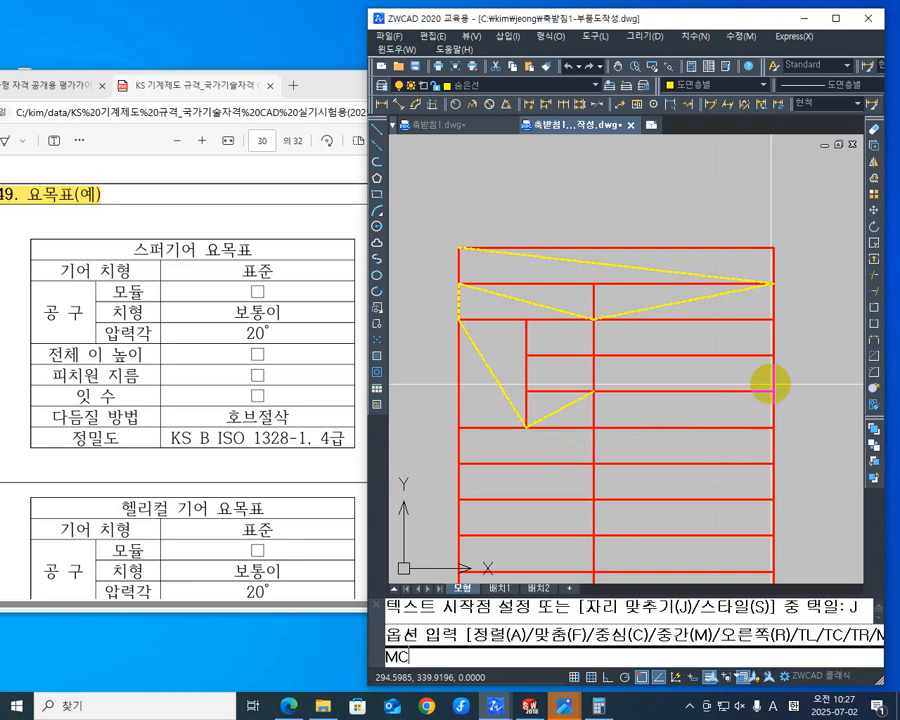
{"action": "key", "text": "Return"}
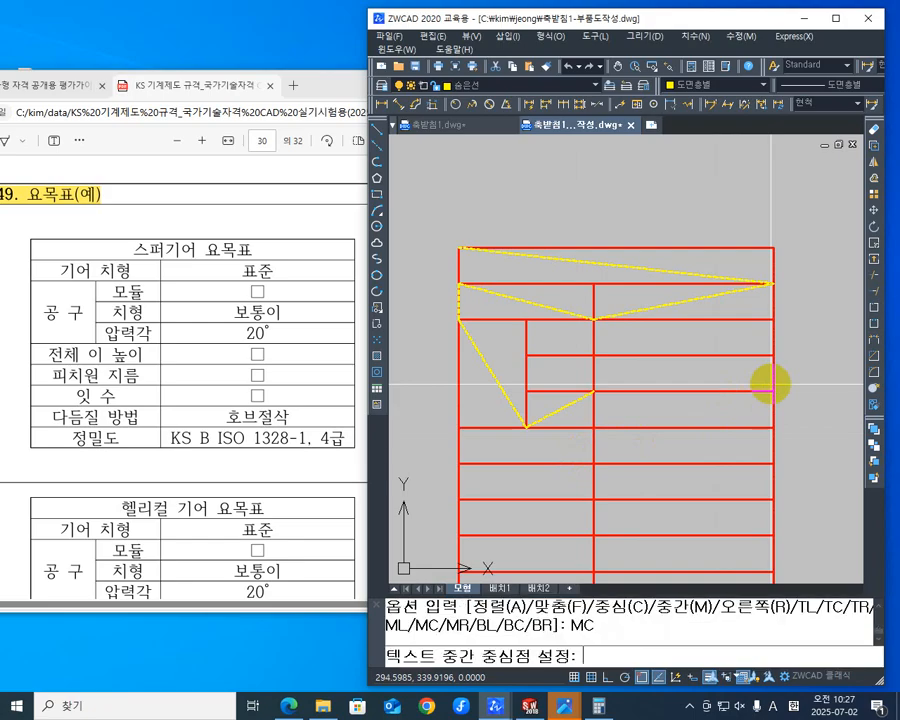
{"action": "left_click", "coordinate": [616, 265]}
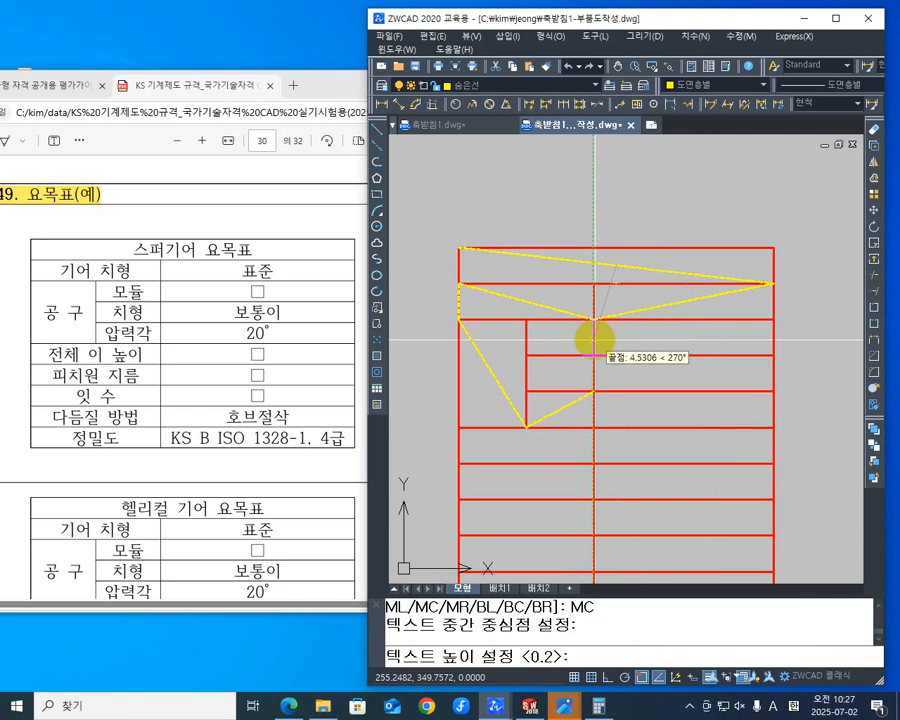
{"action": "type", "text": "1"}
{"action": "key", "text": "Return"}
{"action": "key", "text": "Return"}
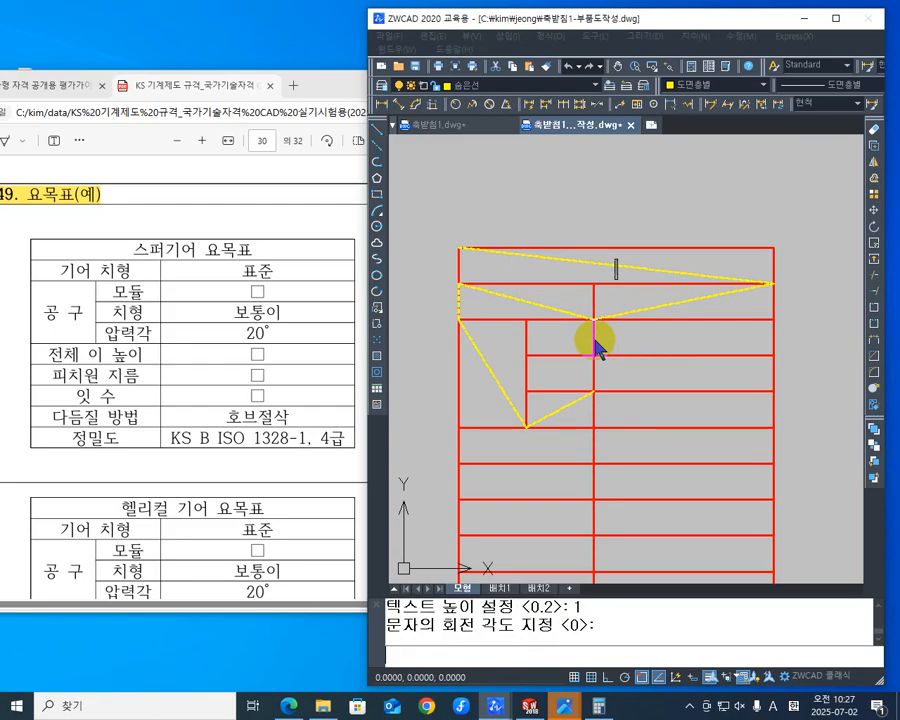
{"action": "key", "text": "Escape"}
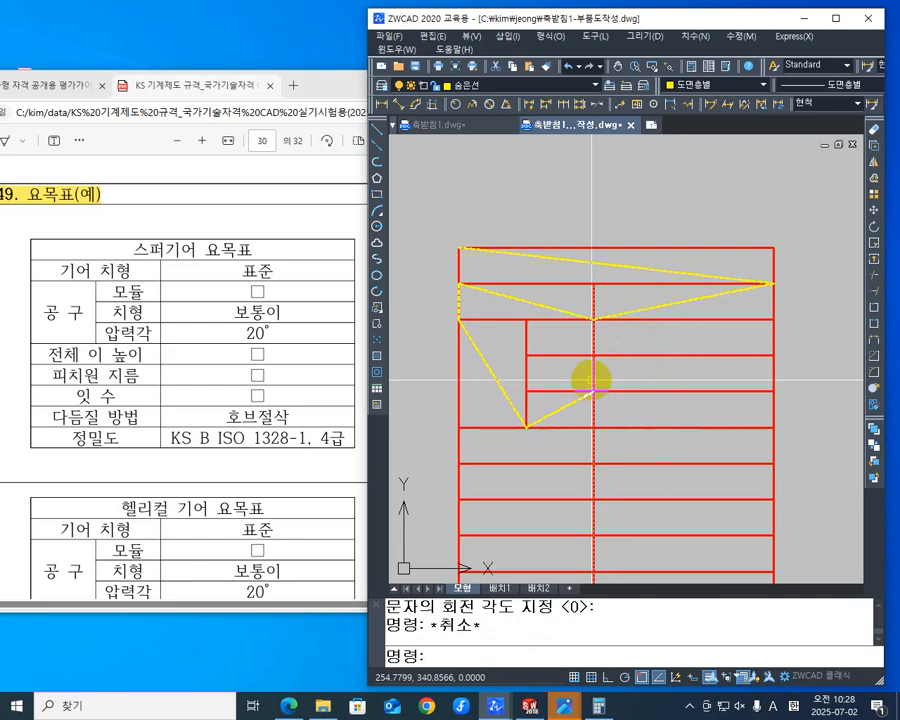
Step: Place the single-line text 1 at the midpoint of the title cell's diagonal, with middle-center (MC) justification, height 3.5 and rotation 0
{"action": "type", "text": "DT"}
{"action": "key", "text": "Return"}
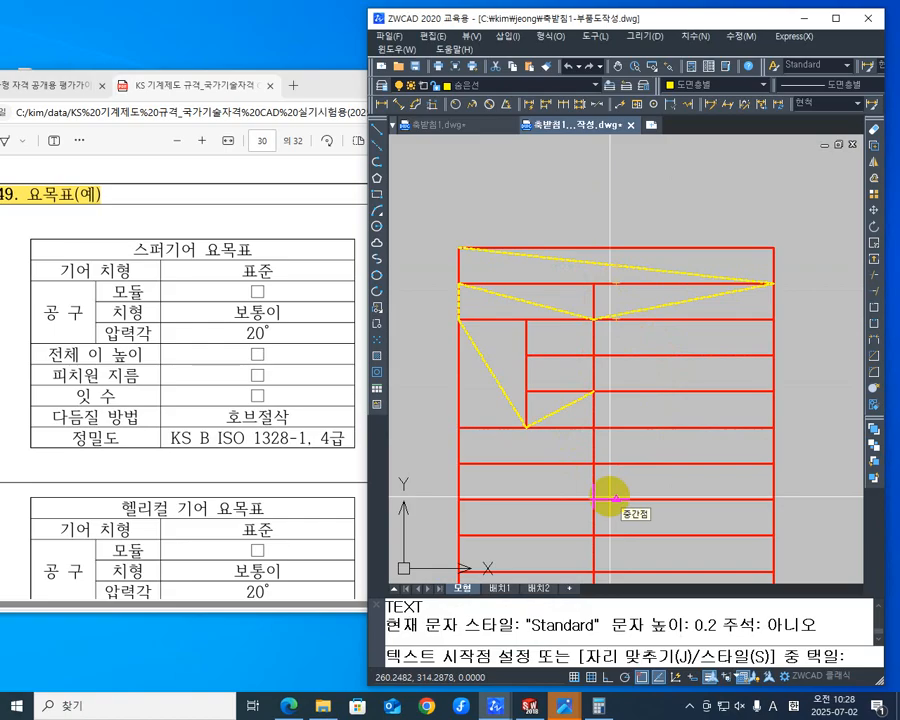
{"action": "type", "text": "J"}
{"action": "key", "text": "Return"}
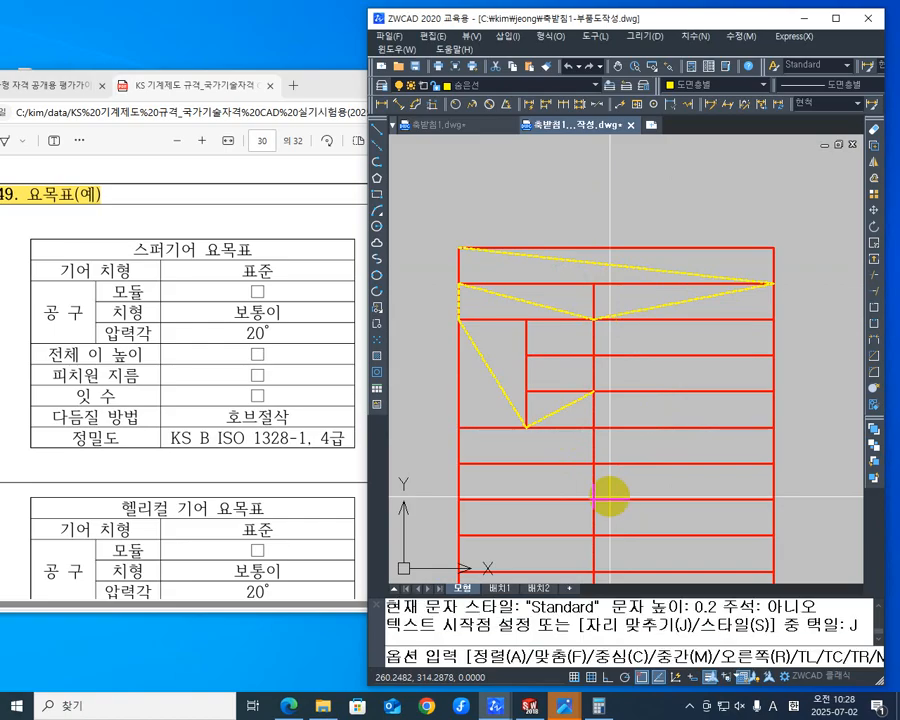
{"action": "type", "text": "MS"}
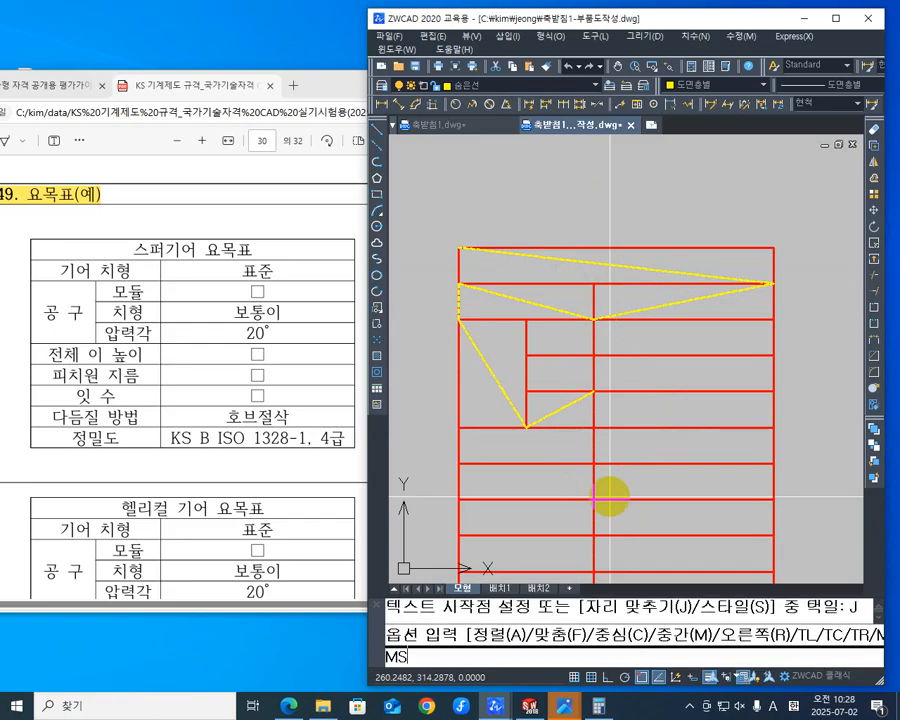
{"action": "key", "text": "Return"}
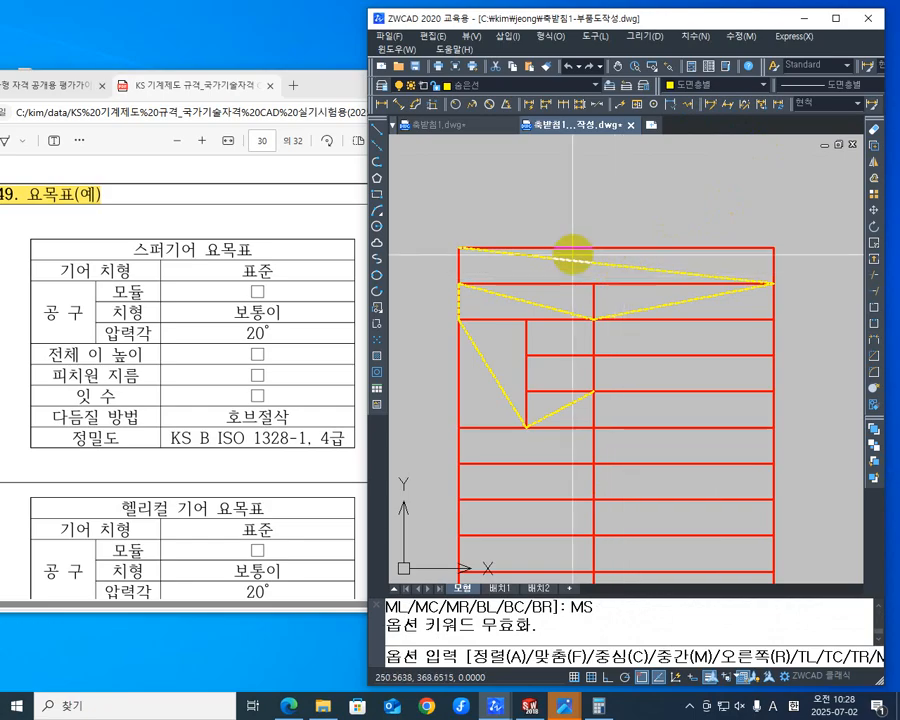
{"action": "type", "text": "M"}
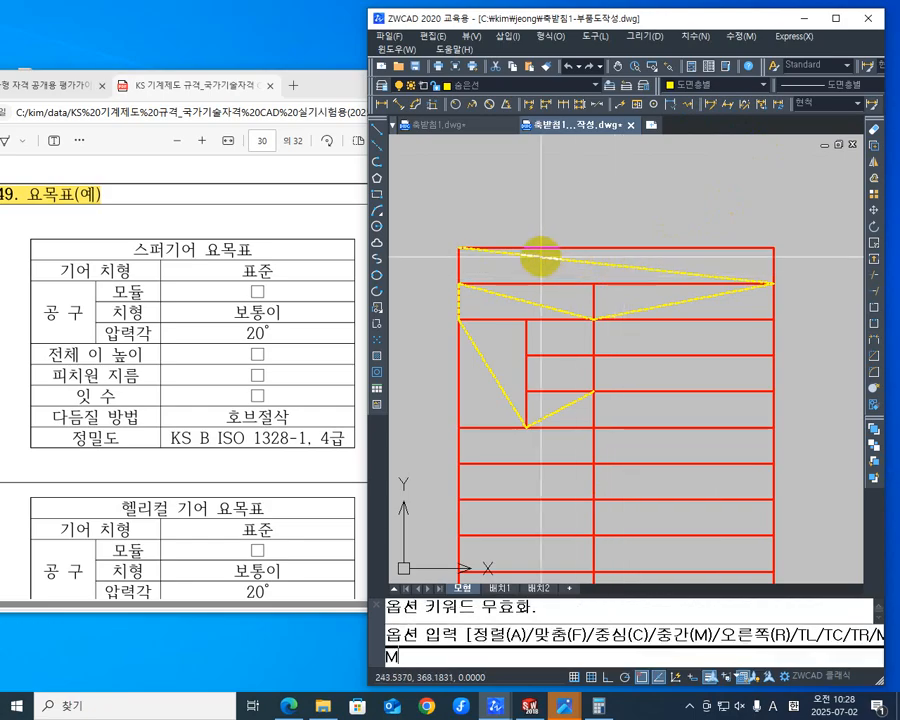
{"action": "type", "text": "C"}
{"action": "key", "text": "Return"}
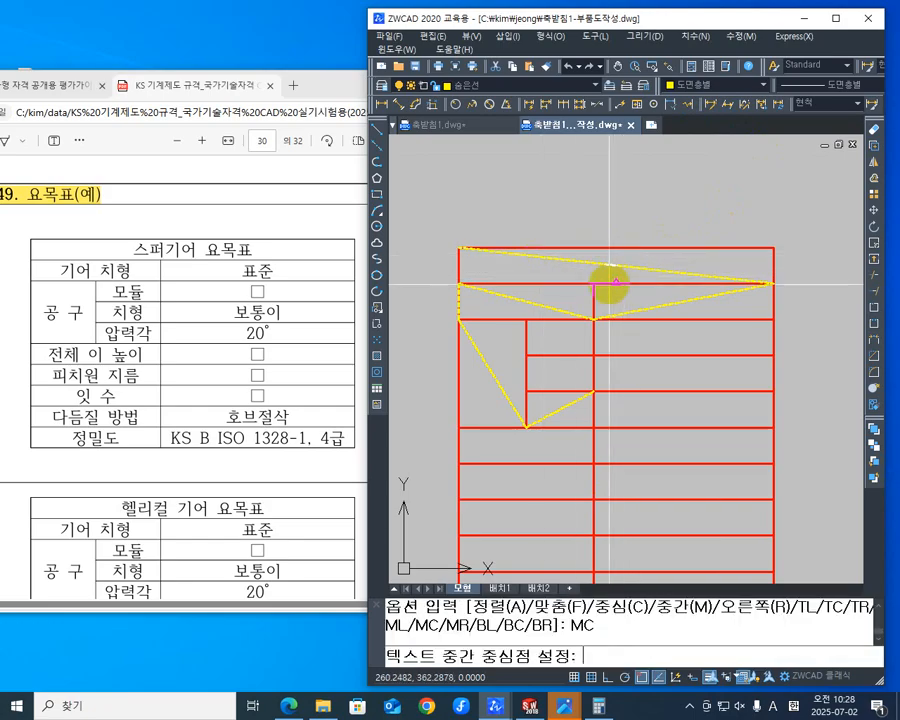
{"action": "left_click", "coordinate": [616, 265]}
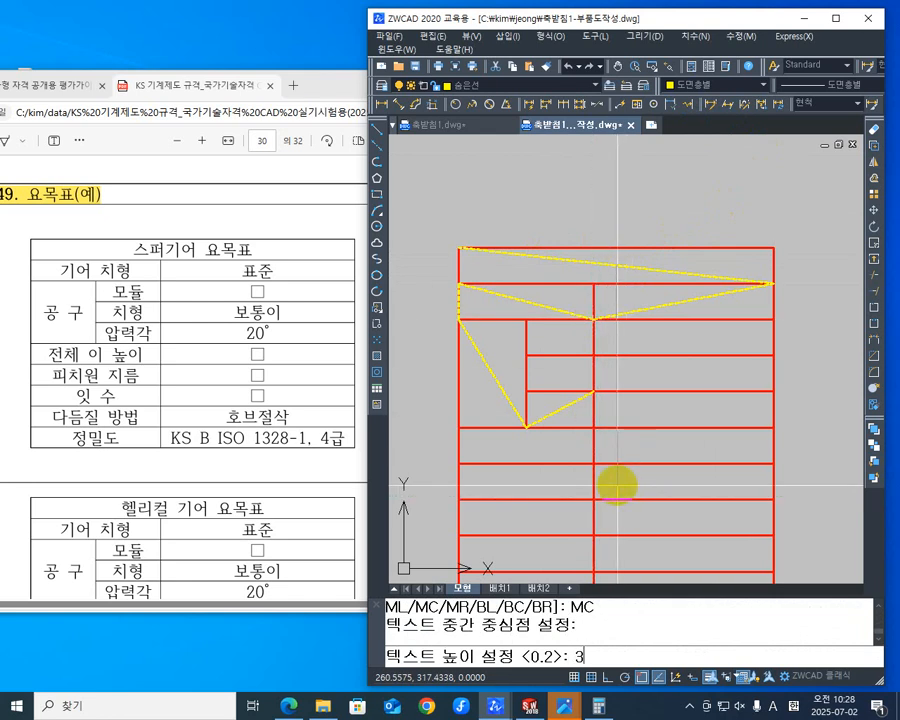
{"action": "key", "text": "Return"}
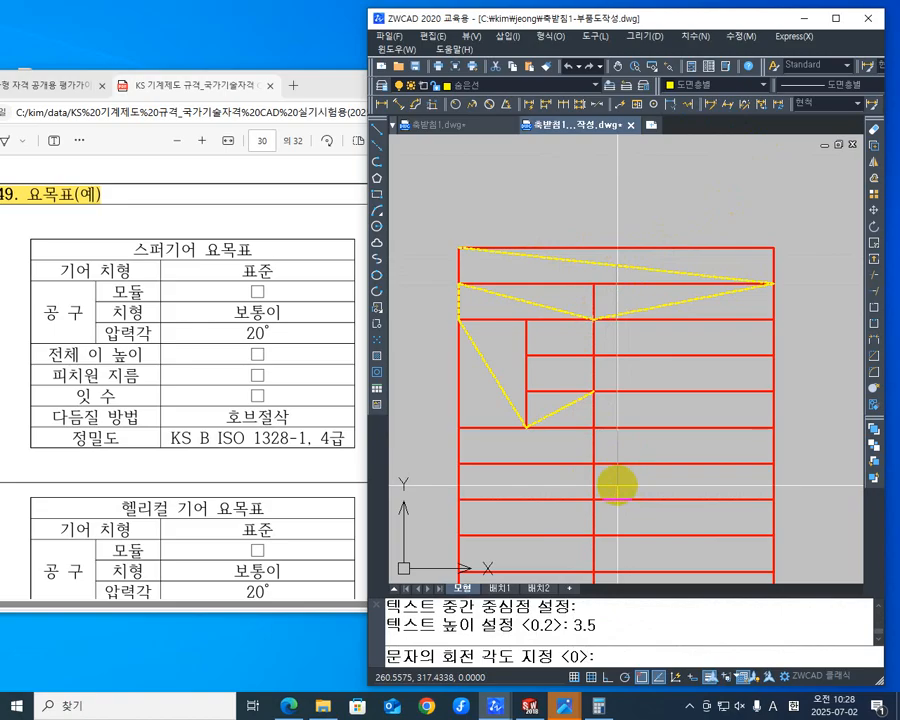
{"action": "key", "text": "Return"}
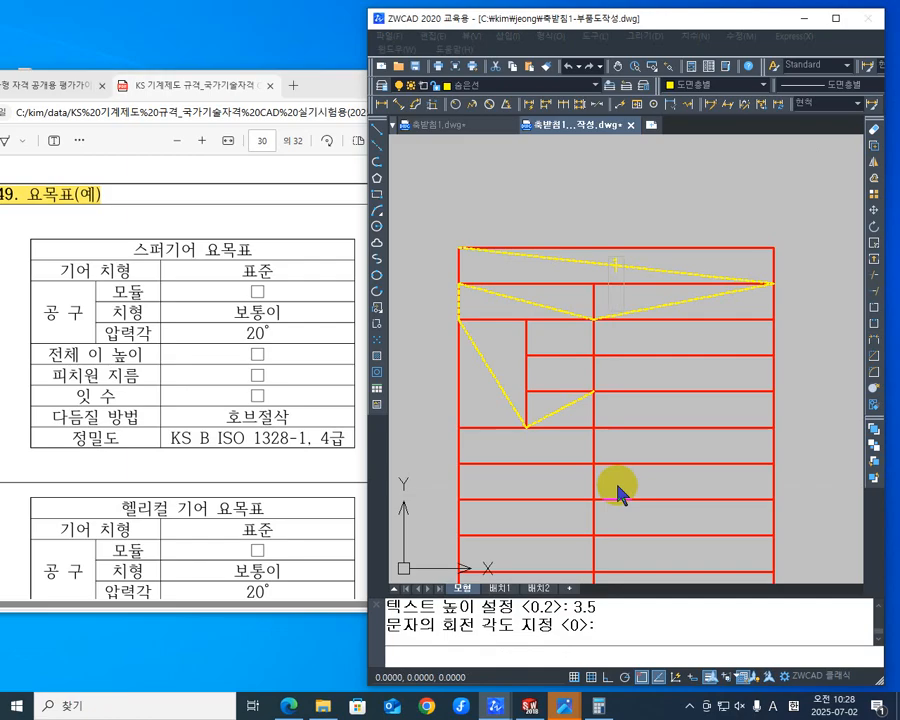
{"action": "key", "text": "Return"}
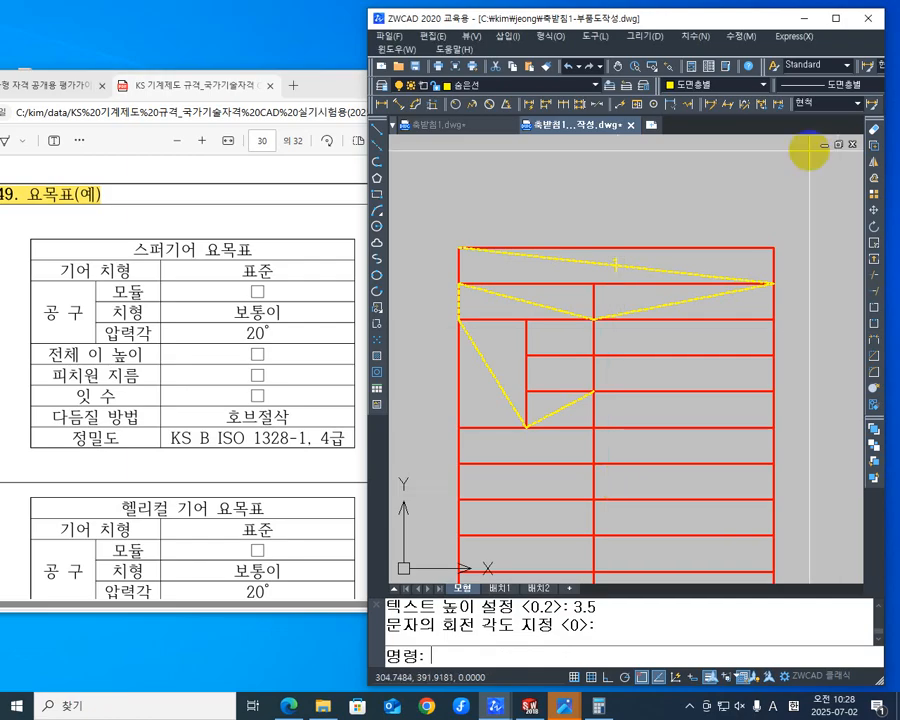
Step: Start copying the placeholder text 1 from the title cell
{"action": "scroll", "coordinate": [621, 180], "scroll_direction": "up", "scroll_amount": 3}
{"action": "middle_click_drag", "start_coordinate": [639, 367], "coordinate": [637, 309]}
{"action": "scroll", "coordinate": [635, 306], "scroll_direction": "down", "scroll_amount": 3}
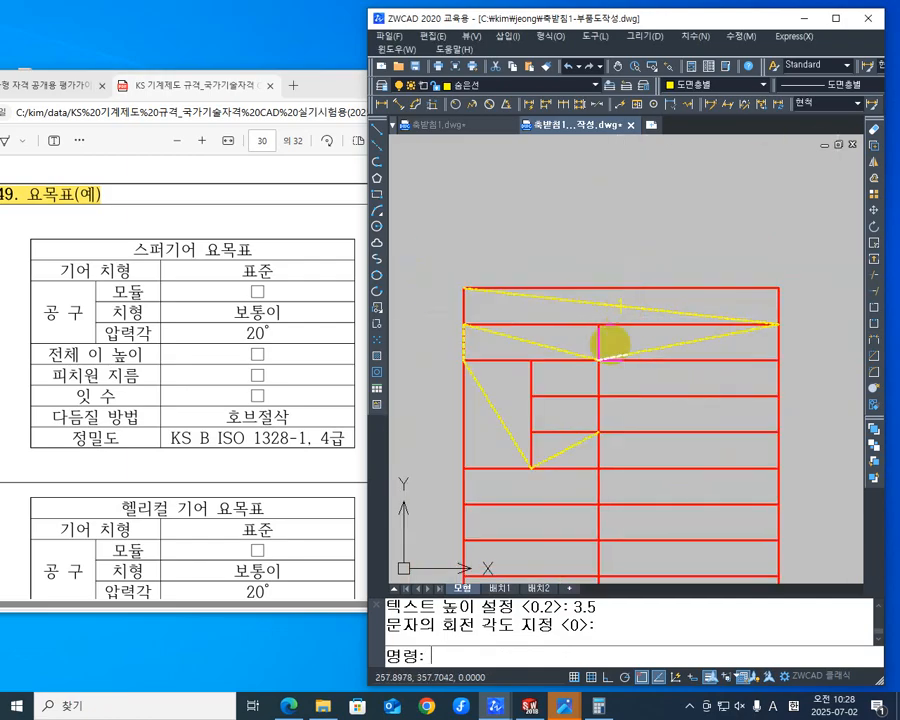
{"action": "type", "text": "CO"}
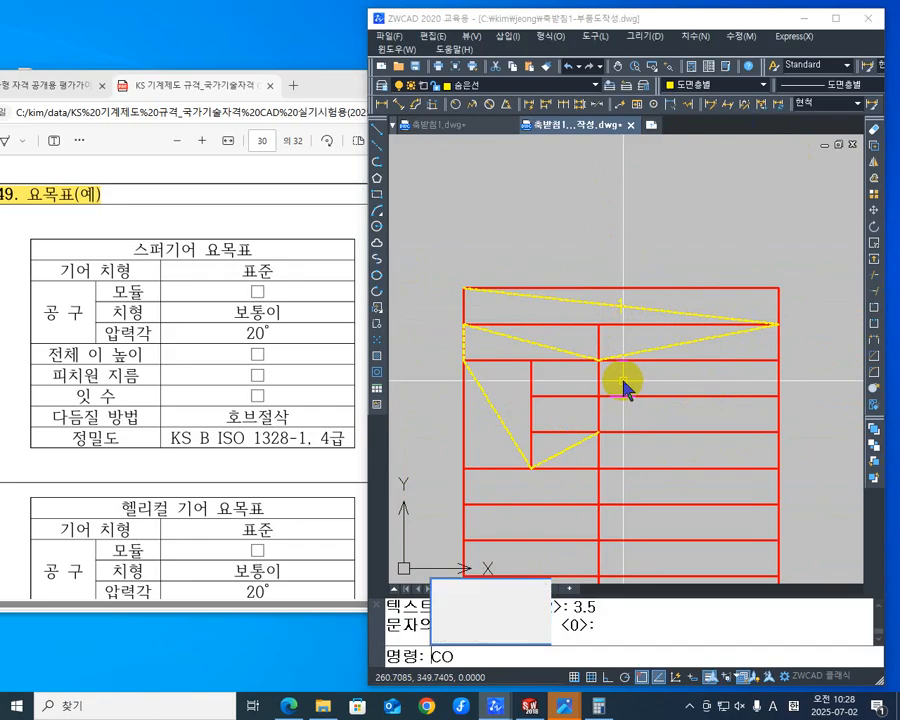
{"action": "key", "text": "Return"}
{"action": "scroll", "coordinate": [620, 310], "scroll_direction": "up", "scroll_amount": 1}
{"action": "scroll", "coordinate": [620, 305], "scroll_direction": "up", "scroll_amount": 2}
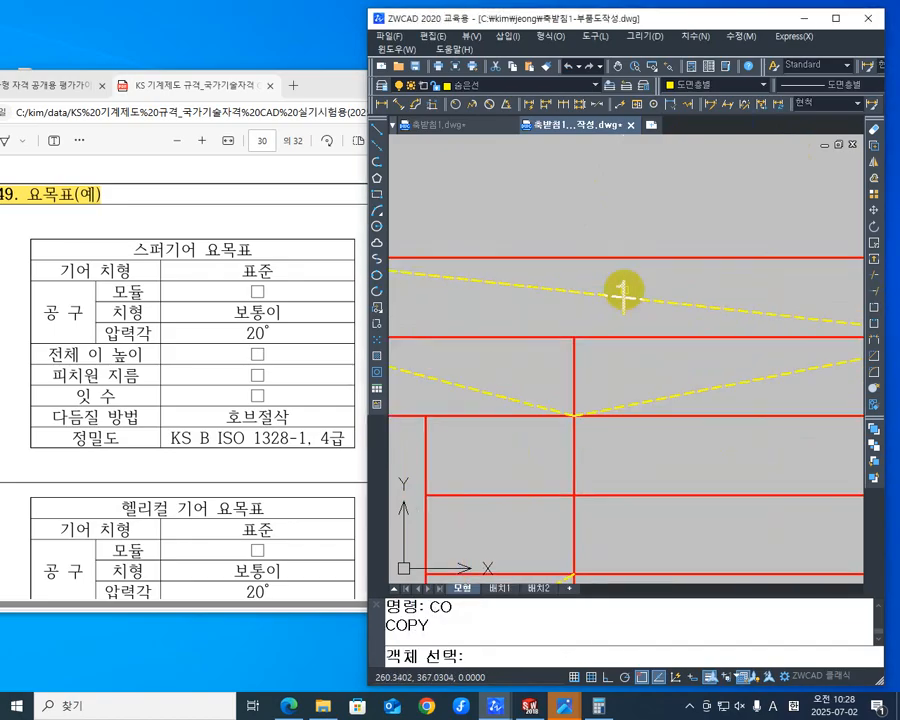
Step: Copy the title cell's "1" text to the diagonal midpoints of both second-row cells, the tall left cell and the lowest narrow sub-cell
{"action": "left_click", "coordinate": [624, 294]}
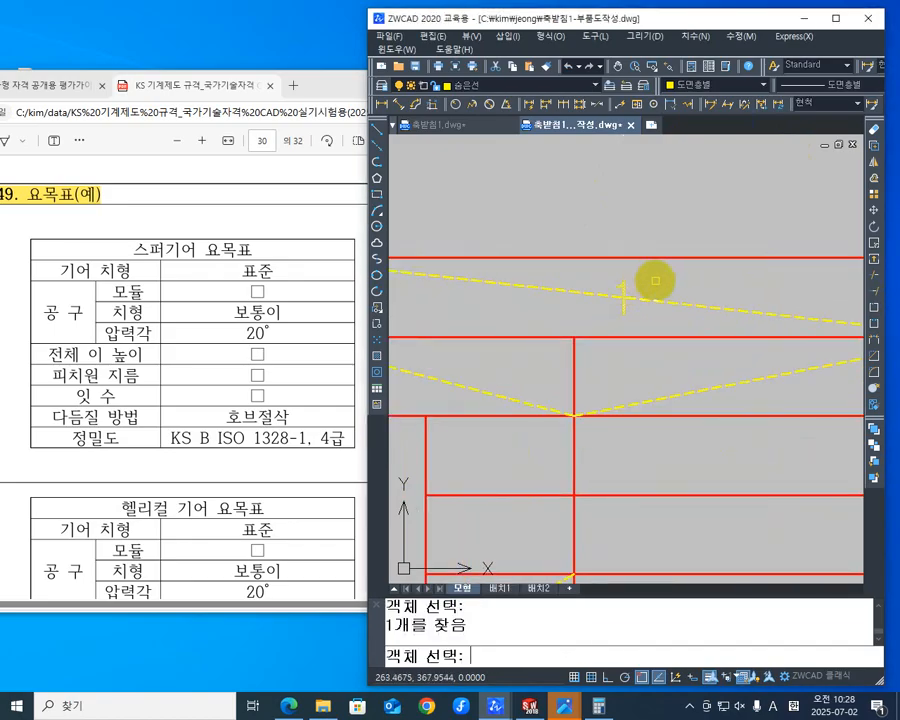
{"action": "key", "text": "Return"}
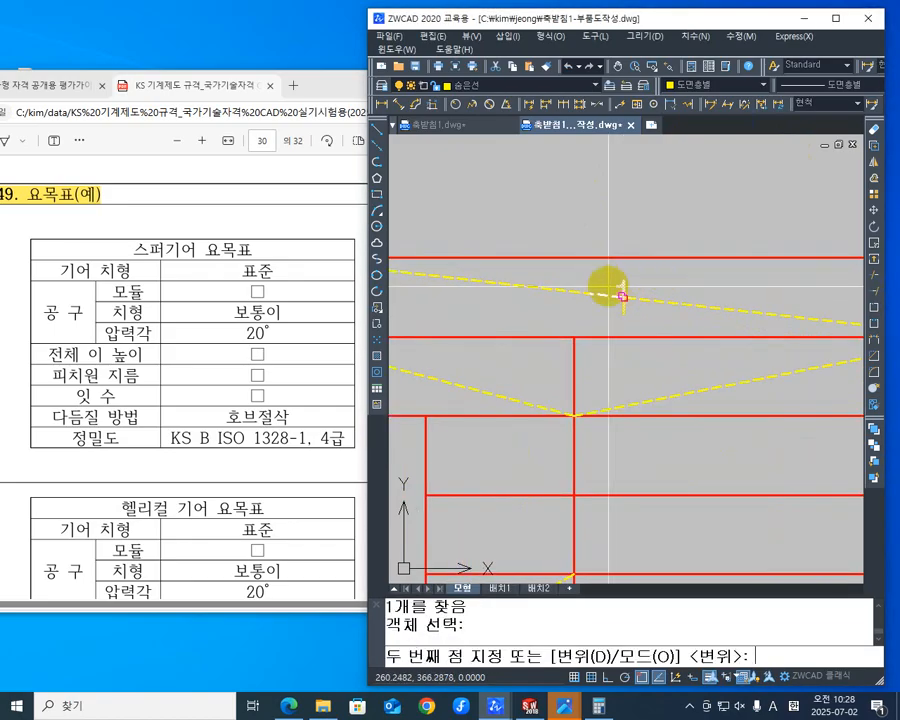
{"action": "left_click", "coordinate": [625, 298]}
{"action": "scroll", "coordinate": [596, 380], "scroll_direction": "down", "scroll_amount": 3}
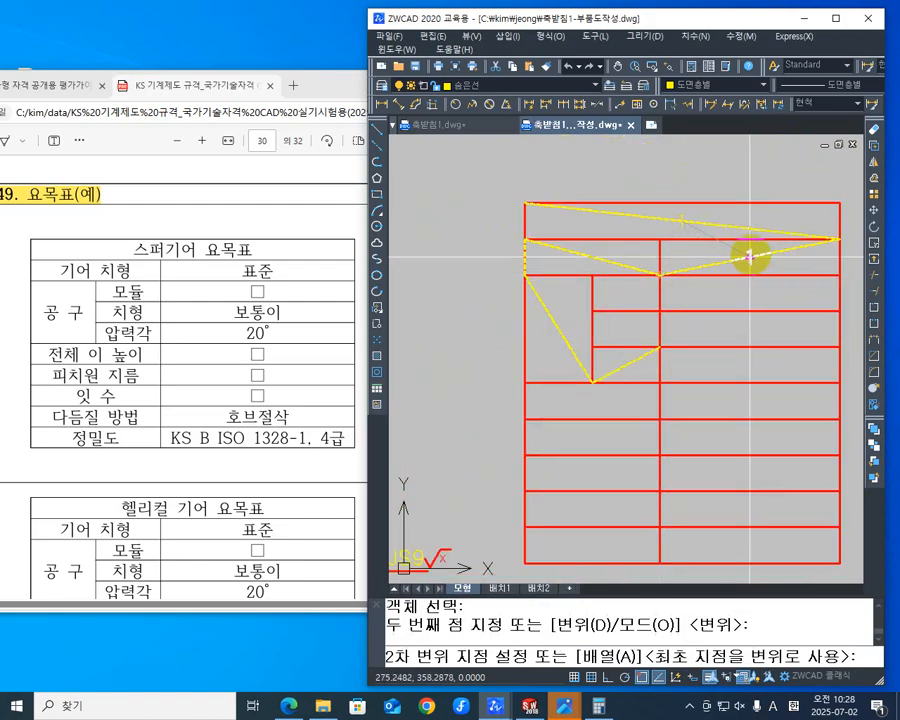
{"action": "left_click", "coordinate": [595, 259]}
{"action": "left_click", "coordinate": [558, 322]}
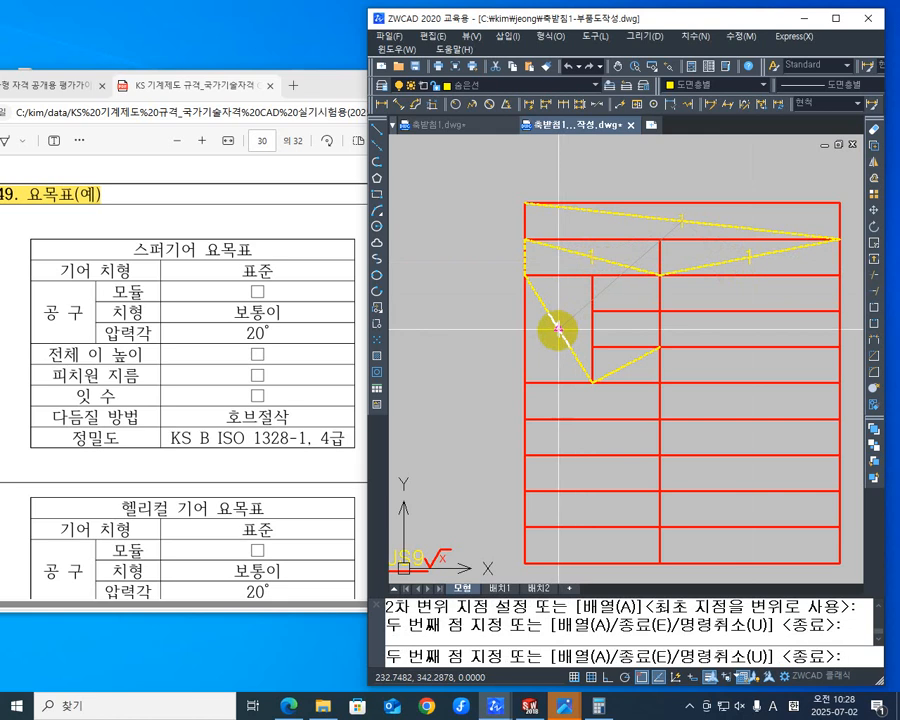
{"action": "left_click", "coordinate": [675, 381]}
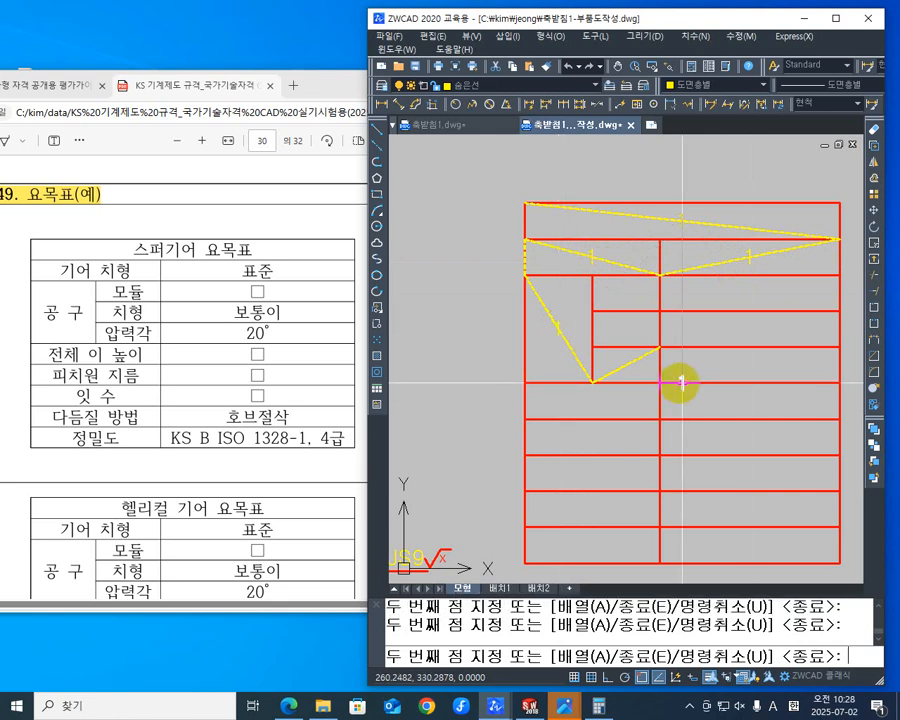
{"action": "left_click", "coordinate": [629, 363]}
{"action": "middle_click_drag", "start_coordinate": [639, 413], "coordinate": [616, 398]}
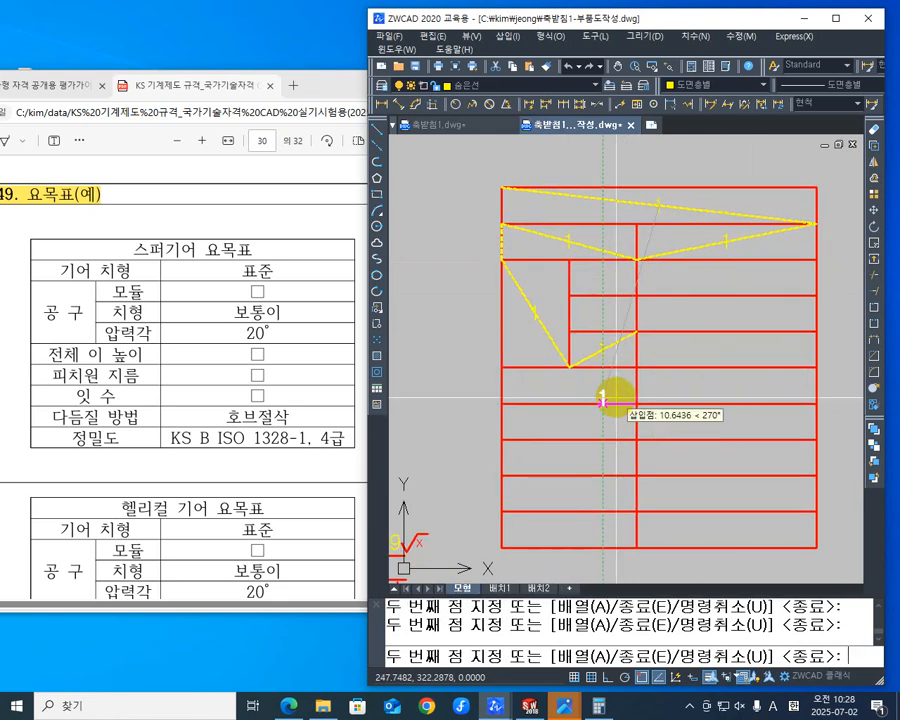
{"action": "key", "text": "Escape"}
{"action": "key", "text": "Escape"}
{"action": "key", "text": "Escape"}
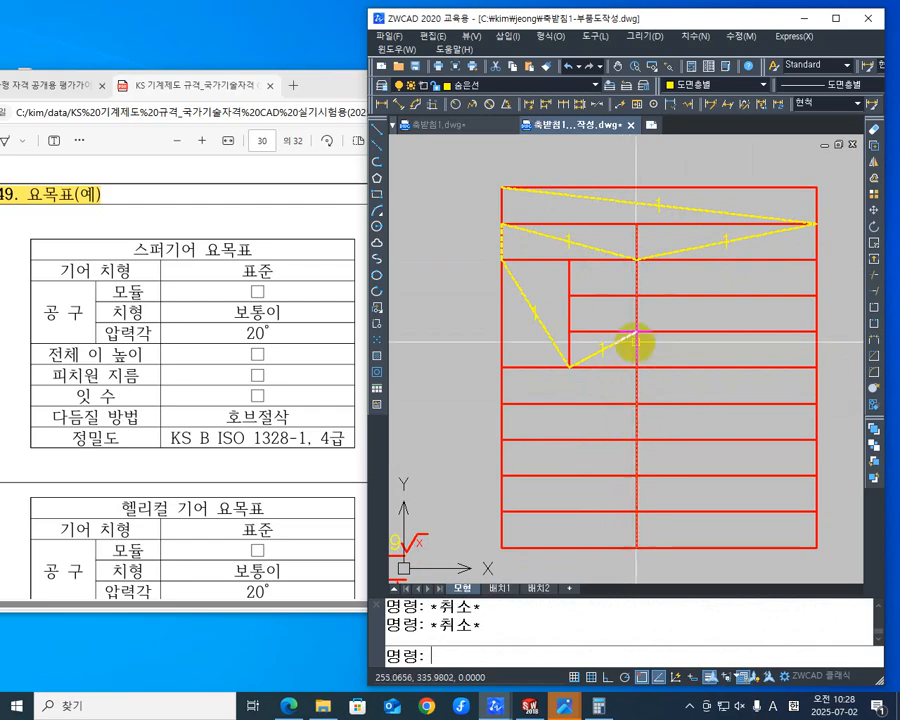
Step: Erase the yellow dashed diagonal guide polyline running through the table cells
{"action": "left_click", "coordinate": [599, 249]}
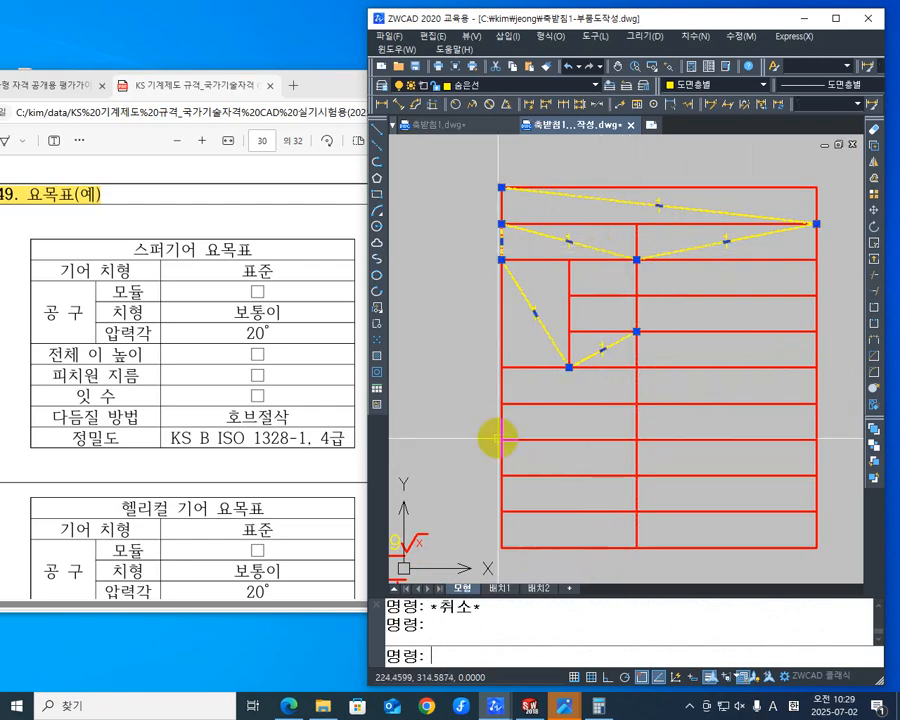
{"action": "type", "text": "E"}
{"action": "key", "text": "Return"}
{"action": "middle_click_drag", "start_coordinate": [518, 408], "coordinate": [544, 434]}
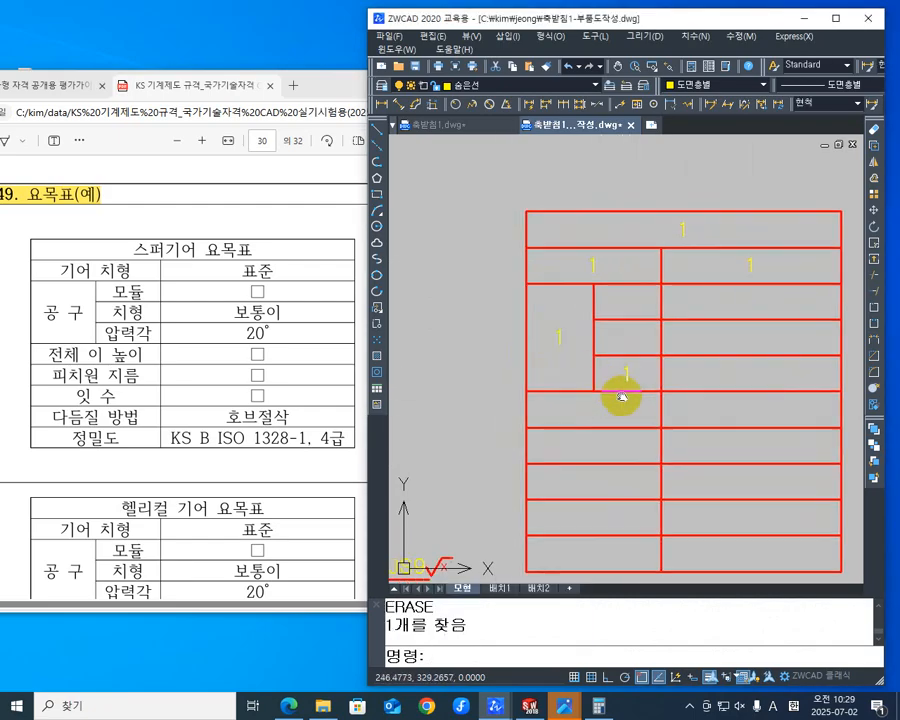
{"action": "middle_click_drag", "start_coordinate": [686, 344], "coordinate": [654, 306]}
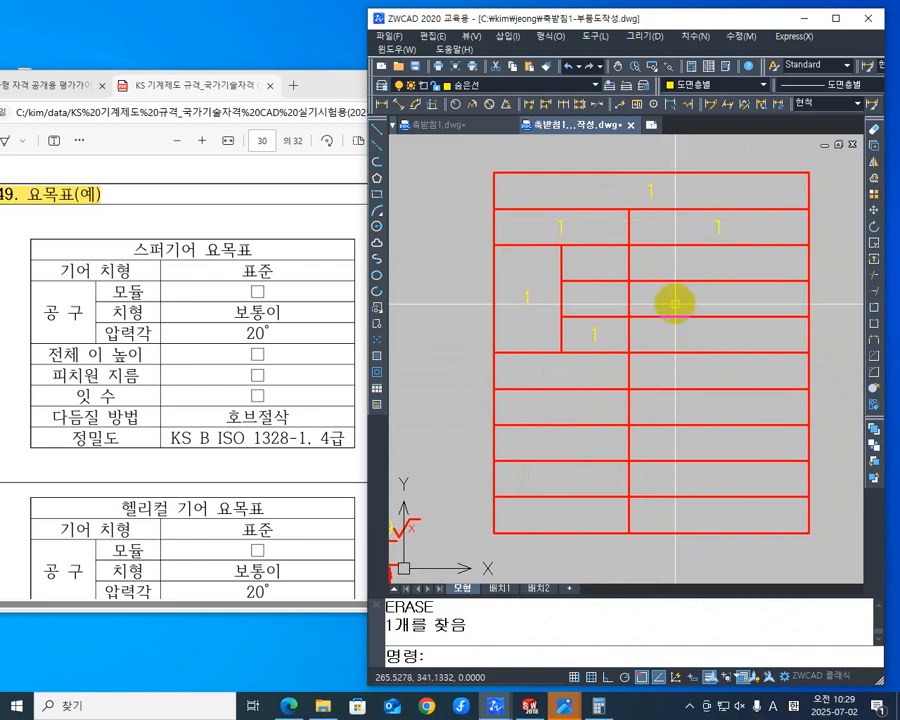
{"action": "type", "text": "CO"}
{"action": "key", "text": "Return"}
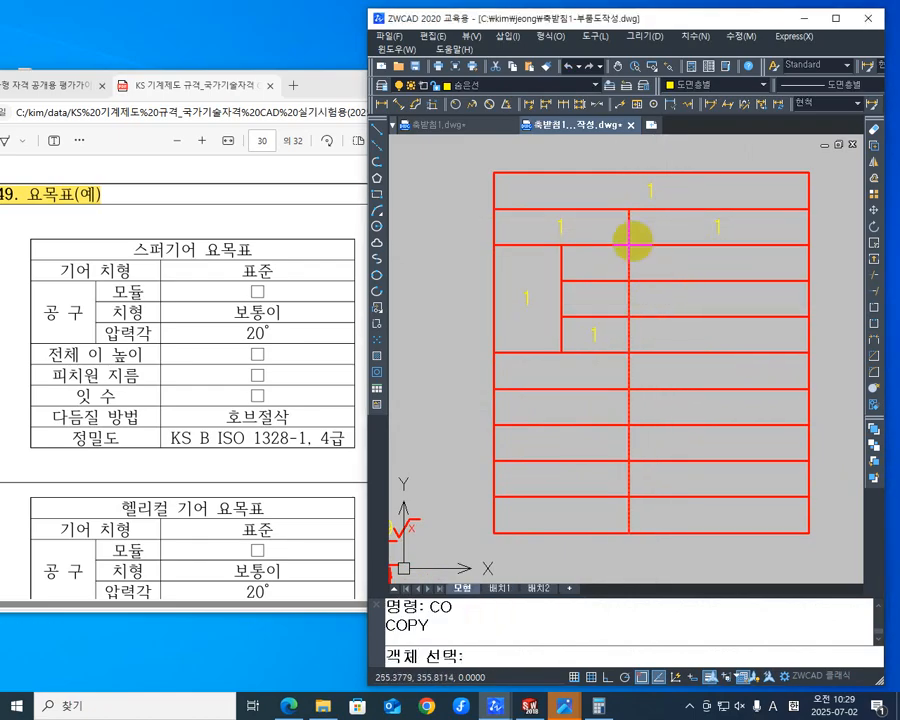
{"action": "left_click", "coordinate": [563, 223]}
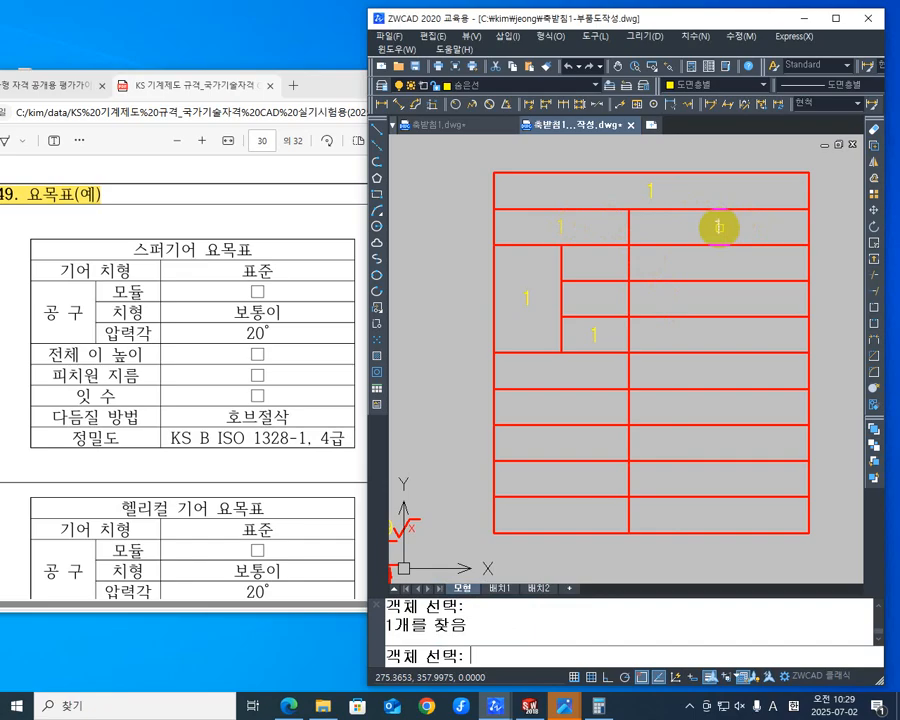
{"action": "left_click", "coordinate": [718, 228]}
{"action": "right_click", "coordinate": [435, 287]}
{"action": "right_click", "coordinate": [435, 287]}
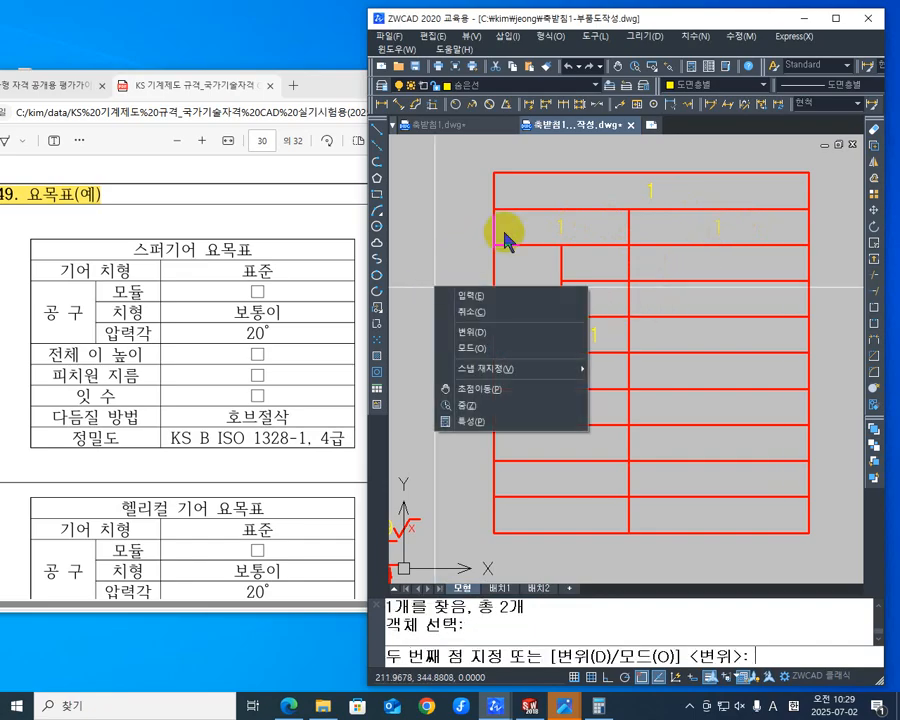
{"action": "left_click", "coordinate": [468, 296]}
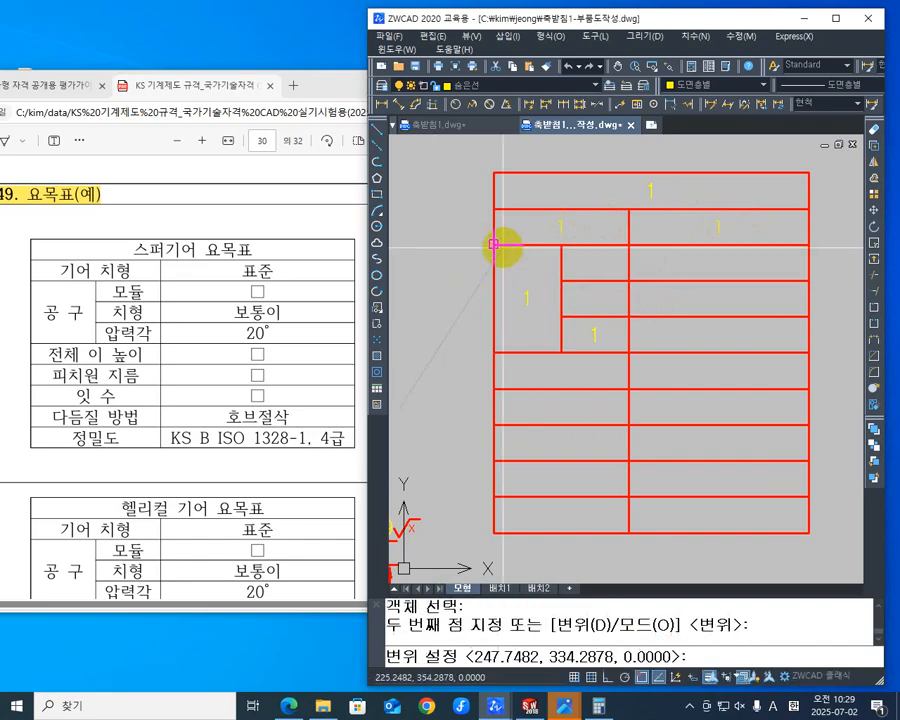
{"action": "key", "text": "Escape"}
{"action": "key", "text": "Escape"}
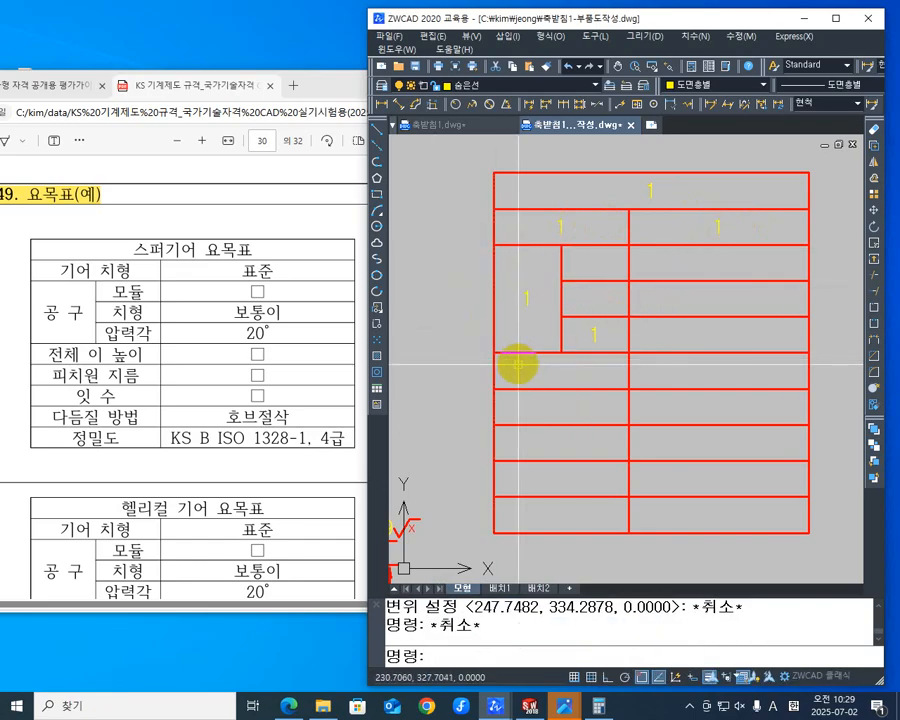
{"action": "type", "text": "CO"}
{"action": "key", "text": "Return"}
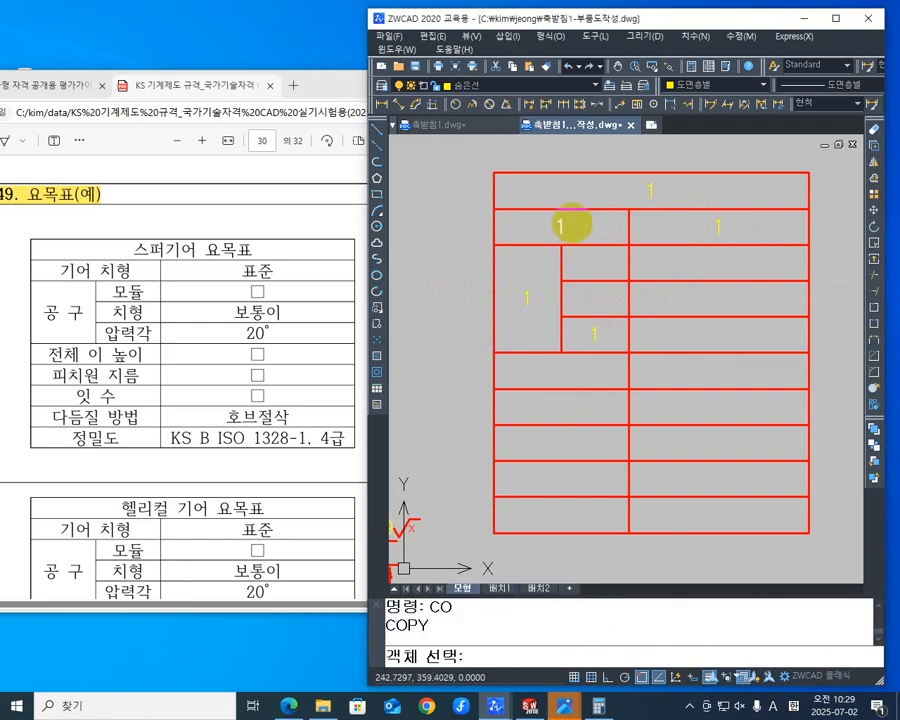
{"action": "key", "text": "Escape"}
{"action": "key", "text": "Escape"}
{"action": "mouse_move", "coordinate": [545, 370]}
{"action": "middle_mouse_down"}
{"action": "mouse_move", "coordinate": [487, 375]}
{"action": "mouse_move", "coordinate": [561, 366]}
{"action": "middle_mouse_up"}
{"action": "scroll", "coordinate": [488, 376], "scroll_direction": "down", "scroll_amount": 3}
{"action": "scroll", "coordinate": [590, 367], "scroll_direction": "up", "scroll_amount": 1}
{"action": "middle_click_drag", "start_coordinate": [705, 348], "coordinate": [711, 346]}
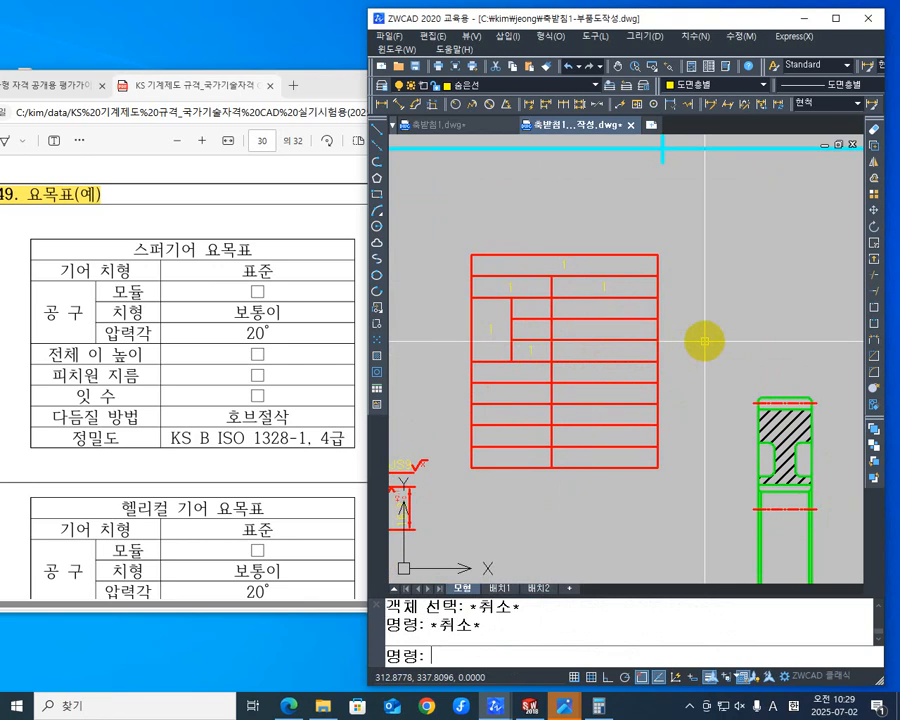
Step: Copy both "1" texts from the table's second row into the five full-width rows at the bottom, using the row corners as reference points
{"action": "scroll", "coordinate": [580, 299], "scroll_direction": "up", "scroll_amount": 3}
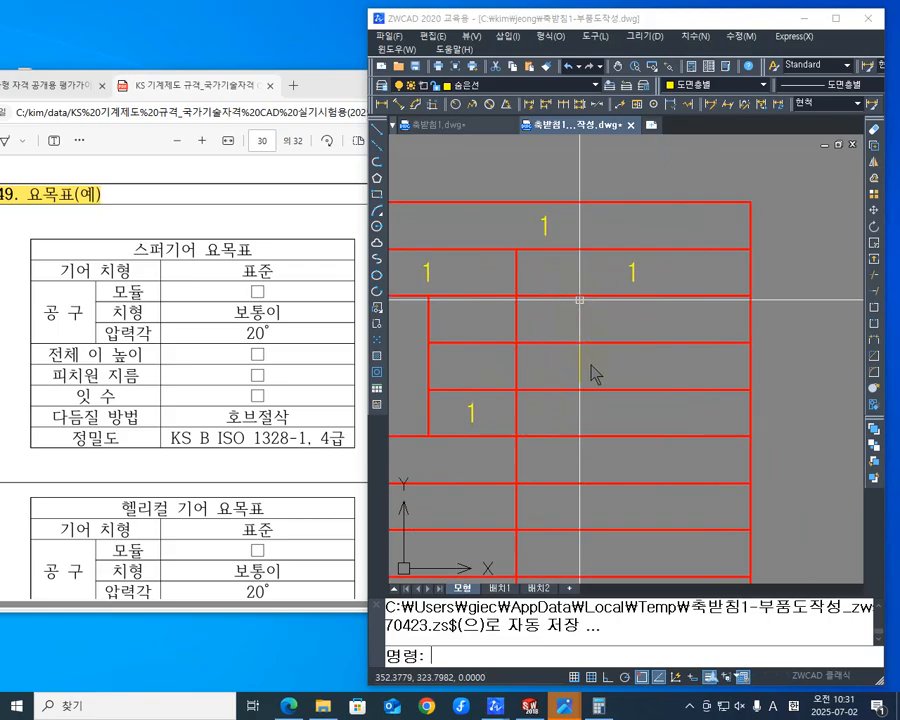
{"action": "middle_click_drag", "start_coordinate": [655, 370], "coordinate": [775, 325]}
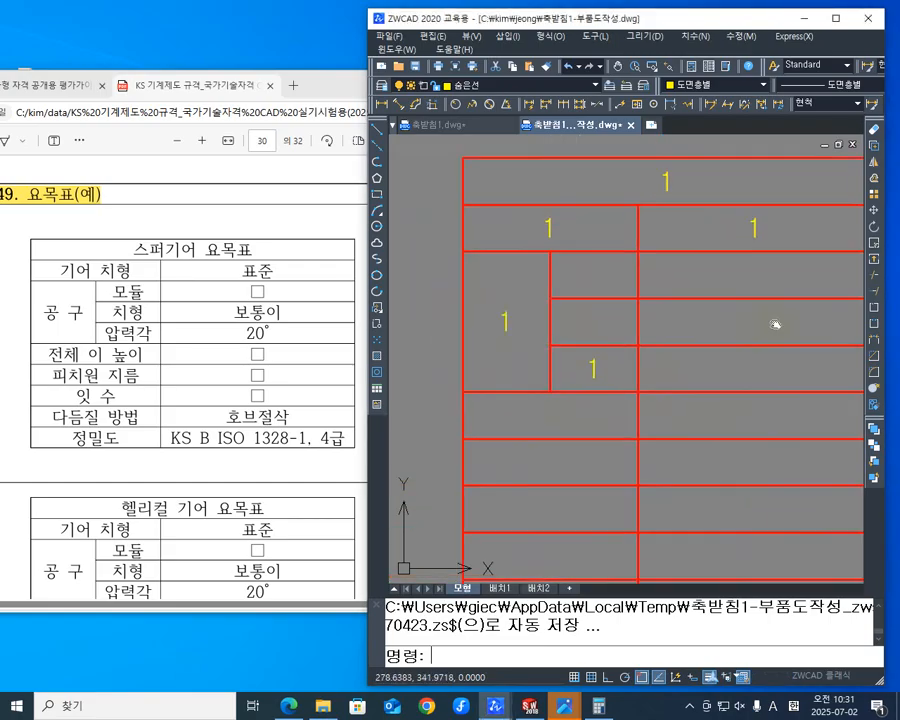
{"action": "scroll", "coordinate": [689, 350], "scroll_direction": "down", "scroll_amount": 3}
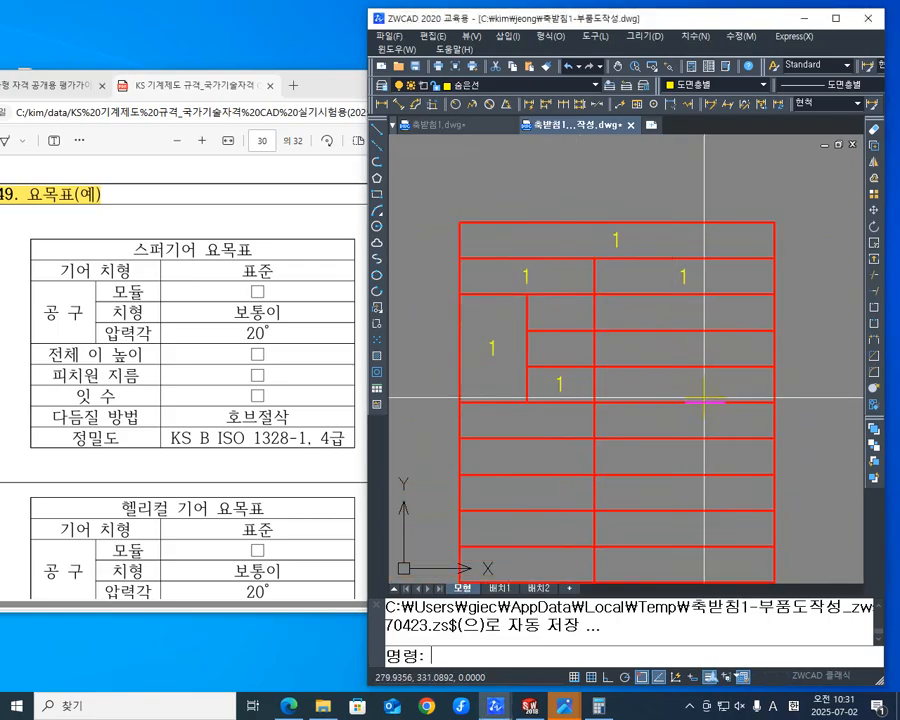
{"action": "middle_click_drag", "start_coordinate": [705, 400], "coordinate": [707, 362]}
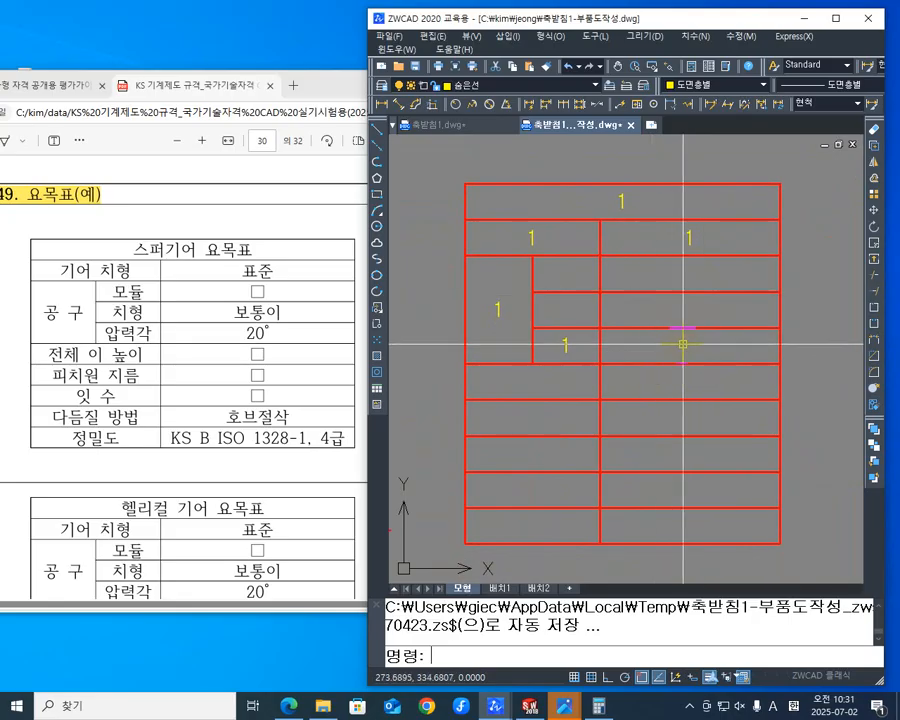
{"action": "type", "text": "CO"}
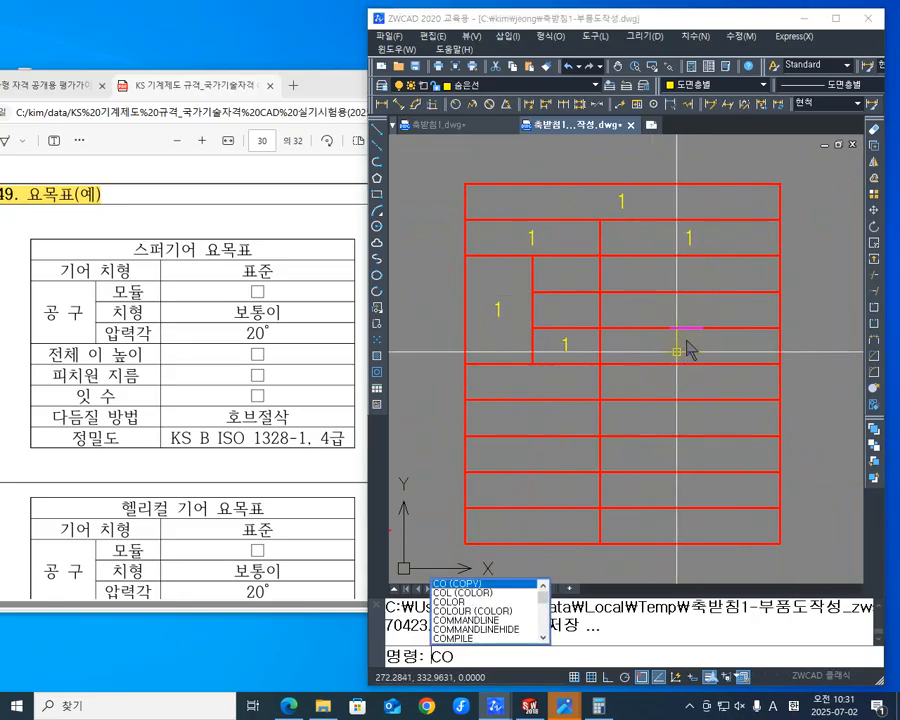
{"action": "key", "text": "Return"}
{"action": "left_click", "coordinate": [688, 237]}
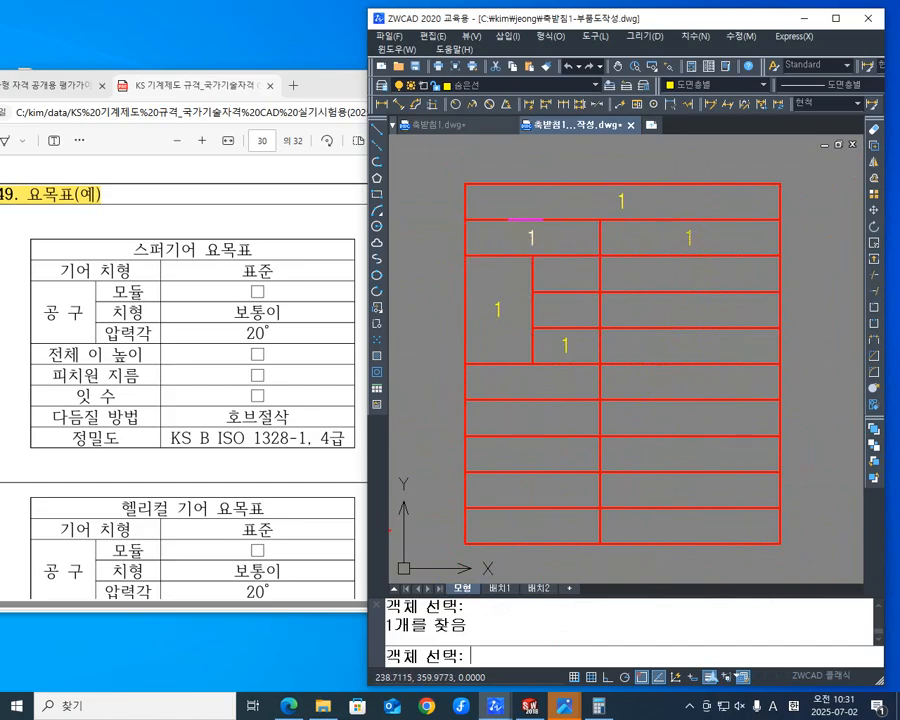
{"action": "left_click", "coordinate": [531, 236]}
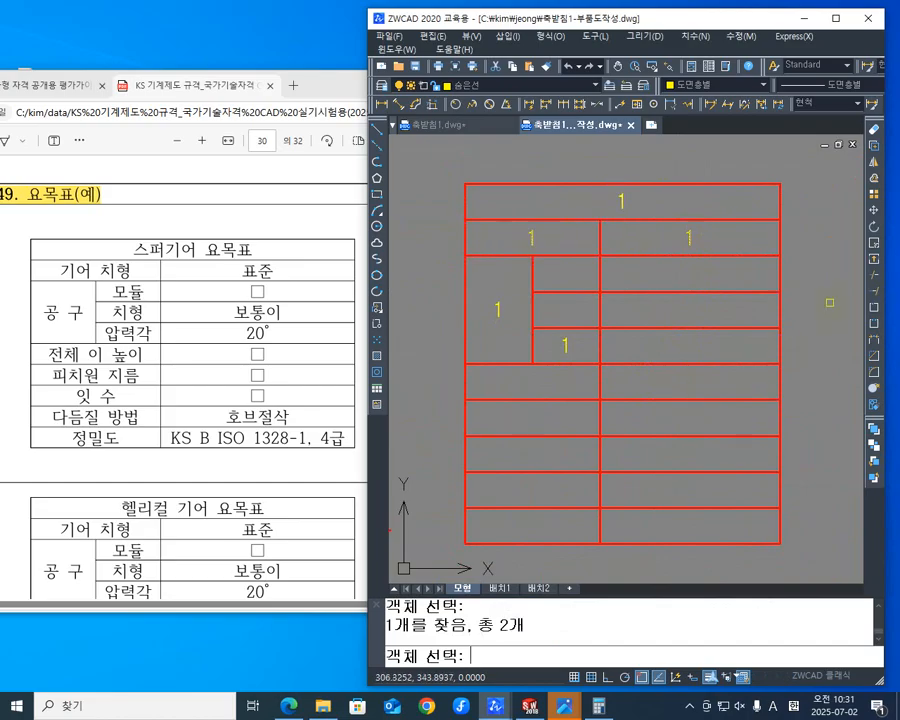
{"action": "key", "text": "Return"}
{"action": "left_click", "coordinate": [779, 255]}
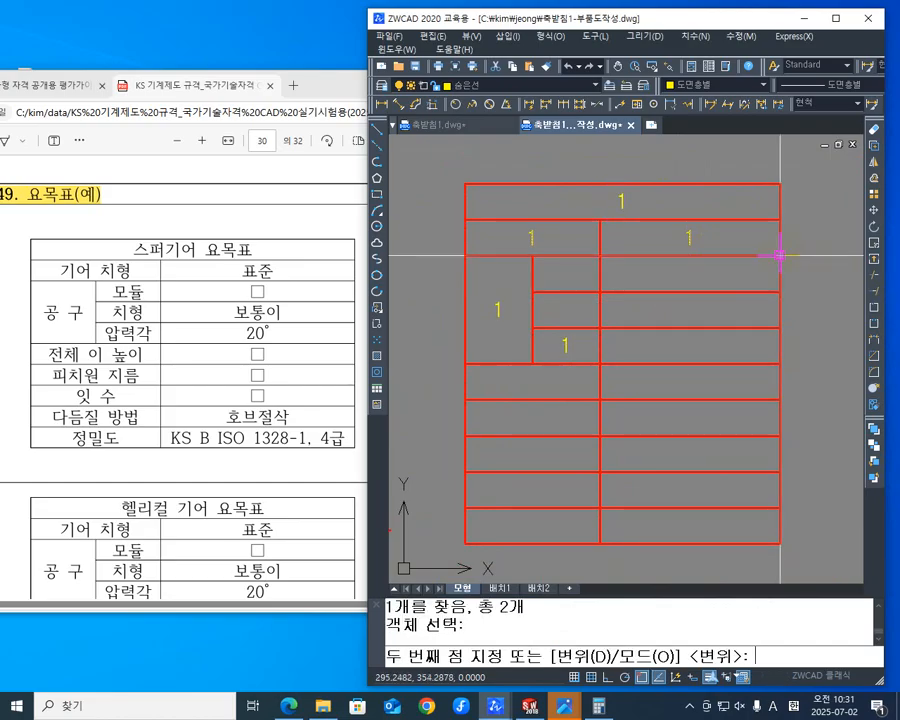
{"action": "left_click", "coordinate": [779, 255]}
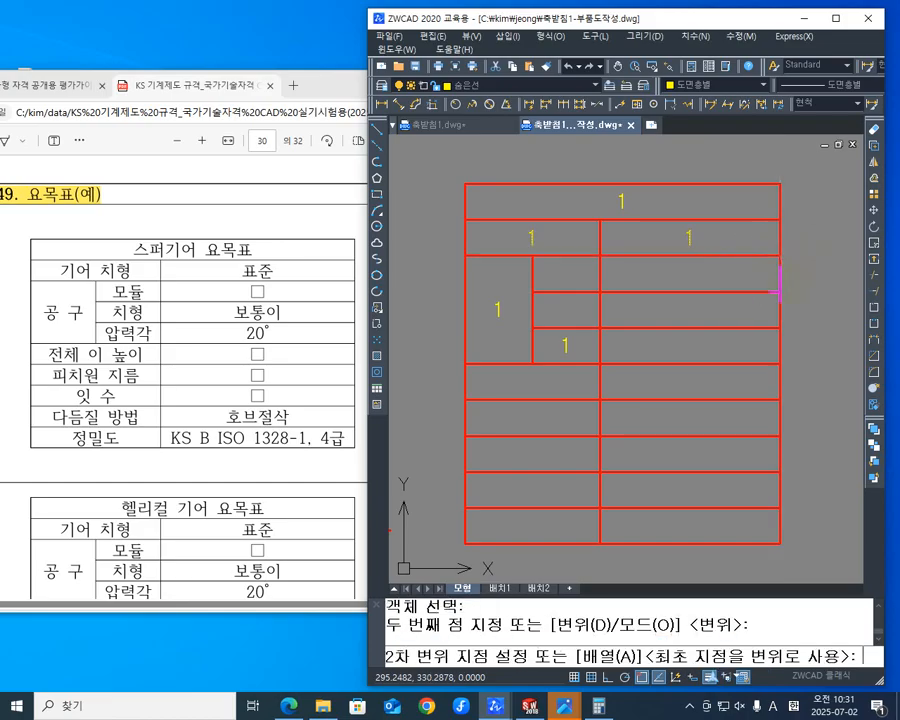
{"action": "left_click", "coordinate": [779, 400]}
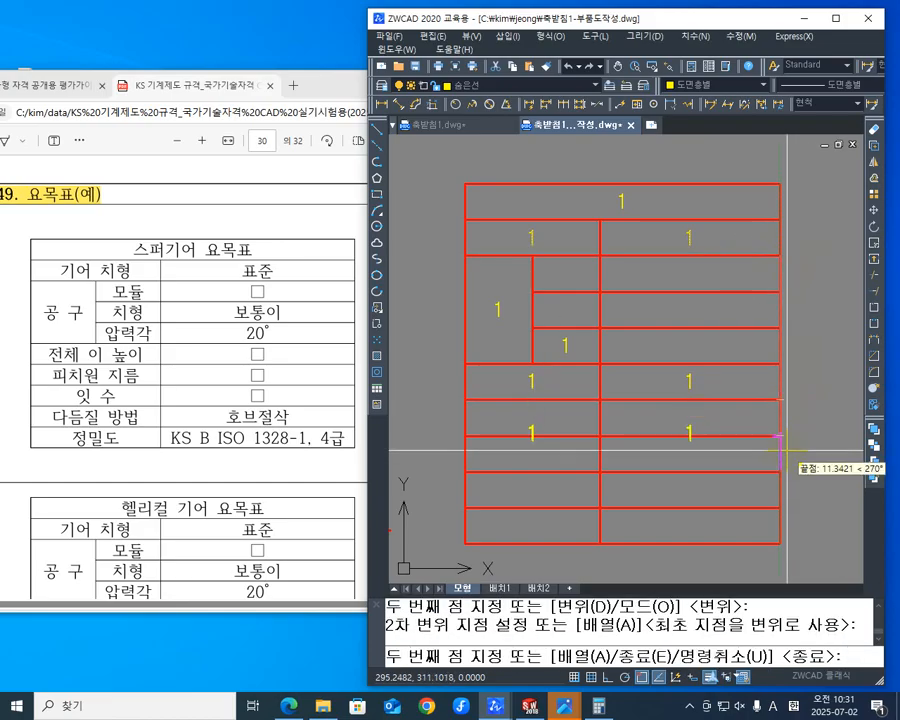
{"action": "left_click", "coordinate": [779, 436]}
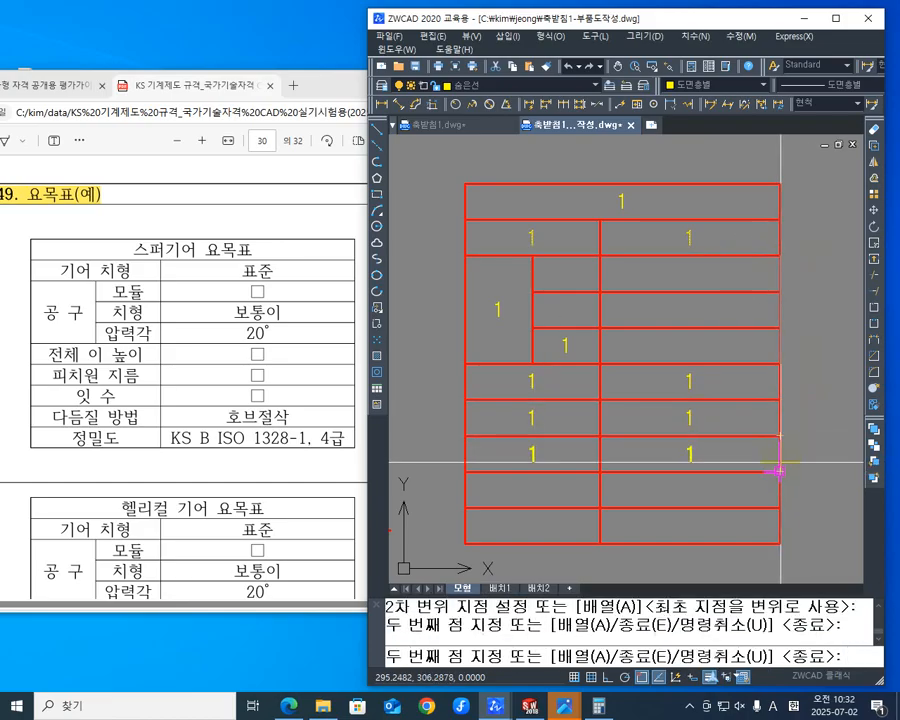
{"action": "left_click", "coordinate": [779, 471]}
{"action": "left_click", "coordinate": [779, 507]}
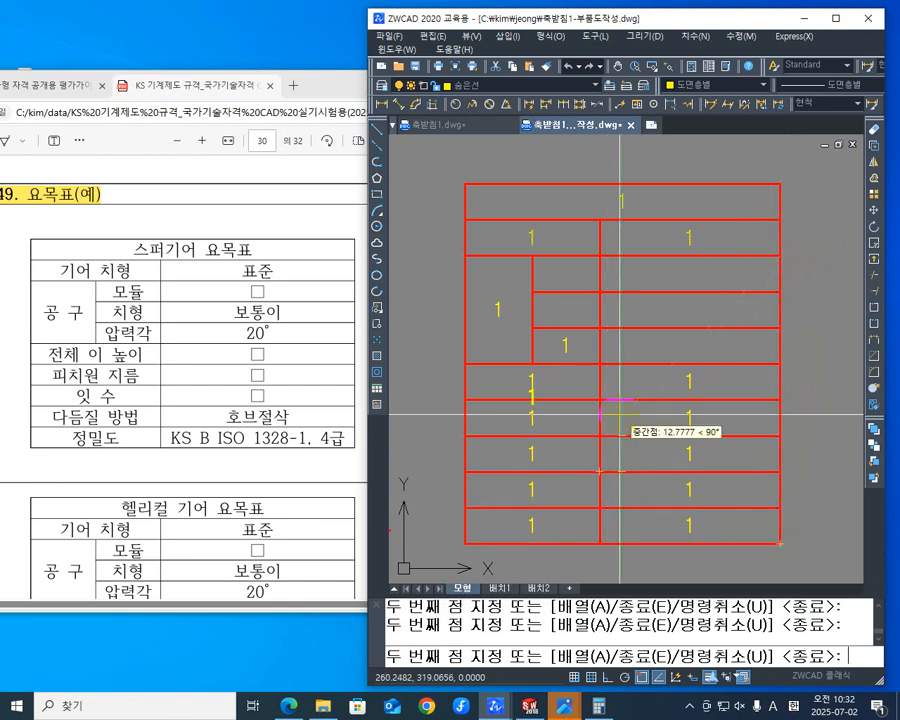
{"action": "key", "text": "Escape"}
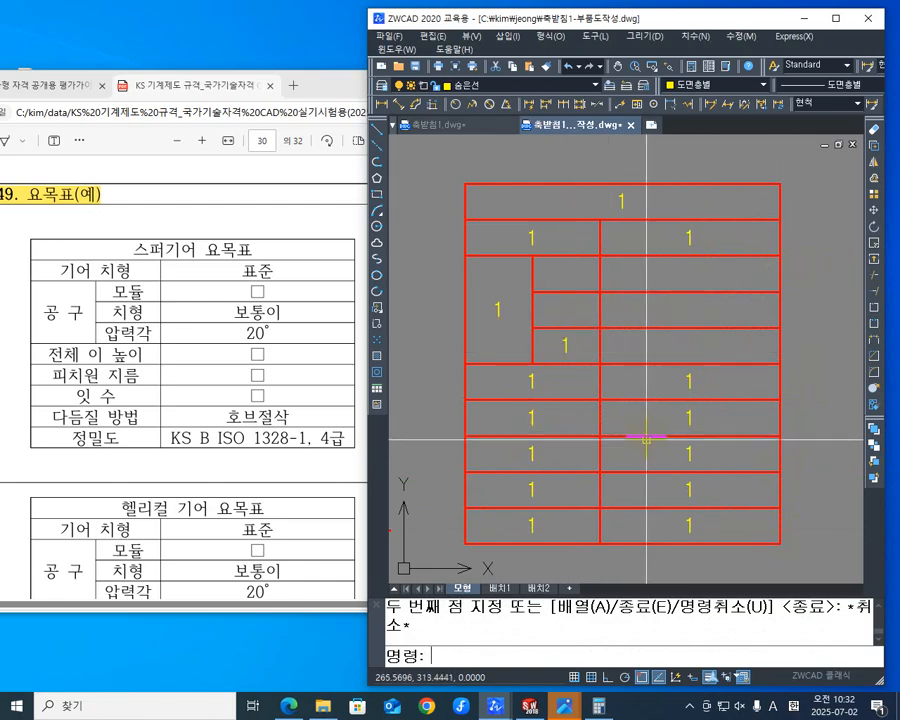
Step: Copy the lowest narrow sub-cell's "1" text into the two empty sub-cells above it
{"action": "type", "text": "CO"}
{"action": "key", "text": "Return"}
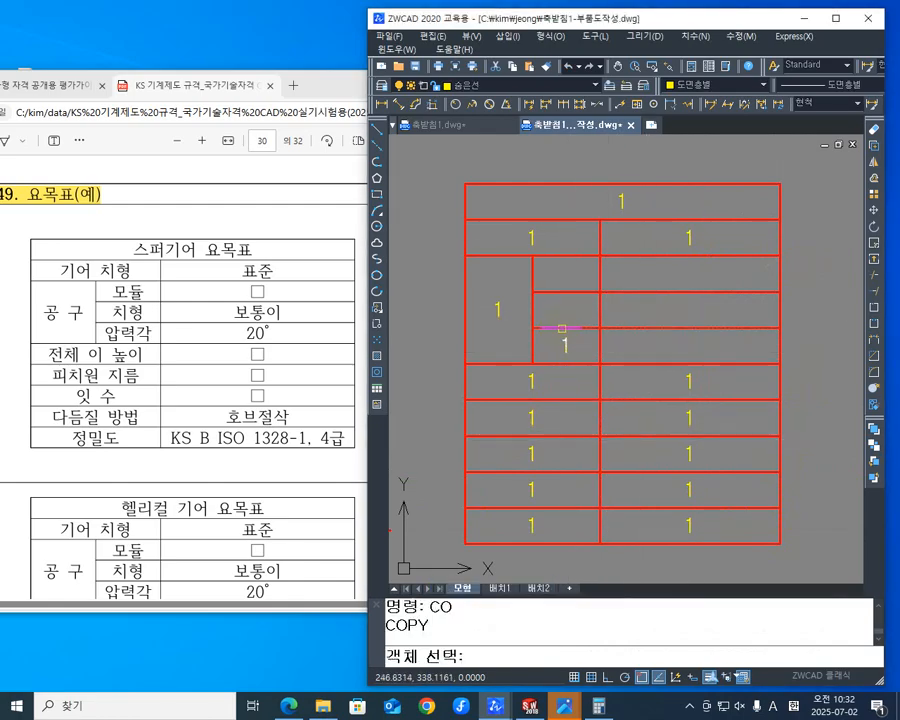
{"action": "left_click", "coordinate": [566, 341]}
{"action": "key", "text": "Return"}
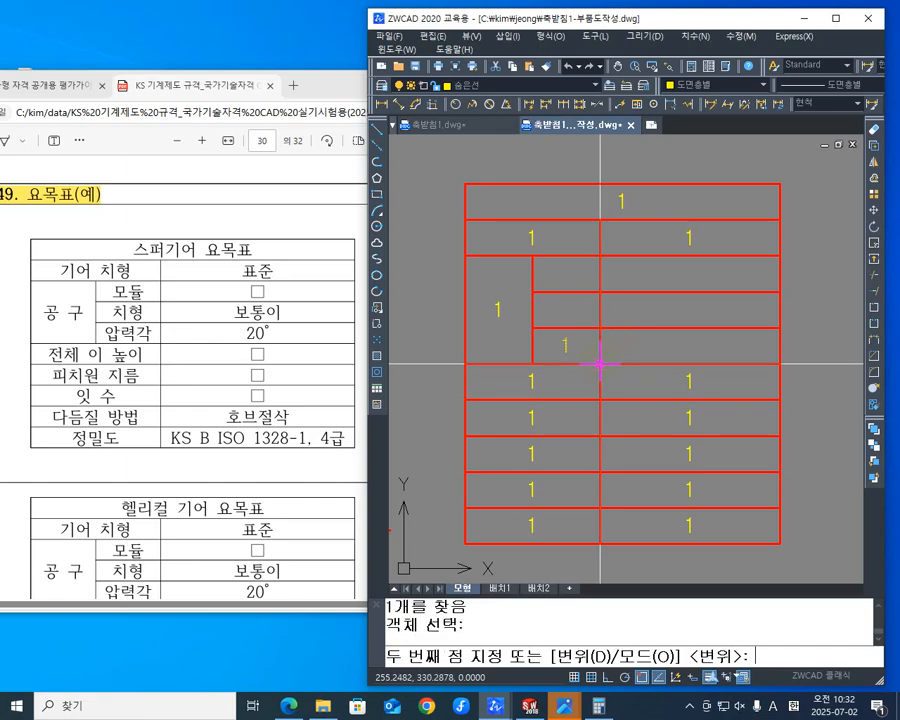
{"action": "left_click", "coordinate": [600, 364]}
{"action": "left_click", "coordinate": [600, 328]}
{"action": "left_click", "coordinate": [600, 292]}
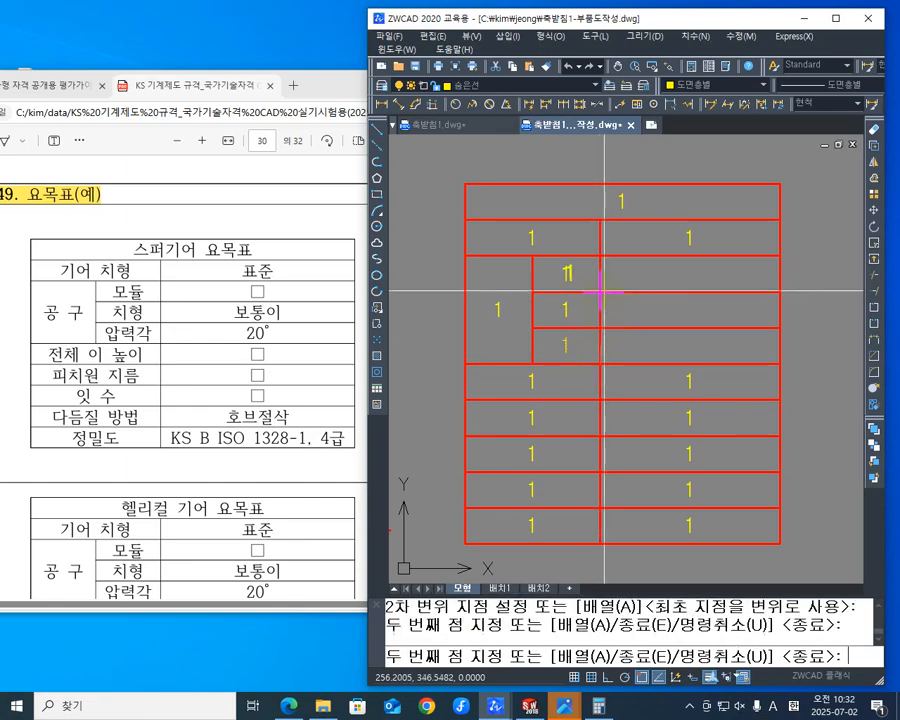
{"action": "key", "text": "Return"}
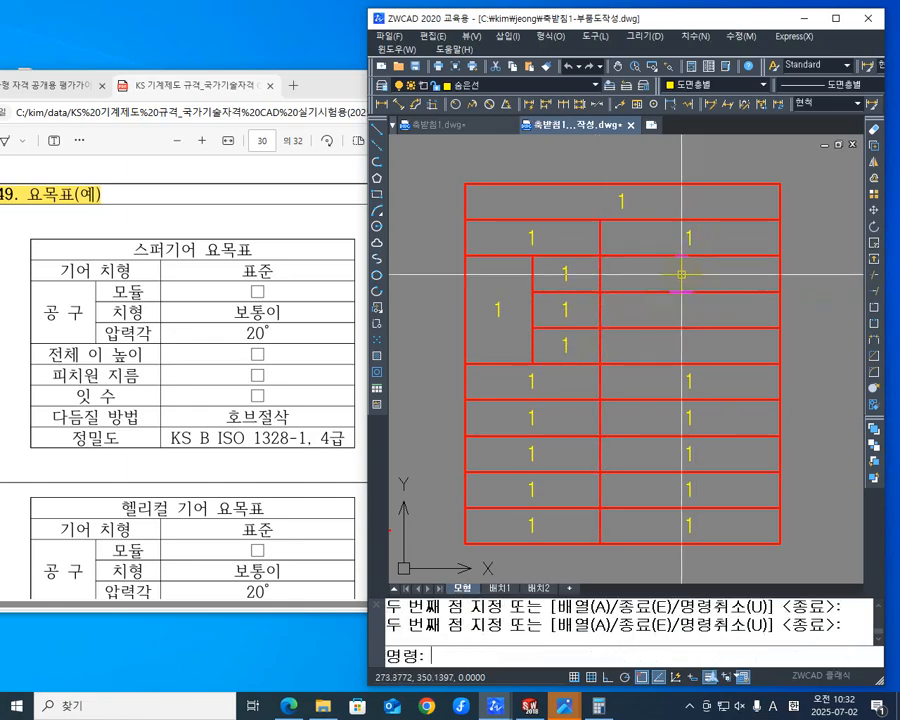
Step: Copy the "1" text from the second row's wide value cell into the three empty value cells directly below it
{"action": "type", "text": "co"}
{"action": "key", "text": "Return"}
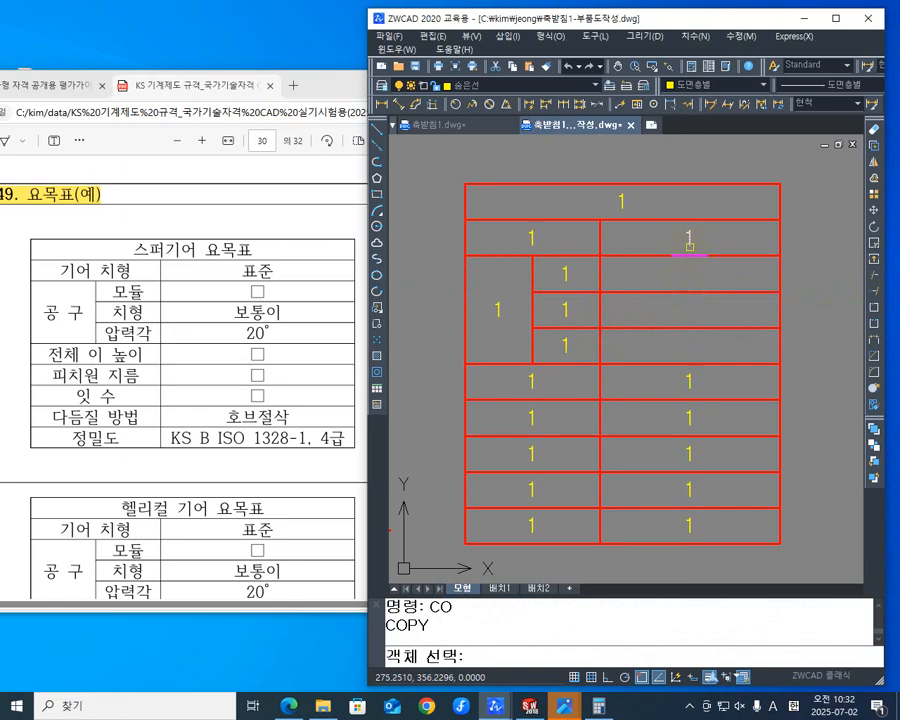
{"action": "left_click", "coordinate": [689, 244]}
{"action": "key", "text": "Return"}
{"action": "left_click", "coordinate": [780, 256]}
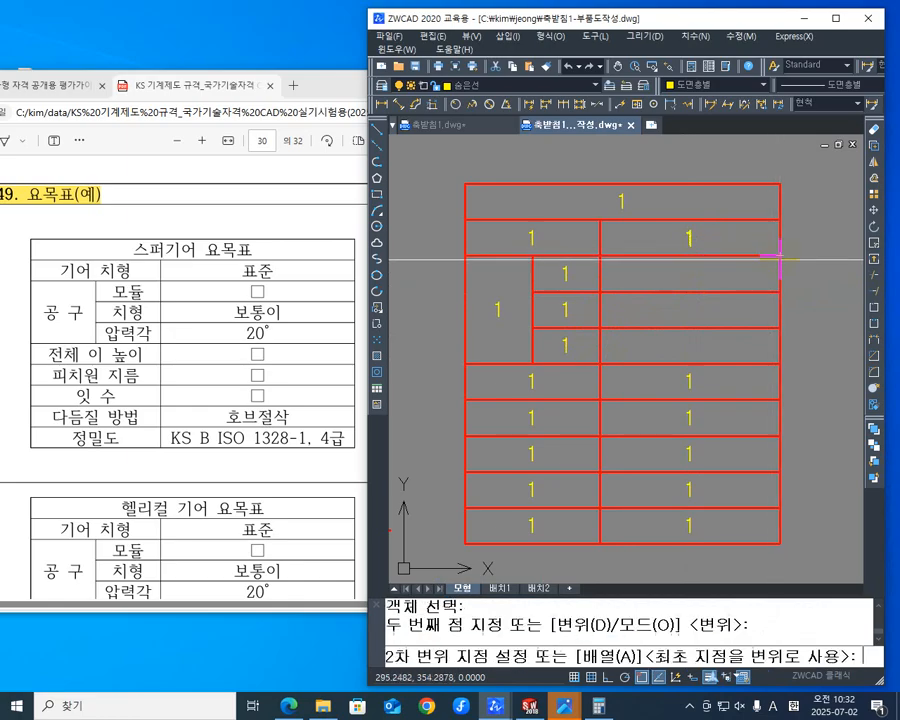
{"action": "left_click", "coordinate": [780, 292]}
{"action": "left_click", "coordinate": [780, 328]}
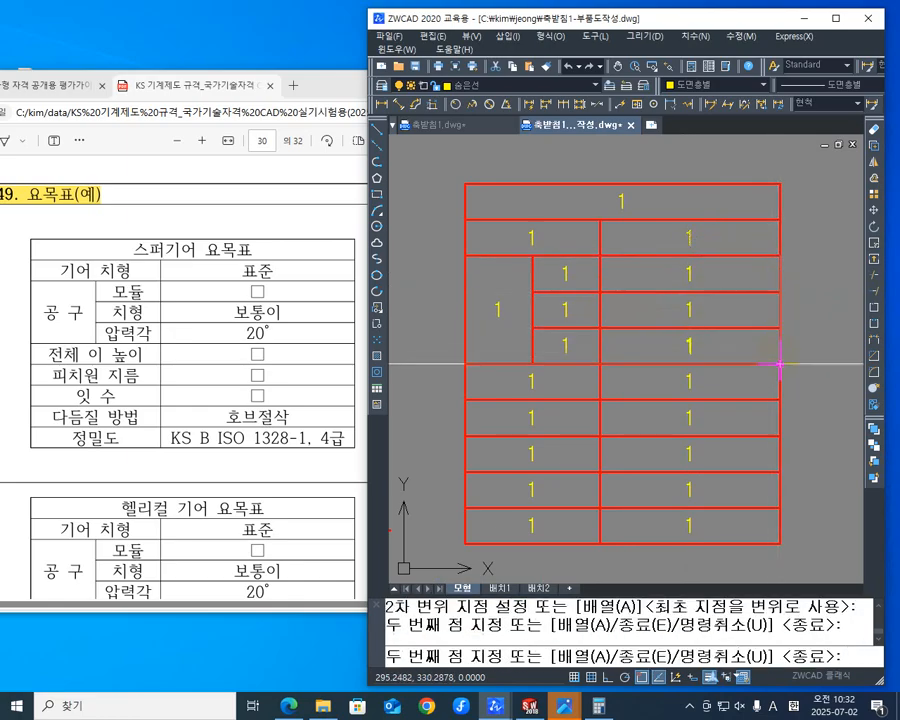
{"action": "key", "text": "Escape"}
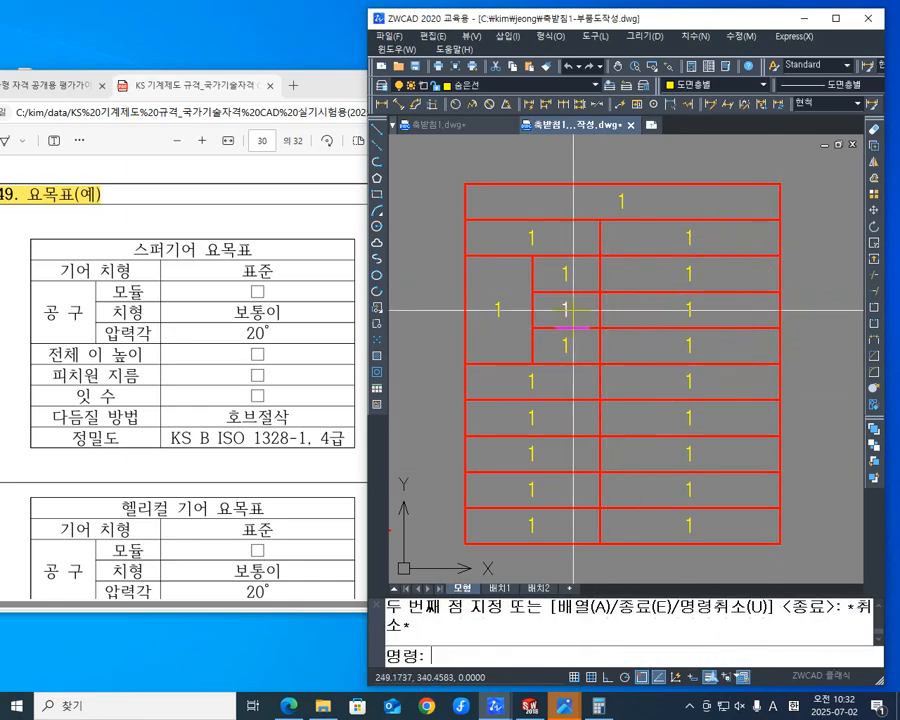
Step: Edit the table's title cell text to read "스퍼기어 요목표"
{"action": "middle_click_drag", "start_coordinate": [620, 298], "coordinate": [622, 284]}
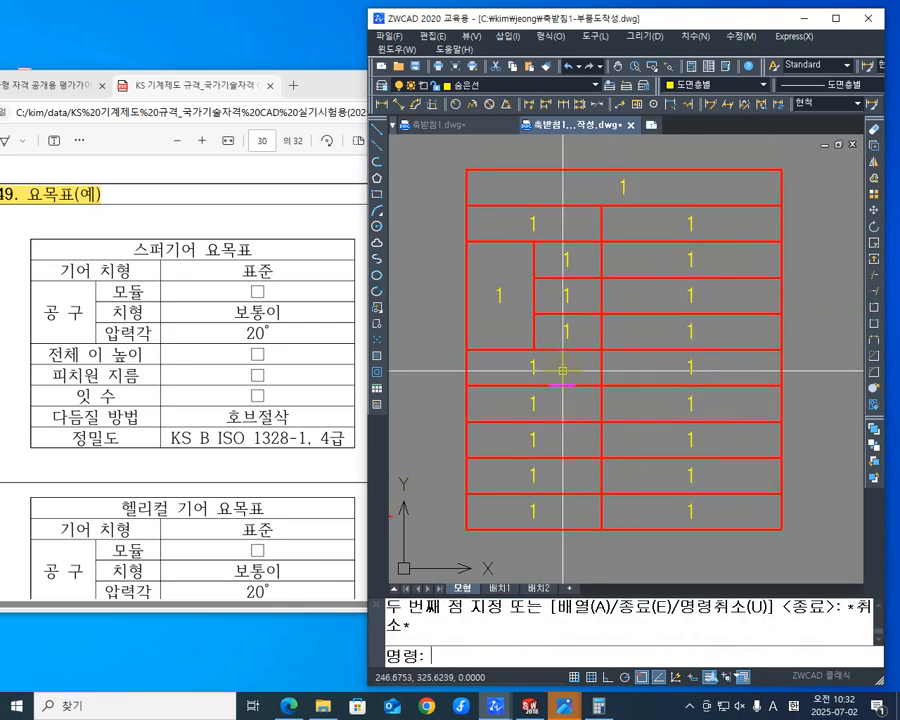
{"action": "type", "text": "ed"}
{"action": "key", "text": "Return"}
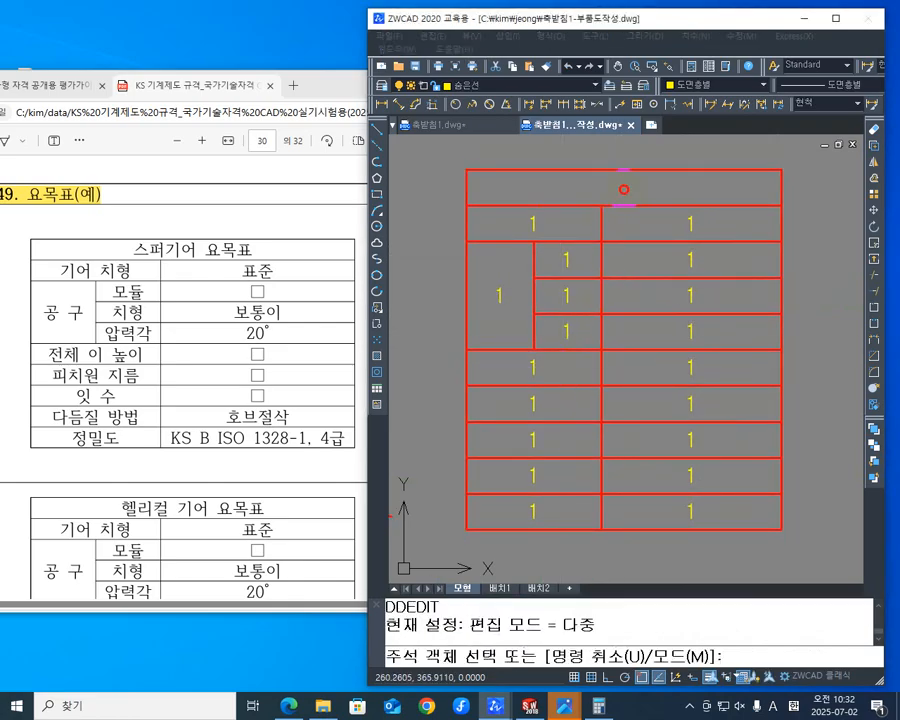
{"action": "left_click", "coordinate": [623, 189]}
{"action": "type", "text": "스"}
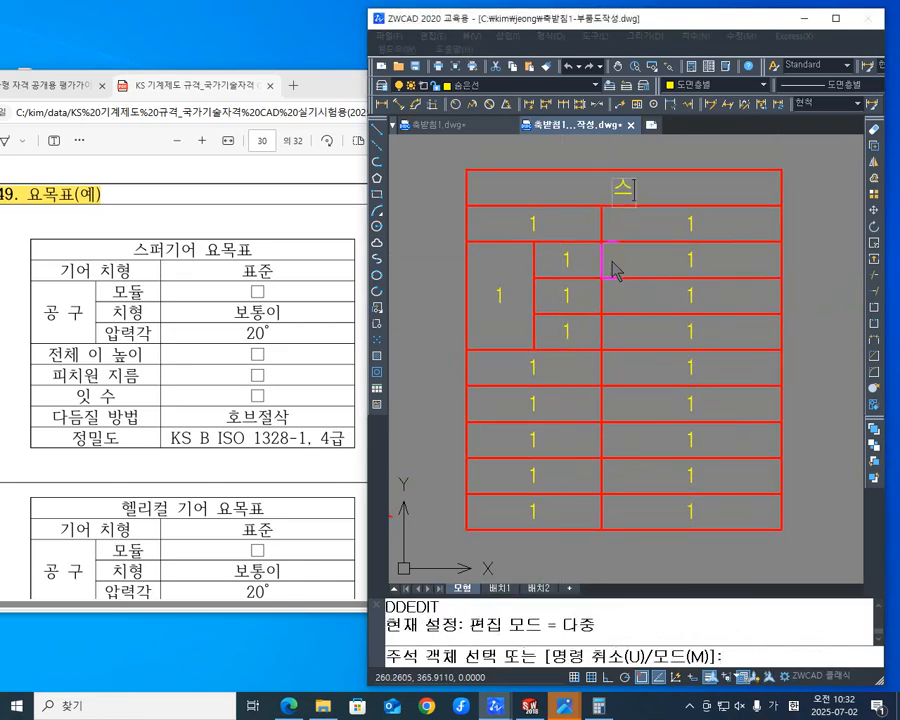
{"action": "type", "text": "퍼깅"}
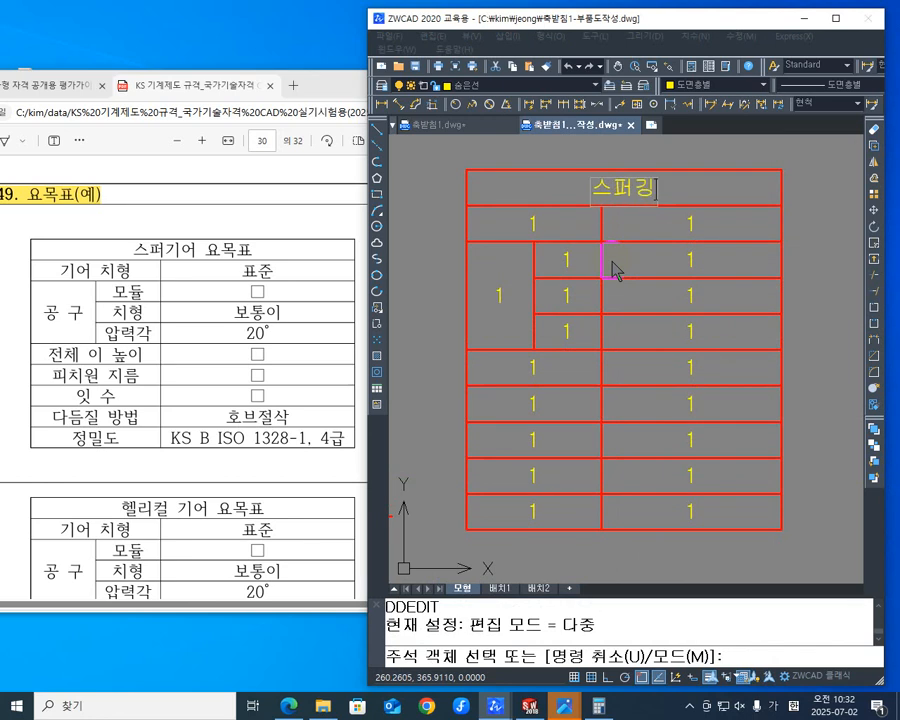
{"action": "type", "text": "어"}
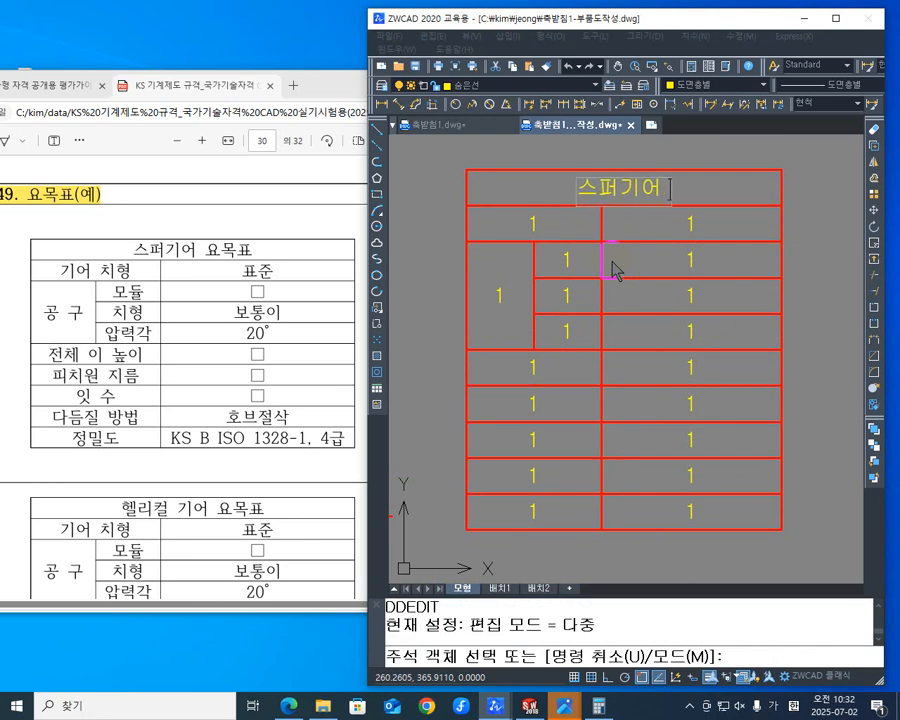
{"action": "type", "text": " ㅇ"}
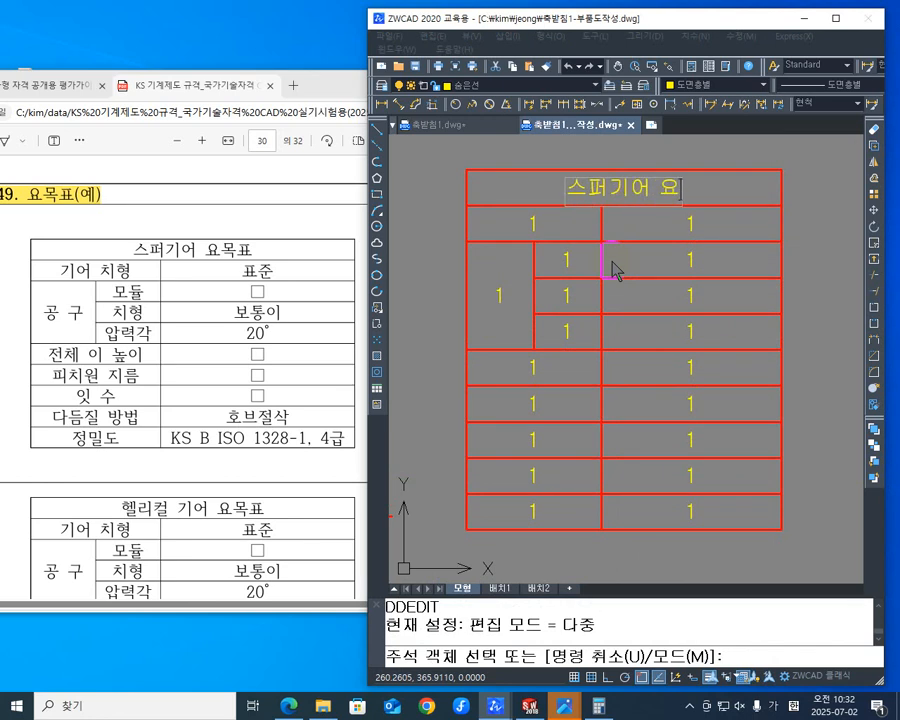
{"action": "type", "text": "ㅛㅁㅗㄱ"}
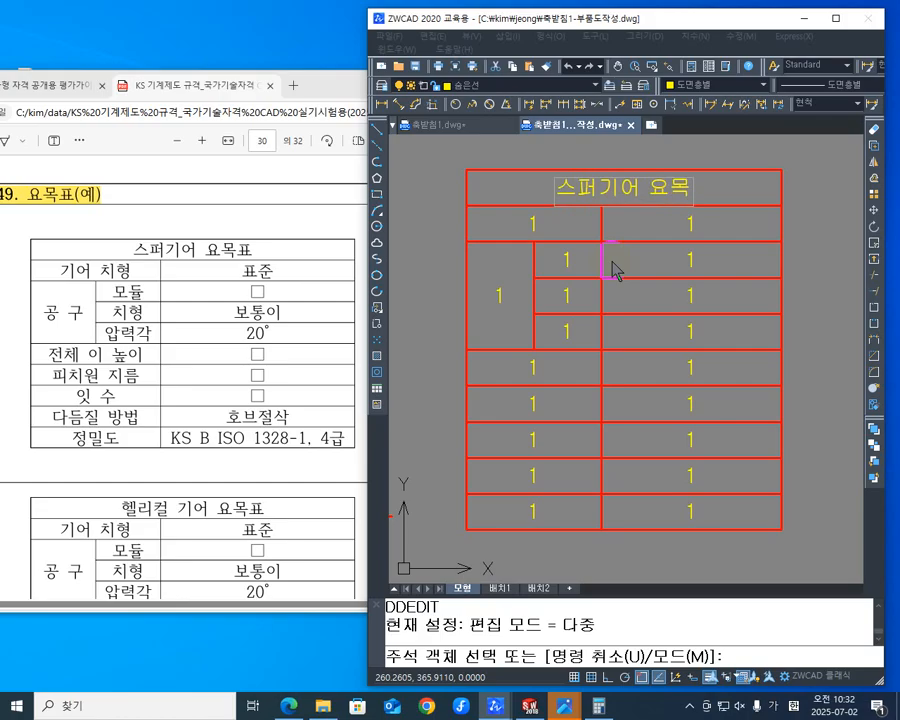
{"action": "type", "text": "ㅍㅛ"}
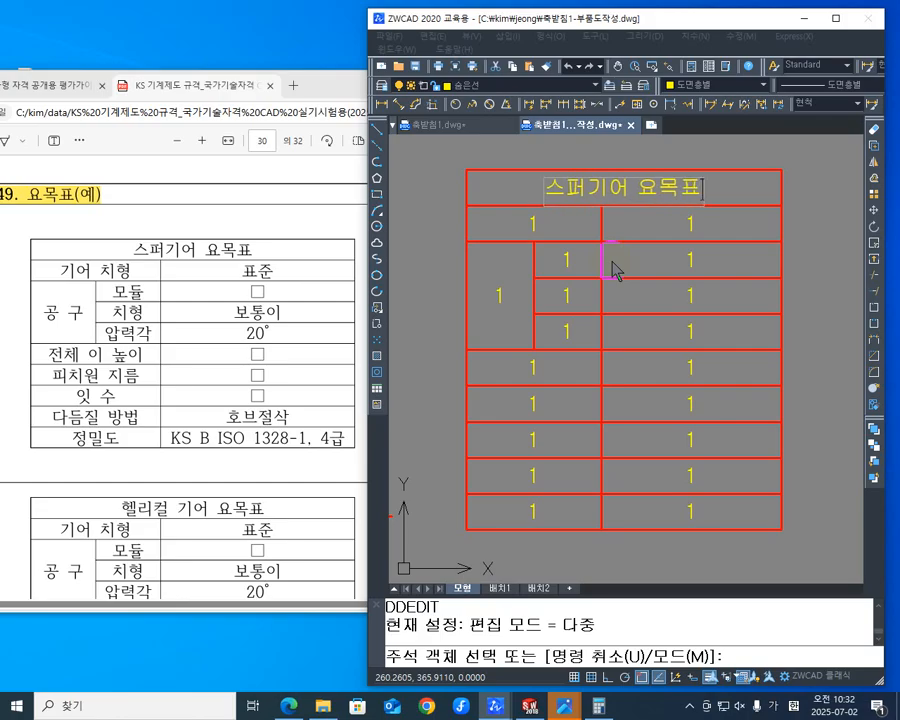
{"action": "left_click", "coordinate": [586, 222]}
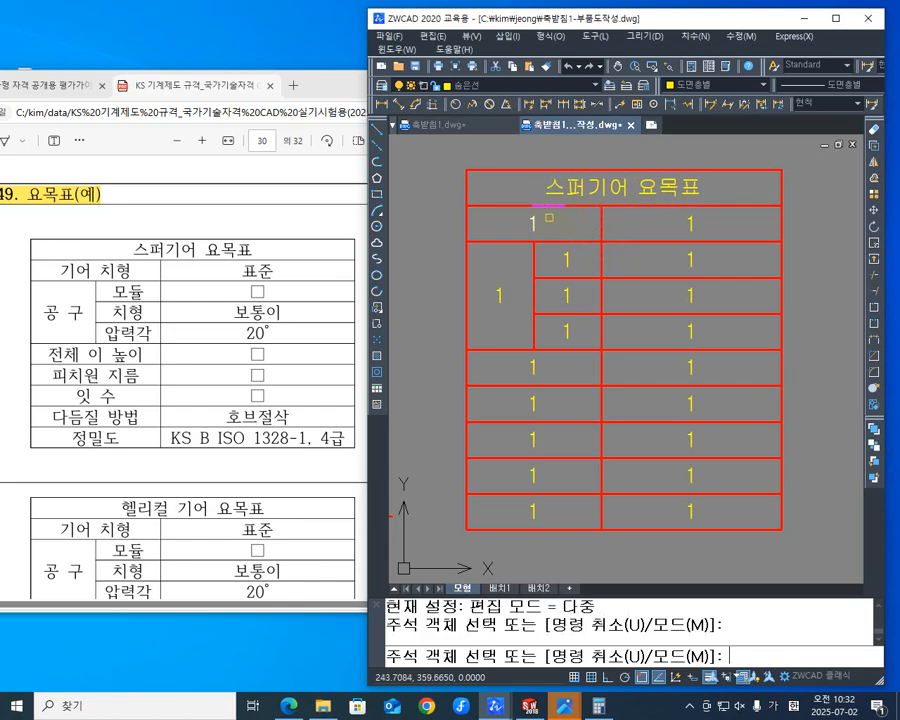
Step: Replace the second row's placeholders with the label "기어 치형" and the value "표준"
{"action": "left_click", "coordinate": [536, 224]}
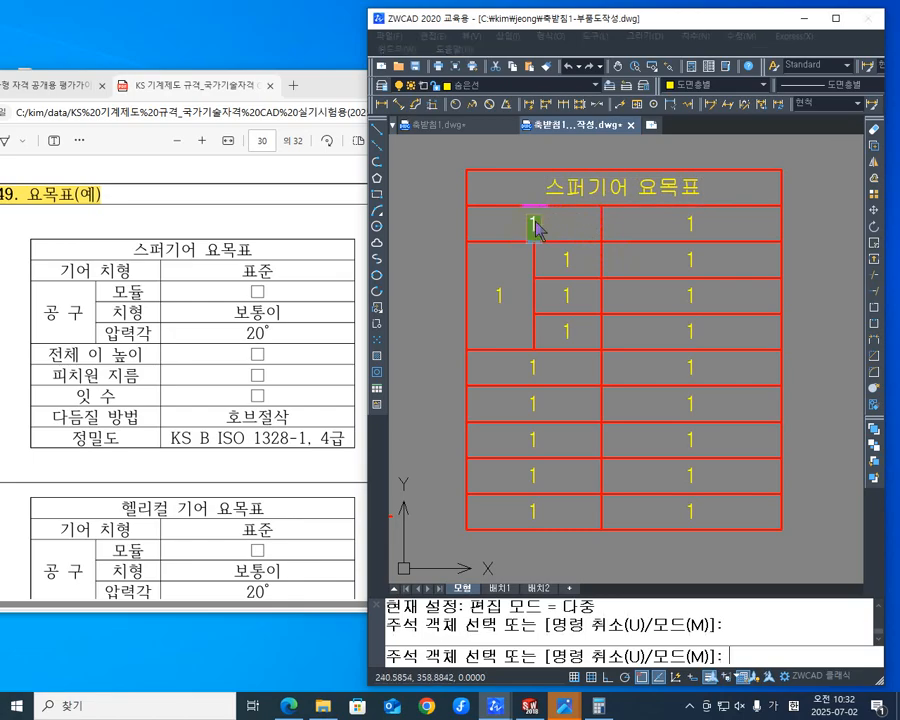
{"action": "type", "text": "기"}
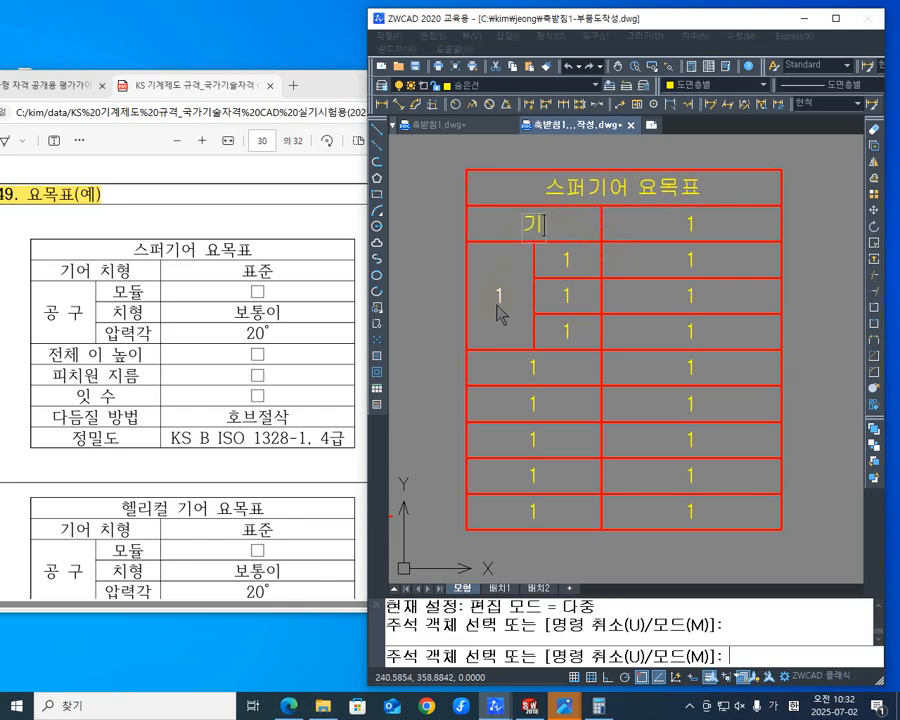
{"action": "type", "text": "어 ㅊㅣㅎ"}
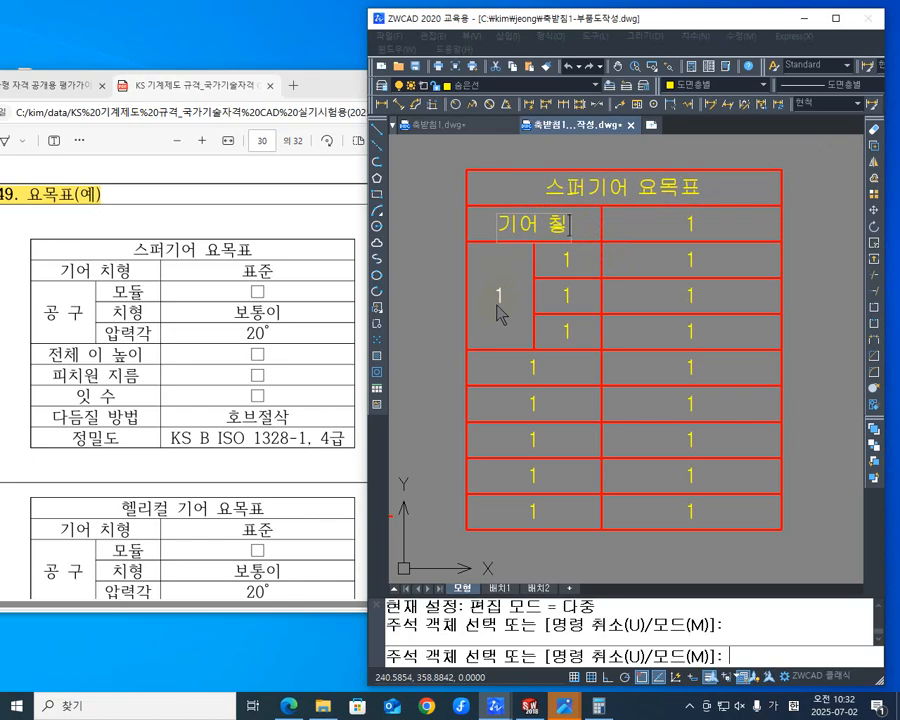
{"action": "type", "text": "ㅕ"}
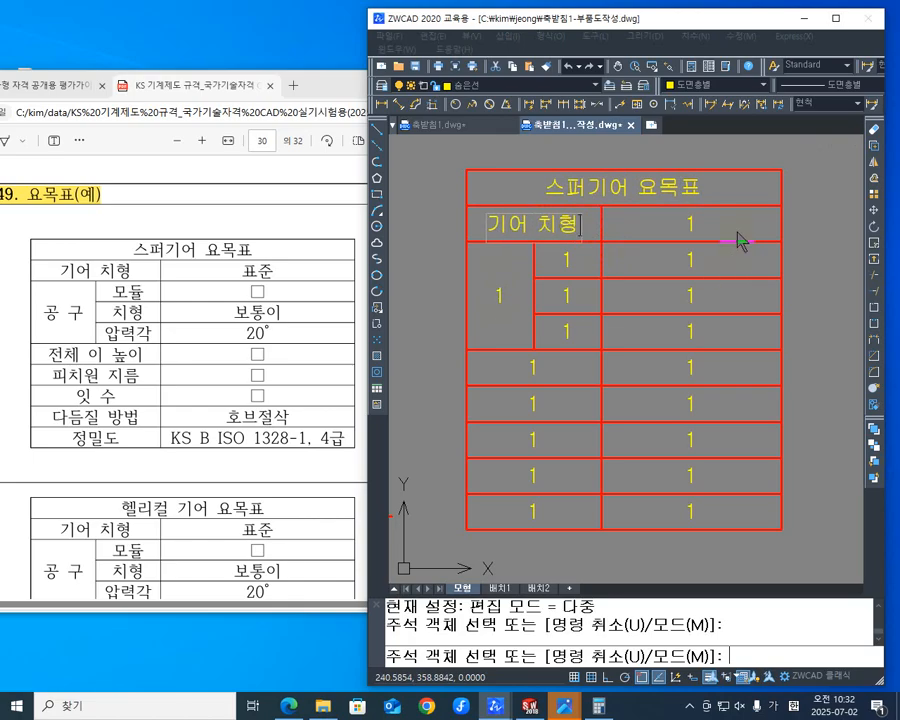
{"action": "left_click", "coordinate": [735, 231]}
{"action": "left_click", "coordinate": [692, 226]}
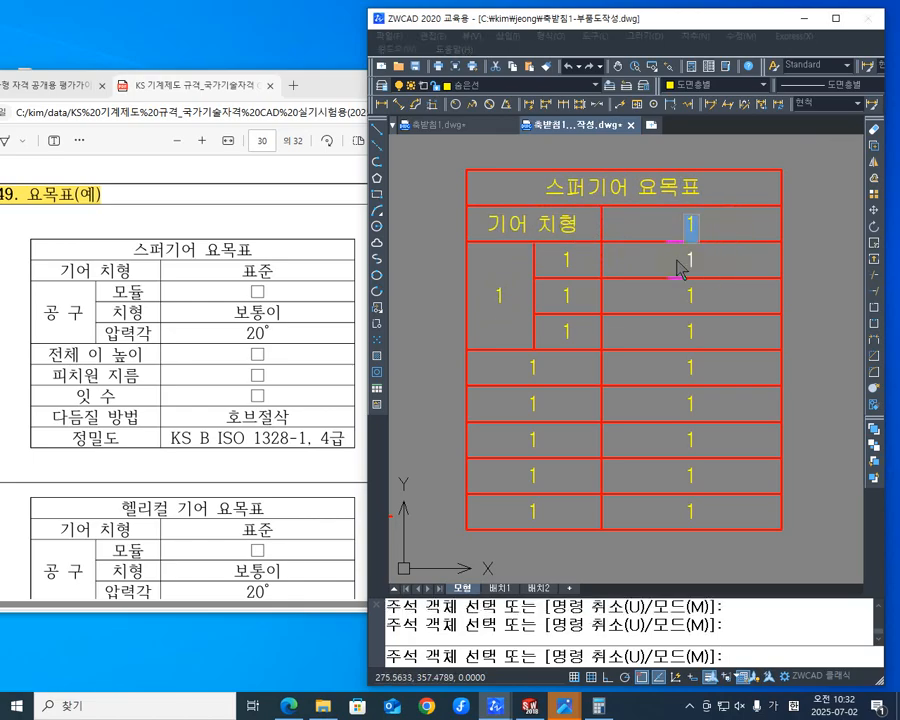
{"action": "type", "text": "ㅍㅛㅈㅜㄴ"}
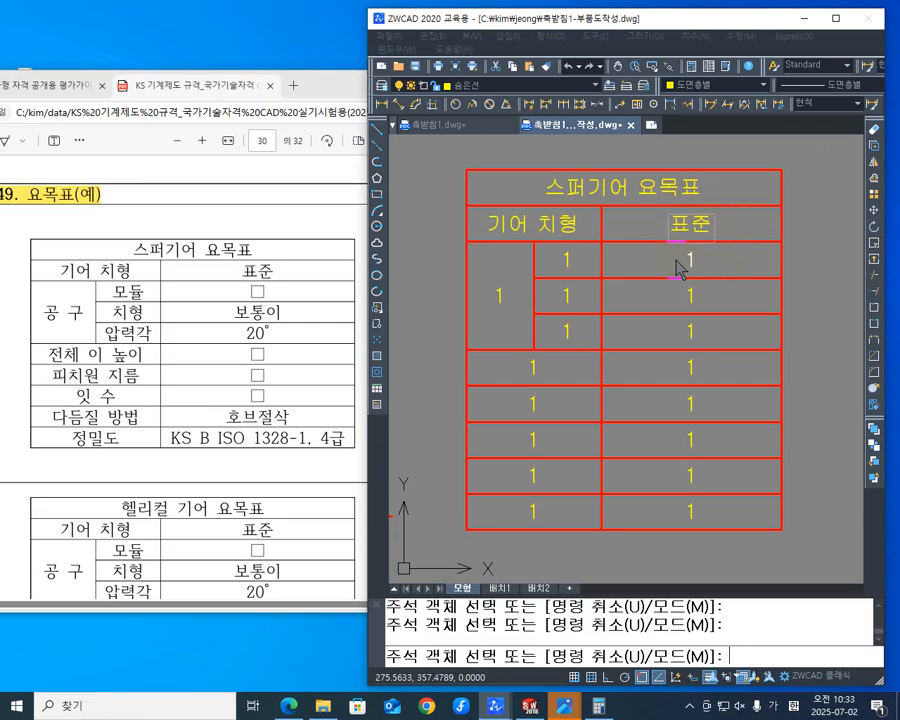
{"action": "left_click", "coordinate": [649, 247]}
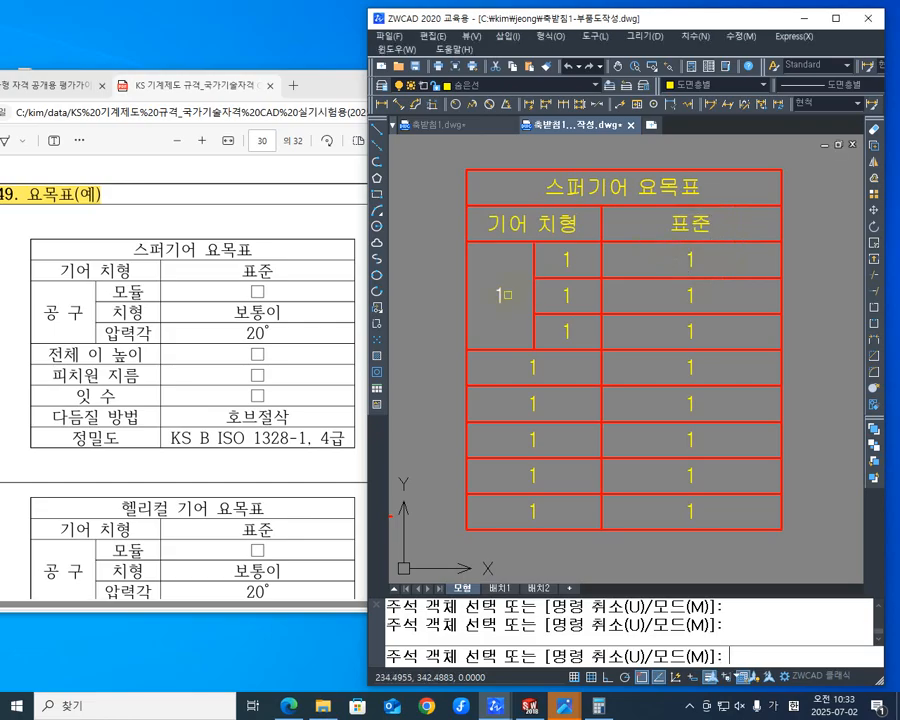
Step: Replace the placeholder in the tall merged cell with "공구"
{"action": "double_click", "coordinate": [503, 296]}
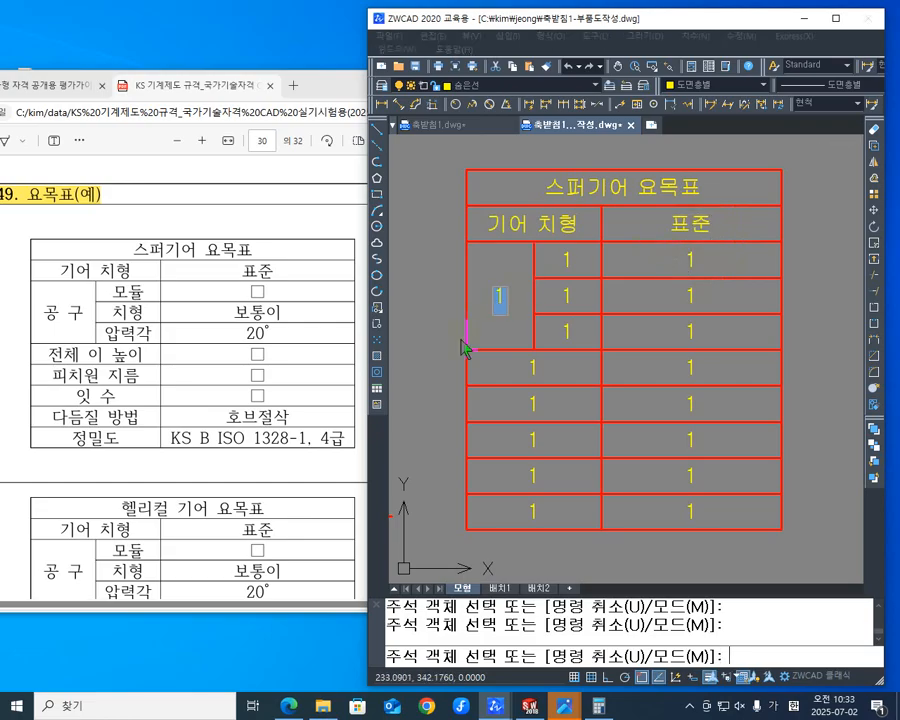
{"action": "type", "text": "ㄱㅗㅇㅅㅜ"}
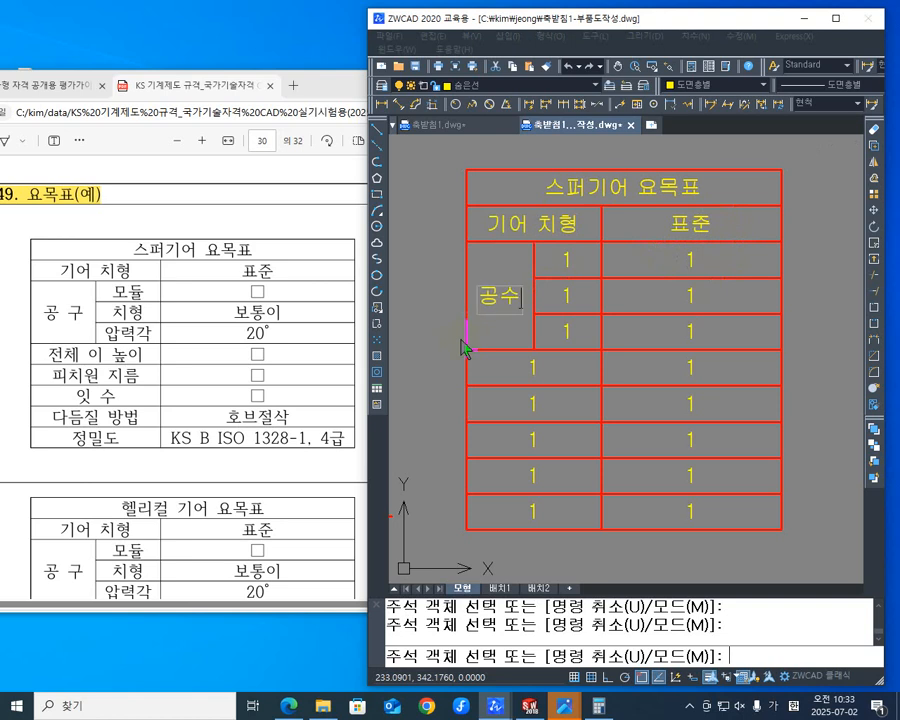
{"action": "key", "text": "BackSpace"}
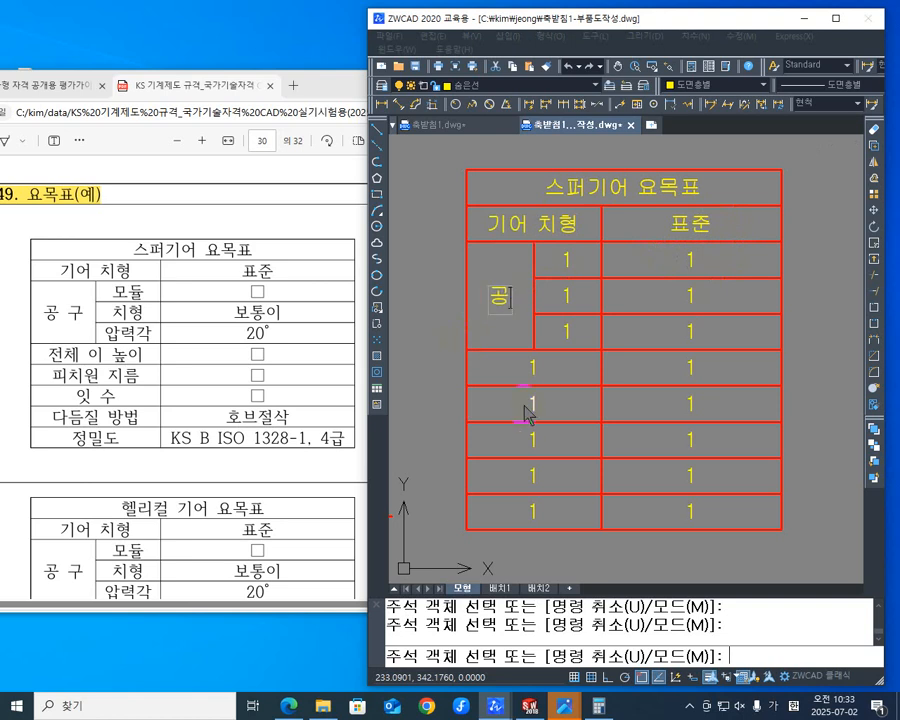
{"action": "type", "text": "ㄱ"}
{"action": "left_click", "coordinate": [567, 258]}
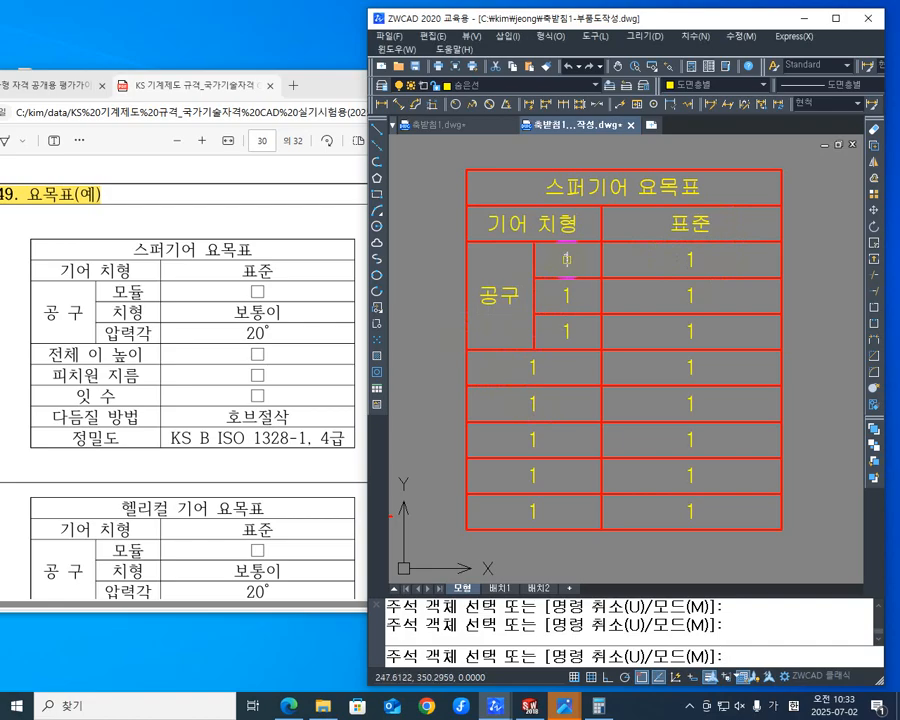
Step: Fill the first sub-row beside 공구 with the label "모듈" and the value "2"
{"action": "double_click", "coordinate": [567, 258]}
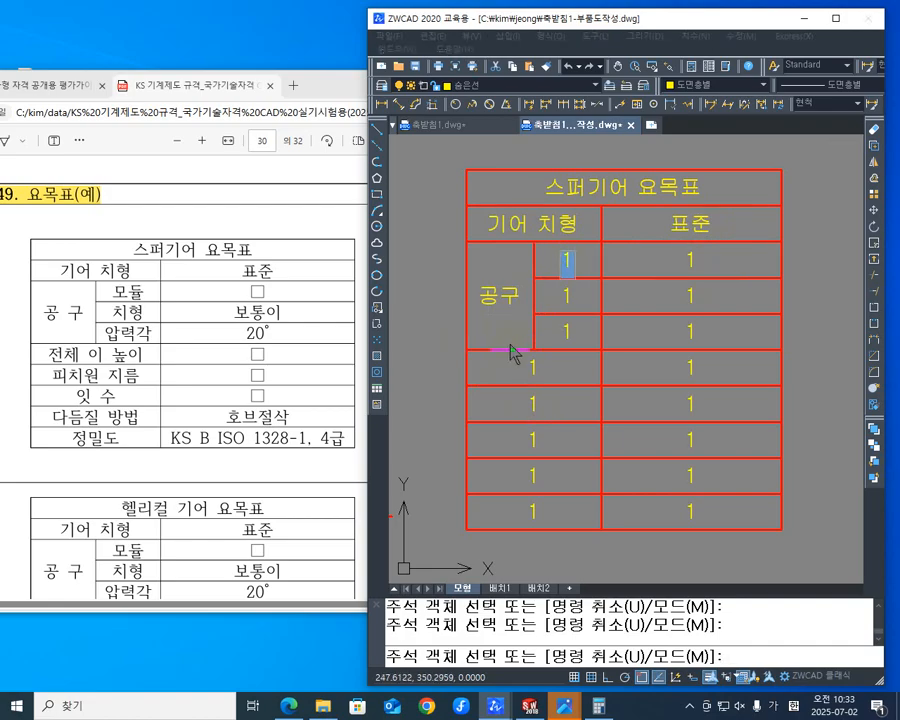
{"action": "type", "text": "ㅁㅗㄷㅠ"}
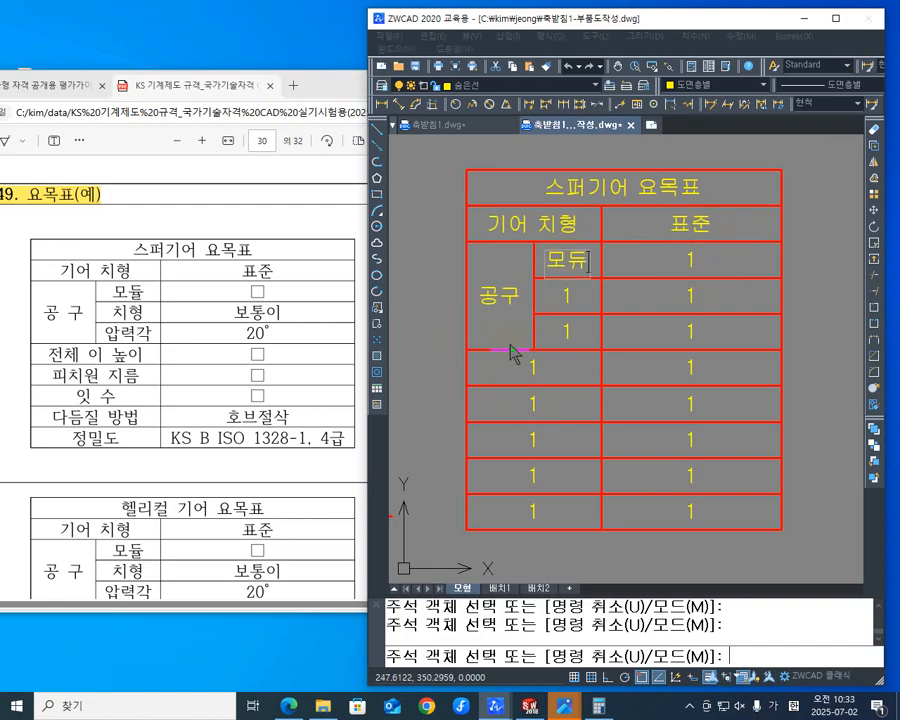
{"action": "key", "text": "Return"}
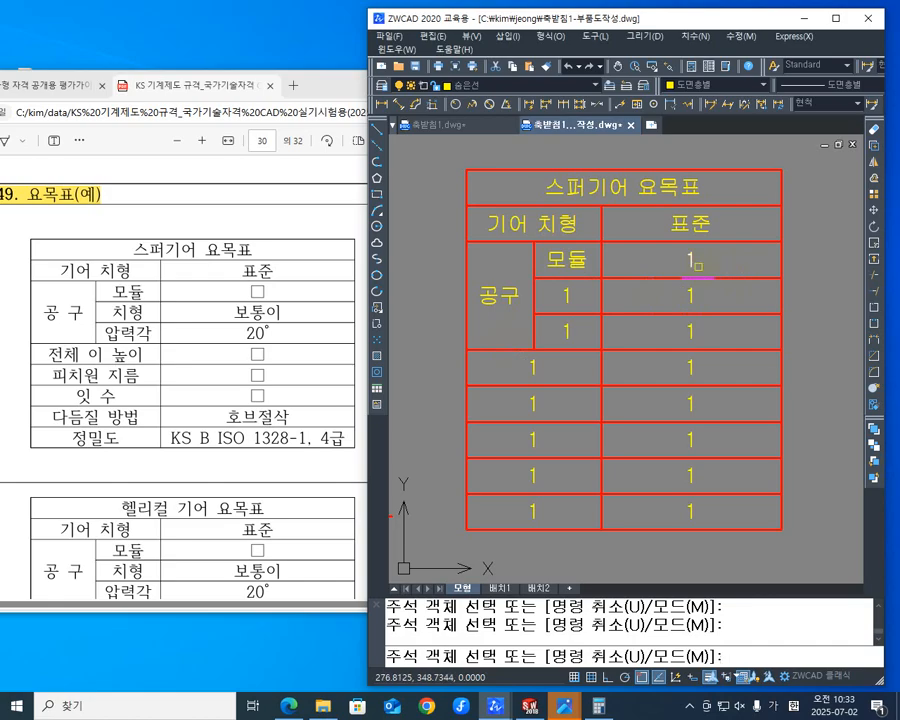
{"action": "double_click", "coordinate": [690, 263]}
{"action": "type", "text": "2"}
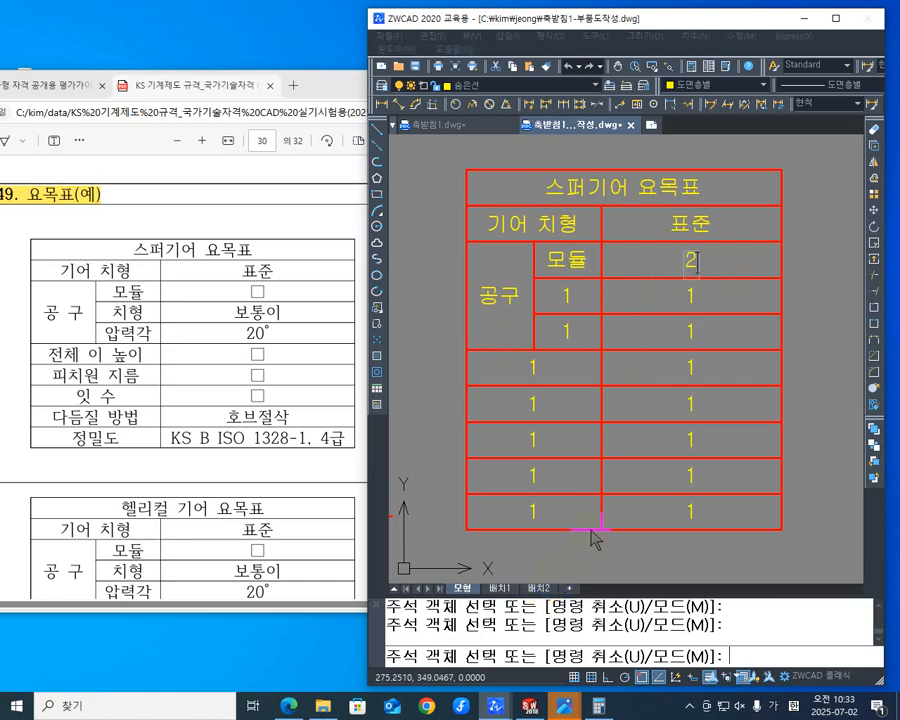
{"action": "key", "text": "Return"}
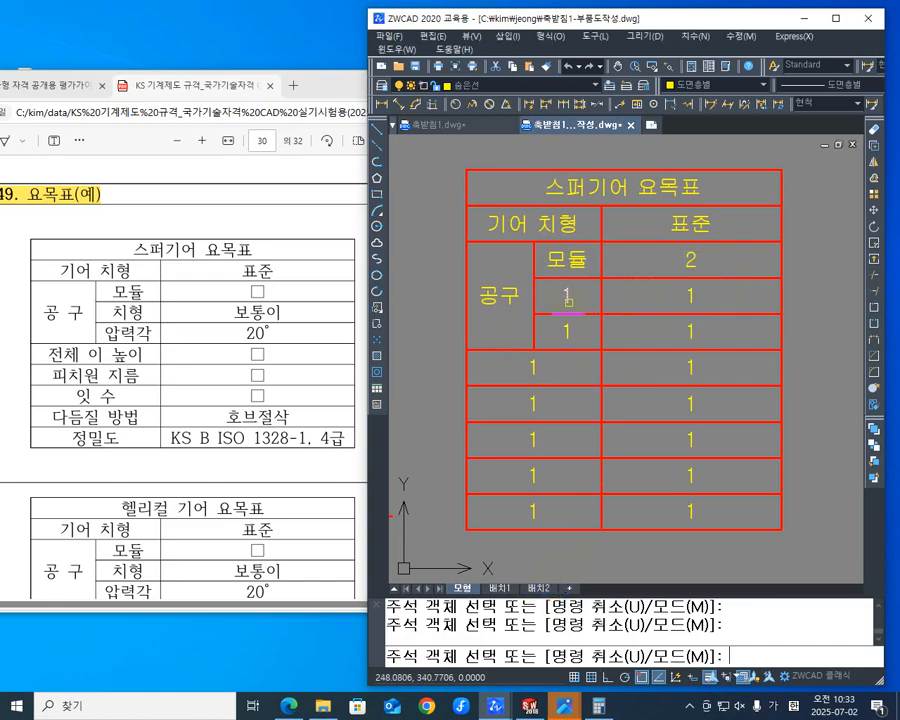
Step: Fill the sub-row below 모듈 with the label "치형" and the value "보통이"
{"action": "double_click", "coordinate": [567, 296]}
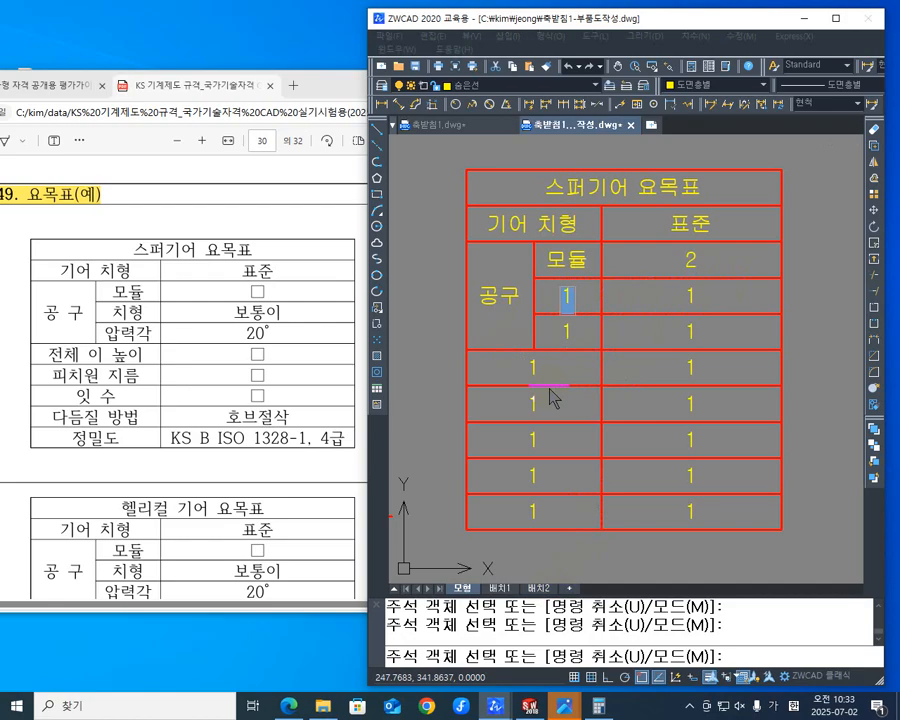
{"action": "type", "text": "치형"}
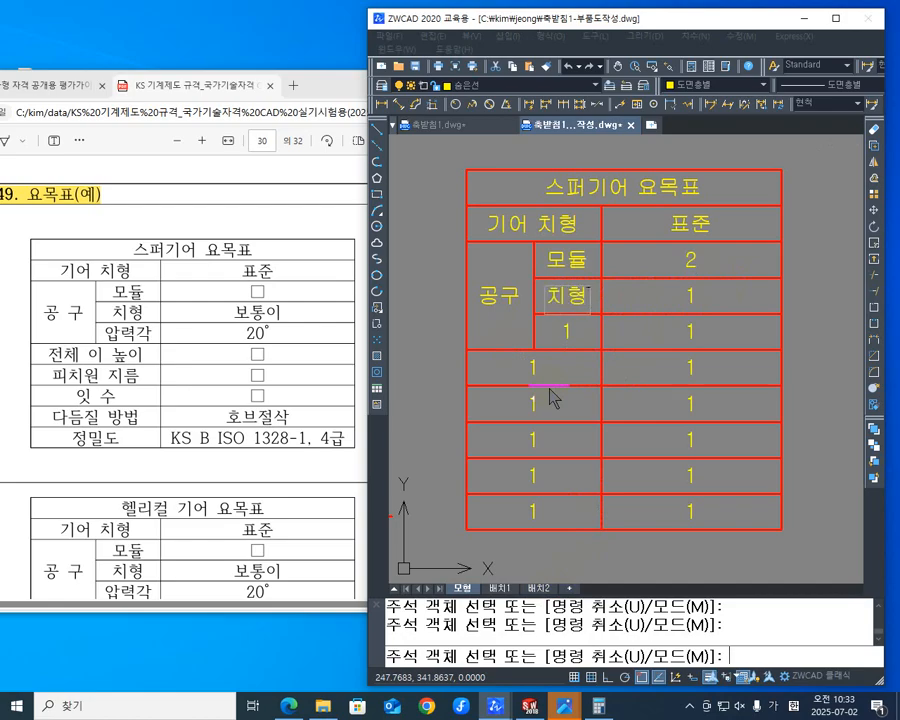
{"action": "left_click", "coordinate": [652, 304]}
{"action": "double_click", "coordinate": [690, 295]}
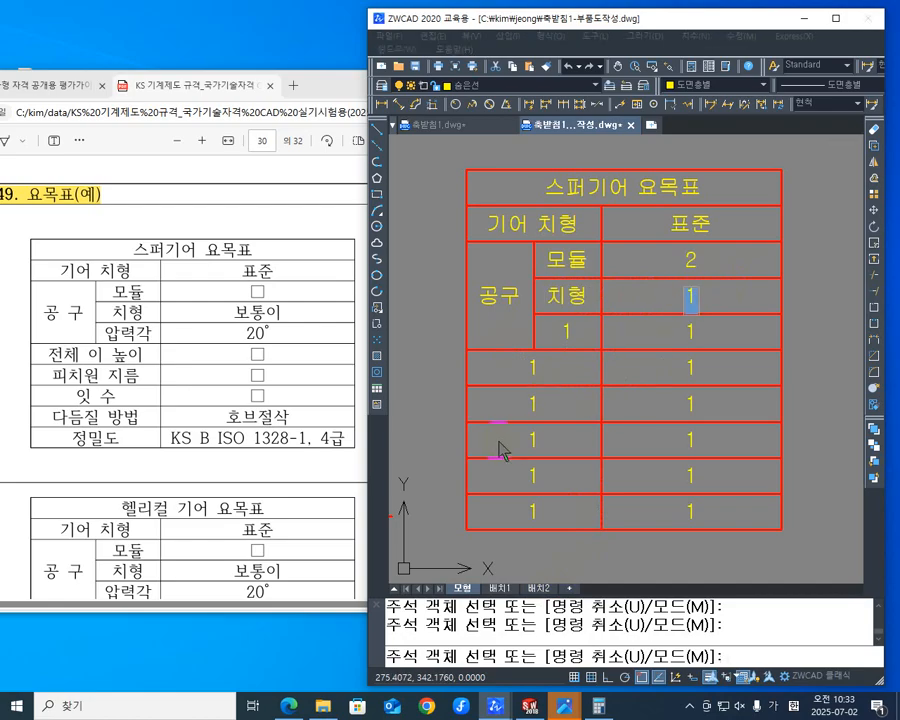
{"action": "type", "text": "보통이"}
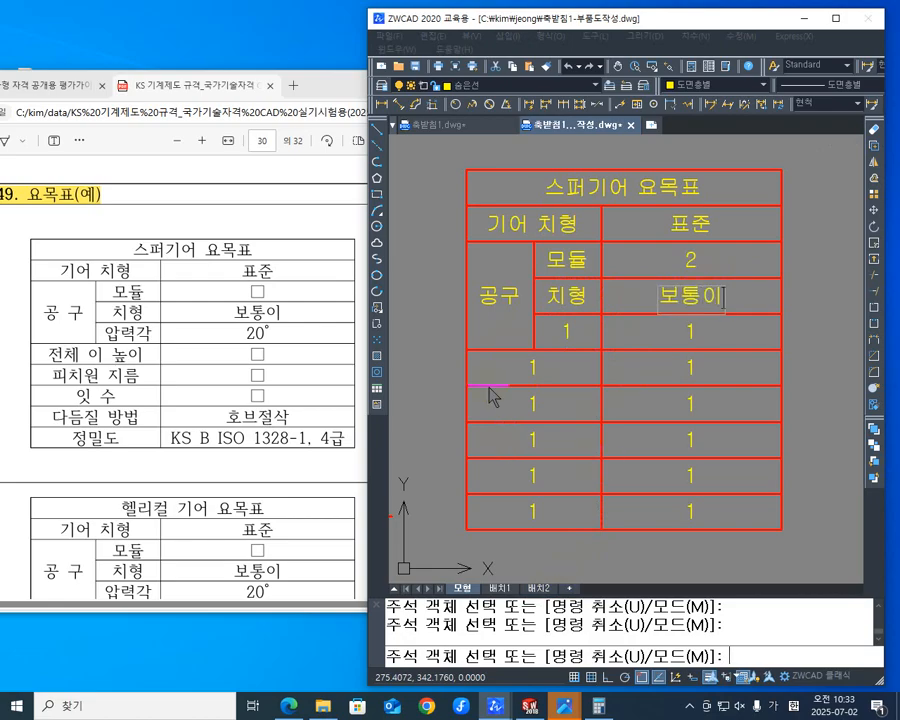
{"action": "left_click", "coordinate": [551, 335]}
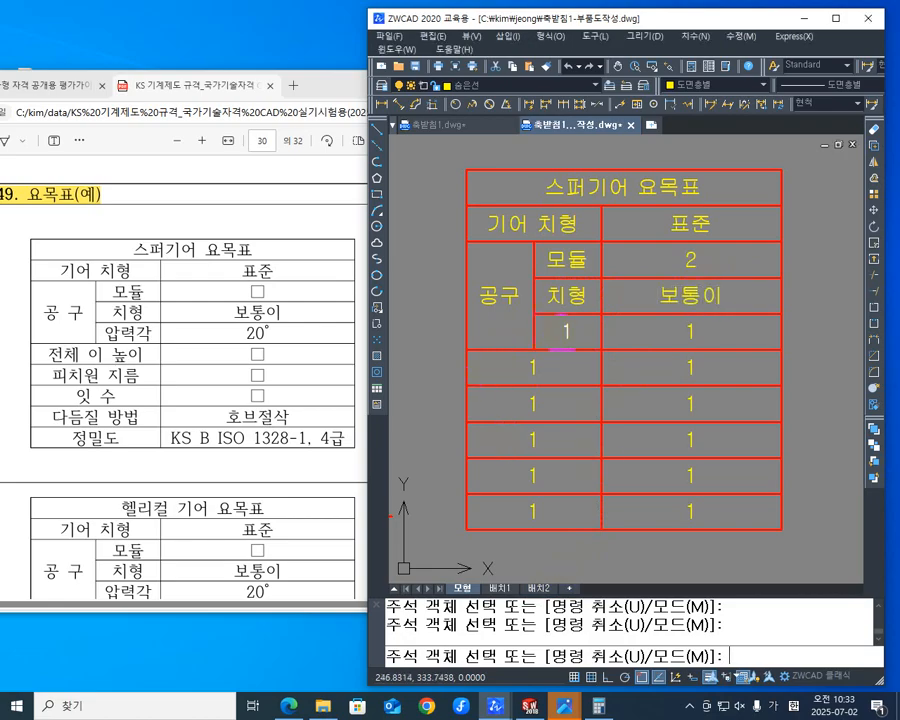
Step: Fill the last sub-row beside 공구 with the label "압력각" and the value "20°"
{"action": "double_click", "coordinate": [567, 331]}
{"action": "type", "text": "아"}
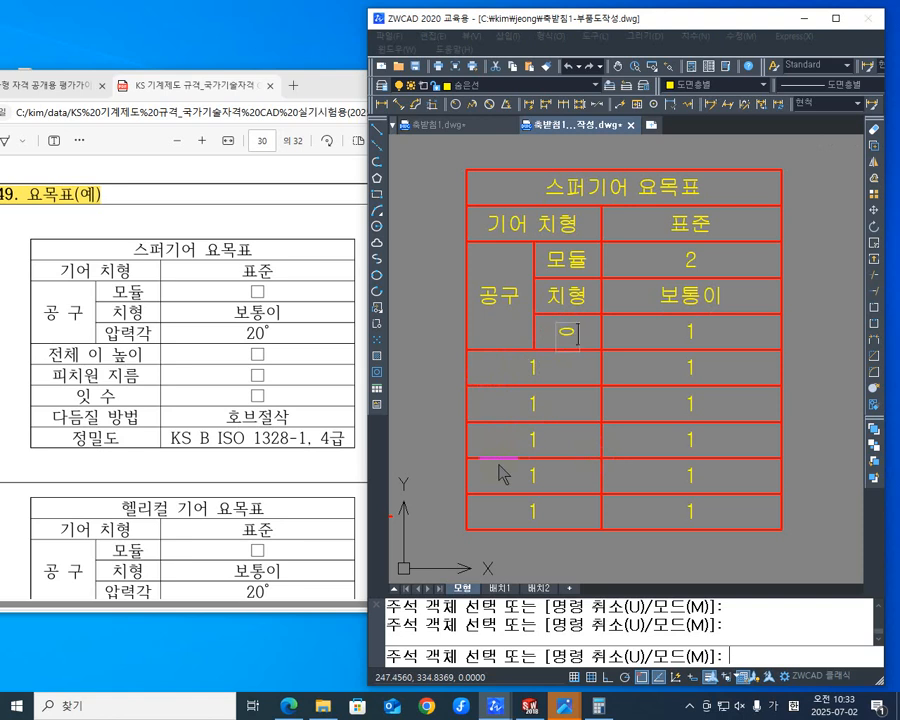
{"action": "type", "text": "ㄹㅕ"}
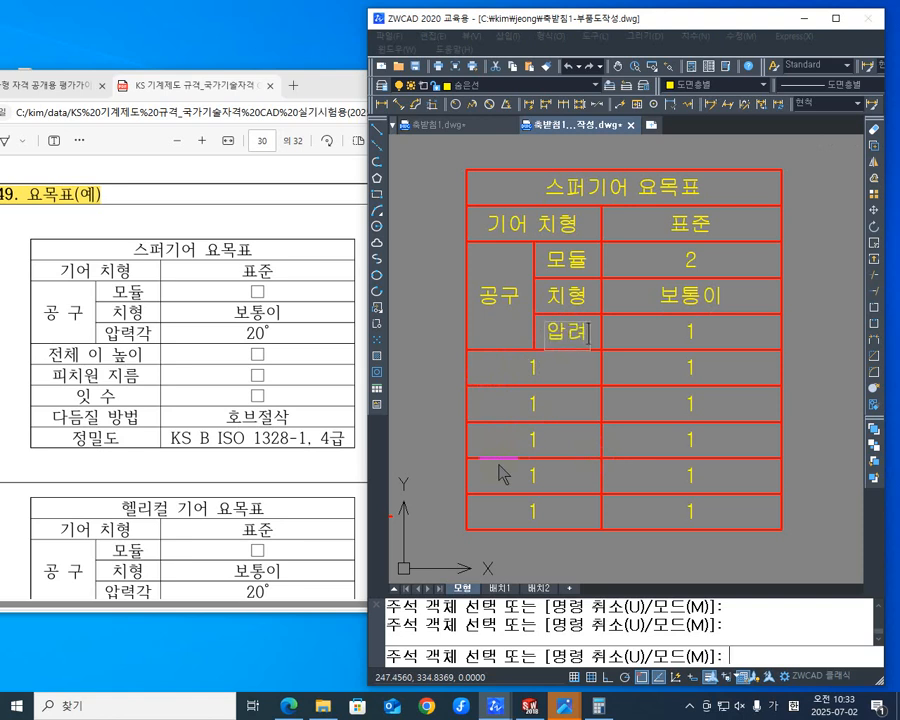
{"action": "type", "text": "ㄱㄱ"}
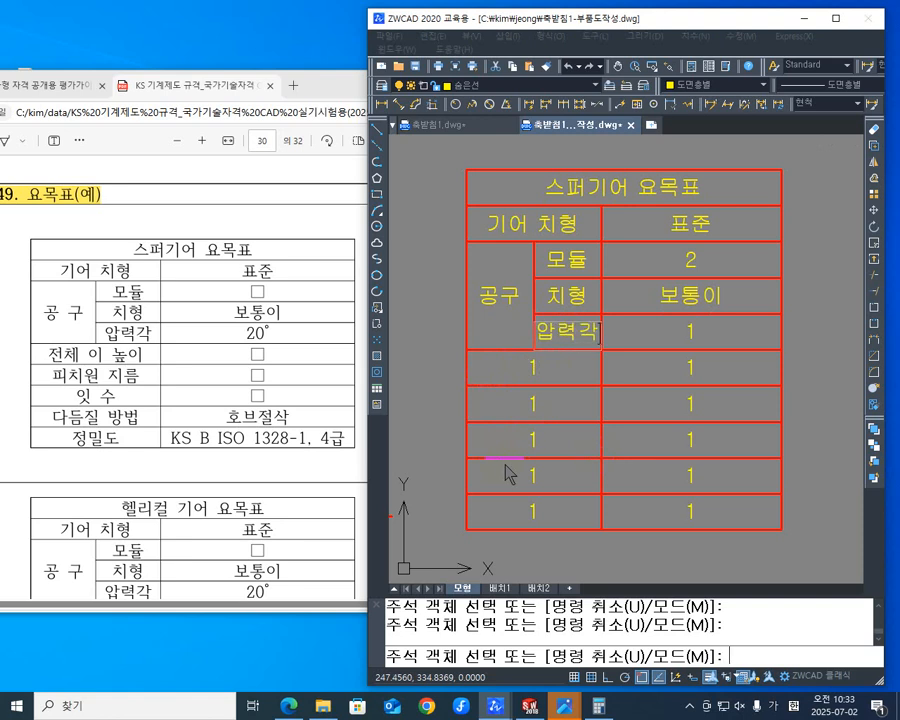
{"action": "key", "text": "Tab"}
{"action": "double_click", "coordinate": [690, 330]}
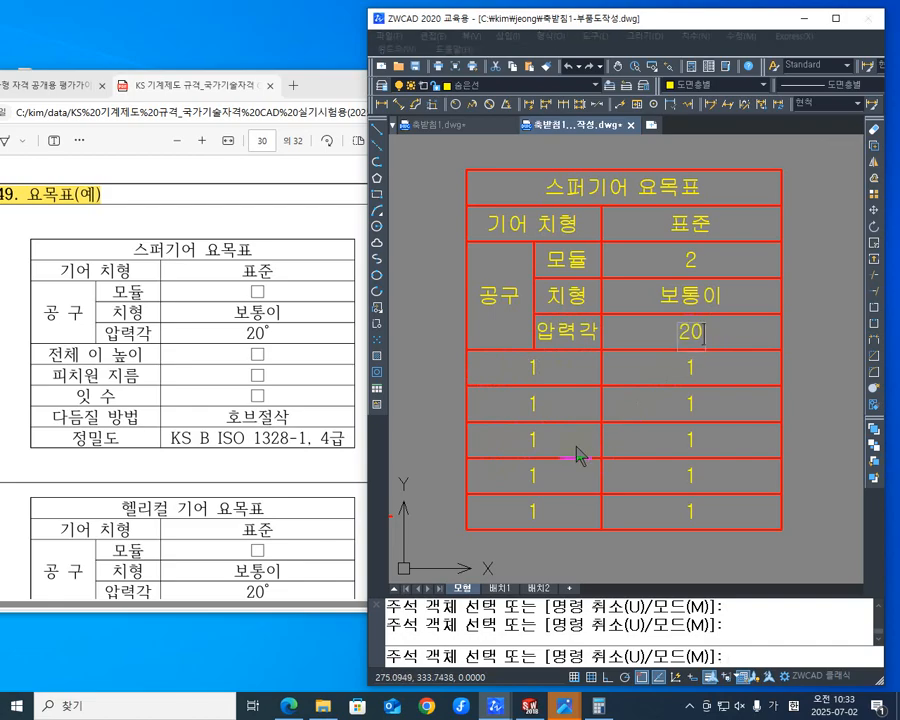
{"action": "type", "text": "20%%ㅇ"}
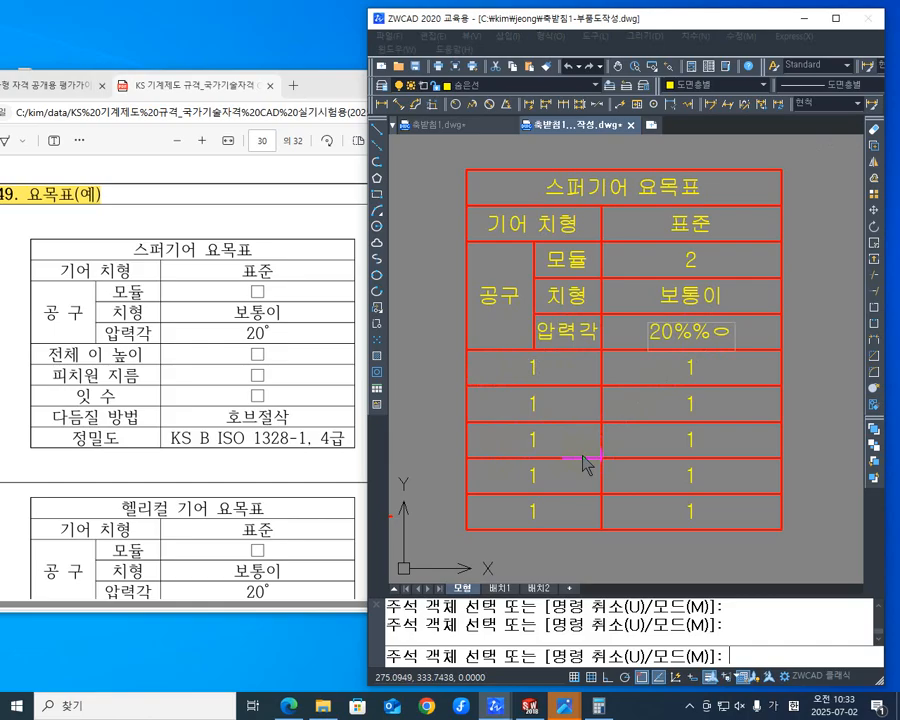
{"action": "key", "text": "BackSpace"}
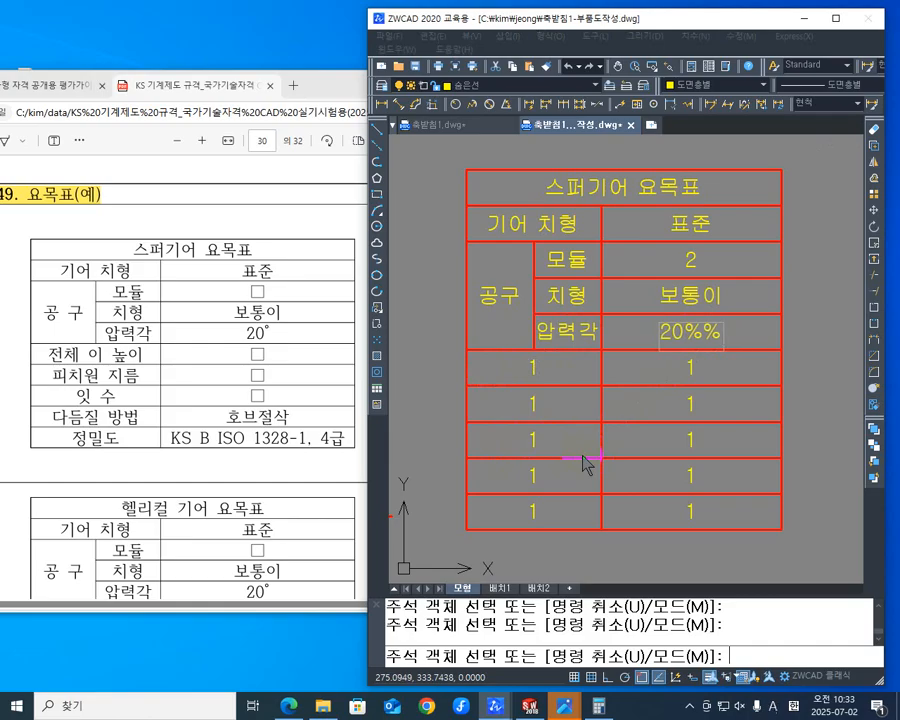
{"action": "type", "text": "d"}
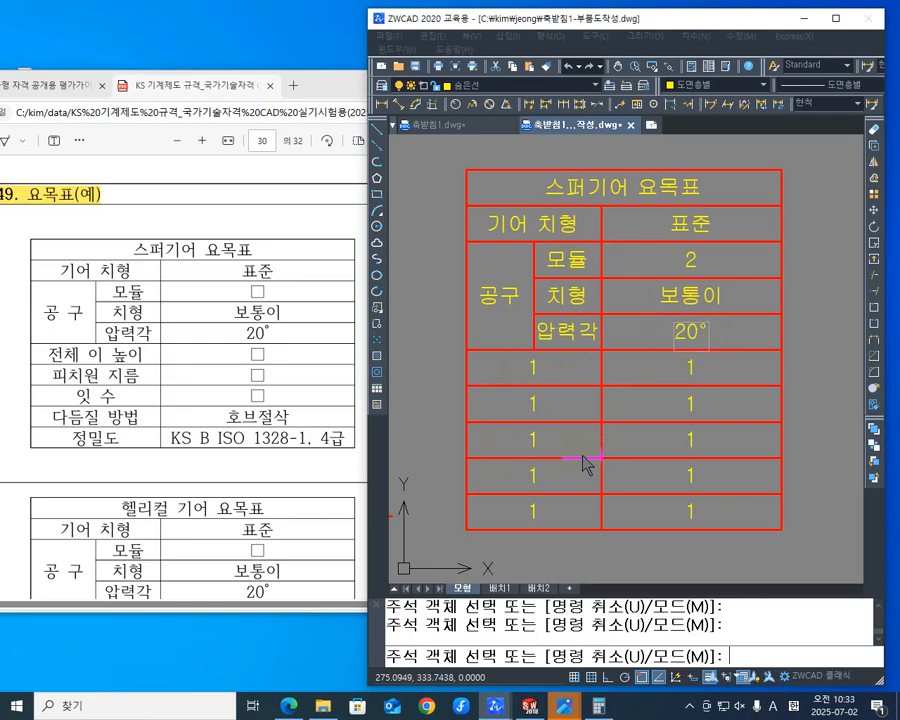
{"action": "key", "text": "Tab"}
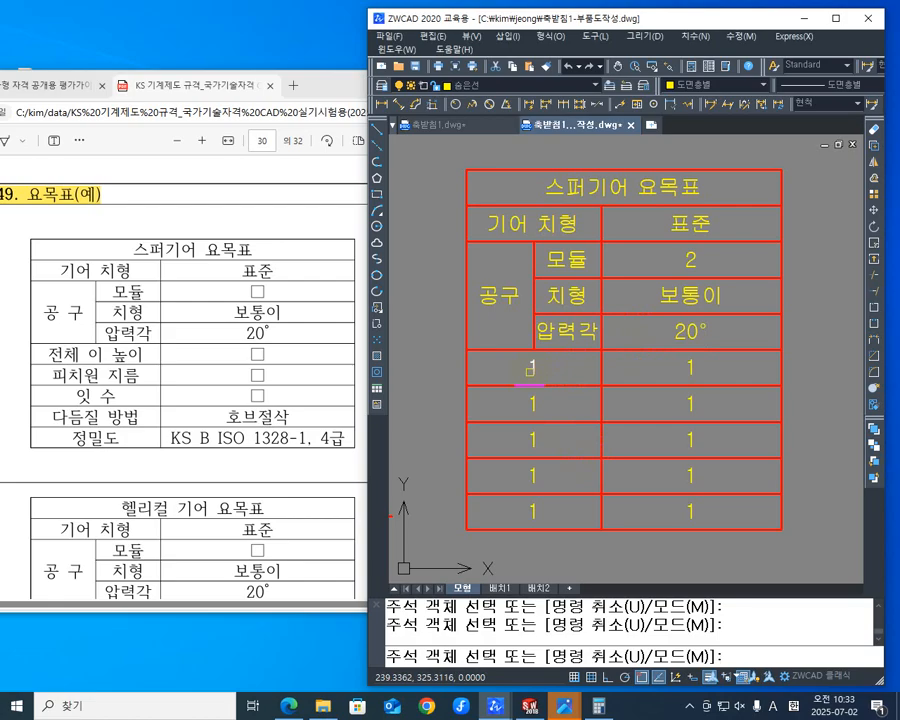
Step: Replace the placeholders in the row below 압력각 with the label "전체 이 높이" and the value "4.5"
{"action": "double_click", "coordinate": [532, 368]}
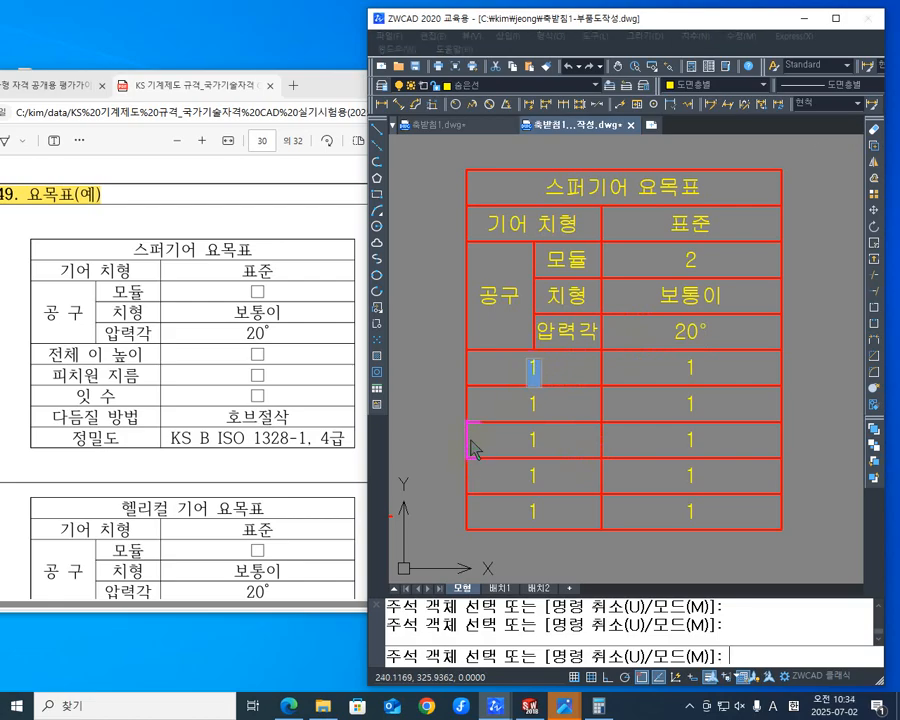
{"action": "type", "text": "ㅈ"}
{"action": "type", "text": "ㅓㄴ체 이 ㄴ"}
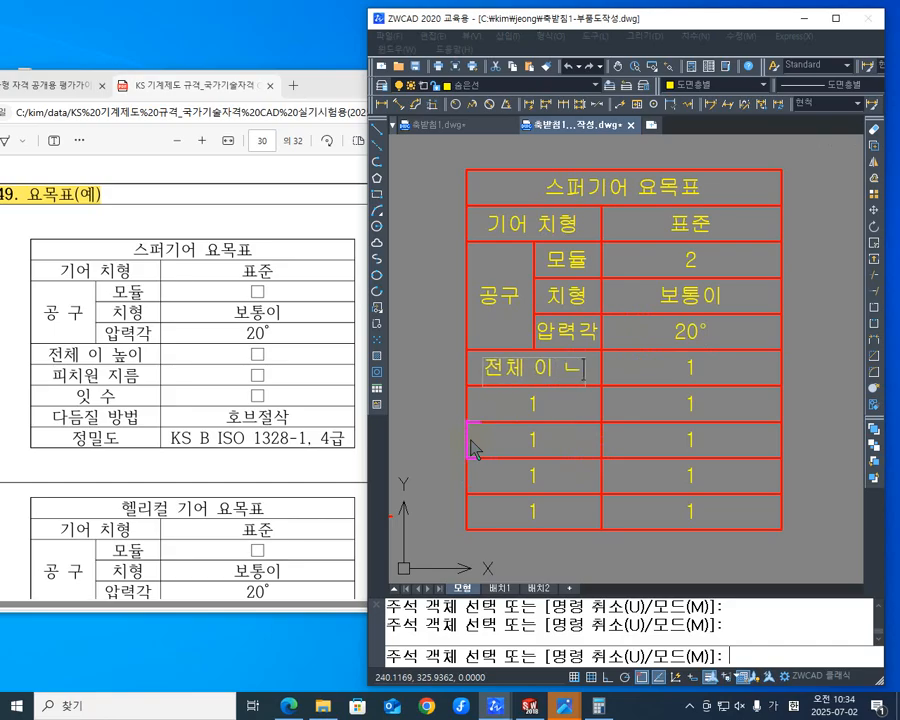
{"action": "type", "text": "ㅍ표이"}
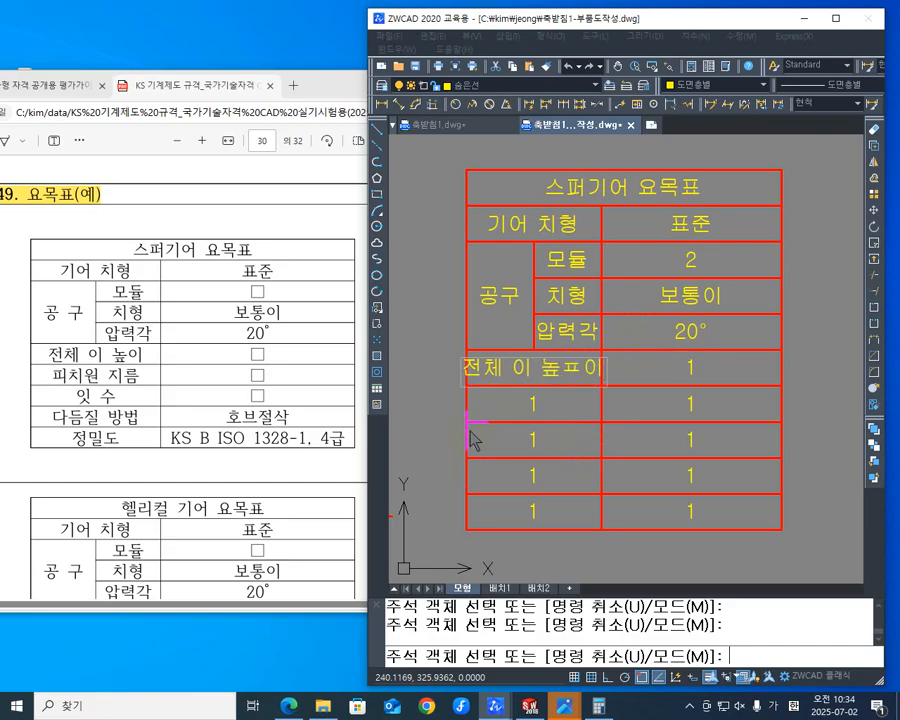
{"action": "key", "text": "BackSpace"}
{"action": "key", "text": "BackSpace"}
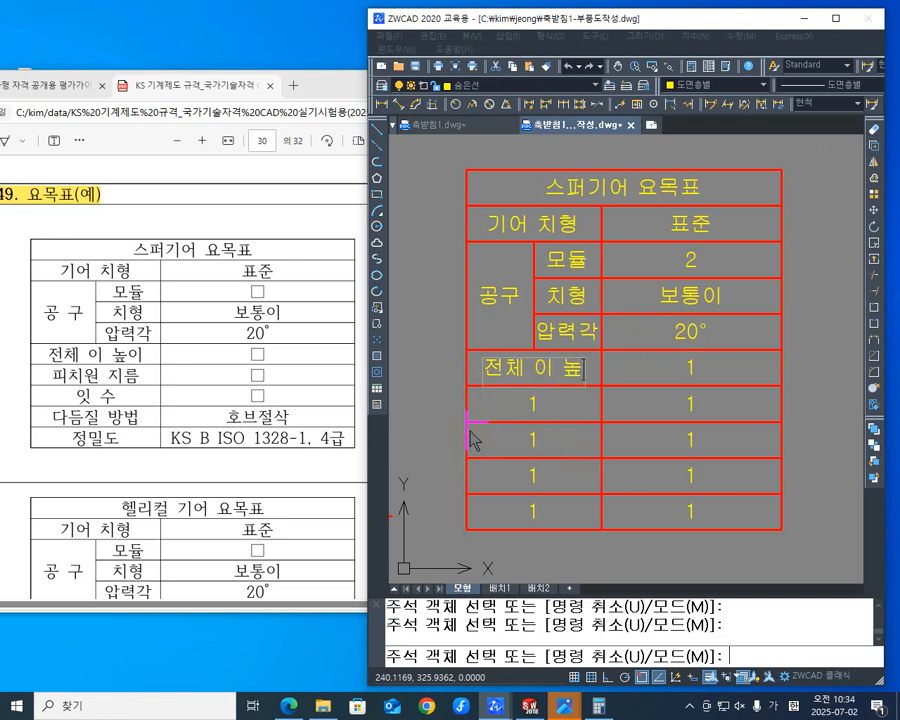
{"action": "type", "text": "이"}
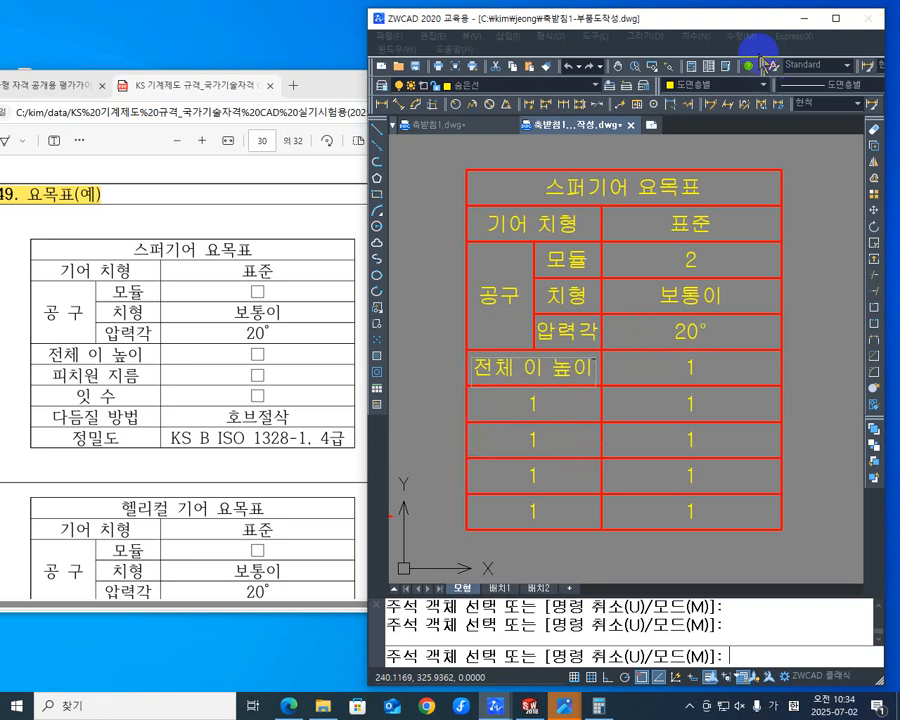
{"action": "left_click", "coordinate": [712, 366]}
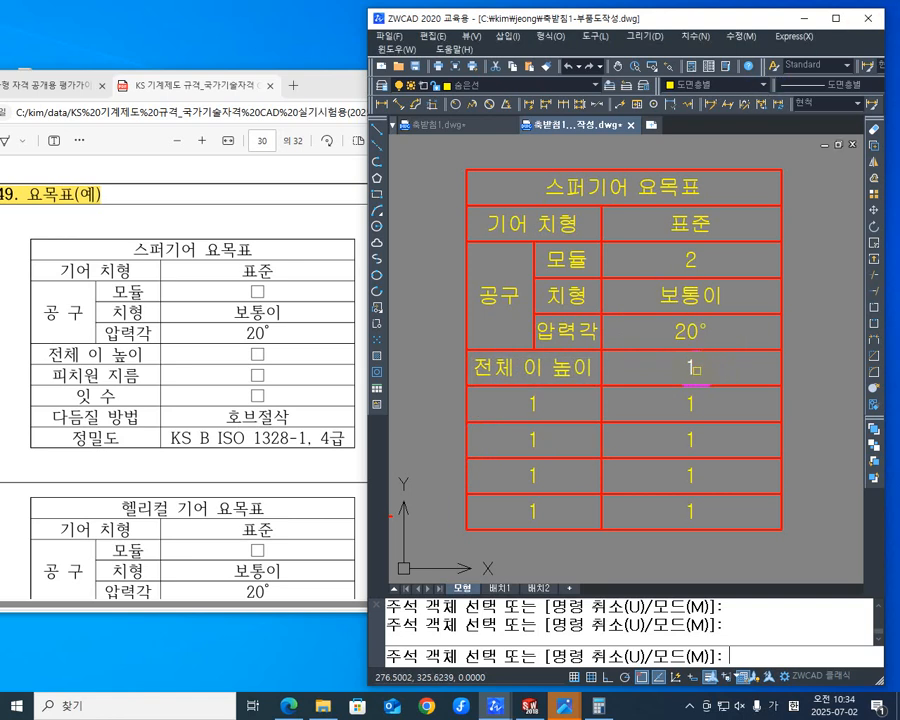
{"action": "double_click", "coordinate": [690, 368]}
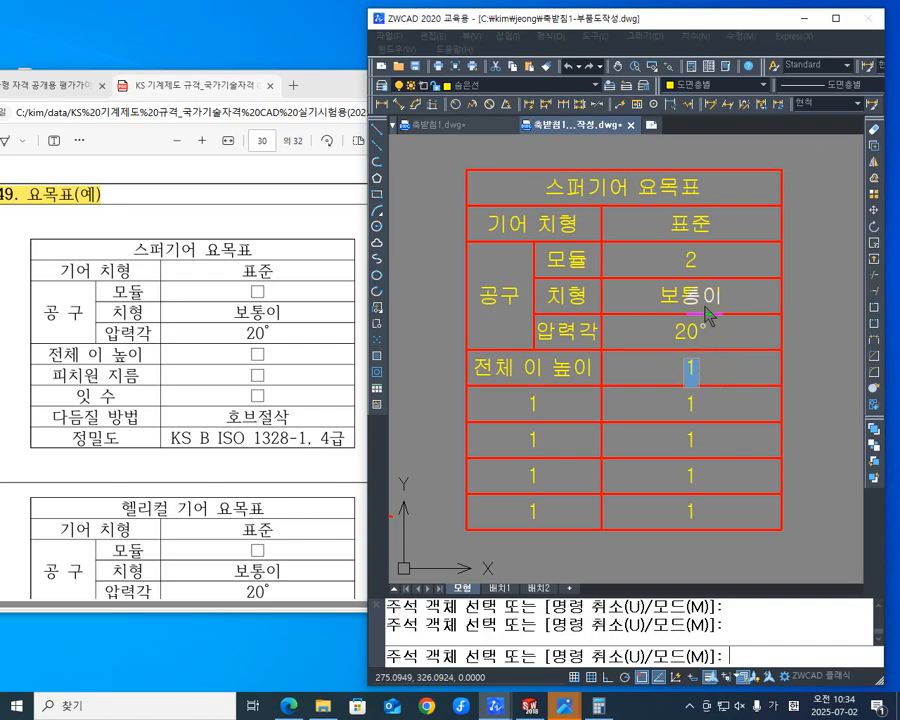
{"action": "type", "text": "4.5"}
{"action": "left_click", "coordinate": [616, 406]}
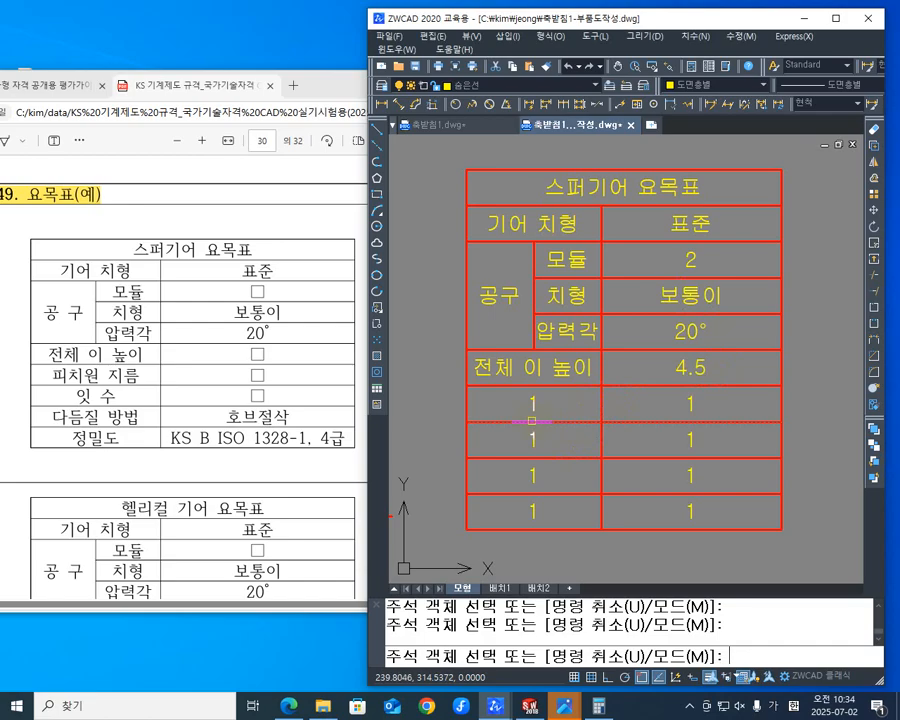
Step: Fill the row below 전체 이 높이 with the label "피치원지름" and the value "Ø80"
{"action": "double_click", "coordinate": [534, 403]}
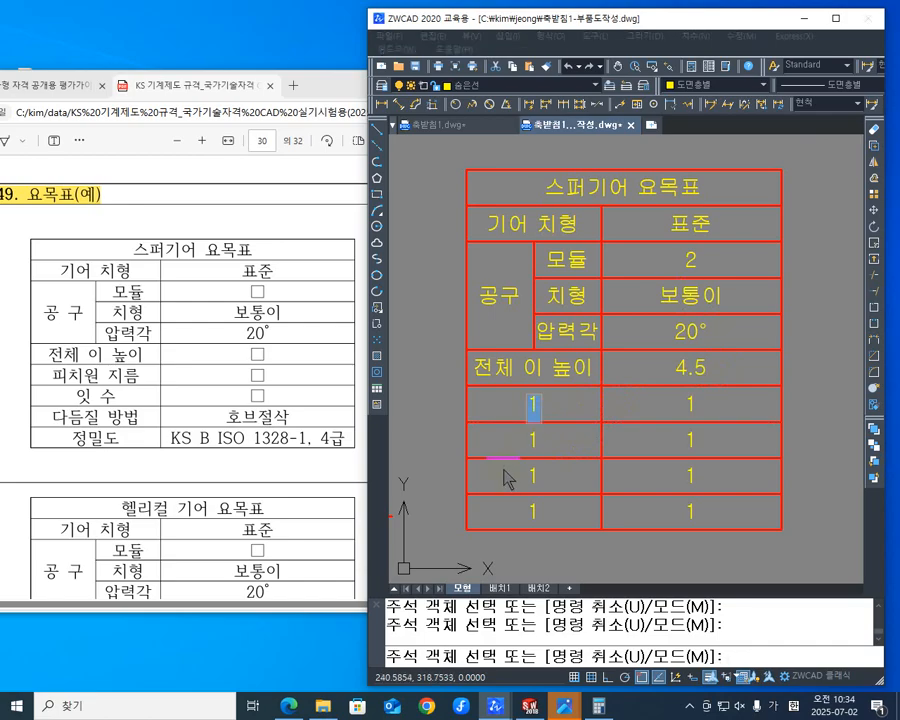
{"action": "type", "text": "피"}
{"action": "type", "text": "치"}
{"action": "type", "text": "원"}
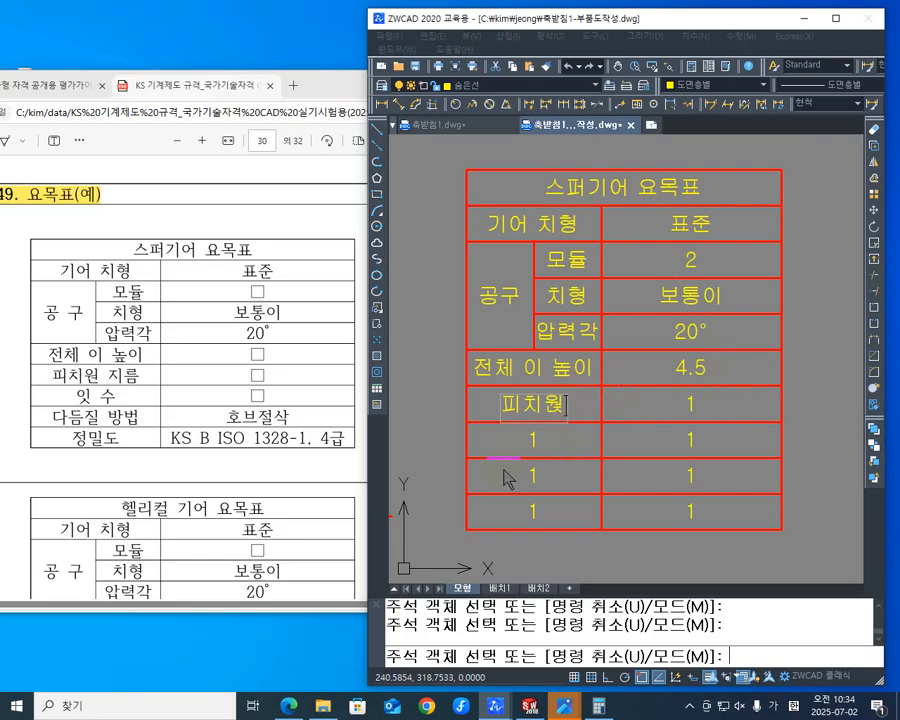
{"action": "type", "text": "지름"}
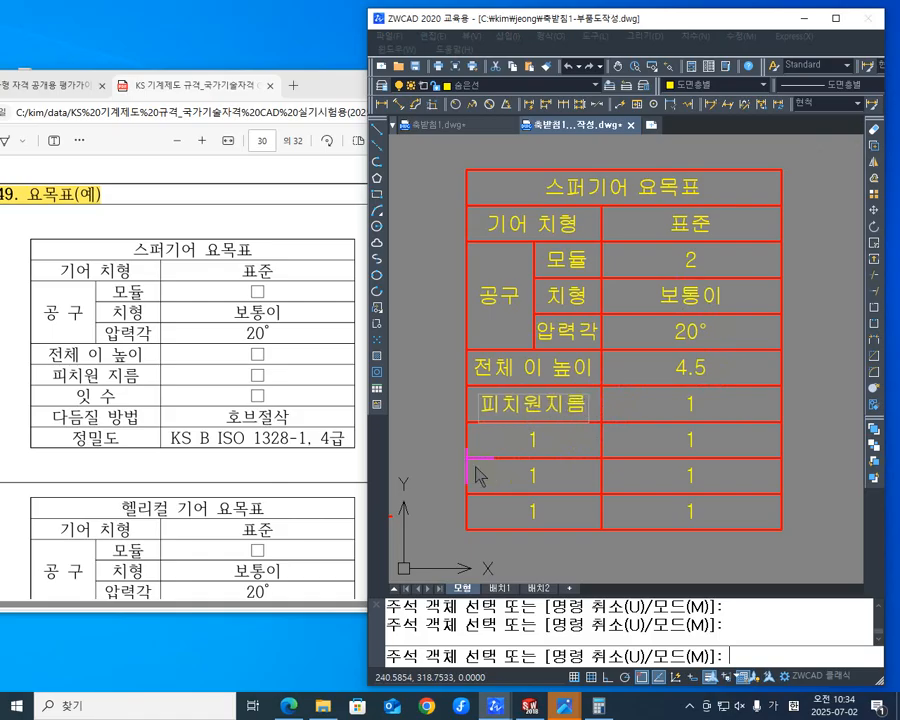
{"action": "left_click", "coordinate": [690, 402]}
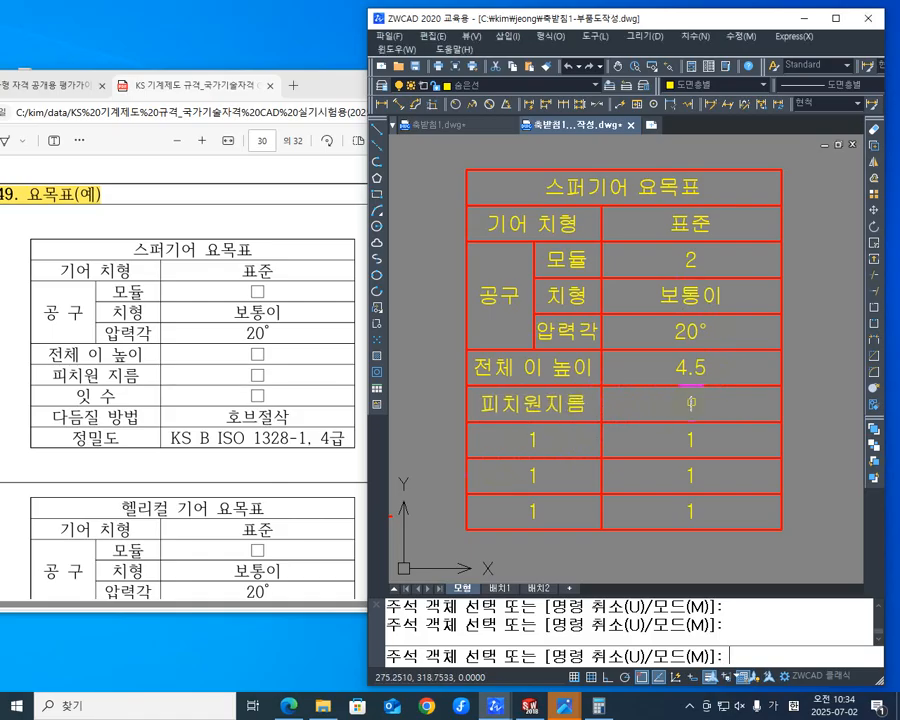
{"action": "double_click", "coordinate": [690, 404]}
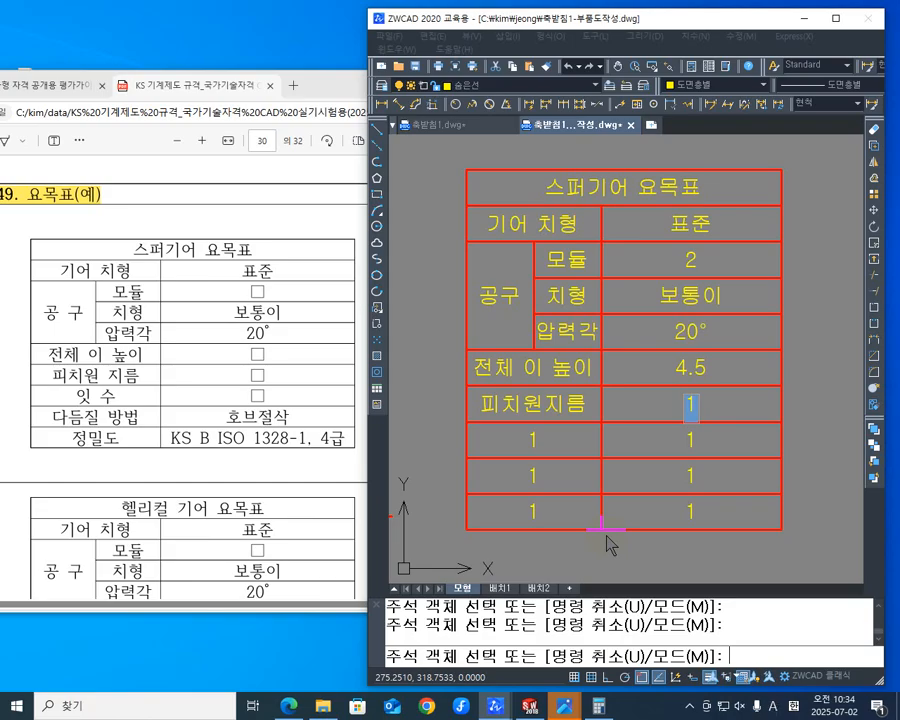
{"action": "type", "text": "%%"}
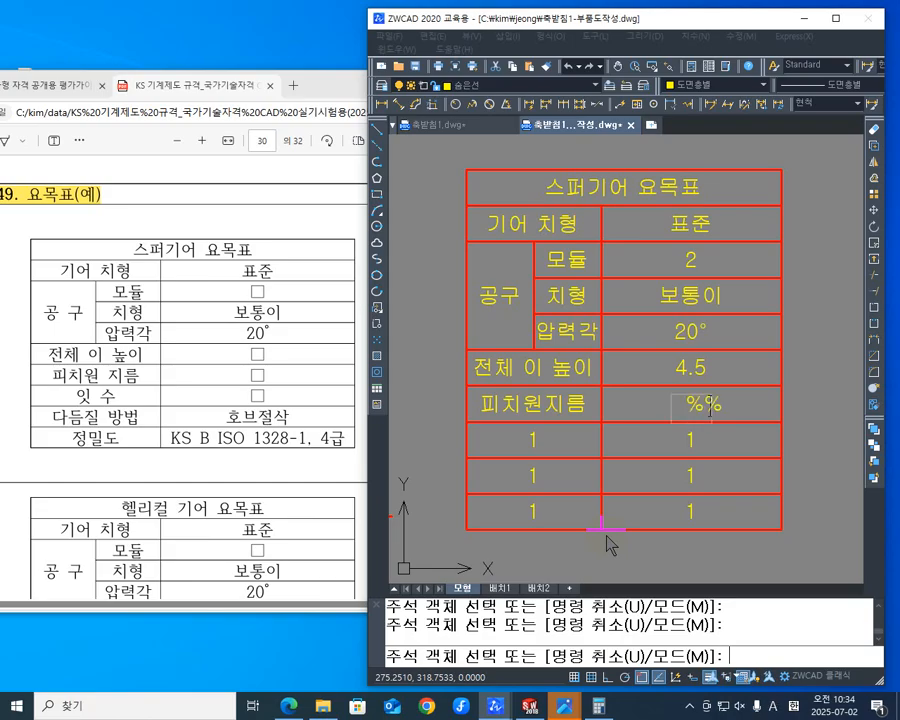
{"action": "type", "text": "c"}
{"action": "type", "text": "80"}
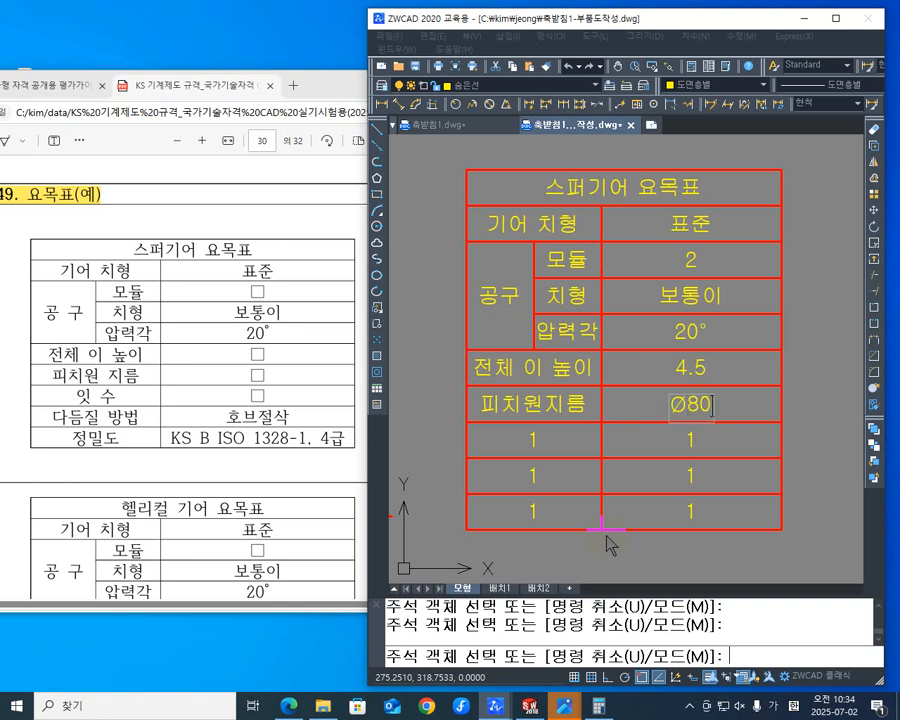
{"action": "left_click", "coordinate": [648, 447]}
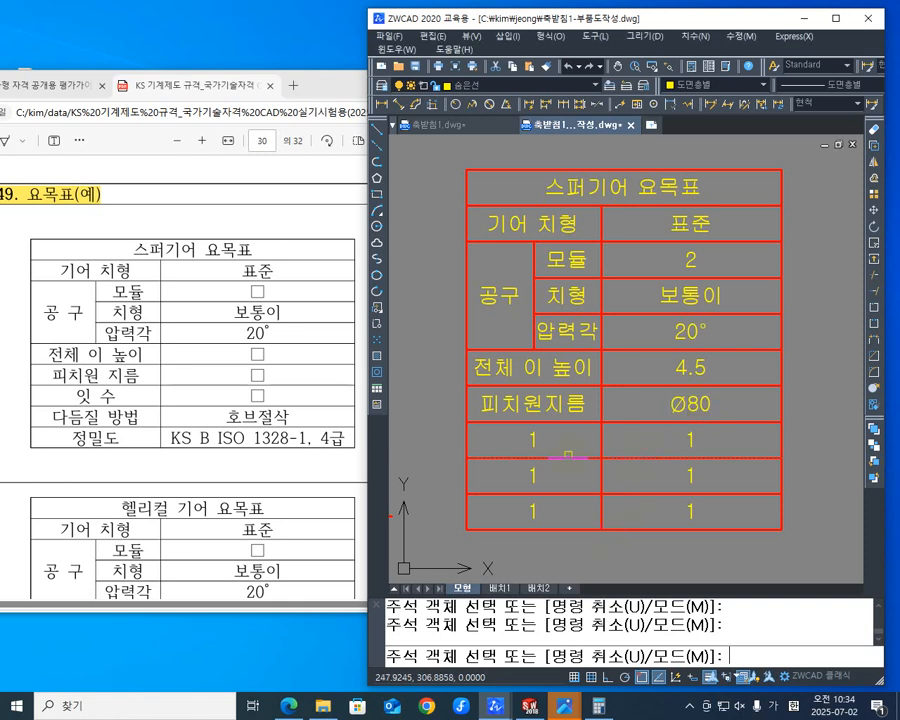
Step: Fill the row below 피치원지름 with the label "잇수" and the value "40"
{"action": "left_click", "coordinate": [532, 440]}
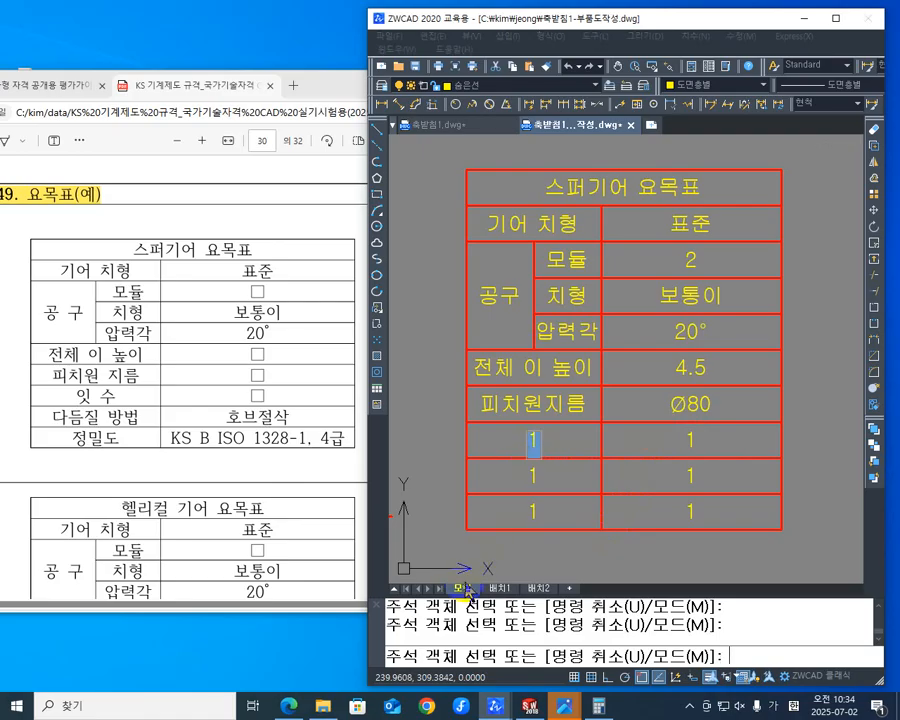
{"action": "type", "text": "ㅇ"}
{"action": "type", "text": "수"}
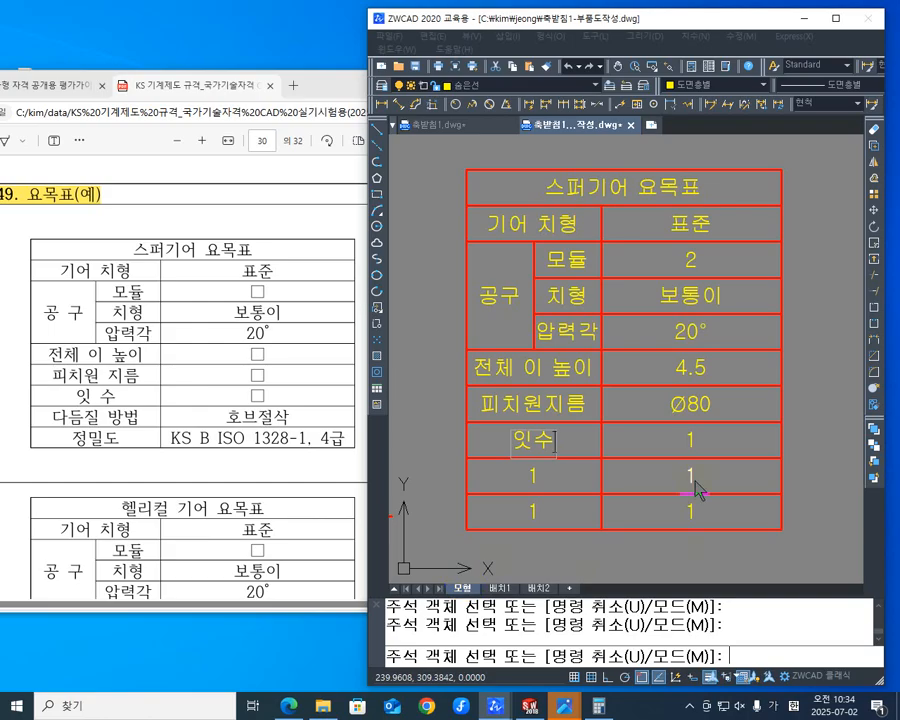
{"action": "left_click", "coordinate": [690, 440]}
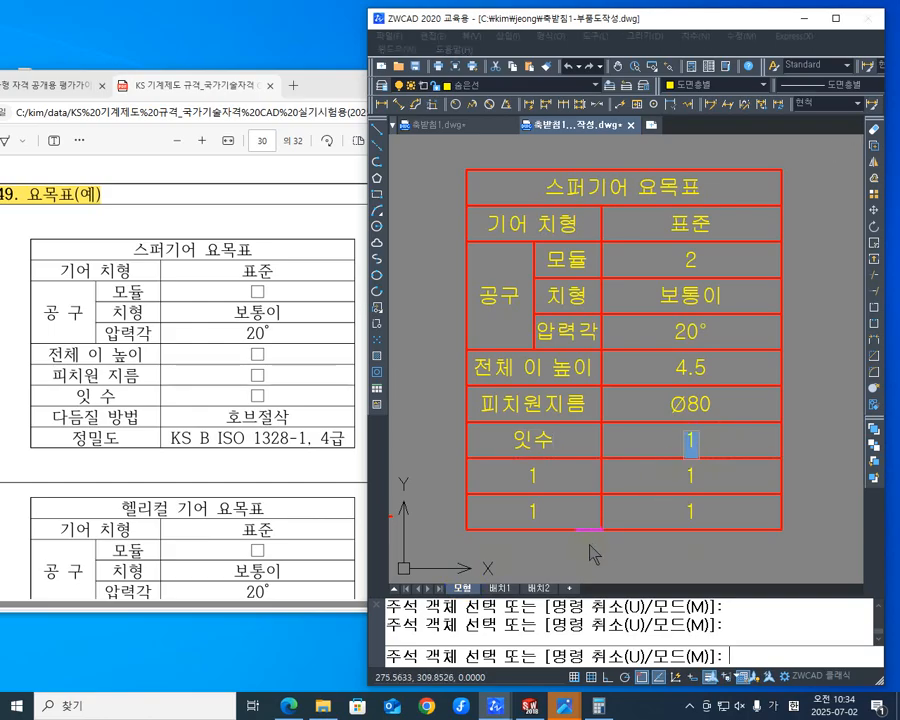
{"action": "type", "text": "40"}
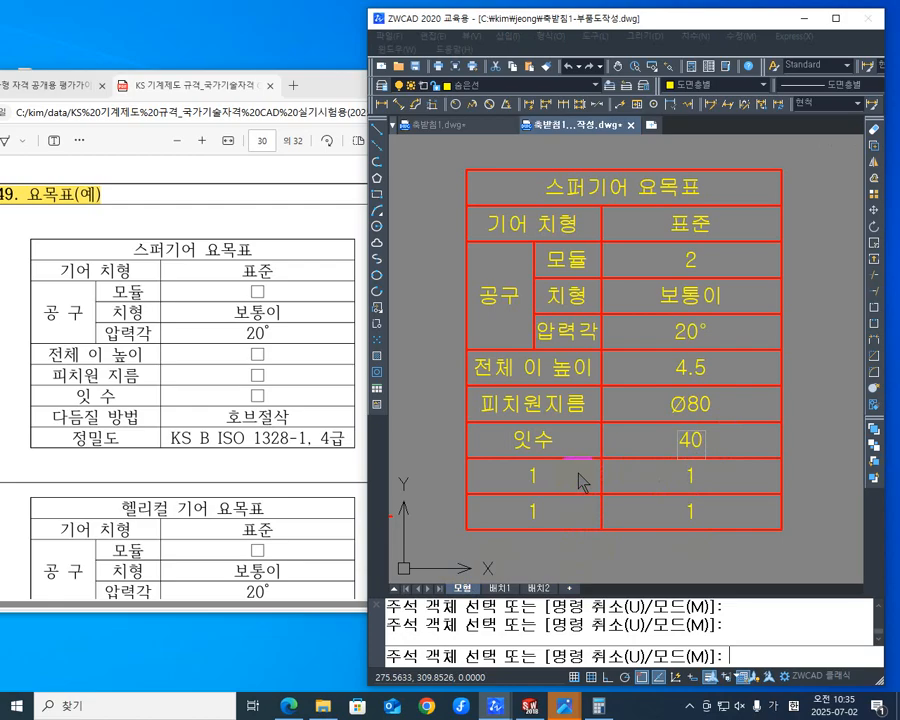
Step: Fill the row below 잇수 with the label "다듬질 방법" and the value "호브절삭"
{"action": "left_click", "coordinate": [534, 475]}
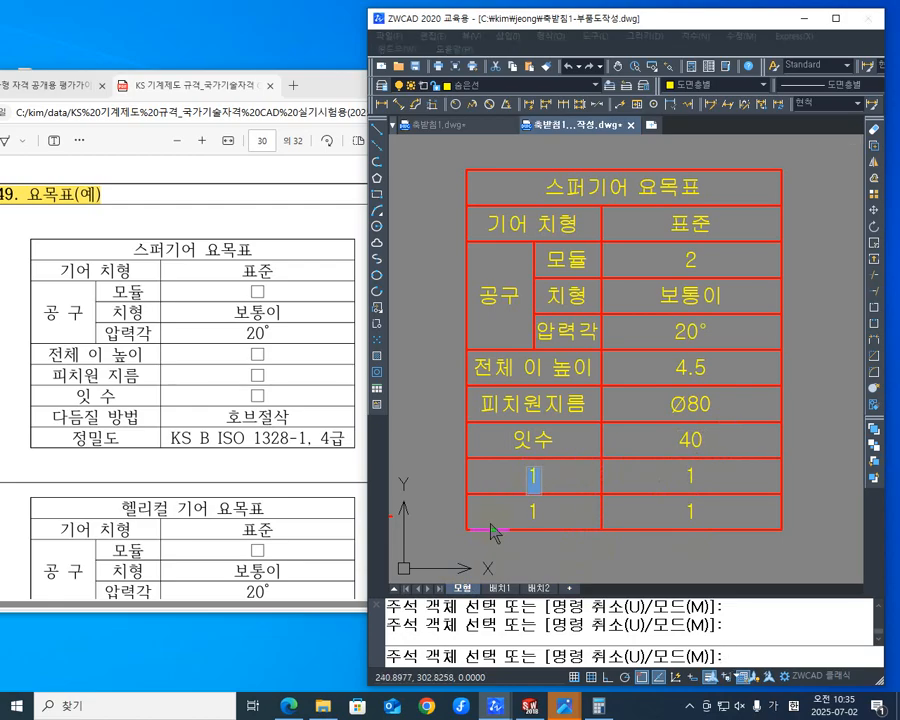
{"action": "type", "text": "다드"}
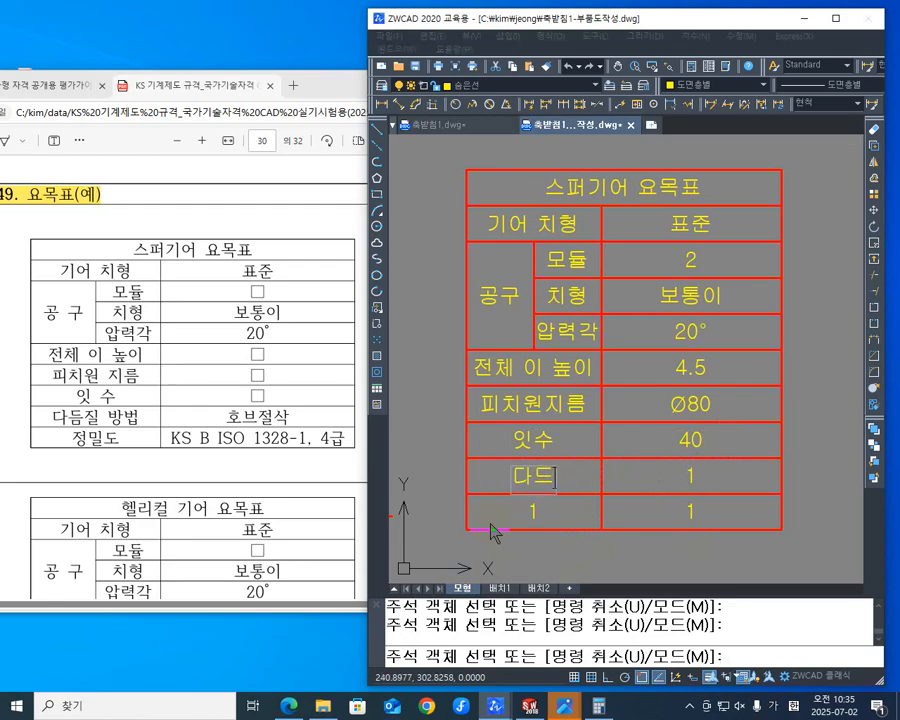
{"action": "type", "text": "지 버"}
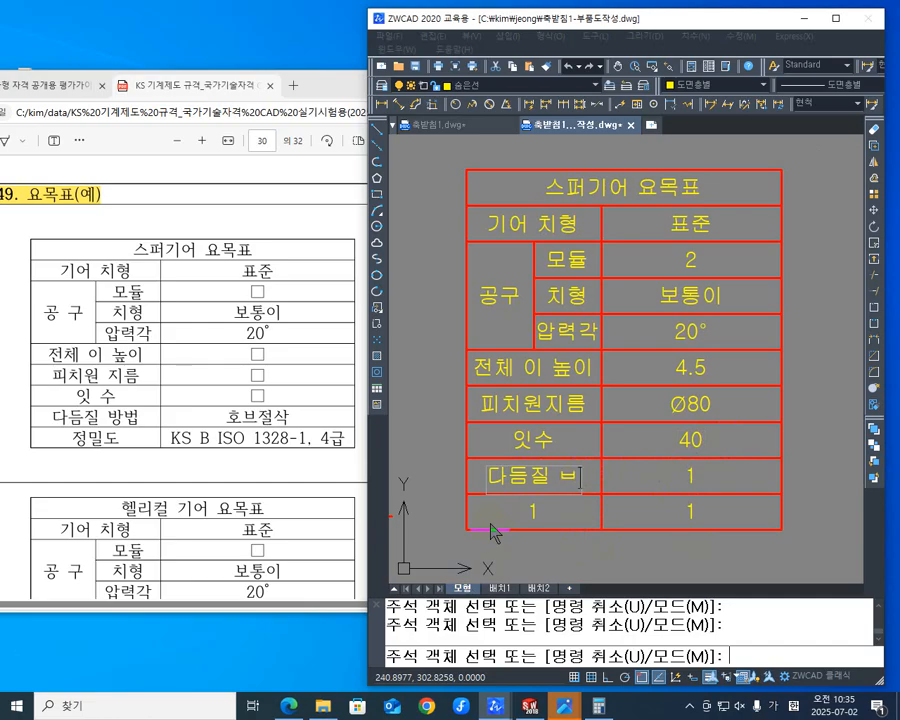
{"action": "type", "text": "ㅂ"}
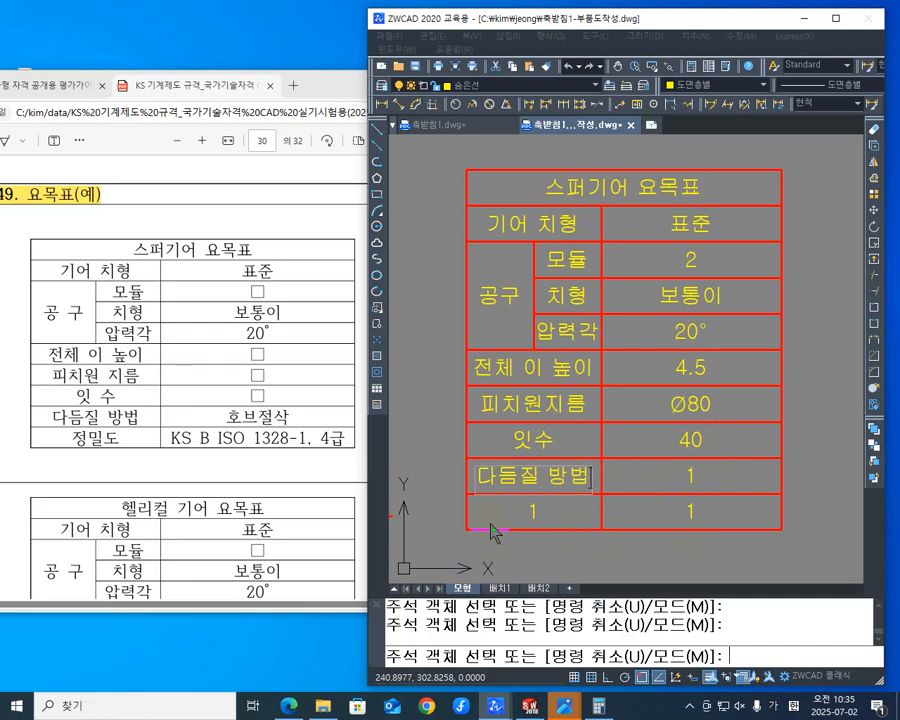
{"action": "left_click", "coordinate": [688, 472]}
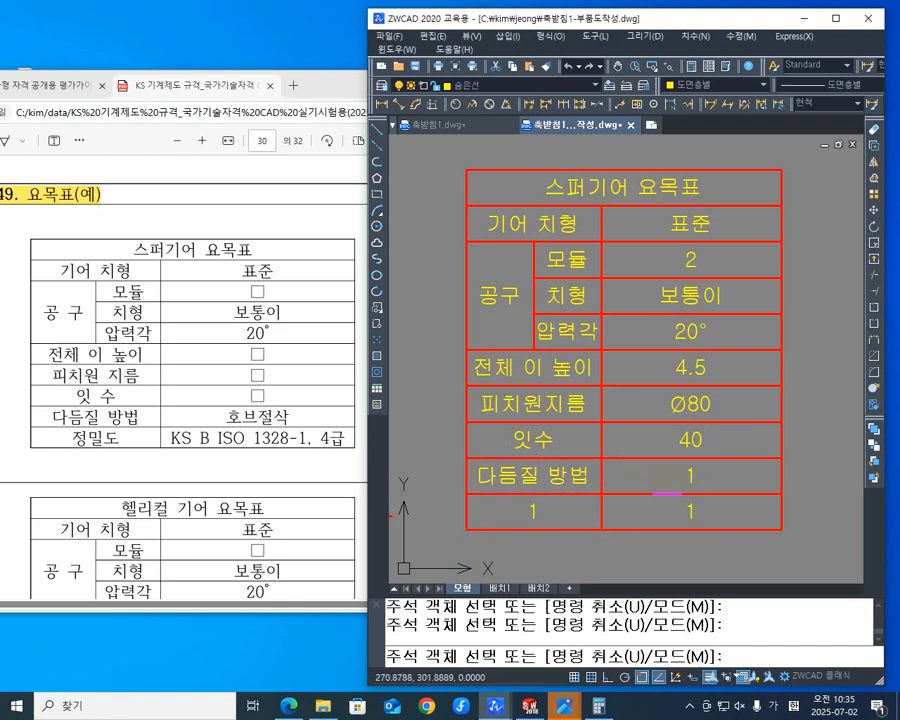
{"action": "double_click", "coordinate": [688, 474]}
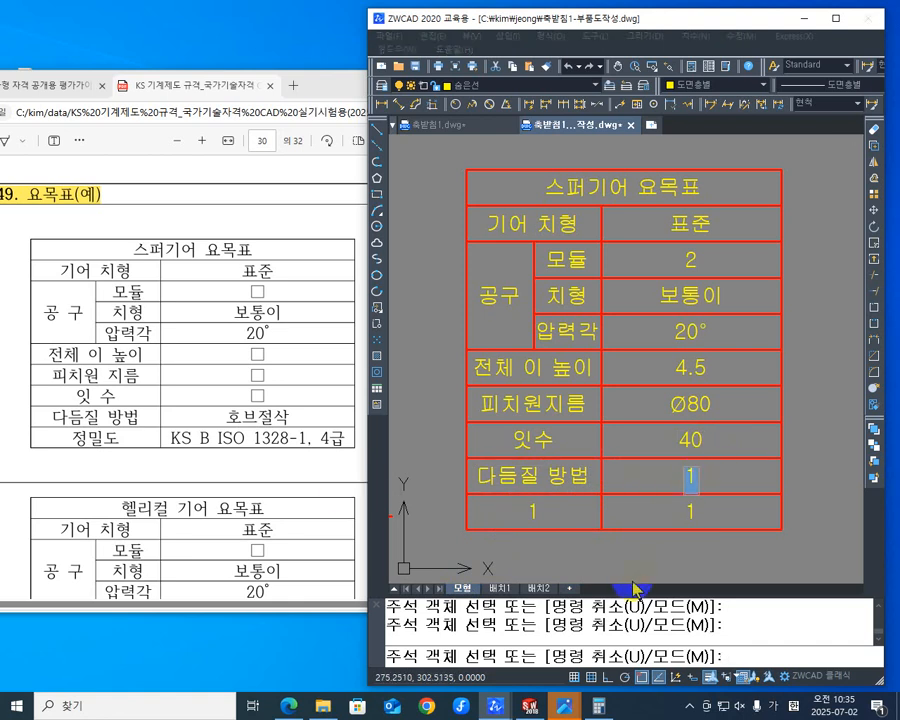
{"action": "type", "text": "홉"}
{"action": "type", "text": "브절"}
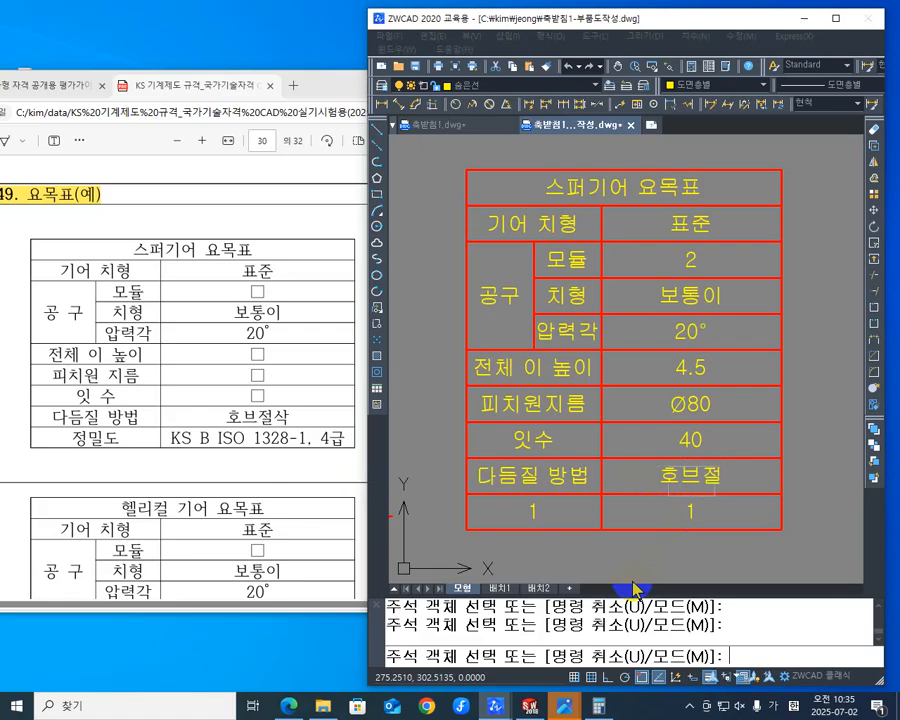
{"action": "type", "text": "삭"}
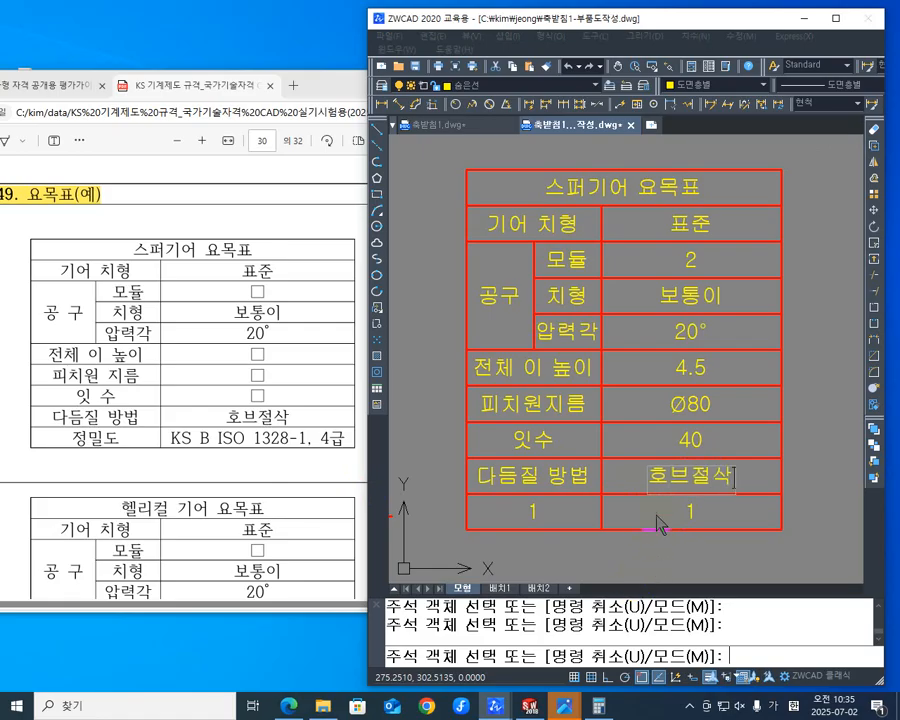
Step: Replace the label placeholder in the table's last row with "정밀도"
{"action": "key", "text": "Tab"}
{"action": "type", "text": "ㅁ"}
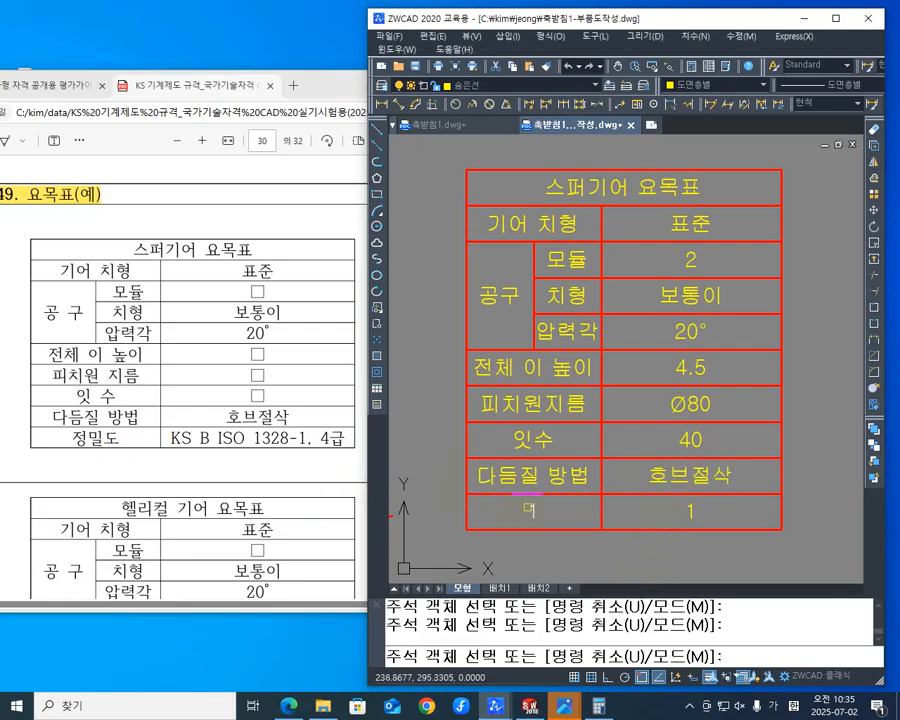
{"action": "key", "text": "BackSpace"}
{"action": "type", "text": "ㅈ"}
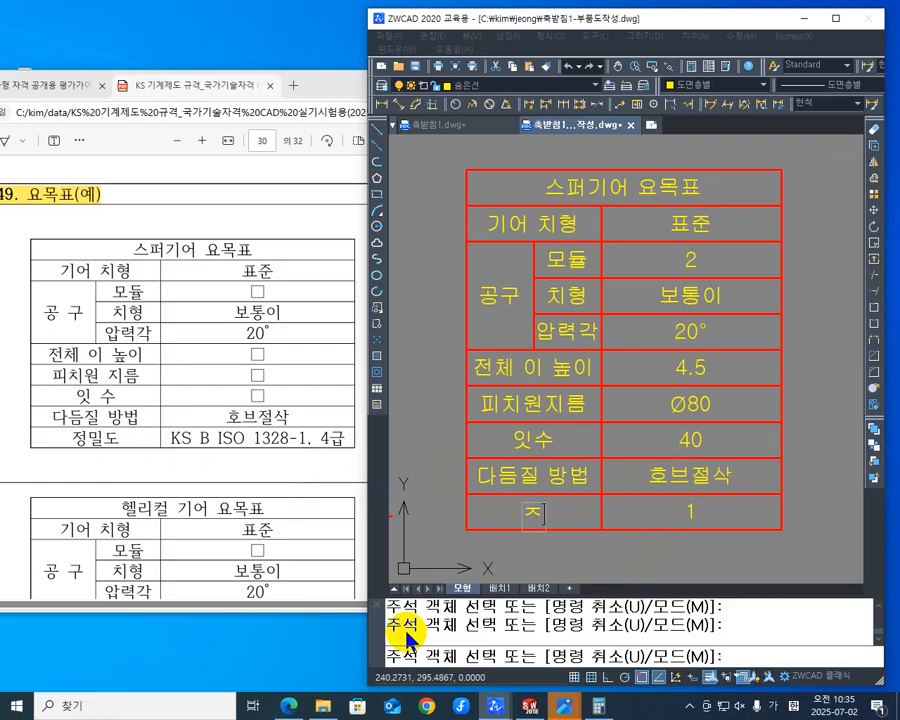
{"action": "type", "text": "ㅏ"}
{"action": "key", "text": "BackSpace"}
{"action": "type", "text": "ㅓㅇㅁㅣㄹㄷ"}
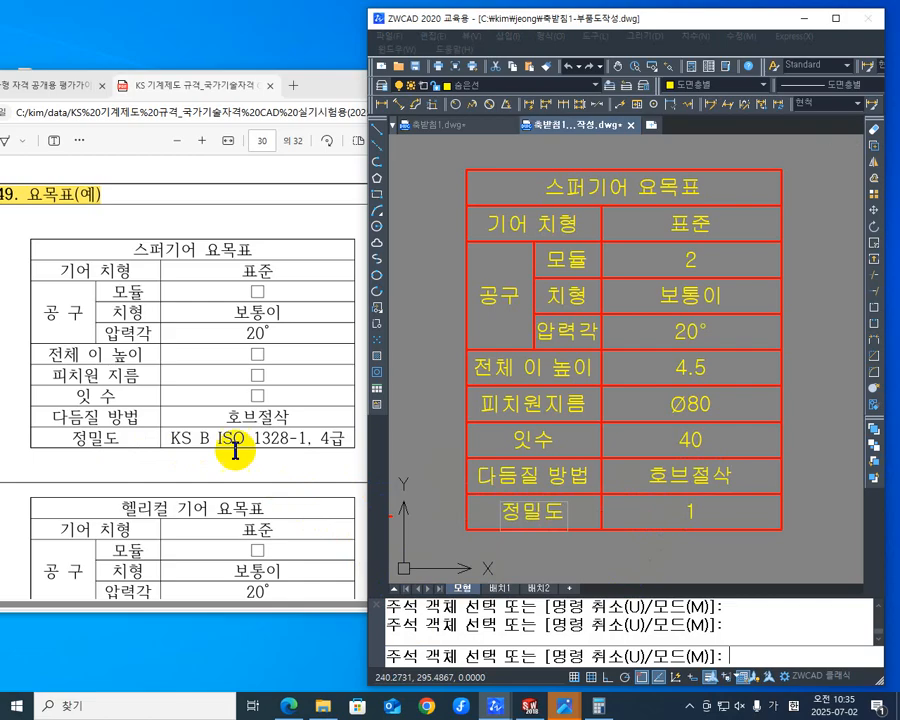
Step: Replace the value placeholder beside 정밀도 with "KS B ISO 1328-1,4급" and finish the text editing
{"action": "key", "text": "Tab"}
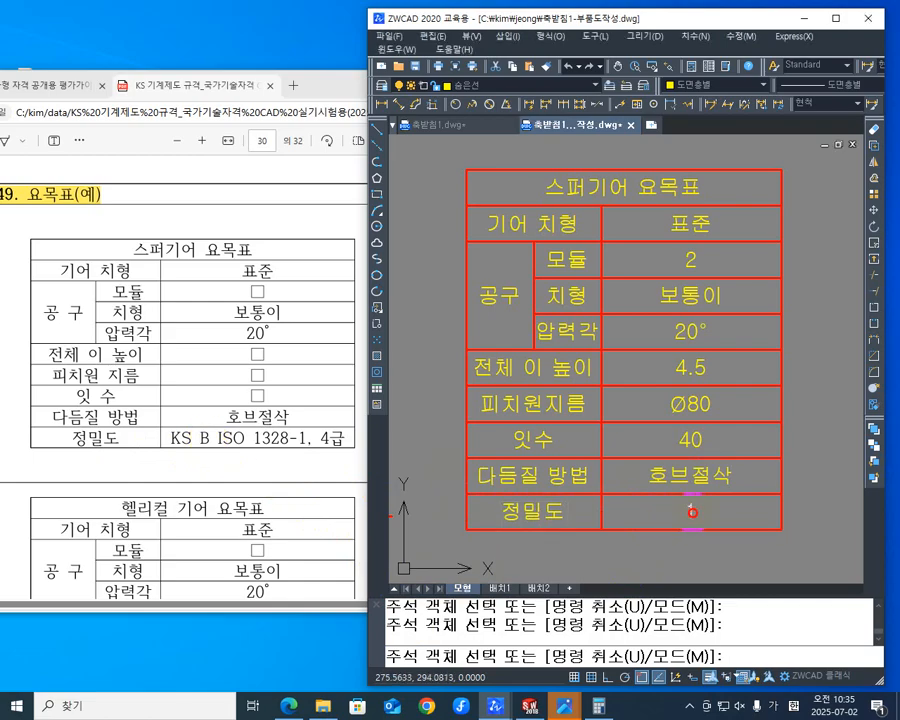
{"action": "mouse_move", "coordinate": [497, 705]}
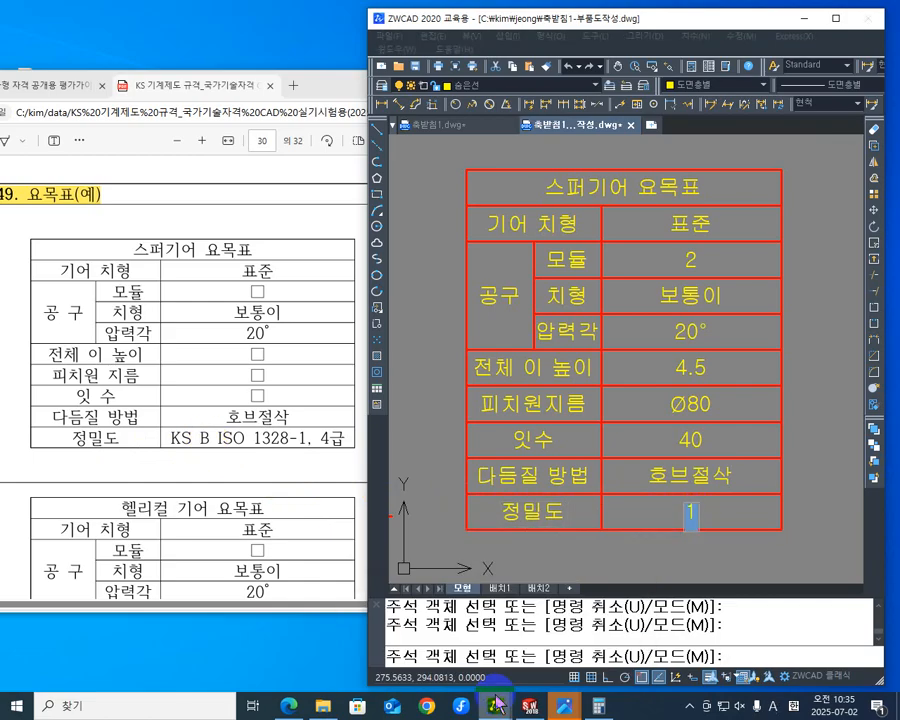
{"action": "type", "text": "KS"}
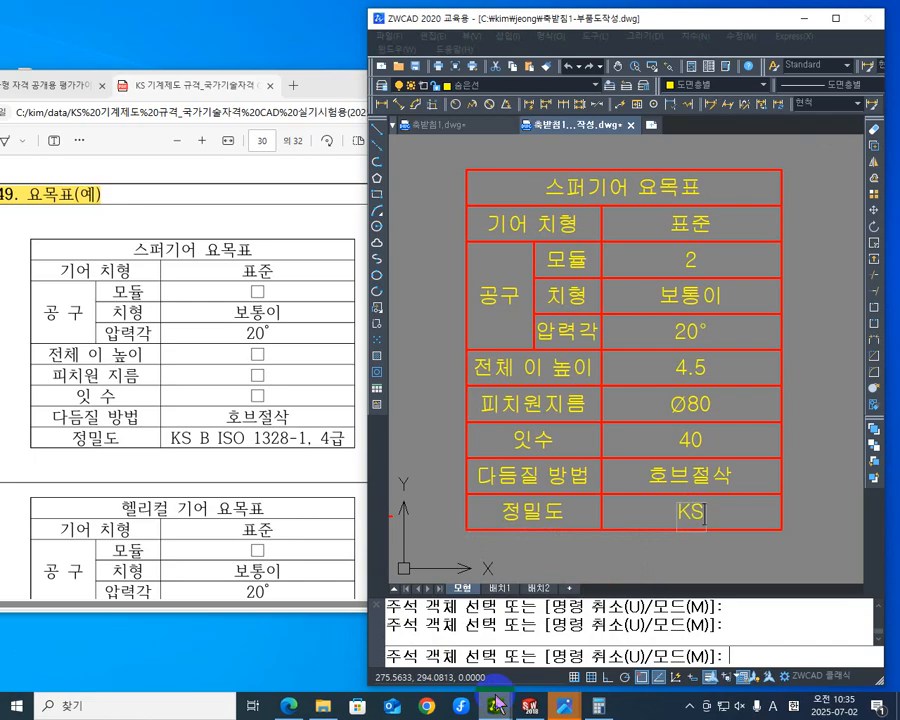
{"action": "type", "text": " B"}
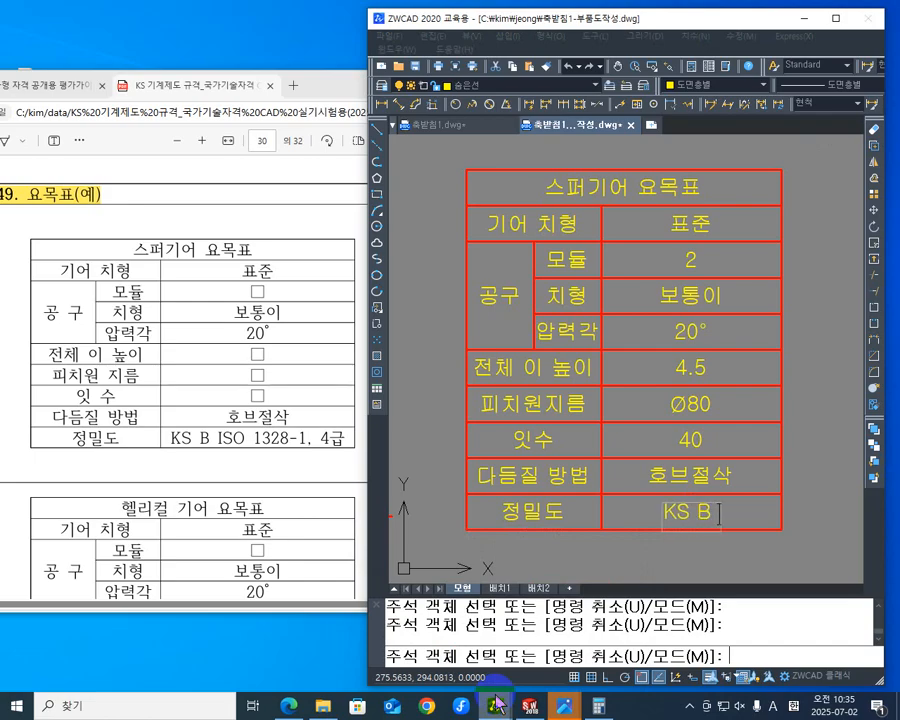
{"action": "type", "text": " ISO"}
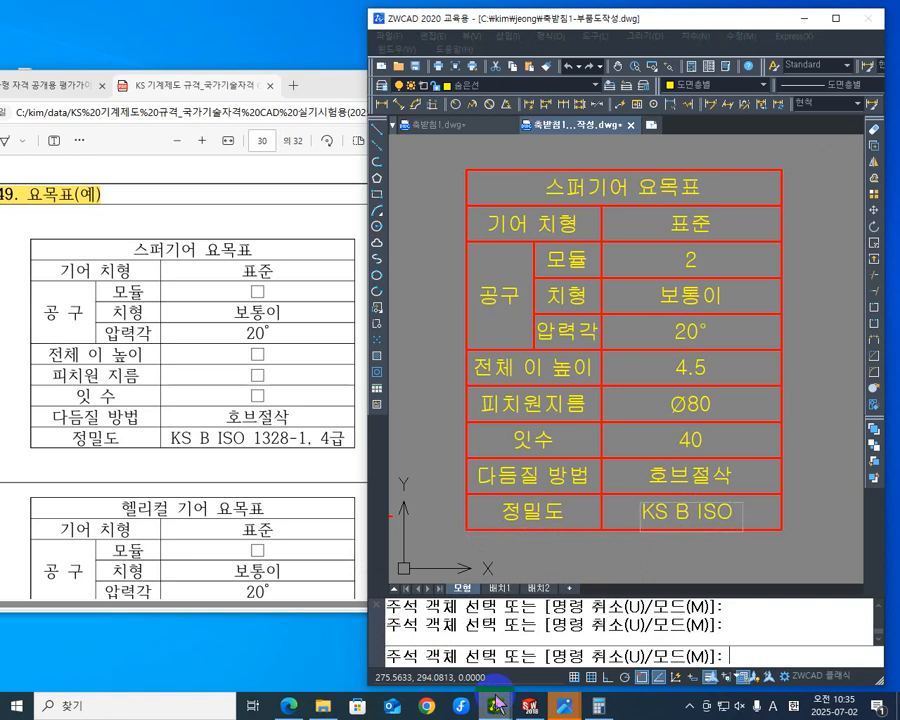
{"action": "type", "text": " 1328"}
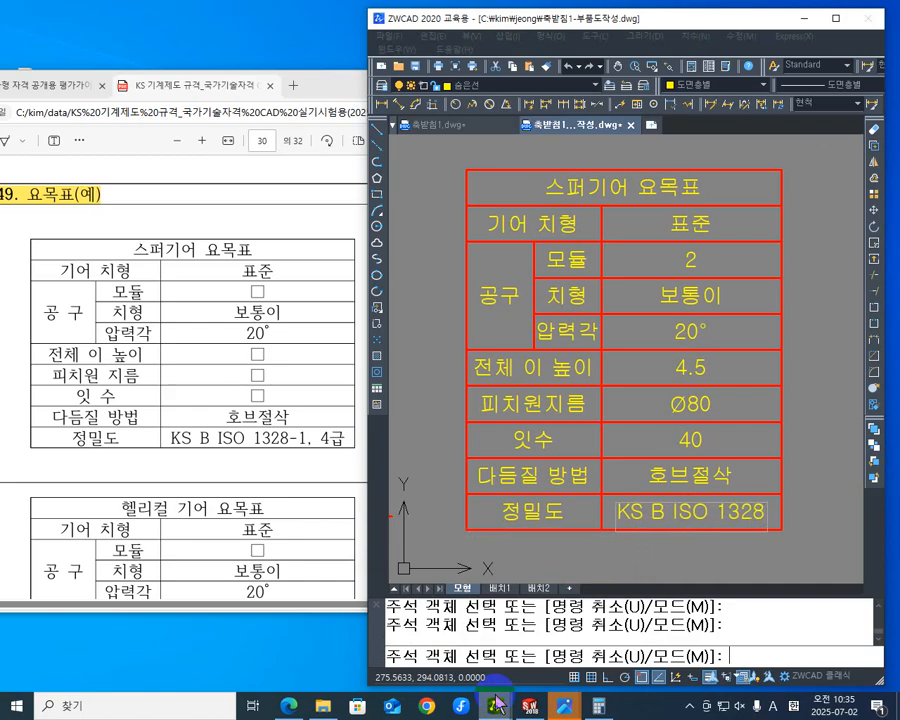
{"action": "type", "text": "-1"}
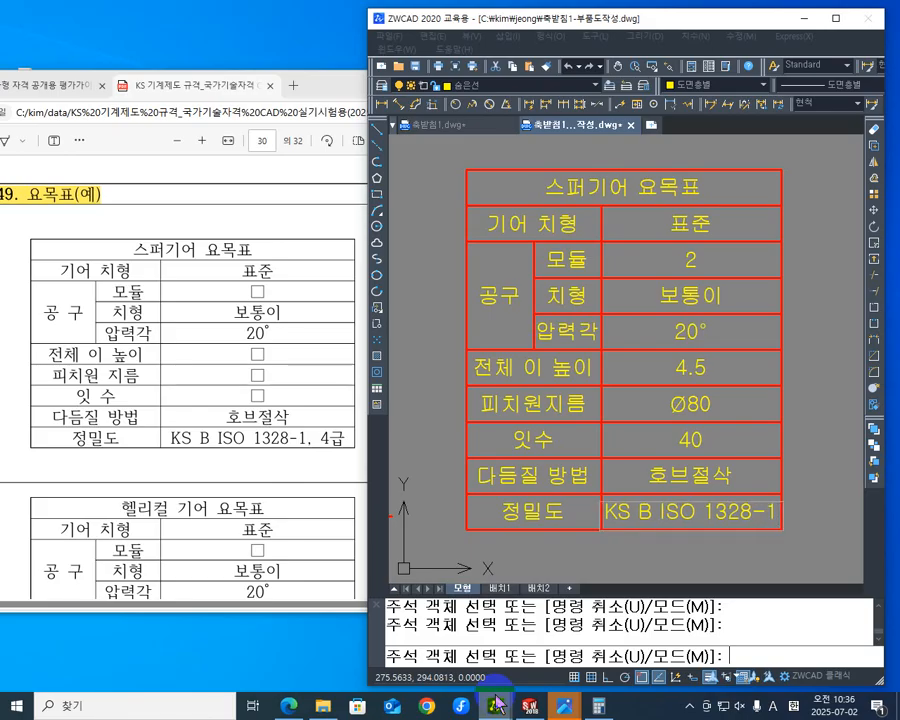
{"action": "type", "text": "."}
{"action": "type", "text": "4RMQ"}
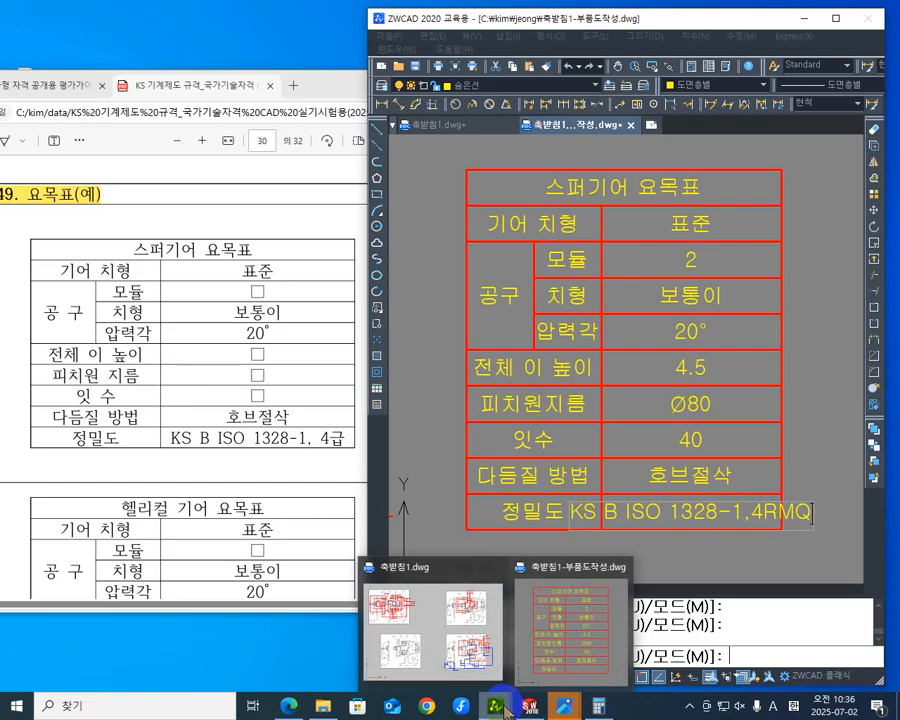
{"action": "key", "text": "BackSpace"}
{"action": "key", "text": "BackSpace"}
{"action": "key", "text": "BackSpace"}
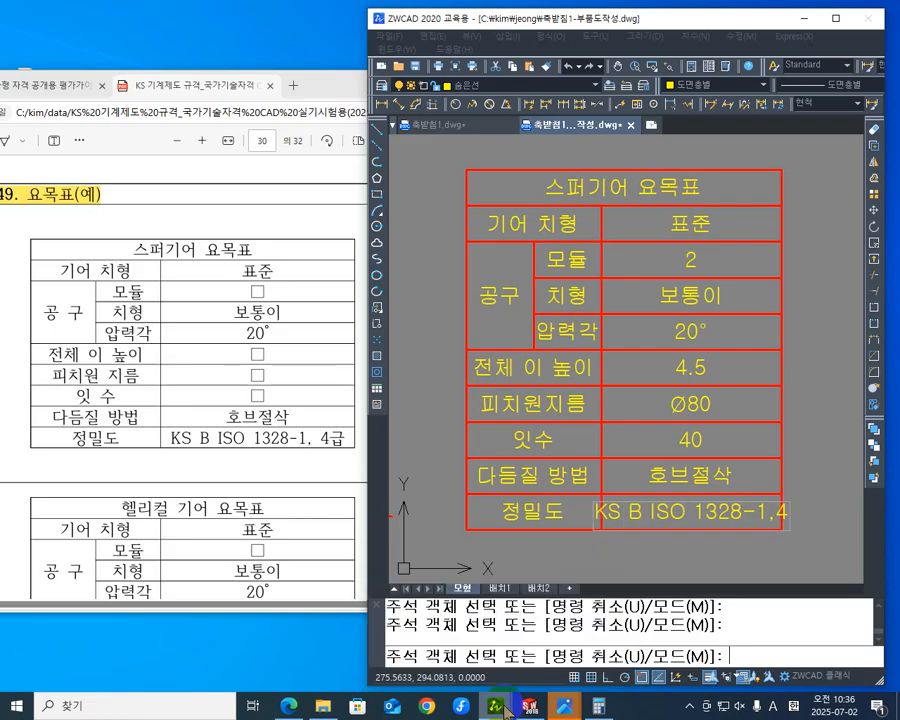
{"action": "type", "text": "급"}
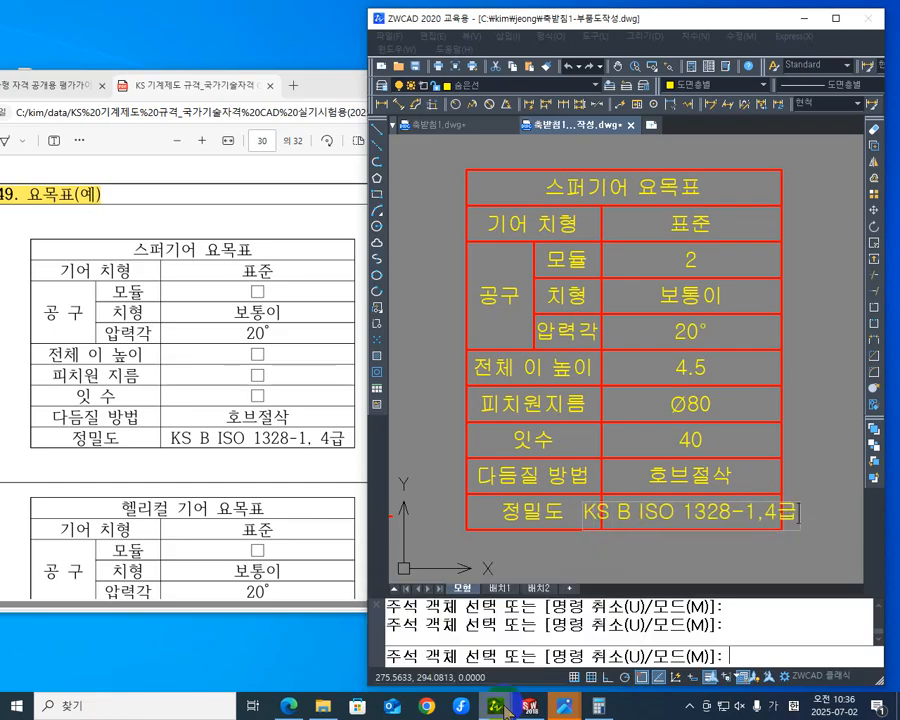
{"action": "left_click", "coordinate": [752, 565]}
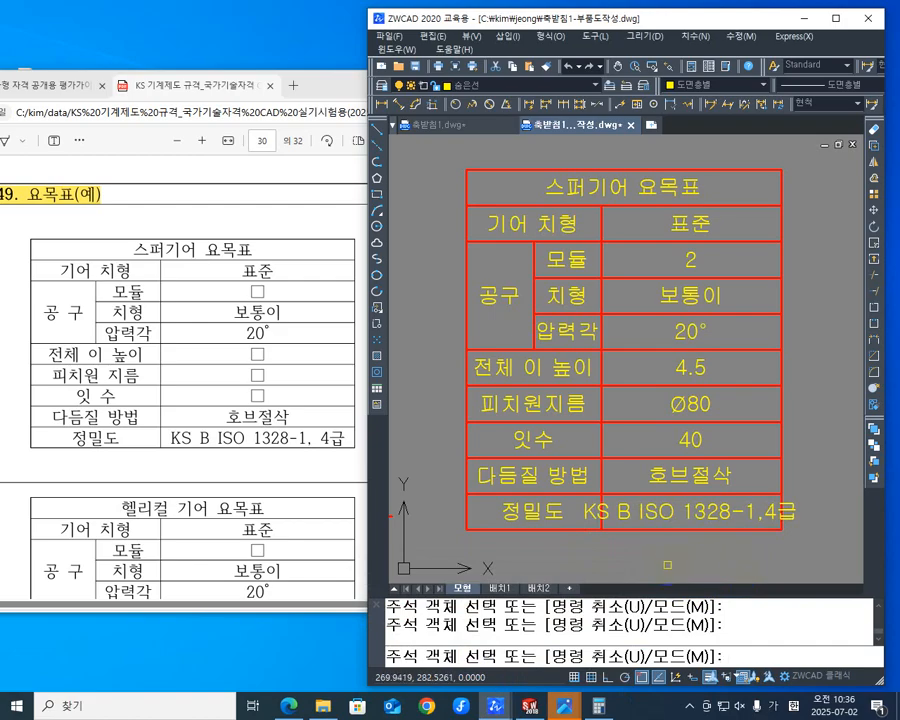
{"action": "mouse_move", "coordinate": [705, 585]}
{"action": "middle_mouse_down"}
{"action": "mouse_move", "coordinate": [629, 555]}
{"action": "mouse_move", "coordinate": [590, 527]}
{"action": "mouse_move", "coordinate": [656, 499]}
{"action": "middle_mouse_up"}
{"action": "scroll", "coordinate": [629, 557], "scroll_direction": "down", "scroll_amount": 1}
{"action": "key", "text": "Escape"}
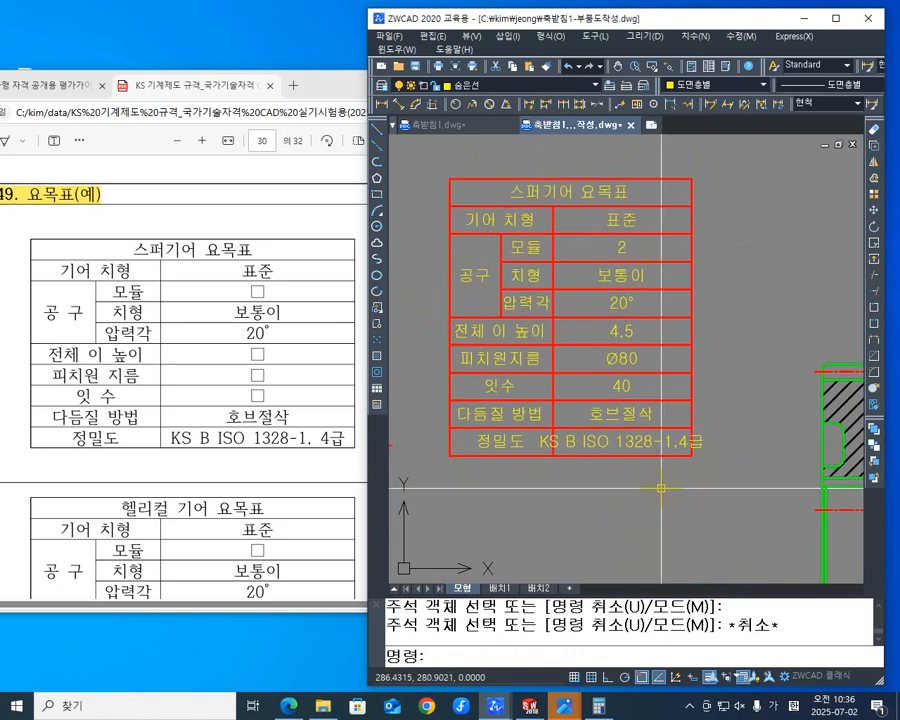
{"action": "left_click", "coordinate": [607, 450]}
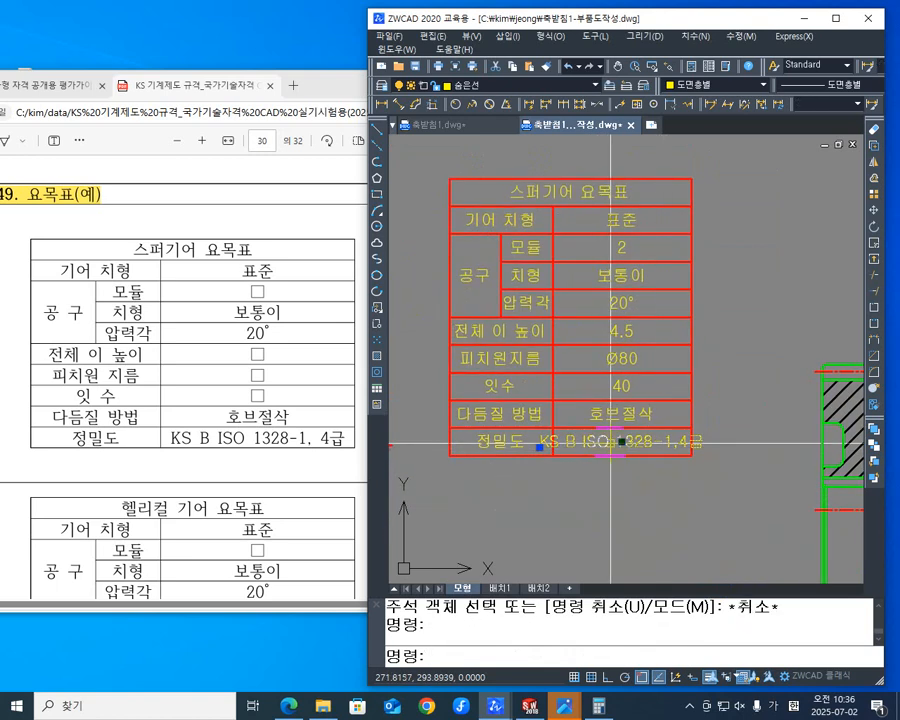
{"action": "key", "text": "Escape"}
{"action": "middle_click_drag", "start_coordinate": [612, 516], "coordinate": [620, 513]}
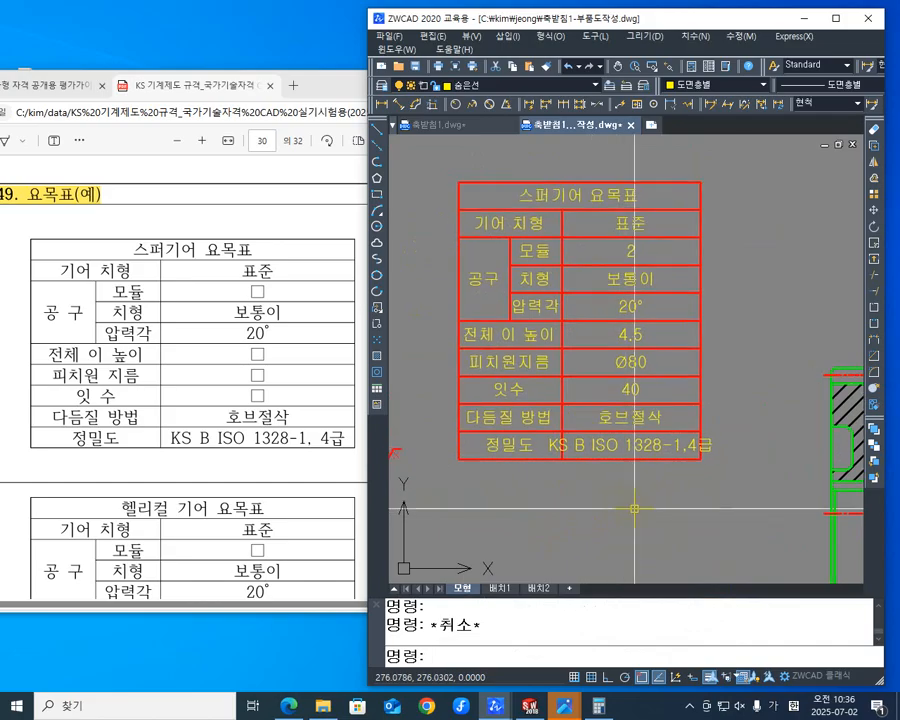
{"action": "type", "text": "ㄷㅇ"}
{"action": "key", "text": "Return"}
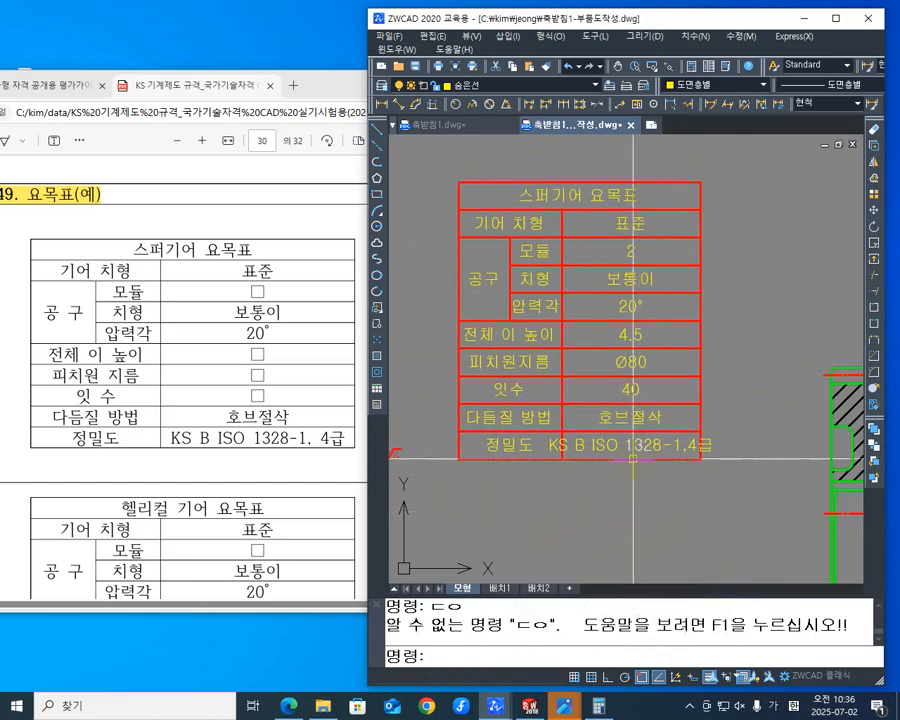
{"action": "key", "text": "Escape"}
{"action": "key", "text": "Escape"}
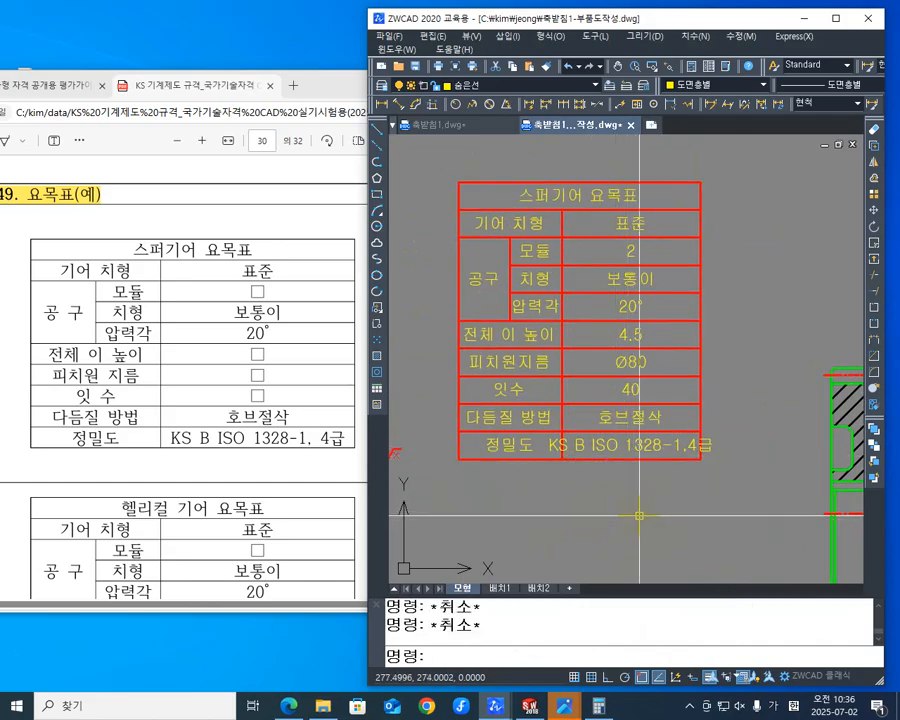
{"action": "type", "text": "ㄷㅇ"}
{"action": "key", "text": "Escape"}
{"action": "key", "text": "Escape"}
Step: Shorten the 정밀도 value to "KSB ISO1328-1,4급" by removing the spaces after KS and after ISO
{"action": "type", "text": "ed"}
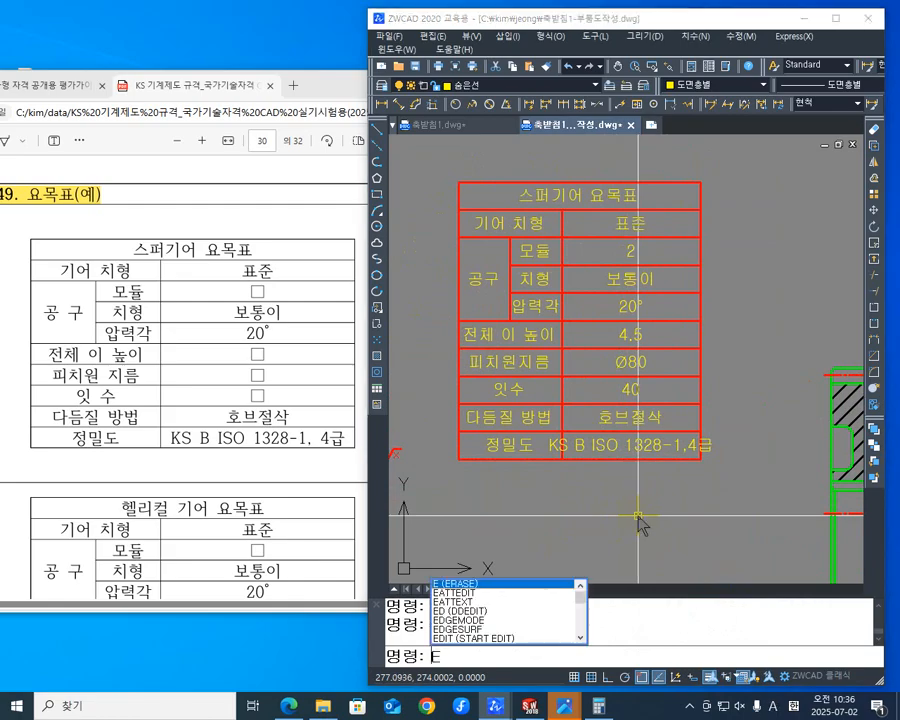
{"action": "key", "text": "Return"}
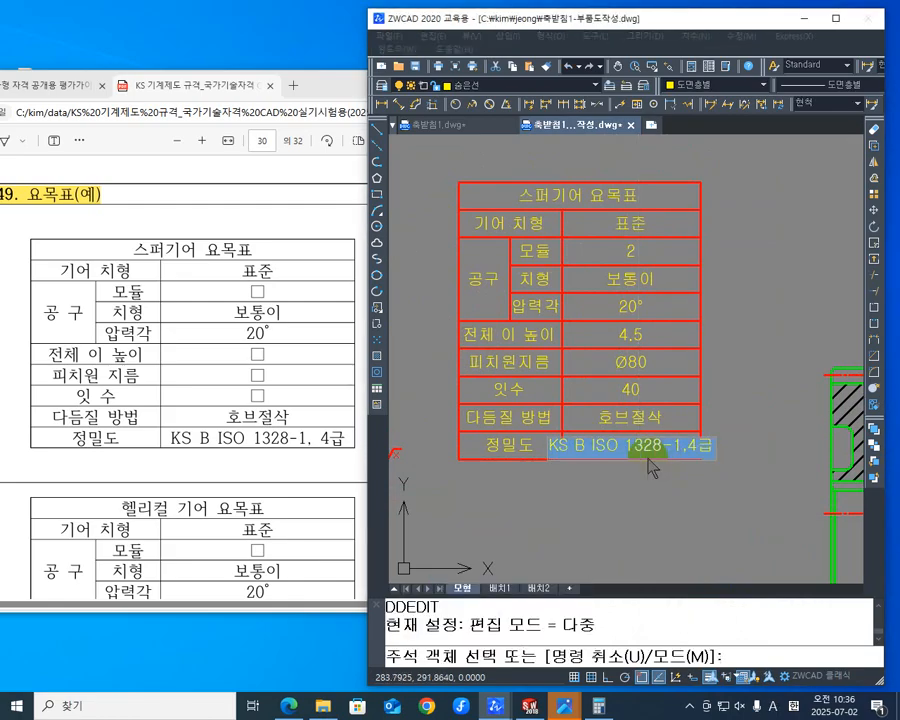
{"action": "left_click", "coordinate": [619, 451]}
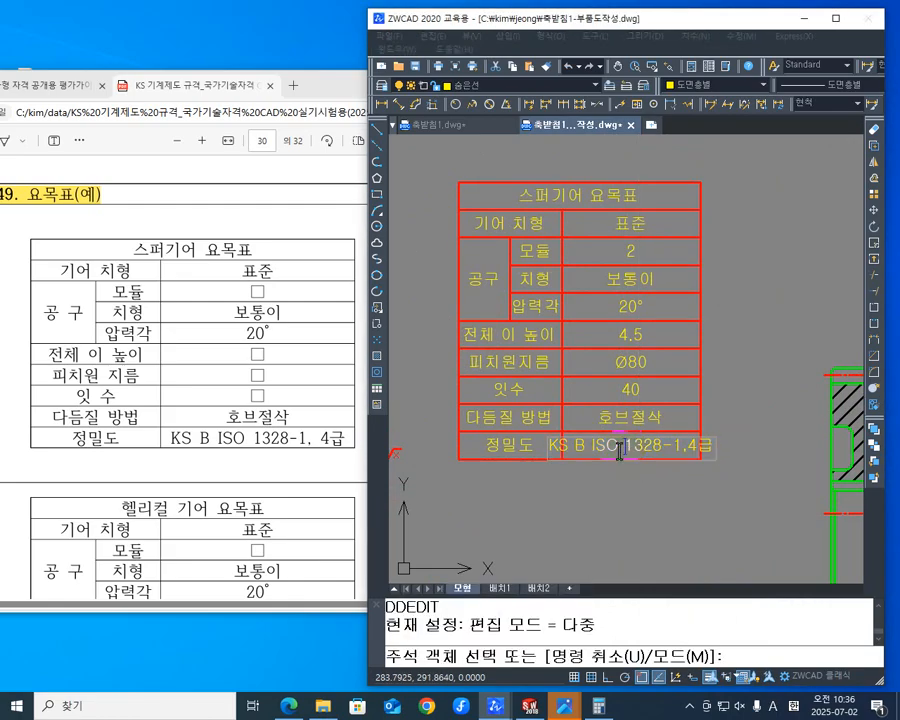
{"action": "left_click", "coordinate": [569, 450]}
{"action": "key", "text": "BackSpace"}
{"action": "key", "text": "Return"}
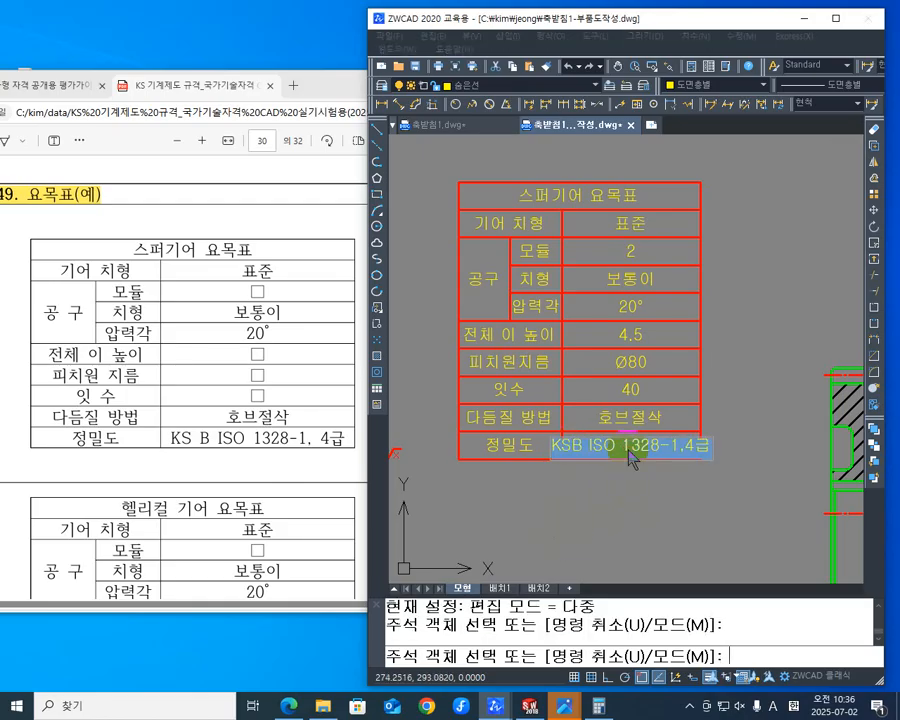
{"action": "left_click", "coordinate": [625, 453]}
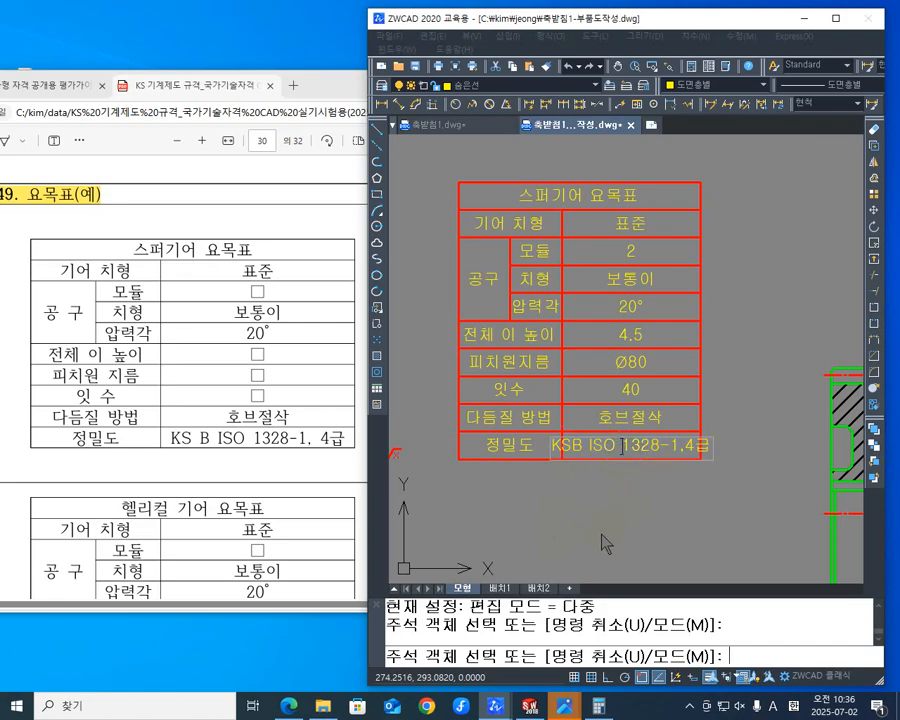
{"action": "key", "text": "BackSpace"}
{"action": "key", "text": "Return"}
{"action": "scroll", "coordinate": [646, 487], "scroll_direction": "up", "scroll_amount": 3}
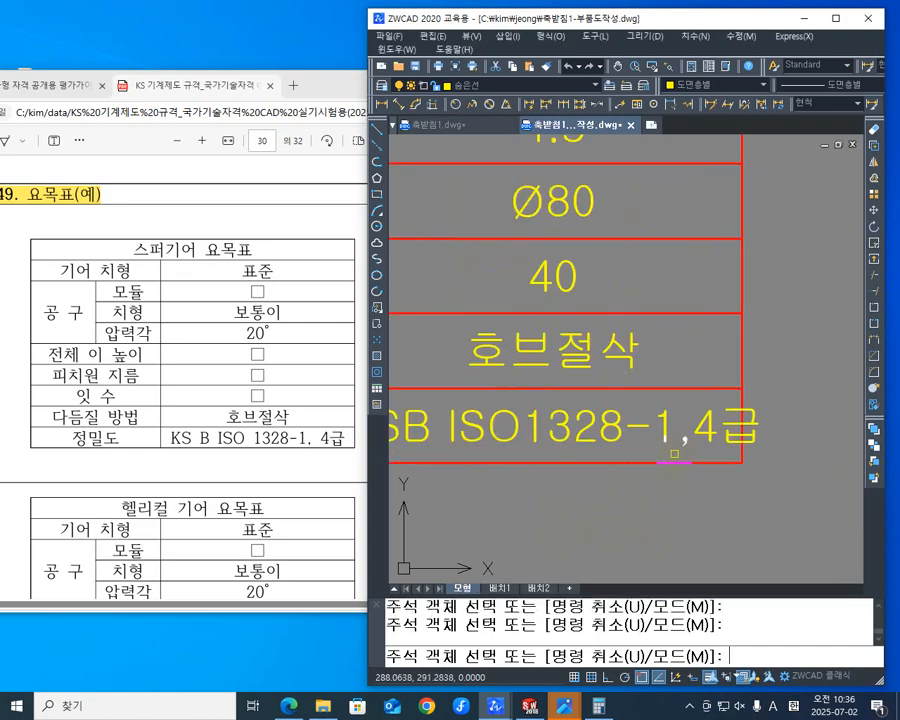
{"action": "scroll", "coordinate": [646, 485], "scroll_direction": "down", "scroll_amount": 3}
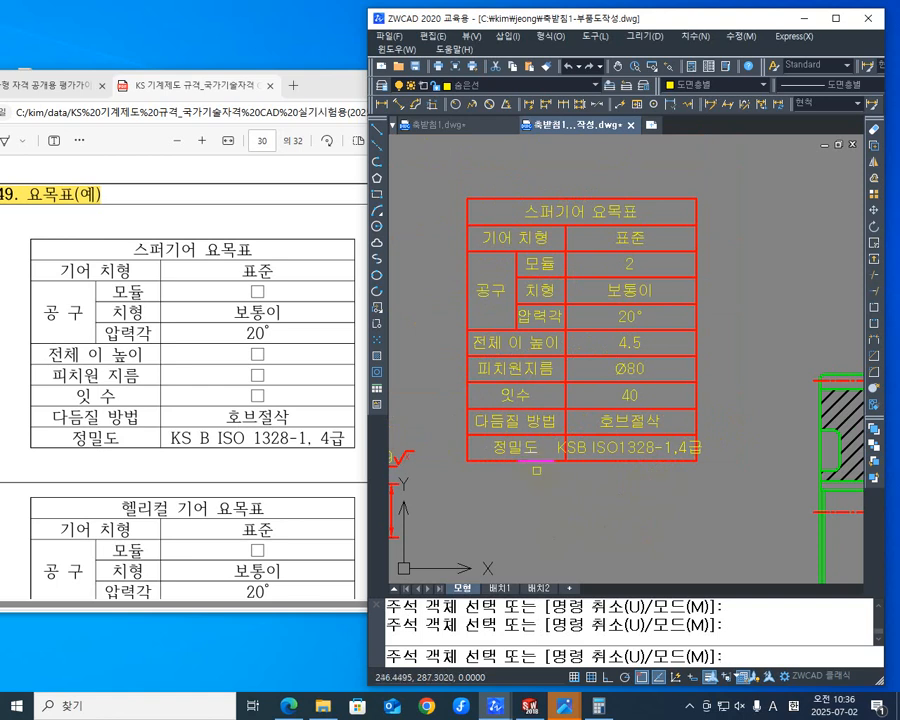
{"action": "scroll", "coordinate": [604, 462], "scroll_direction": "up", "scroll_amount": 3}
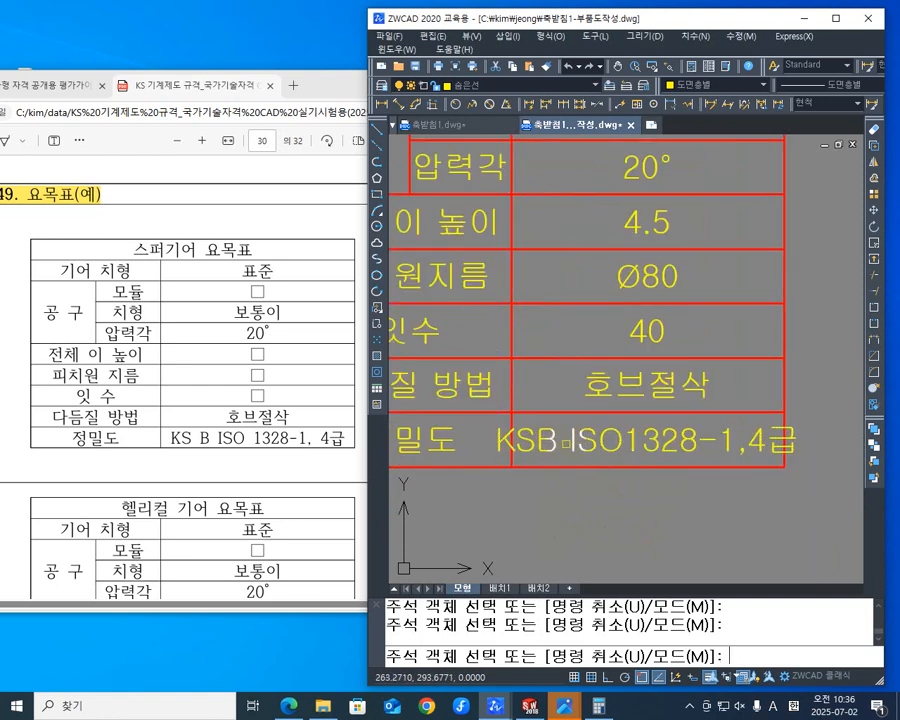
Step: Restore the spaces in the 정밀도 value so it reads "KS B ISO 1328-1,4급" and finish the text editing
{"action": "left_click", "coordinate": [546, 446]}
{"action": "left_click", "coordinate": [543, 445]}
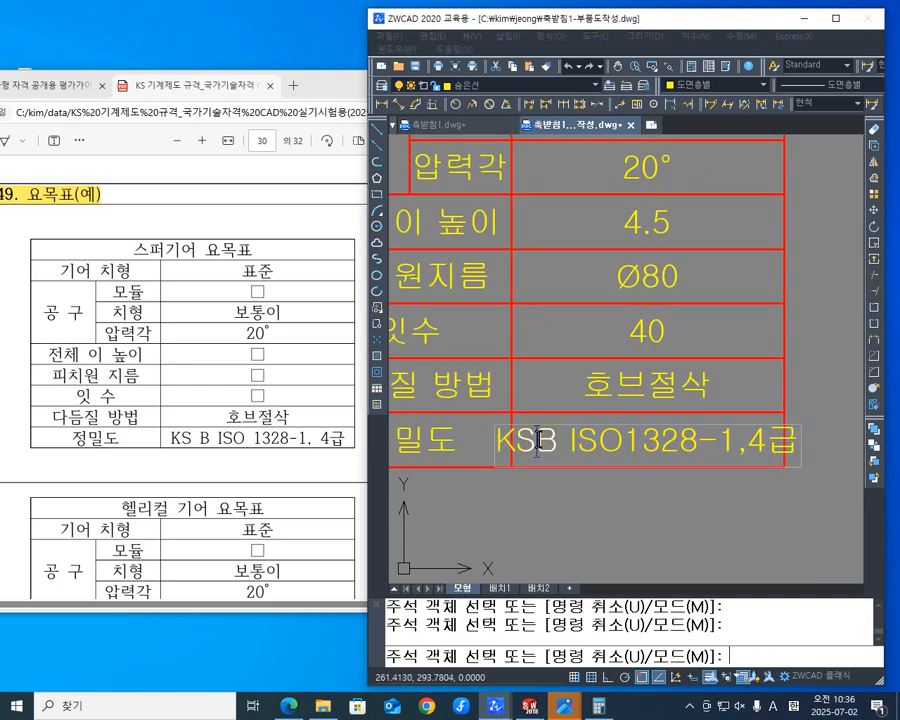
{"action": "left_click", "coordinate": [616, 443]}
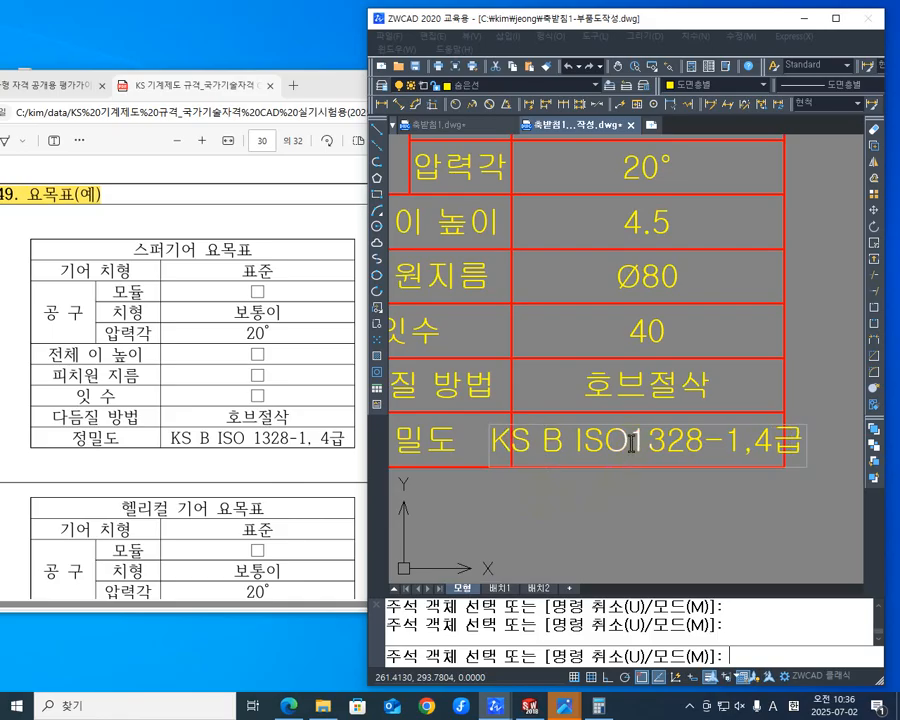
{"action": "left_click", "coordinate": [646, 508]}
{"action": "scroll", "coordinate": [646, 508], "scroll_direction": "down", "scroll_amount": 4}
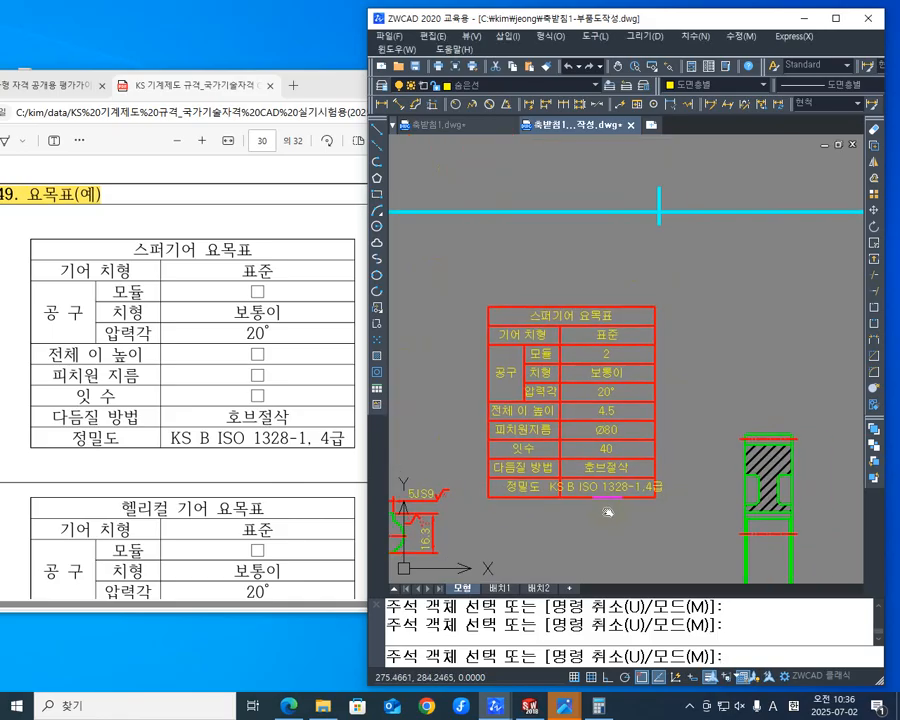
{"action": "key", "text": "Escape"}
Step: Examine how the 정밀도 value fits its cell and how the table sits beside the gear's side view
{"action": "middle_click_drag", "start_coordinate": [673, 452], "coordinate": [666, 428]}
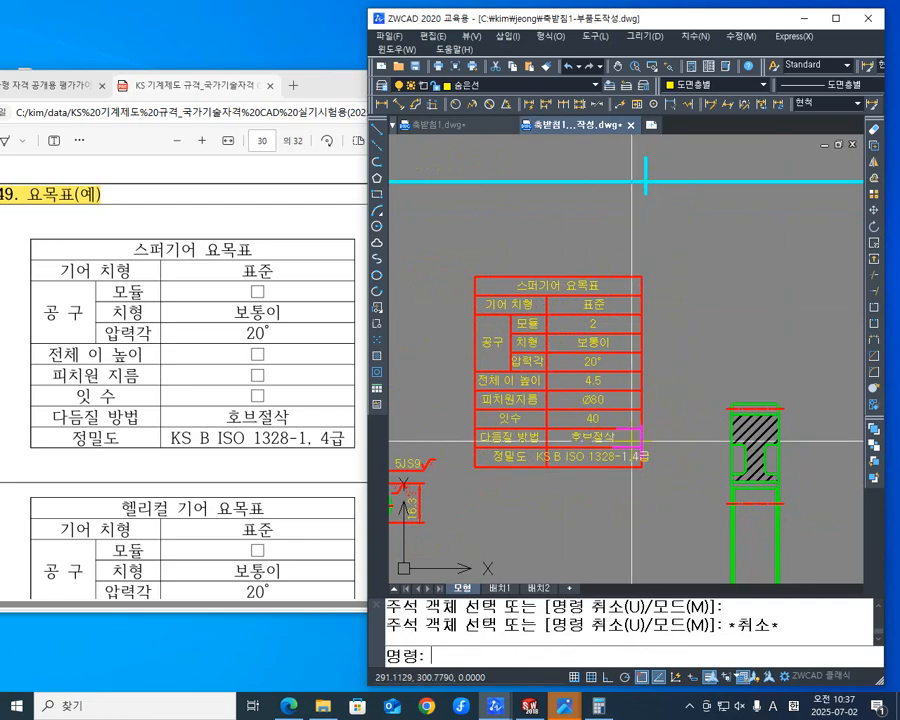
{"action": "middle_click_drag", "start_coordinate": [687, 418], "coordinate": [660, 437]}
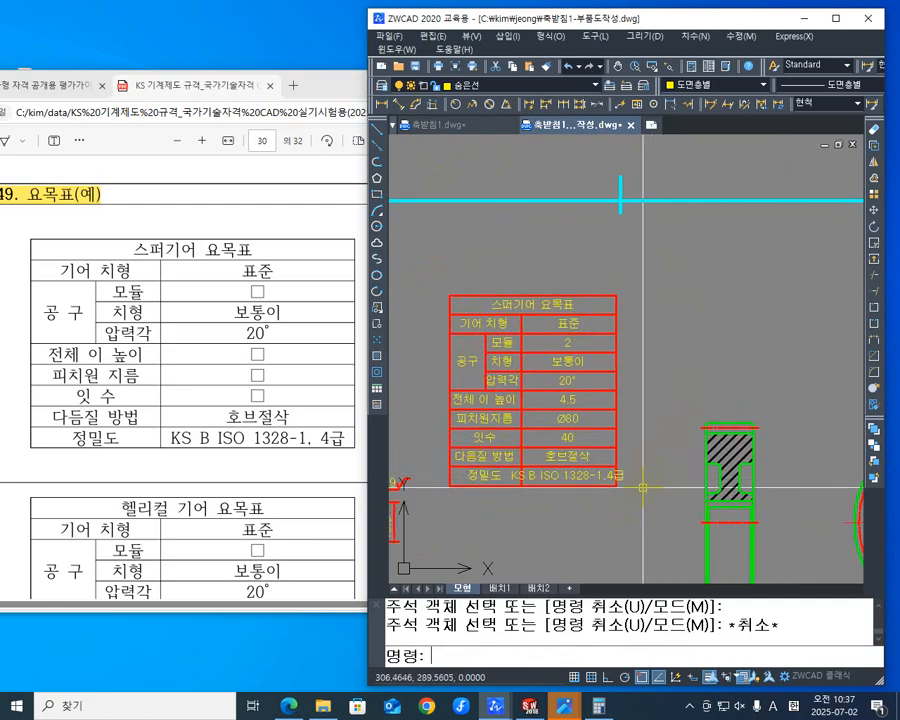
{"action": "middle_click_drag", "start_coordinate": [626, 316], "coordinate": [634, 277]}
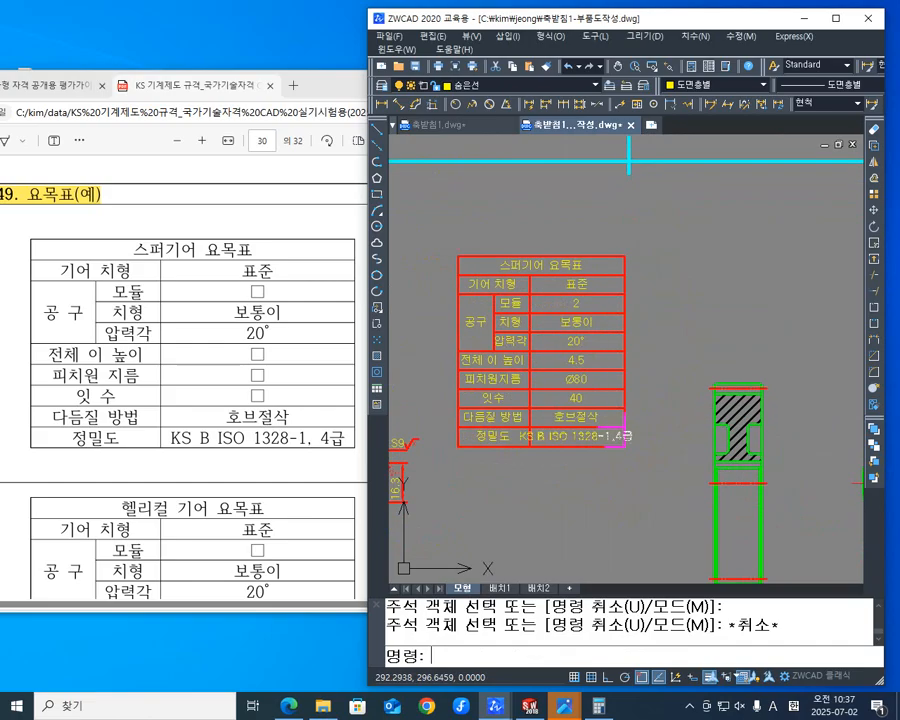
{"action": "middle_click_drag", "start_coordinate": [661, 348], "coordinate": [659, 347]}
{"action": "scroll", "coordinate": [613, 452], "scroll_direction": "up", "scroll_amount": 2}
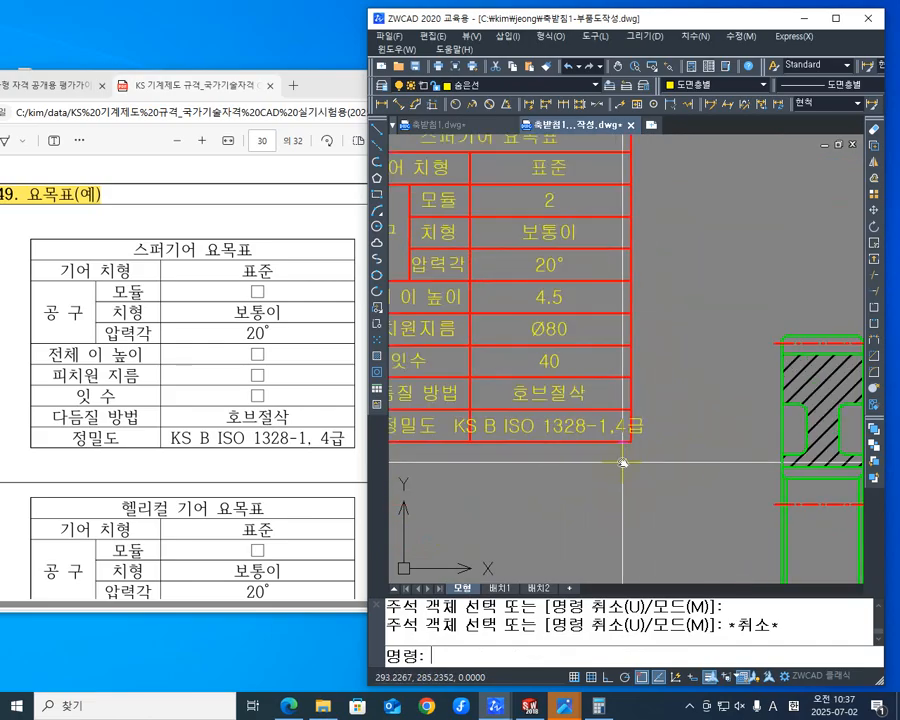
{"action": "scroll", "coordinate": [614, 460], "scroll_direction": "down", "scroll_amount": 3}
{"action": "scroll", "coordinate": [611, 458], "scroll_direction": "down", "scroll_amount": 2}
{"action": "scroll", "coordinate": [612, 459], "scroll_direction": "up", "scroll_amount": 3}
{"action": "middle_click_drag", "start_coordinate": [642, 457], "coordinate": [598, 440]}
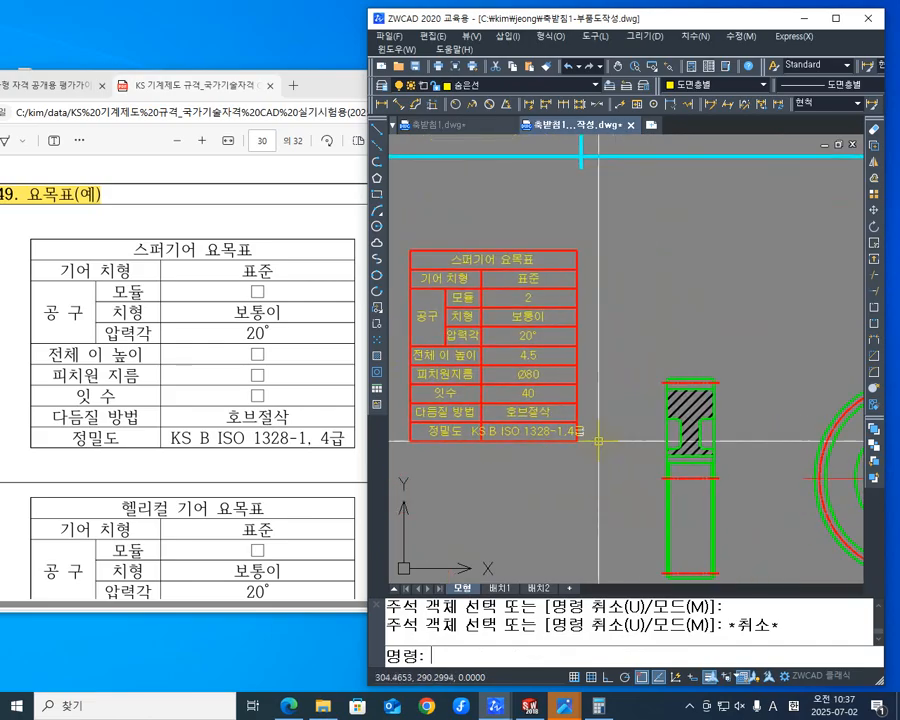
{"action": "key", "text": "Escape"}
{"action": "key", "text": "Escape"}
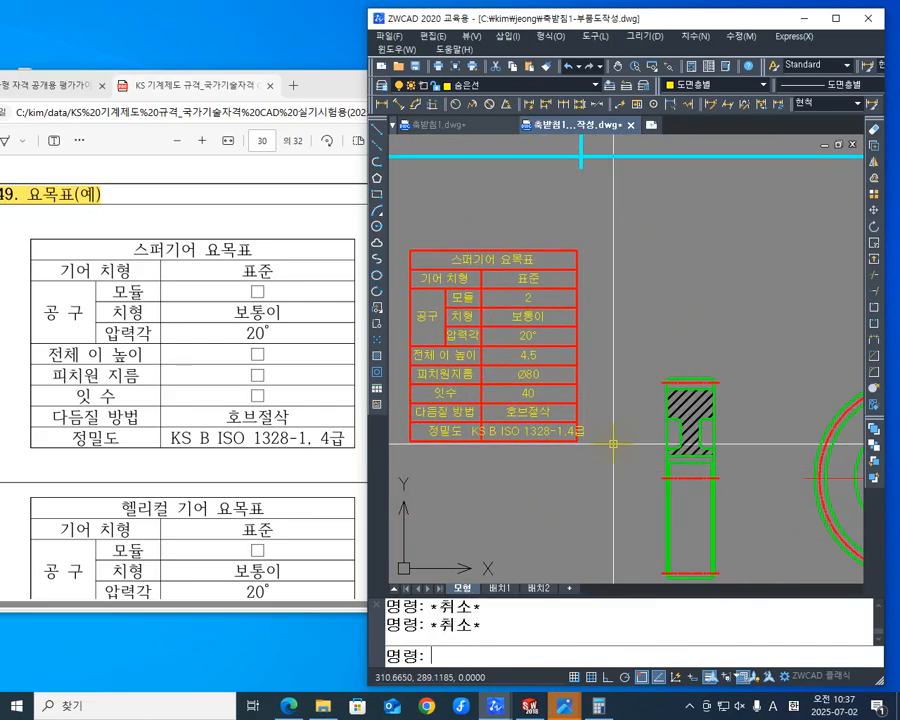
Step: Move the whole spur gear table by its upper-left corner into the drawing border's upper-right corner, beside the circular gear view
{"action": "scroll", "coordinate": [629, 438], "scroll_direction": "down", "scroll_amount": 2}
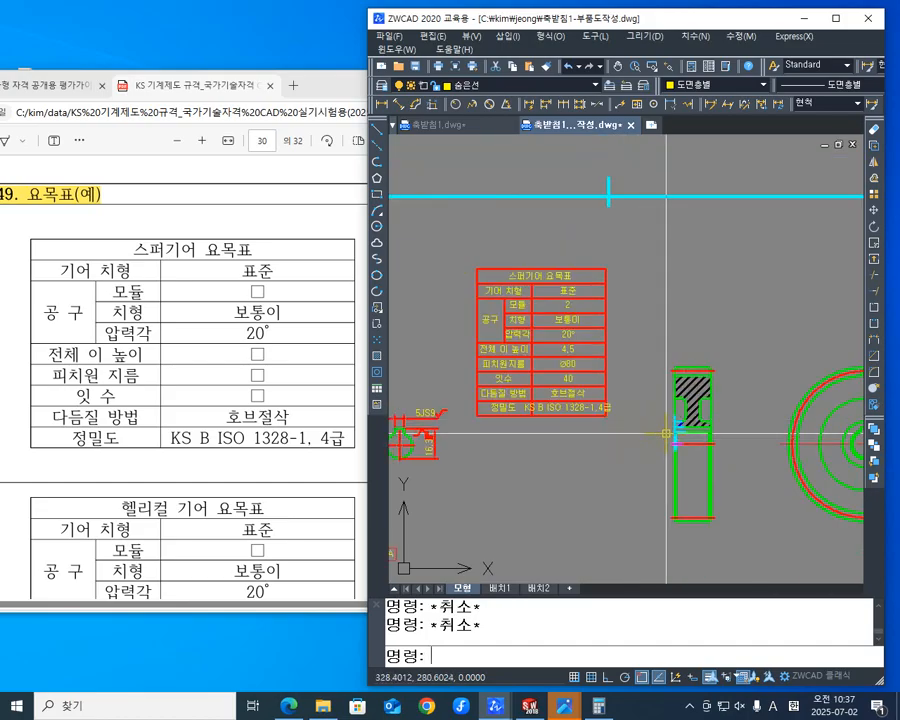
{"action": "middle_click_drag", "start_coordinate": [638, 415], "coordinate": [633, 425]}
{"action": "scroll", "coordinate": [630, 420], "scroll_direction": "down", "scroll_amount": 1}
{"action": "scroll", "coordinate": [485, 388], "scroll_direction": "down", "scroll_amount": 4}
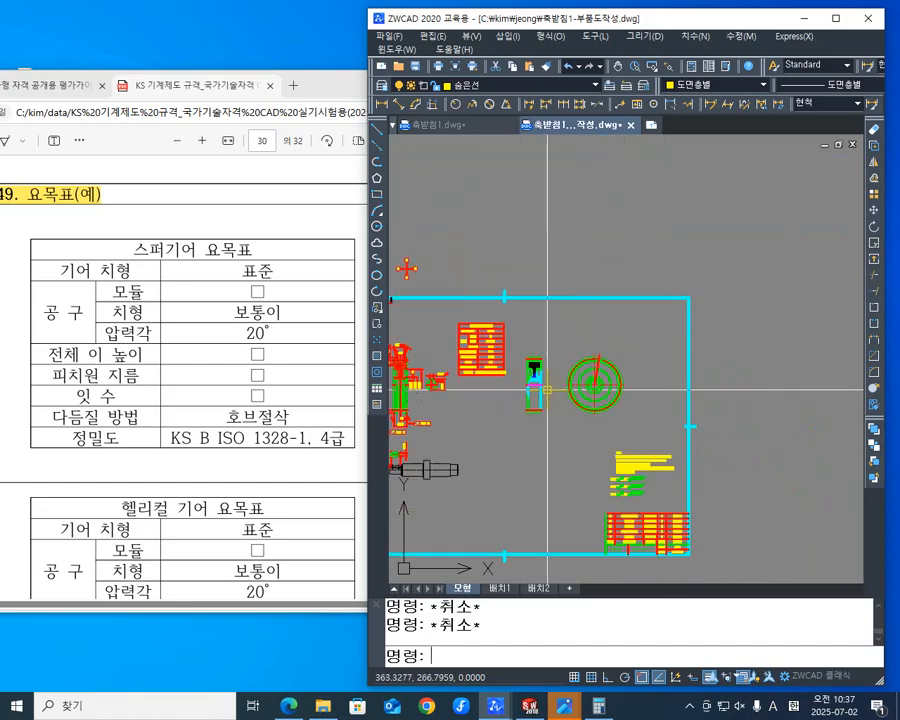
{"action": "scroll", "coordinate": [512, 382], "scroll_direction": "up", "scroll_amount": 2}
{"action": "middle_click_drag", "start_coordinate": [512, 382], "coordinate": [534, 395]}
{"action": "type", "text": "m"}
{"action": "key", "text": "Return"}
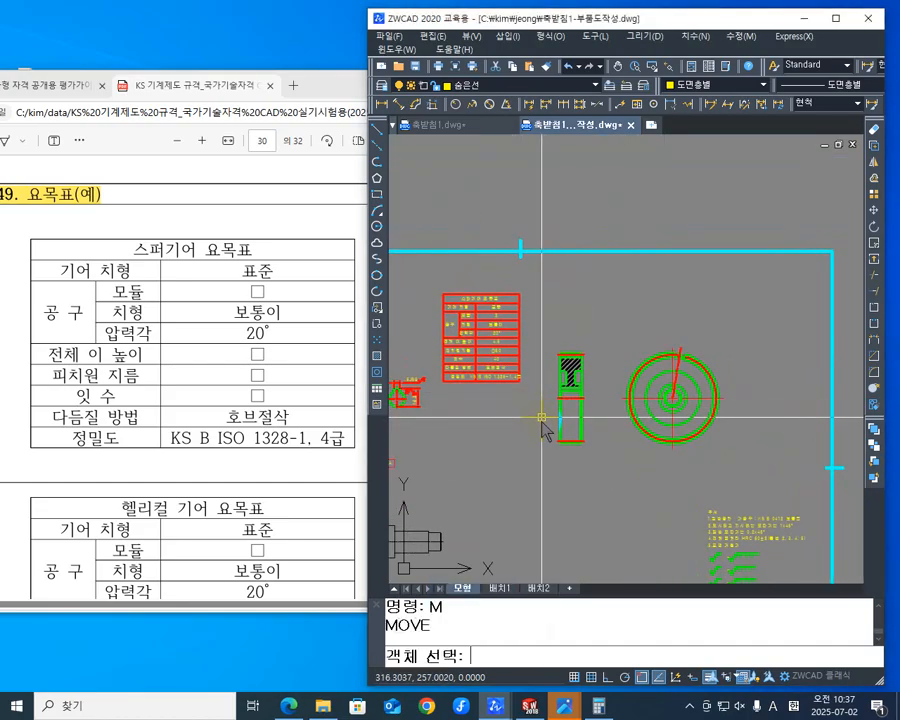
{"action": "left_click", "coordinate": [545, 420]}
{"action": "left_click", "coordinate": [437, 278]}
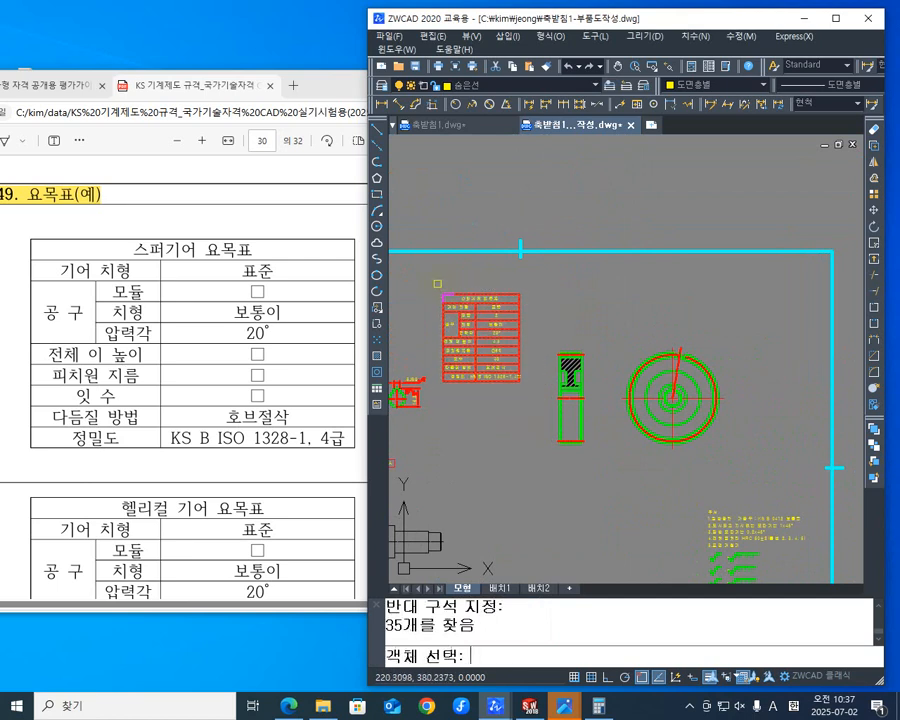
{"action": "key", "text": "Return"}
{"action": "left_click", "coordinate": [442, 293]}
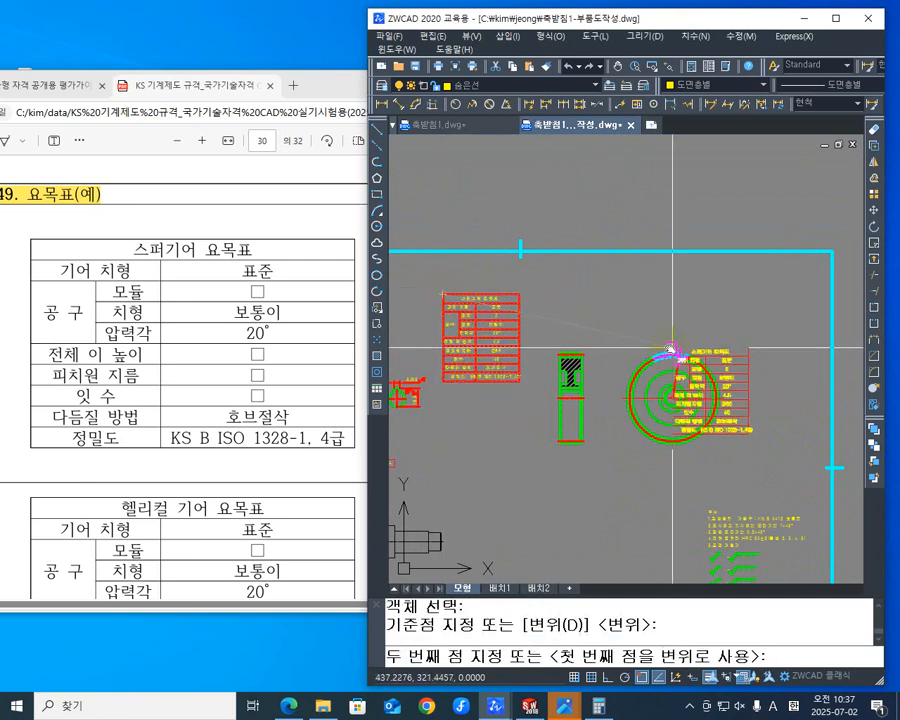
{"action": "middle_click_drag", "start_coordinate": [671, 346], "coordinate": [499, 394]}
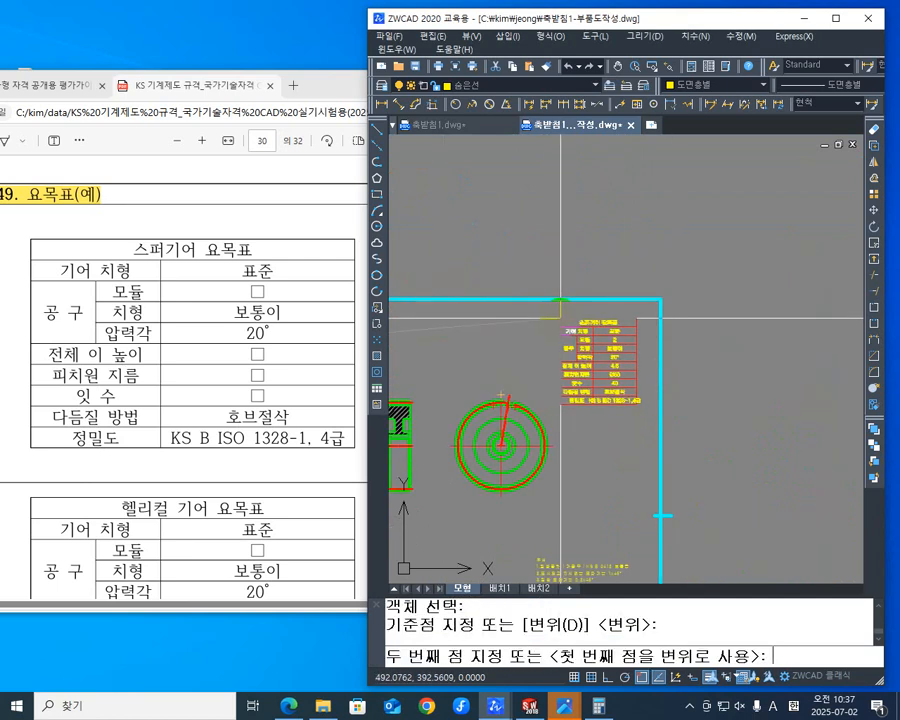
{"action": "key", "text": "Escape"}
Step: Open the properties of the 정밀도 value text and set its text height to 3
{"action": "scroll", "coordinate": [615, 410], "scroll_direction": "up", "scroll_amount": 8}
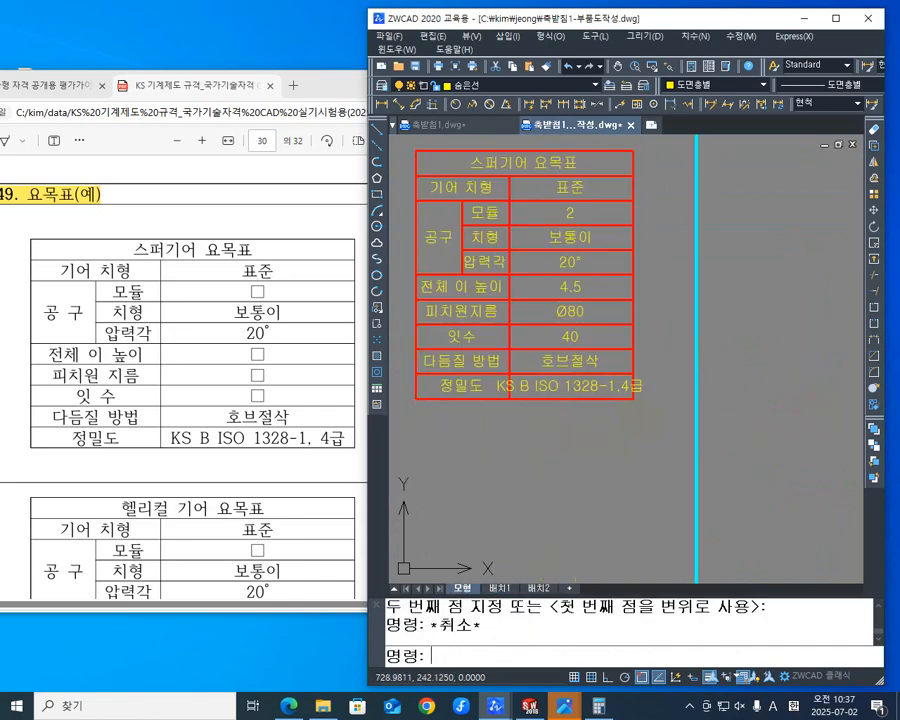
{"action": "mouse_move", "coordinate": [609, 418]}
{"action": "middle_mouse_down"}
{"action": "mouse_move", "coordinate": [669, 477]}
{"action": "mouse_move", "coordinate": [575, 461]}
{"action": "middle_mouse_up"}
{"action": "scroll", "coordinate": [665, 477], "scroll_direction": "down", "scroll_amount": 4}
{"action": "scroll", "coordinate": [662, 475], "scroll_direction": "up", "scroll_amount": 2}
{"action": "left_click", "coordinate": [540, 440]}
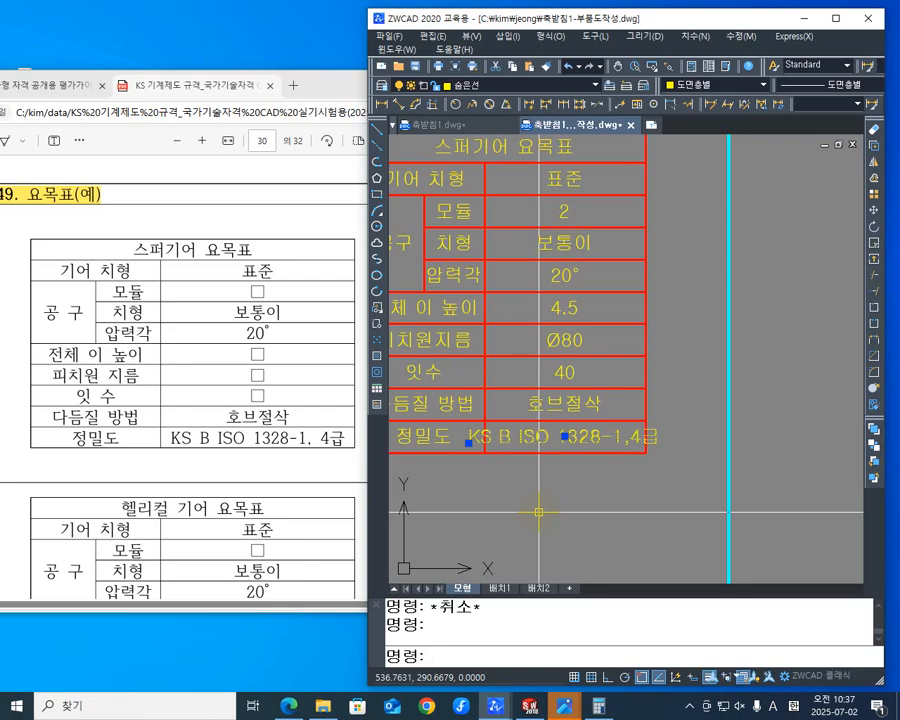
{"action": "key", "text": "ctrl+1"}
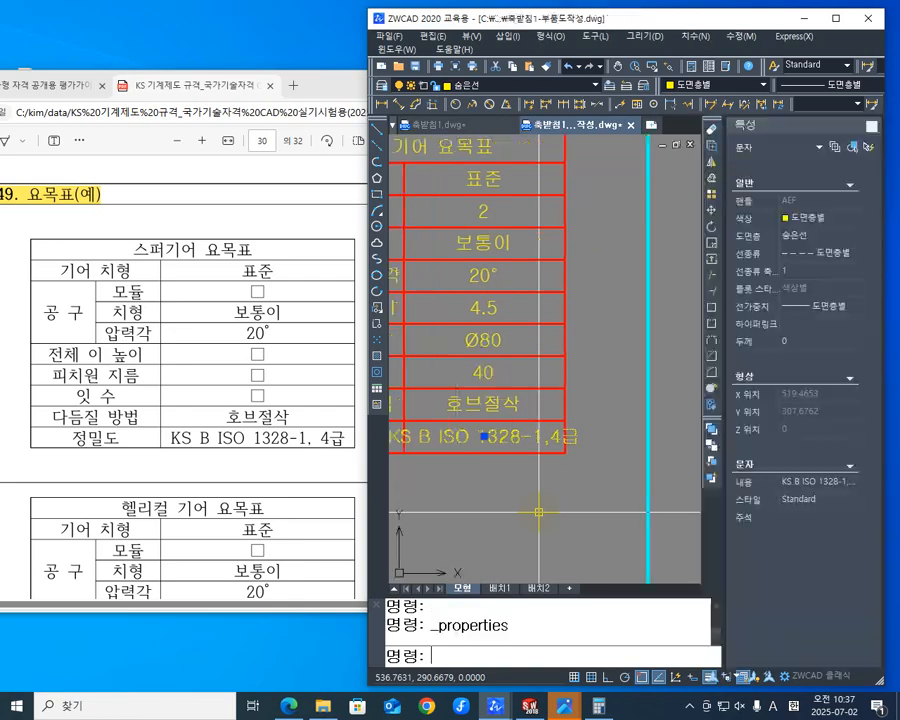
{"action": "scroll", "coordinate": [620, 472], "scroll_direction": "down", "scroll_amount": 3}
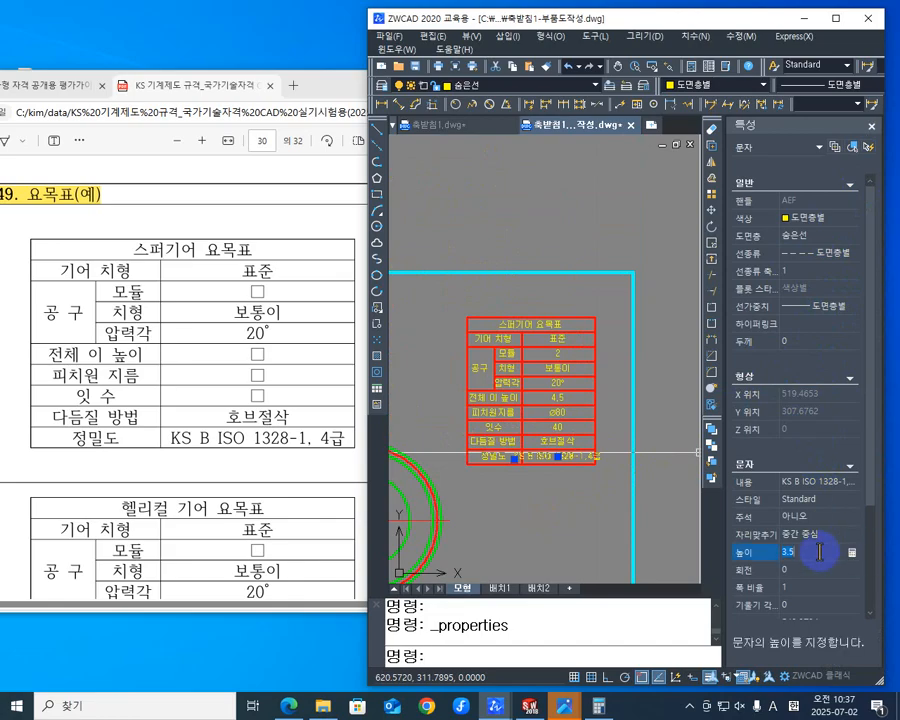
{"action": "key", "text": "Tab"}
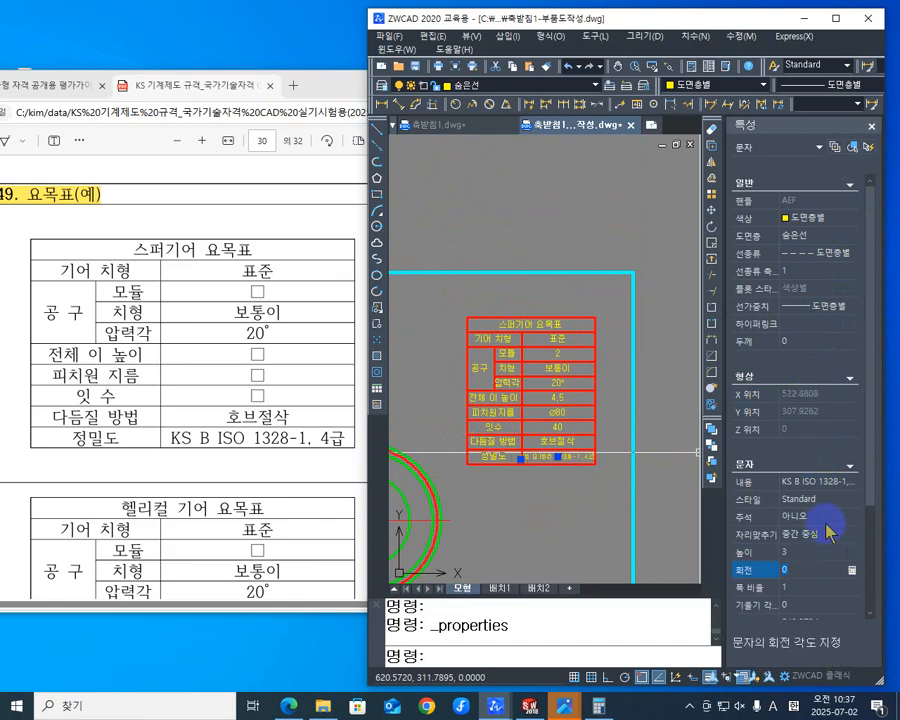
Step: Set the 정밀도 value's text height to 2.9, deselect the text and close its properties
{"action": "scroll", "coordinate": [555, 504], "scroll_direction": "up", "scroll_amount": 5}
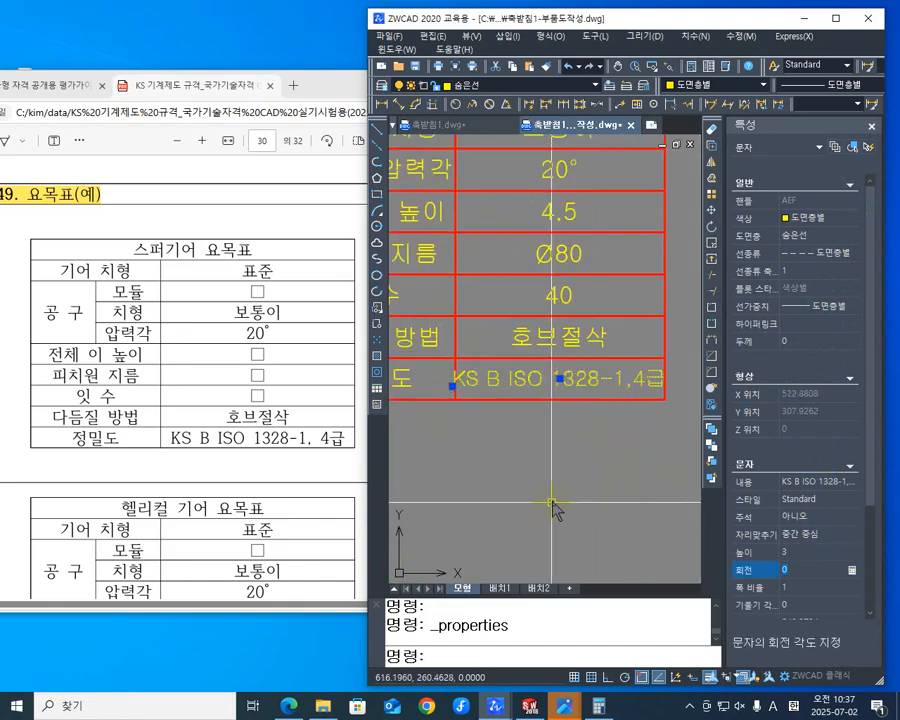
{"action": "middle_click_drag", "start_coordinate": [552, 493], "coordinate": [460, 547]}
{"action": "scroll", "coordinate": [466, 533], "scroll_direction": "down", "scroll_amount": 1}
{"action": "scroll", "coordinate": [466, 533], "scroll_direction": "down", "scroll_amount": 1}
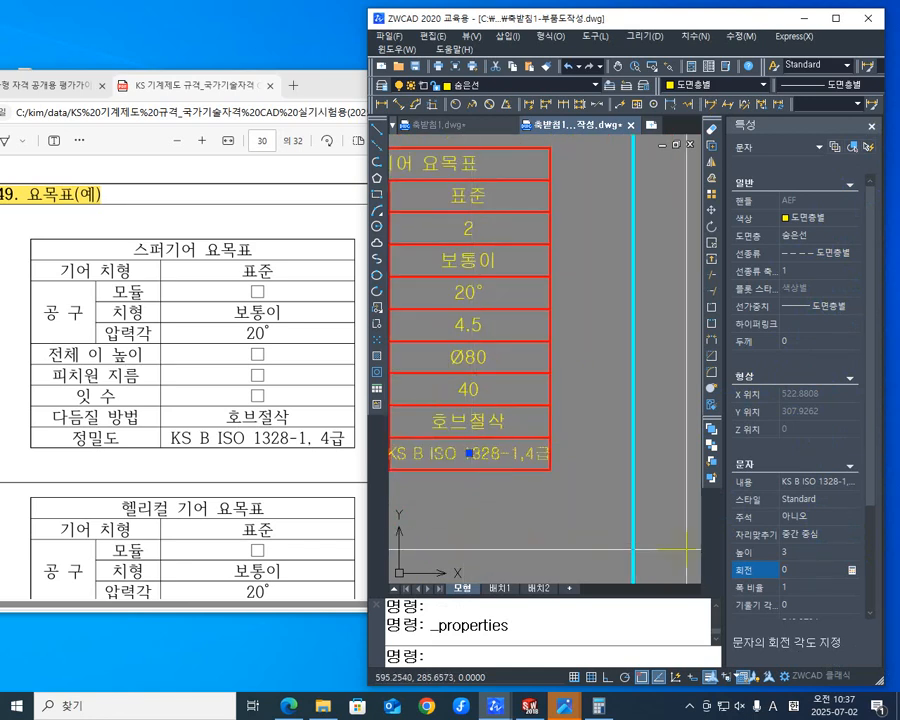
{"action": "middle_click_drag", "start_coordinate": [530, 491], "coordinate": [594, 519]}
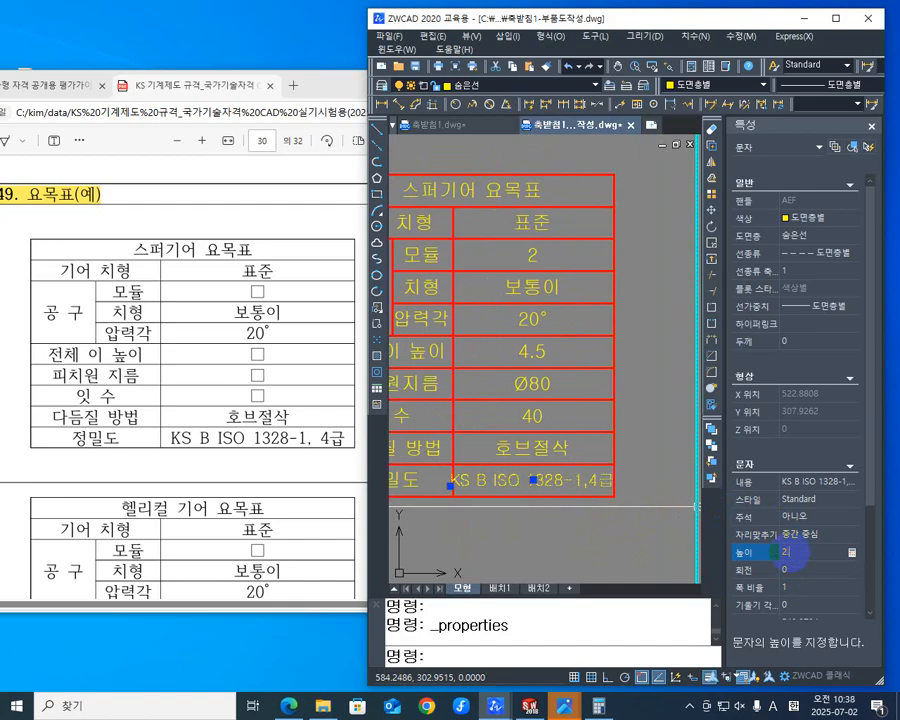
{"action": "type", "text": ".9"}
{"action": "key", "text": "Tab"}
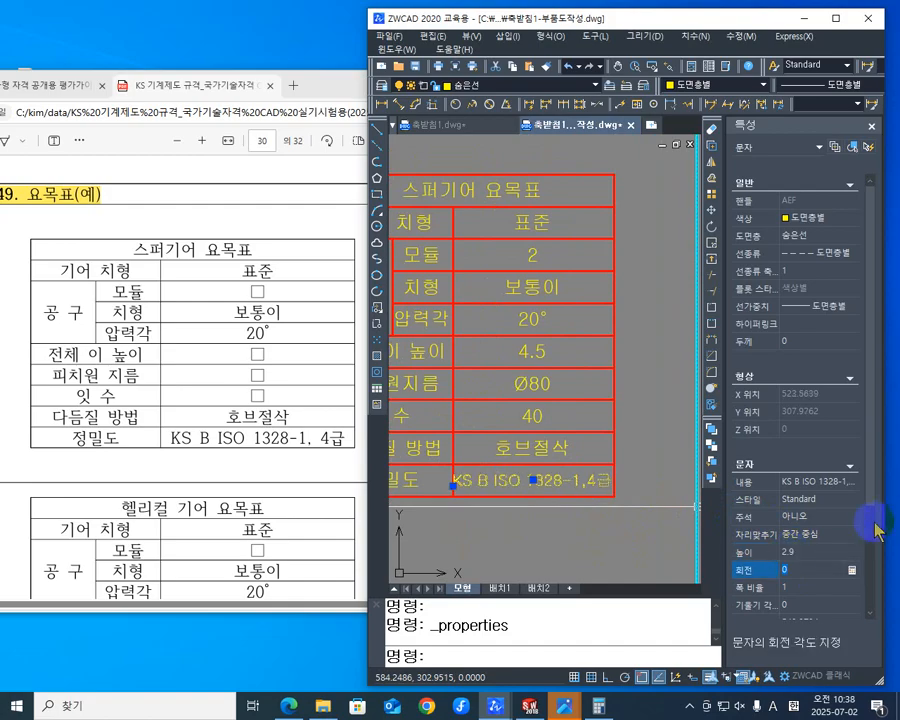
{"action": "key", "text": "Escape"}
{"action": "key", "text": "Escape"}
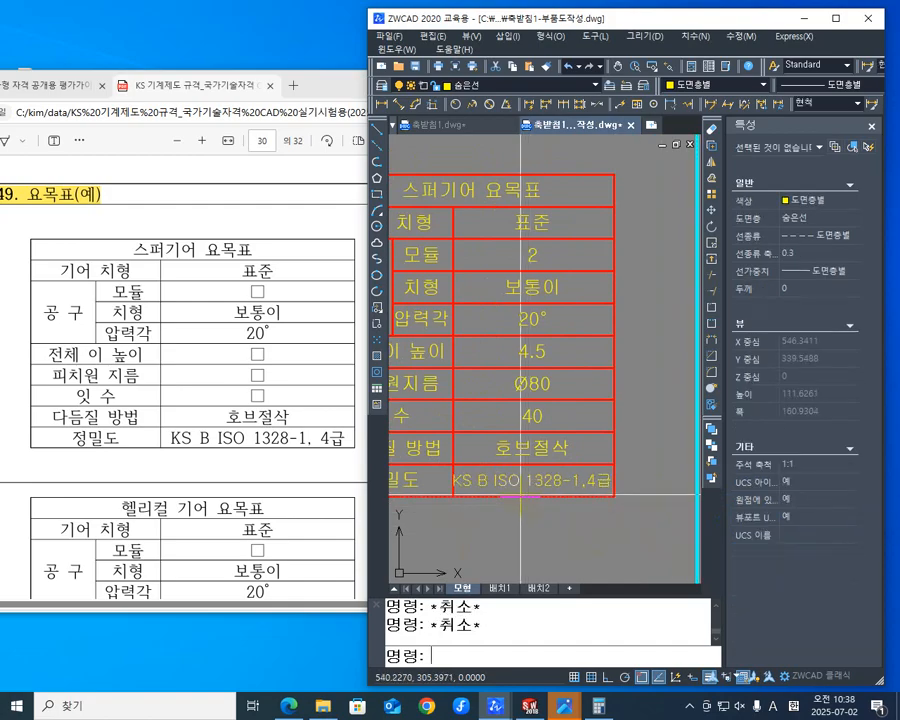
{"action": "mouse_move", "coordinate": [520, 495]}
{"action": "middle_mouse_down"}
{"action": "mouse_move", "coordinate": [569, 475]}
{"action": "mouse_move", "coordinate": [525, 484]}
{"action": "middle_mouse_up"}
{"action": "scroll", "coordinate": [550, 484], "scroll_direction": "down", "scroll_amount": 5}
{"action": "scroll", "coordinate": [562, 504], "scroll_direction": "up", "scroll_amount": 5}
{"action": "scroll", "coordinate": [541, 505], "scroll_direction": "down", "scroll_amount": 2}
{"action": "scroll", "coordinate": [596, 481], "scroll_direction": "down", "scroll_amount": 3}
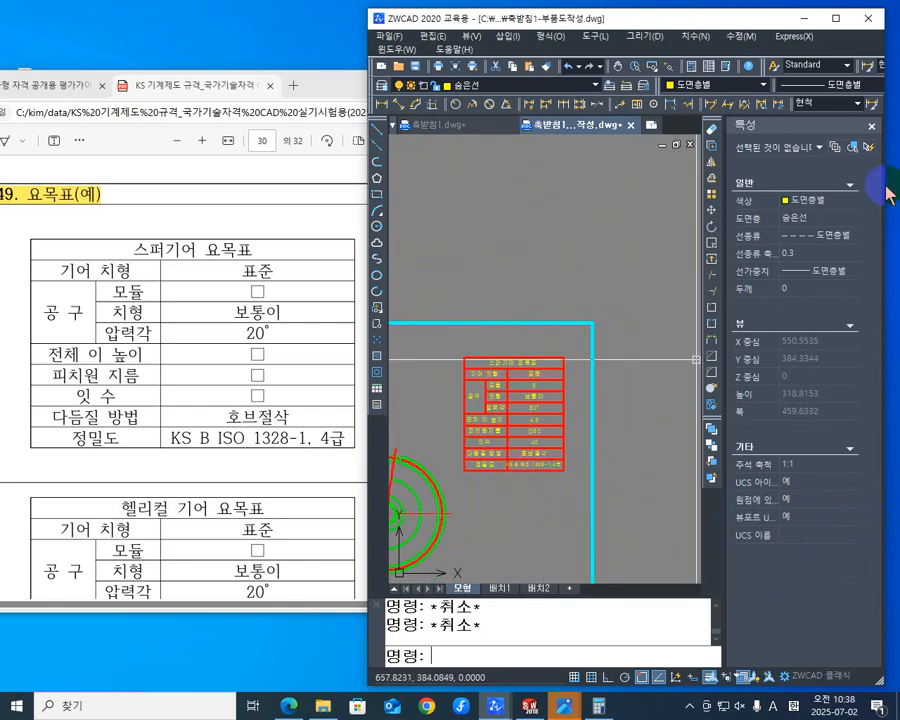
{"action": "left_click", "coordinate": [872, 128]}
Step: Review the relocated table and the gear's section and circular views within the drawing border
{"action": "scroll", "coordinate": [628, 436], "scroll_direction": "up", "scroll_amount": 4}
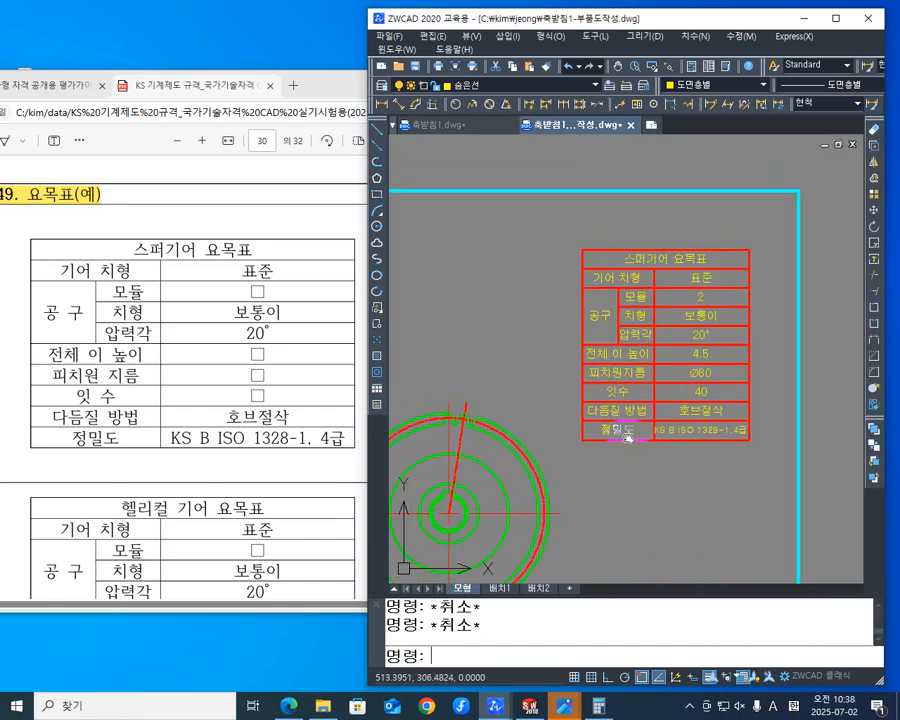
{"action": "scroll", "coordinate": [638, 427], "scroll_direction": "down", "scroll_amount": 3}
{"action": "mouse_move", "coordinate": [628, 438]}
{"action": "middle_mouse_down"}
{"action": "mouse_move", "coordinate": [694, 391]}
{"action": "mouse_move", "coordinate": [686, 395]}
{"action": "middle_mouse_up"}
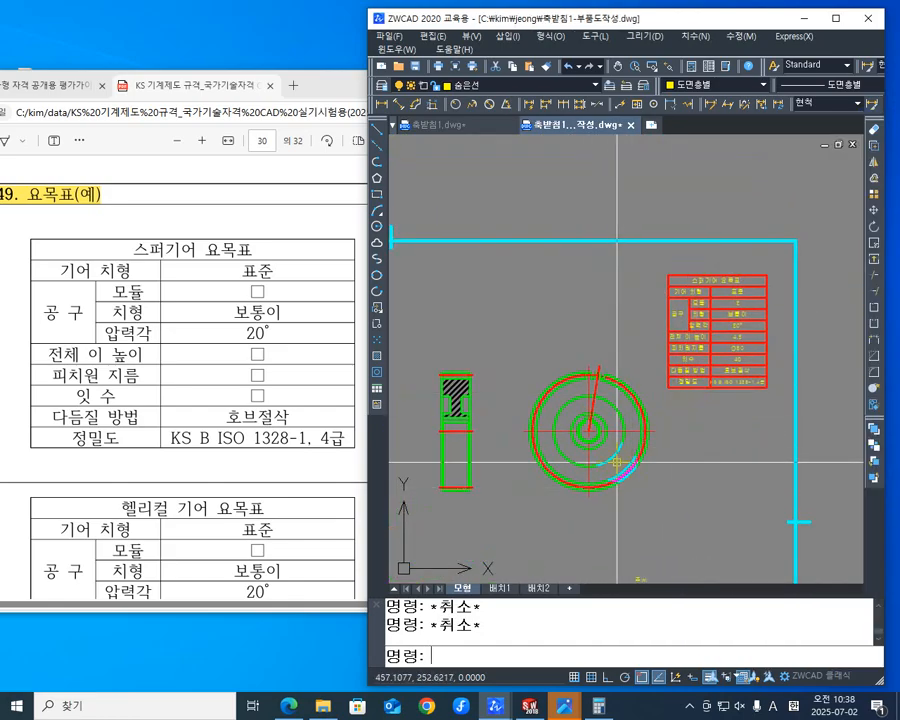
{"action": "middle_click_drag", "start_coordinate": [472, 438], "coordinate": [572, 376]}
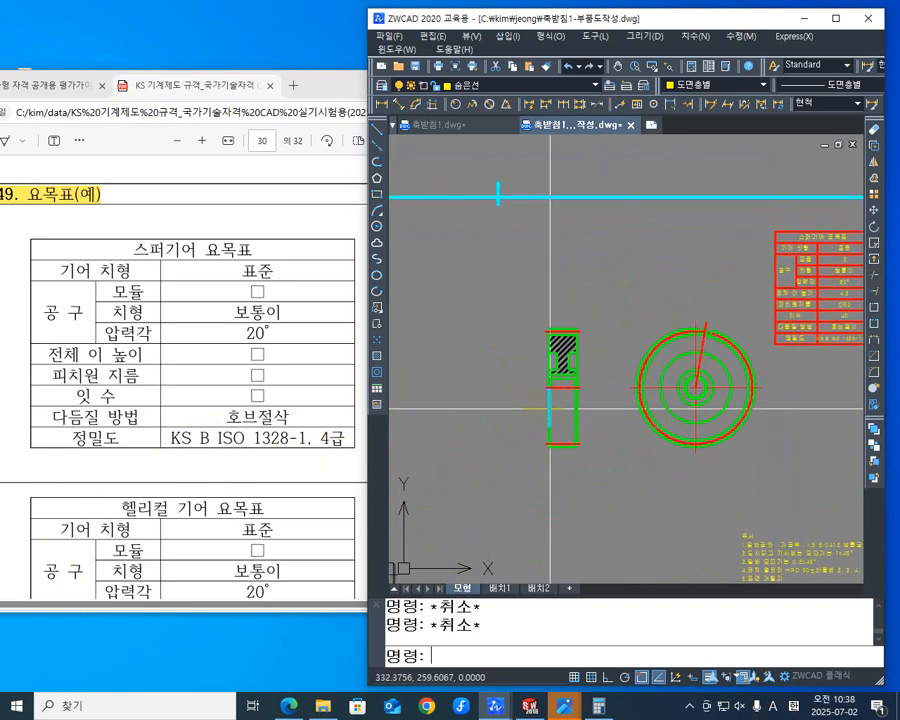
{"action": "mouse_move", "coordinate": [572, 424]}
{"action": "middle_mouse_down"}
{"action": "mouse_move", "coordinate": [602, 424]}
{"action": "mouse_move", "coordinate": [636, 450]}
{"action": "middle_mouse_up"}
{"action": "scroll", "coordinate": [614, 440], "scroll_direction": "up", "scroll_amount": 2}
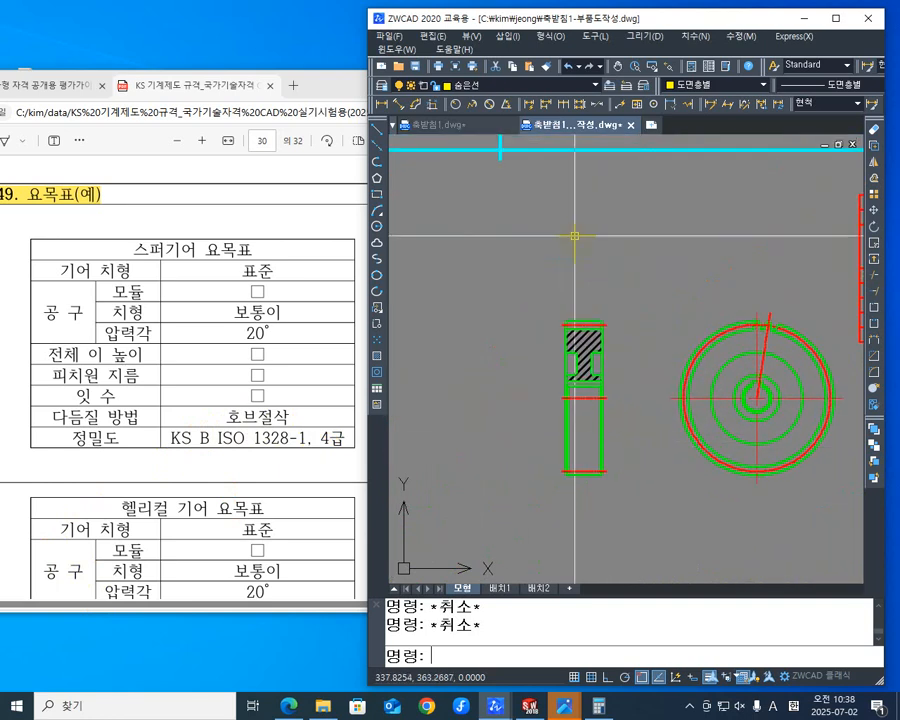
{"action": "scroll", "coordinate": [572, 258], "scroll_direction": "down", "scroll_amount": 1}
{"action": "scroll", "coordinate": [490, 340], "scroll_direction": "down", "scroll_amount": 2}
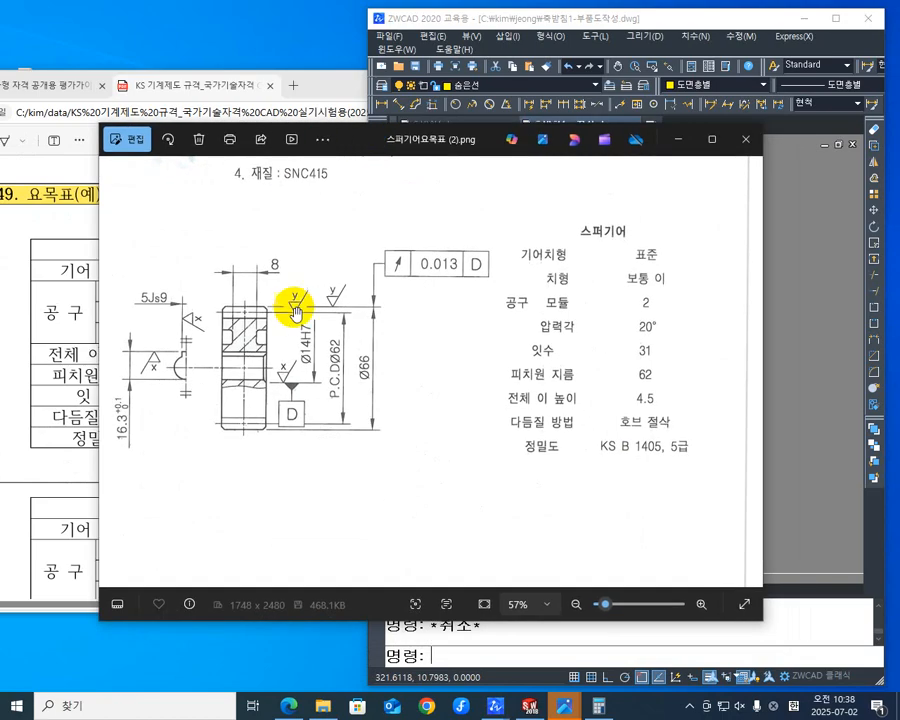
Step: Study the dimensioned gear section in the image 스퍼기어요목표 (2).png, move the image aside and return to the gear views
{"action": "scroll", "coordinate": [297, 305], "scroll_direction": "up", "scroll_amount": 2}
{"action": "mouse_move", "coordinate": [281, 382]}
{"action": "left_mouse_down"}
{"action": "mouse_move", "coordinate": [482, 366]}
{"action": "mouse_move", "coordinate": [482, 375]}
{"action": "left_mouse_up"}
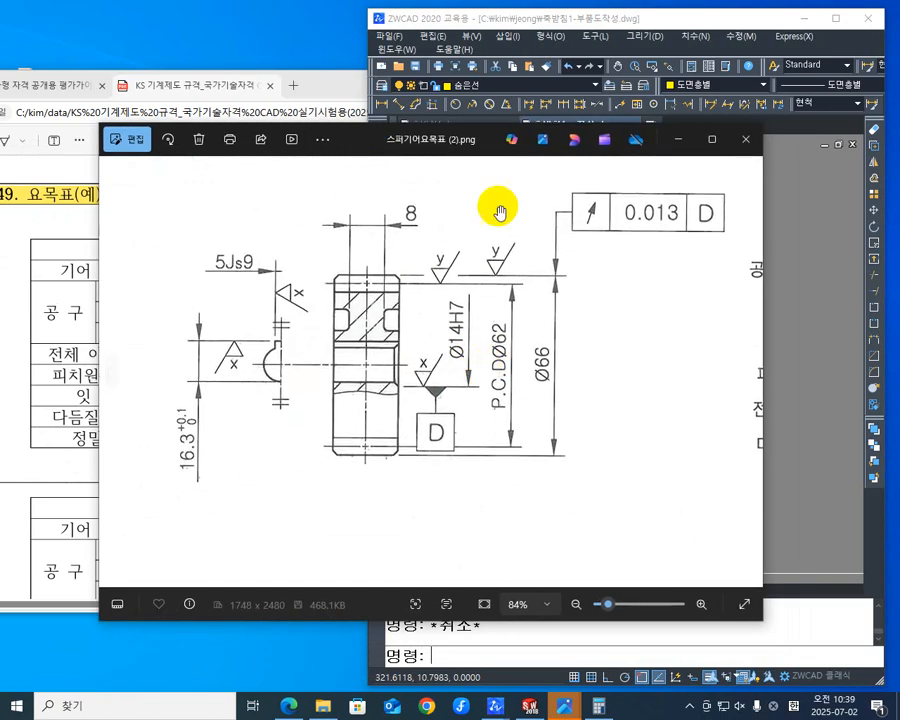
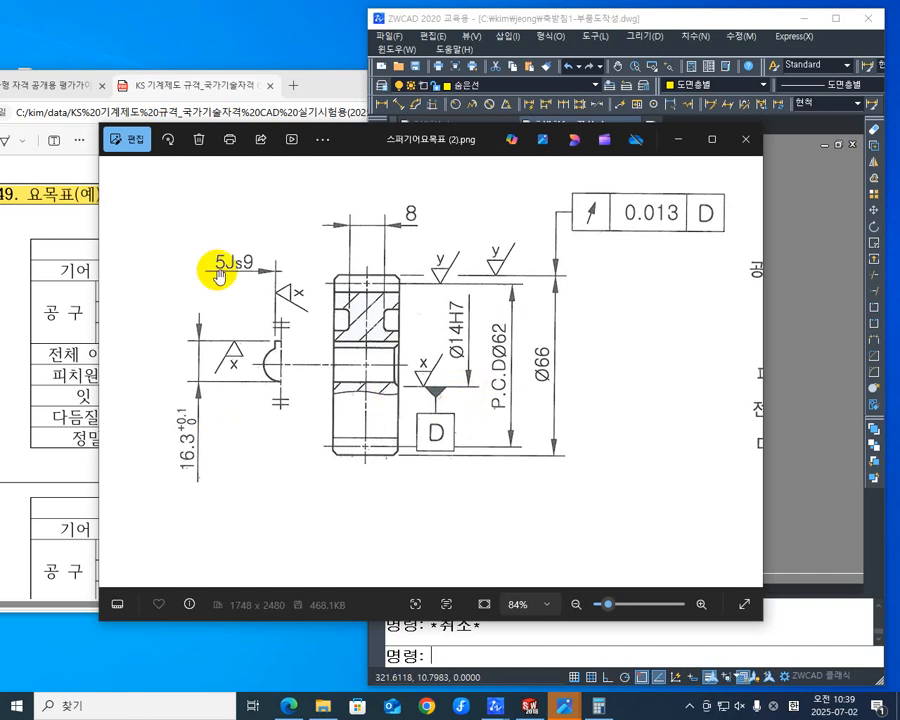
{"action": "mouse_move", "coordinate": [434, 140]}
{"action": "left_mouse_down"}
{"action": "mouse_move", "coordinate": [205, 142]}
{"action": "mouse_move", "coordinate": [0, 100]}
{"action": "left_mouse_up"}
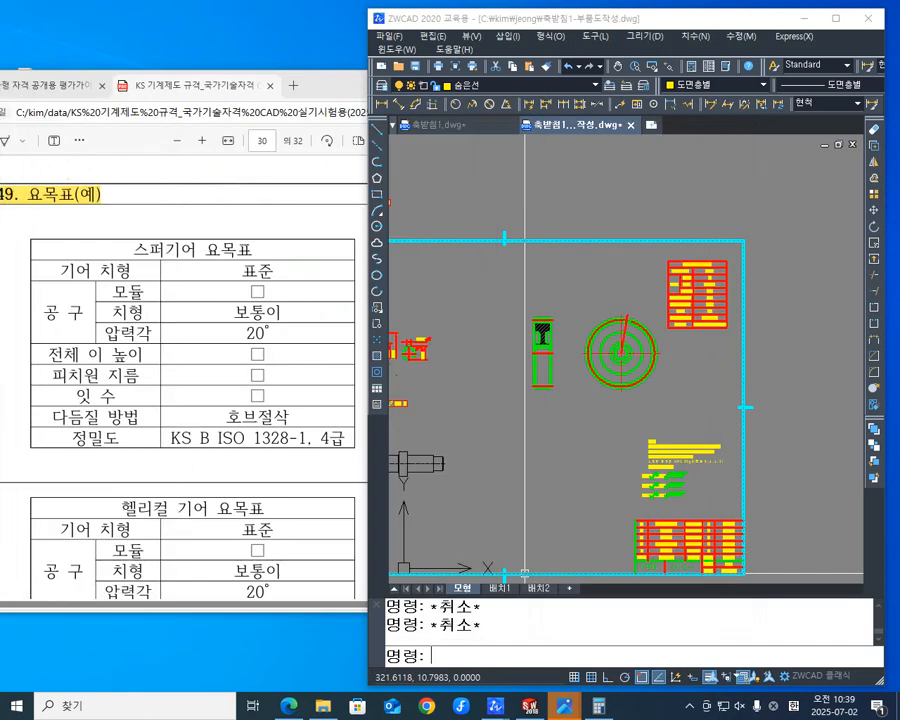
{"action": "scroll", "coordinate": [614, 348], "scroll_direction": "up", "scroll_amount": 4}
{"action": "middle_click_drag", "start_coordinate": [590, 354], "coordinate": [456, 426]}
{"action": "scroll", "coordinate": [650, 408], "scroll_direction": "down", "scroll_amount": 4}
{"action": "scroll", "coordinate": [495, 426], "scroll_direction": "up", "scroll_amount": 3}
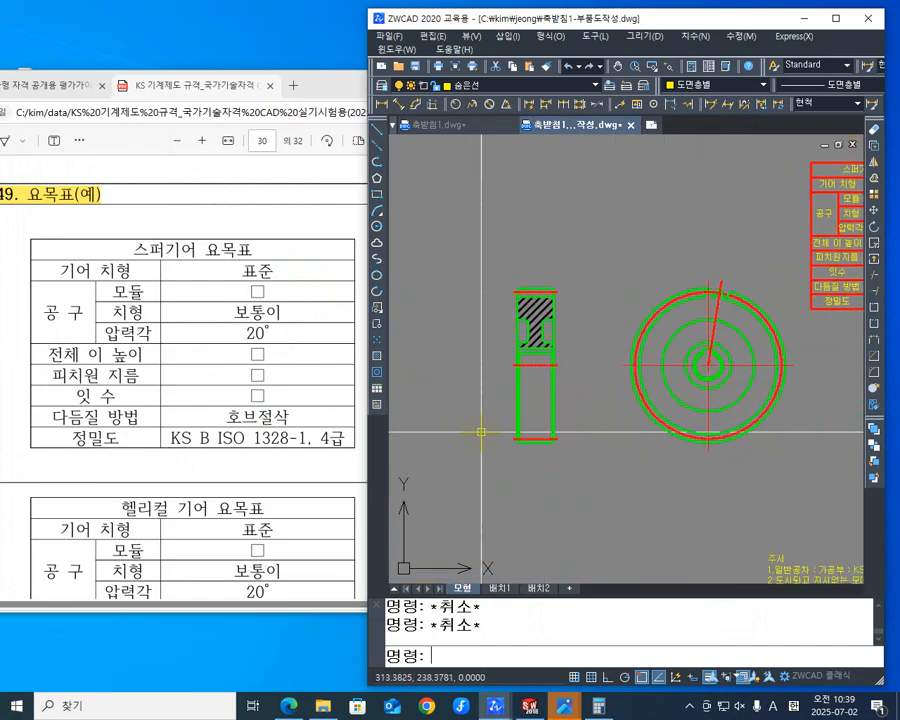
Step: Copy the datum symbol and the Ø14, Ø25 and Ø50 dimensions from the pulley section to the matching centreline point on the gear section
{"action": "mouse_move", "coordinate": [574, 432]}
{"action": "middle_mouse_down"}
{"action": "mouse_move", "coordinate": [606, 387]}
{"action": "mouse_move", "coordinate": [545, 434]}
{"action": "mouse_move", "coordinate": [790, 414]}
{"action": "middle_mouse_up"}
{"action": "scroll", "coordinate": [785, 418], "scroll_direction": "down", "scroll_amount": 2}
{"action": "scroll", "coordinate": [712, 384], "scroll_direction": "up", "scroll_amount": 3}
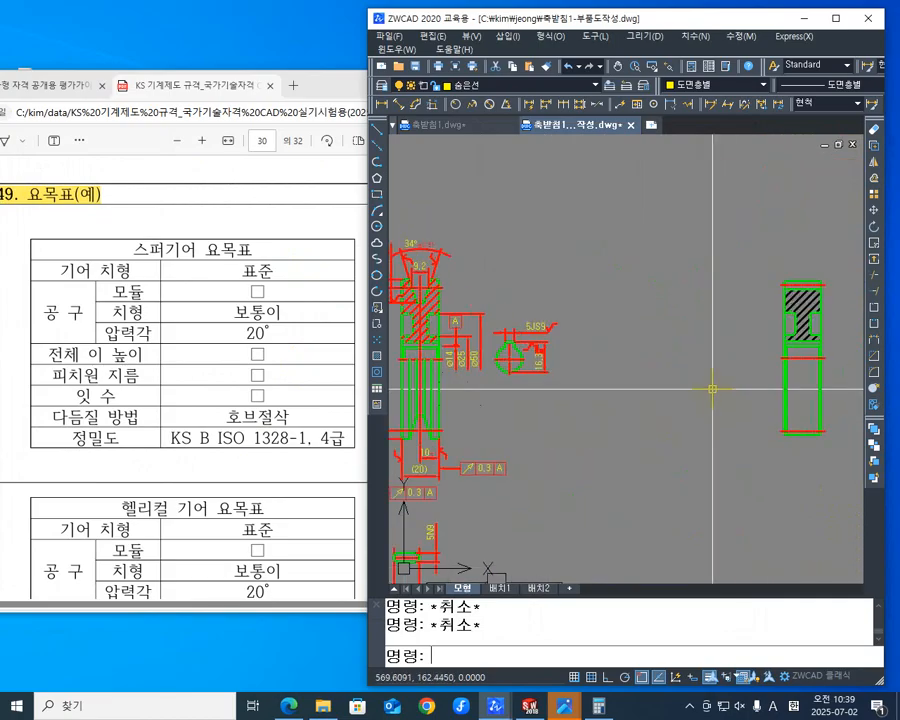
{"action": "middle_click_drag", "start_coordinate": [650, 388], "coordinate": [754, 381]}
{"action": "scroll", "coordinate": [597, 394], "scroll_direction": "up", "scroll_amount": 4}
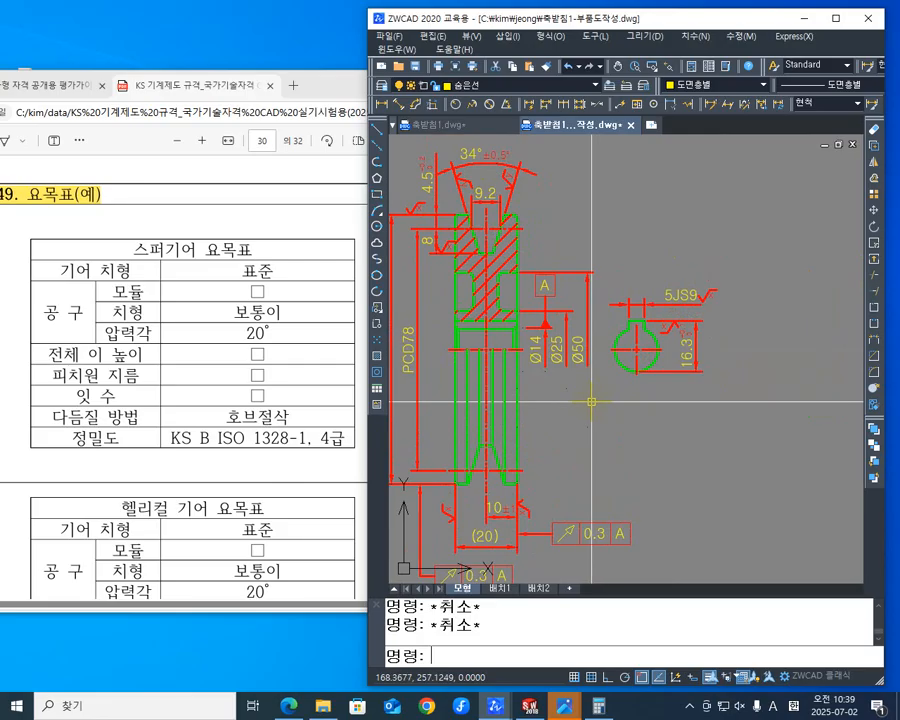
{"action": "type", "text": "CO"}
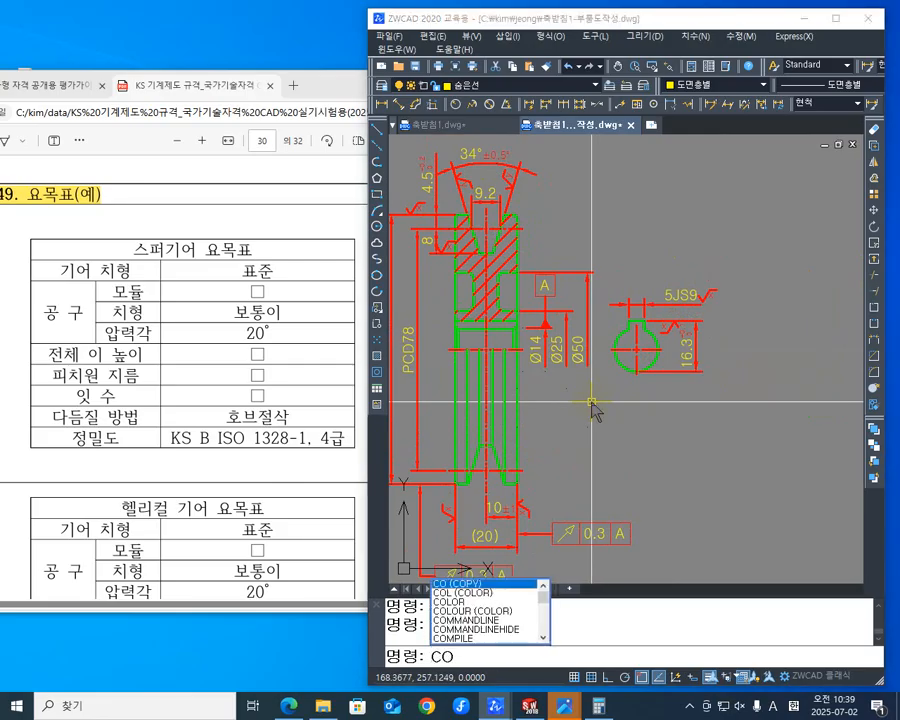
{"action": "key", "text": "Return"}
{"action": "left_click", "coordinate": [597, 405]}
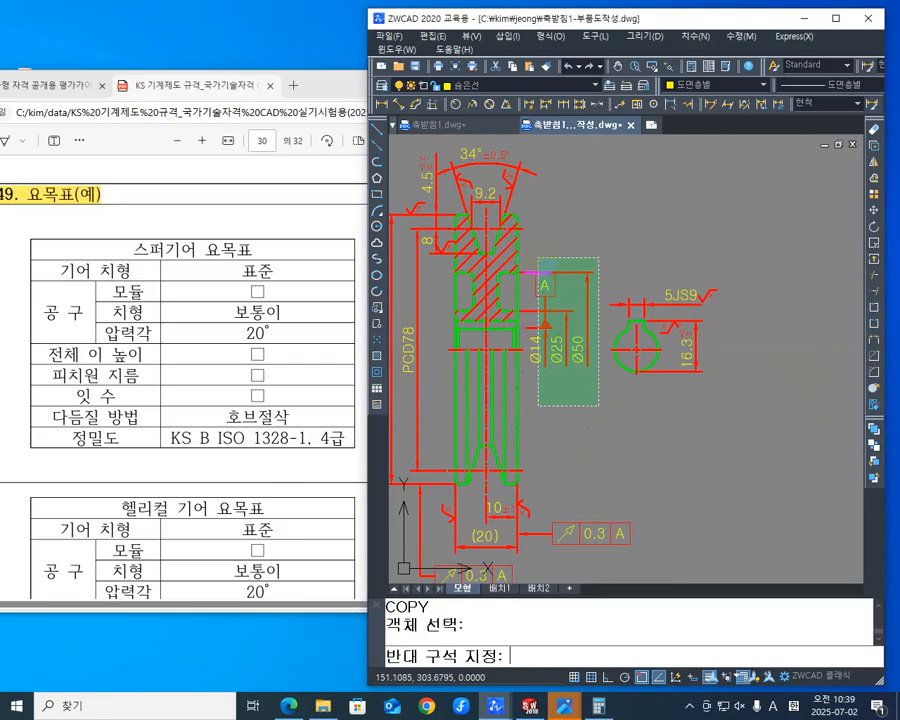
{"action": "left_click", "coordinate": [531, 258]}
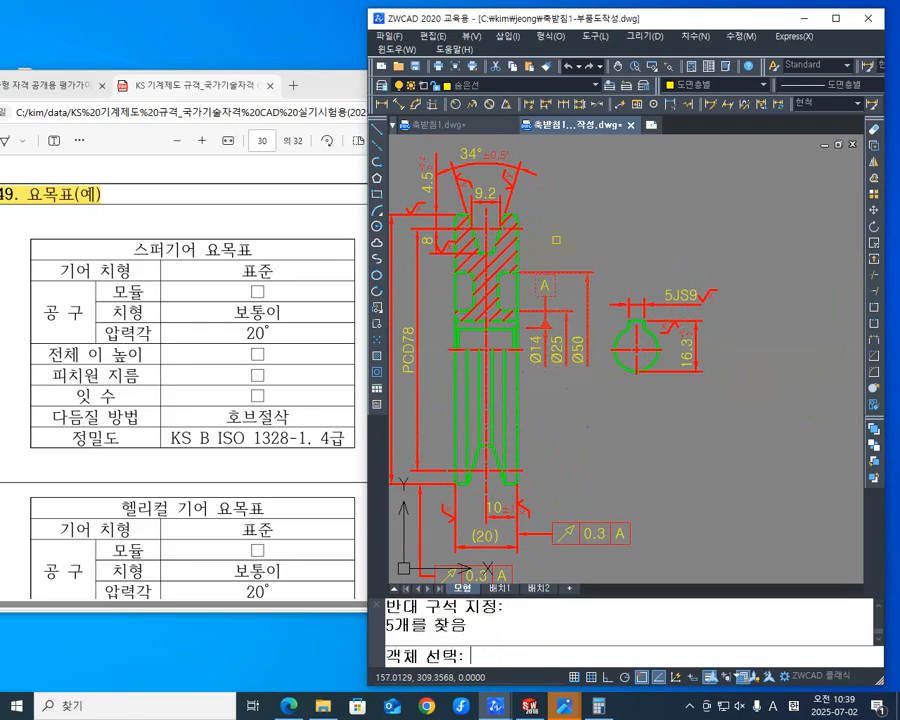
{"action": "key", "text": "Return"}
{"action": "left_click", "coordinate": [515, 341]}
{"action": "scroll", "coordinate": [515, 341], "scroll_direction": "up", "scroll_amount": 4}
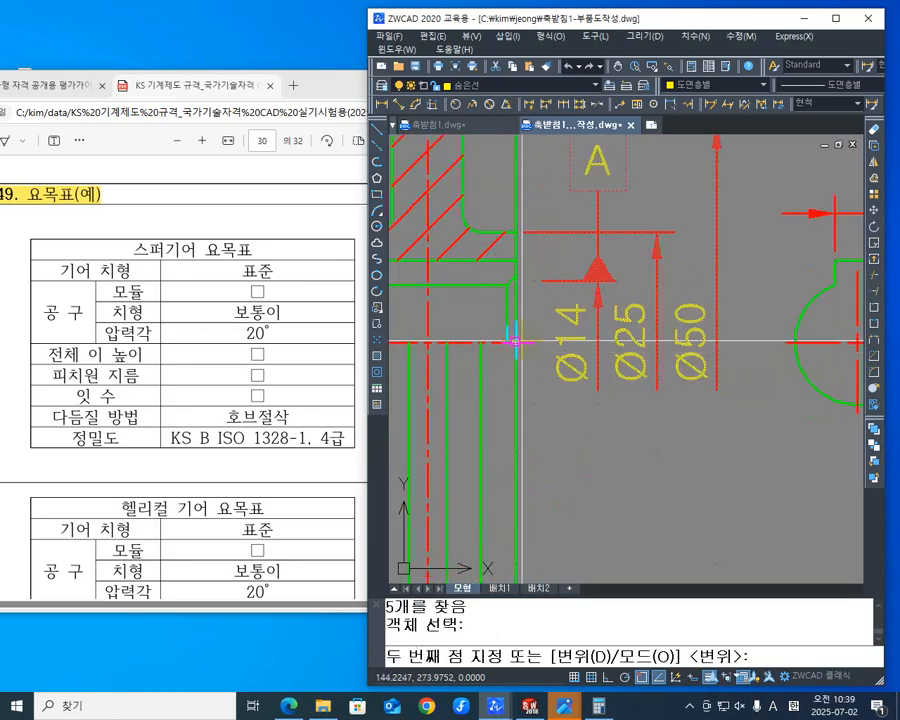
{"action": "left_click", "coordinate": [516, 342]}
{"action": "scroll", "coordinate": [786, 405], "scroll_direction": "down", "scroll_amount": 5}
{"action": "middle_click_drag", "start_coordinate": [786, 405], "coordinate": [278, 377]}
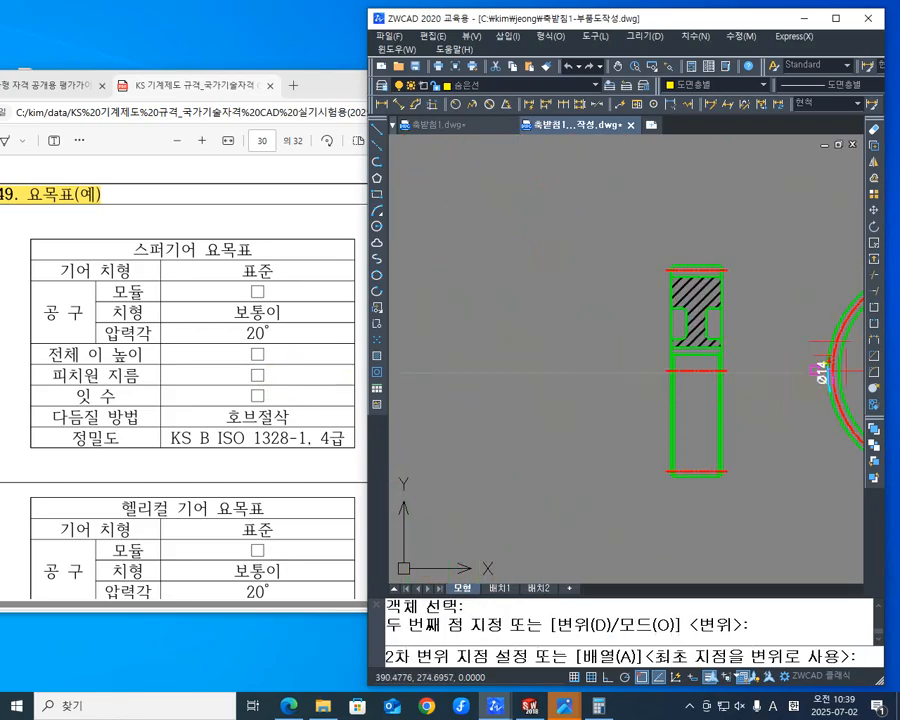
{"action": "scroll", "coordinate": [741, 376], "scroll_direction": "up", "scroll_amount": 4}
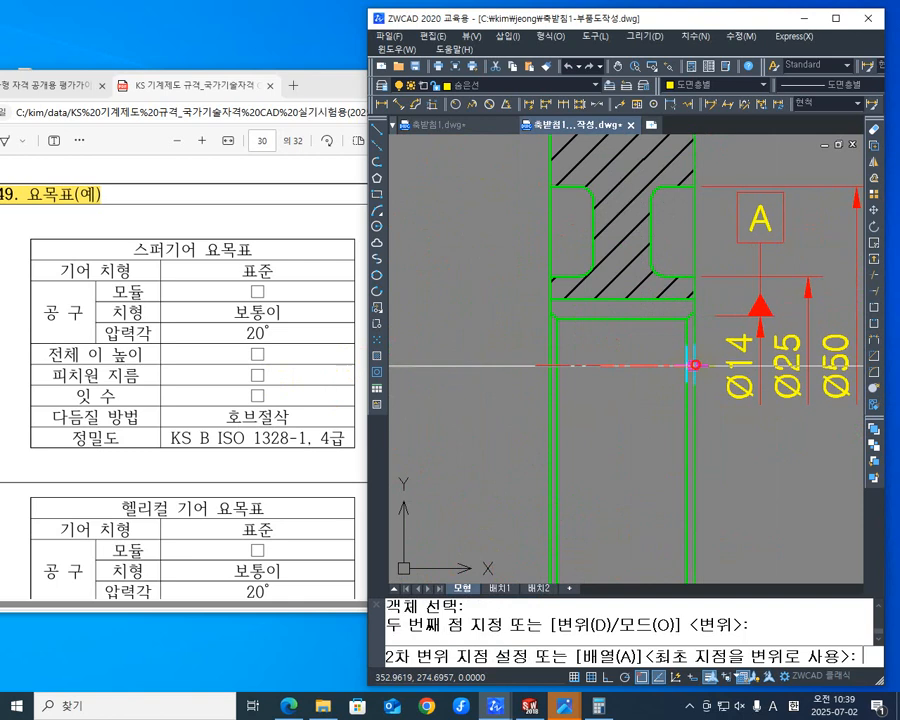
{"action": "left_click", "coordinate": [694, 366]}
{"action": "scroll", "coordinate": [650, 375], "scroll_direction": "down", "scroll_amount": 3}
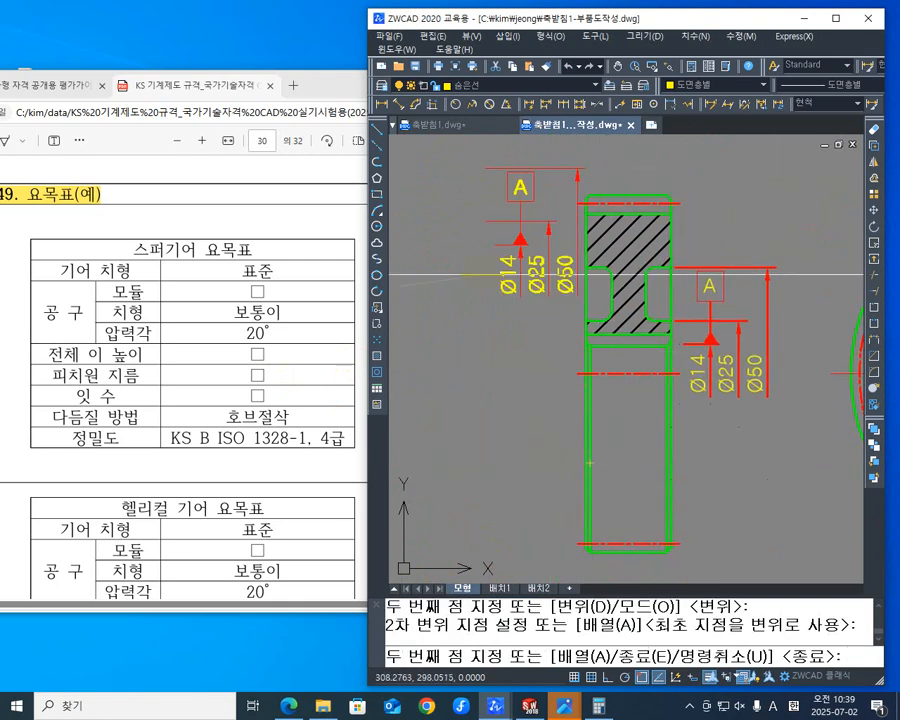
{"action": "key", "text": "Escape"}
Step: Make 중심선 the current layer
{"action": "left_click", "coordinate": [576, 87]}
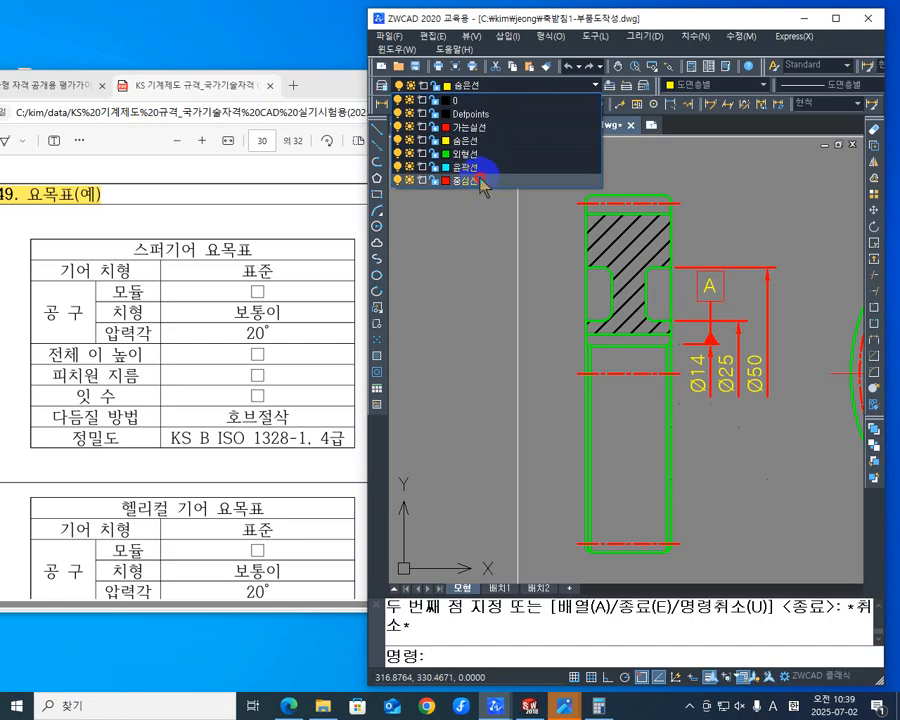
{"action": "left_click", "coordinate": [479, 181]}
{"action": "middle_click_drag", "start_coordinate": [621, 470], "coordinate": [621, 422]}
{"action": "key", "text": "Escape"}
{"action": "key", "text": "Escape"}
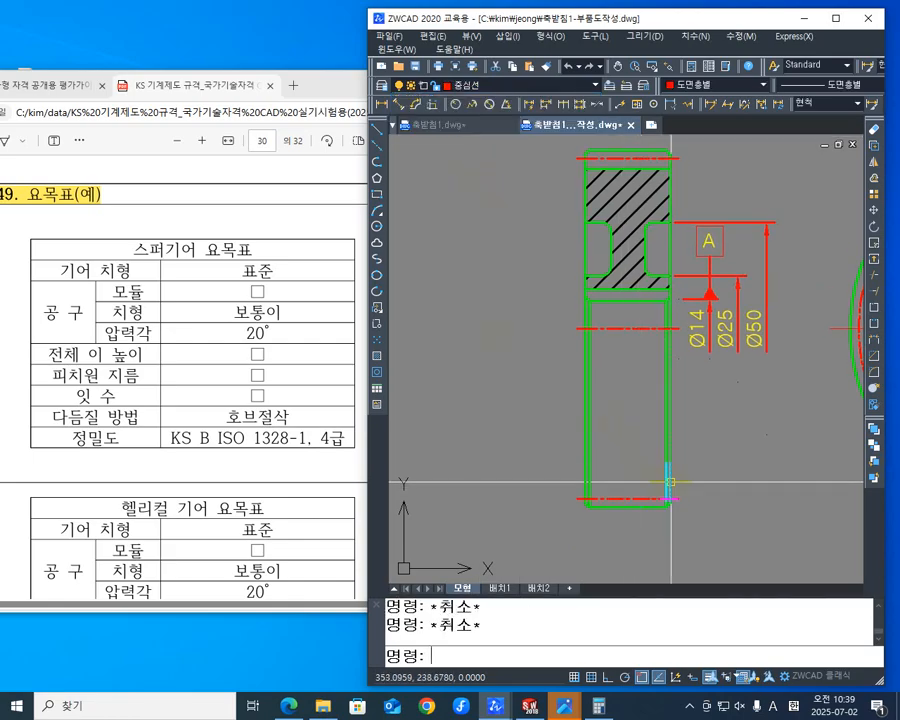
Step: Change the letter of the copied datum symbol beside the gear section to B
{"action": "middle_click_drag", "start_coordinate": [671, 481], "coordinate": [627, 513]}
{"action": "middle_click_drag", "start_coordinate": [668, 381], "coordinate": [632, 417]}
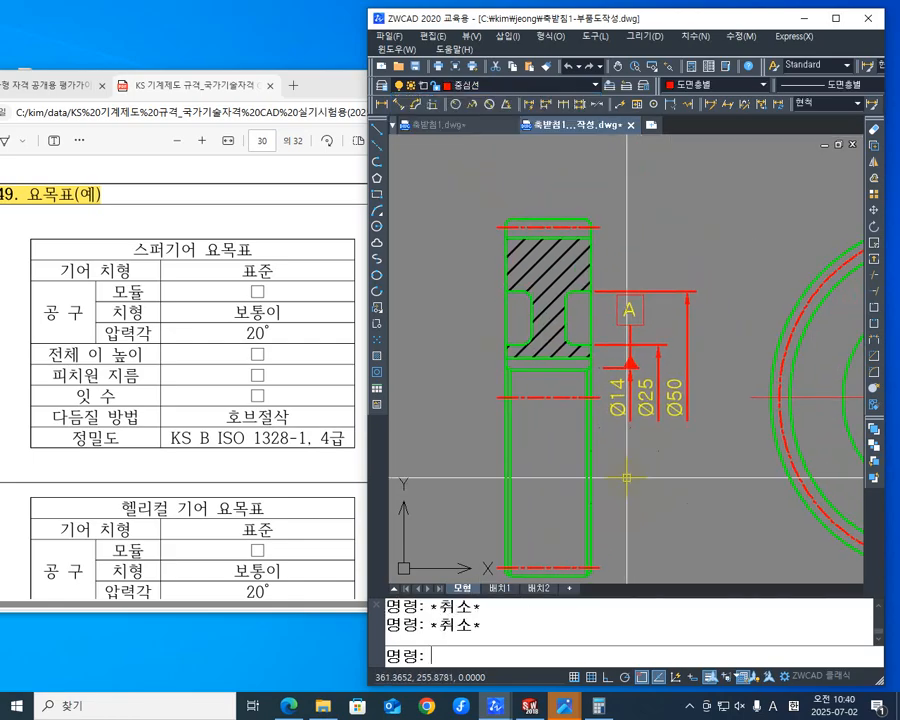
{"action": "type", "text": "ED"}
{"action": "key", "text": "Return"}
{"action": "scroll", "coordinate": [632, 340], "scroll_direction": "up", "scroll_amount": 2}
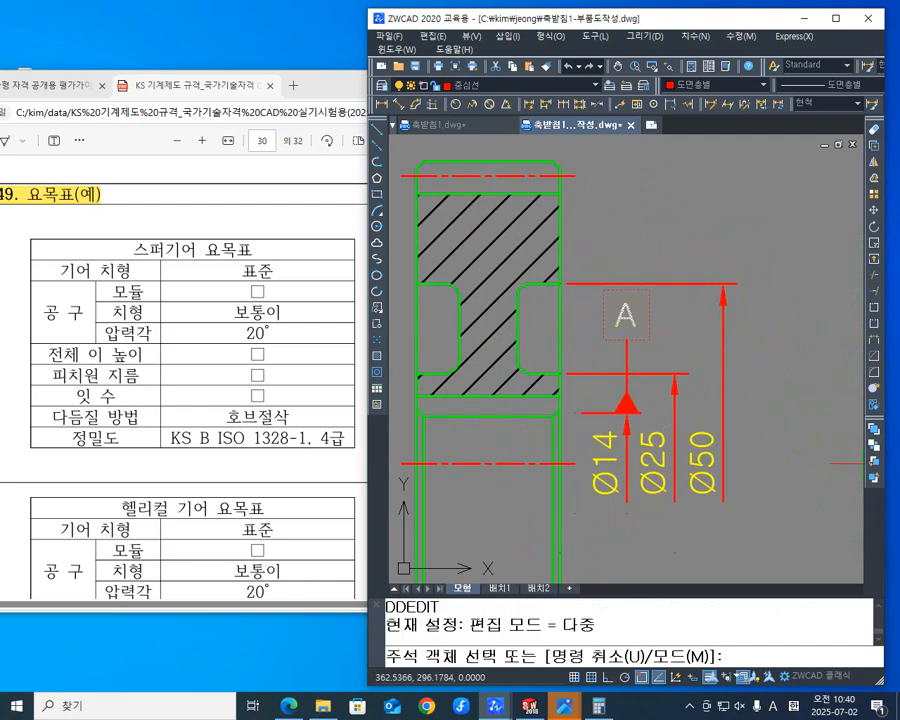
{"action": "left_click", "coordinate": [630, 320]}
{"action": "double_click", "coordinate": [426, 369]}
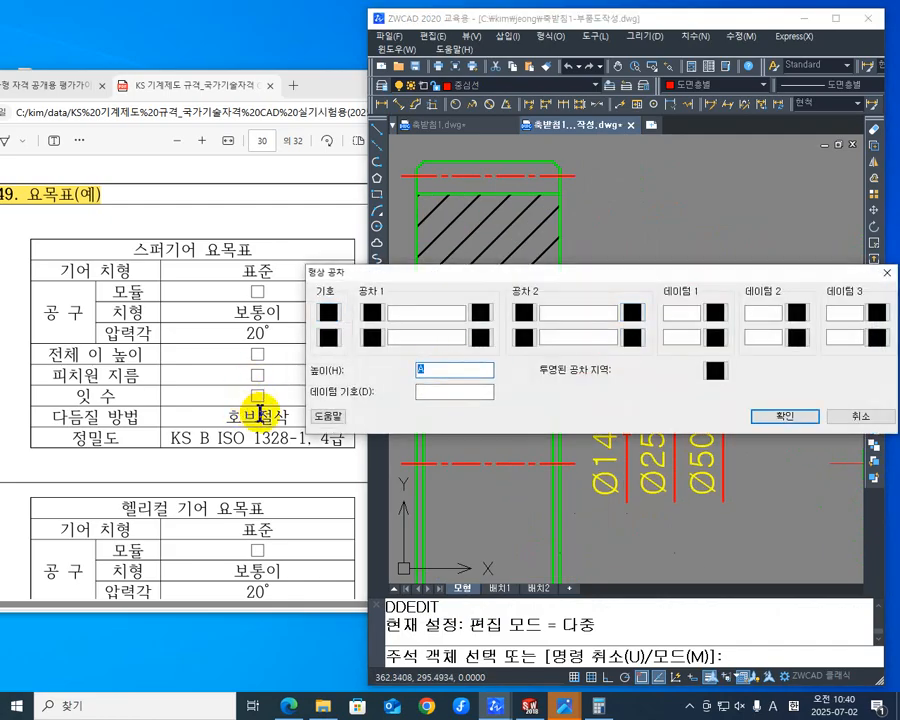
{"action": "type", "text": "B"}
{"action": "left_click", "coordinate": [787, 415]}
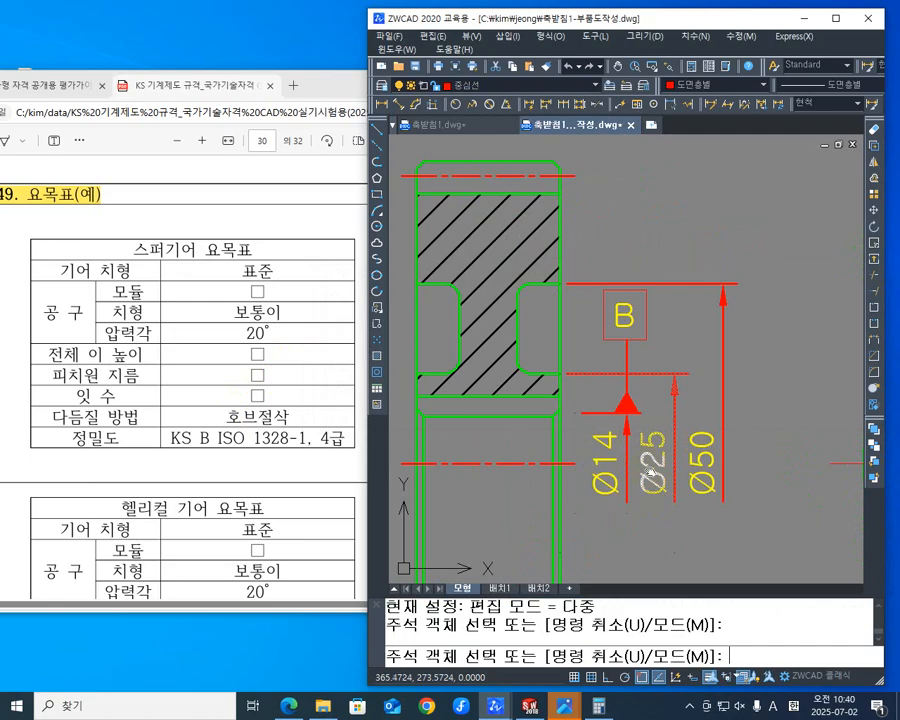
{"action": "scroll", "coordinate": [580, 420], "scroll_direction": "down", "scroll_amount": 3}
{"action": "scroll", "coordinate": [578, 418], "scroll_direction": "up", "scroll_amount": 2}
{"action": "key", "text": "Escape"}
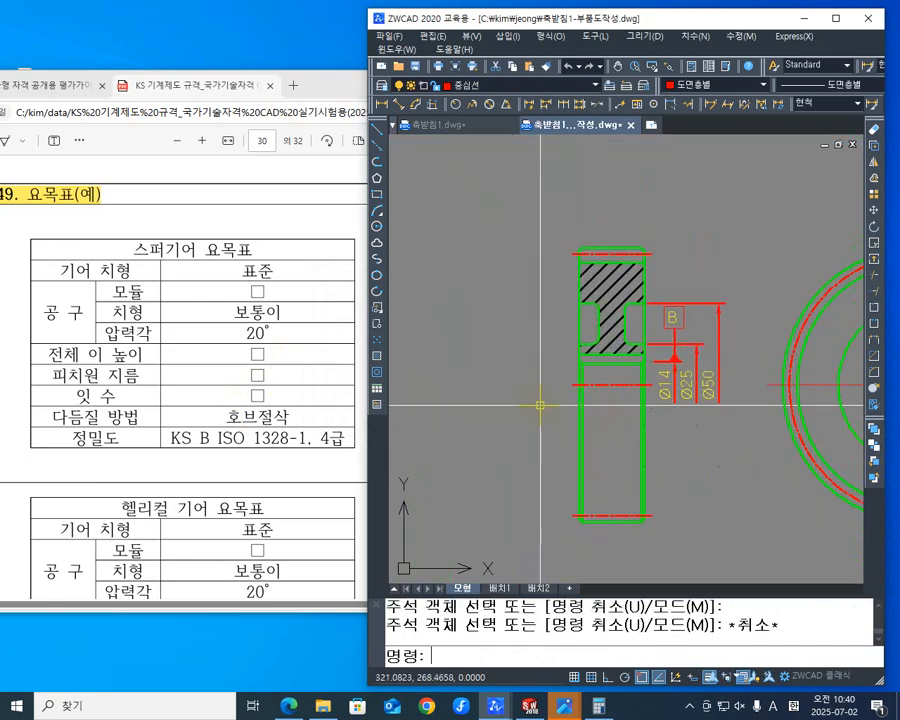
Step: Make layer 0 current and add a vertical linear dimension for the gear's pitch diameter on the left side of the section view
{"action": "left_click", "coordinate": [528, 86]}
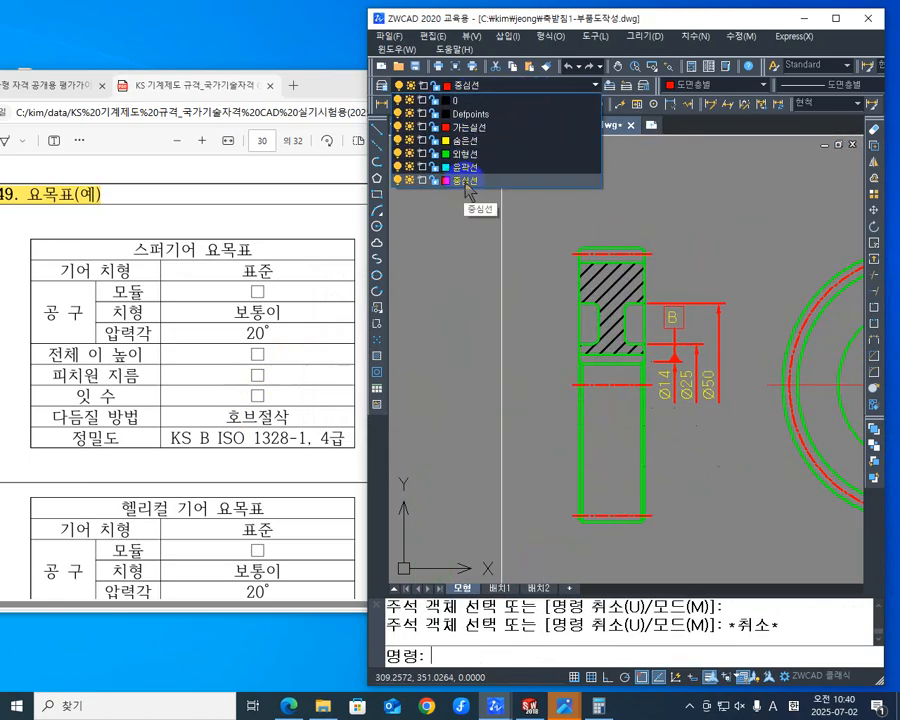
{"action": "left_click", "coordinate": [490, 101]}
{"action": "key", "text": "Escape"}
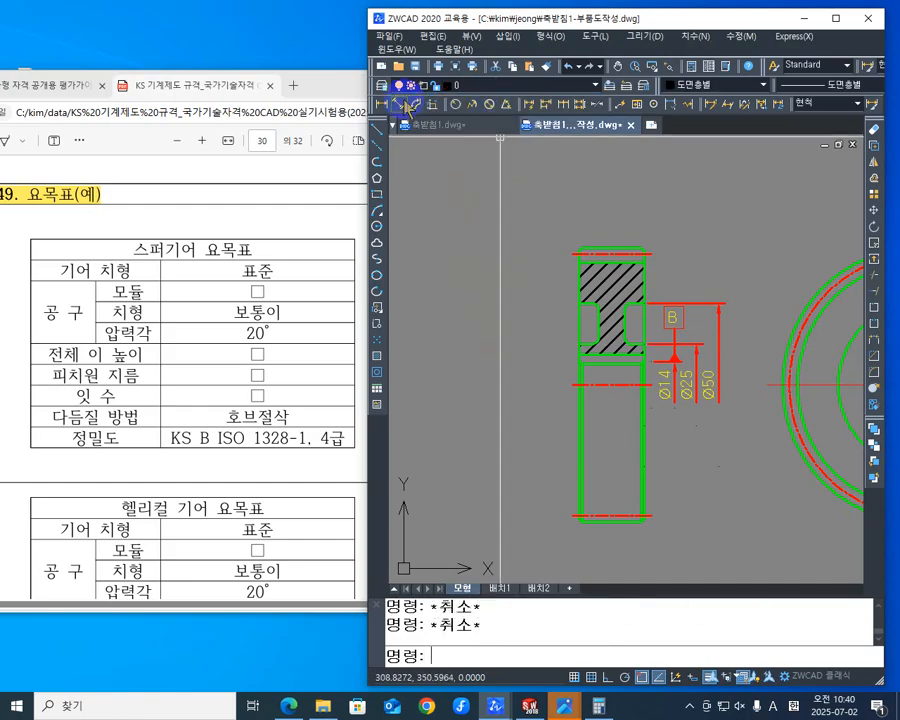
{"action": "left_click", "coordinate": [382, 104]}
{"action": "scroll", "coordinate": [528, 268], "scroll_direction": "up", "scroll_amount": 3}
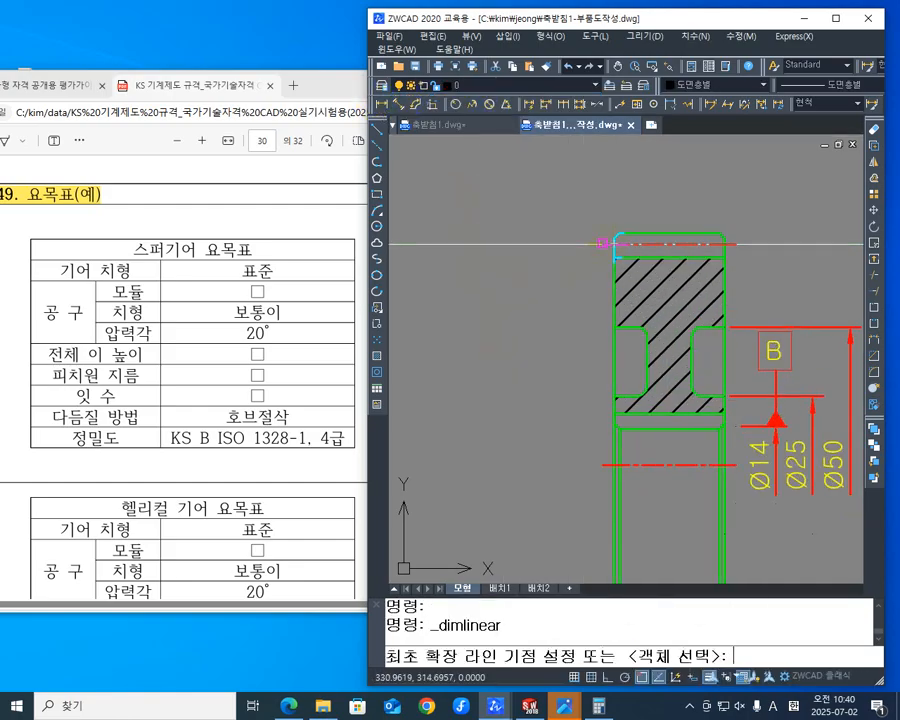
{"action": "left_click", "coordinate": [606, 244]}
{"action": "scroll", "coordinate": [582, 480], "scroll_direction": "down", "scroll_amount": 5}
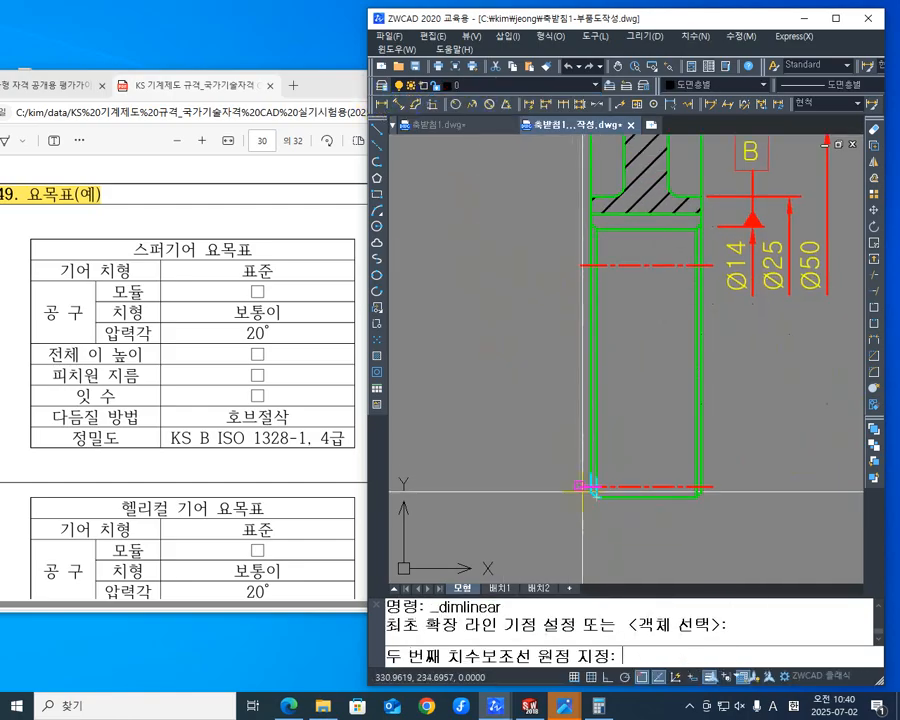
{"action": "left_click", "coordinate": [594, 490]}
{"action": "scroll", "coordinate": [526, 424], "scroll_direction": "down", "scroll_amount": 2}
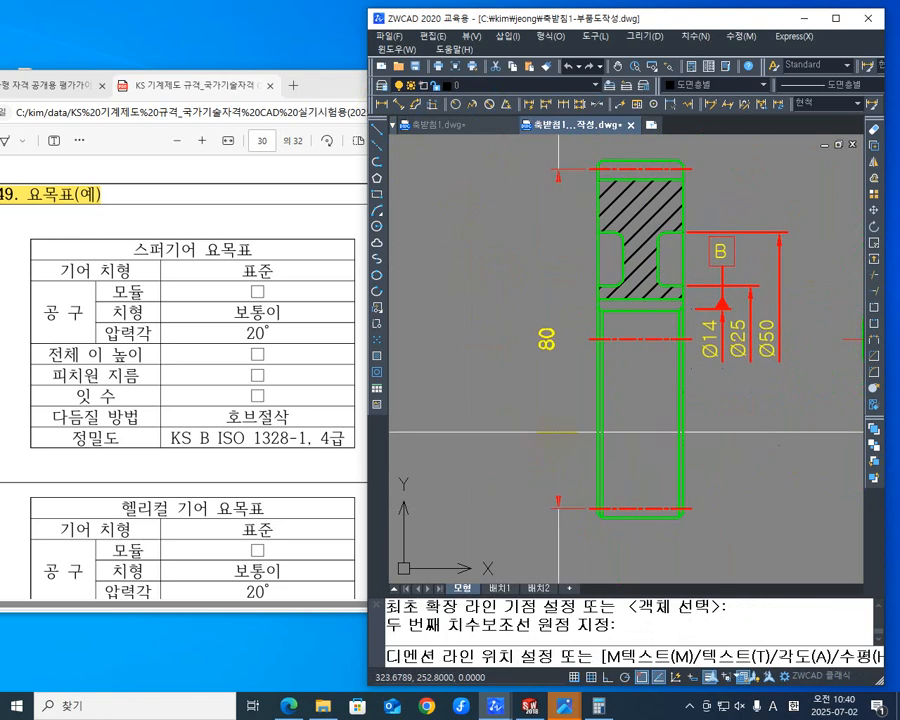
{"action": "left_click", "coordinate": [556, 445]}
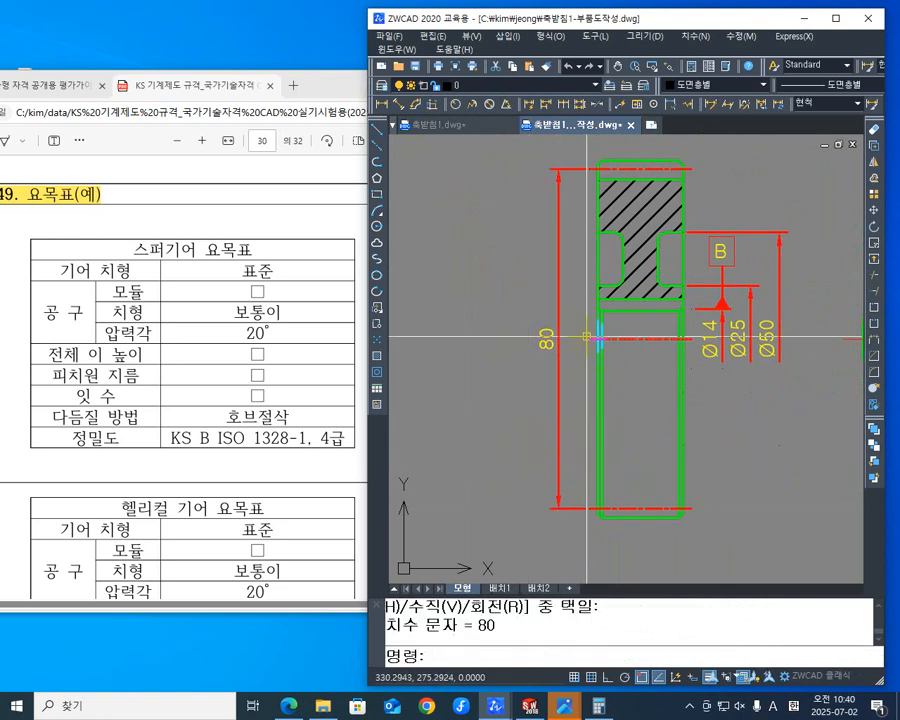
Step: Add a vertical linear dimension for the gear's outside diameter, placed outside the pitch diameter dimension
{"action": "scroll", "coordinate": [540, 430], "scroll_direction": "up", "scroll_amount": 4}
{"action": "key", "text": "Return"}
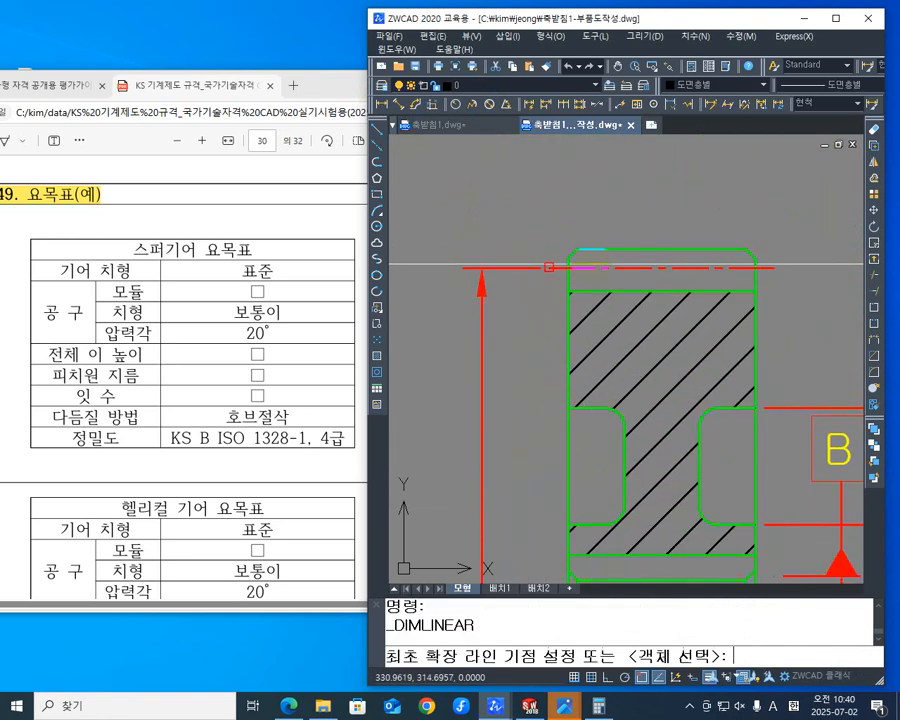
{"action": "left_click", "coordinate": [579, 251]}
{"action": "scroll", "coordinate": [520, 340], "scroll_direction": "down", "scroll_amount": 4}
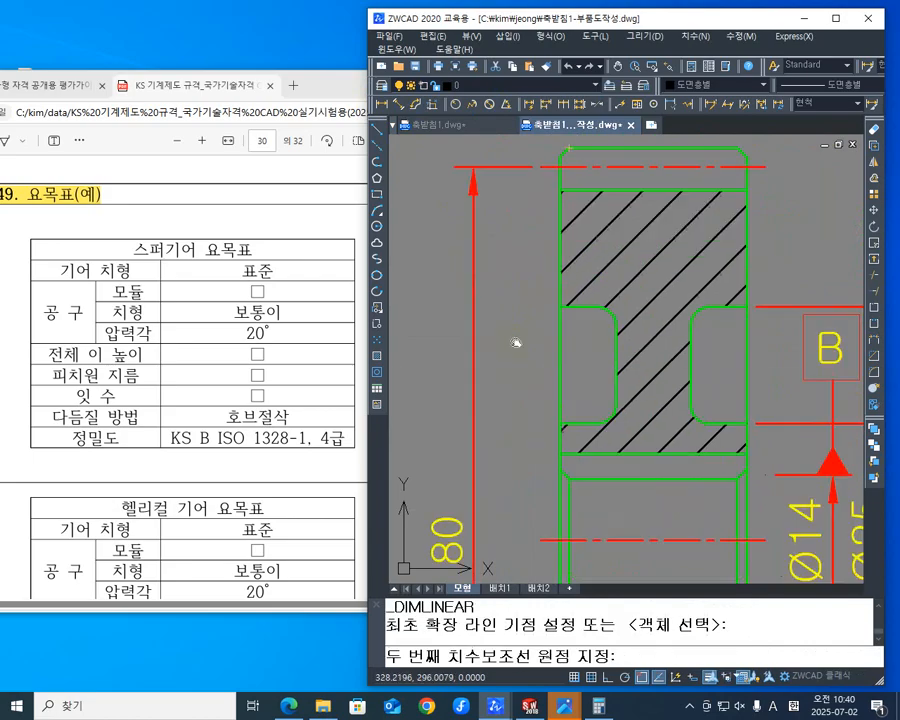
{"action": "scroll", "coordinate": [562, 440], "scroll_direction": "up", "scroll_amount": 5}
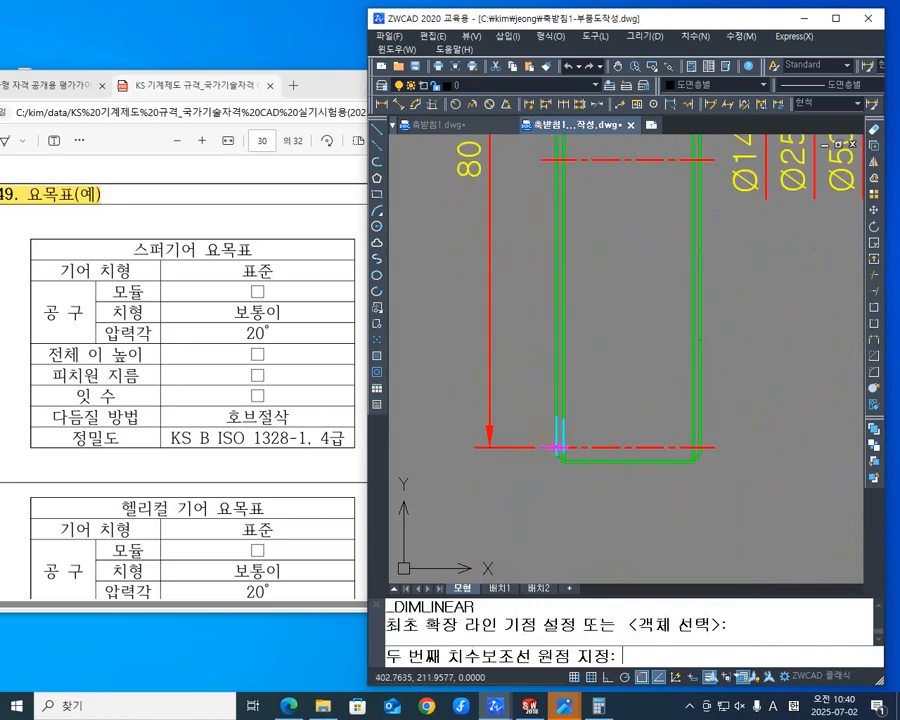
{"action": "left_click", "coordinate": [566, 466]}
{"action": "scroll", "coordinate": [480, 452], "scroll_direction": "down", "scroll_amount": 4}
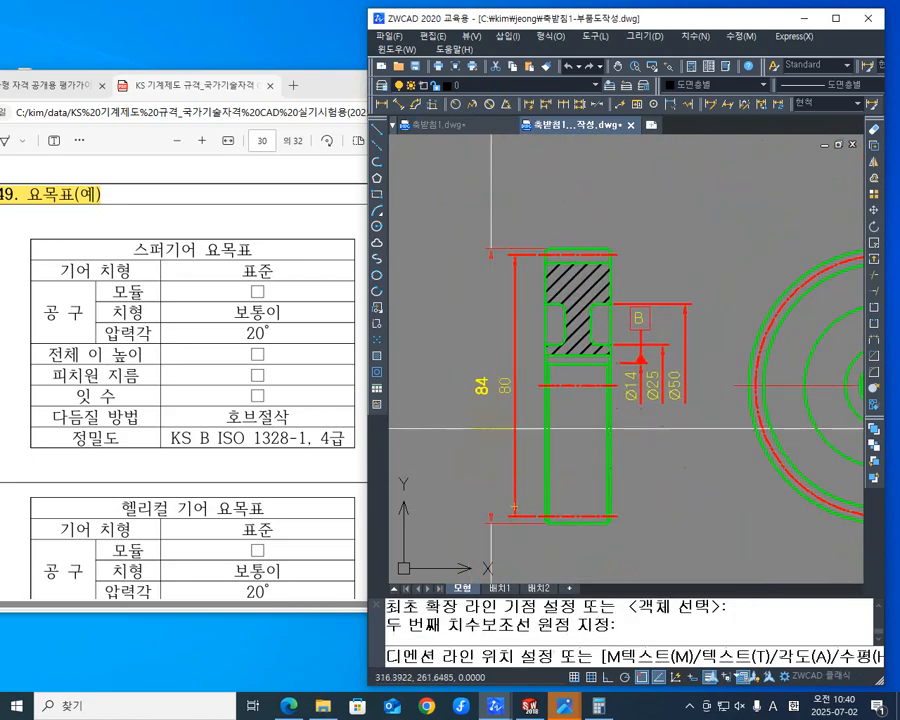
{"action": "left_click", "coordinate": [490, 428]}
{"action": "scroll", "coordinate": [600, 345], "scroll_direction": "up", "scroll_amount": 5}
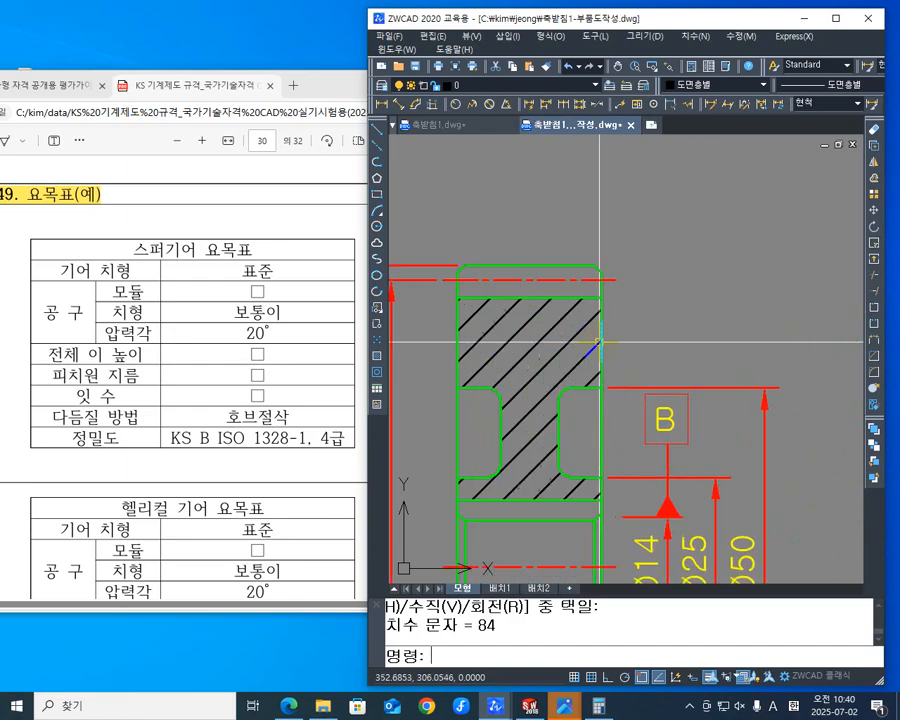
{"action": "middle_click_drag", "start_coordinate": [622, 345], "coordinate": [623, 352]}
{"action": "key", "text": "Escape"}
{"action": "key", "text": "Escape"}
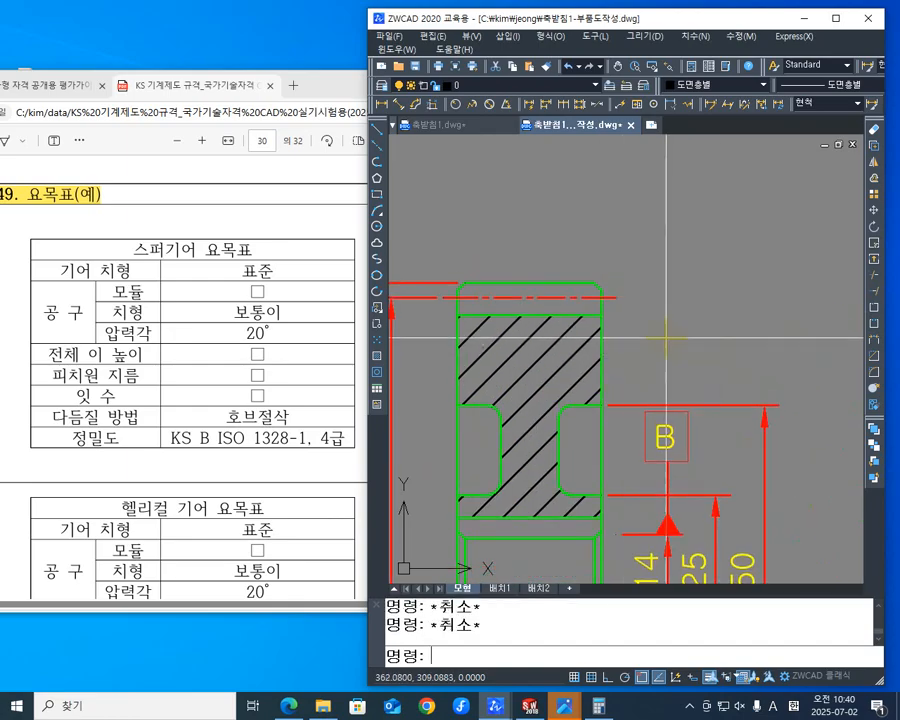
{"action": "middle_click_drag", "start_coordinate": [684, 319], "coordinate": [687, 349]}
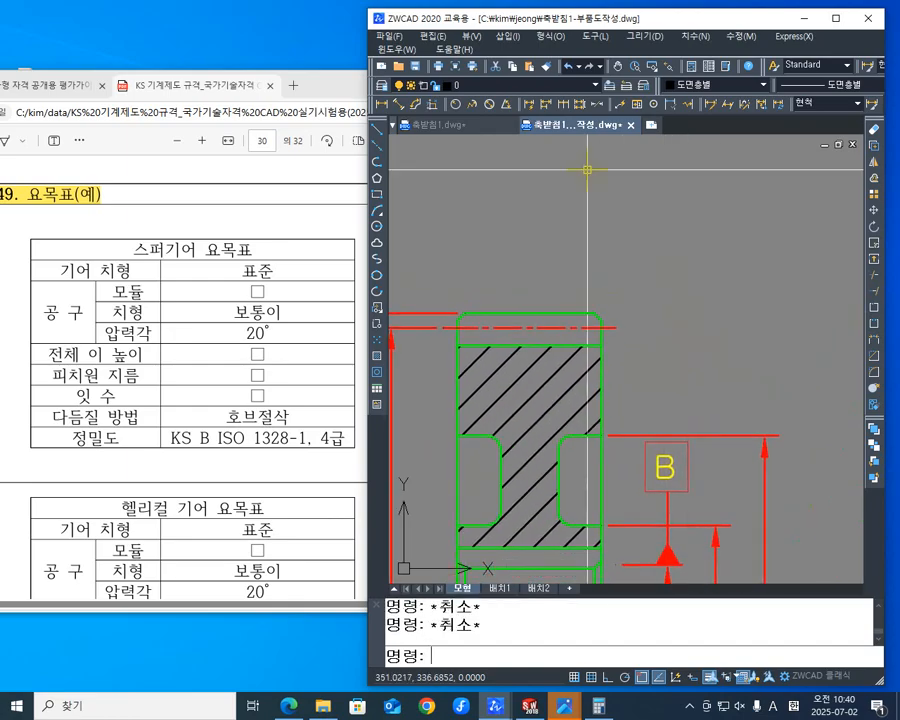
{"action": "left_click", "coordinate": [380, 106]}
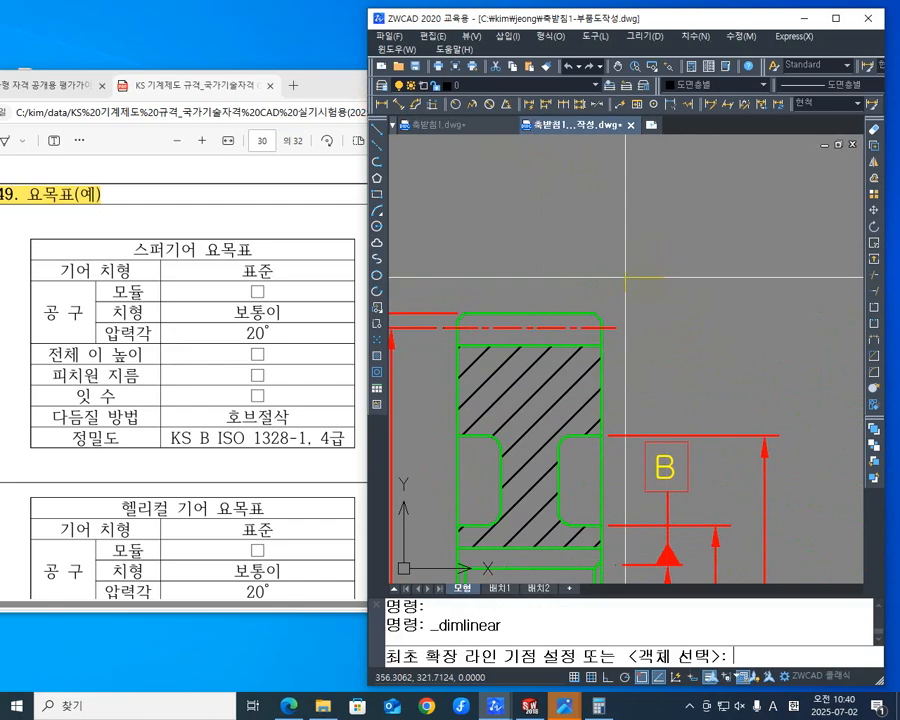
{"action": "left_click", "coordinate": [589, 310]}
{"action": "left_click", "coordinate": [600, 344]}
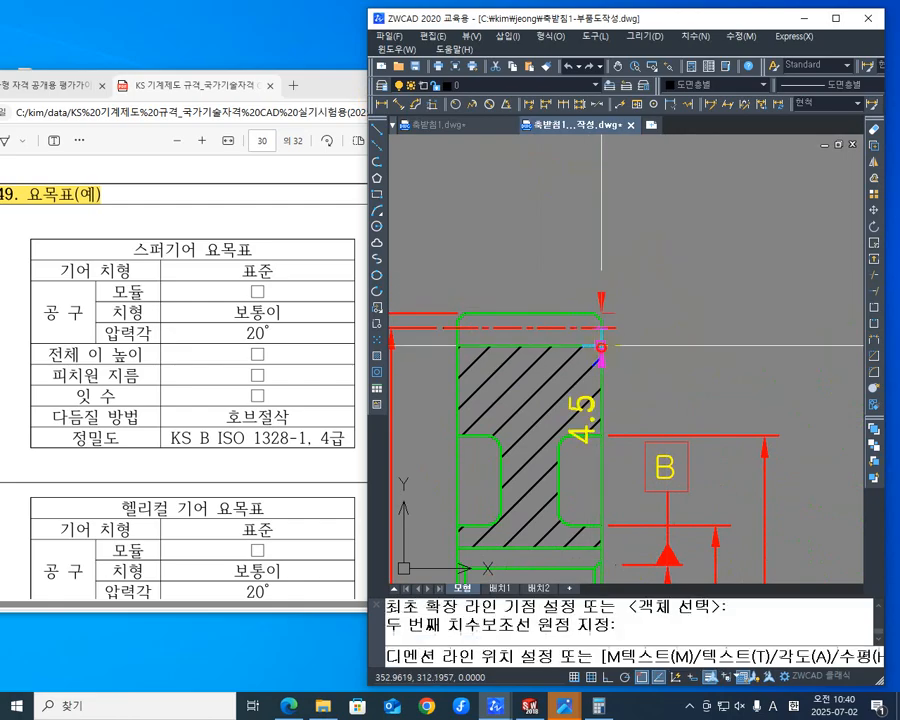
{"action": "key", "text": "Escape"}
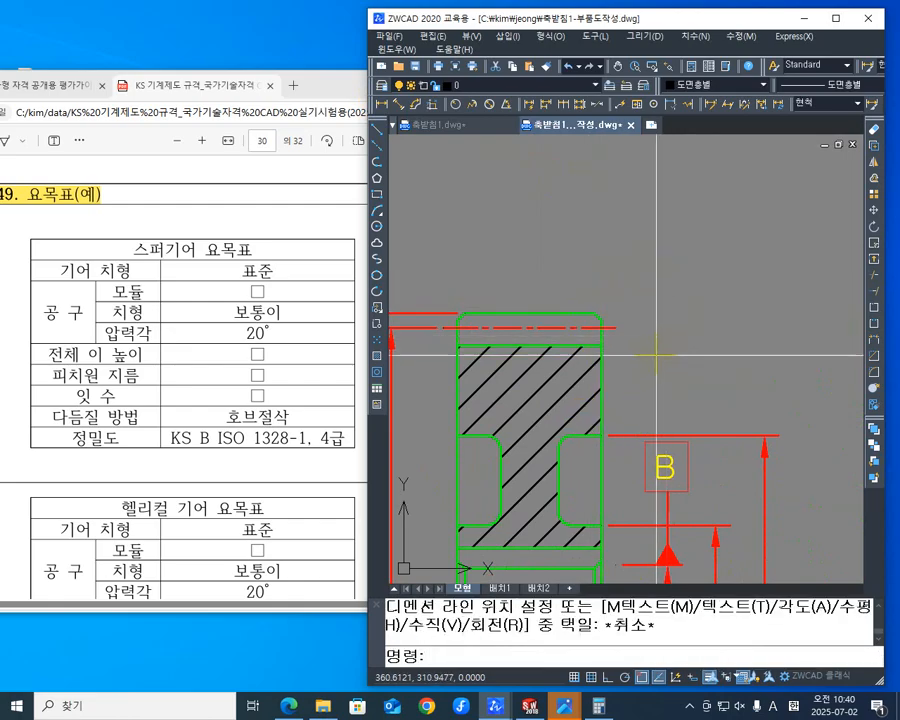
Step: Dimension the tooth height from the root line to the tip line, placing it to the right of the gear section
{"action": "key", "text": "Return"}
{"action": "left_click", "coordinate": [600, 344]}
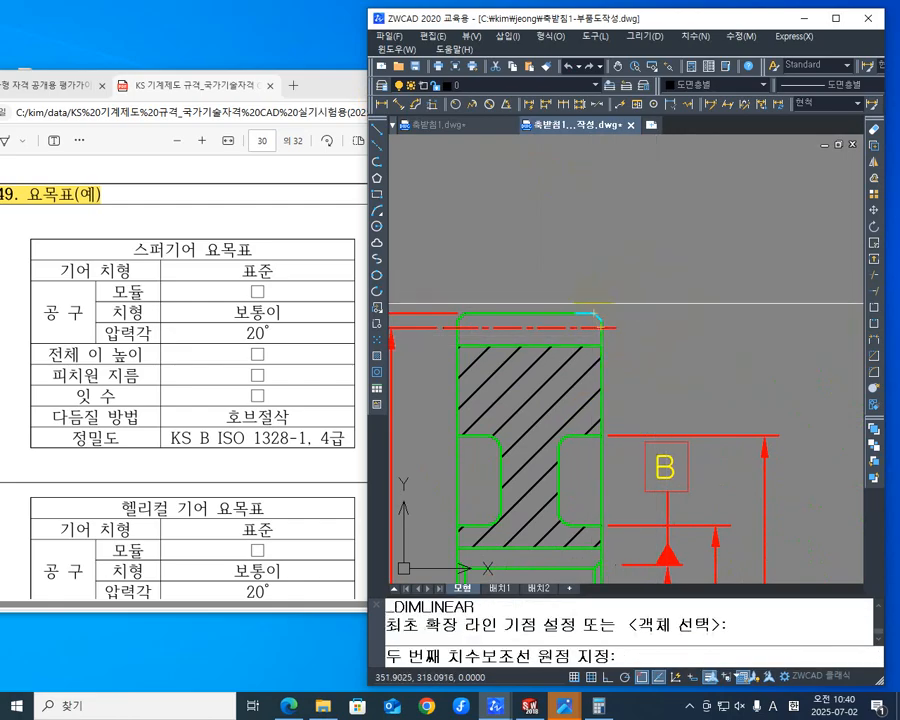
{"action": "left_click", "coordinate": [594, 313]}
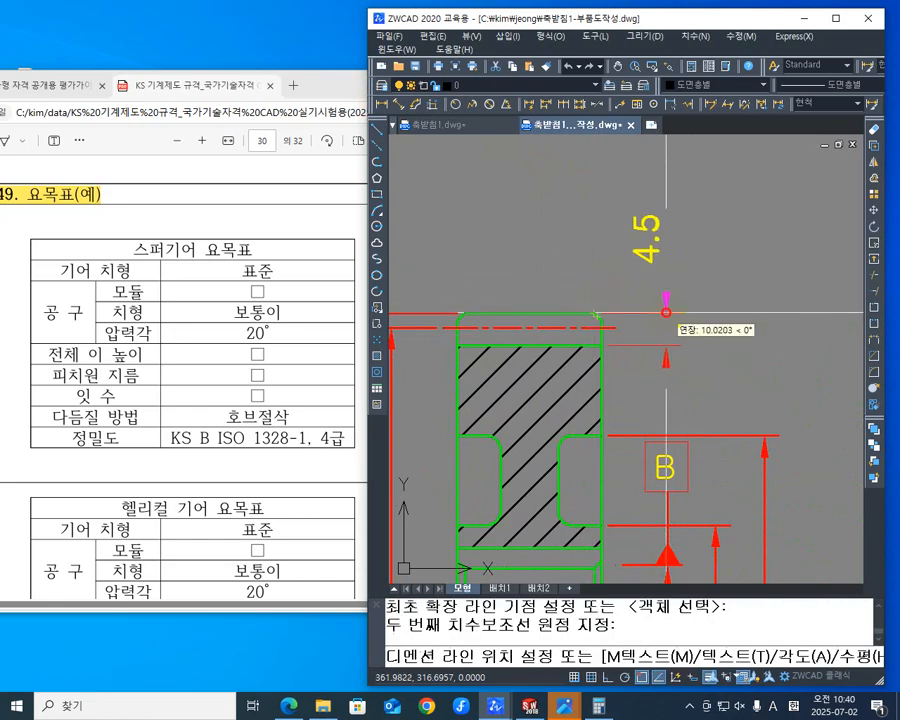
{"action": "left_click", "coordinate": [666, 312]}
{"action": "scroll", "coordinate": [614, 366], "scroll_direction": "down", "scroll_amount": 3}
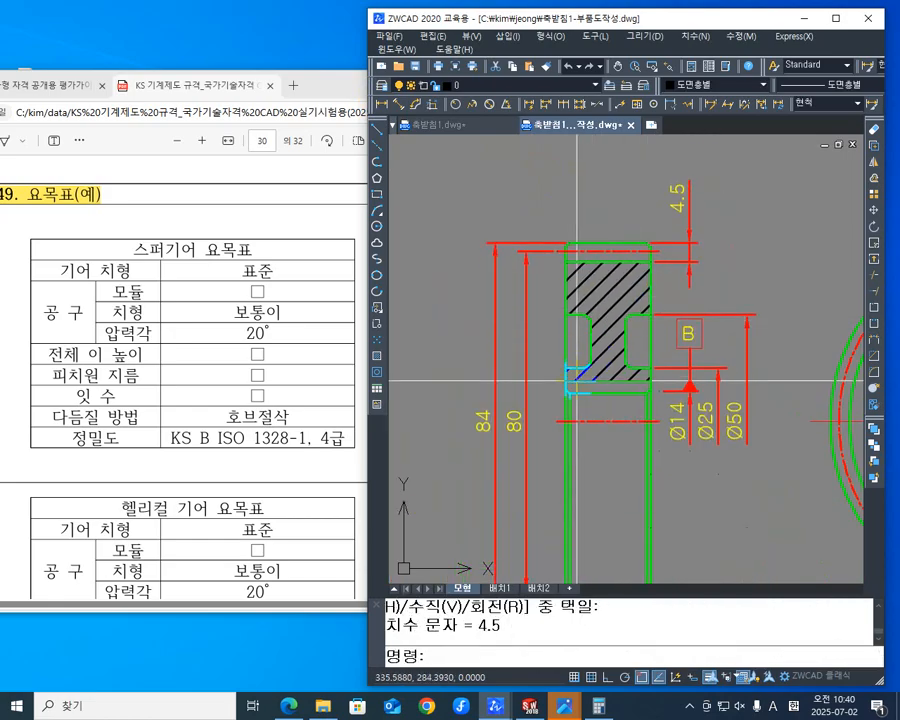
Step: Draw a vertical line through the middle of the gear section from the upper tip line to the lower one
{"action": "key", "text": "Escape"}
{"action": "key", "text": "Escape"}
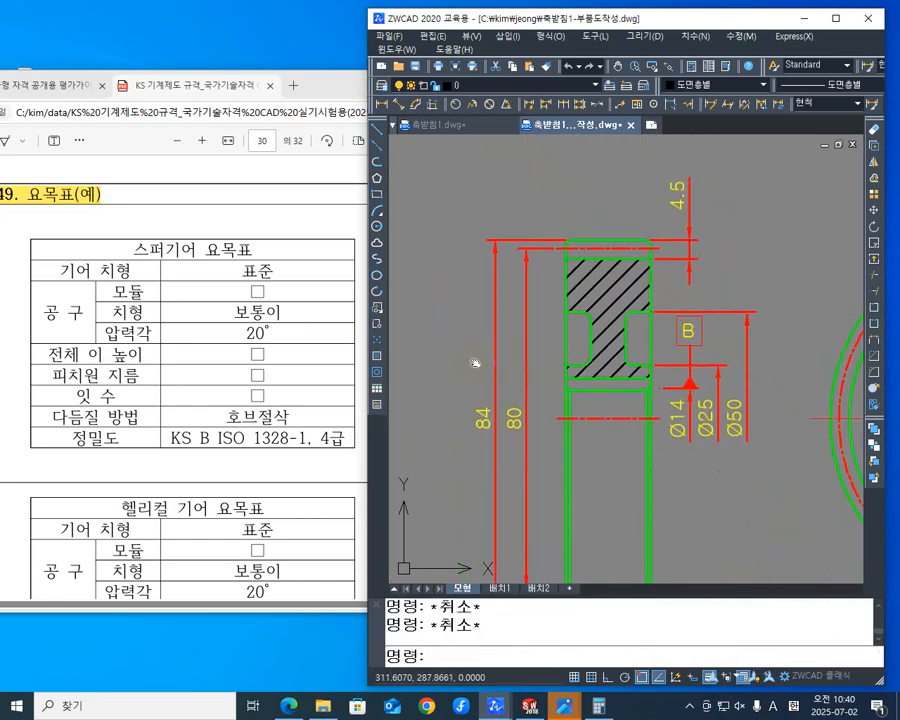
{"action": "mouse_move", "coordinate": [579, 310]}
{"action": "middle_mouse_down"}
{"action": "mouse_move", "coordinate": [583, 350]}
{"action": "mouse_move", "coordinate": [639, 374]}
{"action": "mouse_move", "coordinate": [641, 416]}
{"action": "middle_mouse_up"}
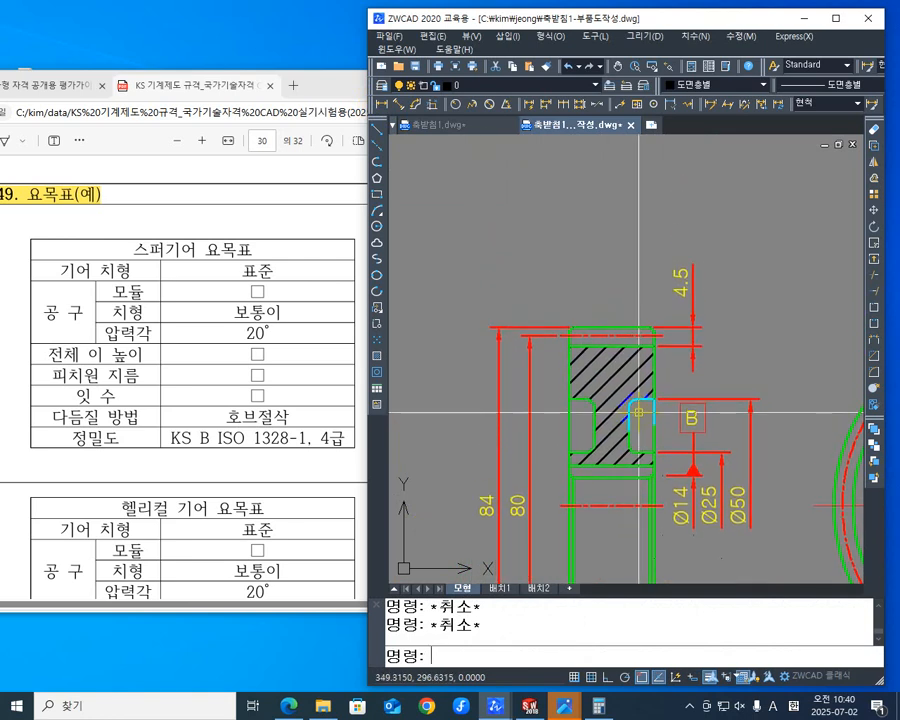
{"action": "scroll", "coordinate": [641, 413], "scroll_direction": "down", "scroll_amount": 4}
{"action": "scroll", "coordinate": [584, 291], "scroll_direction": "up", "scroll_amount": 4}
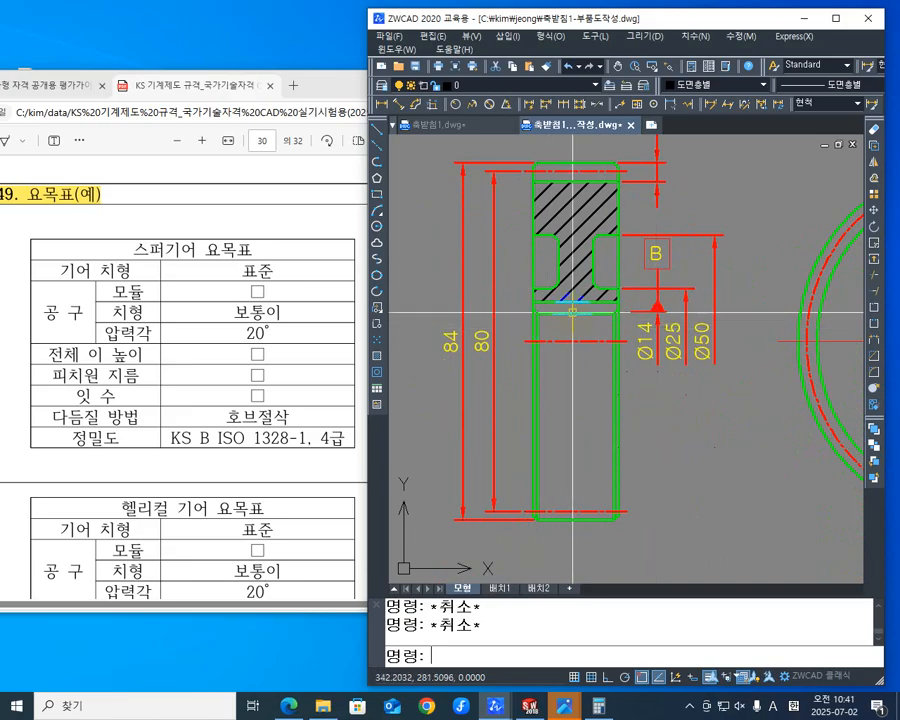
{"action": "type", "text": "l"}
{"action": "key", "text": "Return"}
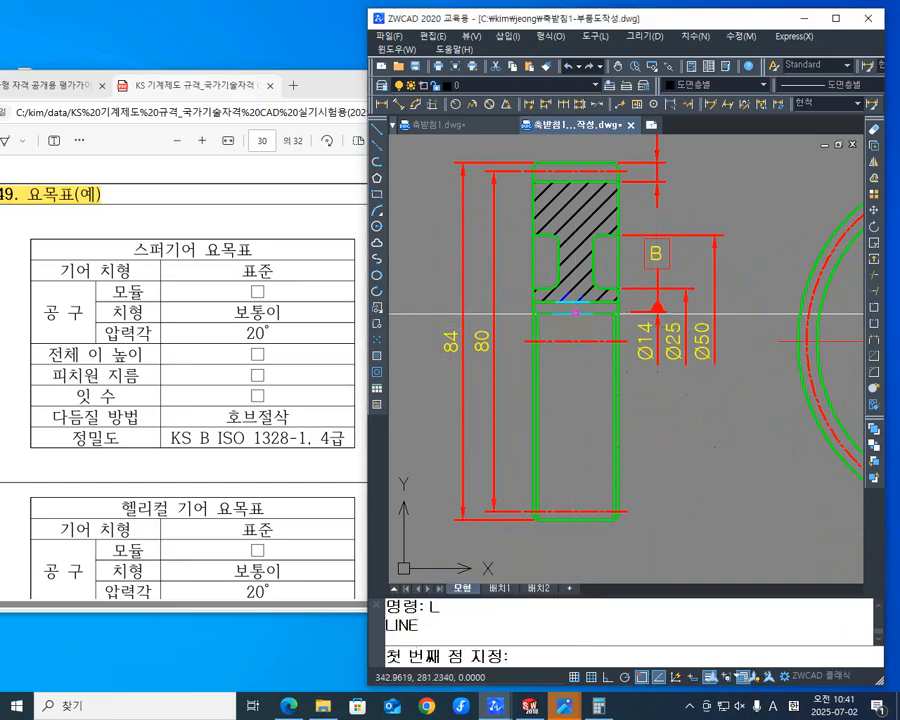
{"action": "left_click", "coordinate": [576, 162]}
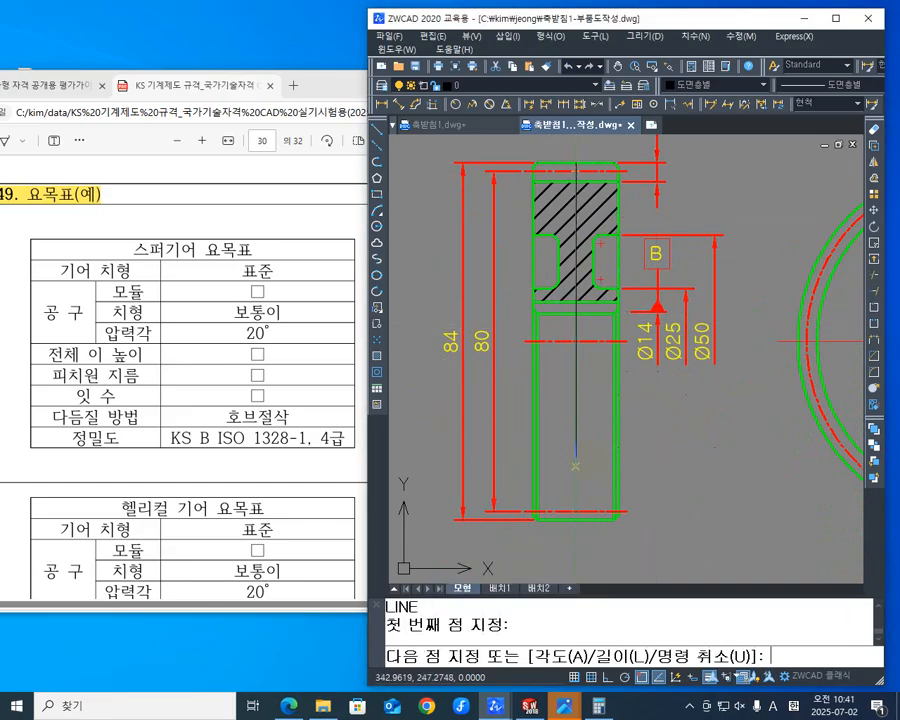
{"action": "left_click", "coordinate": [576, 519]}
{"action": "key", "text": "Escape"}
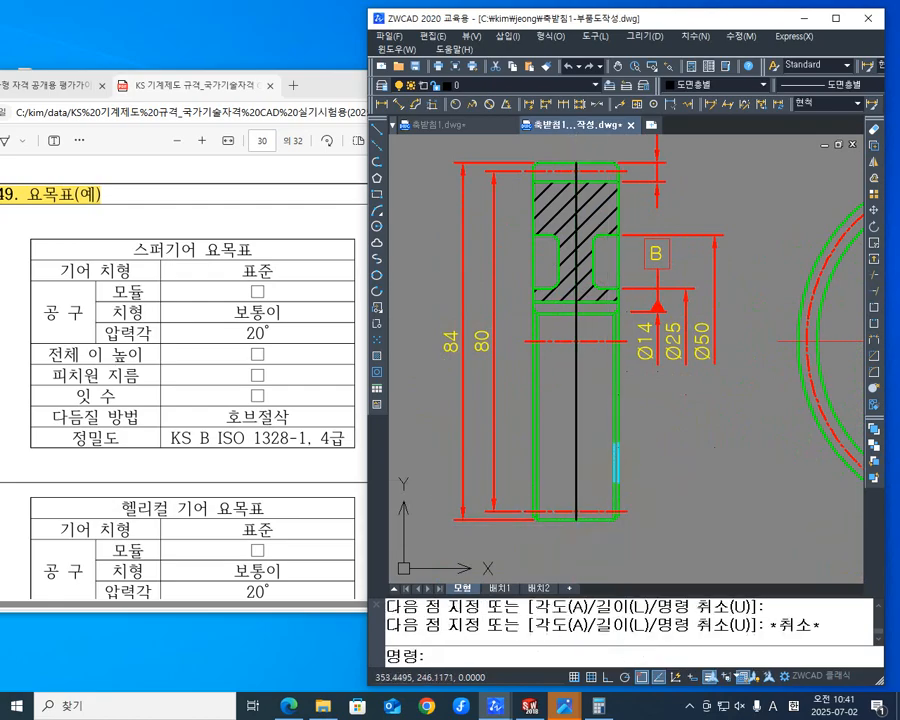
Step: Match the properties of the horizontal centreline onto the new vertical line in the gear section
{"action": "type", "text": "MA"}
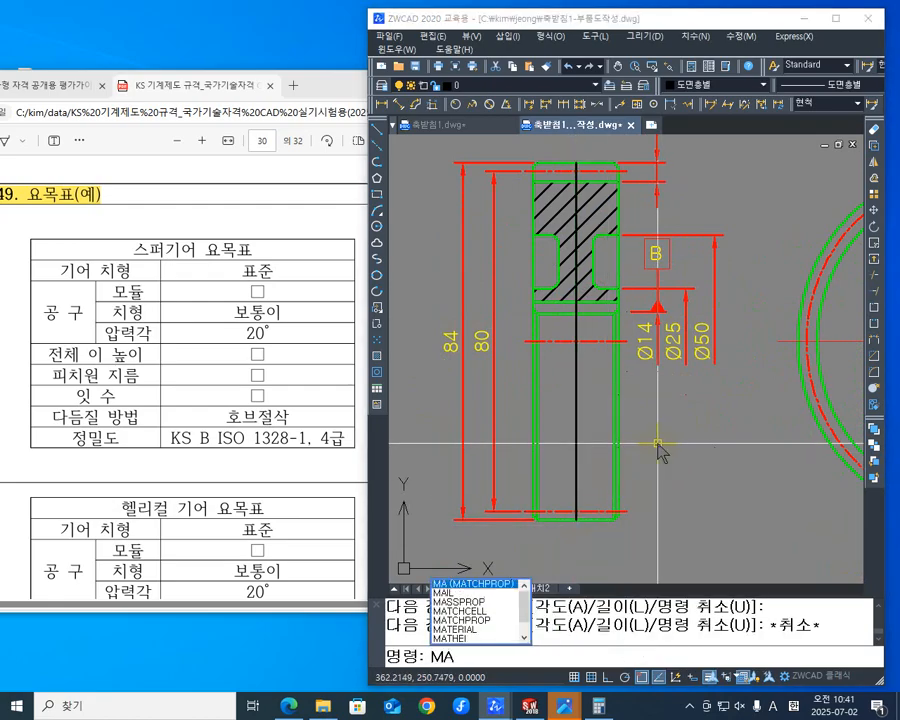
{"action": "key", "text": "Return"}
{"action": "left_click", "coordinate": [605, 344]}
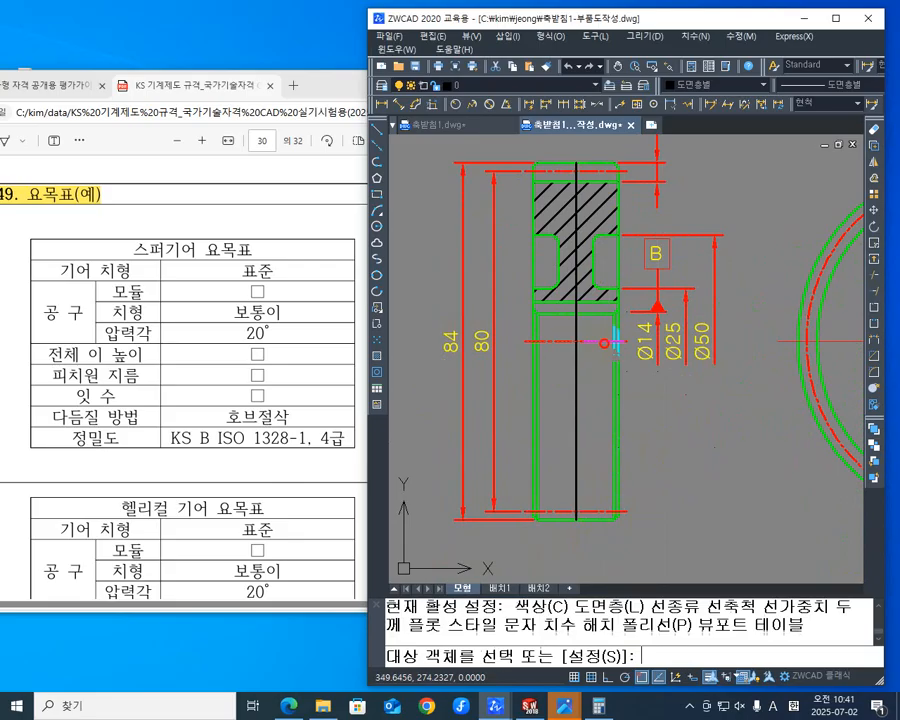
{"action": "left_click", "coordinate": [576, 390]}
{"action": "middle_click_drag", "start_coordinate": [578, 425], "coordinate": [580, 474]}
{"action": "key", "text": "Escape"}
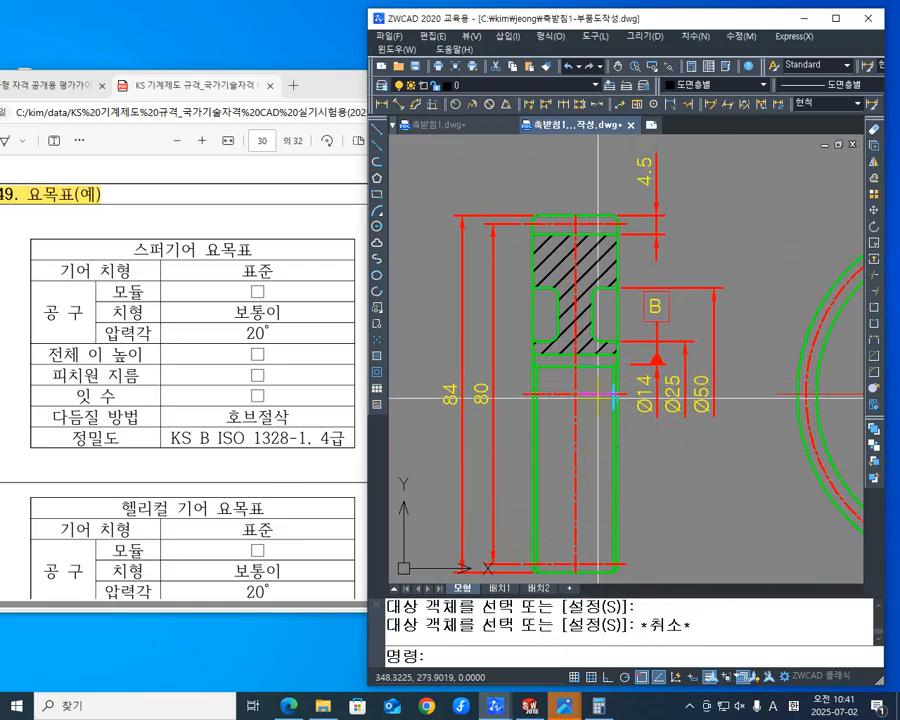
Step: Try to stretch the upper end of the vertical centreline about 3 mm beyond the gear's tip line
{"action": "scroll", "coordinate": [576, 225], "scroll_direction": "up", "scroll_amount": 3}
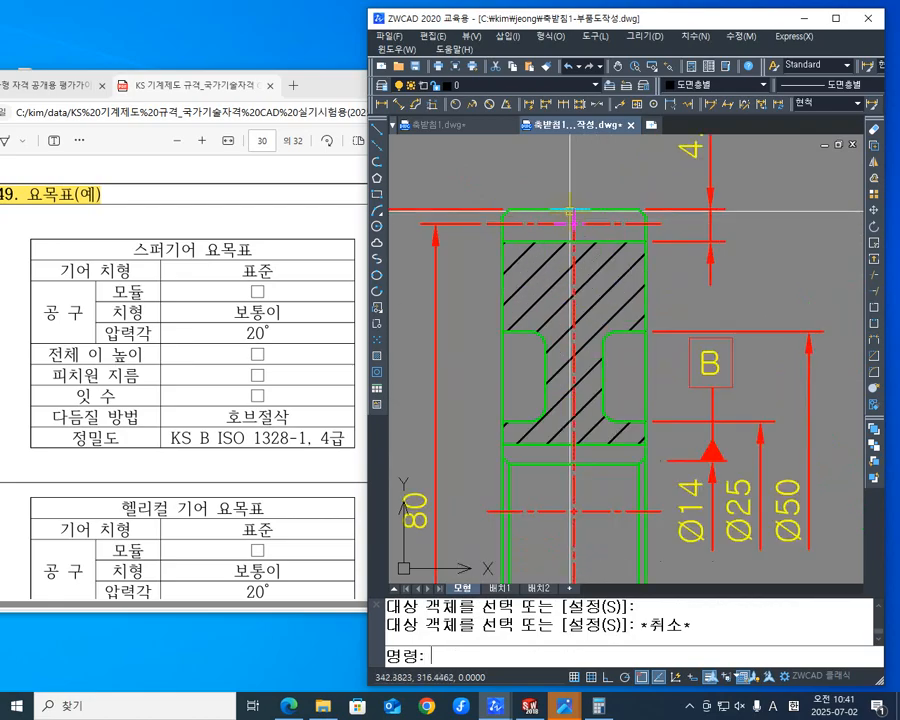
{"action": "middle_click_drag", "start_coordinate": [573, 214], "coordinate": [573, 299]}
{"action": "left_click", "coordinate": [573, 300]}
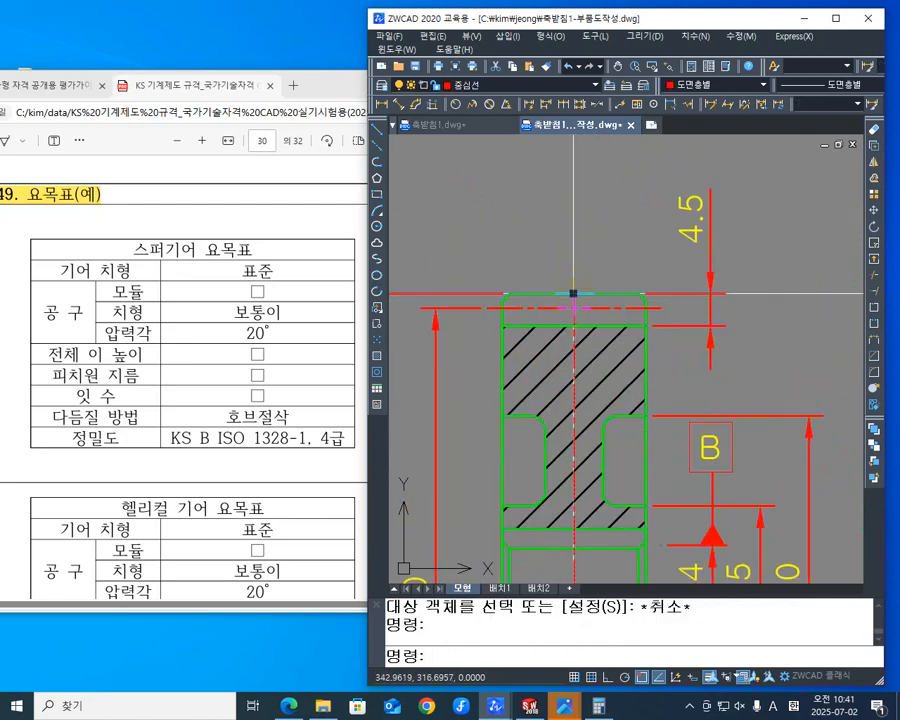
{"action": "left_click", "coordinate": [574, 291]}
{"action": "left_click", "coordinate": [574, 292]}
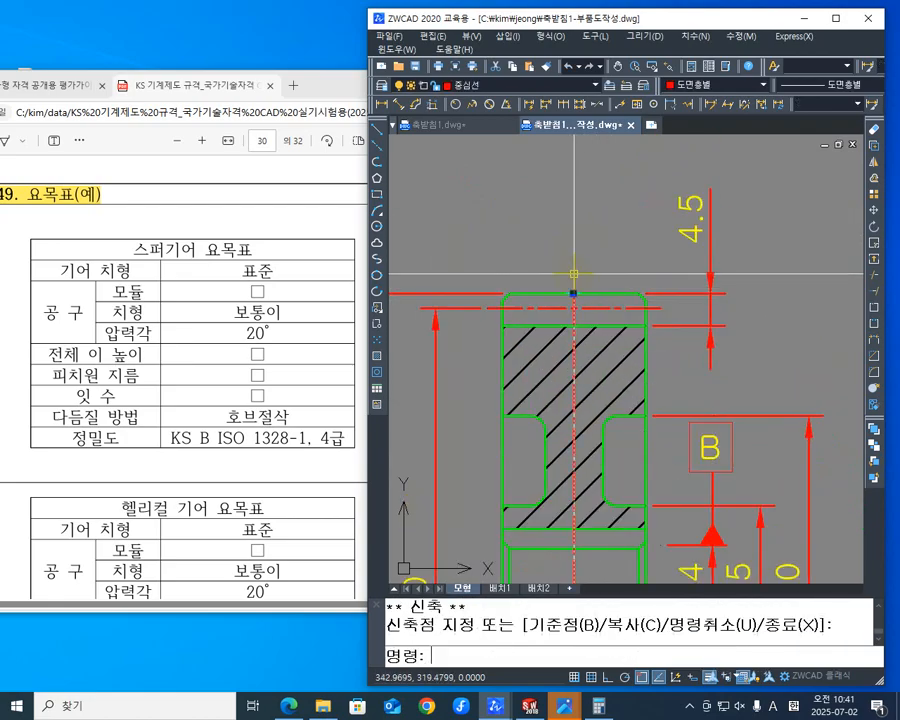
{"action": "left_click", "coordinate": [575, 292]}
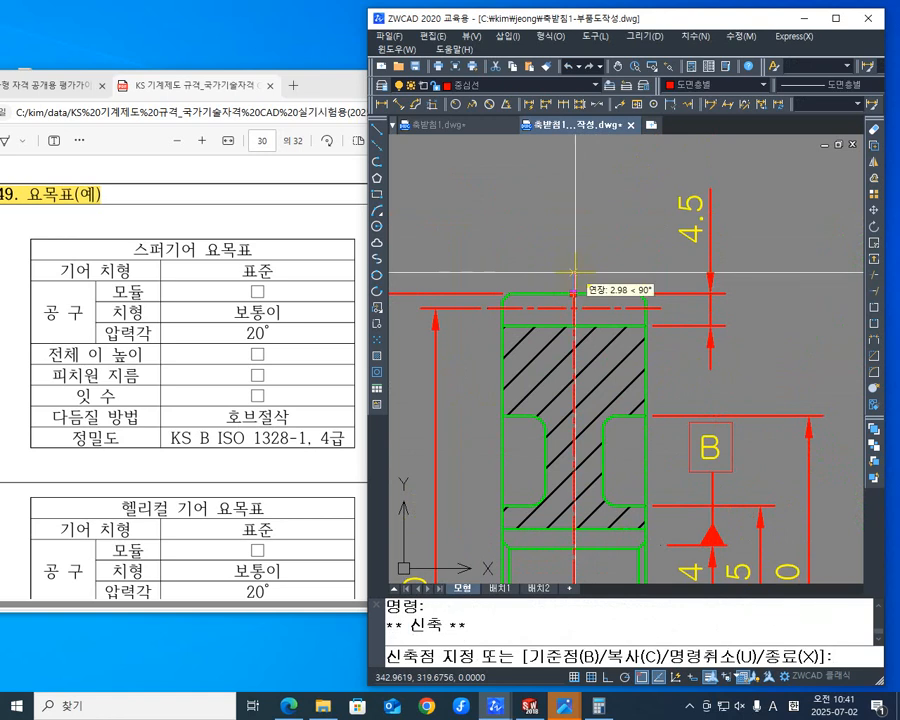
{"action": "left_click", "coordinate": [575, 272]}
{"action": "middle_click_drag", "start_coordinate": [591, 386], "coordinate": [611, 323]}
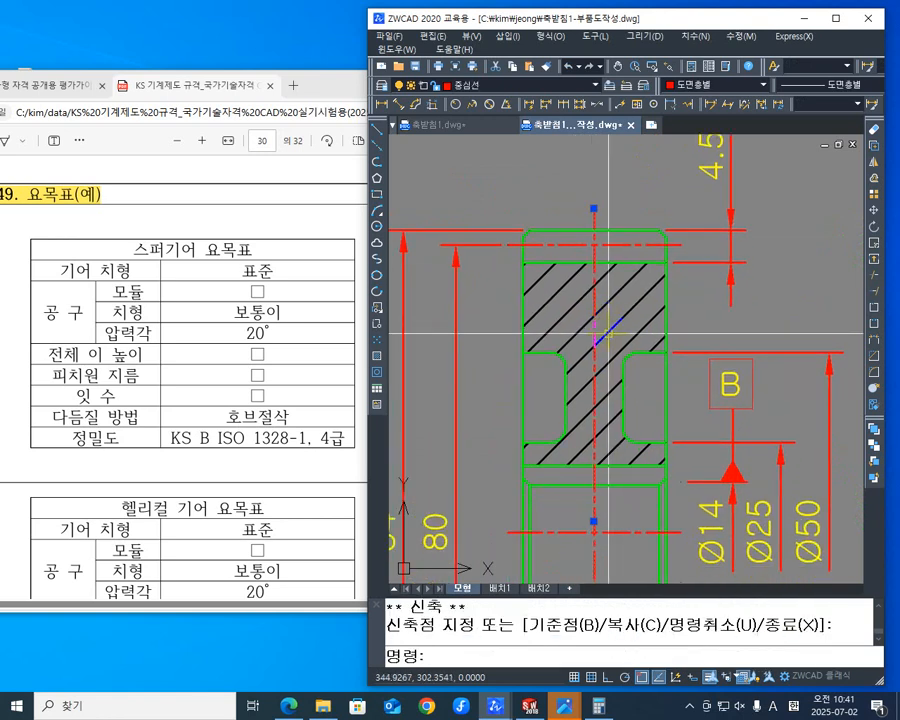
{"action": "key", "text": "Escape"}
{"action": "key", "text": "ctrl+z"}
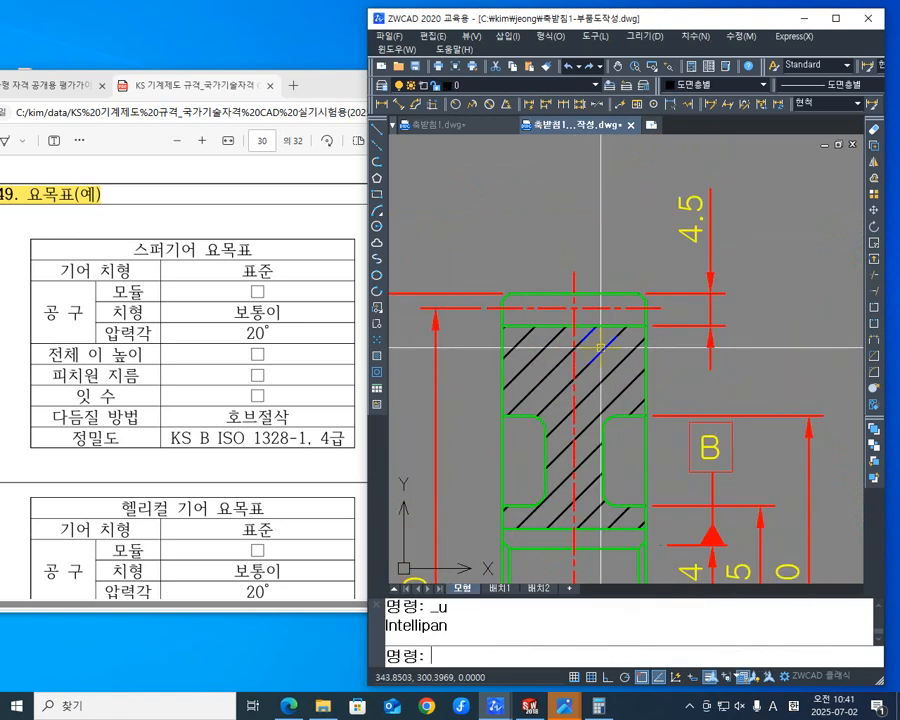
{"action": "scroll", "coordinate": [600, 347], "scroll_direction": "down", "scroll_amount": 4}
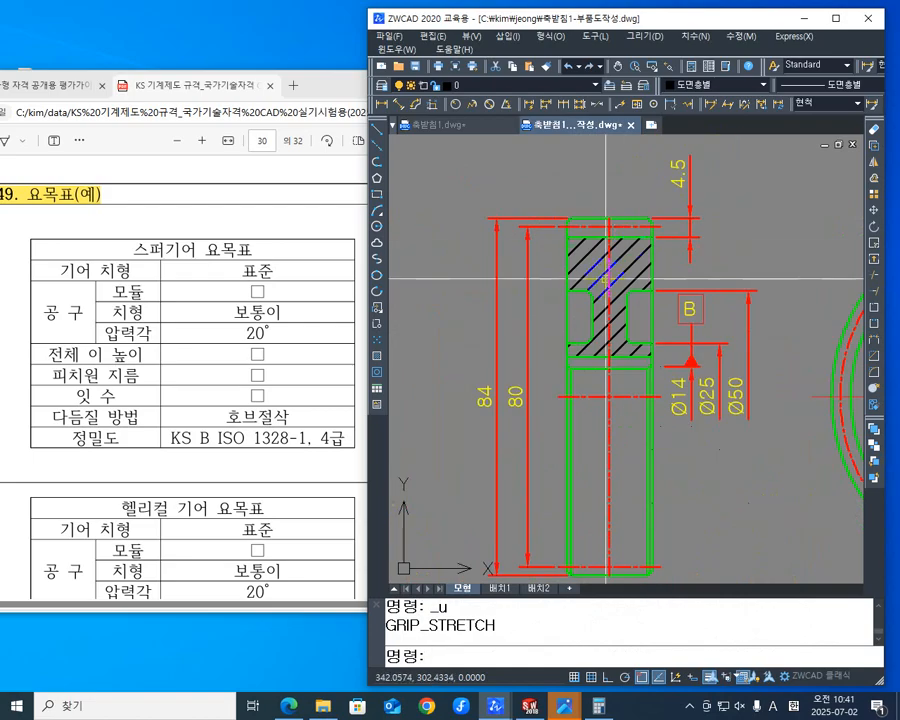
Step: Lengthen the gear section's vertical centreline by an increment of 3 at both its upper and lower ends
{"action": "type", "text": "LEN"}
{"action": "key", "text": "Return"}
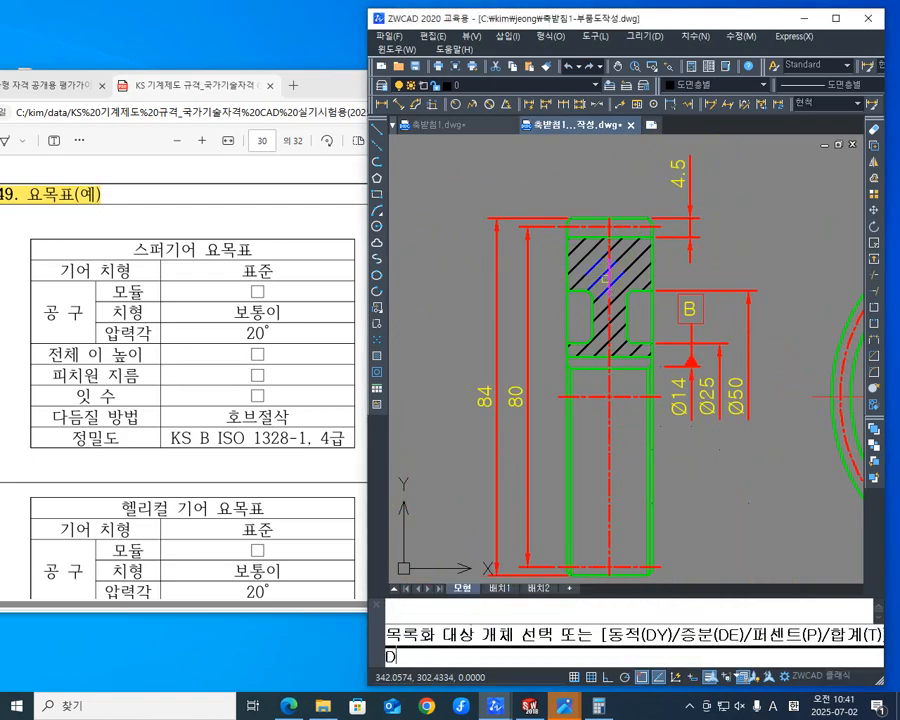
{"action": "type", "text": "DE"}
{"action": "key", "text": "Return"}
{"action": "type", "text": "3"}
{"action": "key", "text": "Return"}
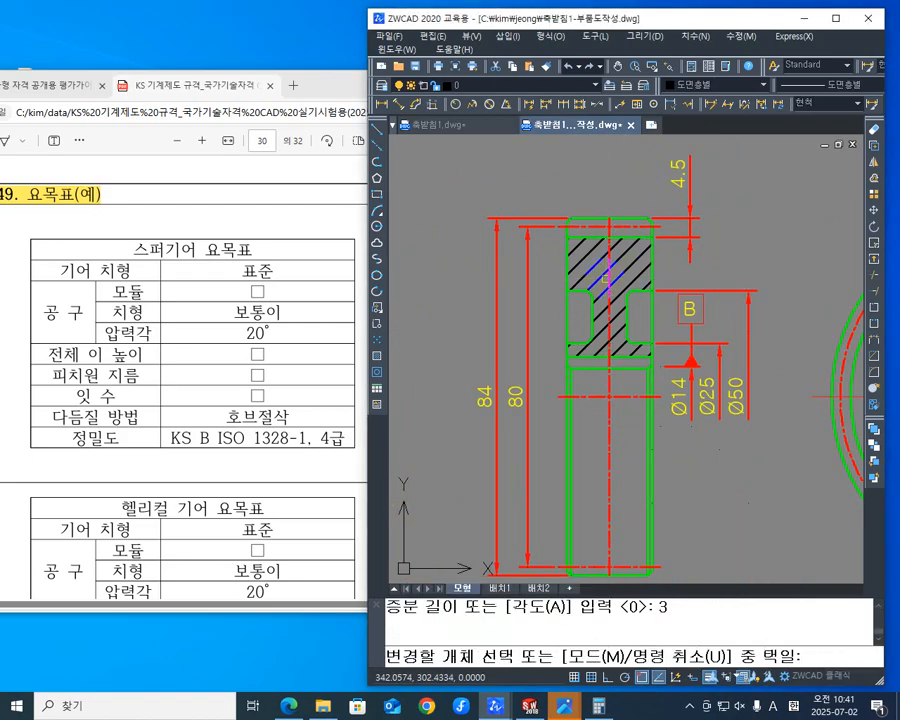
{"action": "scroll", "coordinate": [605, 228], "scroll_direction": "up", "scroll_amount": 4}
{"action": "left_click", "coordinate": [623, 208]}
{"action": "scroll", "coordinate": [656, 370], "scroll_direction": "down", "scroll_amount": 5}
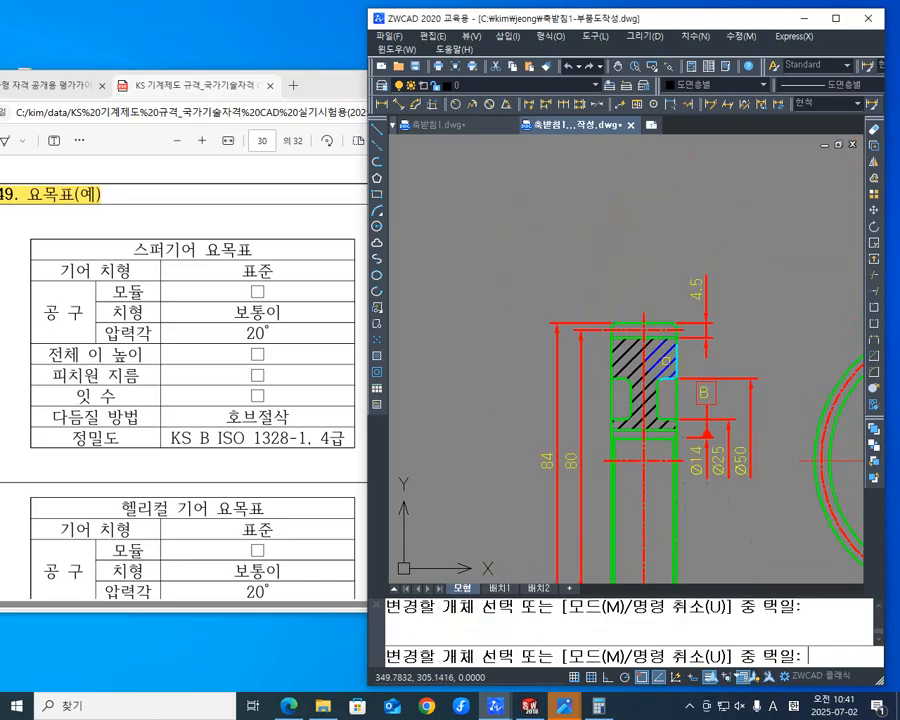
{"action": "middle_click_drag", "start_coordinate": [668, 423], "coordinate": [606, 212]}
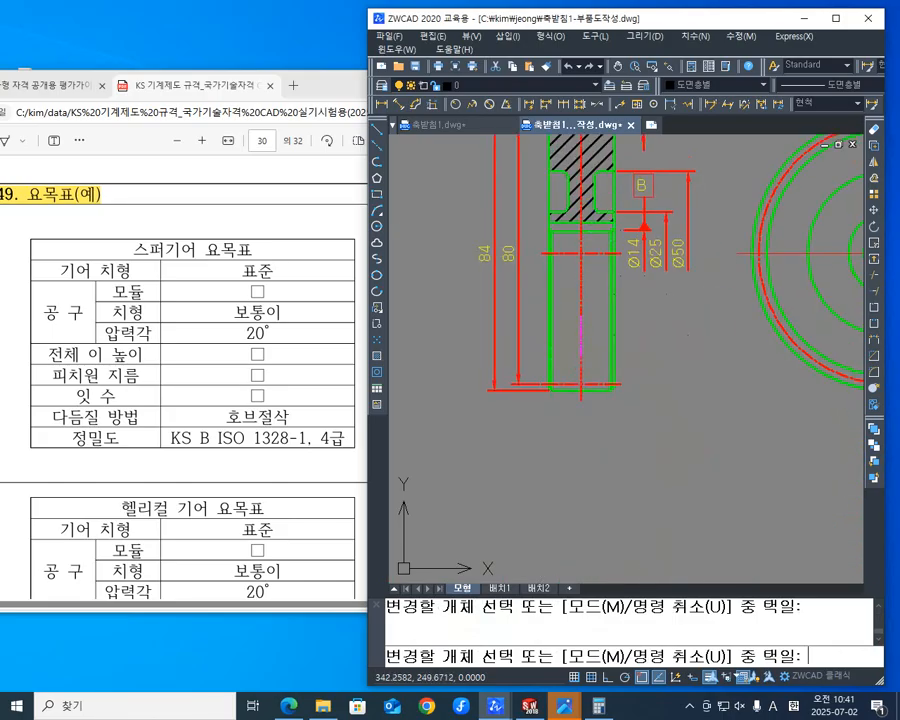
{"action": "middle_click_drag", "start_coordinate": [551, 234], "coordinate": [548, 365]}
{"action": "scroll", "coordinate": [580, 277], "scroll_direction": "up", "scroll_amount": 4}
{"action": "mouse_move", "coordinate": [564, 292]}
{"action": "middle_mouse_down"}
{"action": "mouse_move", "coordinate": [554, 350]}
{"action": "mouse_move", "coordinate": [586, 354]}
{"action": "middle_mouse_up"}
{"action": "key", "text": "Escape"}
{"action": "key", "text": "Escape"}
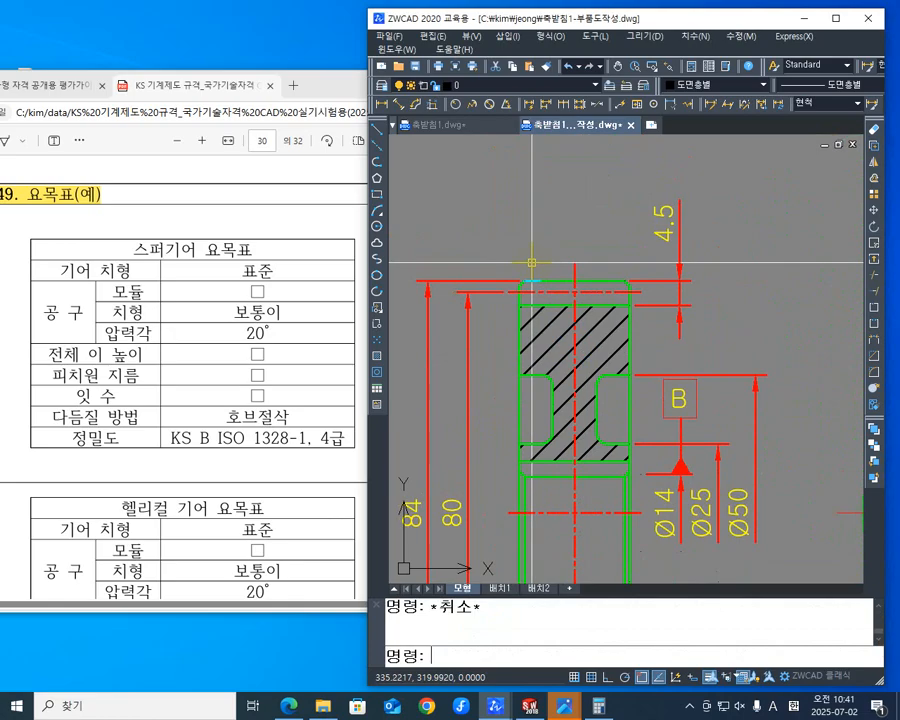
{"action": "middle_click_drag", "start_coordinate": [531, 262], "coordinate": [527, 184]}
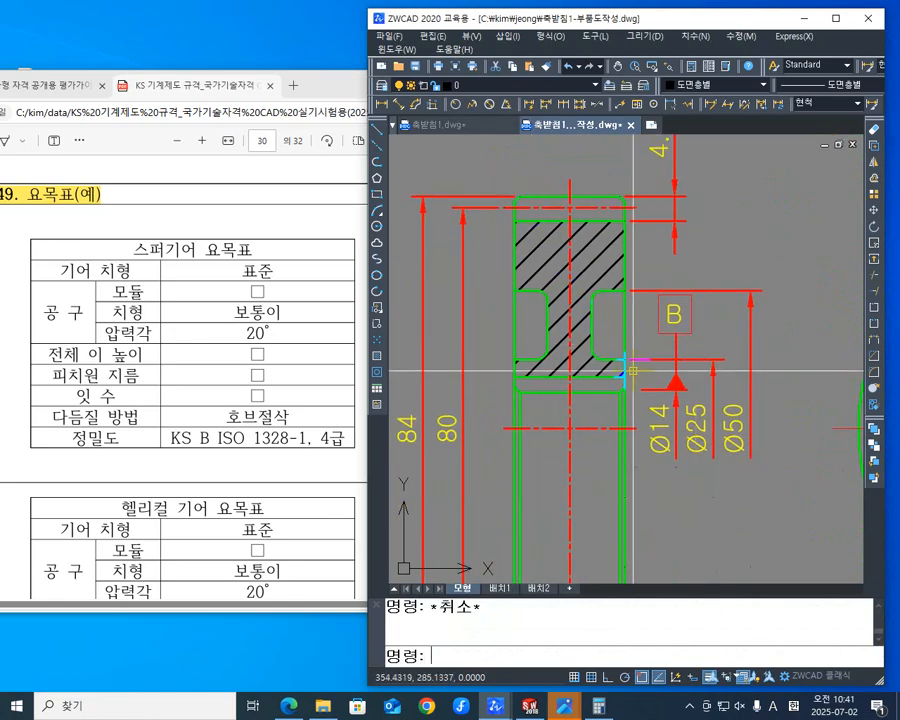
{"action": "middle_click_drag", "start_coordinate": [633, 372], "coordinate": [637, 386]}
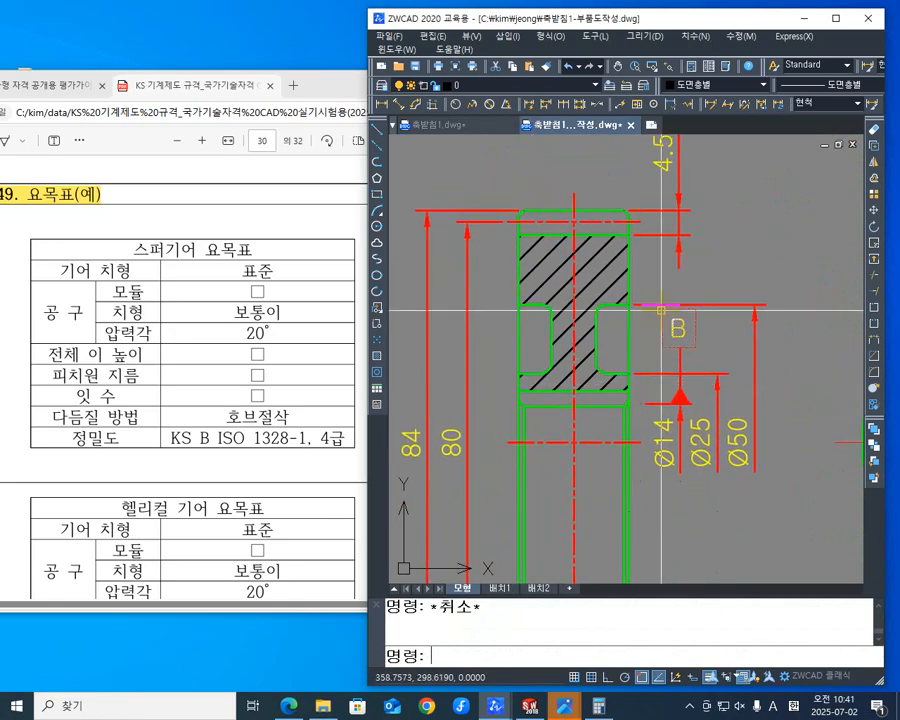
{"action": "middle_click_drag", "start_coordinate": [661, 310], "coordinate": [675, 424]}
{"action": "type", "text": "len"}
{"action": "key", "text": "Return"}
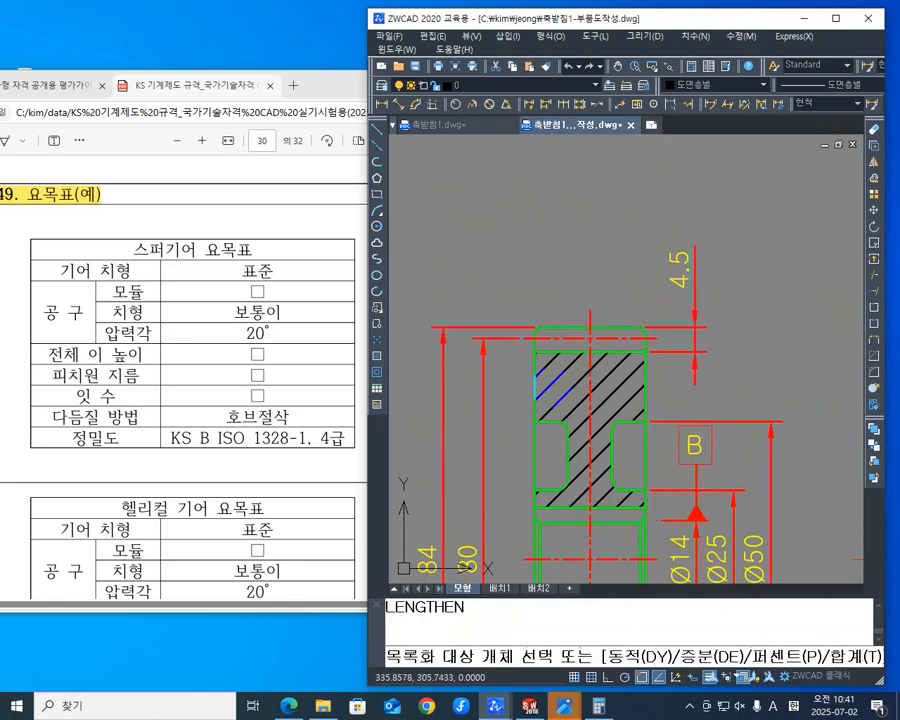
{"action": "key", "text": "Escape"}
Step: Dimension the gear's face width between its outer top corners, placing the horizontal linear dimension above the section view
{"action": "left_click", "coordinate": [383, 106]}
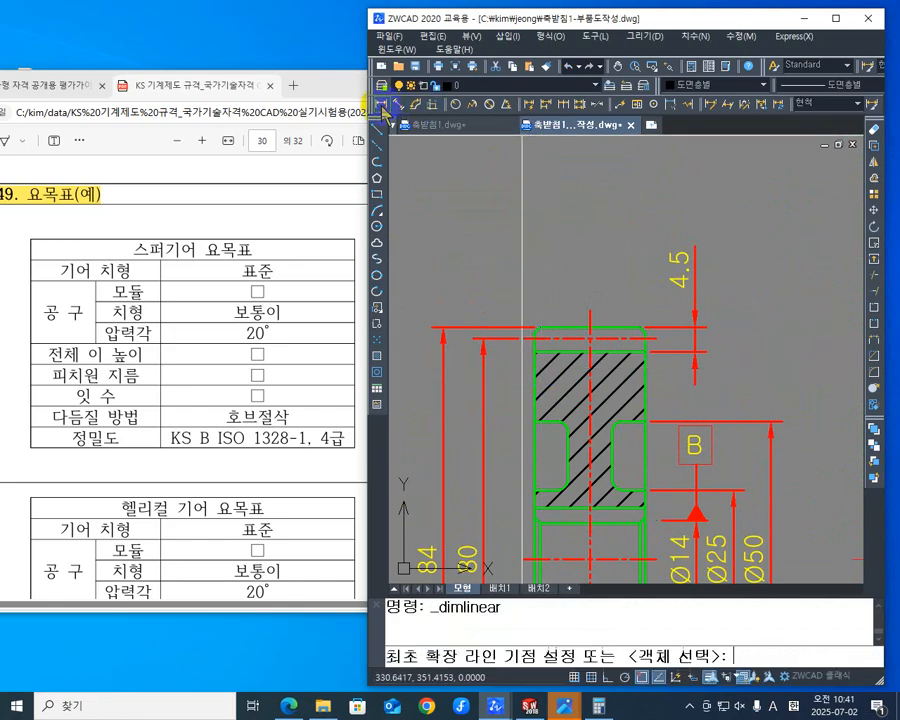
{"action": "scroll", "coordinate": [522, 340], "scroll_direction": "up", "scroll_amount": 5}
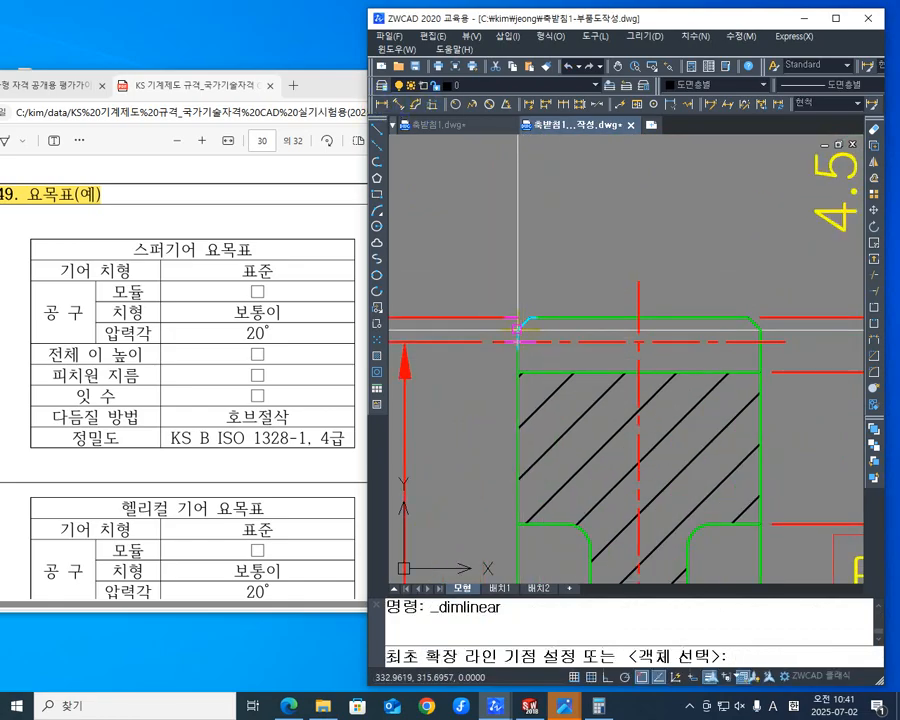
{"action": "left_click", "coordinate": [519, 319]}
{"action": "left_click", "coordinate": [760, 319]}
{"action": "scroll", "coordinate": [672, 241], "scroll_direction": "down", "scroll_amount": 5}
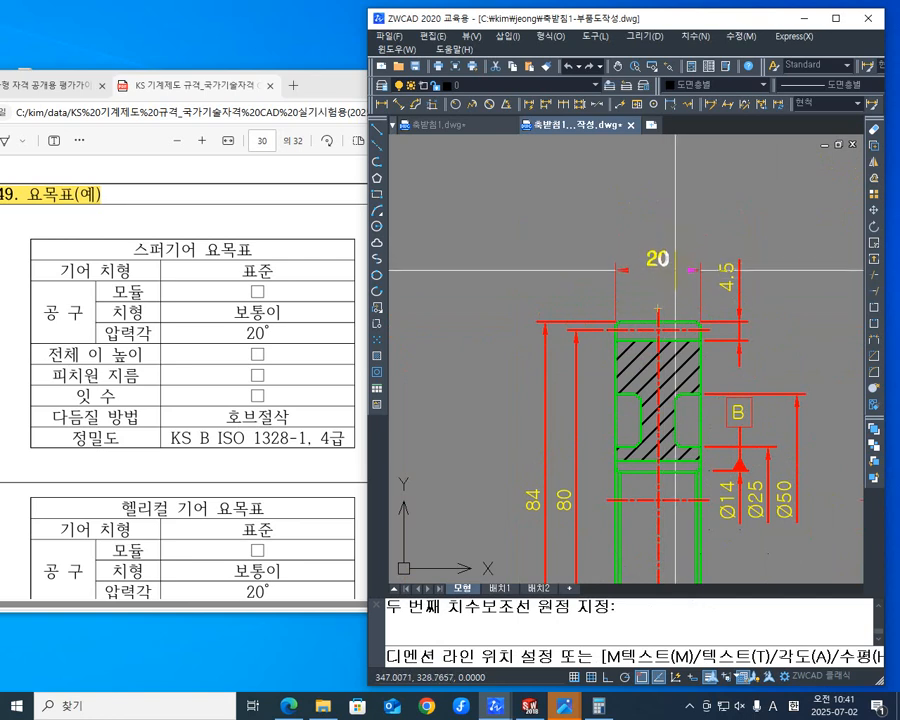
{"action": "left_click", "coordinate": [675, 277]}
{"action": "key", "text": "Escape"}
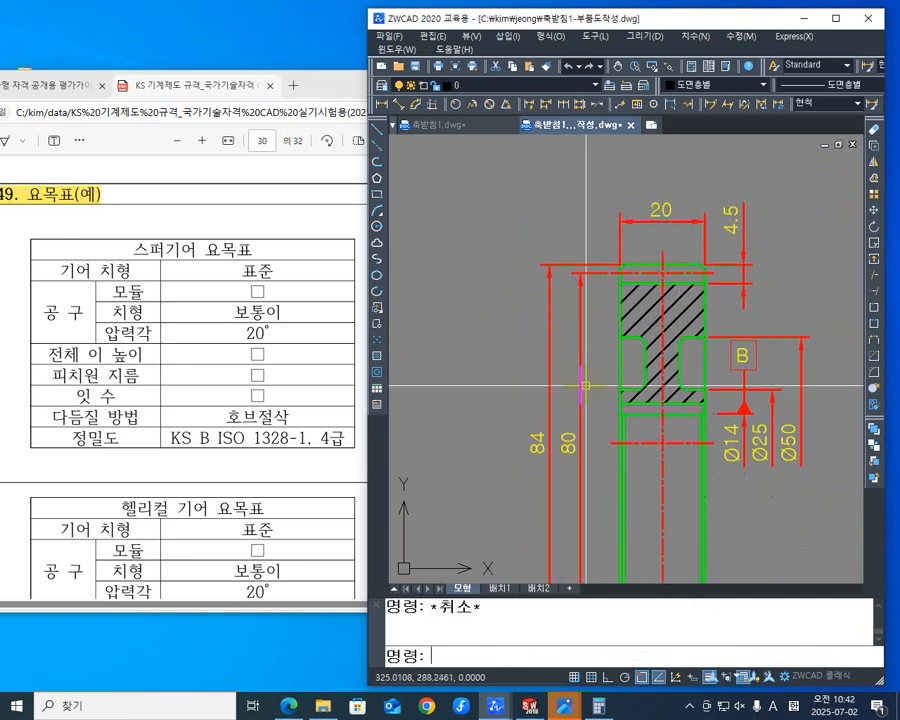
Step: Add the prefix PCD to the text of the gear's pitch diameter dimension
{"action": "mouse_move", "coordinate": [581, 434]}
{"action": "middle_mouse_down"}
{"action": "mouse_move", "coordinate": [629, 356]}
{"action": "mouse_move", "coordinate": [622, 380]}
{"action": "mouse_move", "coordinate": [629, 276]}
{"action": "middle_mouse_up"}
{"action": "middle_click_drag", "start_coordinate": [626, 437], "coordinate": [626, 464]}
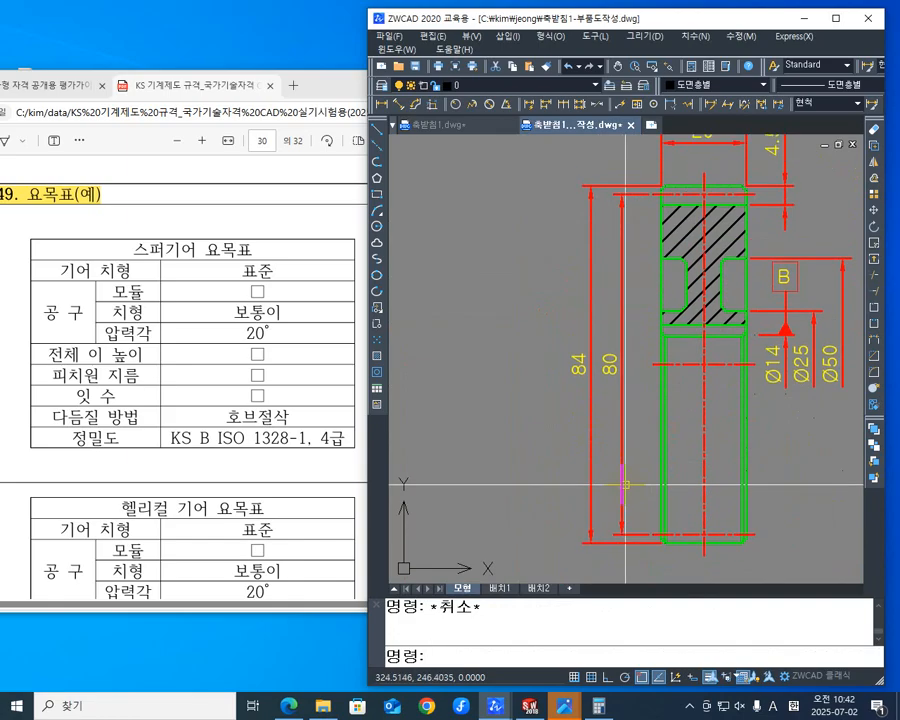
{"action": "type", "text": "ED"}
{"action": "key", "text": "Return"}
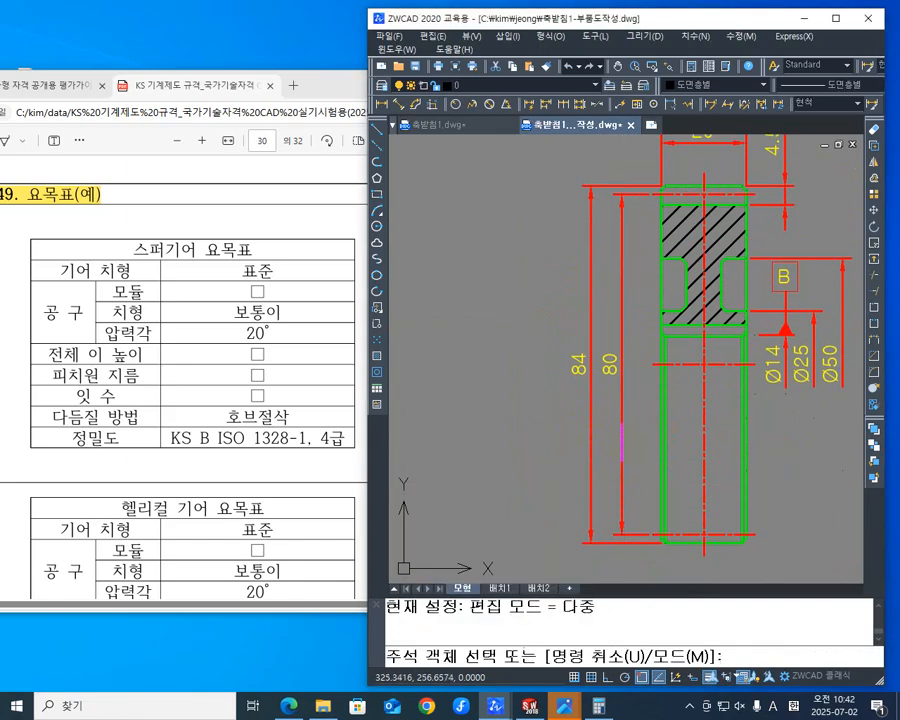
{"action": "scroll", "coordinate": [654, 350], "scroll_direction": "up", "scroll_amount": 4}
{"action": "left_click", "coordinate": [556, 389]}
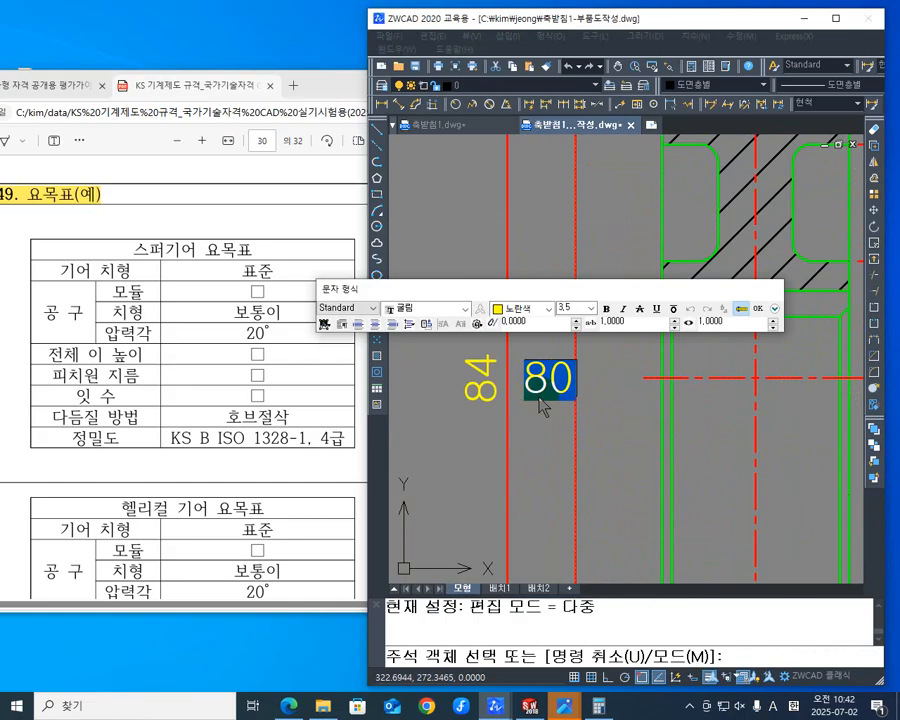
{"action": "type", "text": "DC"}
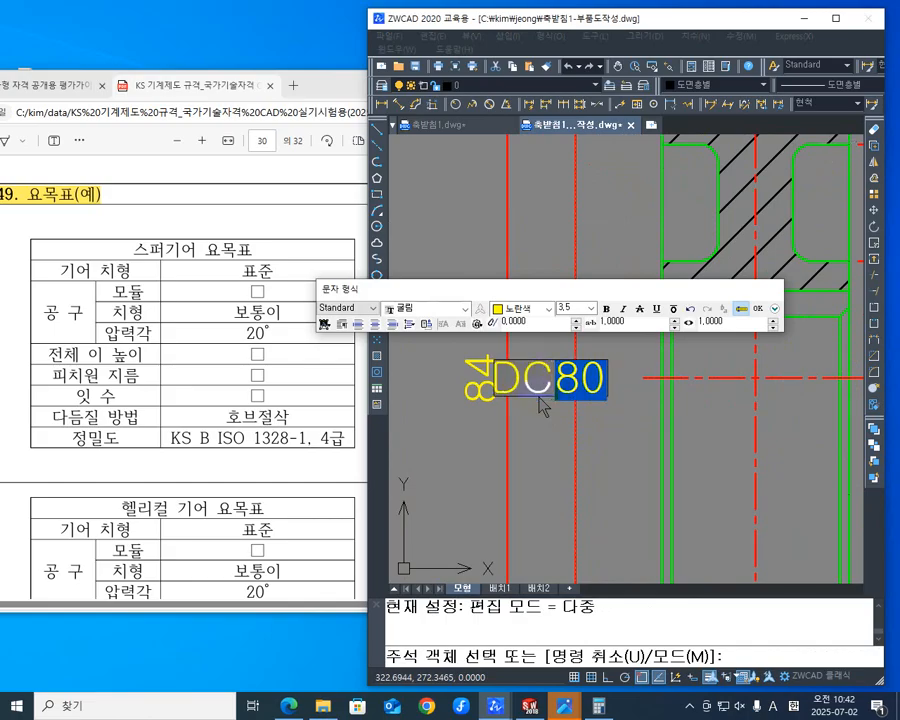
{"action": "key", "text": "BackSpace"}
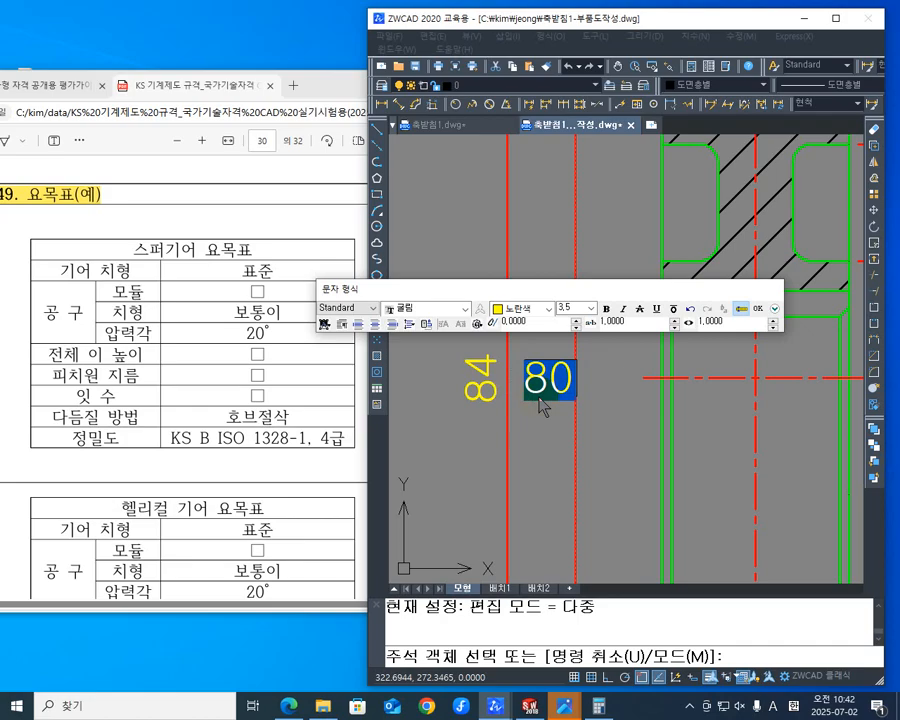
{"action": "type", "text": "PCD"}
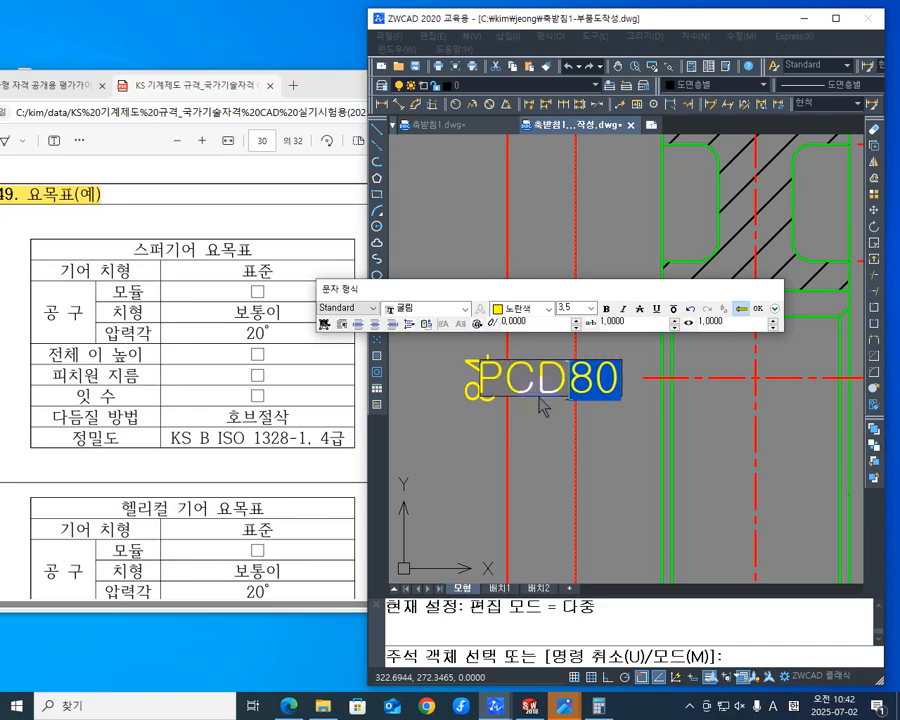
{"action": "left_click", "coordinate": [762, 310]}
{"action": "scroll", "coordinate": [600, 330], "scroll_direction": "down", "scroll_amount": 2}
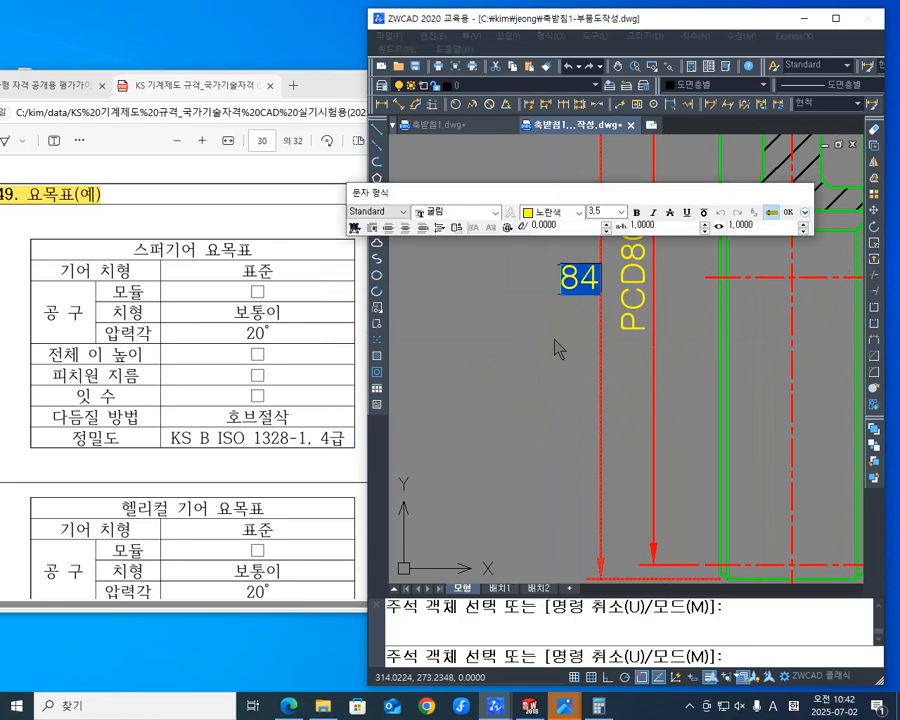
Step: Add a diameter symbol in front of the gear's 84 outside diameter dimension text
{"action": "type", "text": "%%c"}
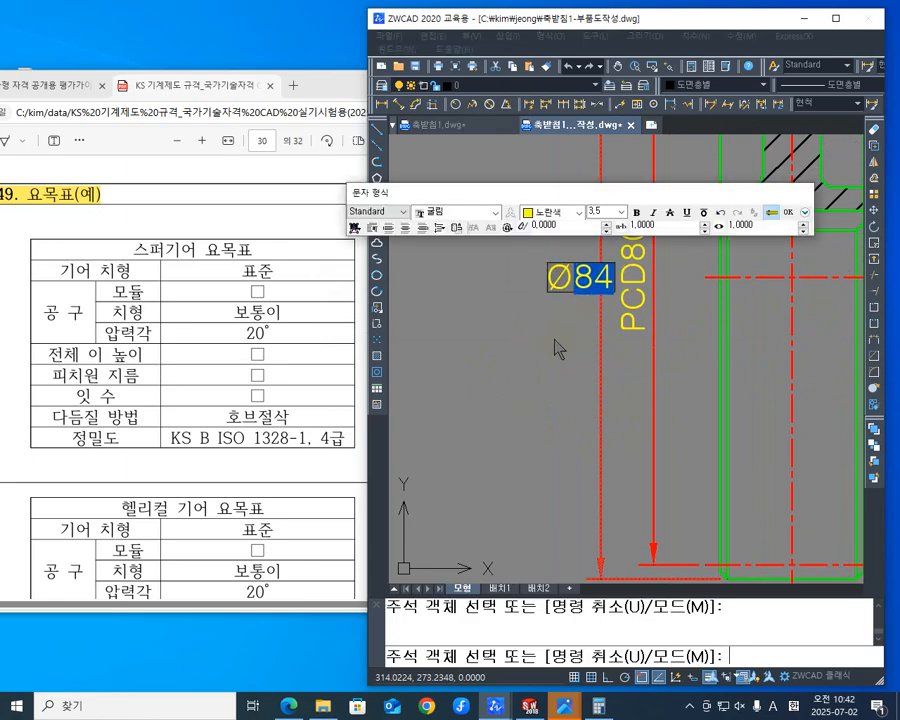
{"action": "left_click", "coordinate": [806, 213]}
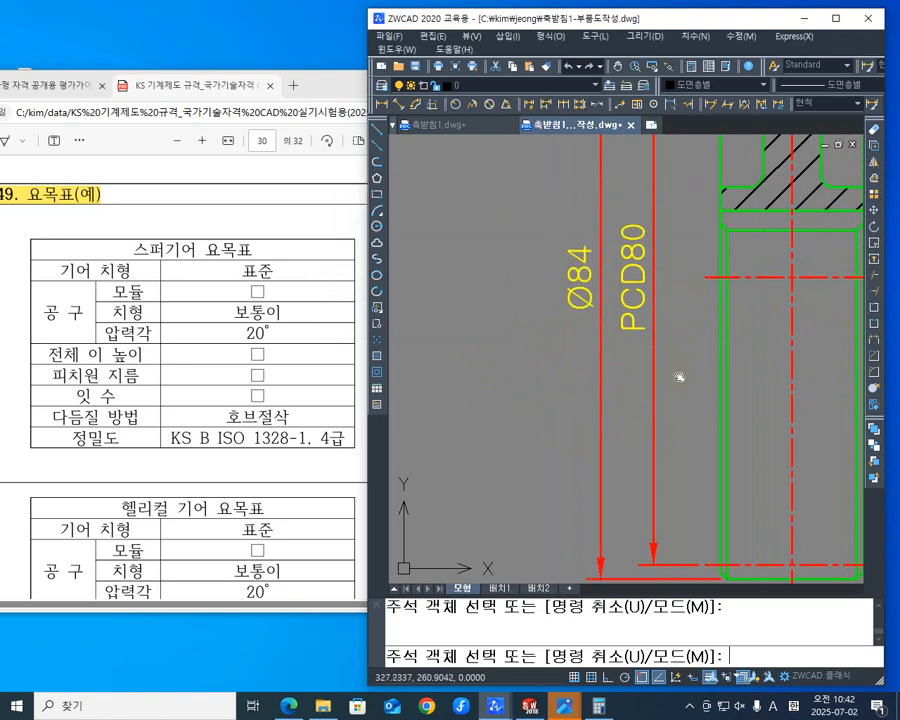
{"action": "scroll", "coordinate": [681, 376], "scroll_direction": "down", "scroll_amount": 5}
{"action": "scroll", "coordinate": [582, 367], "scroll_direction": "up", "scroll_amount": 6}
{"action": "middle_click_drag", "start_coordinate": [582, 367], "coordinate": [652, 394]}
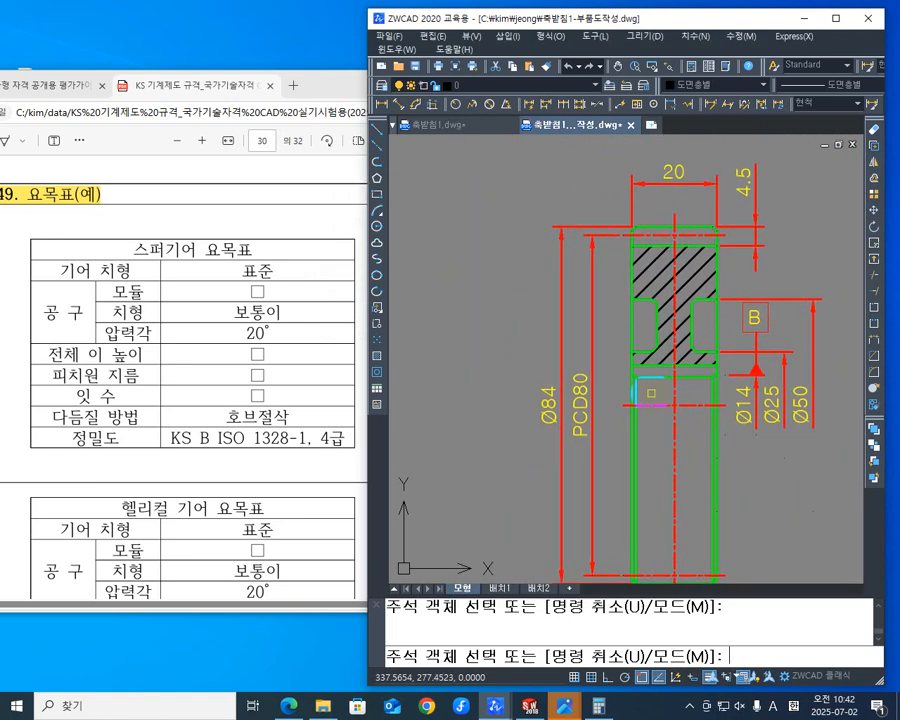
{"action": "key", "text": "Escape"}
Step: Stretch the Ø84 and PCD80 dimension lines together a little farther away from the gear section
{"action": "mouse_move", "coordinate": [602, 418]}
{"action": "middle_mouse_down"}
{"action": "mouse_move", "coordinate": [574, 316]}
{"action": "mouse_move", "coordinate": [571, 329]}
{"action": "middle_mouse_up"}
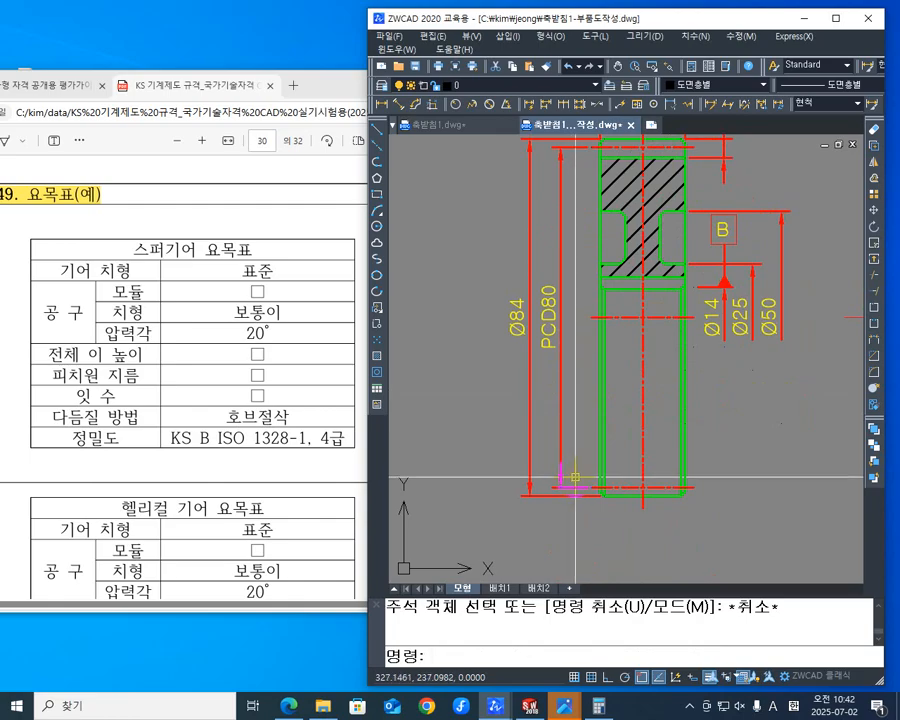
{"action": "middle_click_drag", "start_coordinate": [580, 473], "coordinate": [592, 478]}
{"action": "type", "text": "s"}
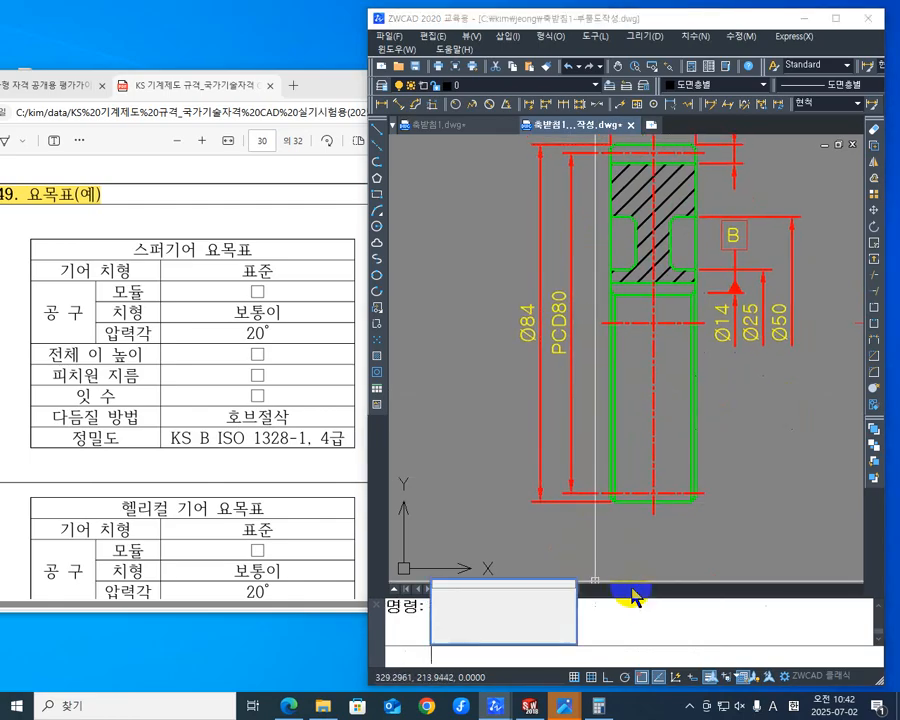
{"action": "key", "text": "Return"}
{"action": "left_click", "coordinate": [597, 541]}
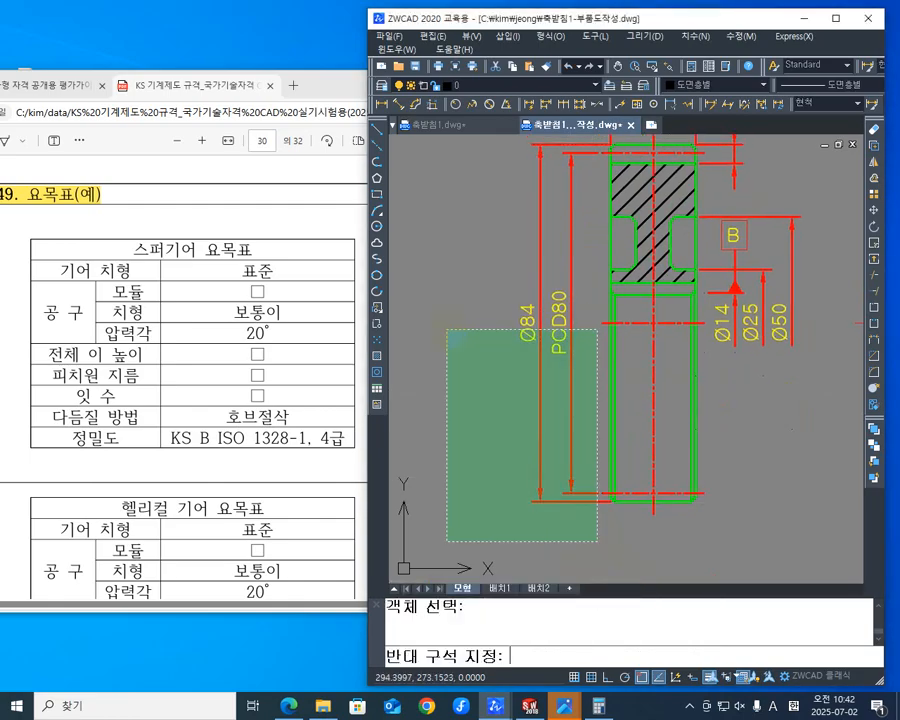
{"action": "middle_click_drag", "start_coordinate": [447, 330], "coordinate": [455, 357]}
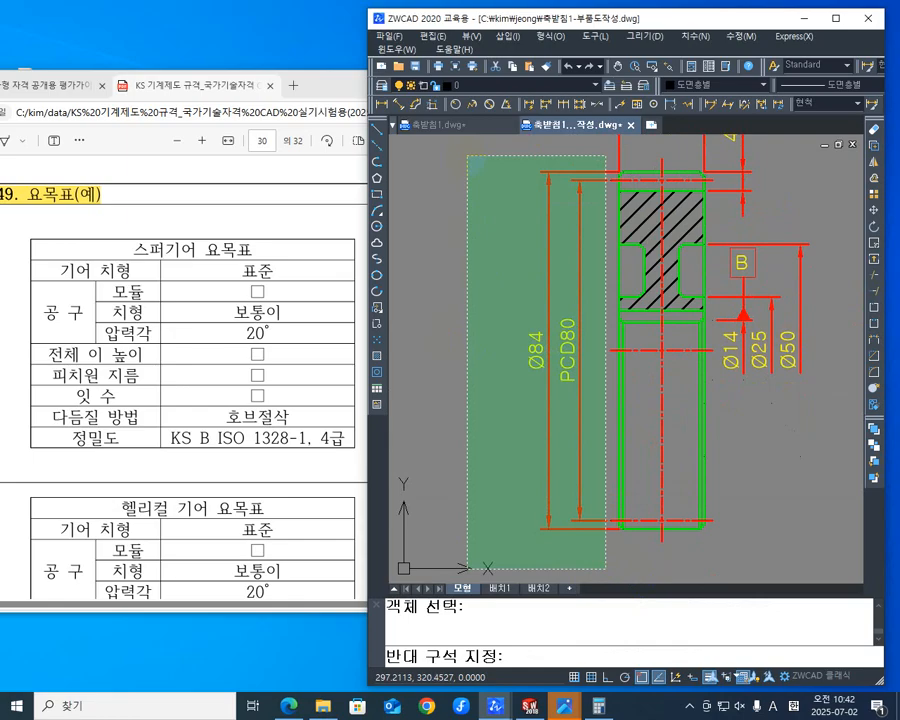
{"action": "left_click", "coordinate": [467, 155]}
{"action": "key", "text": "Return"}
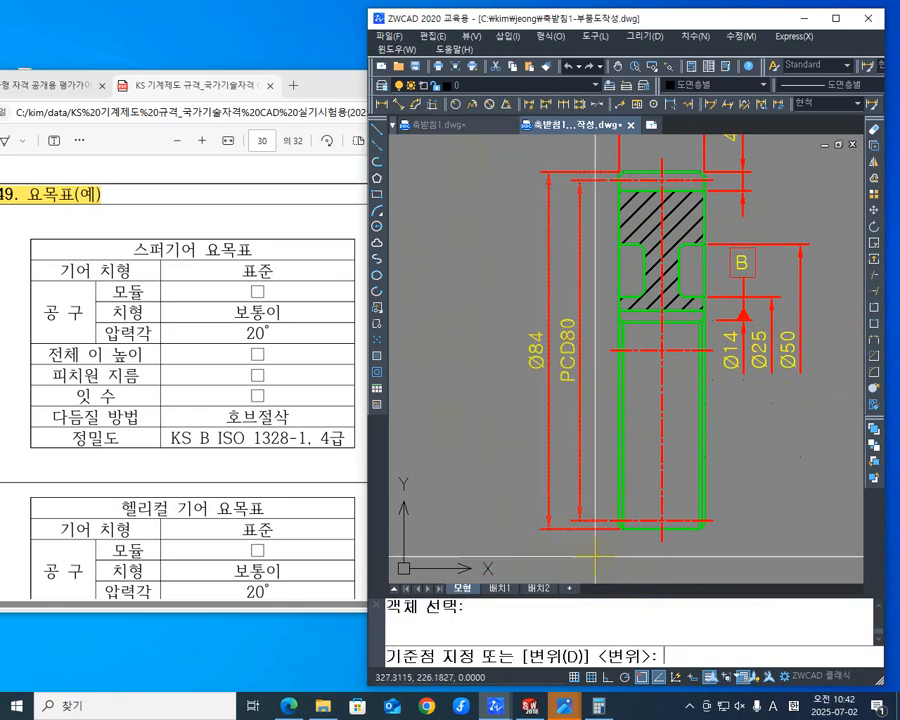
{"action": "left_click", "coordinate": [598, 545]}
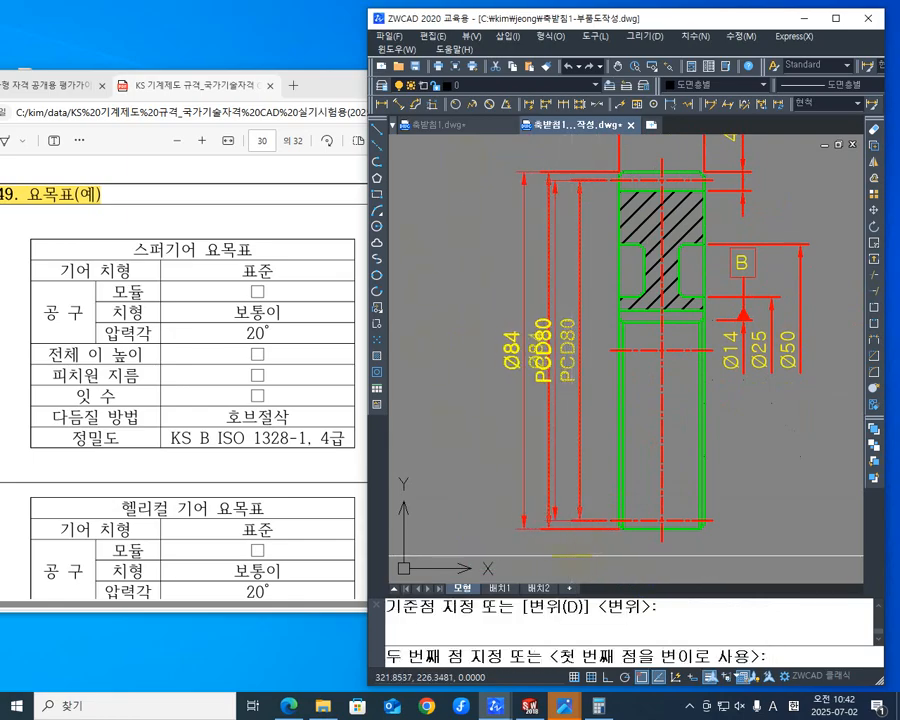
{"action": "left_click", "coordinate": [581, 554]}
{"action": "middle_click_drag", "start_coordinate": [546, 381], "coordinate": [549, 490]}
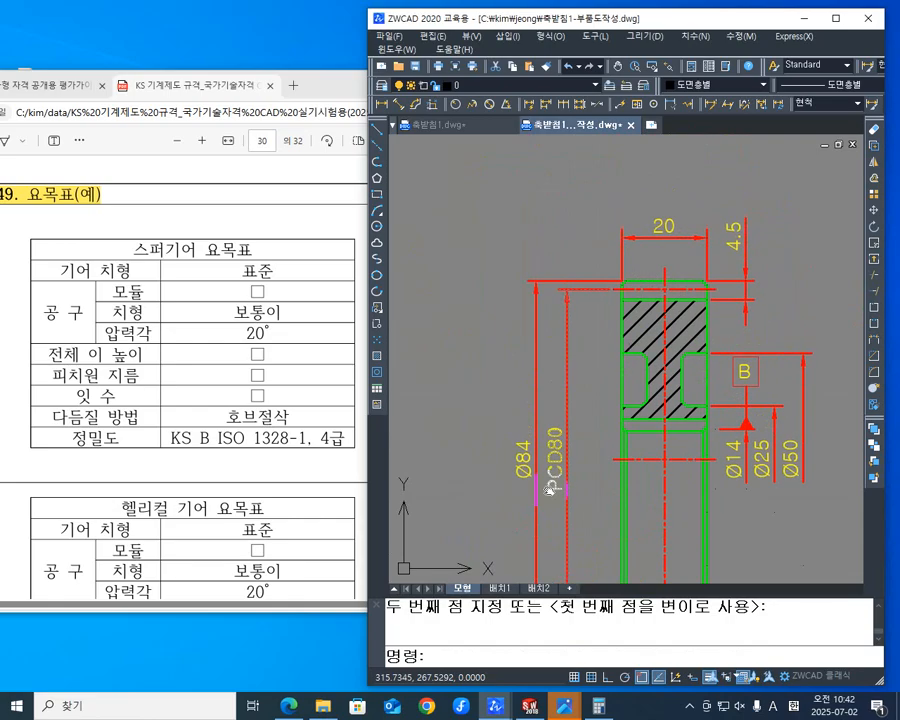
{"action": "key", "text": "Escape"}
Step: Copy the upright y surface roughness symbol from the symbol set onto the upper extension lines of the Ø84 and PCD80 dimensions
{"action": "middle_click_drag", "start_coordinate": [476, 297], "coordinate": [761, 343]}
{"action": "scroll", "coordinate": [667, 350], "scroll_direction": "up", "scroll_amount": 2}
{"action": "scroll", "coordinate": [529, 380], "scroll_direction": "down", "scroll_amount": 5}
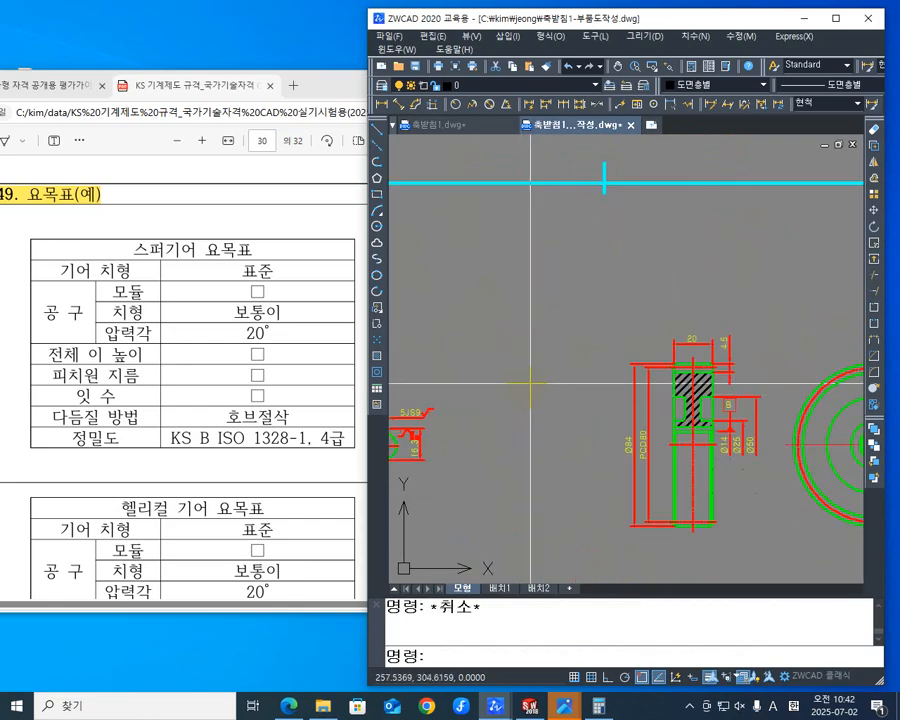
{"action": "middle_click_drag", "start_coordinate": [567, 367], "coordinate": [668, 384]}
{"action": "middle_click_drag", "start_coordinate": [463, 284], "coordinate": [755, 428]}
{"action": "scroll", "coordinate": [545, 260], "scroll_direction": "up", "scroll_amount": 3}
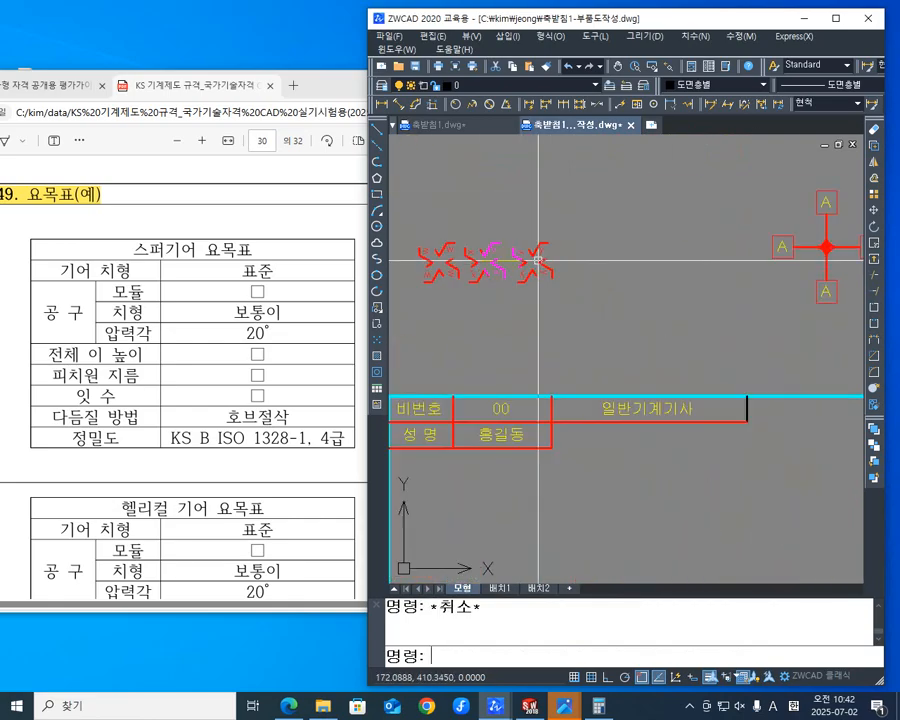
{"action": "scroll", "coordinate": [538, 260], "scroll_direction": "up", "scroll_amount": 4}
{"action": "middle_click_drag", "start_coordinate": [614, 236], "coordinate": [628, 355]}
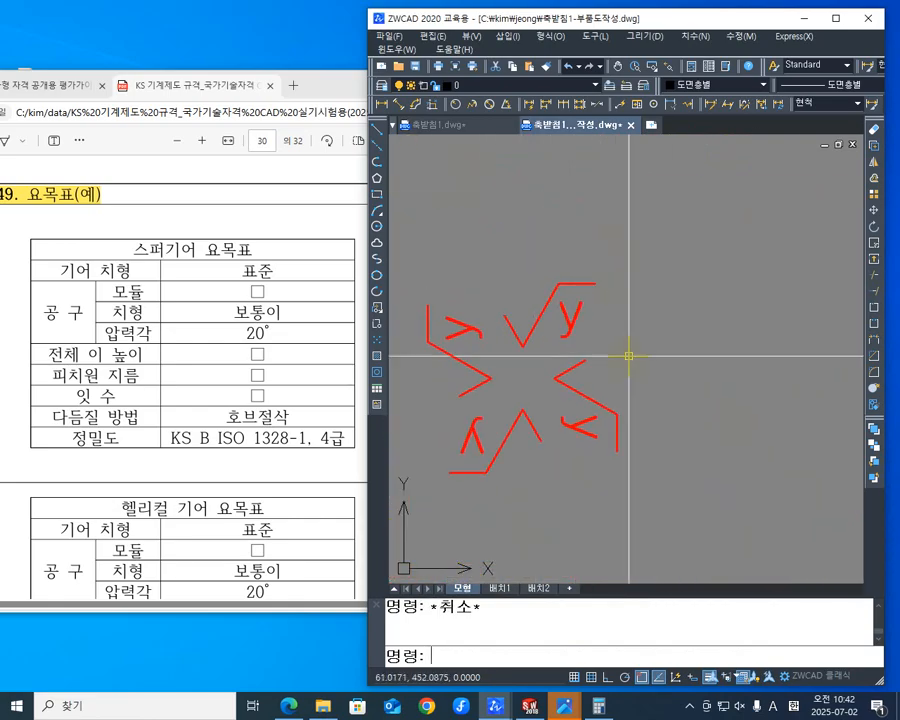
{"action": "type", "text": "CO"}
{"action": "key", "text": "Return"}
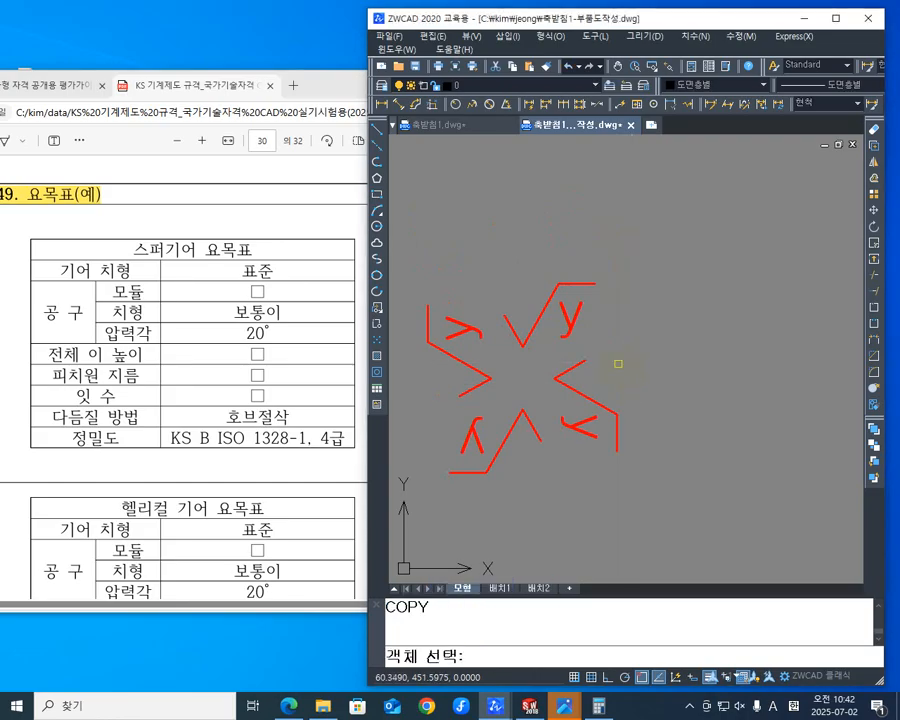
{"action": "key", "text": "Return"}
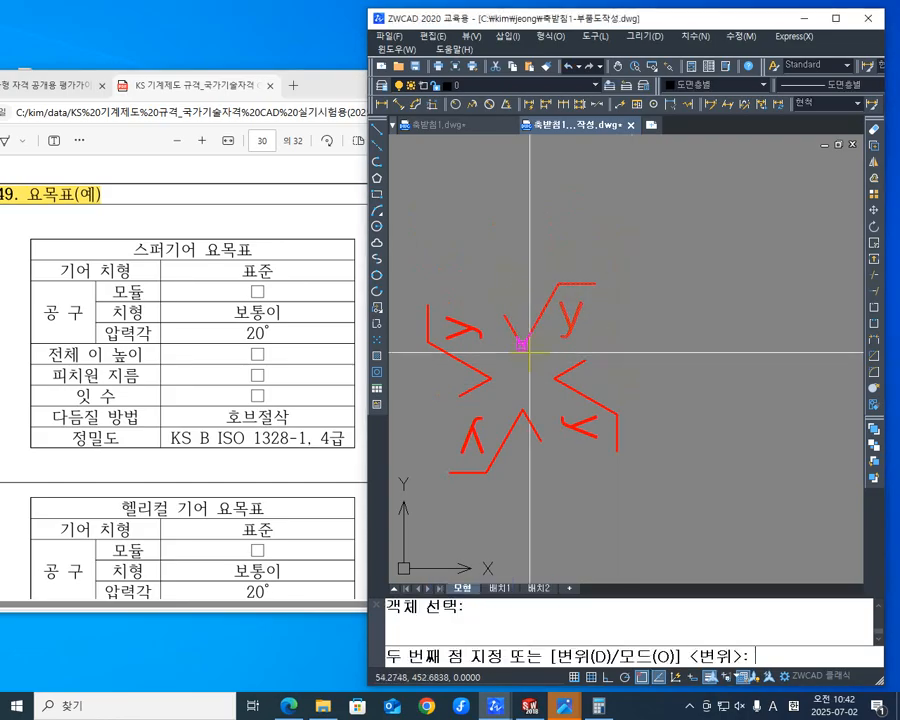
{"action": "left_click", "coordinate": [523, 347]}
{"action": "scroll", "coordinate": [776, 426], "scroll_direction": "down", "scroll_amount": 5}
{"action": "middle_click_drag", "start_coordinate": [792, 423], "coordinate": [501, 312]}
{"action": "middle_click_drag", "start_coordinate": [754, 468], "coordinate": [430, 250]}
{"action": "scroll", "coordinate": [446, 254], "scroll_direction": "down", "scroll_amount": 6}
{"action": "scroll", "coordinate": [694, 379], "scroll_direction": "up", "scroll_amount": 6}
{"action": "scroll", "coordinate": [650, 388], "scroll_direction": "up", "scroll_amount": 6}
{"action": "middle_click_drag", "start_coordinate": [650, 390], "coordinate": [434, 245]}
{"action": "middle_click_drag", "start_coordinate": [518, 352], "coordinate": [682, 289]}
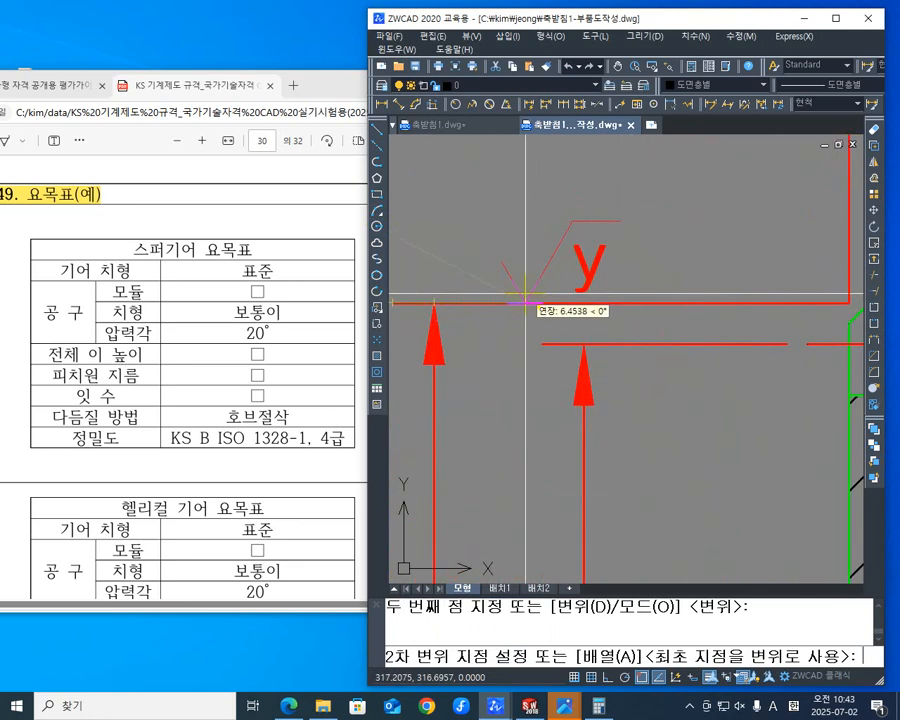
{"action": "left_click", "coordinate": [525, 300]}
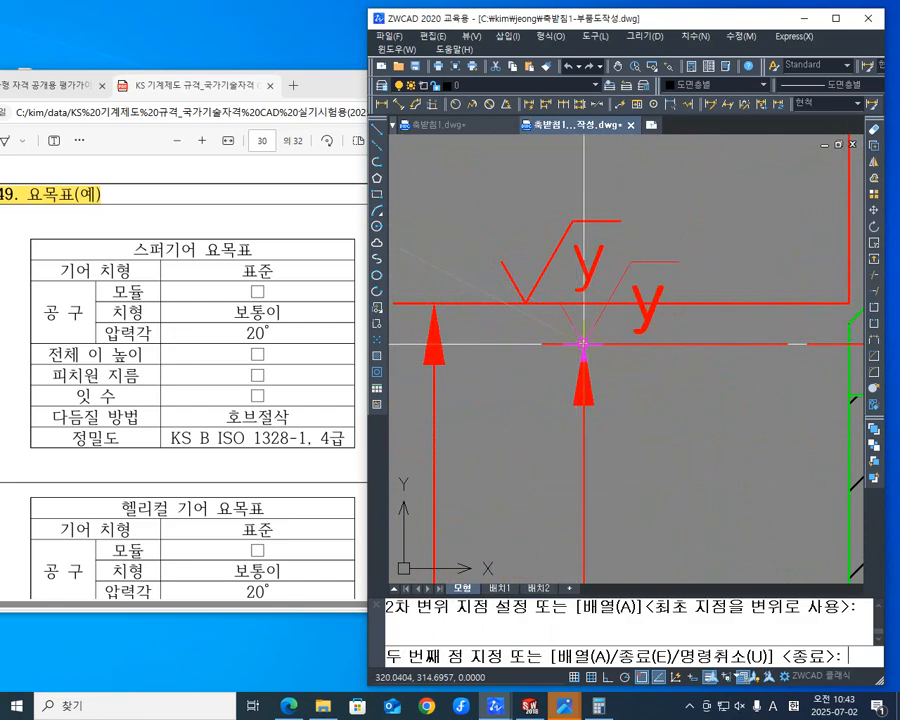
{"action": "left_click", "coordinate": [660, 342]}
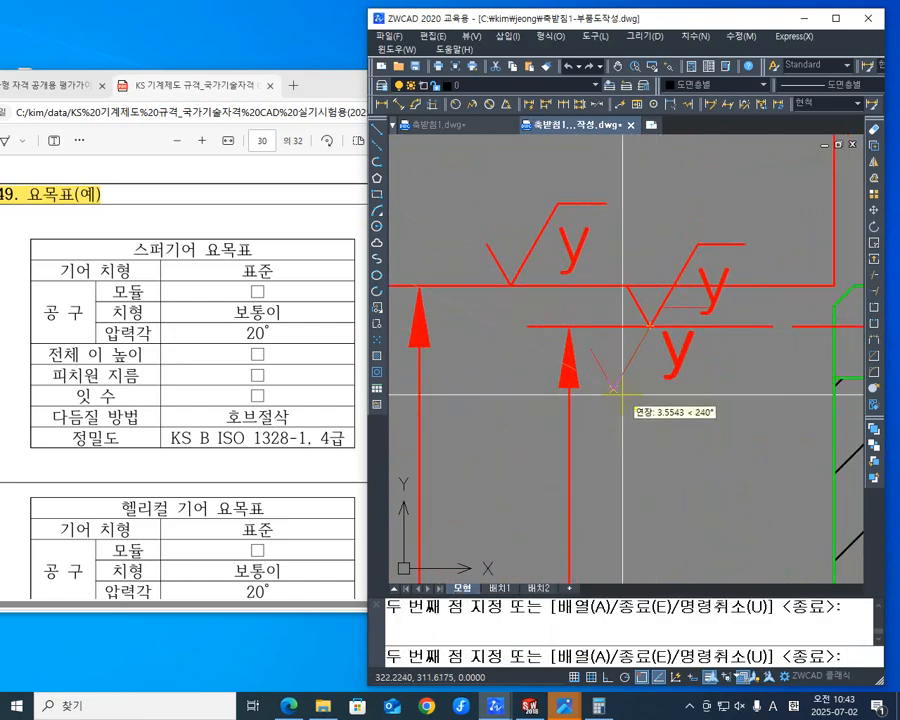
{"action": "key", "text": "Escape"}
Step: Draw a tolerance leader from the lower arrow tip of the Ø84 dimension, about 14 mm straight down and about 7 mm to the right
{"action": "middle_click_drag", "start_coordinate": [731, 447], "coordinate": [586, 275]}
{"action": "scroll", "coordinate": [586, 275], "scroll_direction": "down", "scroll_amount": 5}
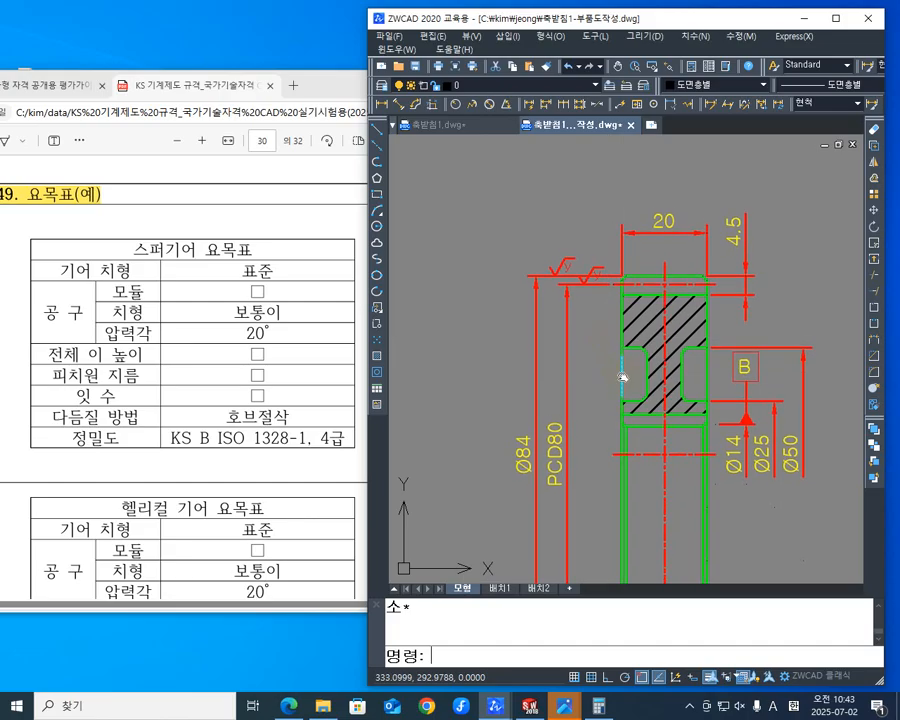
{"action": "mouse_move", "coordinate": [695, 345]}
{"action": "middle_mouse_down"}
{"action": "mouse_move", "coordinate": [668, 344]}
{"action": "mouse_move", "coordinate": [722, 327]}
{"action": "mouse_move", "coordinate": [736, 335]}
{"action": "mouse_move", "coordinate": [685, 201]}
{"action": "middle_mouse_up"}
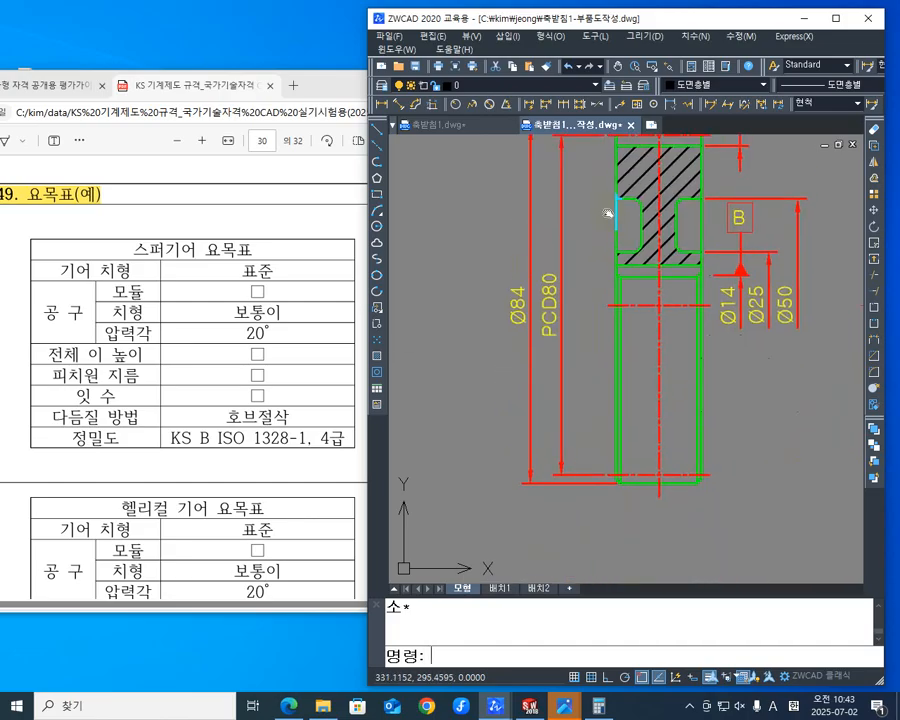
{"action": "mouse_move", "coordinate": [628, 421]}
{"action": "middle_mouse_down"}
{"action": "mouse_move", "coordinate": [631, 393]}
{"action": "mouse_move", "coordinate": [594, 427]}
{"action": "mouse_move", "coordinate": [636, 391]}
{"action": "mouse_move", "coordinate": [641, 372]}
{"action": "middle_mouse_up"}
{"action": "key", "text": "Escape"}
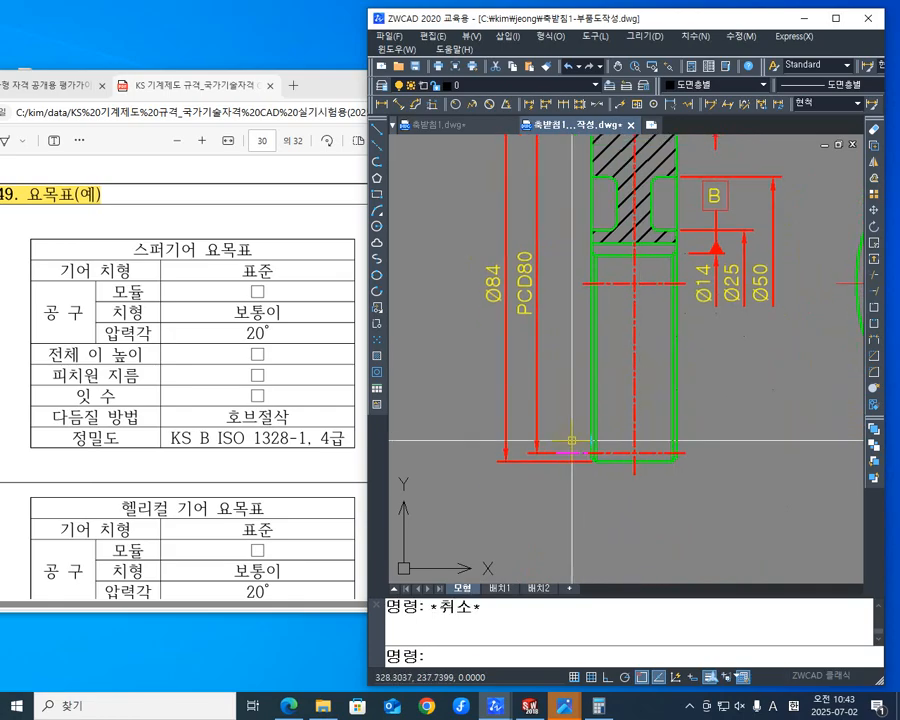
{"action": "type", "text": "L"}
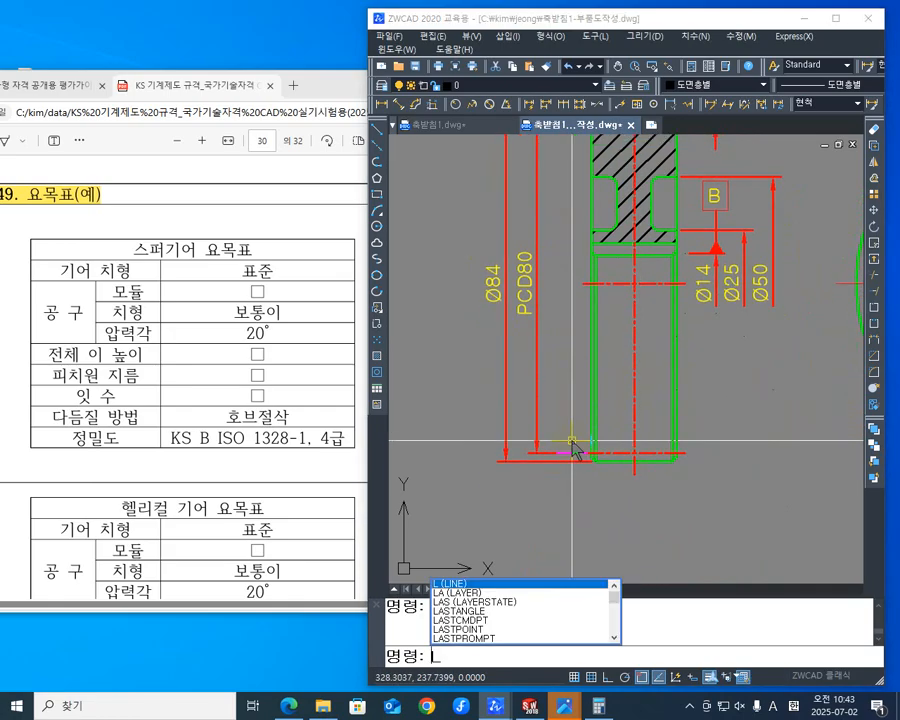
{"action": "type", "text": "E"}
{"action": "key", "text": "Return"}
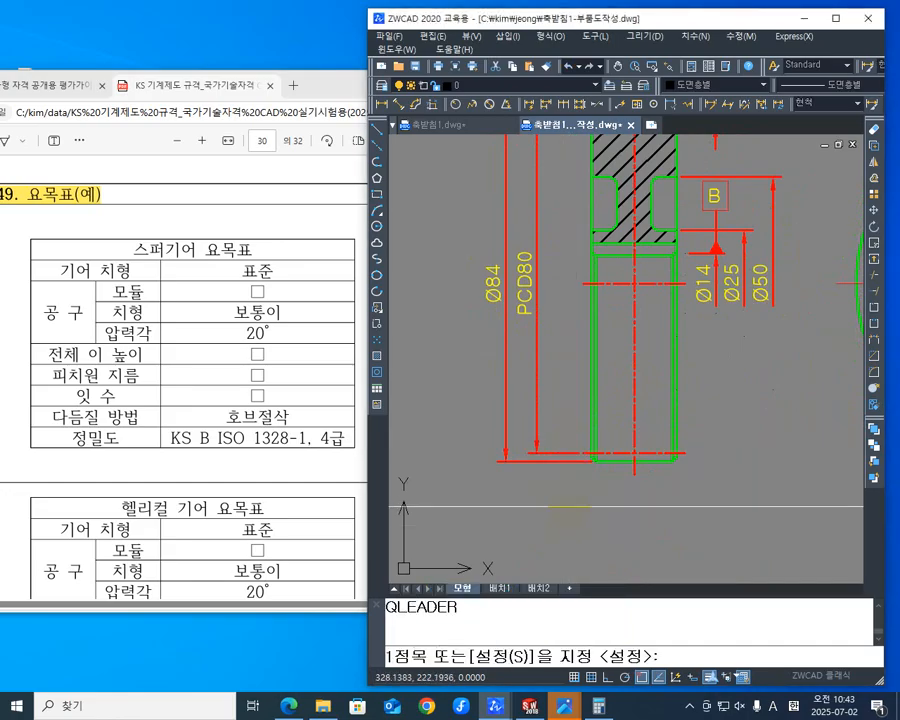
{"action": "scroll", "coordinate": [510, 530], "scroll_direction": "up", "scroll_amount": 1}
{"action": "scroll", "coordinate": [538, 517], "scroll_direction": "up", "scroll_amount": 1}
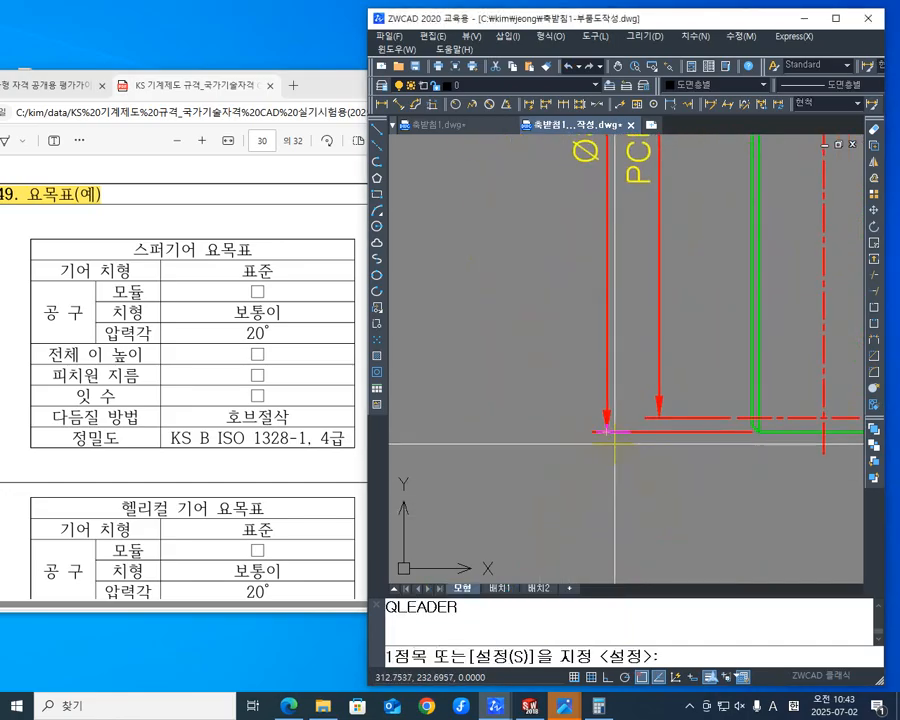
{"action": "left_click", "coordinate": [606, 432]}
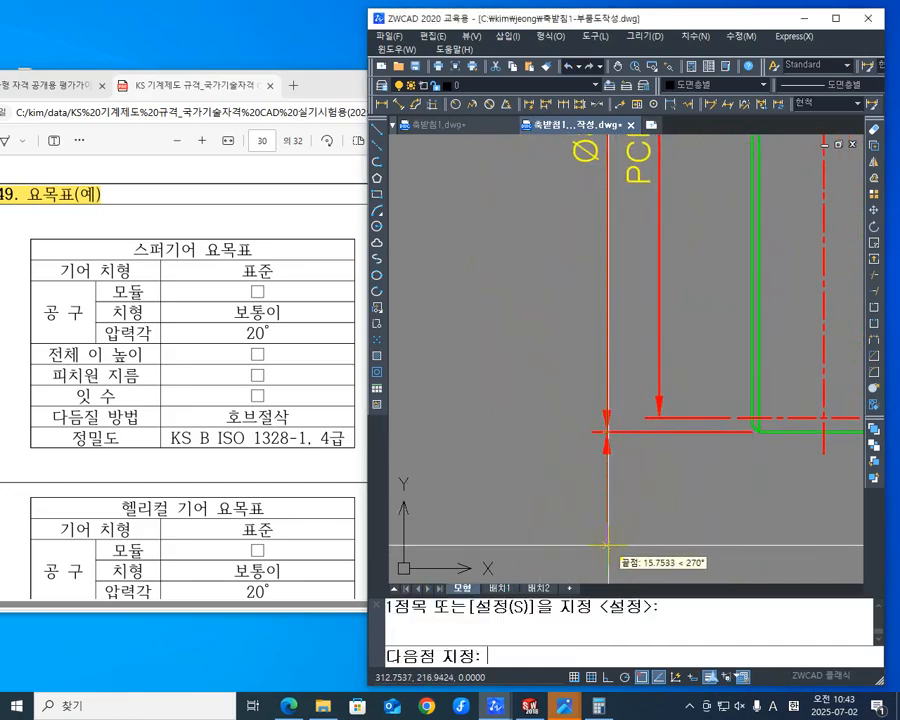
{"action": "left_click", "coordinate": [606, 537]}
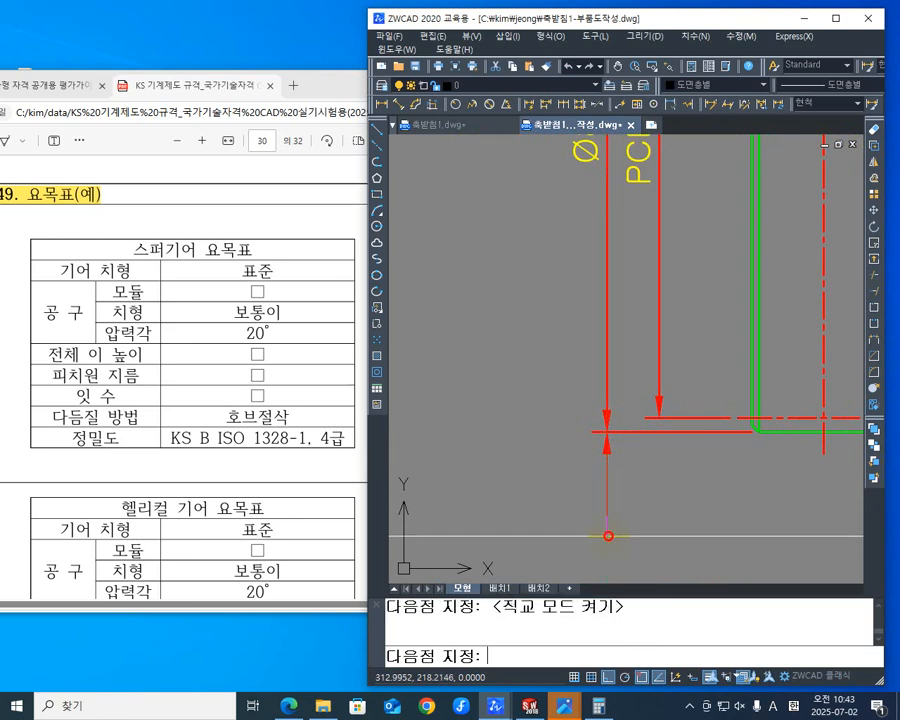
{"action": "left_click", "coordinate": [661, 537]}
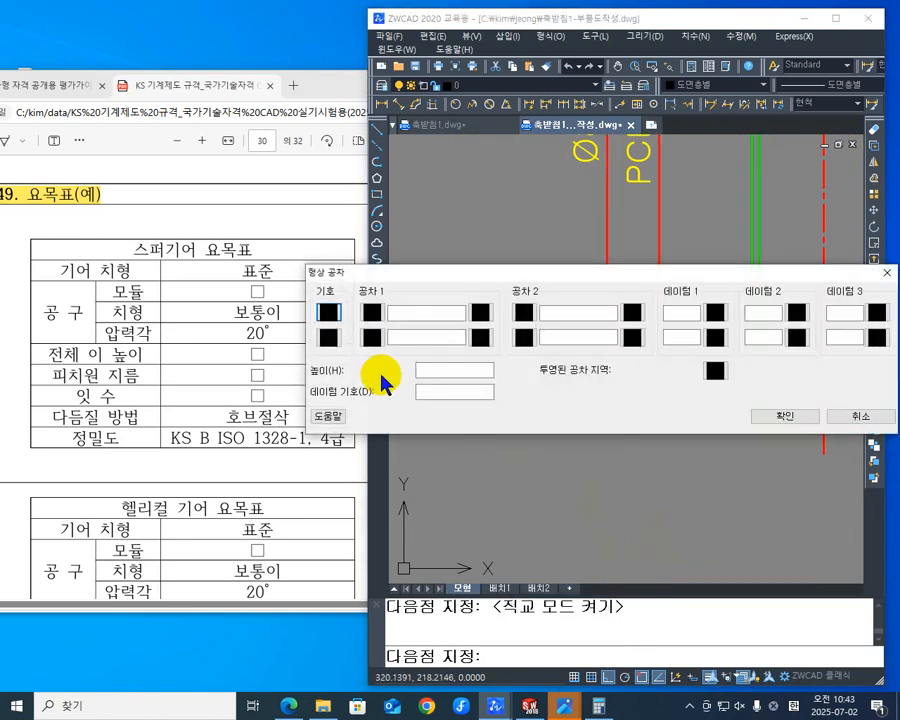
Step: Fill the leader's tolerance frame with the circular runout symbol, tolerance 0.018 and datum B, and place it
{"action": "left_click", "coordinate": [328, 313]}
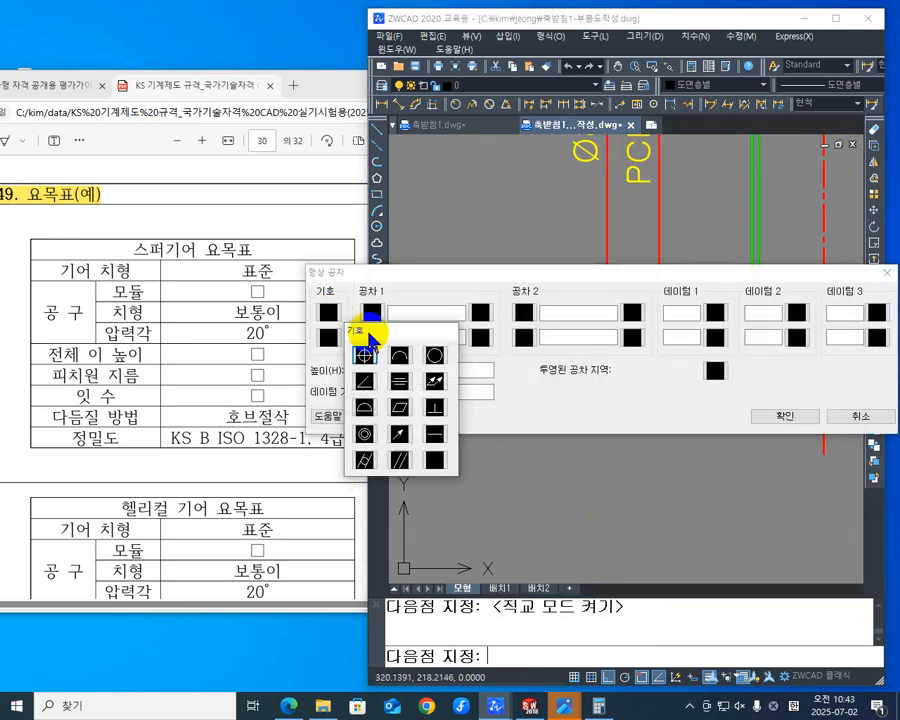
{"action": "left_click", "coordinate": [399, 434]}
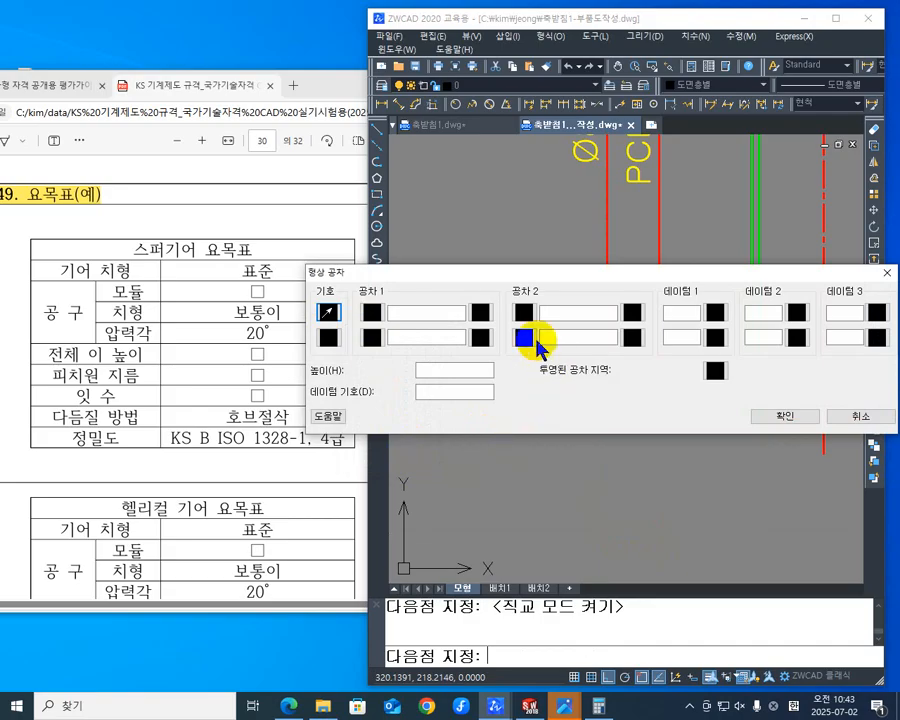
{"action": "left_click", "coordinate": [418, 313]}
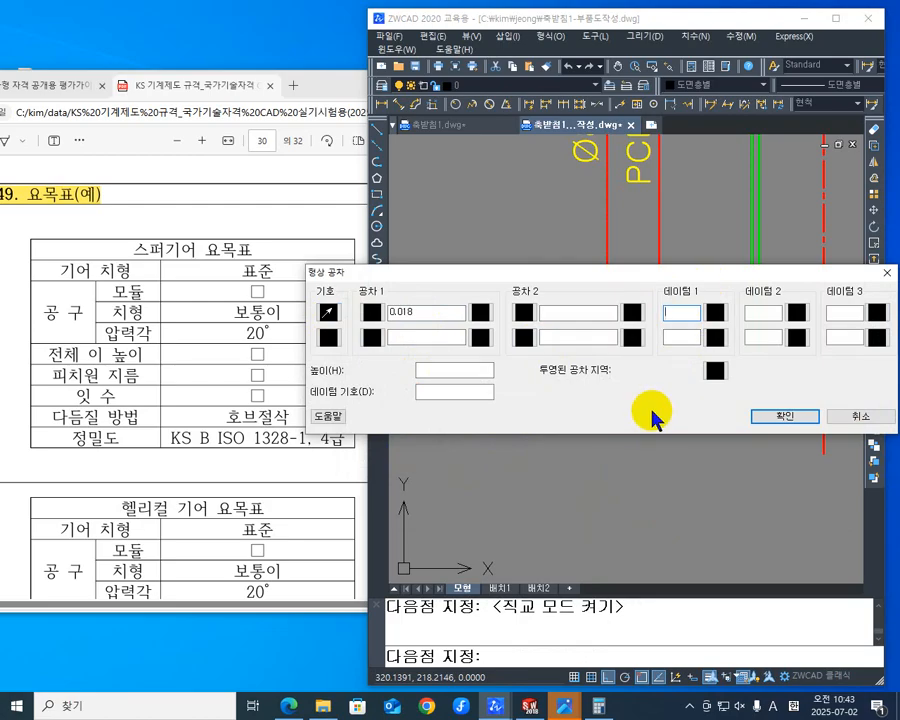
{"action": "left_click", "coordinate": [788, 424]}
{"action": "left_click", "coordinate": [662, 510]}
{"action": "scroll", "coordinate": [632, 452], "scroll_direction": "down", "scroll_amount": 5}
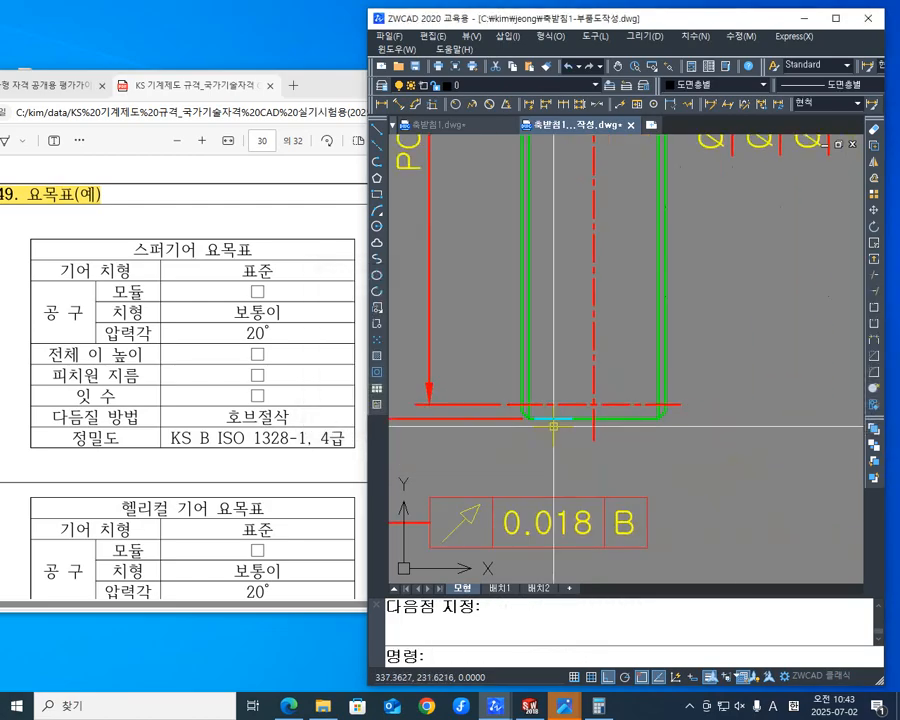
Step: Try an aligned dimension between the matching flanks of two neighbouring teeth on the pitch circle in the circular view, placed above the teeth
{"action": "scroll", "coordinate": [680, 460], "scroll_direction": "up", "scroll_amount": 5}
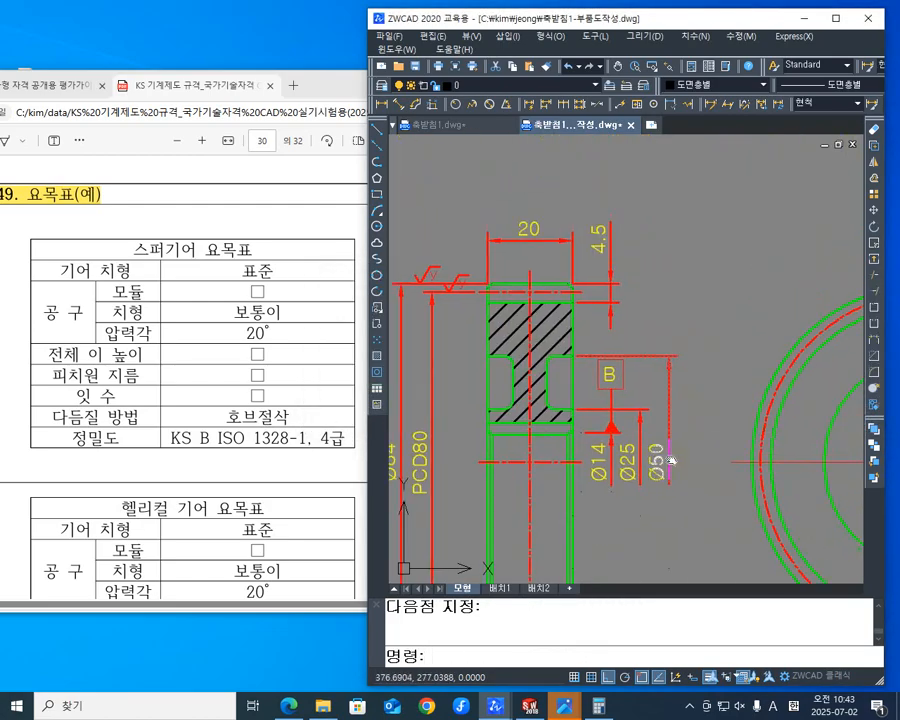
{"action": "scroll", "coordinate": [687, 468], "scroll_direction": "down", "scroll_amount": 3}
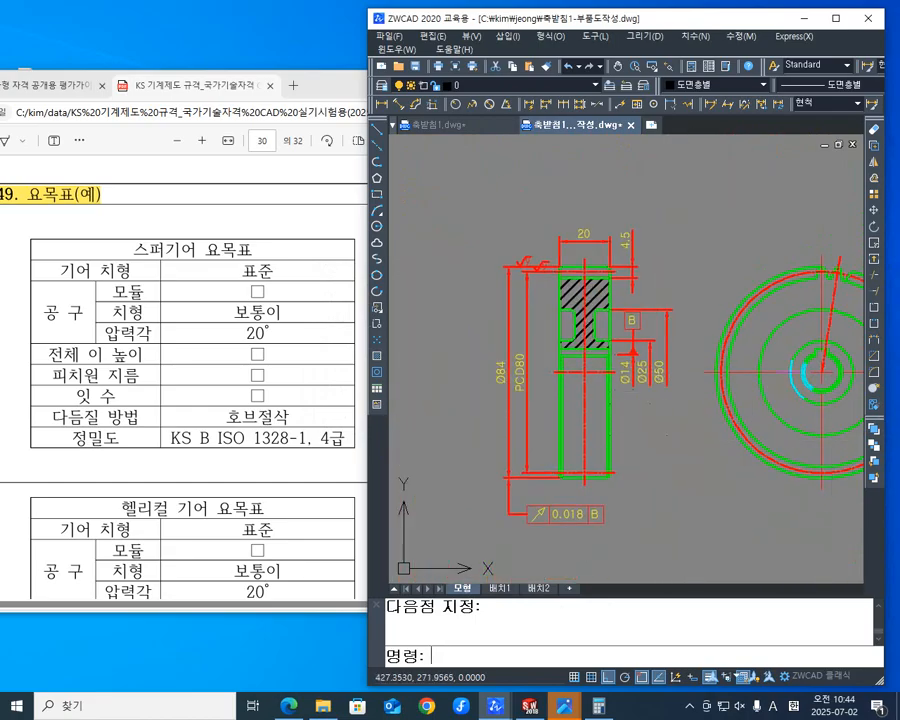
{"action": "scroll", "coordinate": [816, 375], "scroll_direction": "up", "scroll_amount": 3}
{"action": "middle_click_drag", "start_coordinate": [817, 378], "coordinate": [674, 433]}
{"action": "mouse_move", "coordinate": [732, 408]}
{"action": "middle_mouse_down"}
{"action": "mouse_move", "coordinate": [719, 427]}
{"action": "mouse_move", "coordinate": [736, 401]}
{"action": "middle_mouse_up"}
{"action": "scroll", "coordinate": [719, 413], "scroll_direction": "up", "scroll_amount": 1}
{"action": "middle_click_drag", "start_coordinate": [703, 285], "coordinate": [682, 404]}
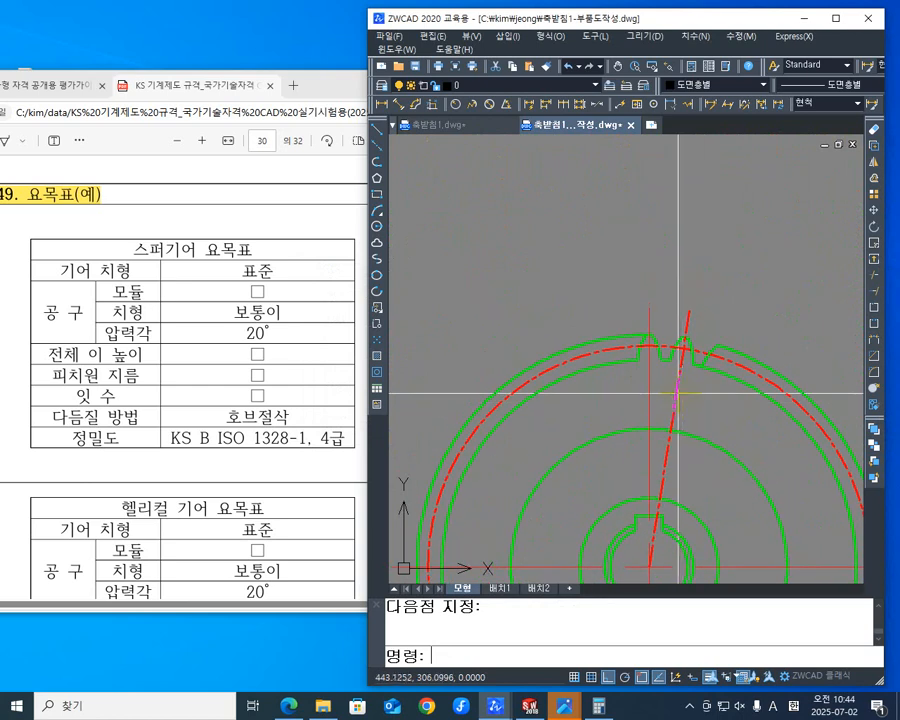
{"action": "scroll", "coordinate": [667, 343], "scroll_direction": "up", "scroll_amount": 3}
{"action": "mouse_move", "coordinate": [723, 366]}
{"action": "middle_mouse_down"}
{"action": "mouse_move", "coordinate": [582, 398]}
{"action": "mouse_move", "coordinate": [624, 362]}
{"action": "middle_mouse_up"}
{"action": "left_click", "coordinate": [398, 104]}
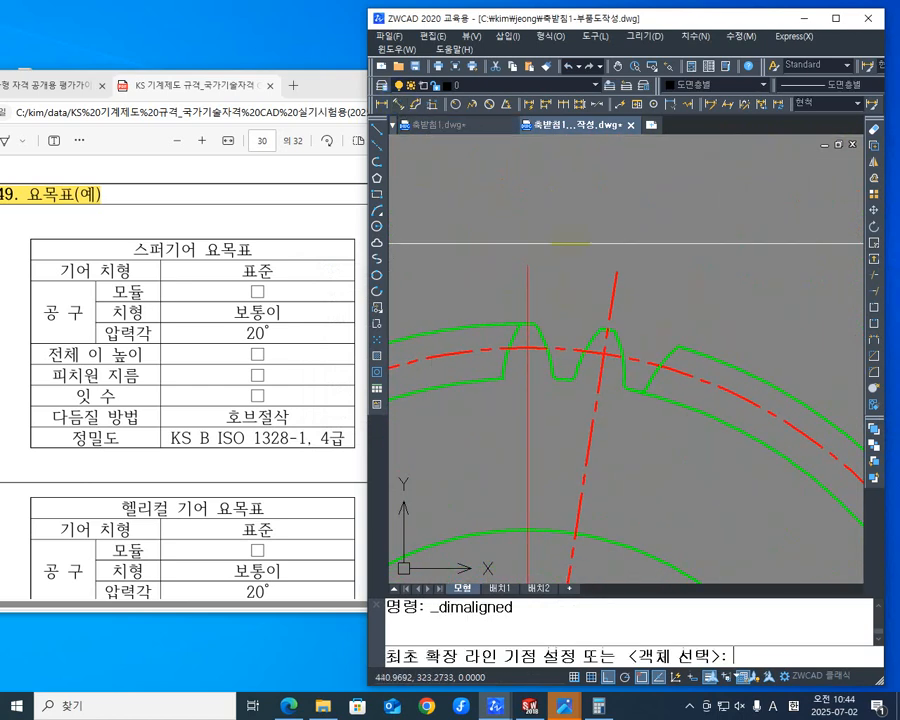
{"action": "scroll", "coordinate": [610, 314], "scroll_direction": "up", "scroll_amount": 5}
{"action": "middle_click_drag", "start_coordinate": [472, 387], "coordinate": [558, 372]}
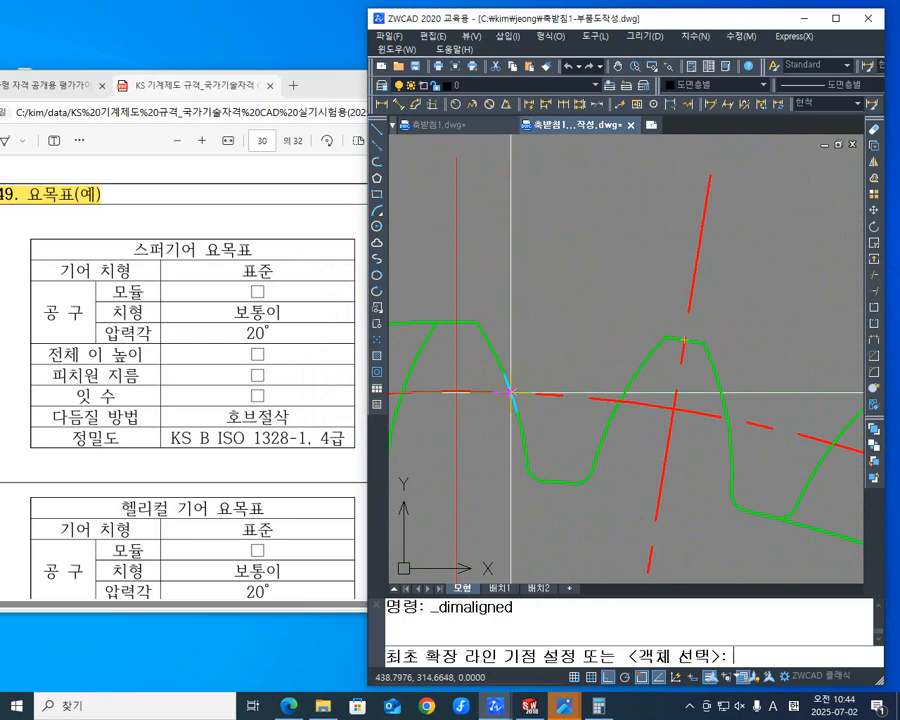
{"action": "left_click", "coordinate": [510, 392]}
{"action": "left_click", "coordinate": [720, 420]}
{"action": "scroll", "coordinate": [728, 266], "scroll_direction": "down", "scroll_amount": 5}
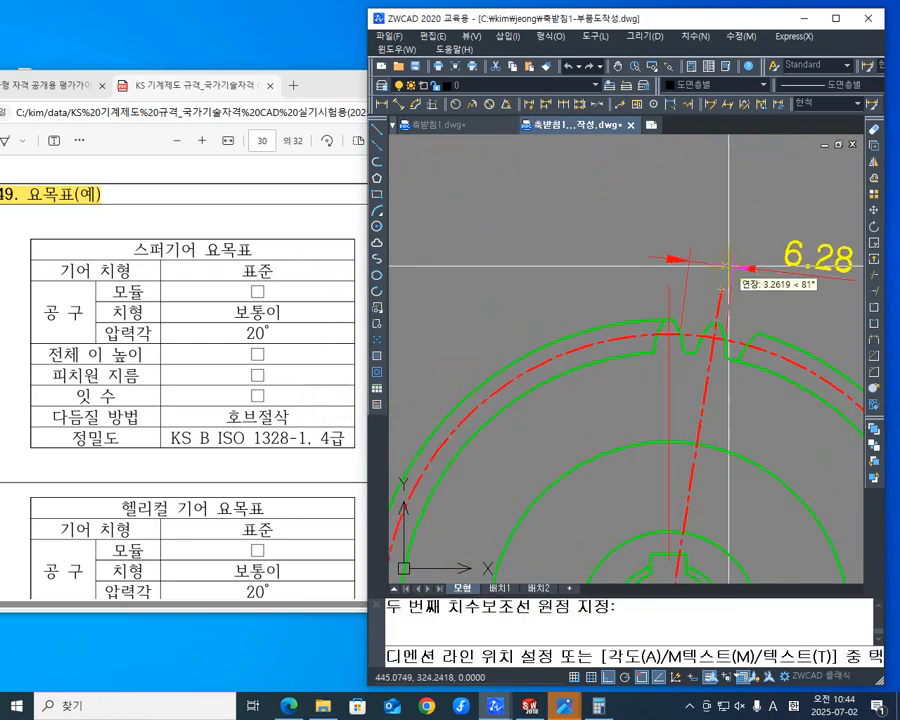
{"action": "mouse_move", "coordinate": [728, 266]}
{"action": "middle_mouse_down"}
{"action": "mouse_move", "coordinate": [676, 346]}
{"action": "mouse_move", "coordinate": [682, 326]}
{"action": "middle_mouse_up"}
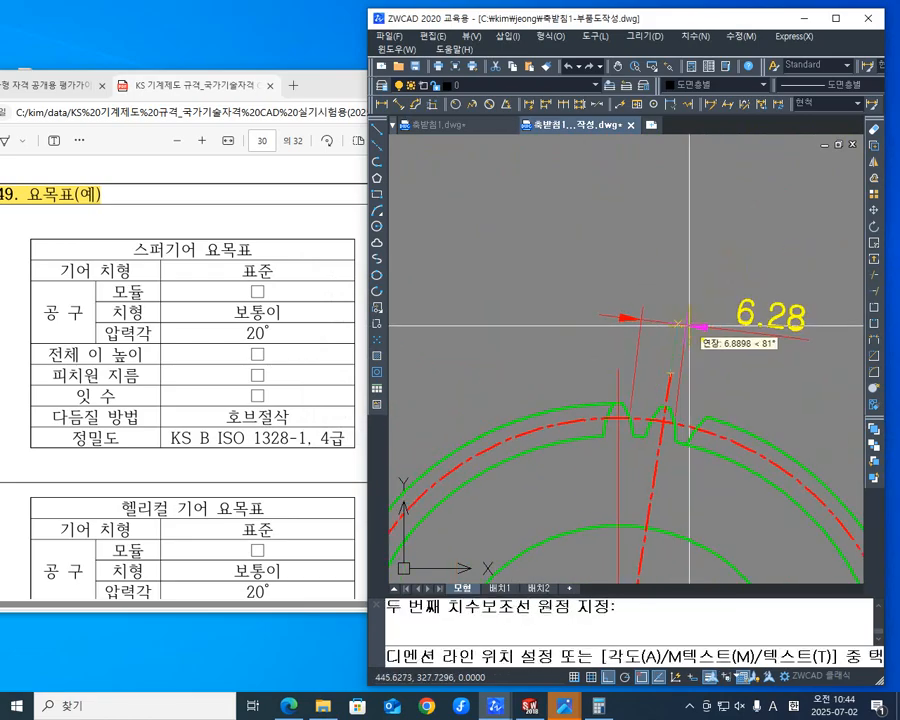
{"action": "left_click", "coordinate": [689, 324]}
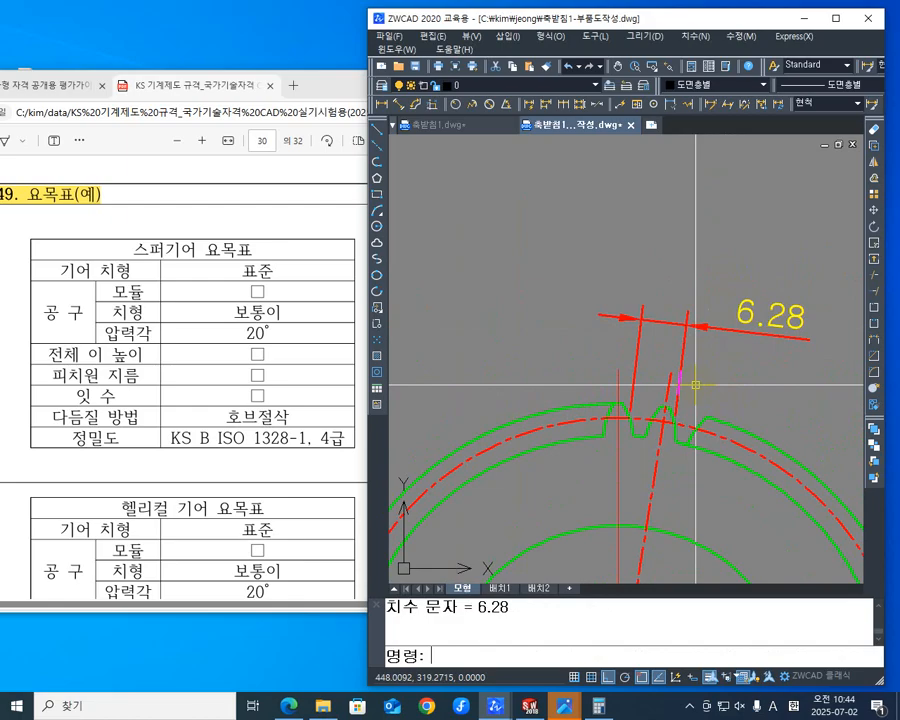
Step: Delete the aligned tooth-spacing dimension above the gear teeth
{"action": "left_click", "coordinate": [741, 354]}
{"action": "left_click", "coordinate": [608, 248]}
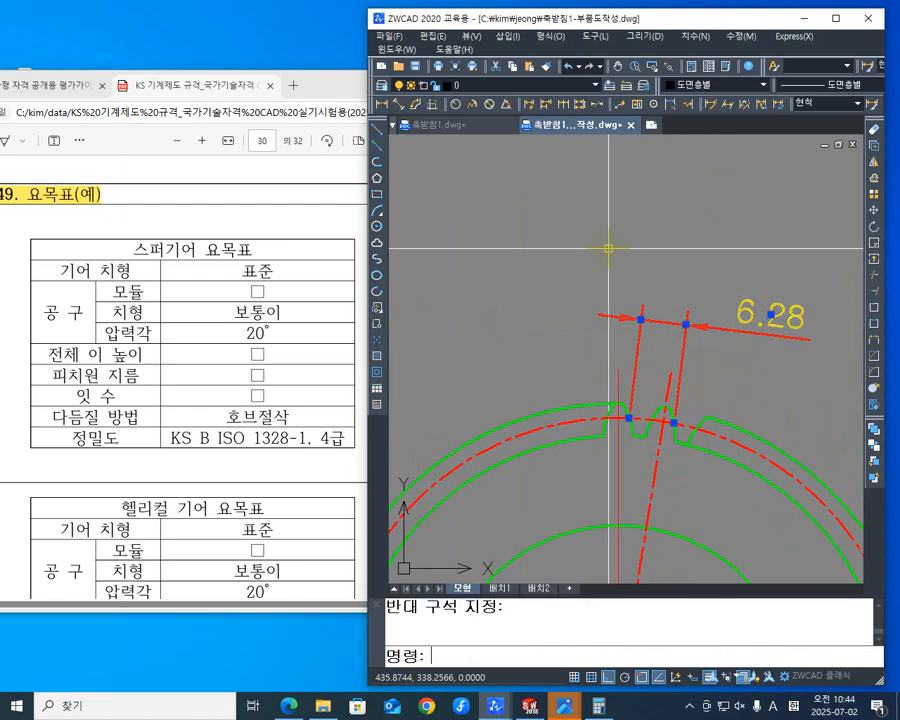
{"action": "key", "text": "Delete"}
{"action": "middle_click_drag", "start_coordinate": [637, 299], "coordinate": [588, 269]}
{"action": "key", "text": "Escape"}
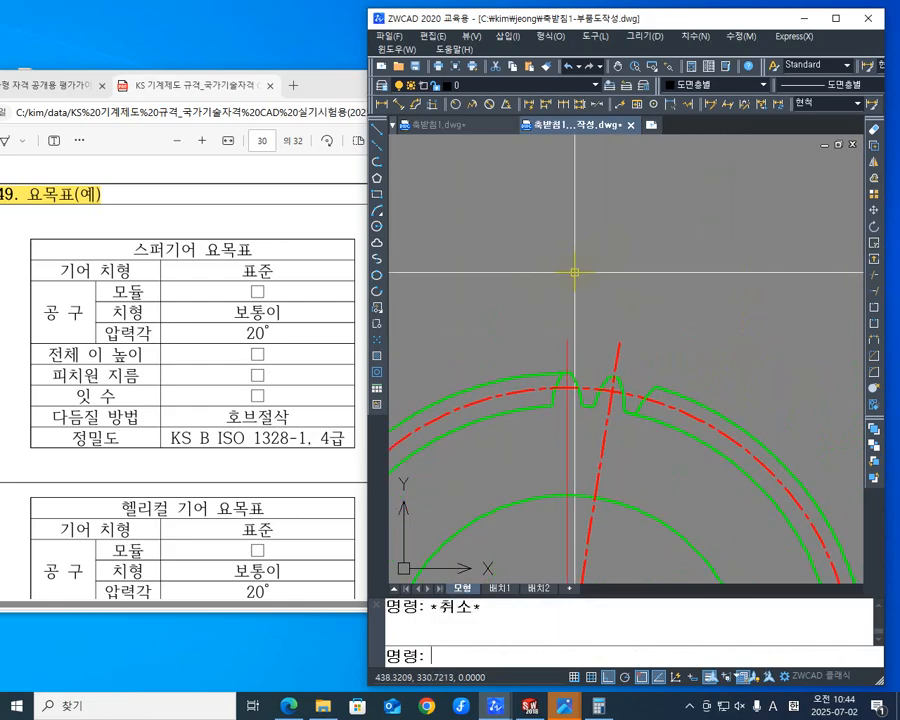
Step: Add an angular dimension between the inclined tooth centre line and the vertical centre line, placed above the teeth
{"action": "left_click", "coordinate": [460, 124]}
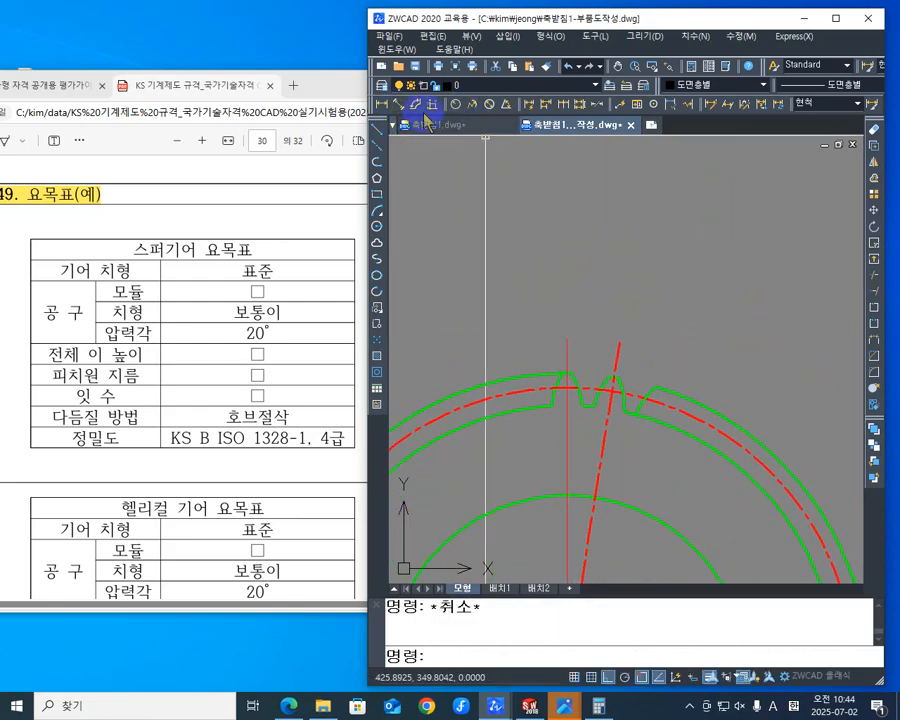
{"action": "left_click", "coordinate": [505, 103]}
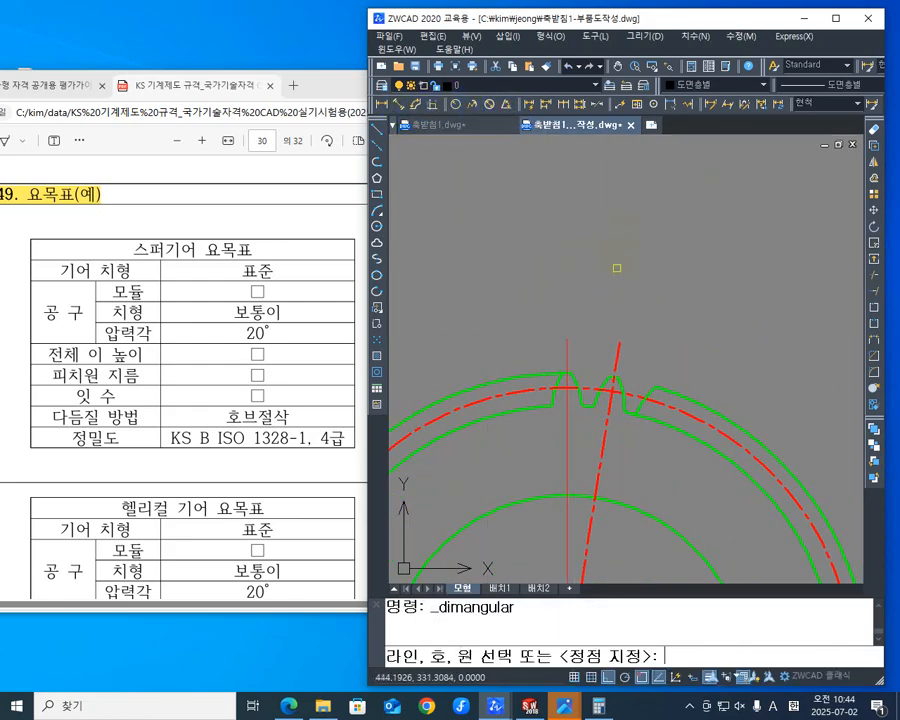
{"action": "scroll", "coordinate": [617, 364], "scroll_direction": "up", "scroll_amount": 2}
{"action": "left_click", "coordinate": [613, 350]}
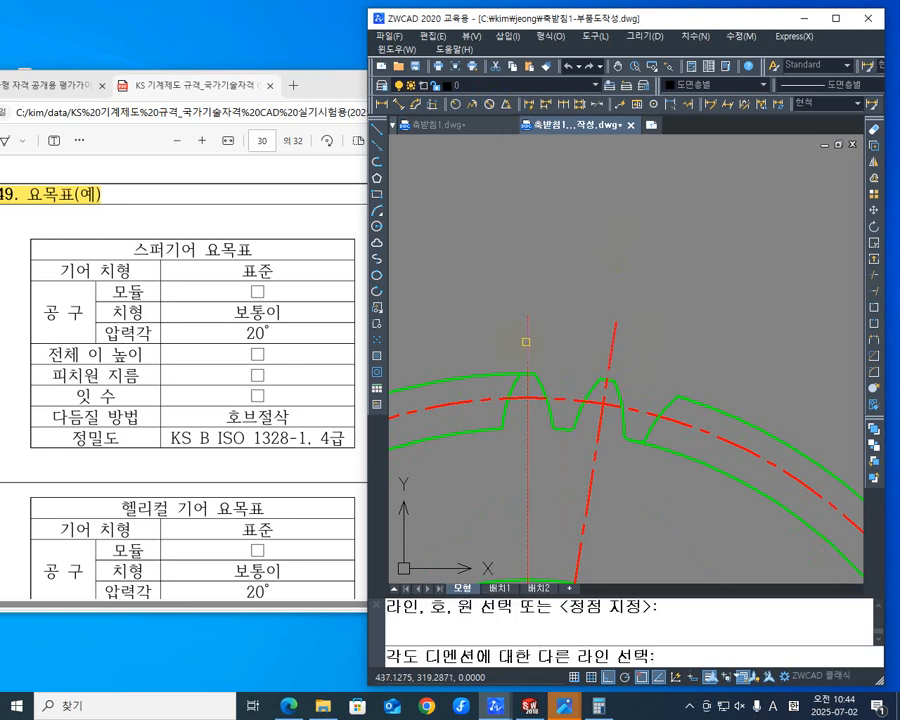
{"action": "left_click", "coordinate": [526, 342]}
{"action": "middle_click_drag", "start_coordinate": [526, 316], "coordinate": [526, 378]}
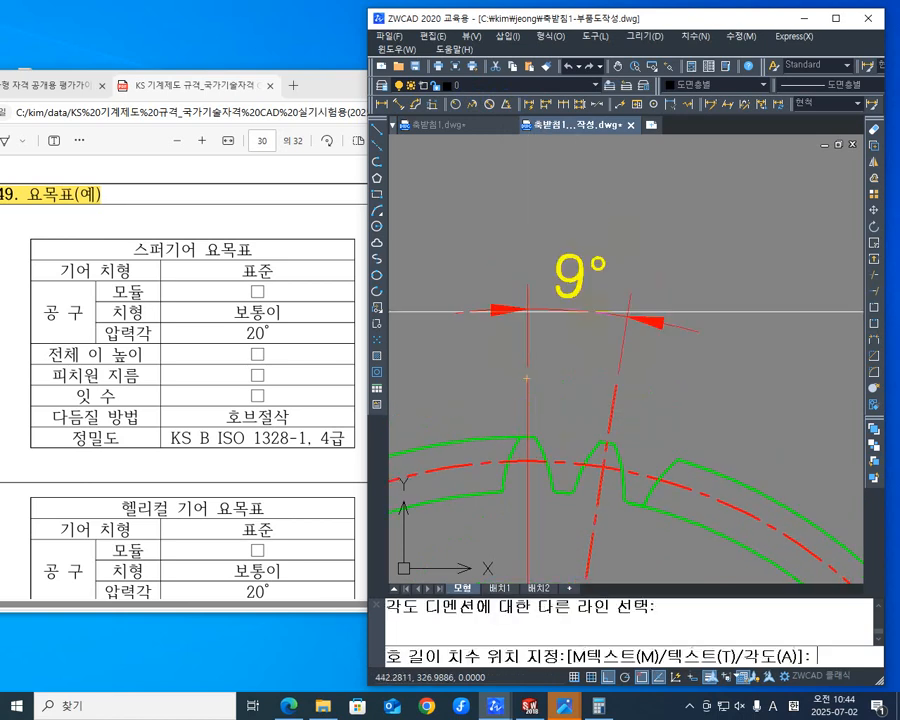
{"action": "left_click", "coordinate": [589, 317]}
{"action": "middle_click_drag", "start_coordinate": [672, 366], "coordinate": [683, 315]}
{"action": "scroll", "coordinate": [676, 341], "scroll_direction": "down", "scroll_amount": 2}
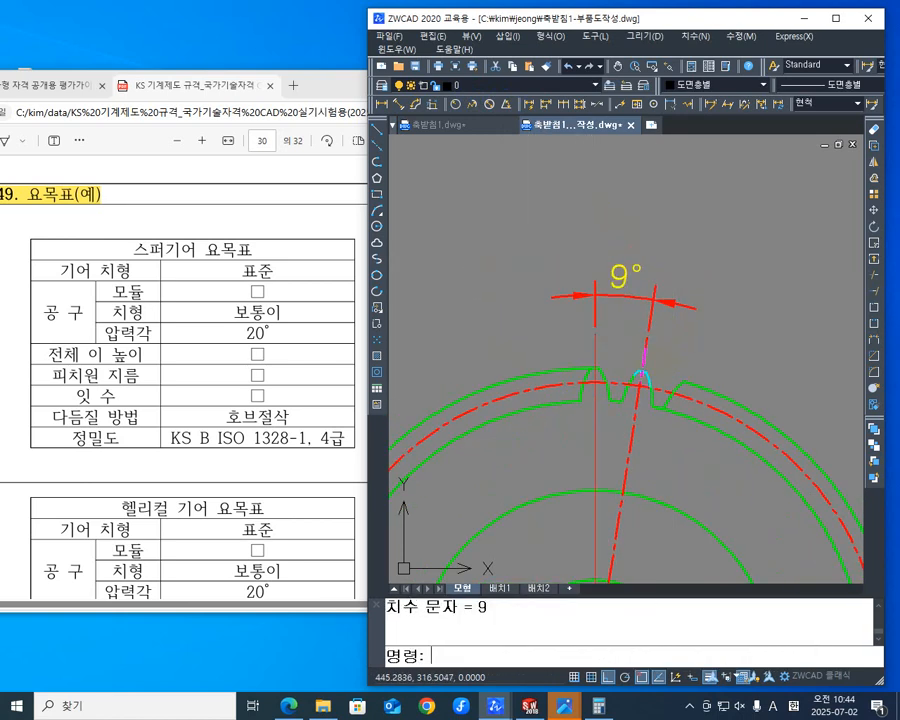
{"action": "middle_click_drag", "start_coordinate": [640, 375], "coordinate": [638, 333]}
{"action": "key", "text": "Escape"}
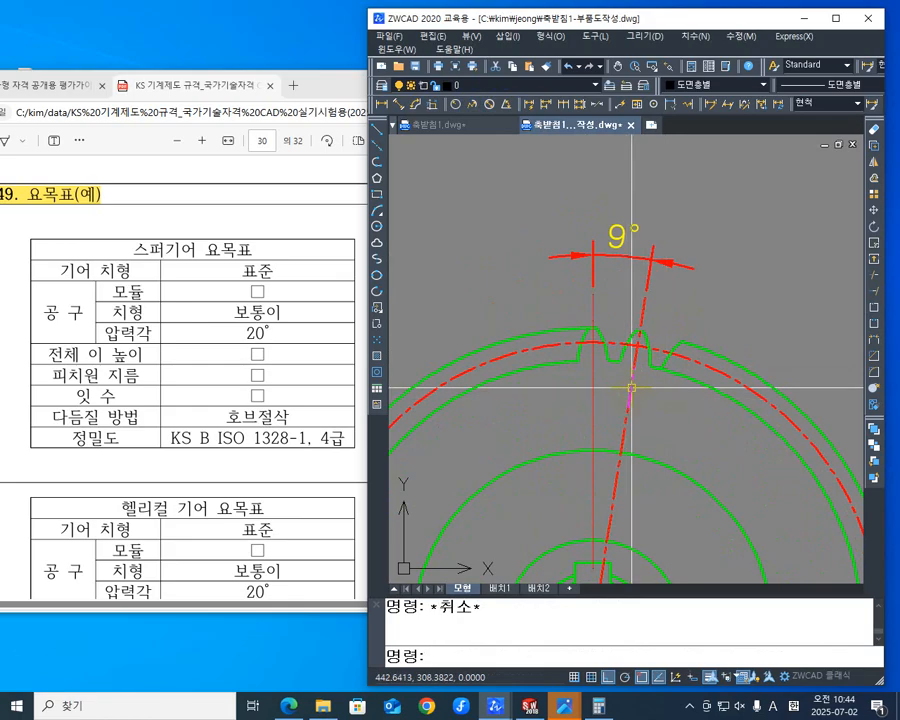
Step: Dimension the keyway's width in the circular view with a horizontal linear dimension placed above the hub circle
{"action": "scroll", "coordinate": [631, 387], "scroll_direction": "down", "scroll_amount": 5}
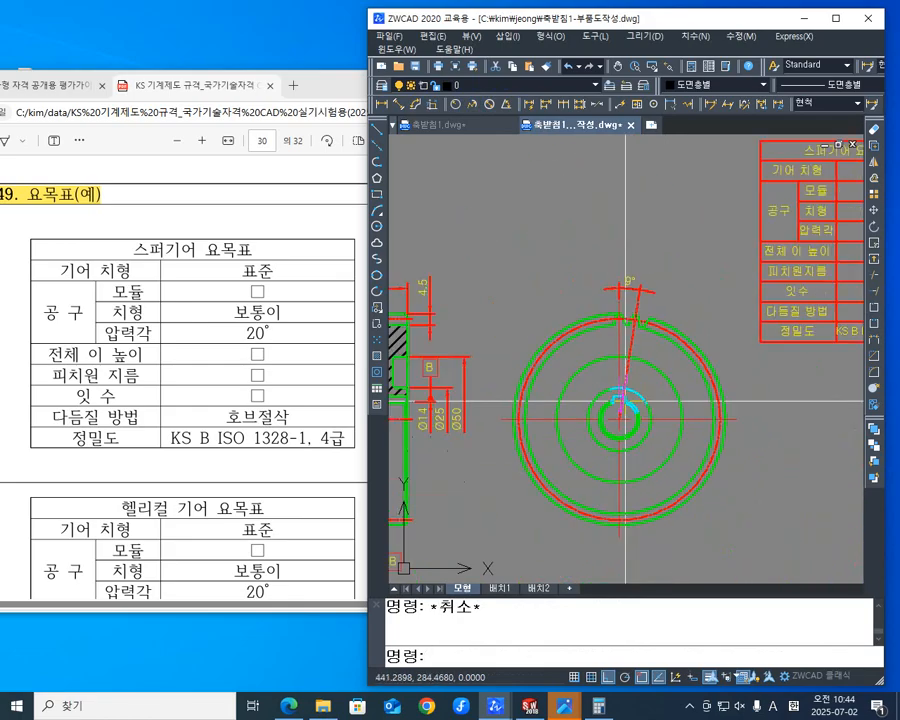
{"action": "scroll", "coordinate": [632, 375], "scroll_direction": "up", "scroll_amount": 2}
{"action": "middle_click_drag", "start_coordinate": [633, 372], "coordinate": [599, 360]}
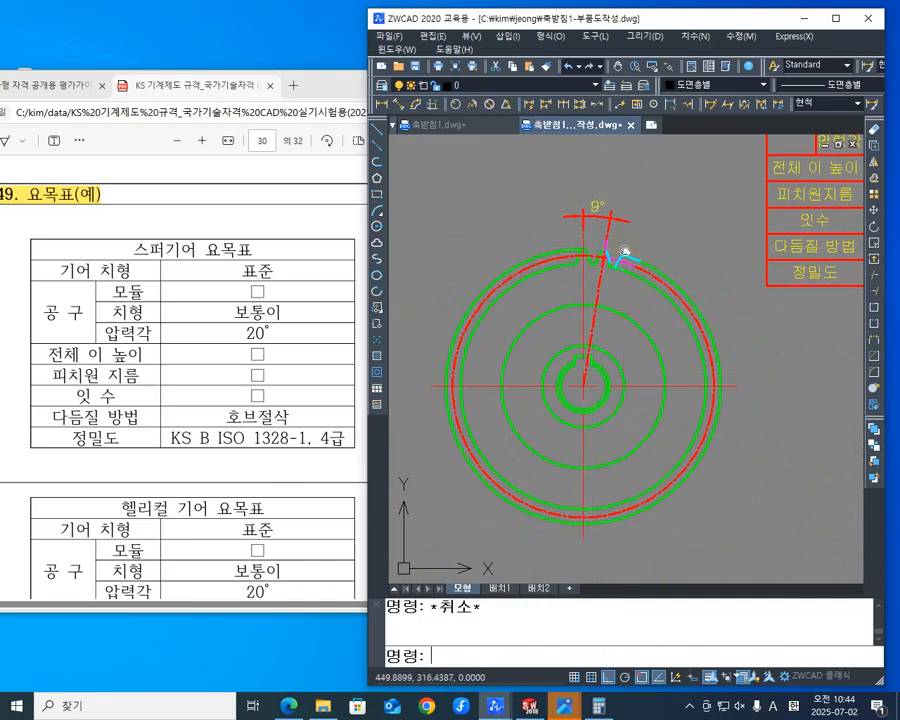
{"action": "middle_click_drag", "start_coordinate": [625, 253], "coordinate": [661, 292]}
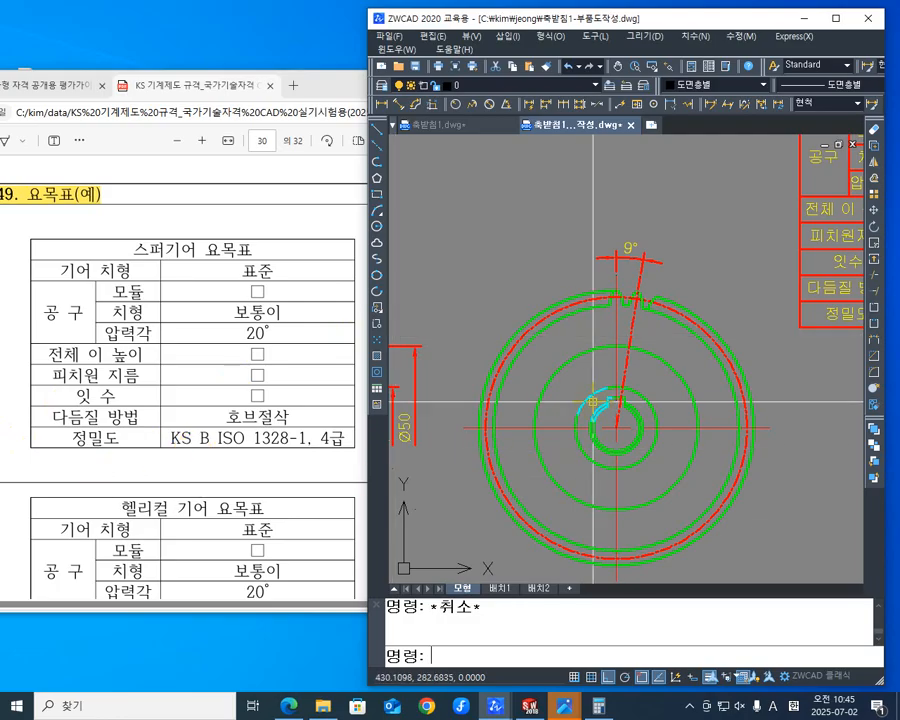
{"action": "scroll", "coordinate": [678, 383], "scroll_direction": "up", "scroll_amount": 4}
{"action": "scroll", "coordinate": [586, 357], "scroll_direction": "down", "scroll_amount": 1}
{"action": "scroll", "coordinate": [560, 416], "scroll_direction": "down", "scroll_amount": 5}
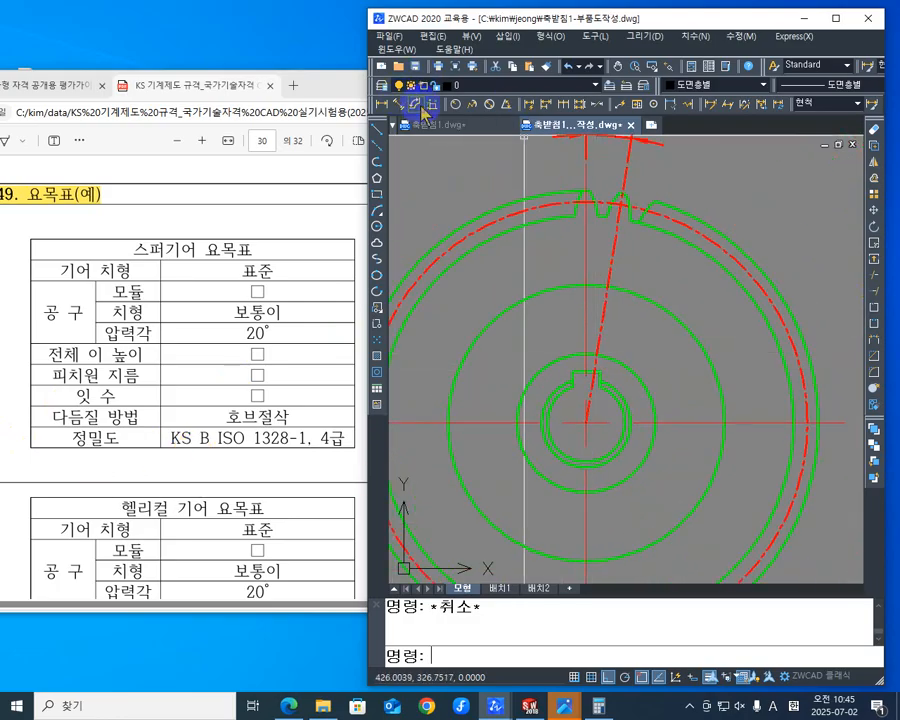
{"action": "left_click", "coordinate": [383, 104]}
{"action": "scroll", "coordinate": [580, 388], "scroll_direction": "up", "scroll_amount": 4}
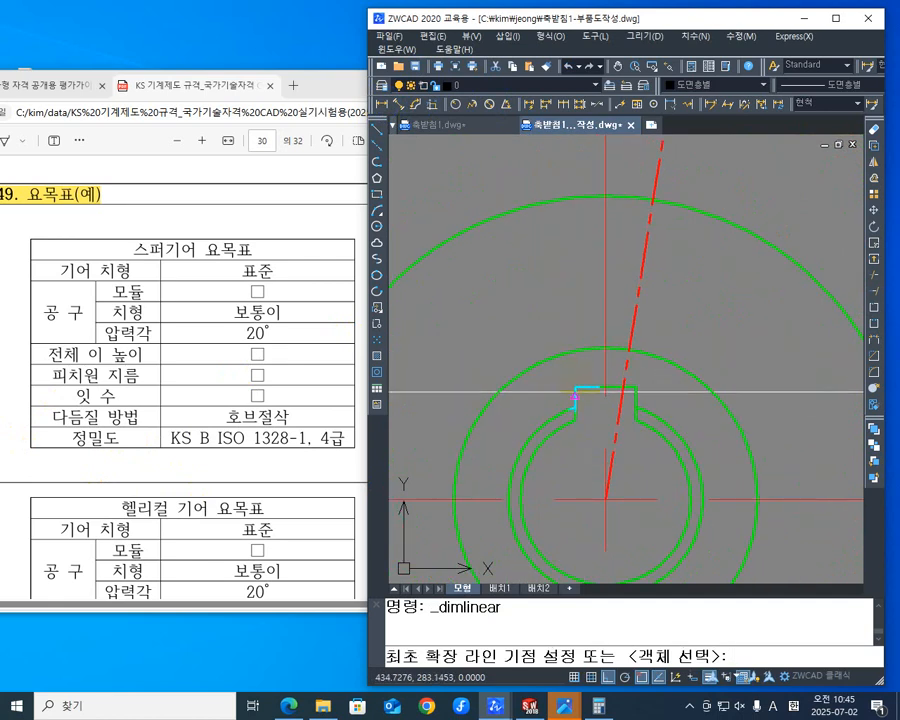
{"action": "left_click", "coordinate": [575, 388]}
{"action": "left_click", "coordinate": [633, 388]}
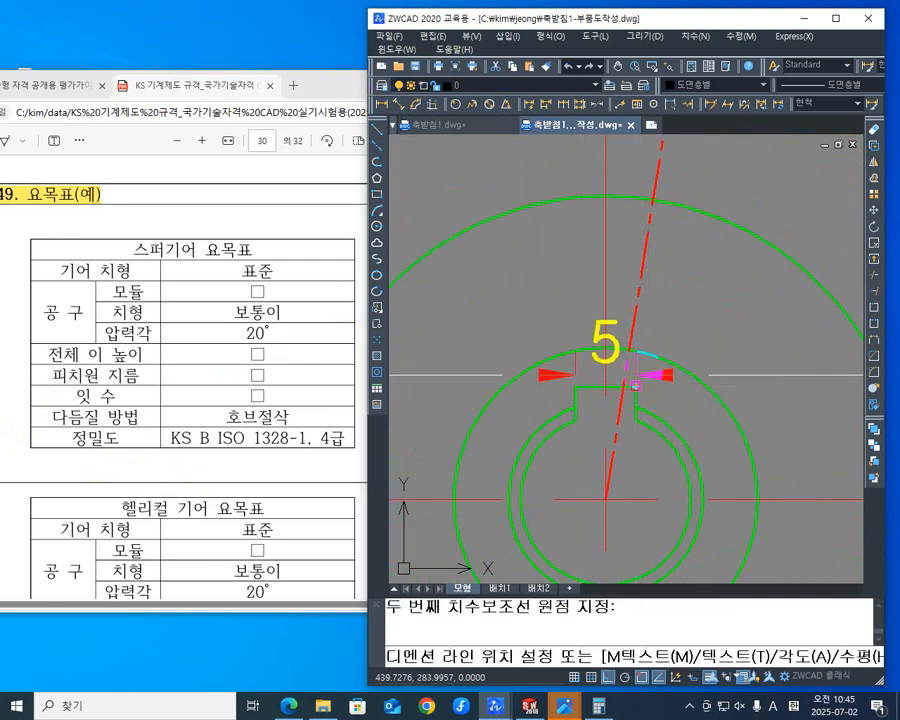
{"action": "middle_click_drag", "start_coordinate": [649, 310], "coordinate": [636, 382]}
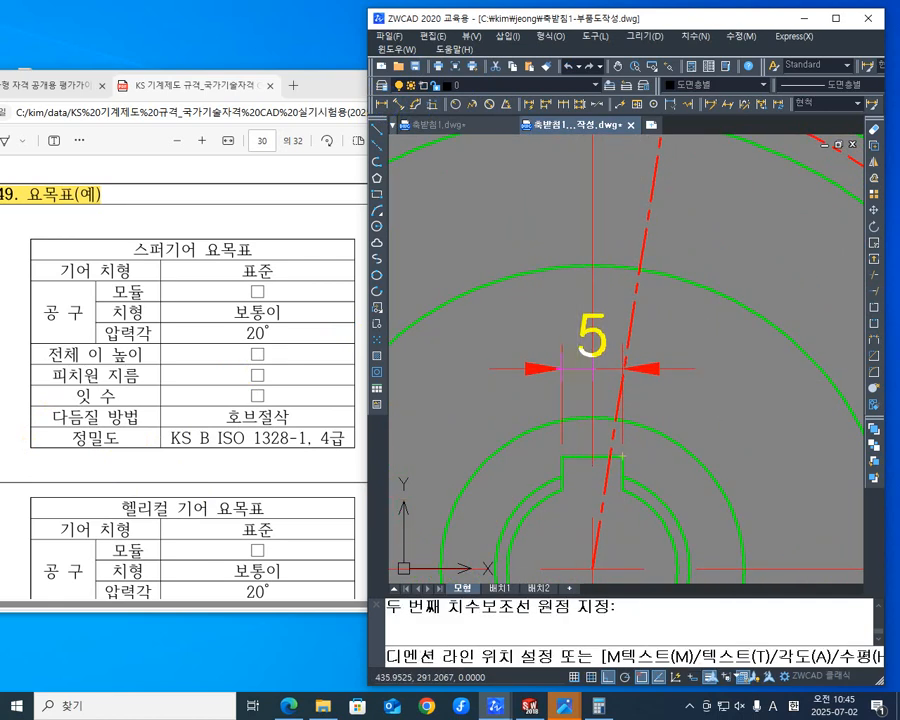
{"action": "left_click", "coordinate": [576, 370]}
{"action": "scroll", "coordinate": [660, 375], "scroll_direction": "down", "scroll_amount": 3}
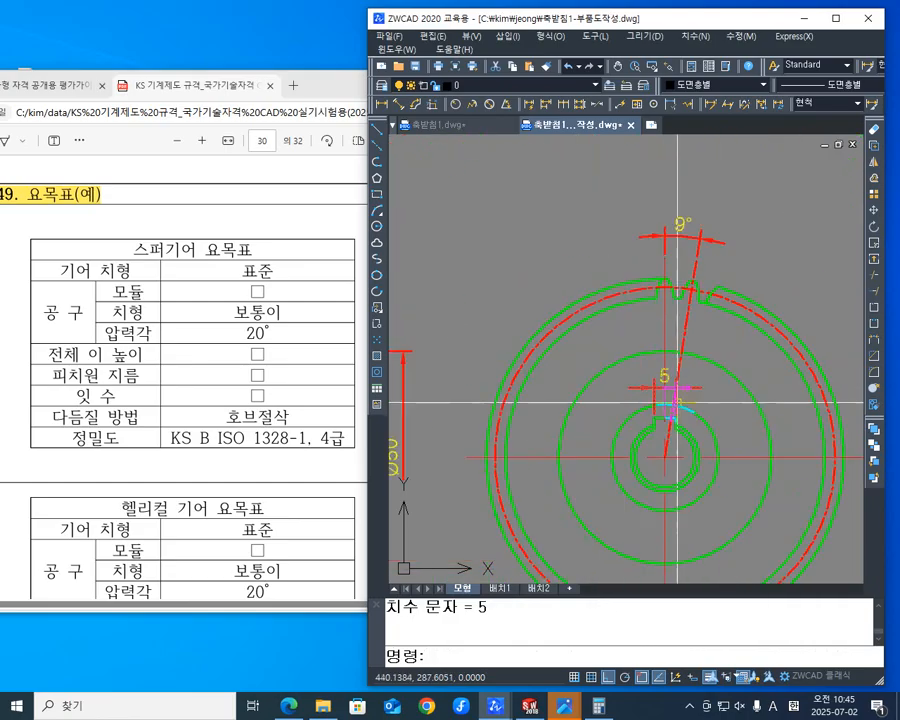
Step: Append the tolerance class JS9 to the keyway width dimension so its text reads 5JS9
{"action": "scroll", "coordinate": [683, 394], "scroll_direction": "up", "scroll_amount": 3}
{"action": "middle_click_drag", "start_coordinate": [683, 394], "coordinate": [698, 467]}
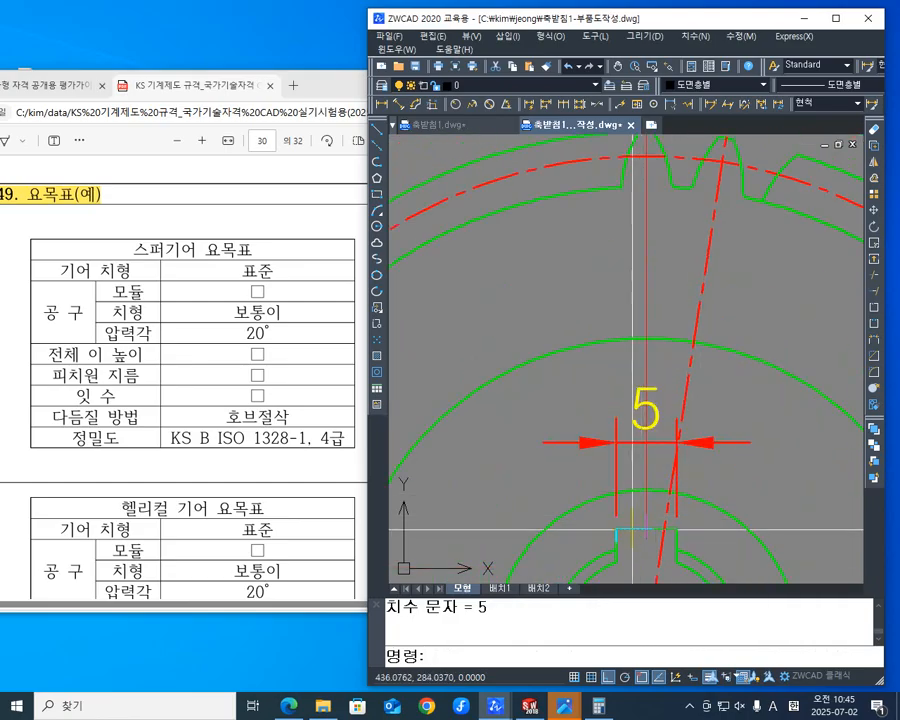
{"action": "type", "text": "ED"}
{"action": "key", "text": "Return"}
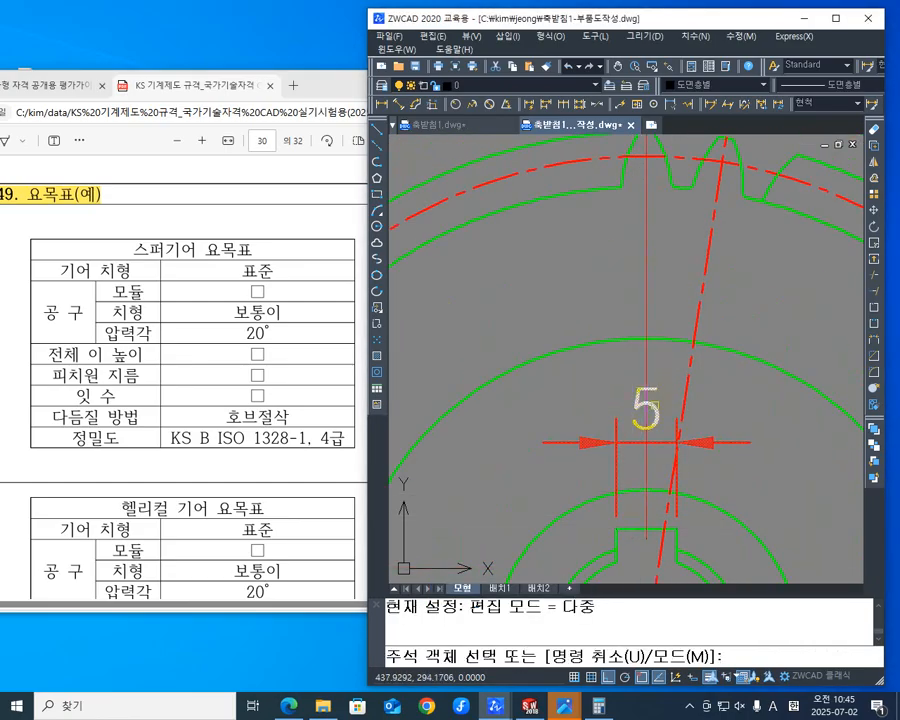
{"action": "left_click", "coordinate": [647, 410]}
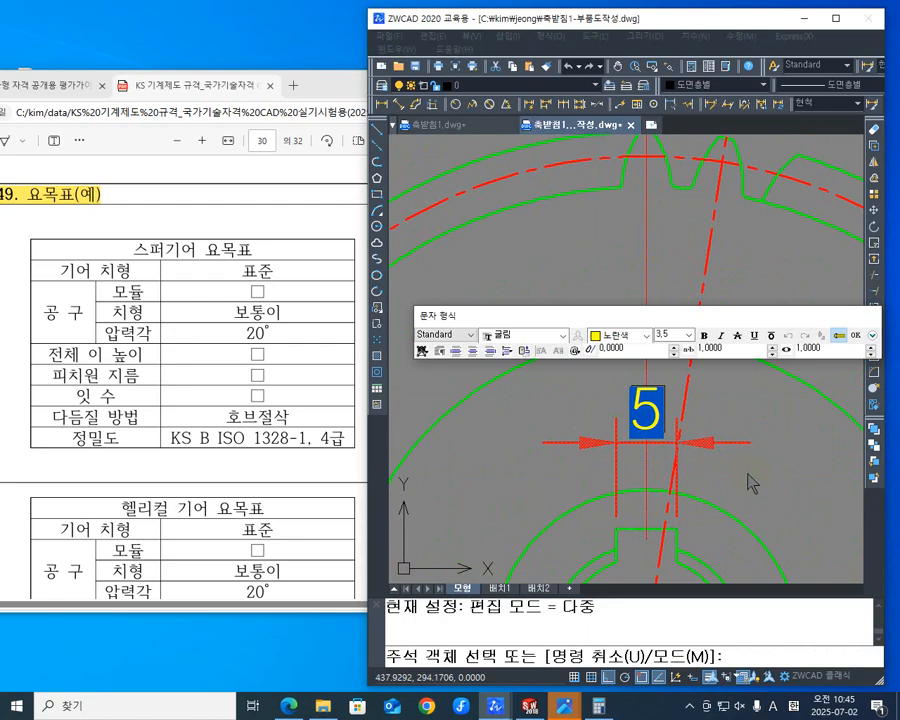
{"action": "type", "text": "J"}
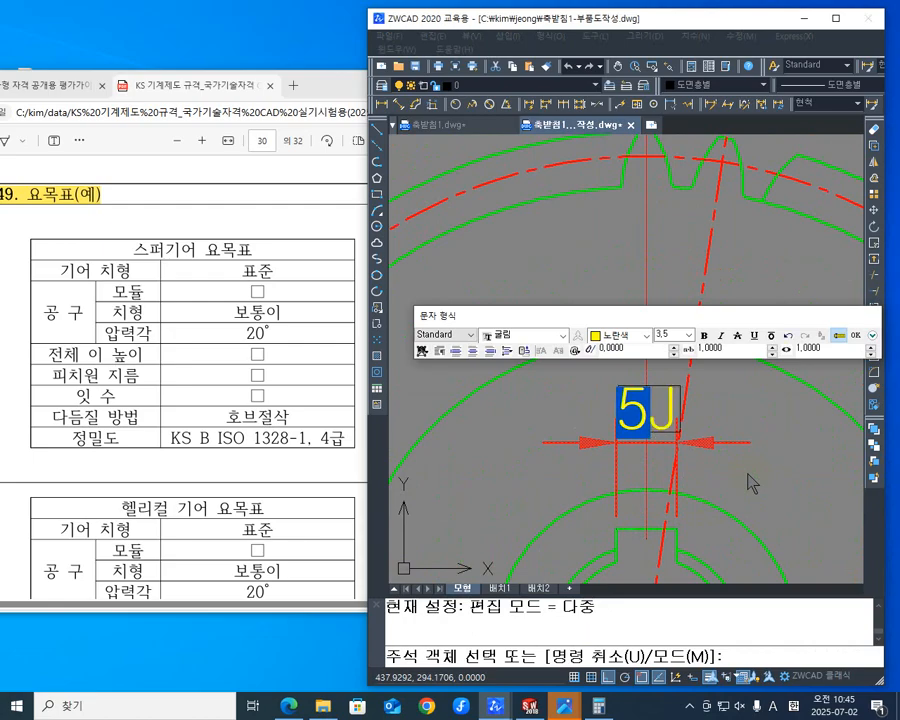
{"action": "type", "text": "S9"}
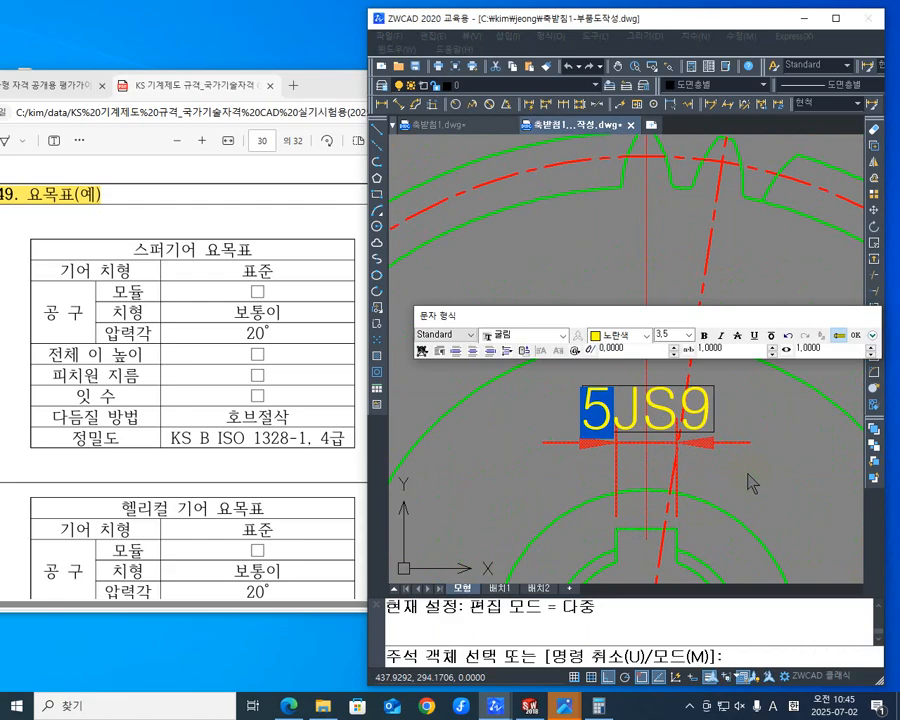
{"action": "left_click", "coordinate": [862, 338]}
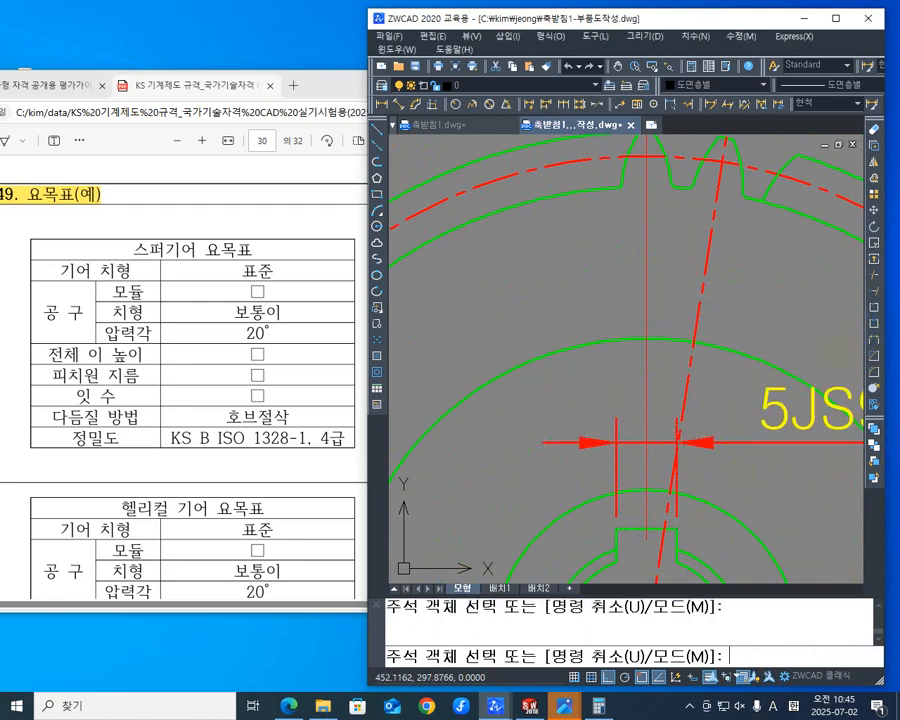
{"action": "middle_click_drag", "start_coordinate": [600, 498], "coordinate": [624, 443]}
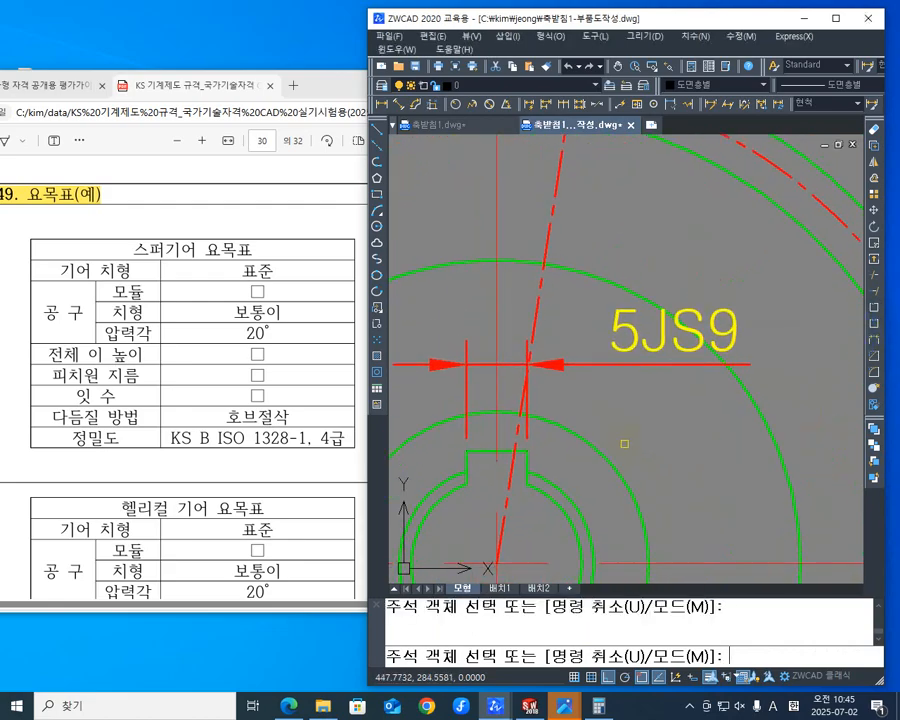
{"action": "mouse_move", "coordinate": [591, 486]}
{"action": "middle_mouse_down"}
{"action": "mouse_move", "coordinate": [630, 431]}
{"action": "mouse_move", "coordinate": [681, 388]}
{"action": "mouse_move", "coordinate": [708, 410]}
{"action": "mouse_move", "coordinate": [720, 387]}
{"action": "middle_mouse_up"}
{"action": "scroll", "coordinate": [655, 434], "scroll_direction": "down", "scroll_amount": 3}
{"action": "scroll", "coordinate": [655, 438], "scroll_direction": "up", "scroll_amount": 3}
{"action": "scroll", "coordinate": [683, 385], "scroll_direction": "down", "scroll_amount": 5}
{"action": "scroll", "coordinate": [643, 413], "scroll_direction": "up", "scroll_amount": 3}
{"action": "key", "text": "Escape"}
{"action": "key", "text": "Escape"}
Step: Dimension the height from the keyway's top edge to the lowest point of the outer bore circle, placed left of the hub circle
{"action": "middle_click_drag", "start_coordinate": [626, 371], "coordinate": [733, 391]}
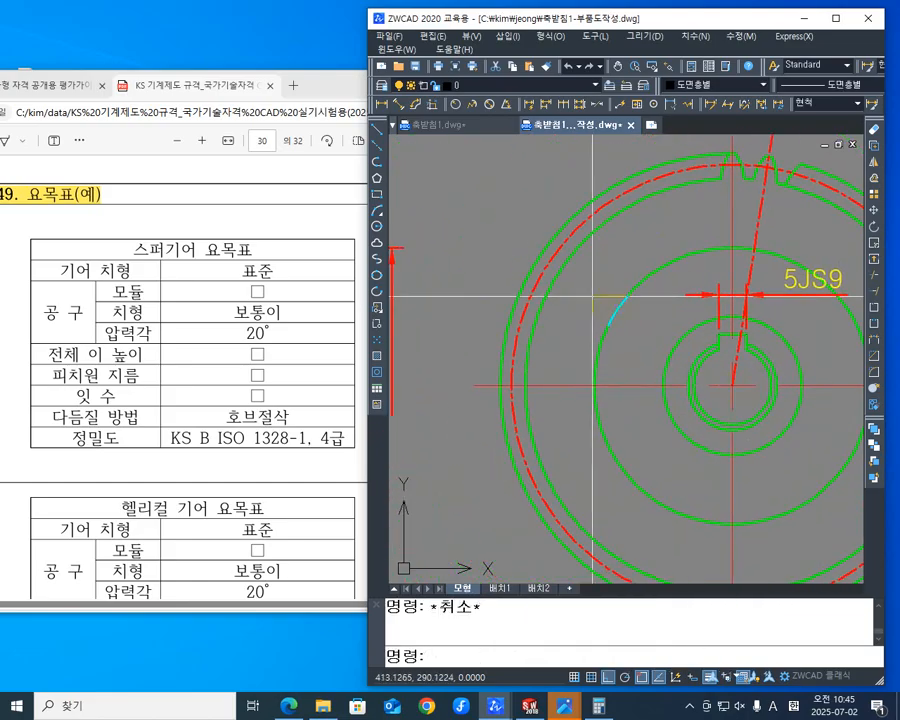
{"action": "left_click", "coordinate": [383, 106]}
{"action": "scroll", "coordinate": [688, 335], "scroll_direction": "up", "scroll_amount": 3}
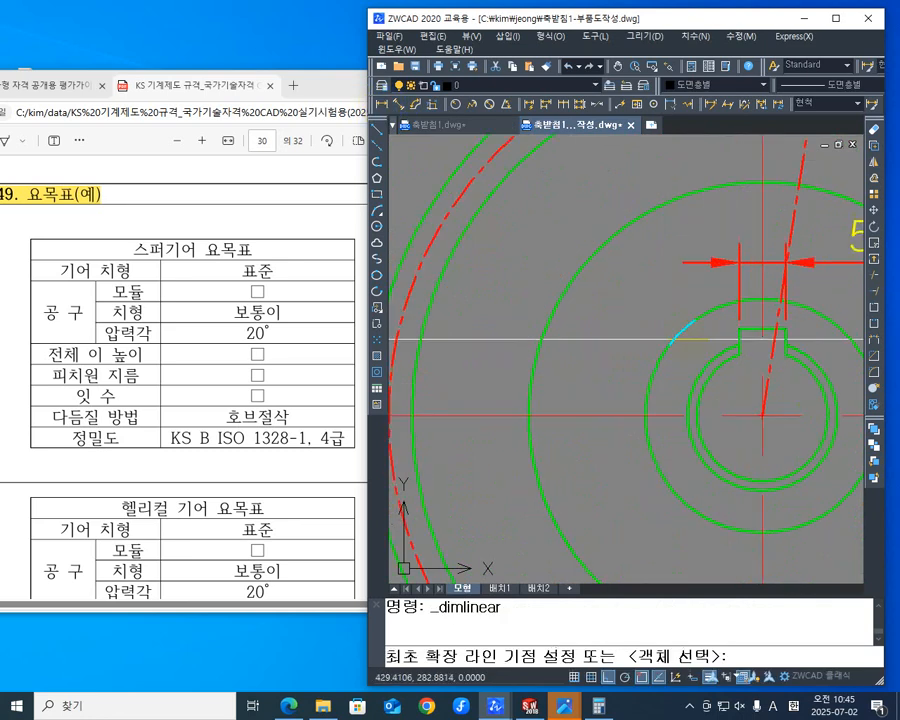
{"action": "left_click", "coordinate": [753, 326]}
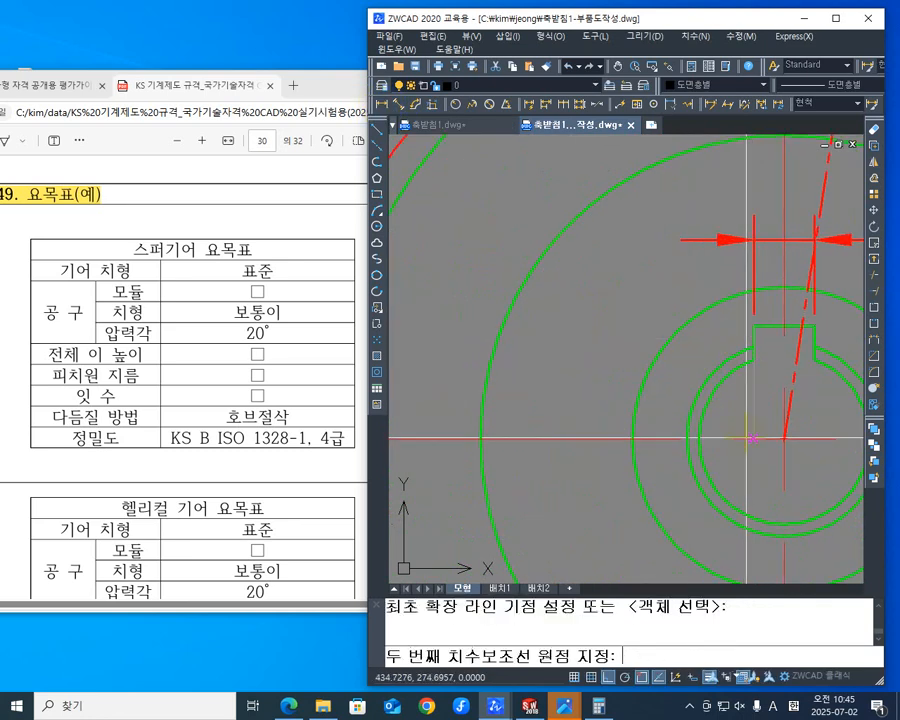
{"action": "left_click", "coordinate": [785, 536]}
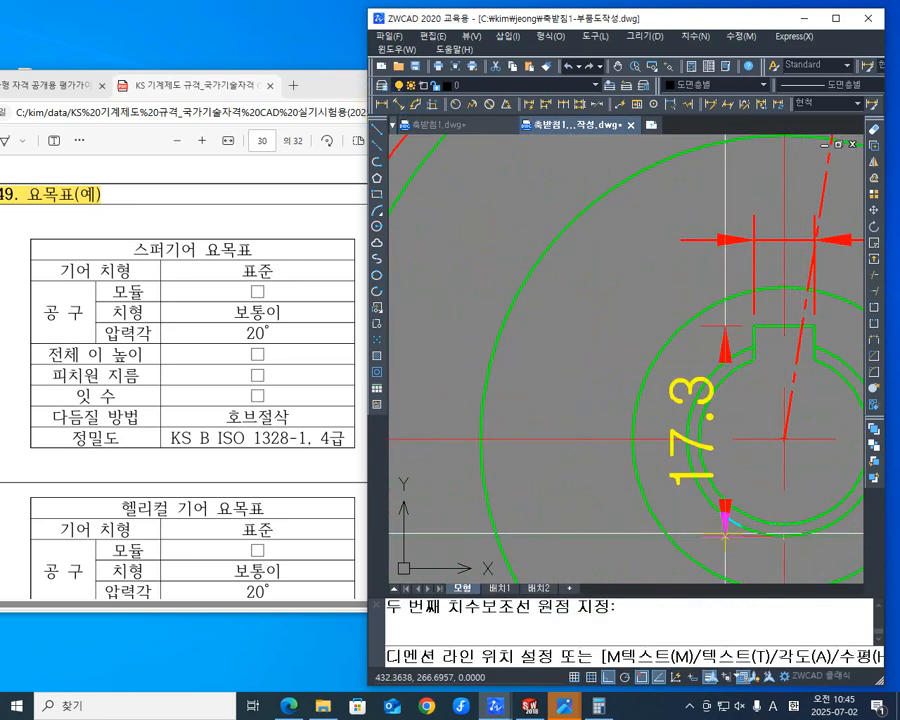
{"action": "scroll", "coordinate": [600, 480], "scroll_direction": "down", "scroll_amount": 2}
{"action": "left_click", "coordinate": [585, 486]}
{"action": "scroll", "coordinate": [592, 427], "scroll_direction": "down", "scroll_amount": 4}
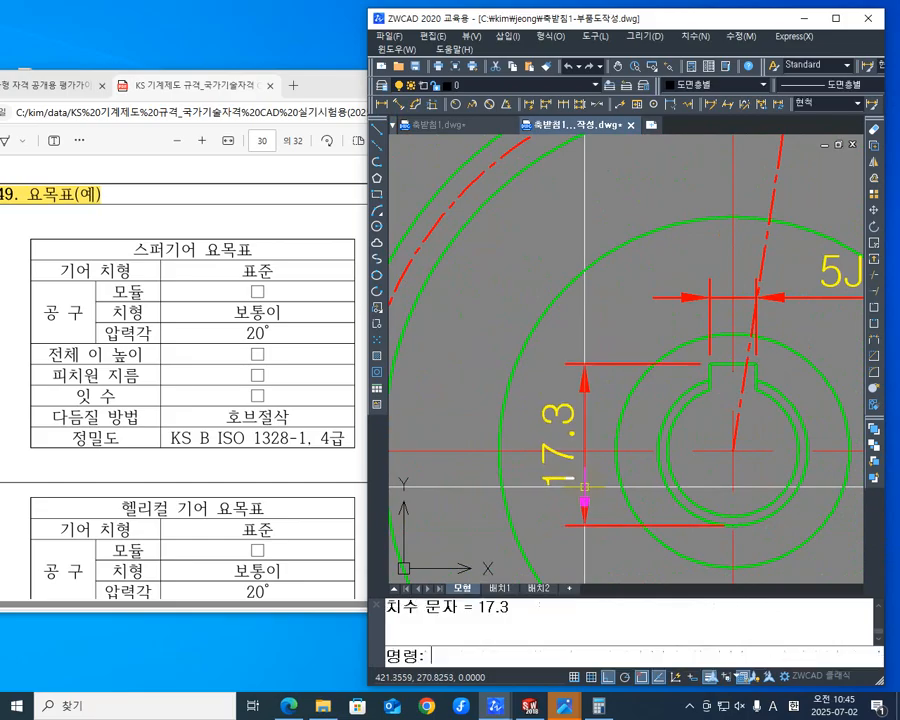
{"action": "key", "text": "Escape"}
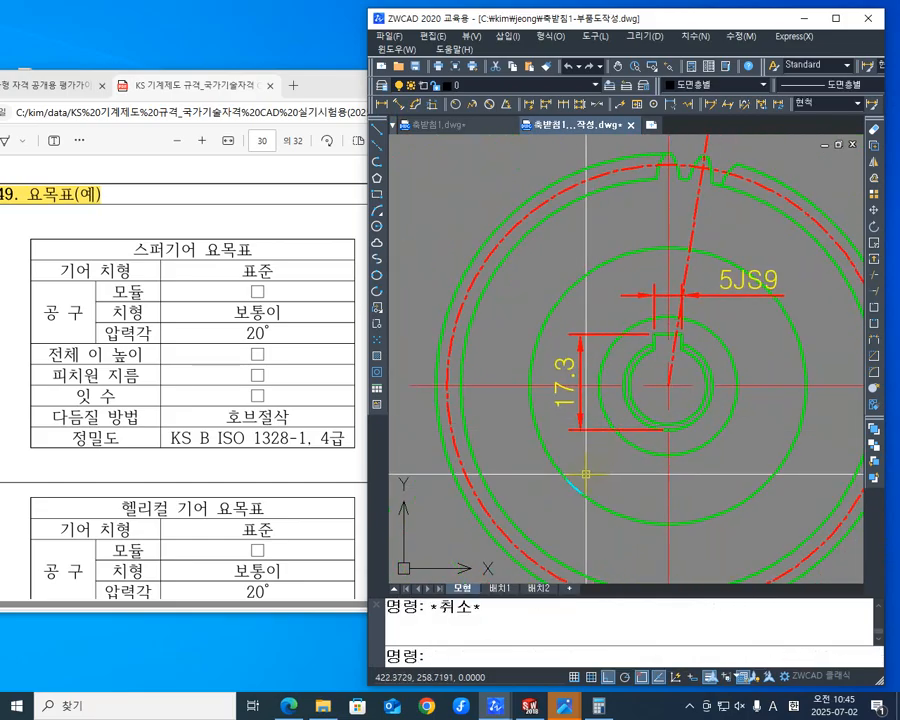
Step: Open the text of the vertical keyway height dimension for editing
{"action": "type", "text": "ED"}
{"action": "key", "text": "Return"}
{"action": "left_click", "coordinate": [578, 360]}
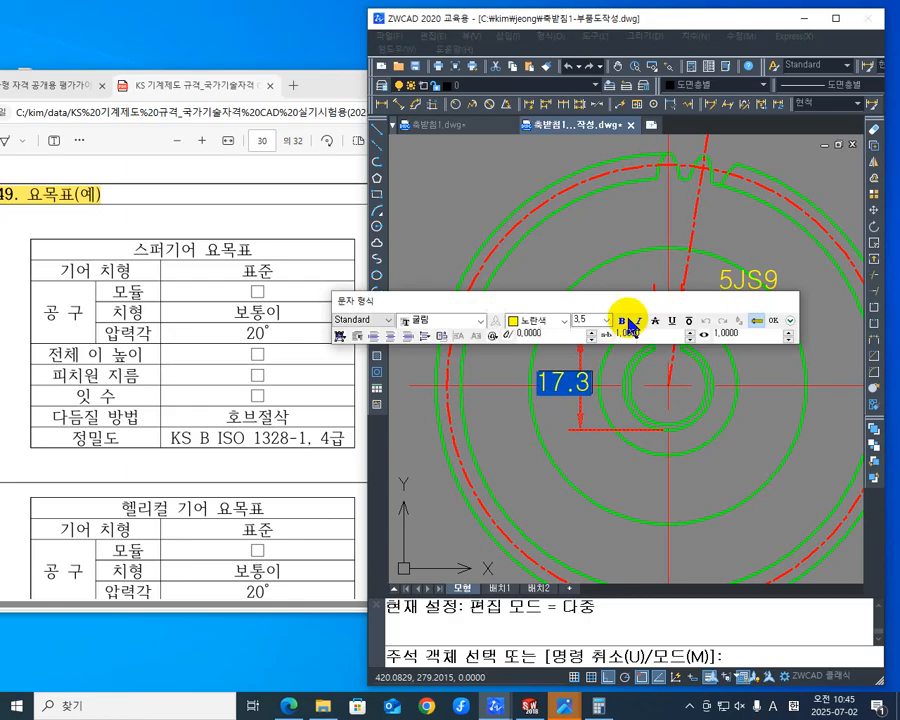